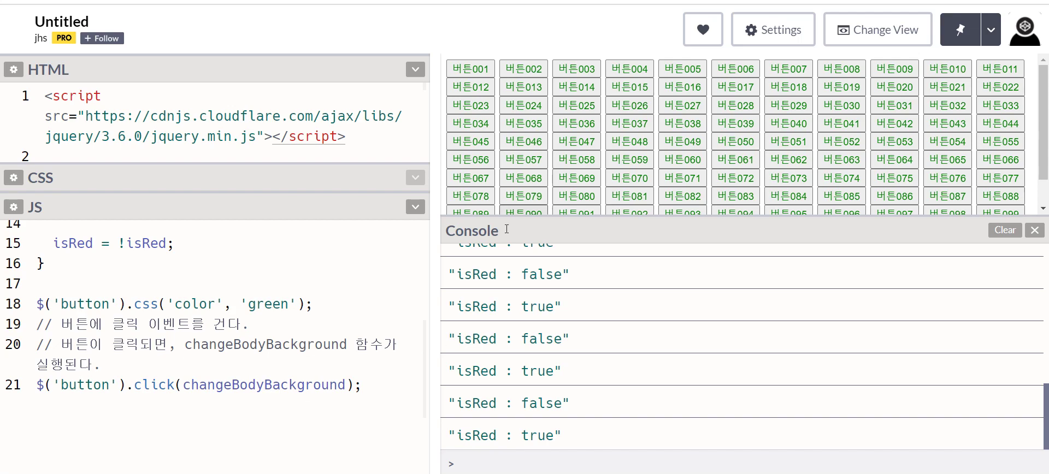
- Leave the code editor and open Untitled-2.psd from the USB drive in Photoshop
{"action": "left_click", "coordinate": [969, 0]}
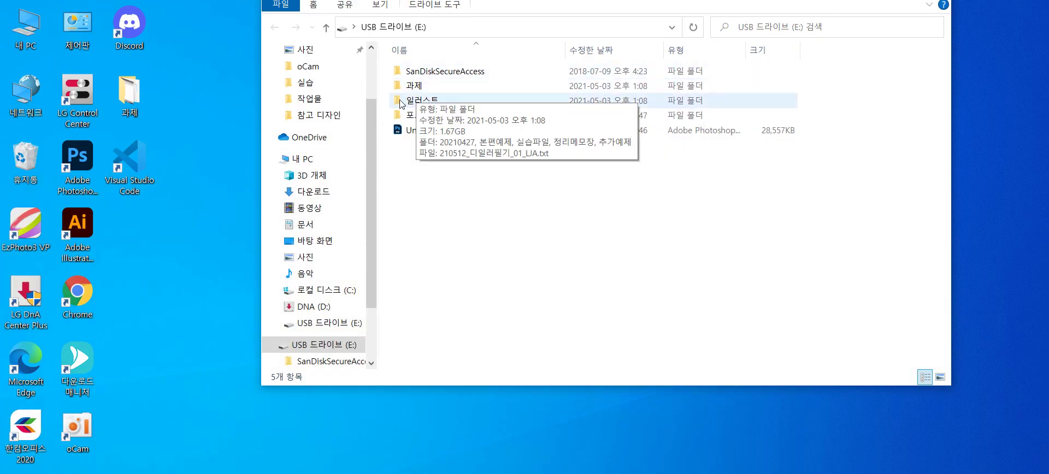
{"action": "left_click", "coordinate": [441, 133]}
{"action": "double_click", "coordinate": [442, 133]}
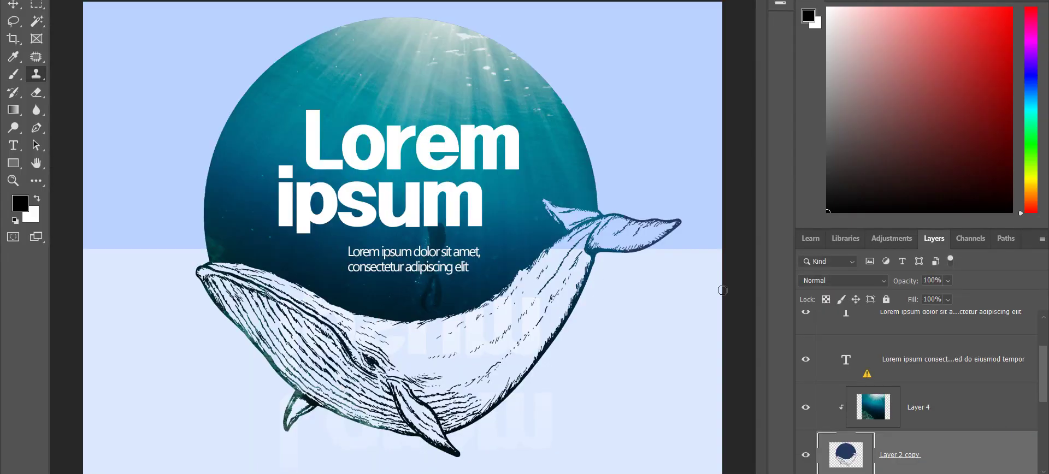
- Select the title text layer, the Background, Layer 1 and the masked text layer in turn to inspect the poster's layers
{"action": "left_click", "coordinate": [854, 361]}
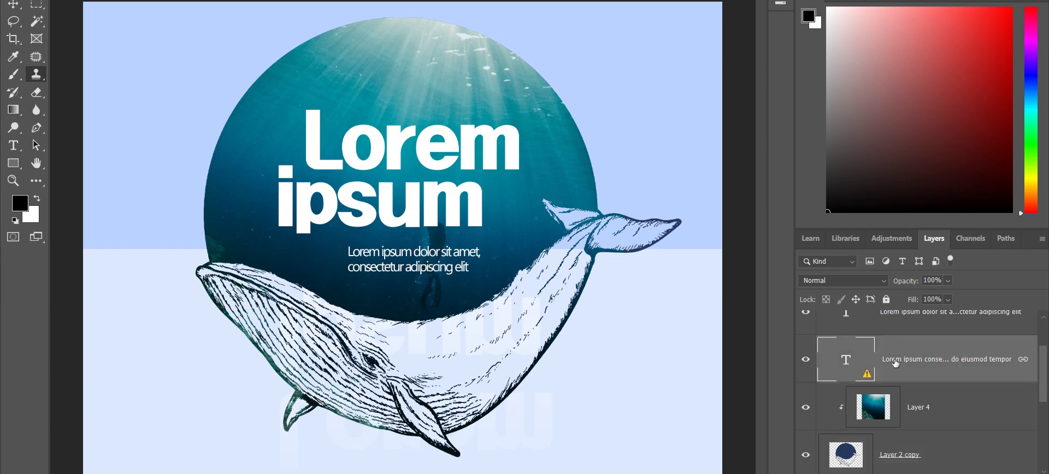
{"action": "scroll", "coordinate": [895, 363], "scroll_direction": "down", "scroll_amount": 2}
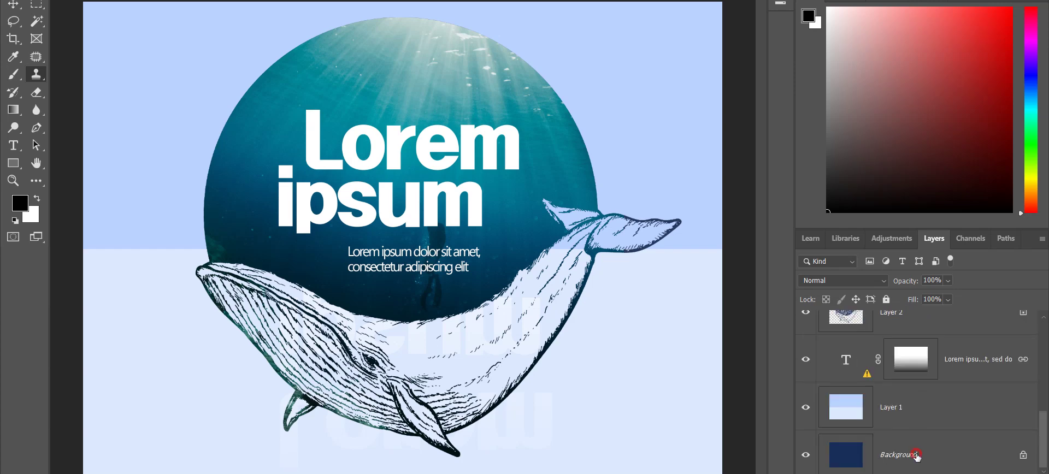
{"action": "left_click", "coordinate": [915, 455]}
{"action": "left_click", "coordinate": [851, 408]}
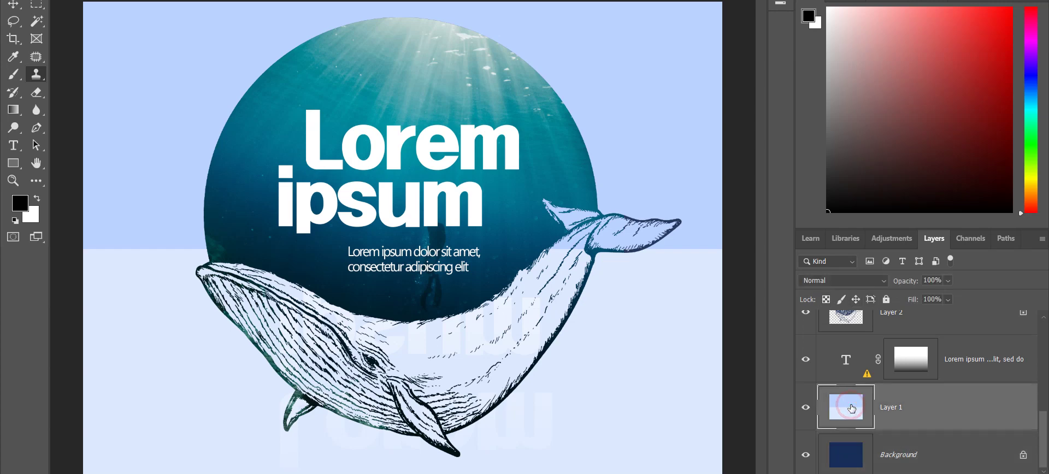
{"action": "key", "text": "x"}
{"action": "left_click", "coordinate": [836, 370]}
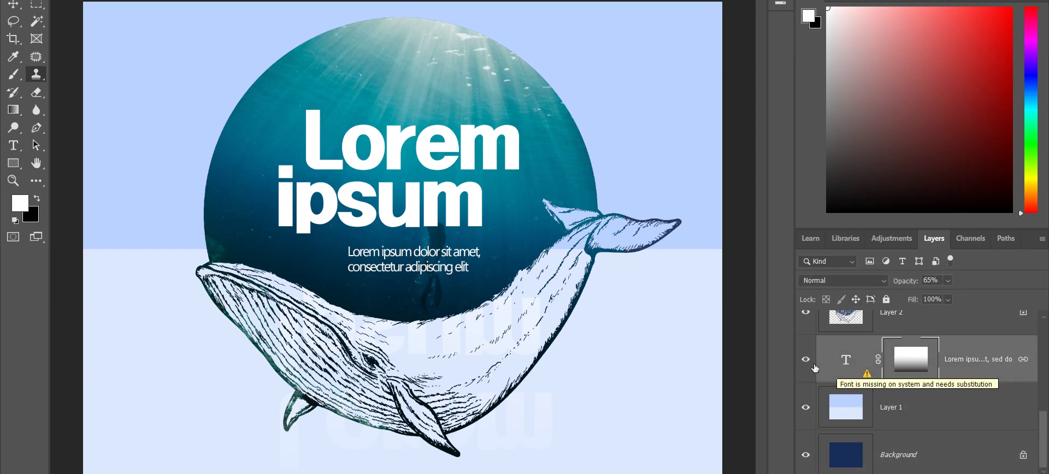
- Toggle the visibility of the masked text layer above Layer 1 several times, ending with it hidden
{"action": "left_click", "coordinate": [806, 359]}
{"action": "left_click", "coordinate": [806, 360]}
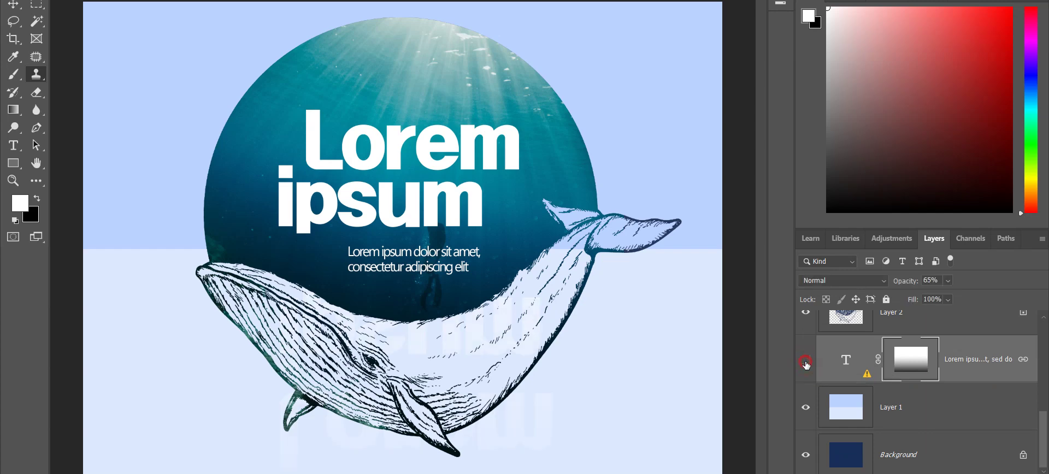
{"action": "left_click", "coordinate": [805, 362]}
{"action": "left_click", "coordinate": [806, 361]}
{"action": "left_click", "coordinate": [806, 361]}
- Toggle Layer 2 and Layer 2 copy off and on to compare what each contributes to the whale illustration
{"action": "scroll", "coordinate": [876, 368], "scroll_direction": "up", "scroll_amount": 1}
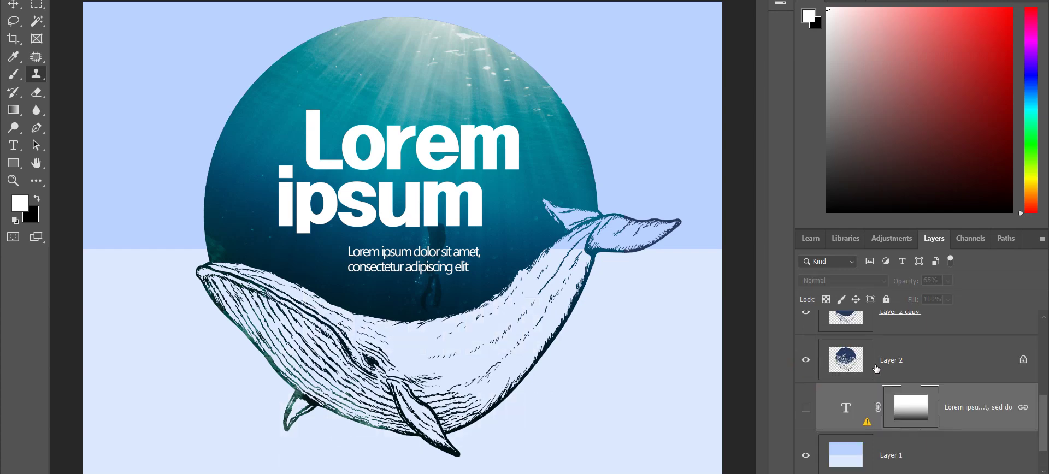
{"action": "scroll", "coordinate": [875, 368], "scroll_direction": "up", "scroll_amount": 1}
{"action": "left_click", "coordinate": [837, 411]}
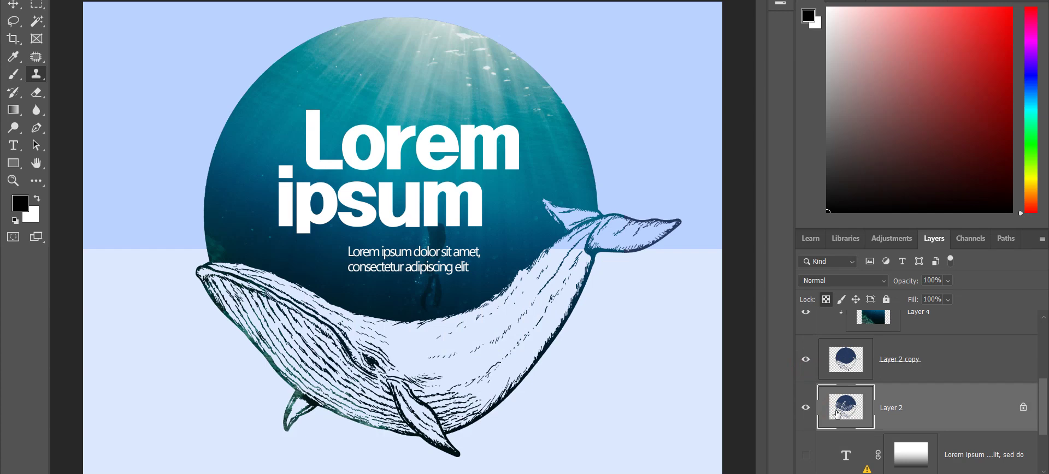
{"action": "left_click", "coordinate": [808, 411]}
{"action": "left_click", "coordinate": [807, 410]}
{"action": "left_click", "coordinate": [808, 411]}
{"action": "left_click", "coordinate": [807, 410]}
{"action": "left_click", "coordinate": [807, 411]}
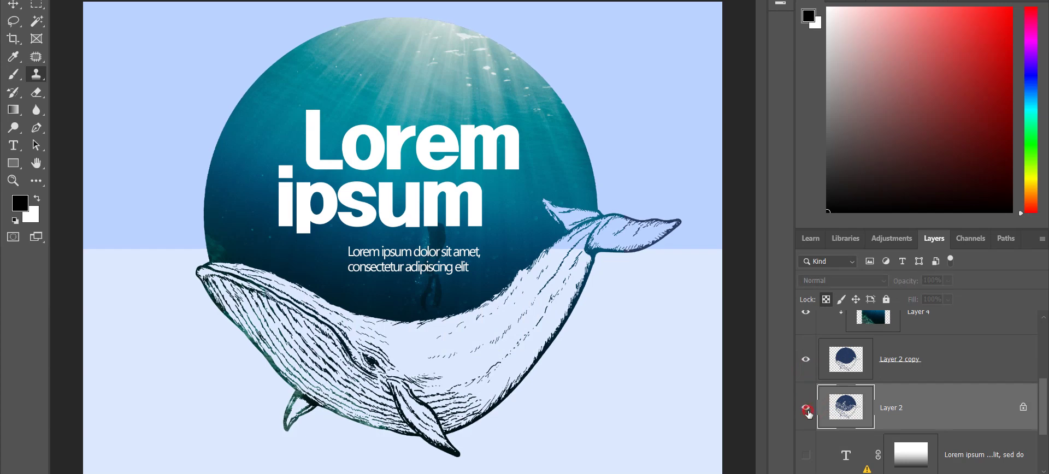
{"action": "left_click", "coordinate": [807, 409]}
{"action": "left_click", "coordinate": [805, 361]}
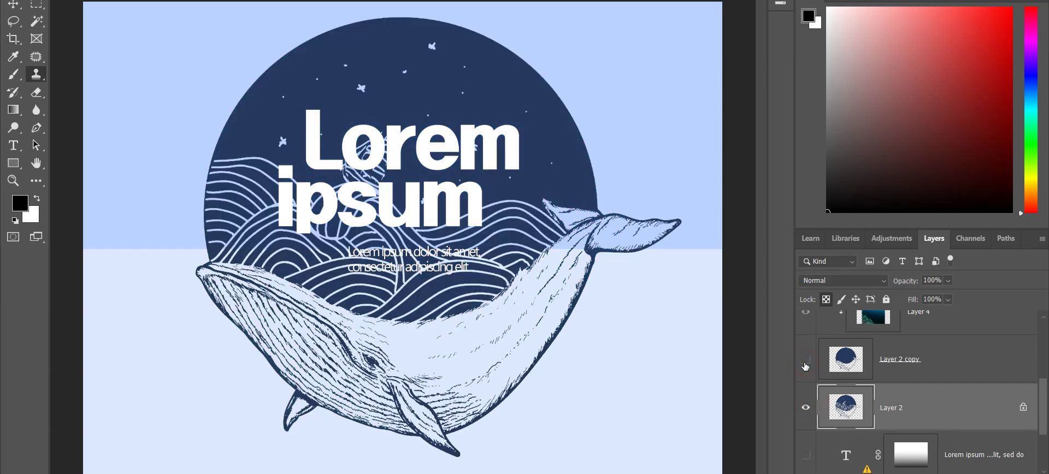
{"action": "left_click", "coordinate": [805, 362]}
- Toggle the large title text layer and the small subtitle text layer off and on to check their content
{"action": "scroll", "coordinate": [814, 355], "scroll_direction": "up", "scroll_amount": 3}
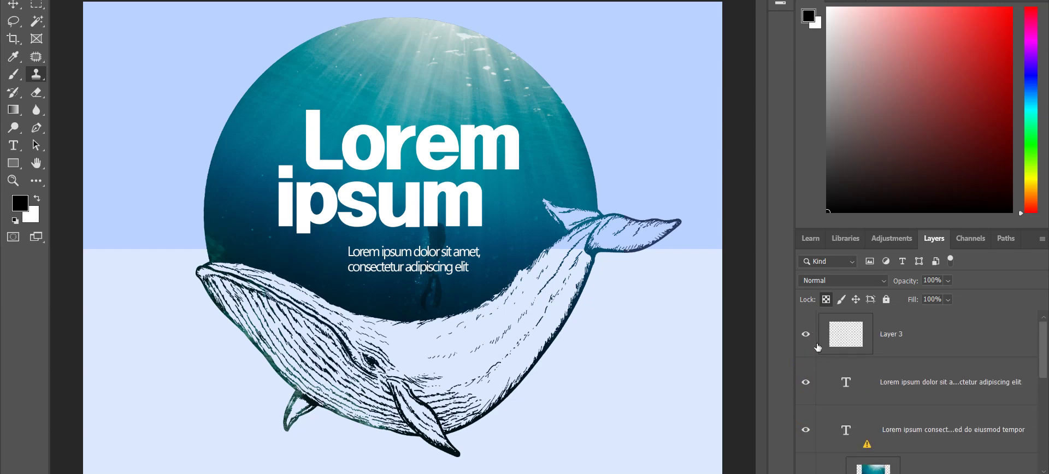
{"action": "left_click", "coordinate": [806, 431]}
{"action": "left_click", "coordinate": [807, 432]}
{"action": "left_click", "coordinate": [807, 432]}
{"action": "left_click", "coordinate": [806, 431]}
{"action": "left_click", "coordinate": [805, 384]}
{"action": "left_click", "coordinate": [805, 383]}
{"action": "left_click", "coordinate": [805, 384]}
{"action": "left_click", "coordinate": [806, 384]}
- Check the contents of Layer 3 at the top of the stack by toggling its visibility
{"action": "scroll", "coordinate": [877, 398], "scroll_direction": "down", "scroll_amount": 3}
{"action": "scroll", "coordinate": [869, 353], "scroll_direction": "up", "scroll_amount": 3}
{"action": "left_click", "coordinate": [870, 350]}
{"action": "left_click", "coordinate": [810, 337]}
{"action": "left_click", "coordinate": [811, 337]}
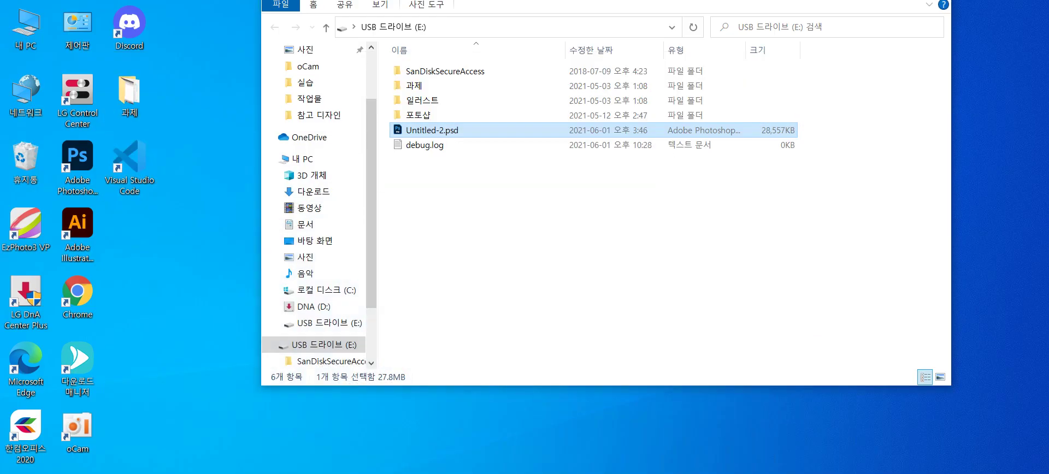
- Open a blank Notepad document for notes about the poster
{"action": "key", "text": "super"}
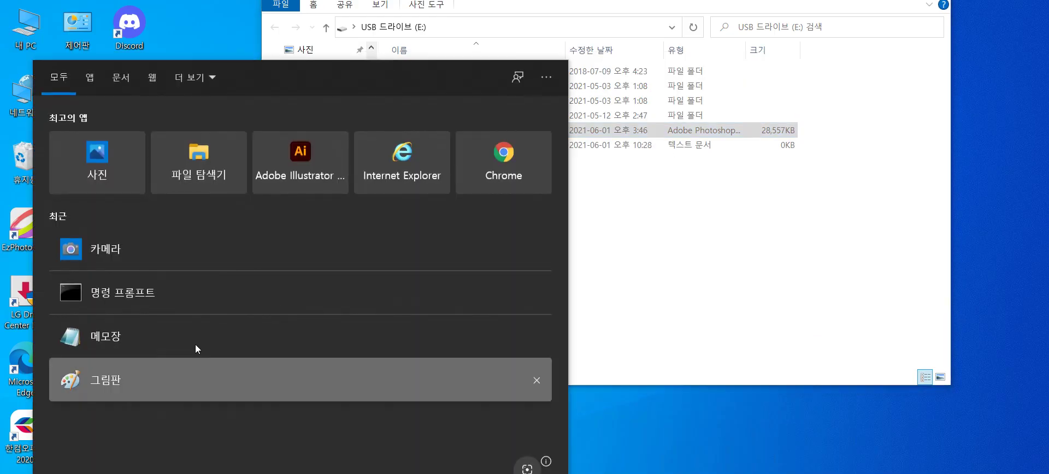
{"action": "left_click", "coordinate": [177, 344]}
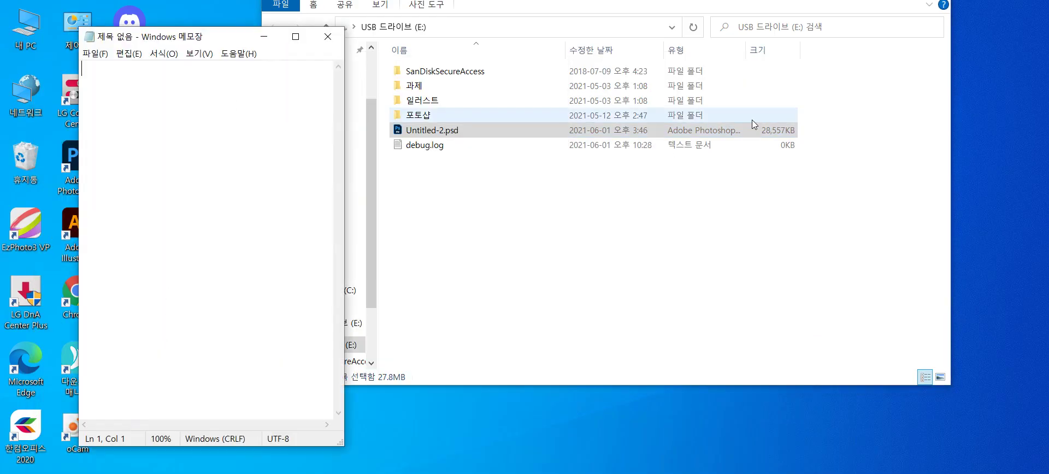
{"action": "type", "text": "vhtm"}
{"action": "key", "text": "BackSpace"}
{"action": "key", "text": "BackSpace"}
{"action": "key", "text": "BackSpace"}
{"action": "key", "text": "BackSpace"}
{"action": "type", "text": "vh"}
{"action": "key", "text": "BackSpace"}
{"action": "key", "text": "BackSpace"}
- Write the line "포스터 주제 : 울산고래축제" and start a second line with "포스터 컨셉 :"
{"action": "key", "text": "Hangul"}
{"action": "type", "text": "ㅍㅗㅅ"}
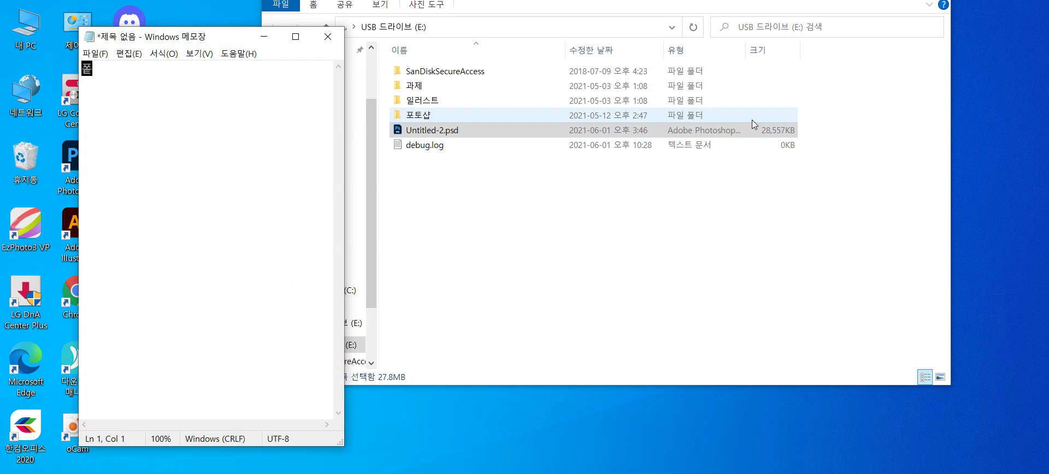
{"action": "type", "text": "ㅡㅌㅓ 주"}
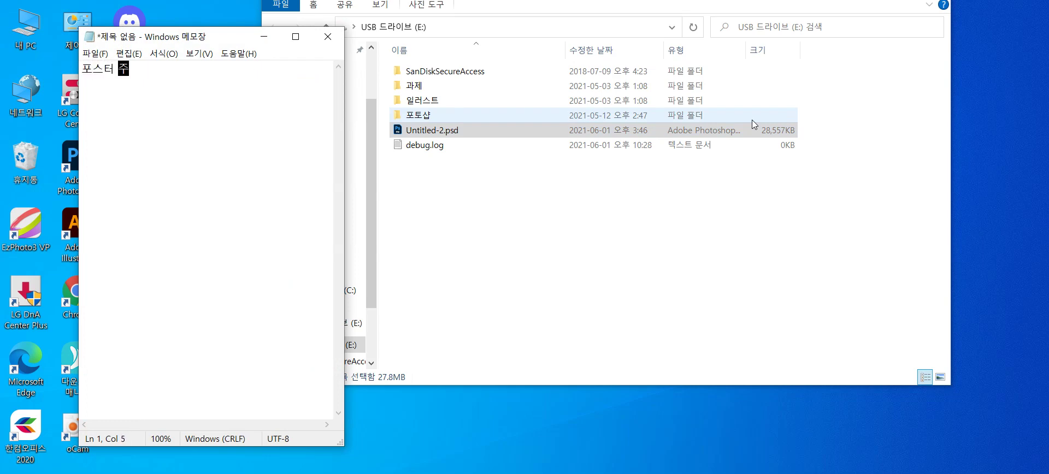
{"action": "type", "text": "제 : 울"}
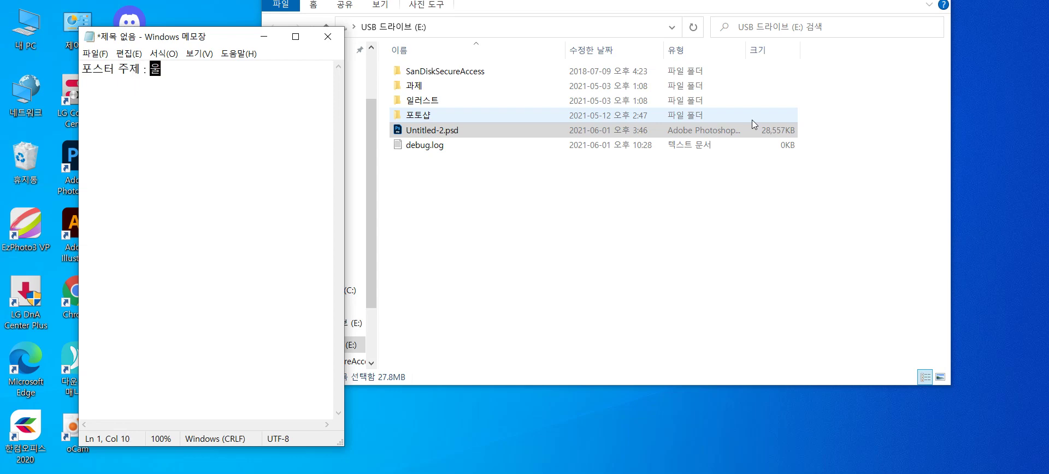
{"action": "type", "text": "산고래축제"}
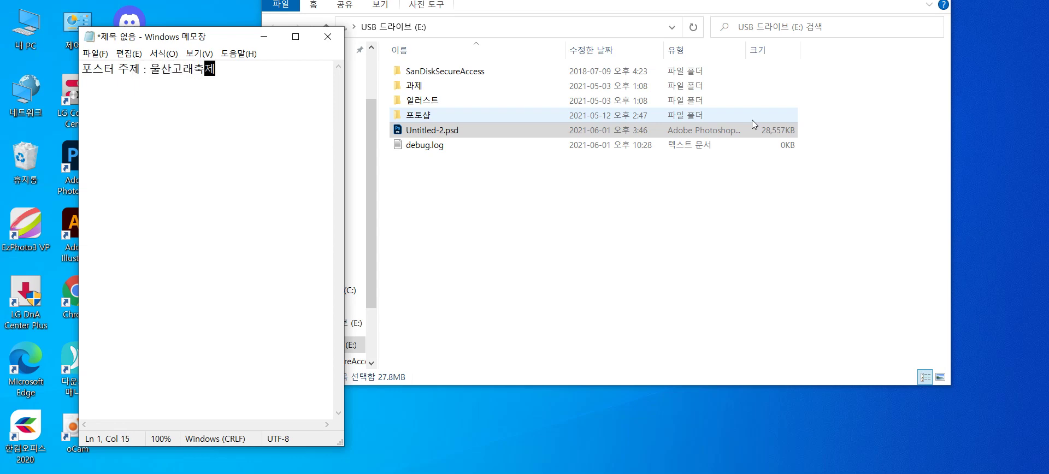
{"action": "key", "text": "Return"}
{"action": "type", "text": "포스터 컨셉:"}
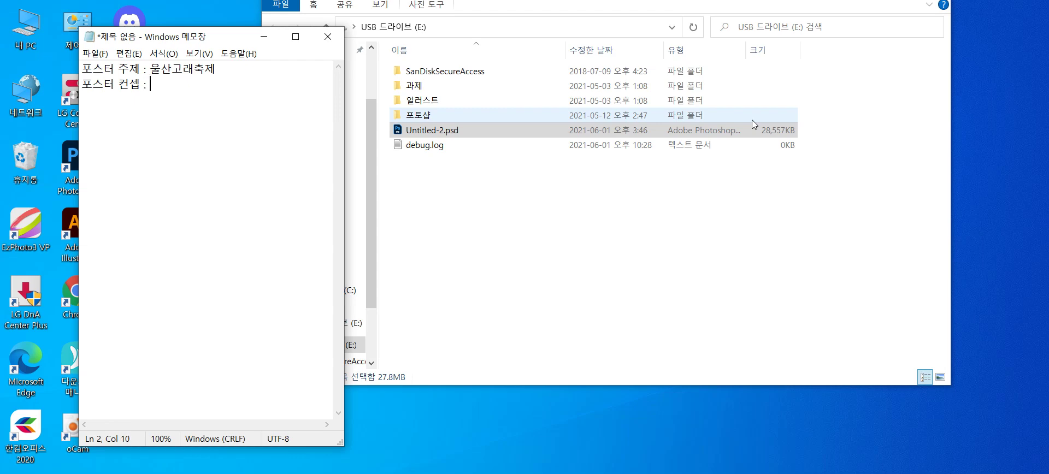
{"action": "type", "text": "꿈을"}
{"action": "key", "text": "BackSpace"}
{"action": "key", "text": "BackSpace"}
{"action": "key", "text": "BackSpace"}
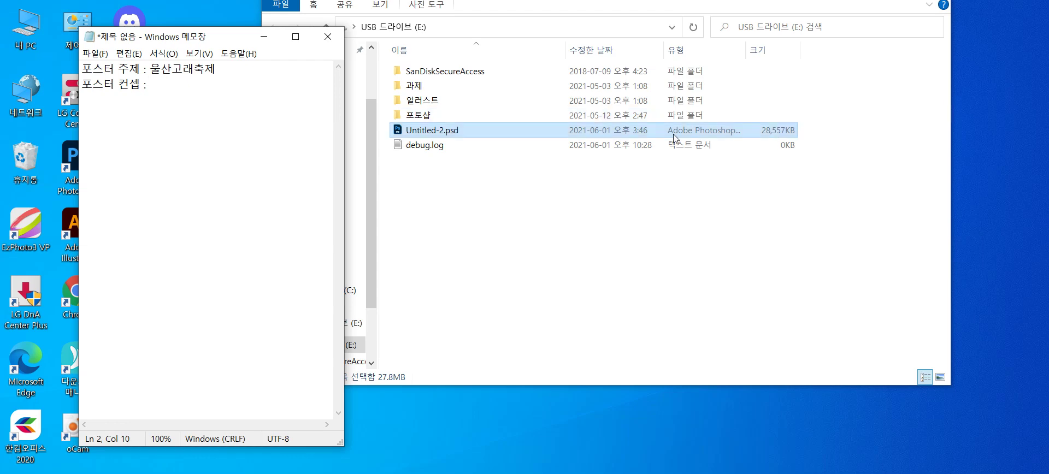
- Open the reference design folder 포토샵 > 실습 > 과제 > 참고 디자인 on the USB drive
{"action": "left_click", "coordinate": [449, 115]}
{"action": "double_click", "coordinate": [449, 116]}
{"action": "double_click", "coordinate": [441, 83]}
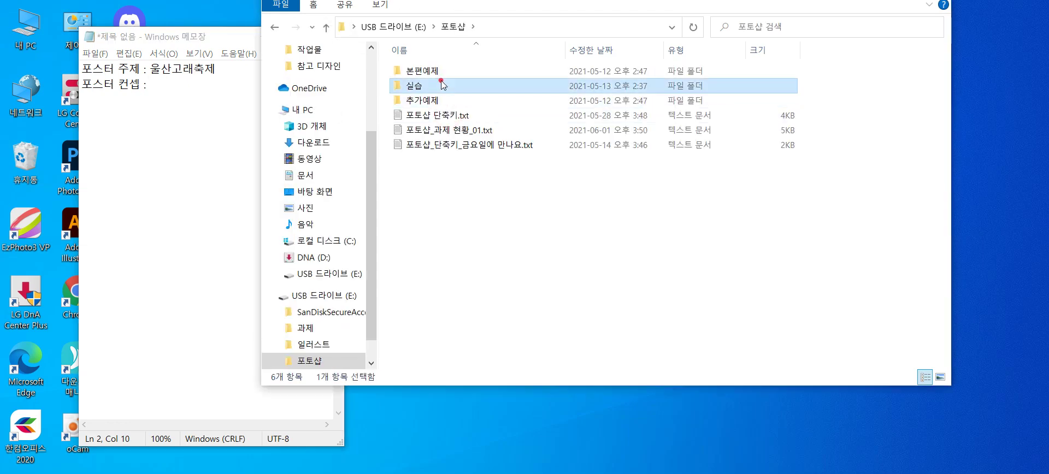
{"action": "double_click", "coordinate": [432, 73]}
{"action": "double_click", "coordinate": [433, 80]}
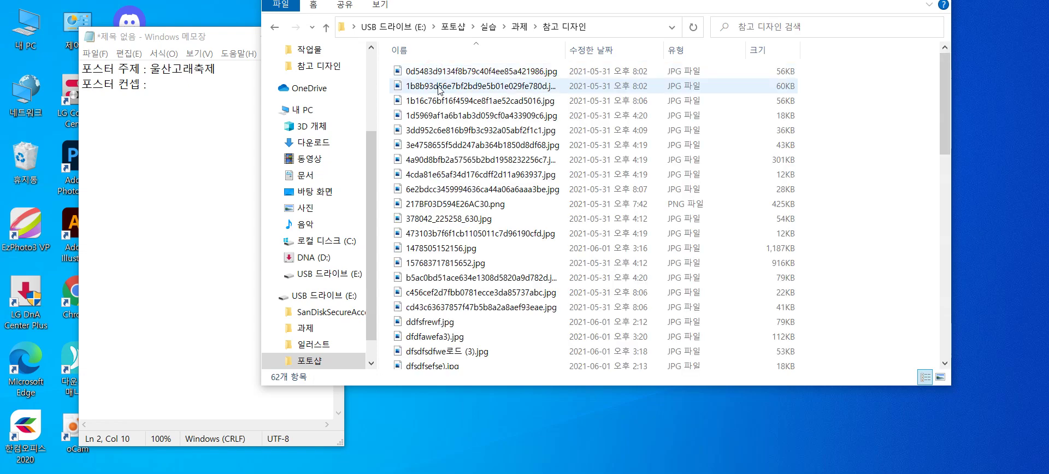
- Display the files of the 참고 디자인 folder as large thumbnails and shift the folder window slightly
{"action": "right_click", "coordinate": [819, 111]}
{"action": "mouse_move", "coordinate": [865, 130]}
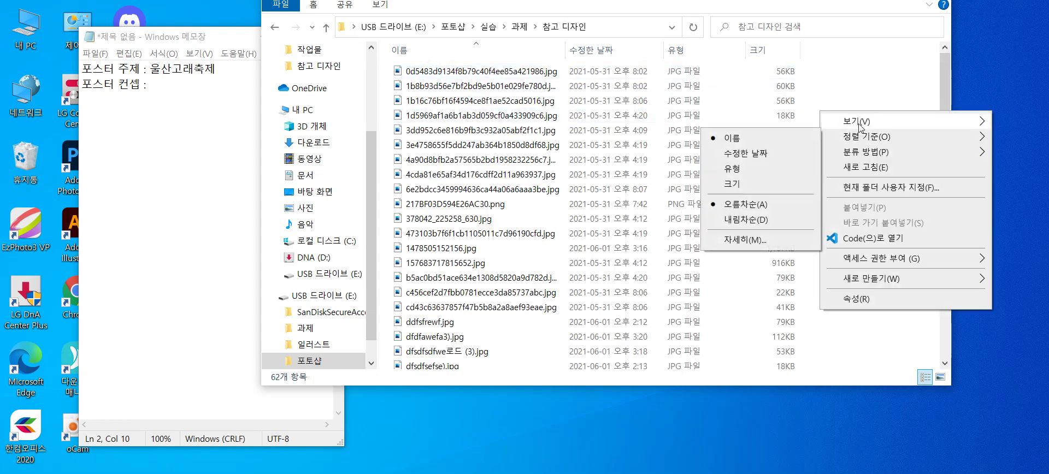
{"action": "left_click", "coordinate": [771, 138]}
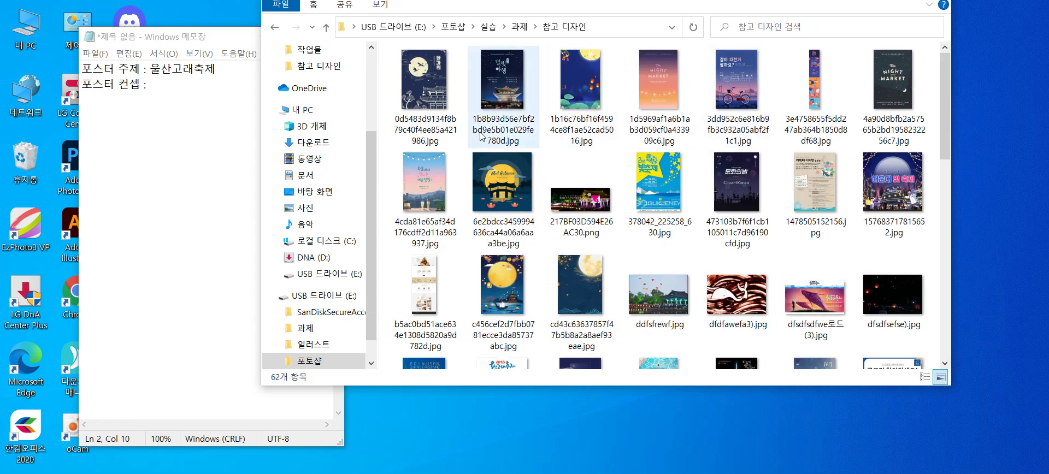
{"action": "left_click_drag", "start_coordinate": [644, 1], "coordinate": [671, 0]}
- Browse the reference thumbnails, open the poster efsefsefaef.jpg and move its viewer window away from the notes
{"action": "scroll", "coordinate": [670, 157], "scroll_direction": "down", "scroll_amount": 6}
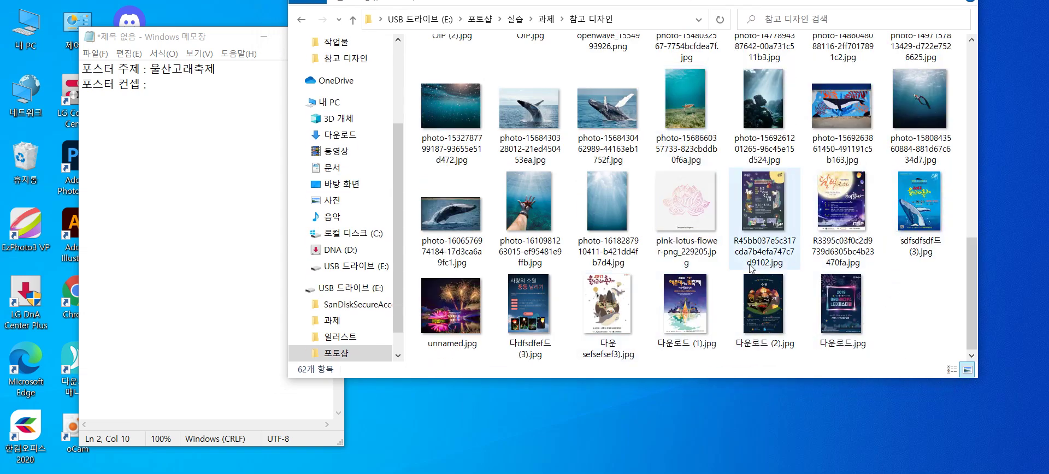
{"action": "scroll", "coordinate": [533, 303], "scroll_direction": "up", "scroll_amount": 3}
{"action": "scroll", "coordinate": [533, 305], "scroll_direction": "up", "scroll_amount": 3}
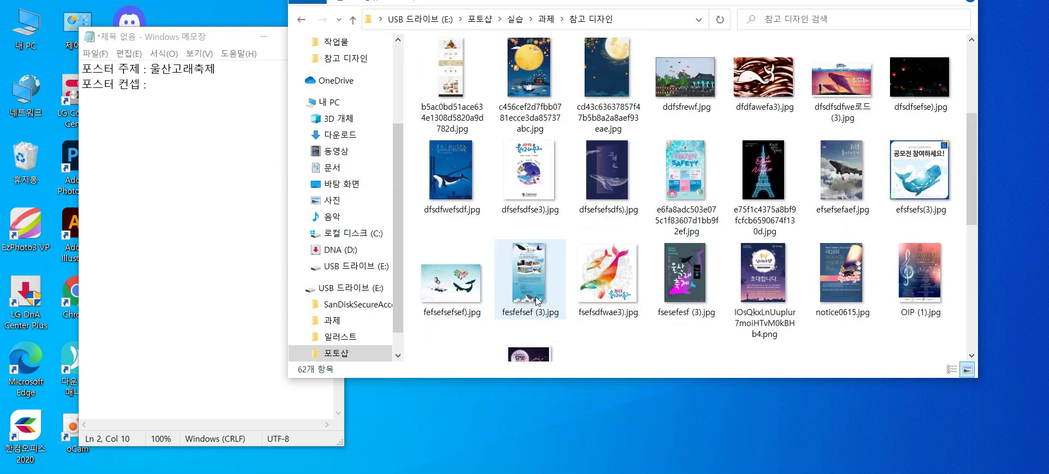
{"action": "left_click", "coordinate": [846, 188]}
{"action": "double_click", "coordinate": [847, 189]}
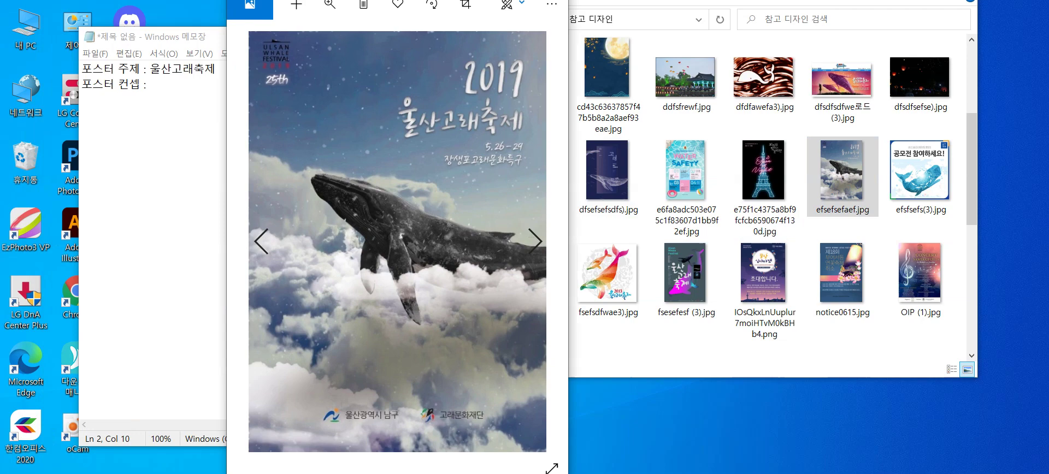
{"action": "left_click_drag", "start_coordinate": [397, 0], "coordinate": [540, 0]}
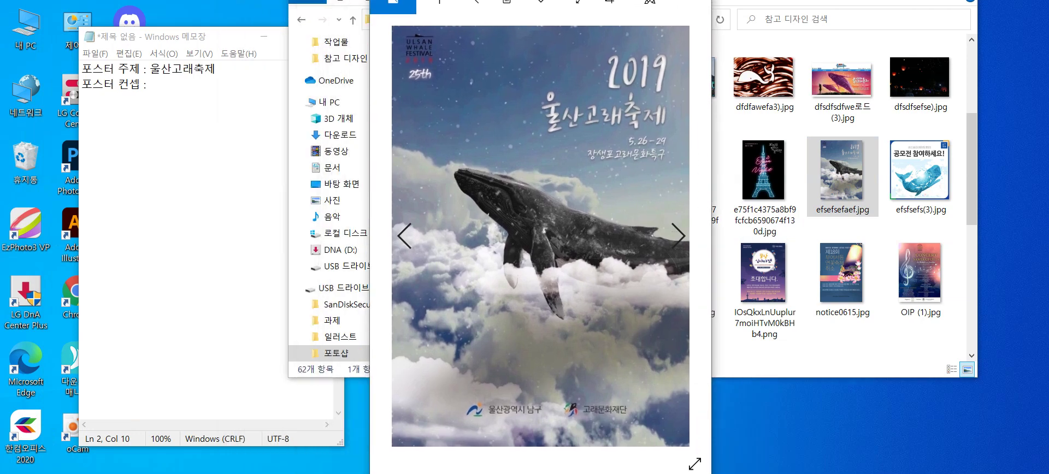
- Look through the neighbouring reference images, examining the Ulsan whale festival posters and their concepts
{"action": "key", "text": "Right"}
{"action": "scroll", "coordinate": [580, 172], "scroll_direction": "up", "scroll_amount": 1}
{"action": "scroll", "coordinate": [580, 168], "scroll_direction": "up", "scroll_amount": 2}
{"action": "scroll", "coordinate": [581, 169], "scroll_direction": "up", "scroll_amount": 1}
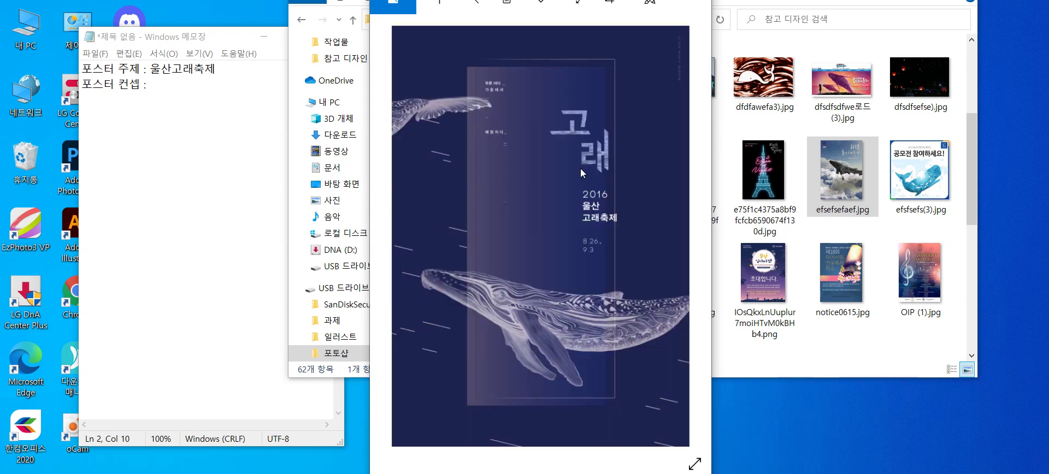
{"action": "scroll", "coordinate": [581, 168], "scroll_direction": "up", "scroll_amount": 2}
{"action": "scroll", "coordinate": [580, 168], "scroll_direction": "down", "scroll_amount": 1}
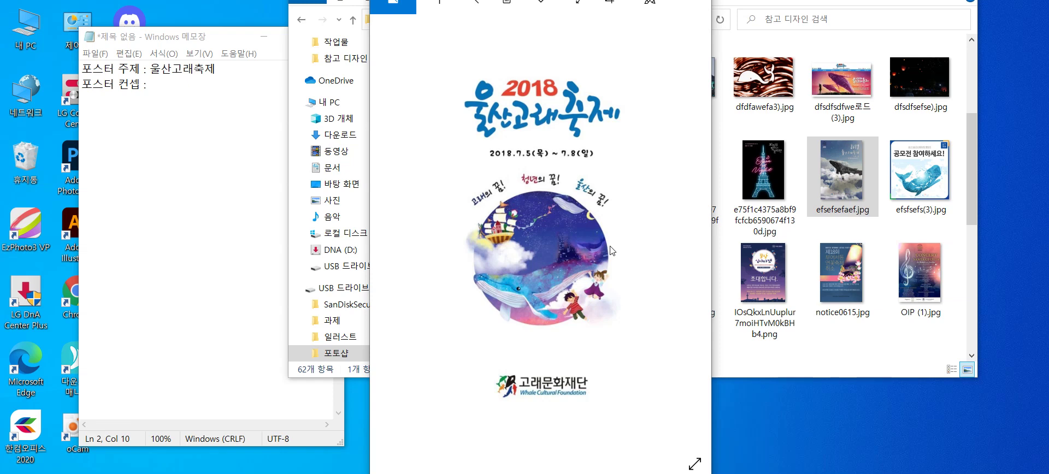
{"action": "scroll", "coordinate": [610, 250], "scroll_direction": "up", "scroll_amount": 1}
{"action": "scroll", "coordinate": [610, 246], "scroll_direction": "up", "scroll_amount": 1}
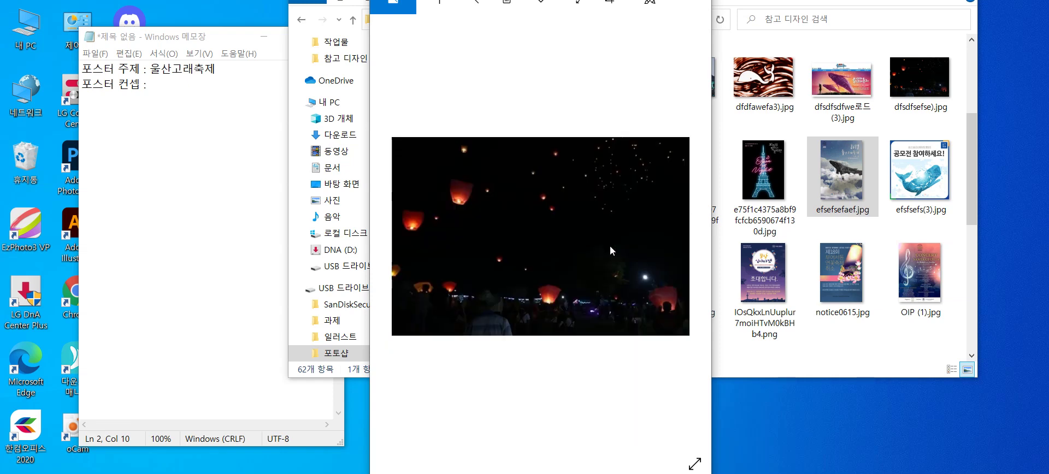
{"action": "scroll", "coordinate": [610, 246], "scroll_direction": "up", "scroll_amount": 1}
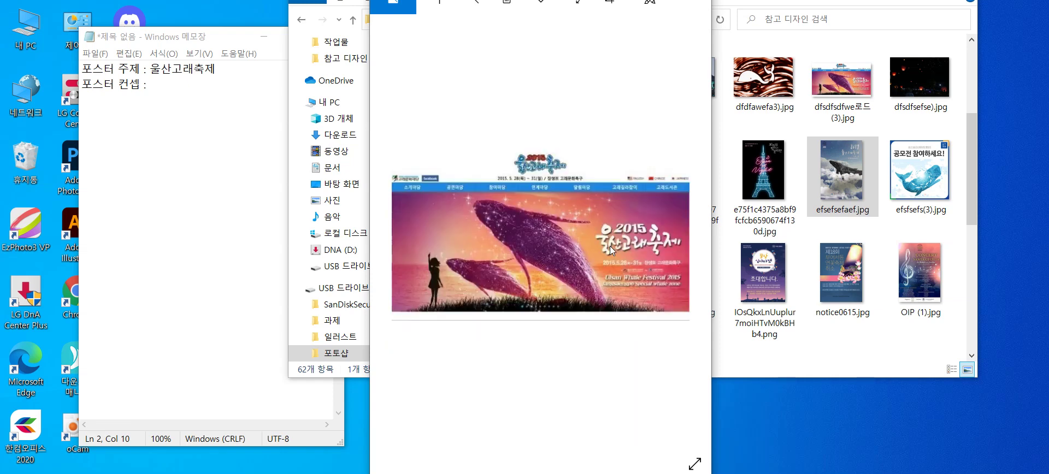
{"action": "scroll", "coordinate": [609, 245], "scroll_direction": "up", "scroll_amount": 1}
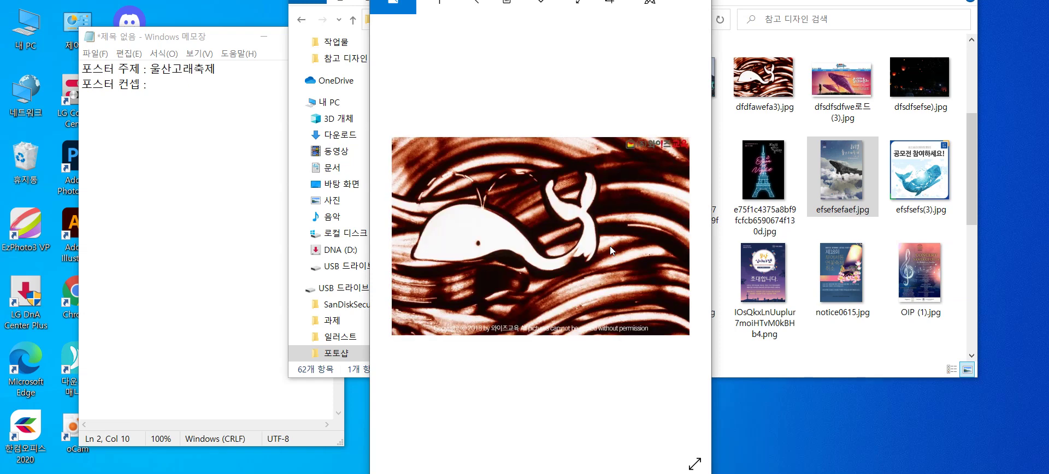
{"action": "scroll", "coordinate": [610, 246], "scroll_direction": "down", "scroll_amount": 1}
{"action": "scroll", "coordinate": [609, 246], "scroll_direction": "down", "scroll_amount": 1}
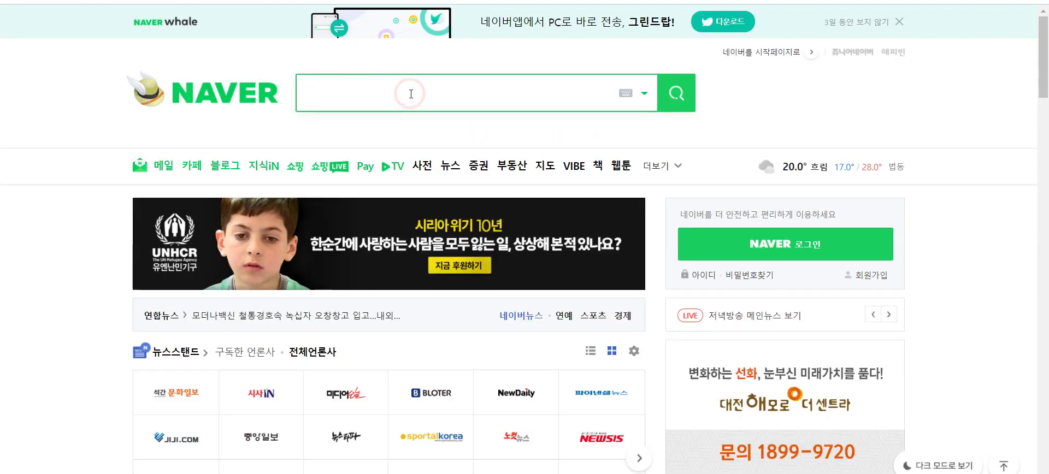
- Search Naver for 울산고래축제
{"action": "type", "text": "dnft"}
{"action": "key", "text": "BackSpace"}
{"action": "key", "text": "BackSpace"}
{"action": "key", "text": "BackSpace"}
{"action": "key", "text": "BackSpace"}
{"action": "key", "text": "Hangul"}
{"action": "type", "text": "울산고"}
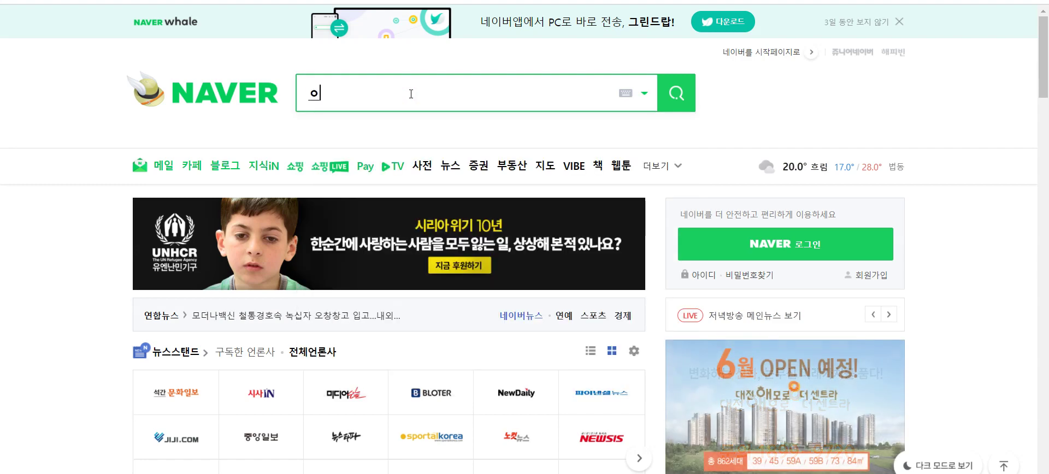
{"action": "type", "text": "래축제"}
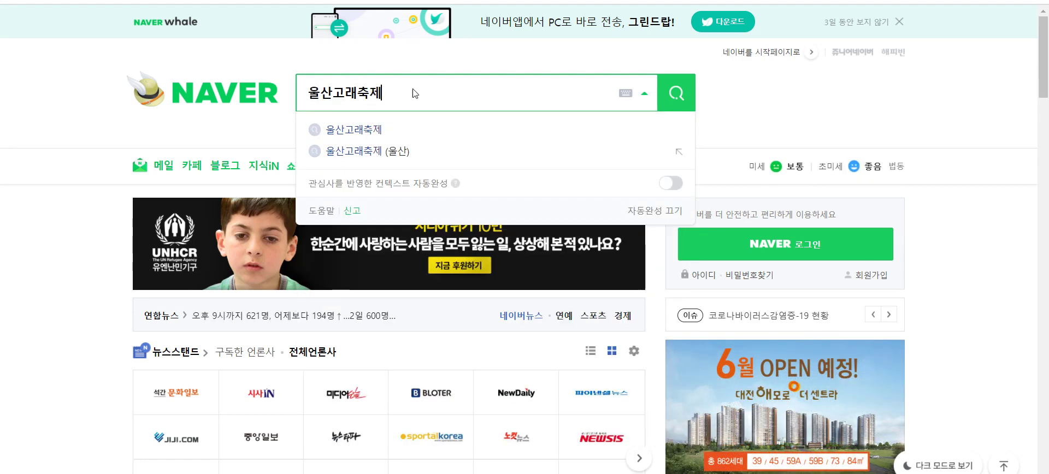
{"action": "key", "text": "Return"}
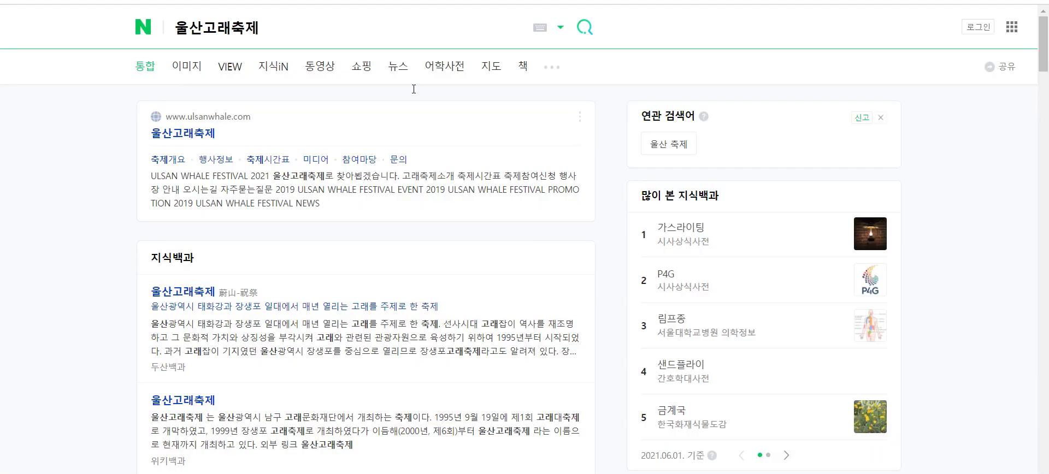
- Open the 축제개요 page from the 울산고래축제 search result and view the 2019 festival's poster and details
{"action": "scroll", "coordinate": [284, 217], "scroll_direction": "down", "scroll_amount": 1}
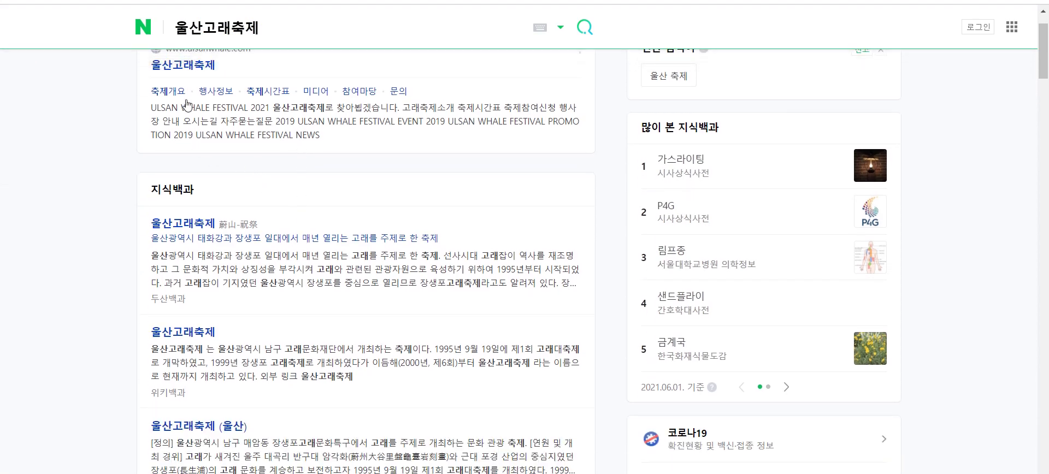
{"action": "left_click", "coordinate": [173, 91]}
{"action": "scroll", "coordinate": [382, 237], "scroll_direction": "down", "scroll_amount": 3}
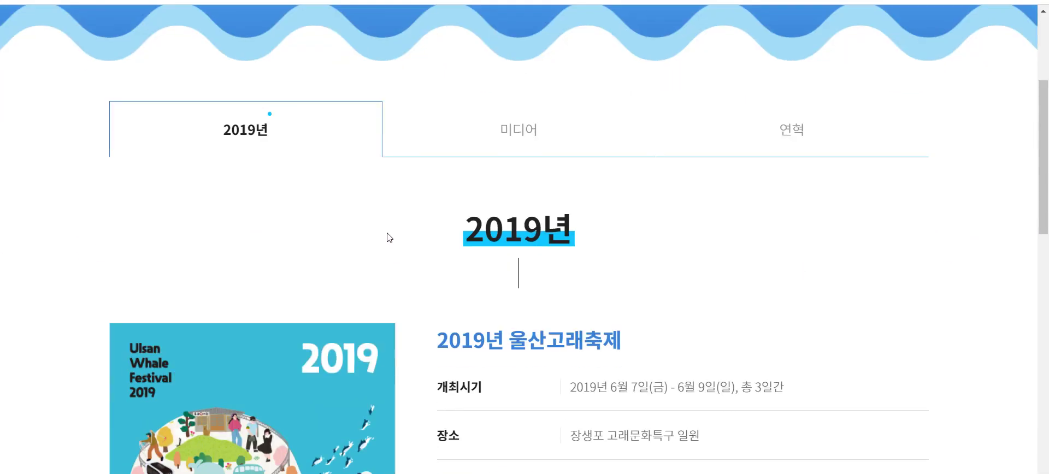
{"action": "scroll", "coordinate": [387, 233], "scroll_direction": "down", "scroll_amount": 3}
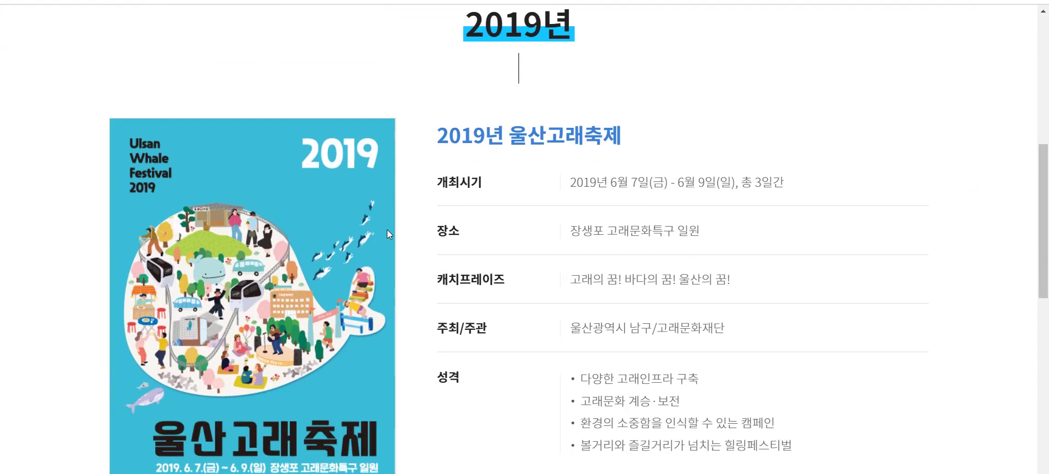
{"action": "scroll", "coordinate": [386, 230], "scroll_direction": "down", "scroll_amount": 1}
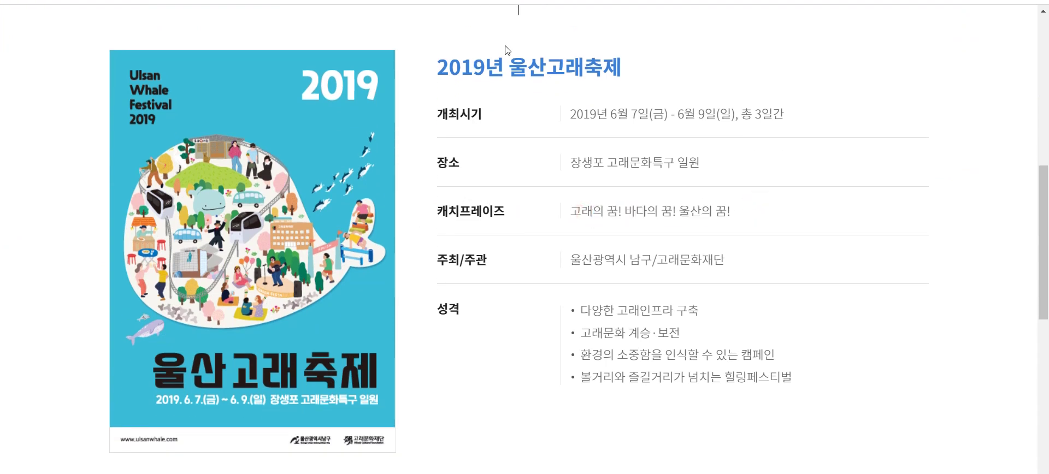
- Look up the meaning of 캐치프레이즈 on Naver and return to the 2019 festival page
{"action": "left_click", "coordinate": [500, 1]}
{"action": "left_click_drag", "start_coordinate": [343, 23], "coordinate": [129, 32]}
{"action": "type", "text": "캐치프"}
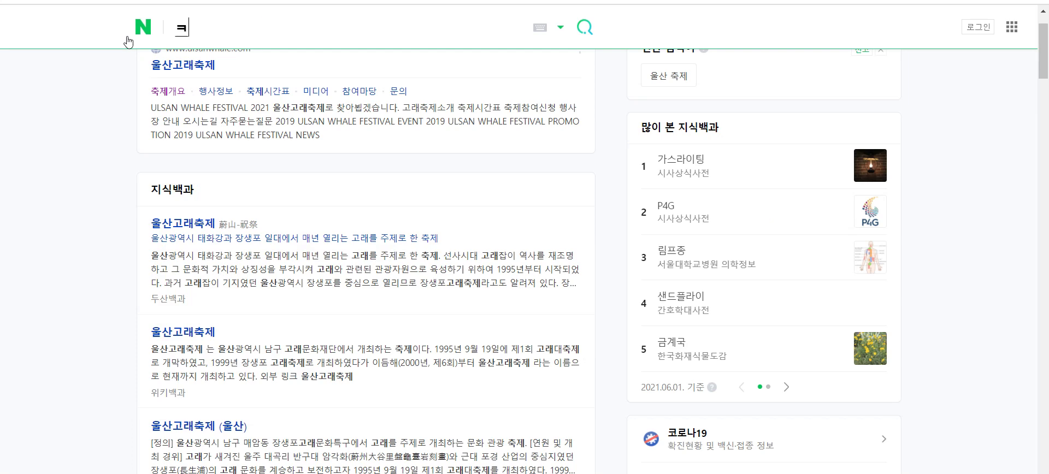
{"action": "type", "text": "레이즈"}
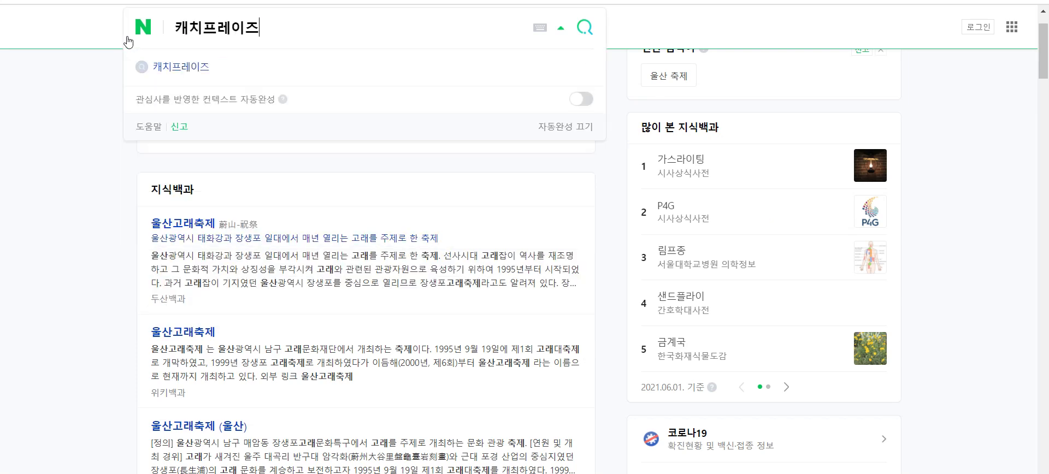
{"action": "key", "text": "Return"}
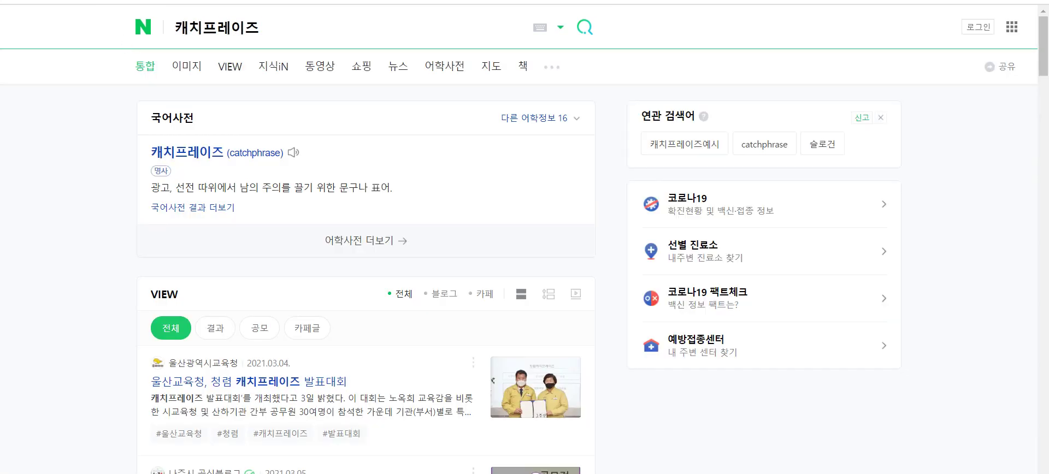
{"action": "key", "text": "alt+Left"}
{"action": "key", "text": "ctrl+Tab"}
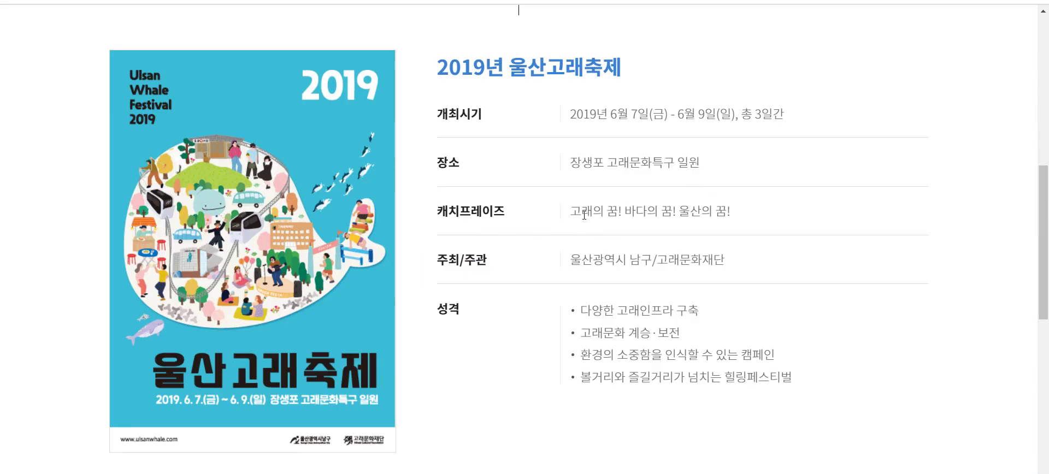
- Read through the festival's 캐치프레이즈 and every item of its 성격 list
{"action": "left_click_drag", "start_coordinate": [584, 214], "coordinate": [731, 212]}
{"action": "left_click", "coordinate": [613, 191]}
{"action": "scroll", "coordinate": [630, 344], "scroll_direction": "down", "scroll_amount": 1}
{"action": "left_click", "coordinate": [579, 237]}
{"action": "left_click", "coordinate": [598, 260]}
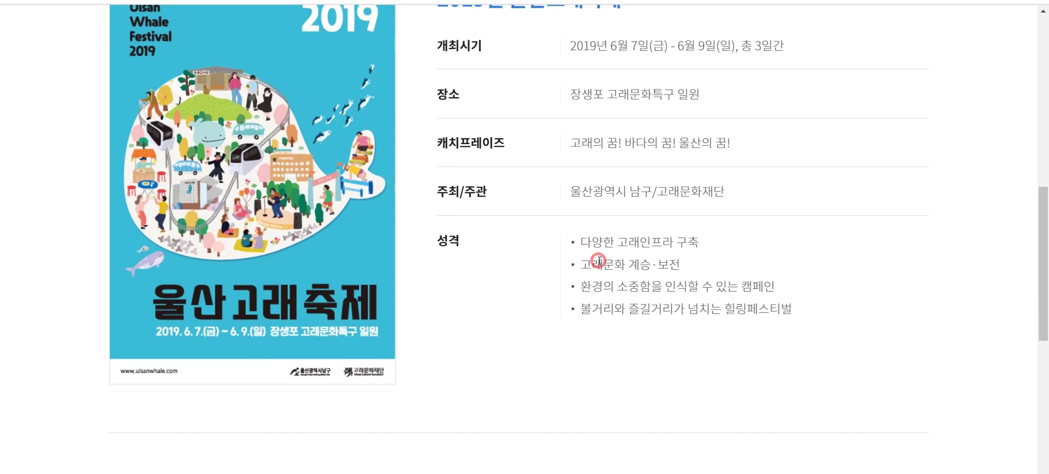
{"action": "left_click_drag", "start_coordinate": [599, 268], "coordinate": [671, 272]}
{"action": "left_click", "coordinate": [667, 279]}
{"action": "left_click_drag", "start_coordinate": [596, 299], "coordinate": [665, 285]}
{"action": "left_click", "coordinate": [698, 307]}
{"action": "left_click_drag", "start_coordinate": [588, 285], "coordinate": [729, 287]}
{"action": "left_click", "coordinate": [752, 286]}
{"action": "left_click", "coordinate": [594, 311]}
{"action": "left_click_drag", "start_coordinate": [594, 309], "coordinate": [761, 312]}
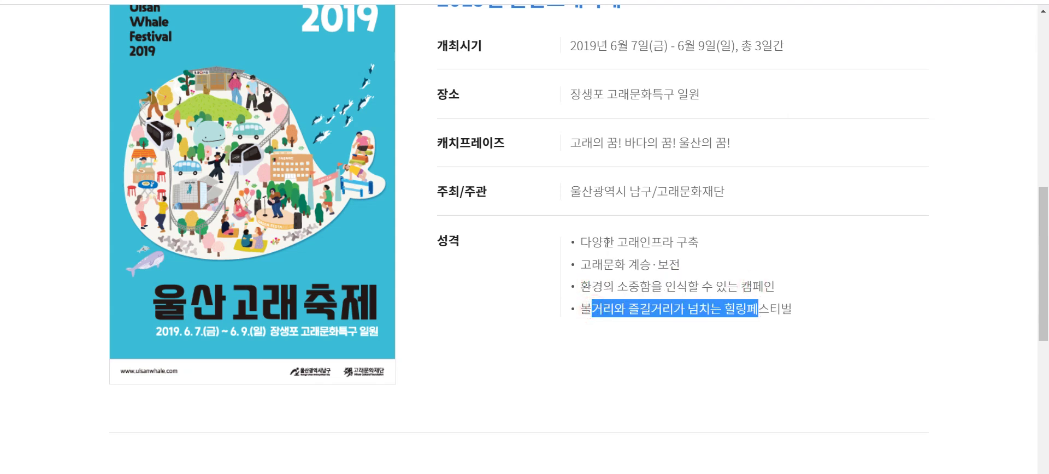
- Reread the first two 성격 items and review the poster alongside the date, venue and organiser details
{"action": "left_click_drag", "start_coordinate": [601, 242], "coordinate": [661, 242]}
{"action": "left_click", "coordinate": [690, 242]}
{"action": "left_click_drag", "start_coordinate": [592, 264], "coordinate": [681, 266]}
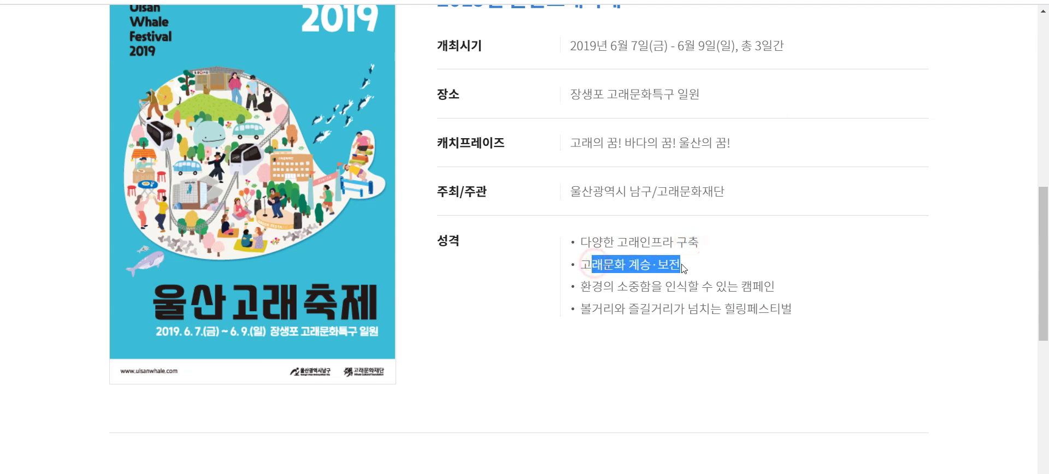
{"action": "left_click", "coordinate": [686, 264]}
{"action": "left_click_drag", "start_coordinate": [596, 243], "coordinate": [672, 242]}
{"action": "left_click", "coordinate": [677, 241]}
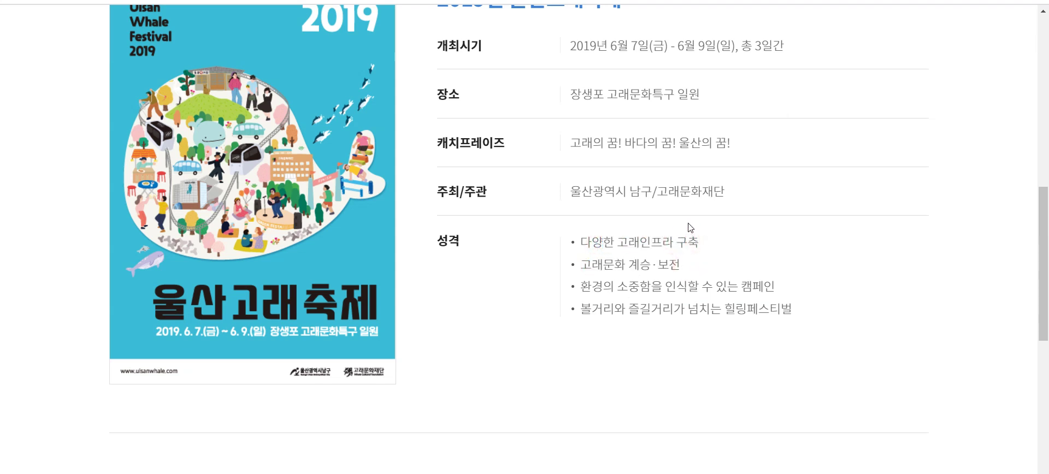
{"action": "scroll", "coordinate": [638, 141], "scroll_direction": "up", "scroll_amount": 1}
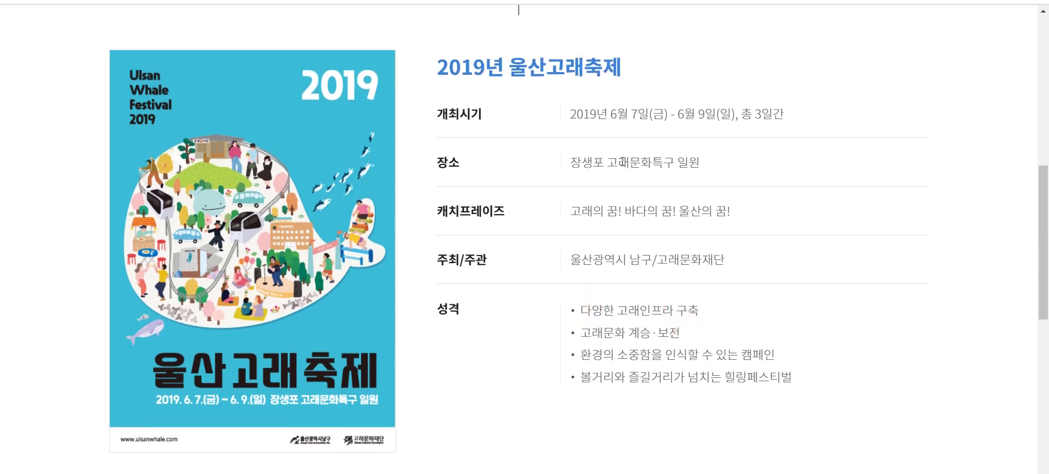
{"action": "scroll", "coordinate": [608, 243], "scroll_direction": "down", "scroll_amount": 1}
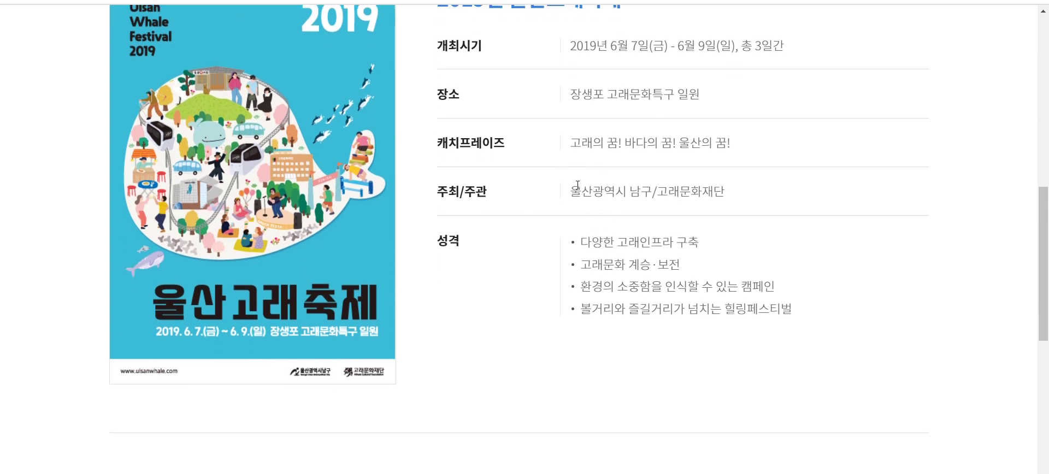
{"action": "scroll", "coordinate": [609, 164], "scroll_direction": "up", "scroll_amount": 2}
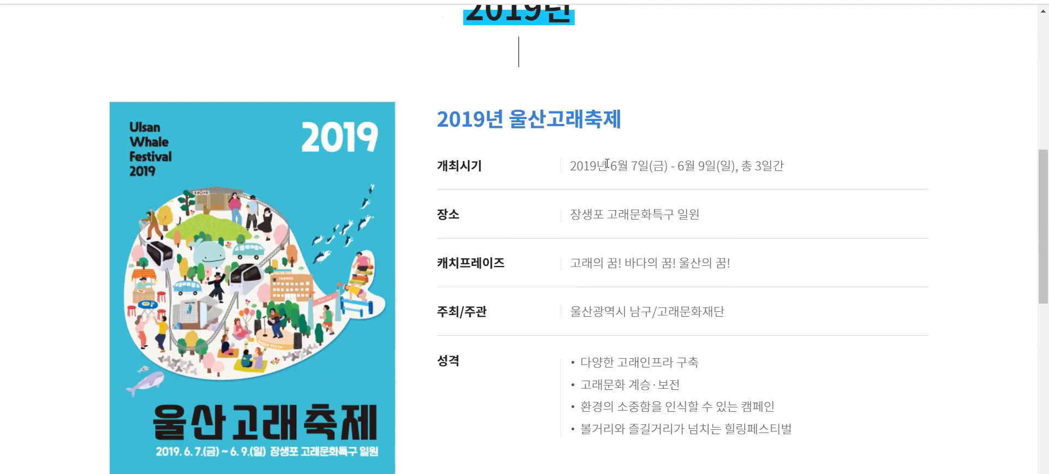
{"action": "scroll", "coordinate": [607, 163], "scroll_direction": "down", "scroll_amount": 1}
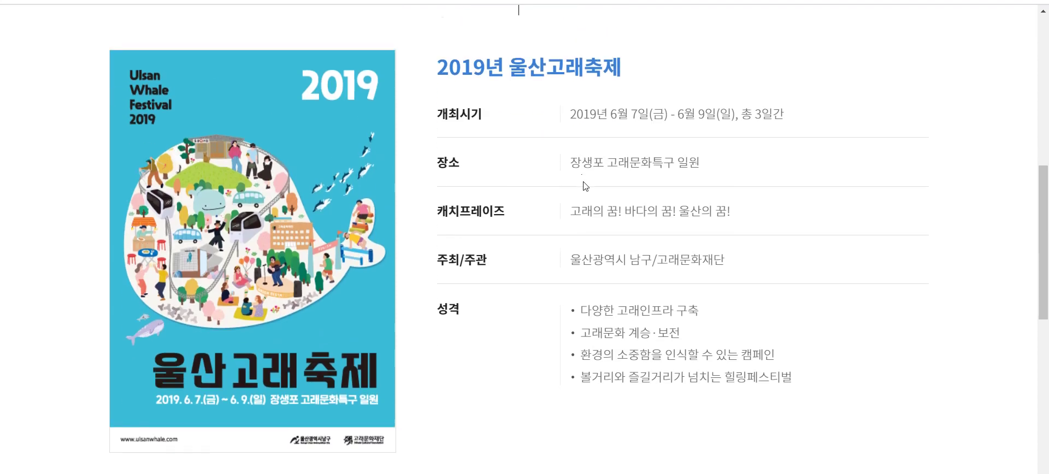
- Browse the 캐치프레이즈 search results for examples and return to the 2019 festival details
{"action": "key", "text": "ctrl+w"}
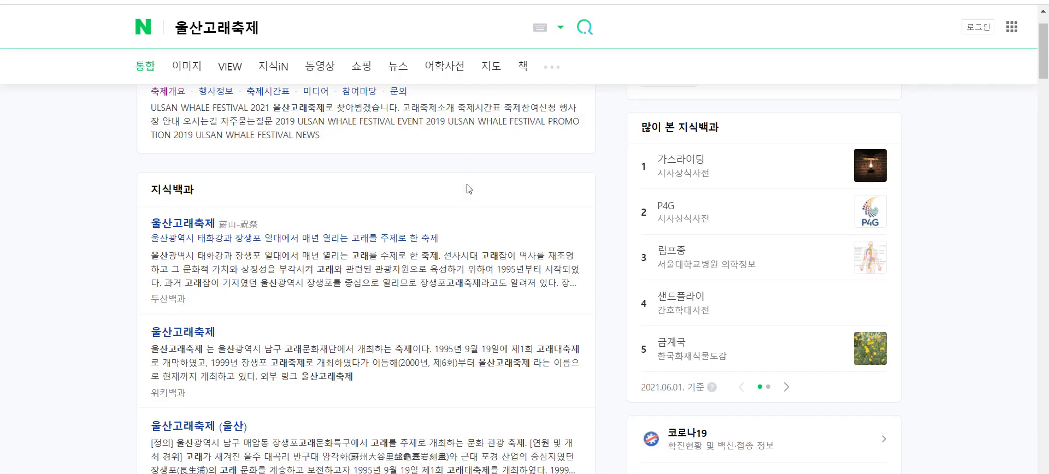
{"action": "scroll", "coordinate": [461, 197], "scroll_direction": "up", "scroll_amount": 1}
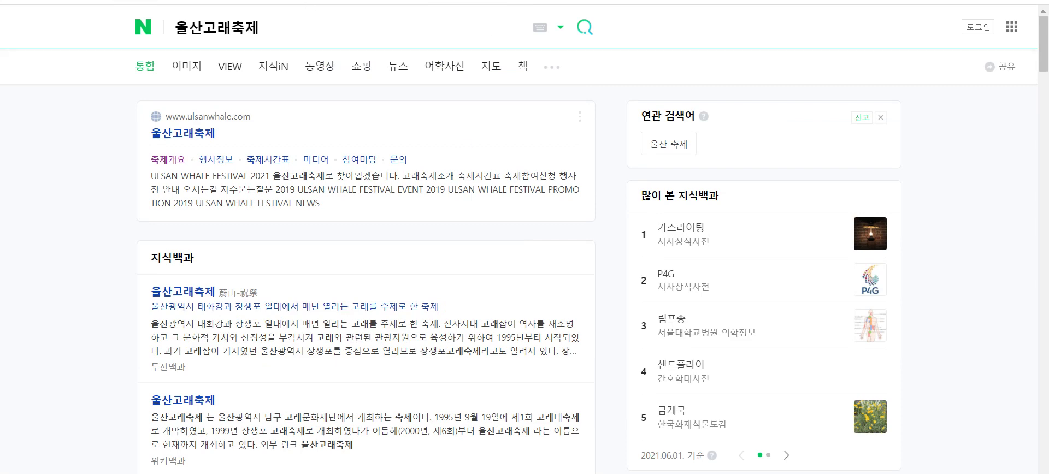
{"action": "key", "text": "alt+Left"}
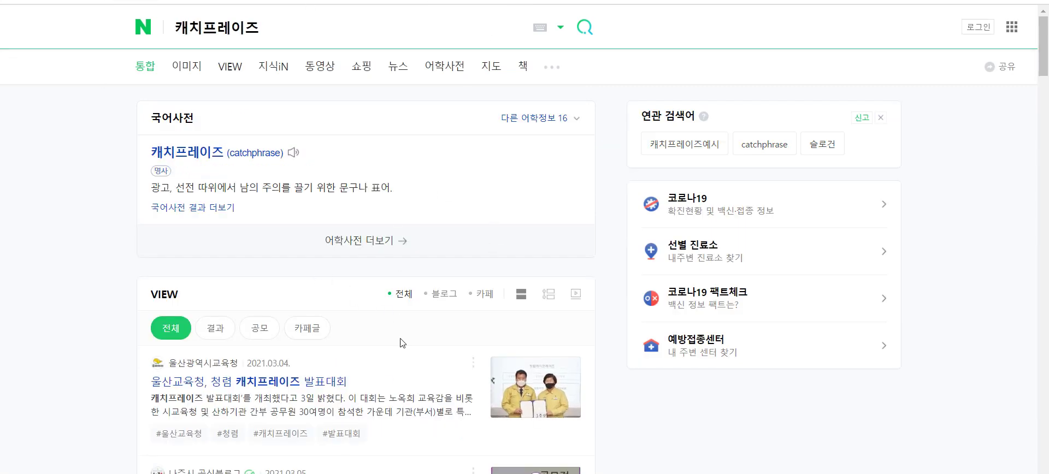
{"action": "scroll", "coordinate": [387, 295], "scroll_direction": "down", "scroll_amount": 4}
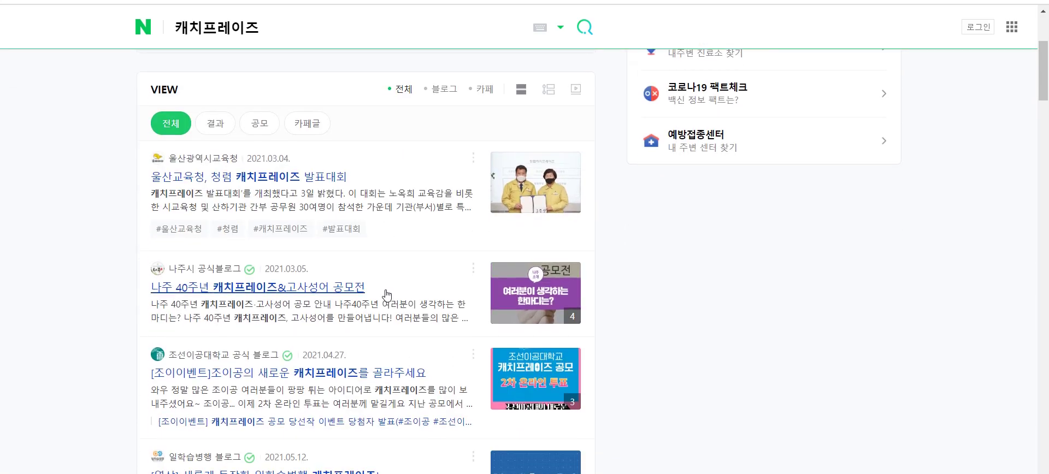
{"action": "scroll", "coordinate": [386, 294], "scroll_direction": "down", "scroll_amount": 3}
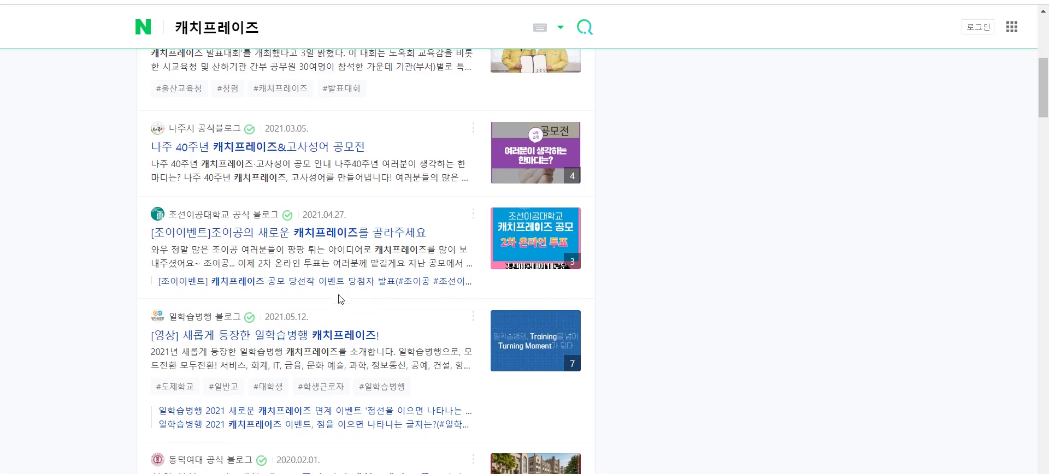
{"action": "scroll", "coordinate": [337, 298], "scroll_direction": "down", "scroll_amount": 3}
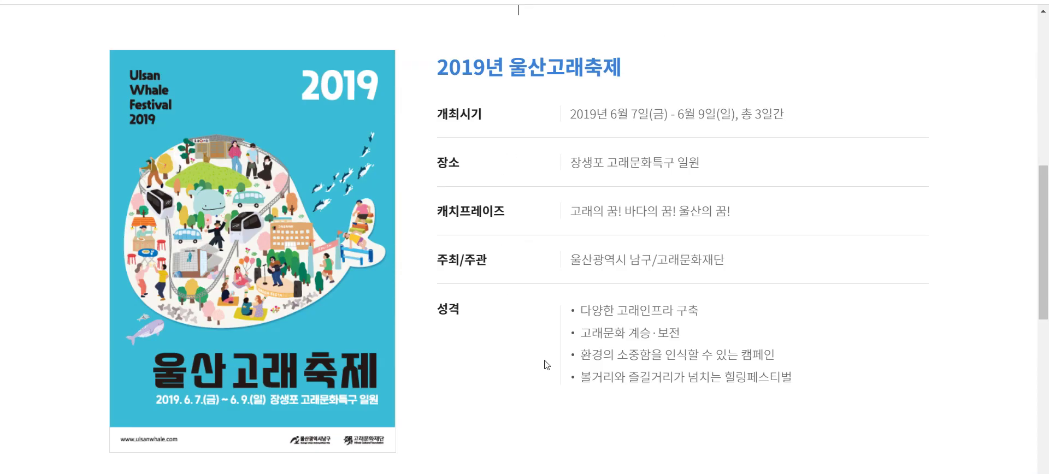
{"action": "scroll", "coordinate": [547, 365], "scroll_direction": "down", "scroll_amount": 1}
{"action": "scroll", "coordinate": [542, 366], "scroll_direction": "up", "scroll_amount": 3}
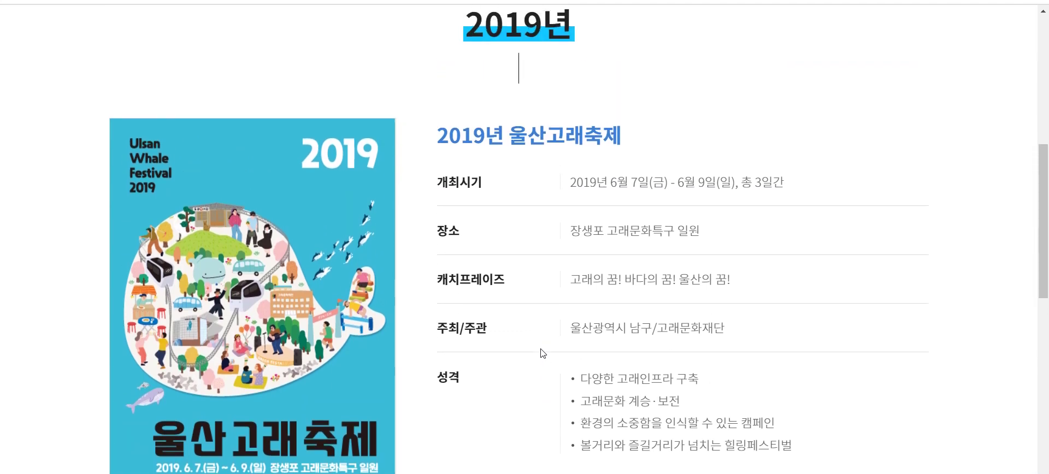
{"action": "scroll", "coordinate": [542, 354], "scroll_direction": "down", "scroll_amount": 3}
- Switch to Notepad and begin the 포스터 컨셉 line with 꿈을
{"action": "key", "text": "alt+Tab"}
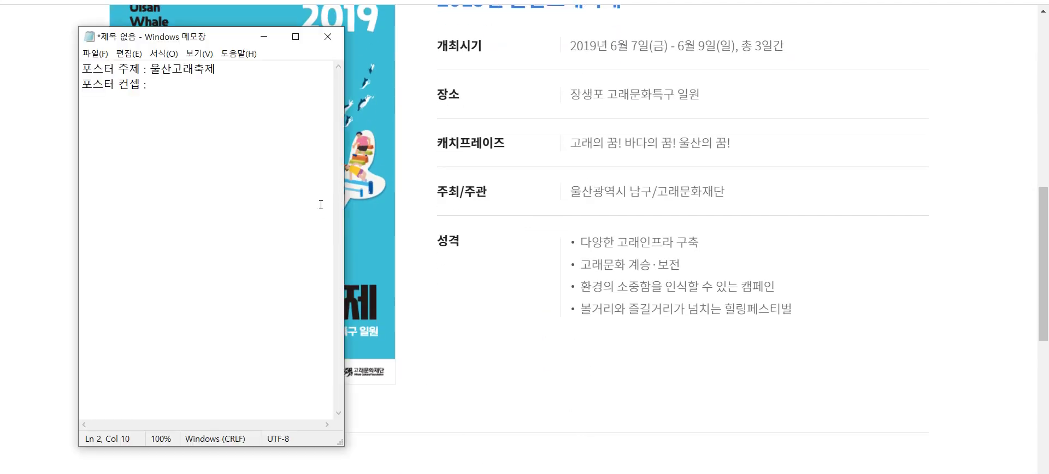
{"action": "type", "text": "꿈을"}
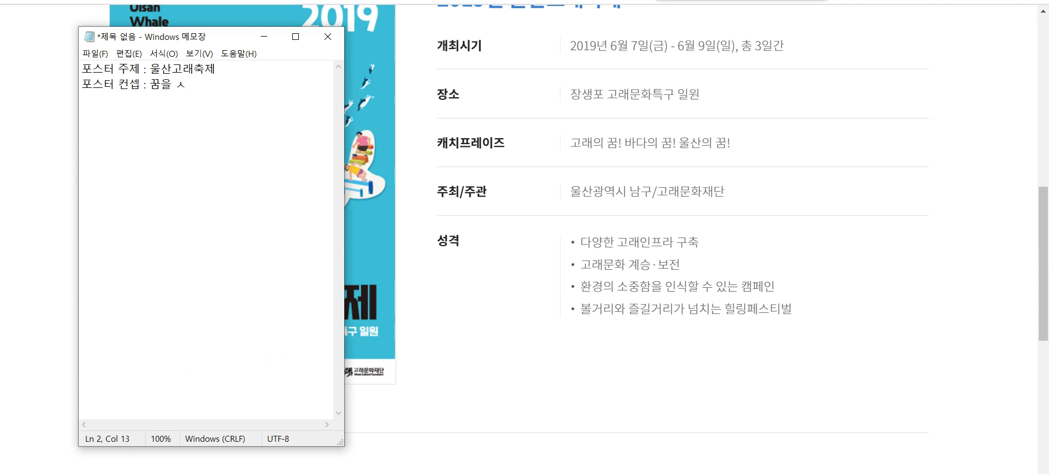
- Switch to the Naver search page and try to look up the wording of the concept phrase starting with 꿈을
{"action": "key", "text": "alt+Tab"}
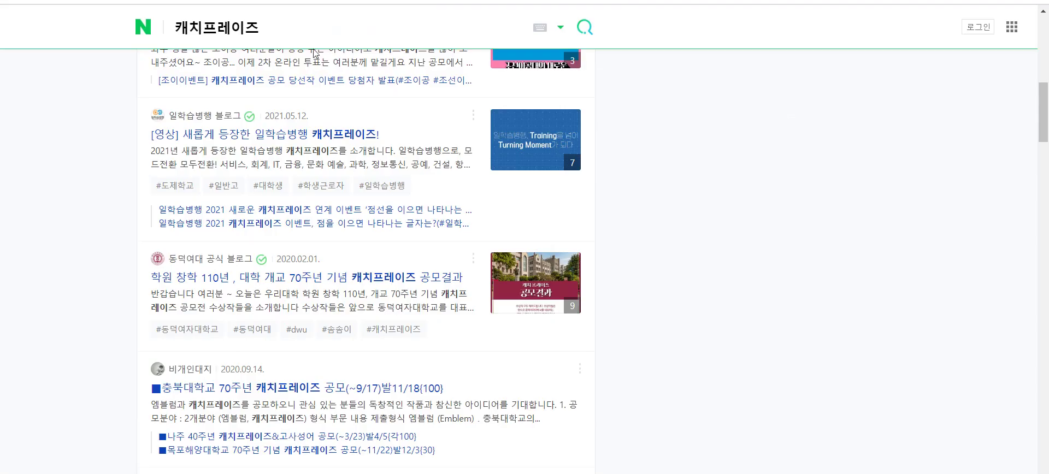
{"action": "left_click_drag", "start_coordinate": [261, 27], "coordinate": [82, 30]}
{"action": "type", "text": "꿈을 싯ㄴ"}
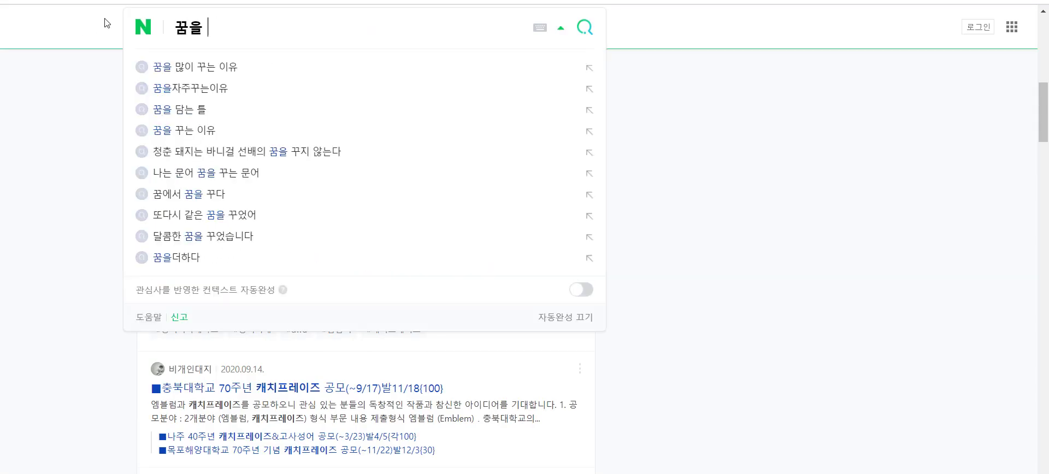
{"action": "key", "text": "BackSpace"}
{"action": "key", "text": "BackSpace"}
{"action": "key", "text": "BackSpace"}
{"action": "key", "text": "BackSpace"}
{"action": "key", "text": "BackSpace"}
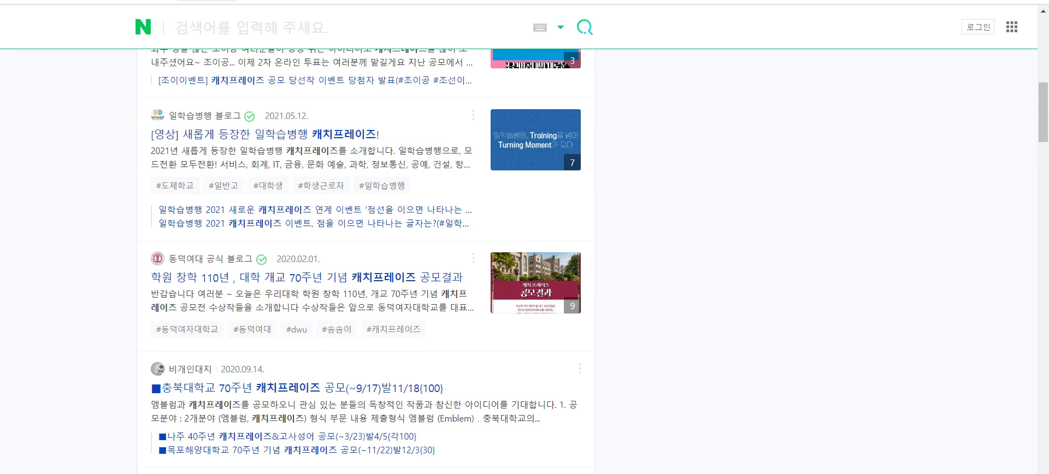
{"action": "type", "text": "꿈"}
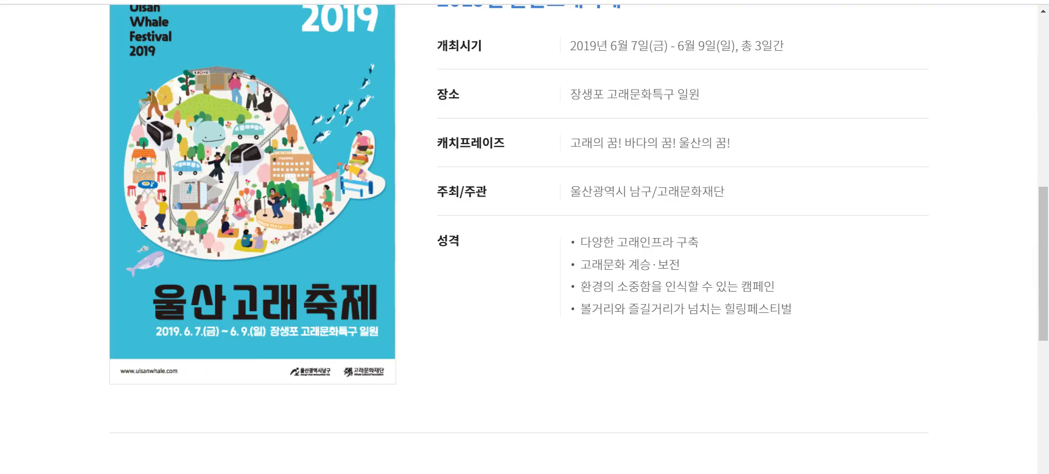
- Return to Notepad and complete the poster concept as 꿈을 싣는 고래
{"action": "key", "text": "alt+Tab"}
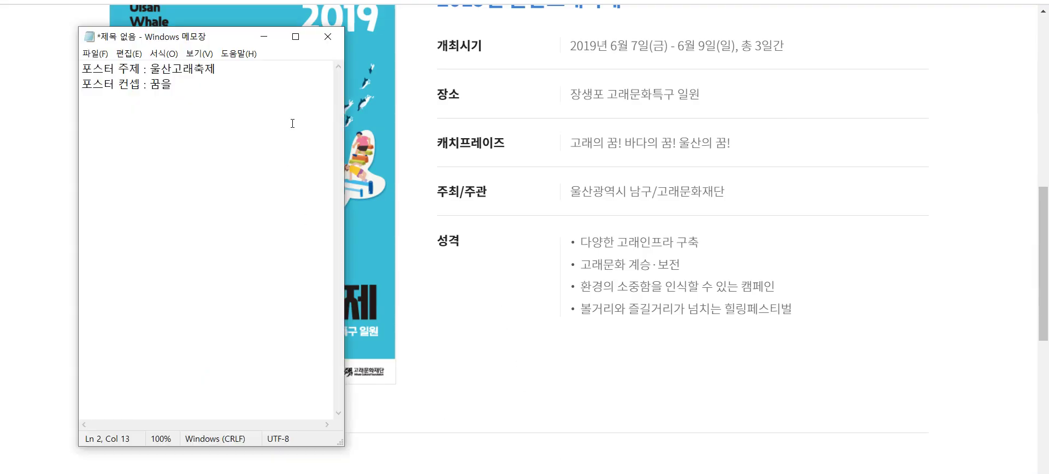
{"action": "type", "text": "싣는 고래"}
{"action": "key", "text": "Return"}
- Add a first numbered entry below the poster concept reading 1. 타겟층 : 아이들
{"action": "type", "text": "1. 골ㅐ"}
{"action": "key", "text": "BackSpace"}
{"action": "key", "text": "BackSpace"}
{"action": "key", "text": "BackSpace"}
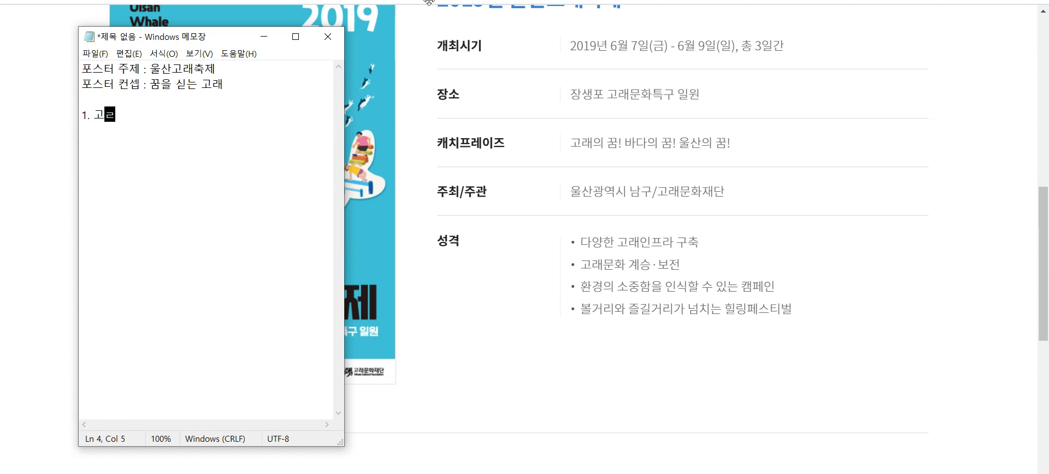
{"action": "type", "text": "아"}
{"action": "key", "text": "BackSpace"}
{"action": "key", "text": "BackSpace"}
{"action": "type", "text": "타겟"}
{"action": "type", "text": "츠"}
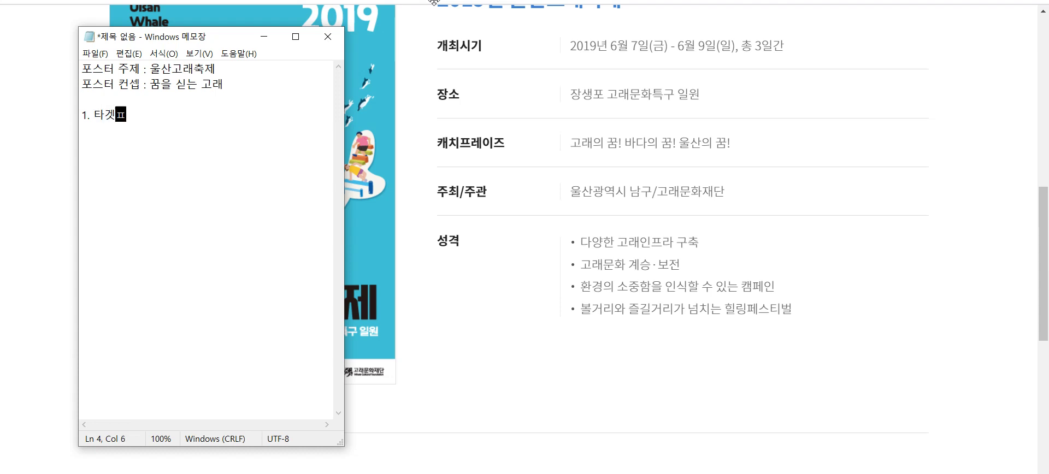
{"action": "type", "text": "ㅇ : 아이들"}
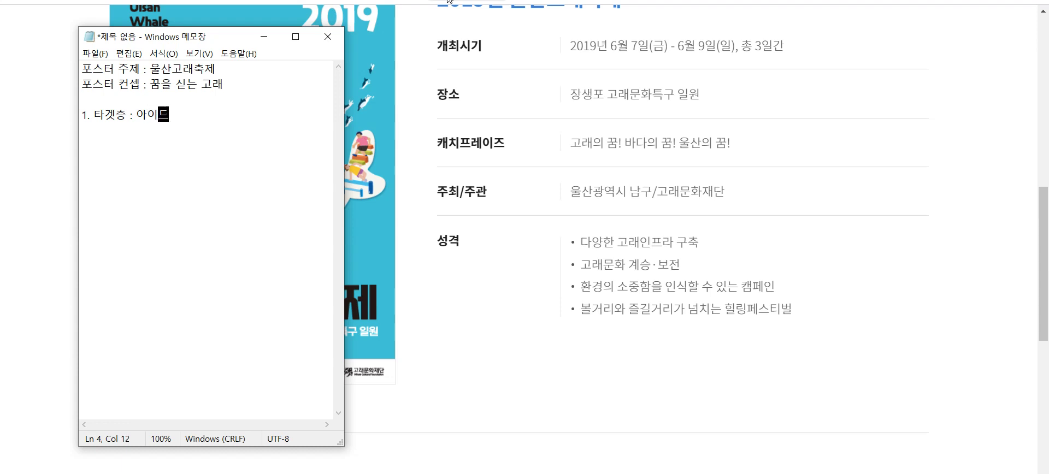
- Add an image line under the first target entry reading 이미지 : 하늘을 나는 고래 구름위의 아이들
{"action": "key", "text": "Return"}
{"action": "type", "text": "이미지 "}
{"action": "type", "text": ": 하늘을 나"}
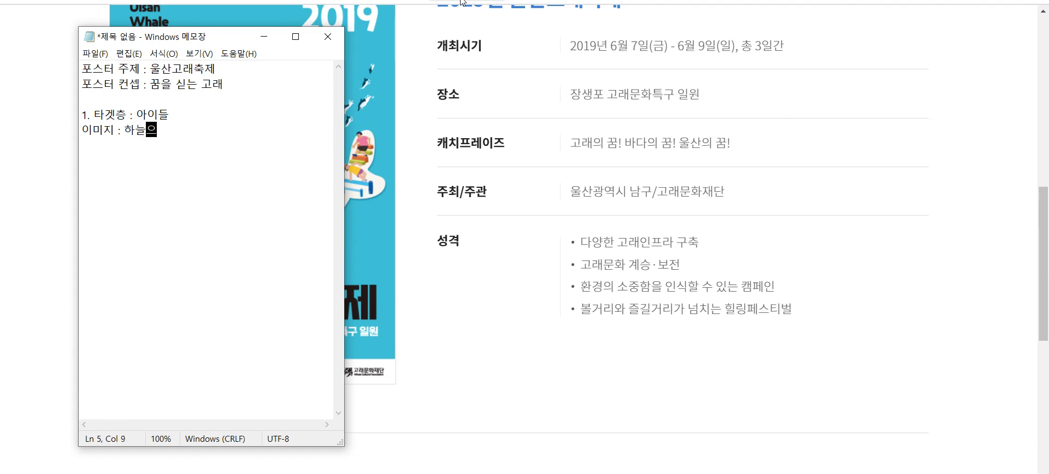
{"action": "type", "text": "는 ㄱㄹ="}
{"action": "key", "text": "BackSpace"}
{"action": "key", "text": "BackSpace"}
{"action": "key", "text": "BackSpace"}
{"action": "type", "text": "고래 "}
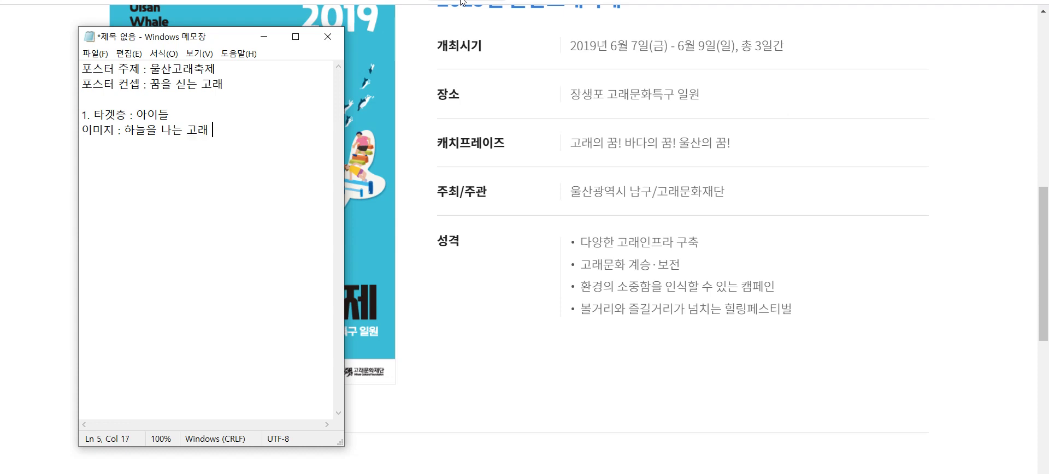
{"action": "type", "text": "구름우위의 아이들"}
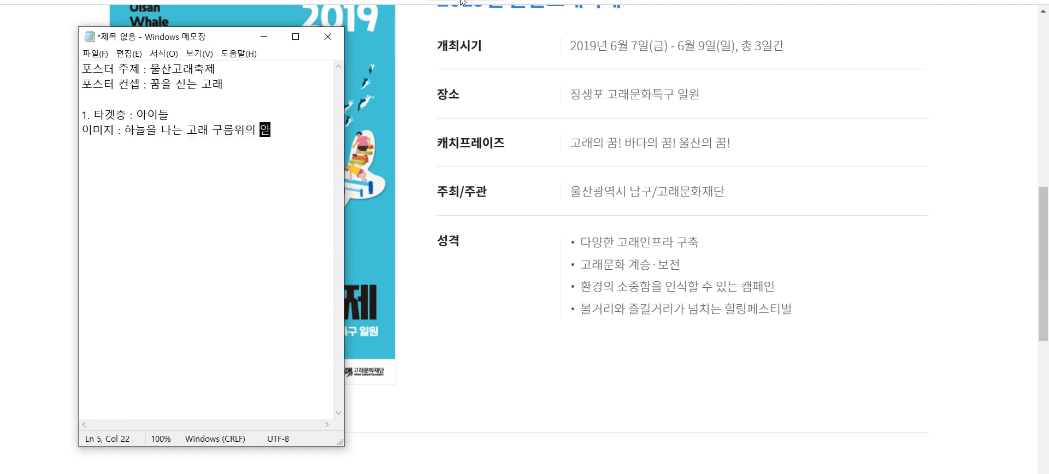
- Add a second numbered entry reading 2. 타겟층: 전연령, followed by an empty 이미지 : line
{"action": "key", "text": "Return"}
{"action": "key", "text": "Return"}
{"action": "type", "text": "2. 타겟층:"}
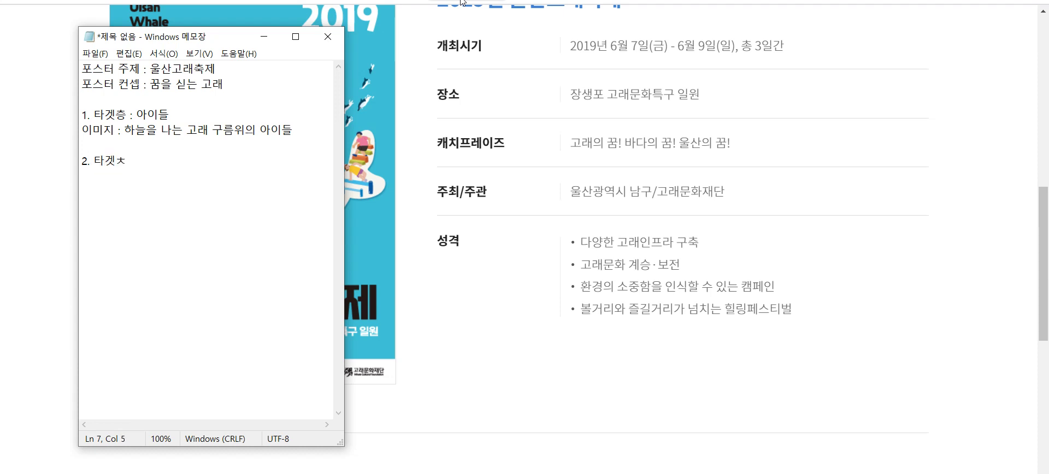
{"action": "type", "text": " 전연려ㅇ"}
{"action": "key", "text": "Return"}
{"action": "type", "text": "이미지 :"}
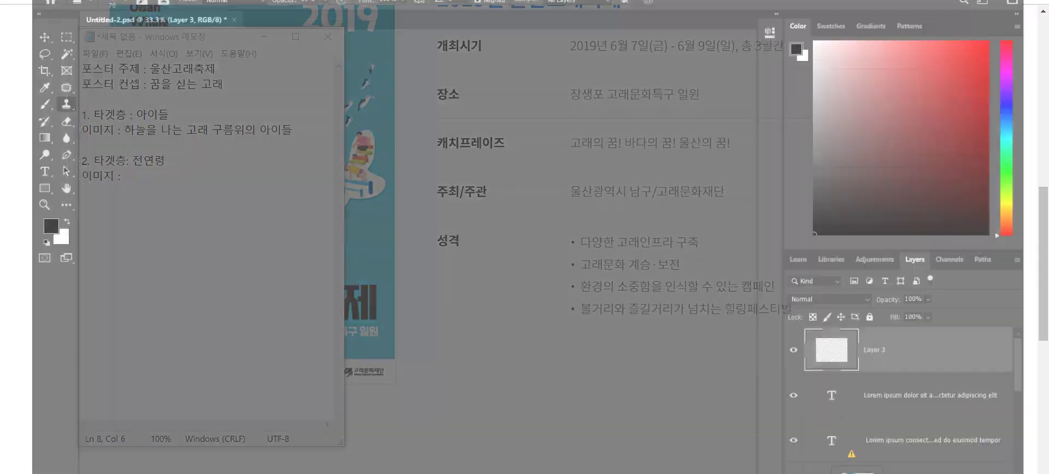
{"action": "left_click", "coordinate": [552, 420]}
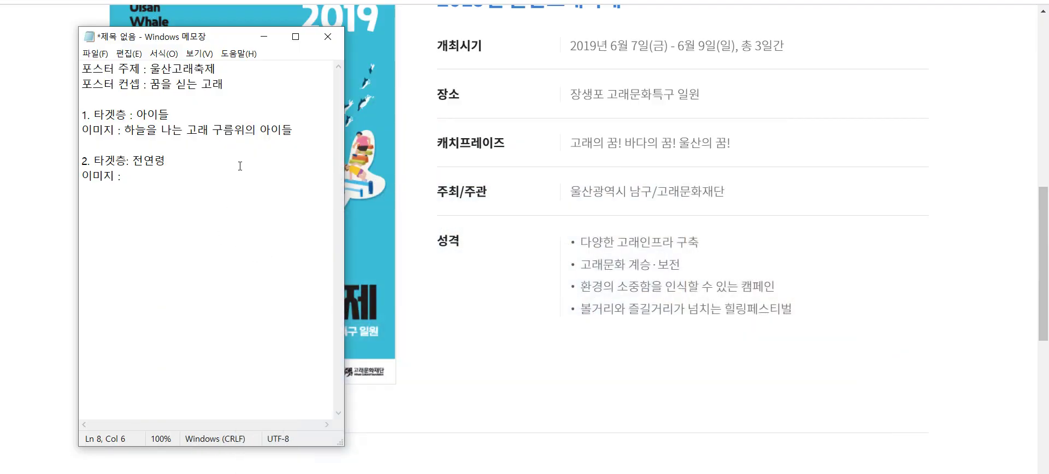
- Fill in the second entry's image idea as 바다속 헤엄치는 고래 / 대비되는 글자
{"action": "type", "text": "바다속 고래"}
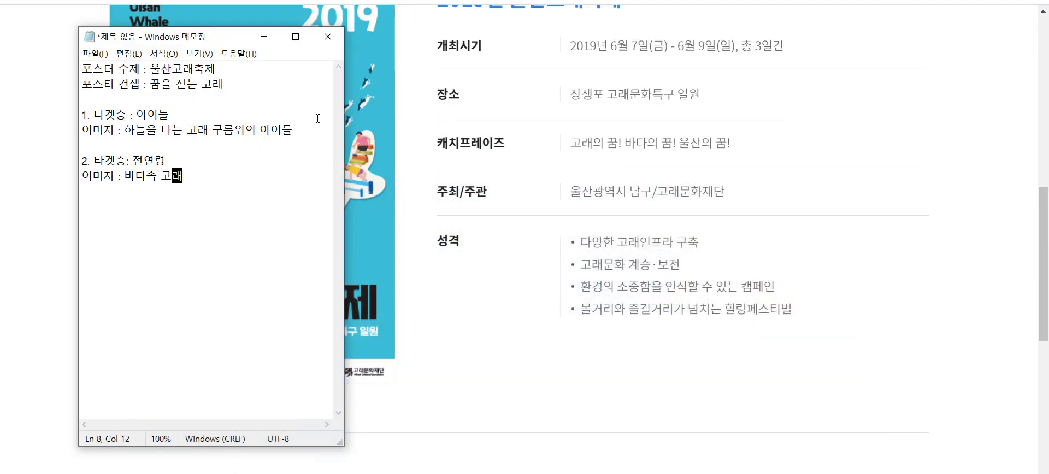
{"action": "key", "text": "BackSpace"}
{"action": "key", "text": "BackSpace"}
{"action": "key", "text": "BackSpace"}
{"action": "type", "text": "헤엄ㅊ"}
{"action": "type", "text": "치는 고래"}
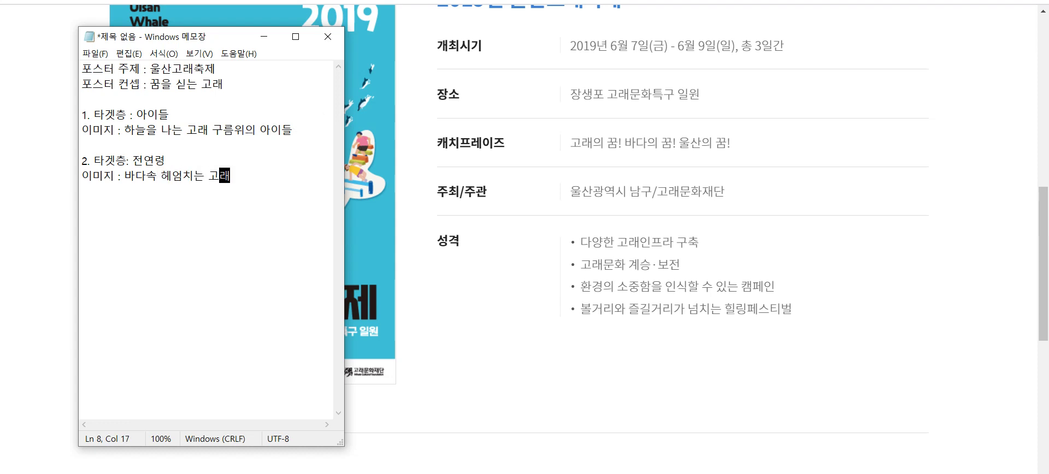
{"action": "type", "text": " / 대비"}
{"action": "type", "text": "되ㄴ"}
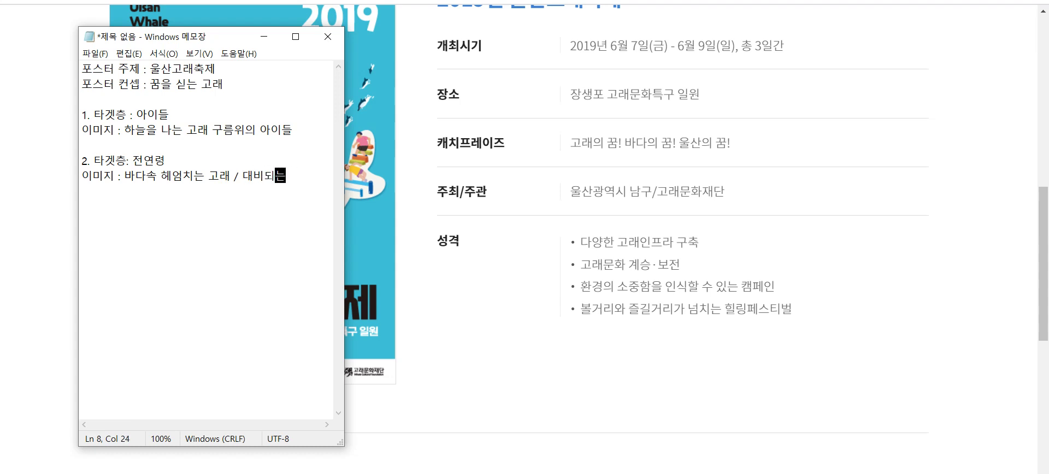
{"action": "type", "text": " 글자"}
- Save the notes as 포스터 구상 in the 포토샵 folder on the USB drive (E:)
{"action": "left_click", "coordinate": [95, 53]}
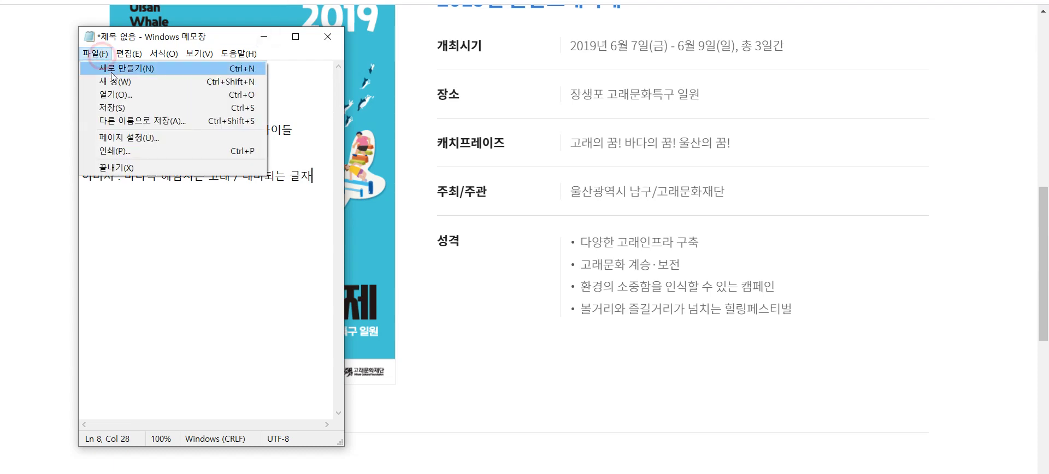
{"action": "left_click", "coordinate": [130, 121]}
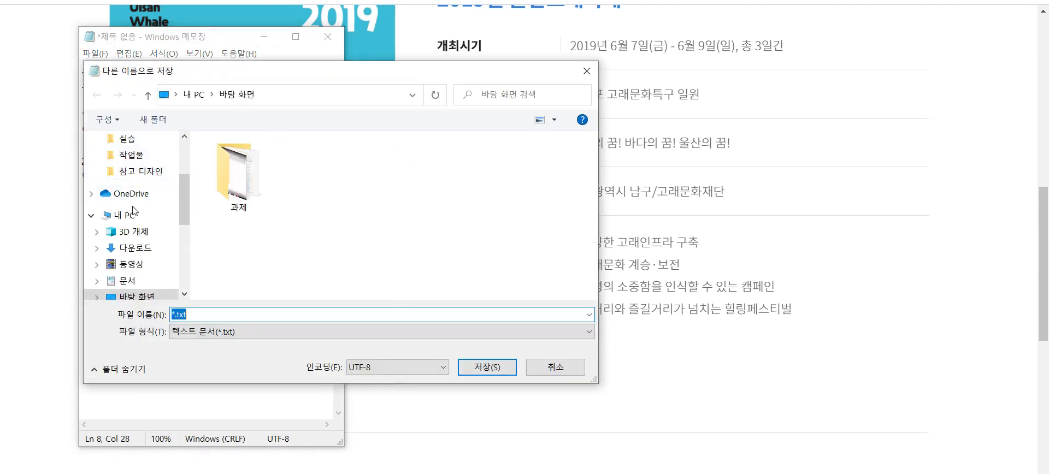
{"action": "scroll", "coordinate": [138, 240], "scroll_direction": "down", "scroll_amount": 3}
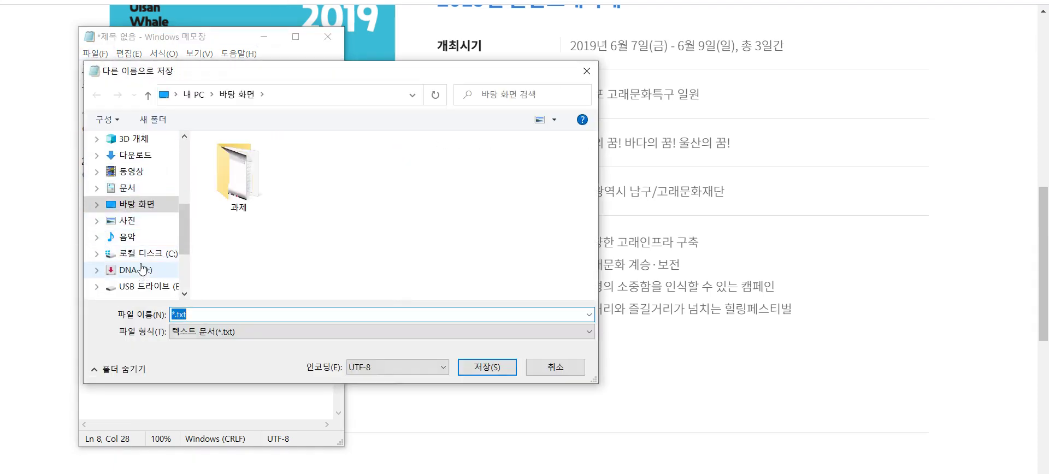
{"action": "scroll", "coordinate": [141, 262], "scroll_direction": "up", "scroll_amount": 2}
{"action": "scroll", "coordinate": [129, 210], "scroll_direction": "down", "scroll_amount": 2}
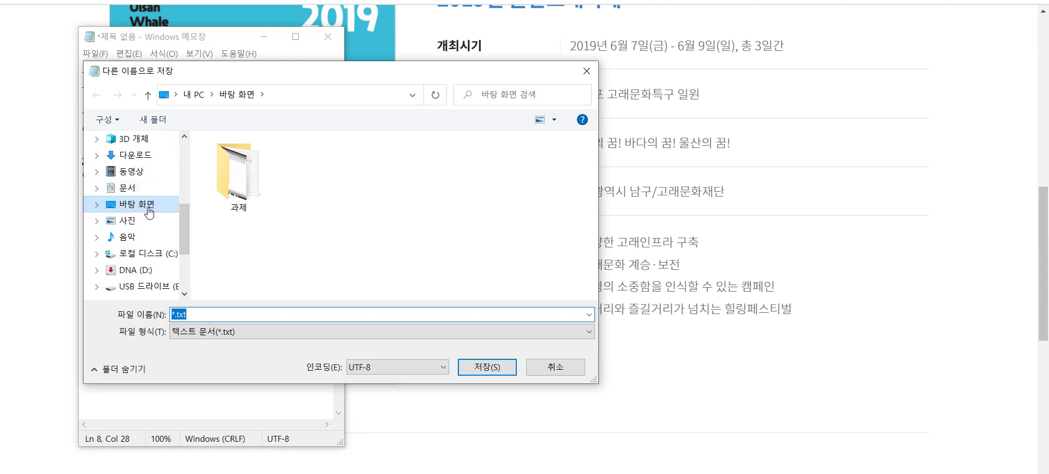
{"action": "left_click", "coordinate": [147, 288]}
{"action": "double_click", "coordinate": [228, 204]}
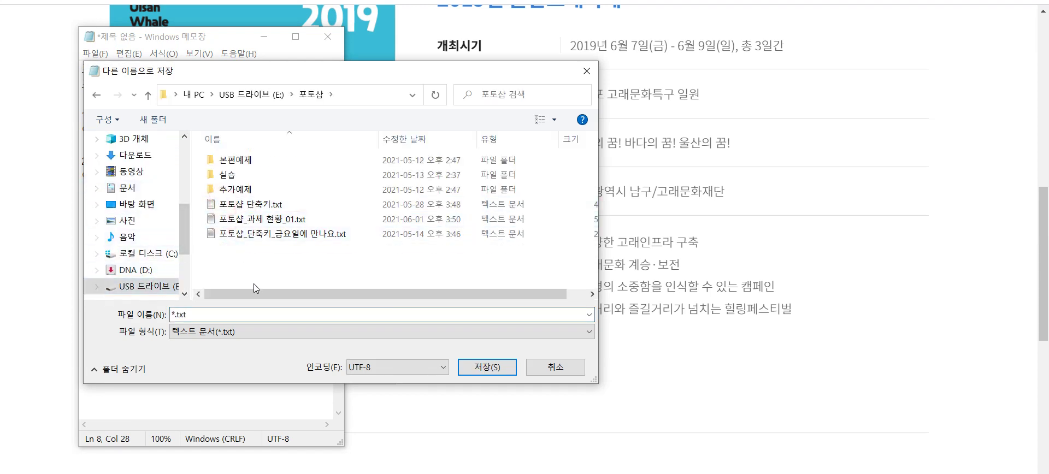
{"action": "left_click", "coordinate": [172, 313]}
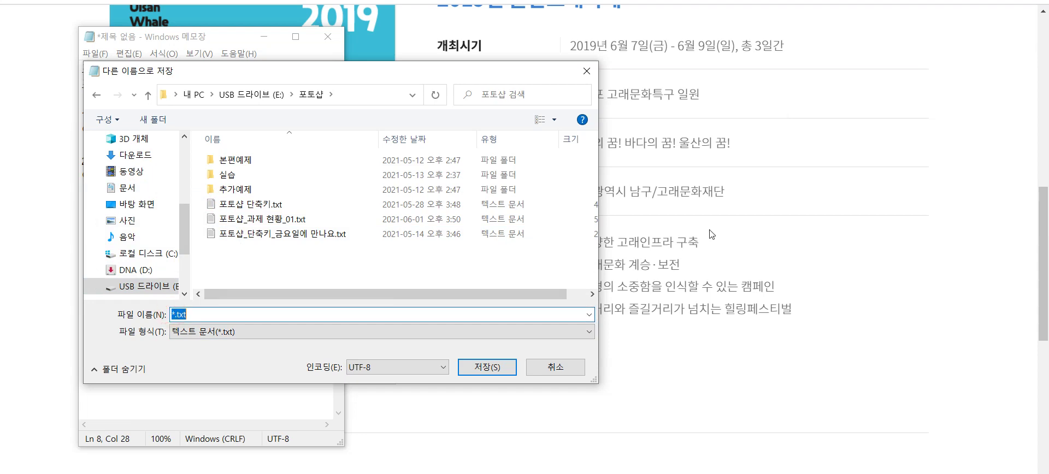
{"action": "key", "text": "Home"}
{"action": "type", "text": "포스터 구상"}
{"action": "key", "text": "Return"}
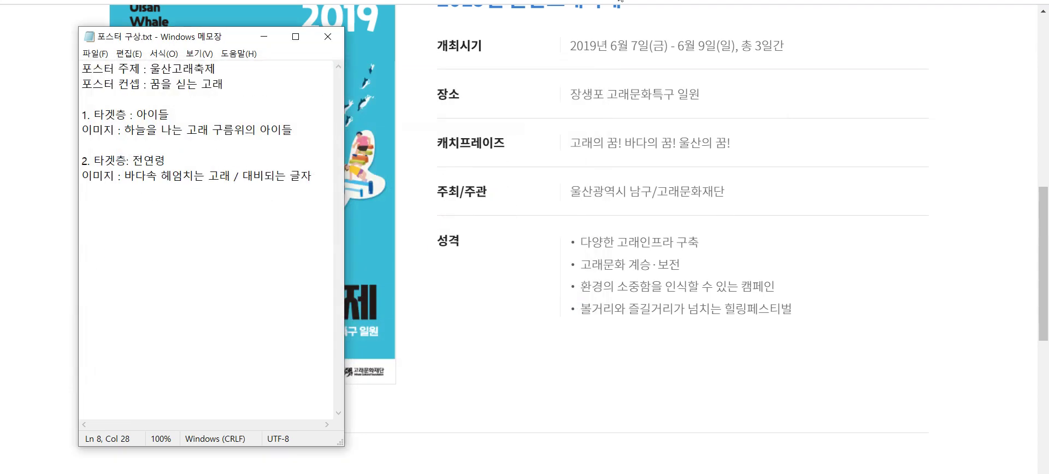
- Minimise Notepad and copy the end of the 울산고래축제 소개 text, from 아이들에게는 to 초대합니다
{"action": "left_click", "coordinate": [264, 36]}
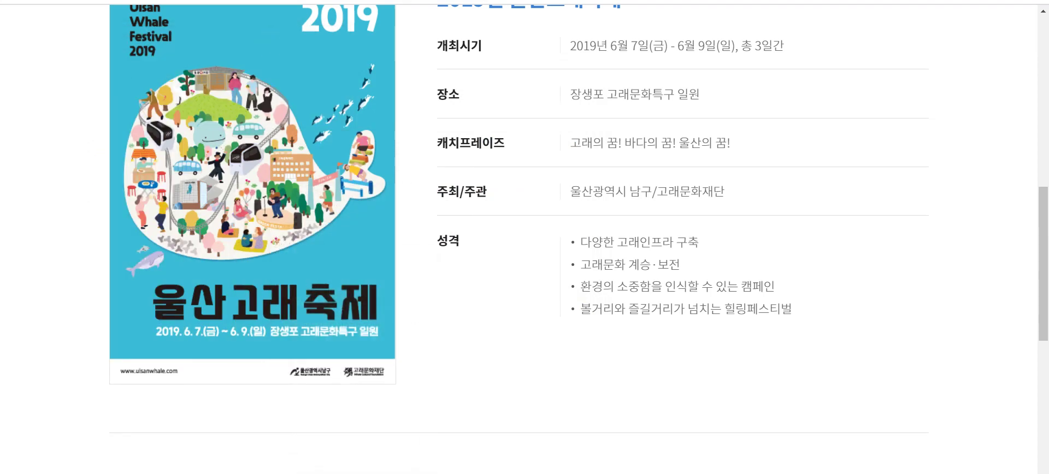
{"action": "scroll", "coordinate": [398, 304], "scroll_direction": "up", "scroll_amount": 1}
{"action": "scroll", "coordinate": [397, 304], "scroll_direction": "down", "scroll_amount": 3}
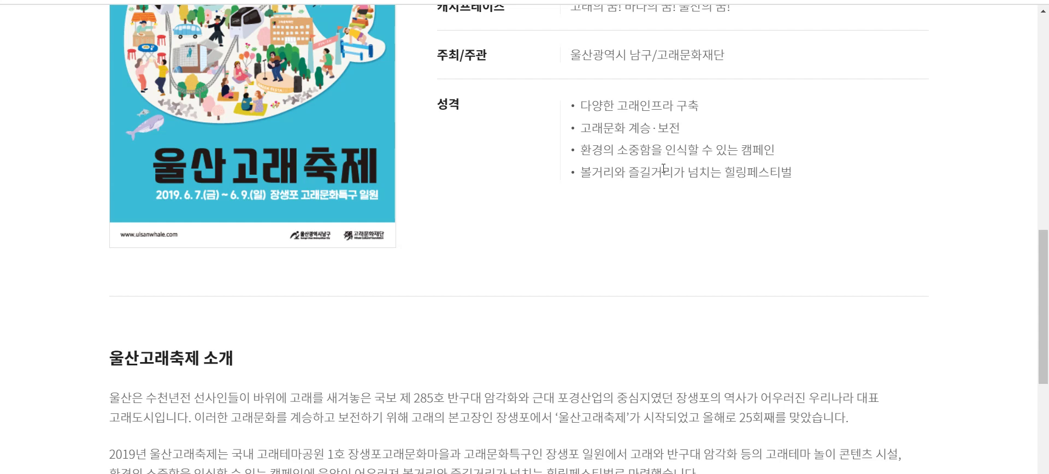
{"action": "scroll", "coordinate": [601, 196], "scroll_direction": "down", "scroll_amount": 3}
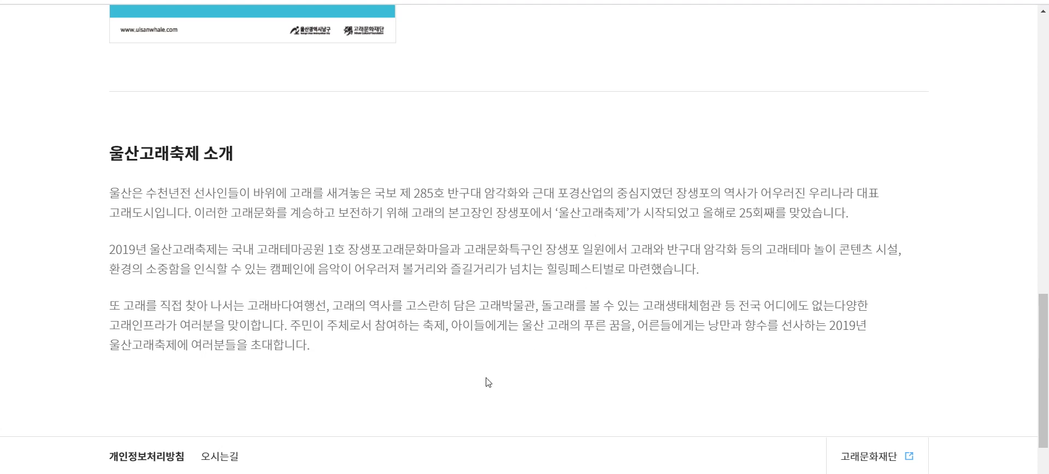
{"action": "left_click_drag", "start_coordinate": [323, 319], "coordinate": [629, 328]}
{"action": "left_click", "coordinate": [521, 323]}
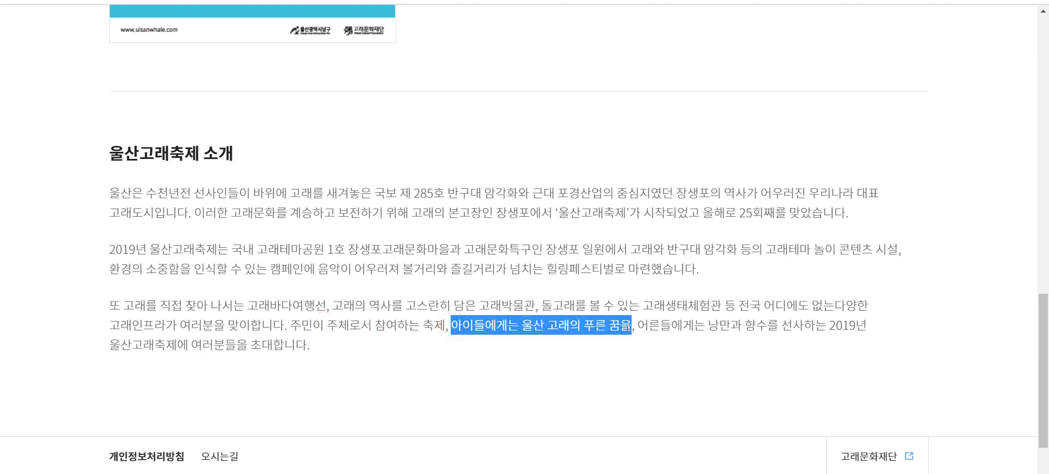
{"action": "left_click", "coordinate": [519, 427]}
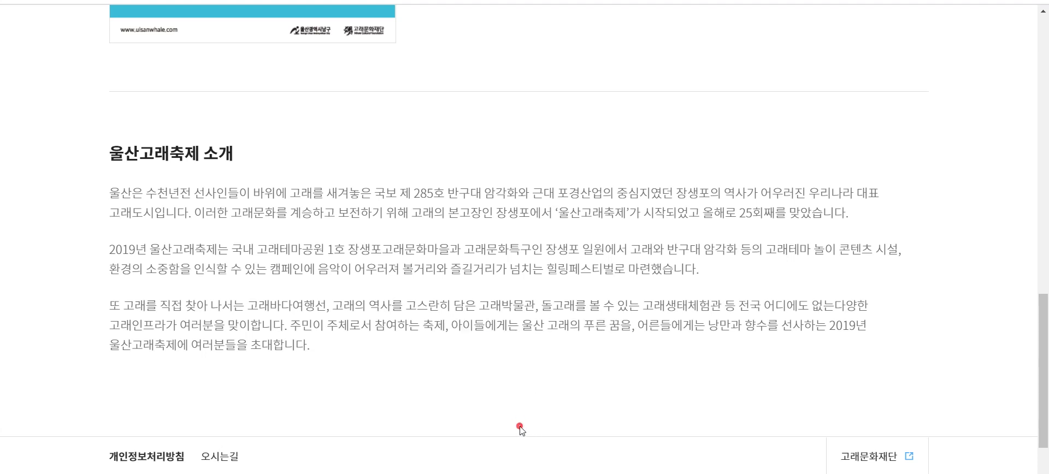
{"action": "left_click_drag", "start_coordinate": [296, 326], "coordinate": [311, 346]}
{"action": "left_click", "coordinate": [325, 348]}
{"action": "left_click_drag", "start_coordinate": [453, 327], "coordinate": [463, 347]}
{"action": "key", "text": "ctrl+c"}
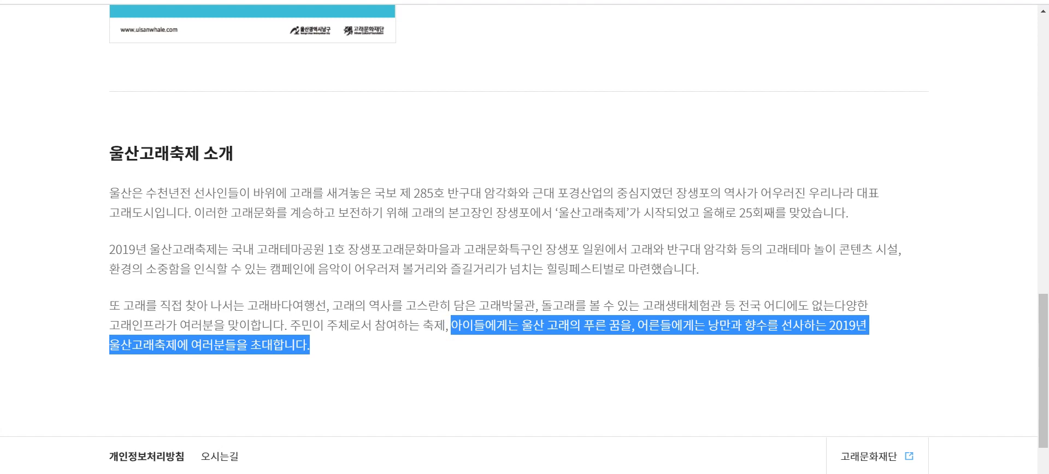
- Return to Notepad and paste the copied festival passage below the second target entry, separated by a blank line
{"action": "key", "text": "alt+Tab"}
{"action": "key", "text": "Return"}
{"action": "key", "text": "Return"}
{"action": "key", "text": "ctrl+v"}
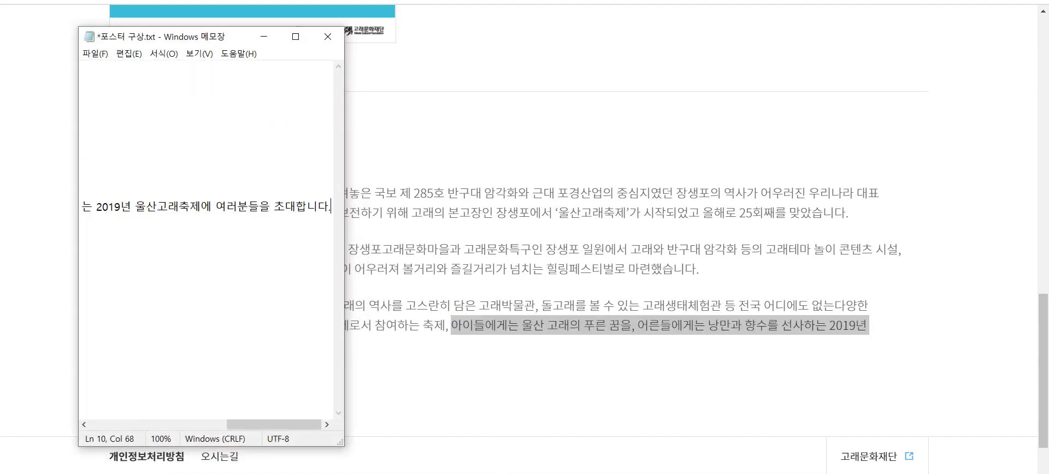
- Break the pasted passage so that 어른들에게는 starts on a new line
{"action": "scroll", "coordinate": [273, 244], "scroll_direction": "left", "scroll_amount": 15}
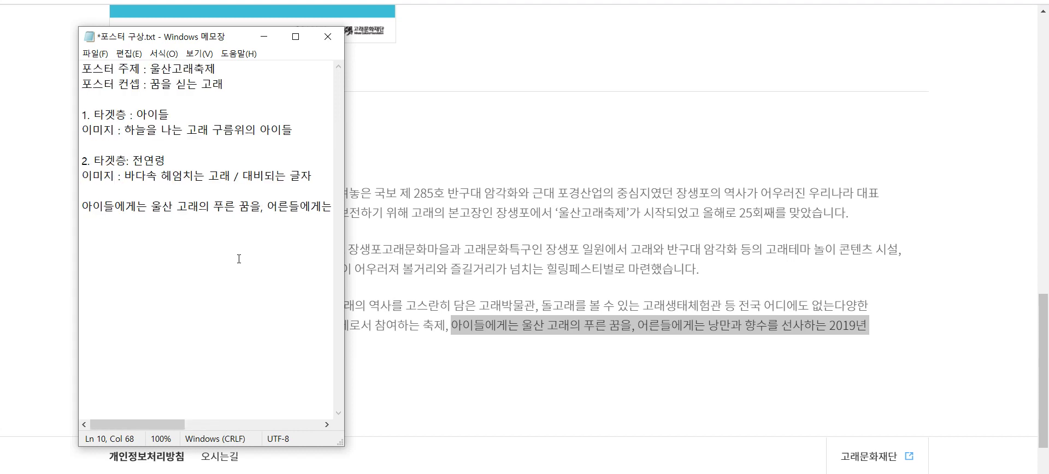
{"action": "scroll", "coordinate": [237, 257], "scroll_direction": "right", "scroll_amount": 3}
{"action": "scroll", "coordinate": [200, 209], "scroll_direction": "right", "scroll_amount": 3}
{"action": "scroll", "coordinate": [201, 208], "scroll_direction": "left", "scroll_amount": 2}
{"action": "left_click", "coordinate": [162, 207]}
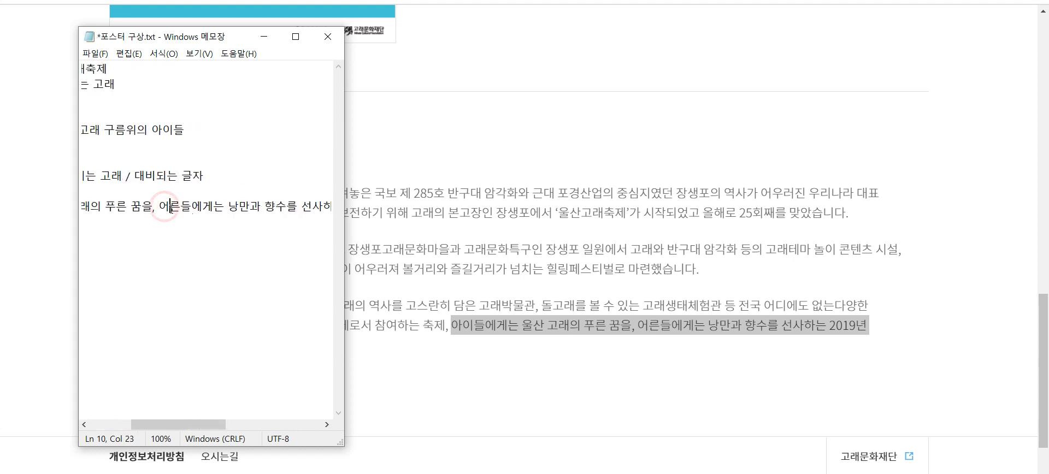
{"action": "key", "text": "Return"}
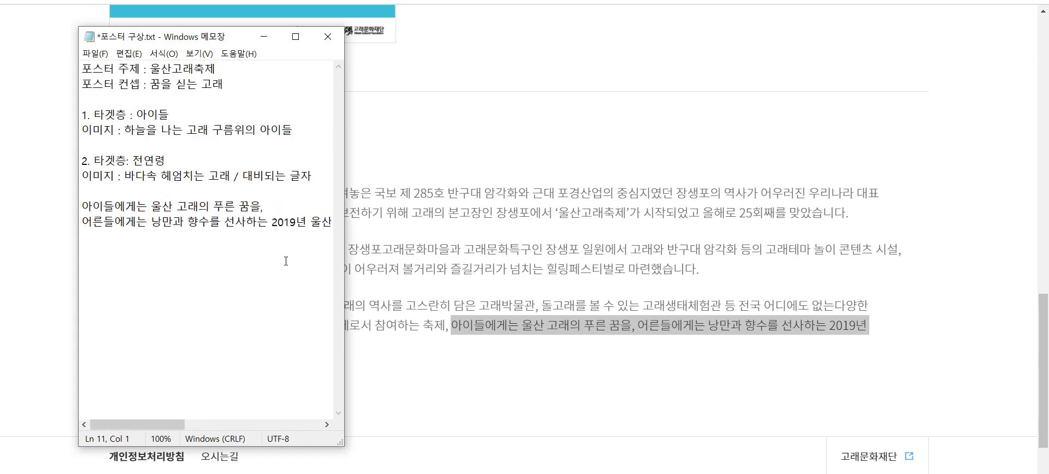
- Delete everything after 선사하는 from the pasted passage and widen the Notepad window
{"action": "mouse_move", "coordinate": [166, 422]}
{"action": "left_mouse_down"}
{"action": "mouse_move", "coordinate": [234, 423]}
{"action": "mouse_move", "coordinate": [163, 419]}
{"action": "left_mouse_up"}
{"action": "left_click_drag", "start_coordinate": [269, 232], "coordinate": [352, 219]}
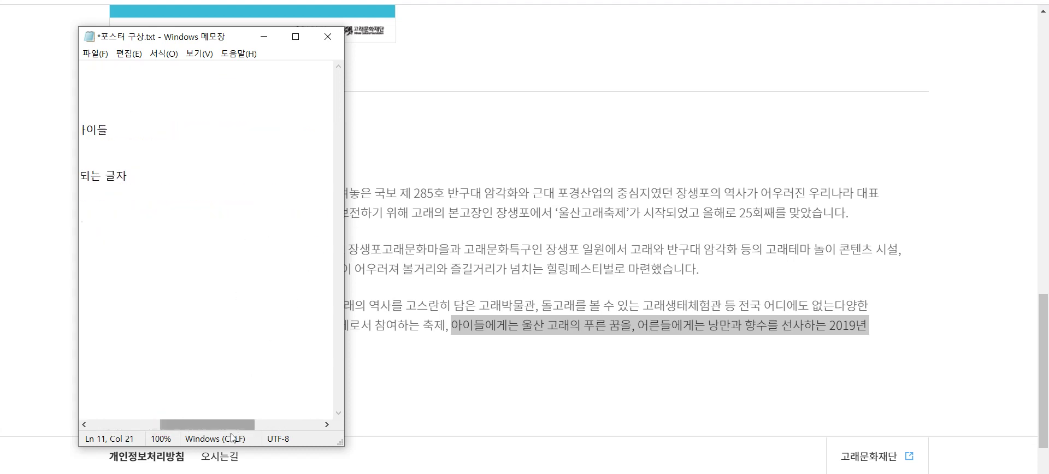
{"action": "left_click_drag", "start_coordinate": [227, 424], "coordinate": [156, 427]}
{"action": "left_click_drag", "start_coordinate": [345, 258], "coordinate": [473, 258]}
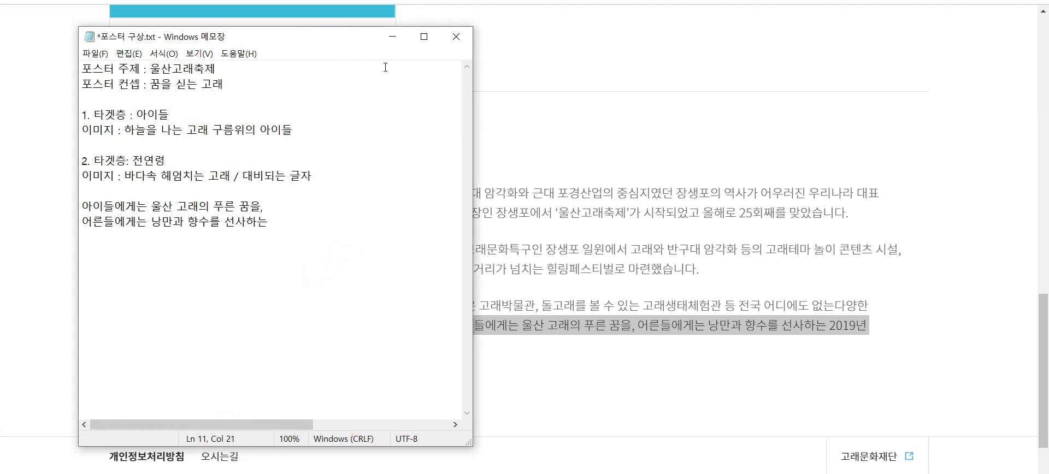
- Minimise Notepad, close the open lantern photo, look over the 참고 디자인 images and go back to the 과제 folder
{"action": "left_click", "coordinate": [392, 36]}
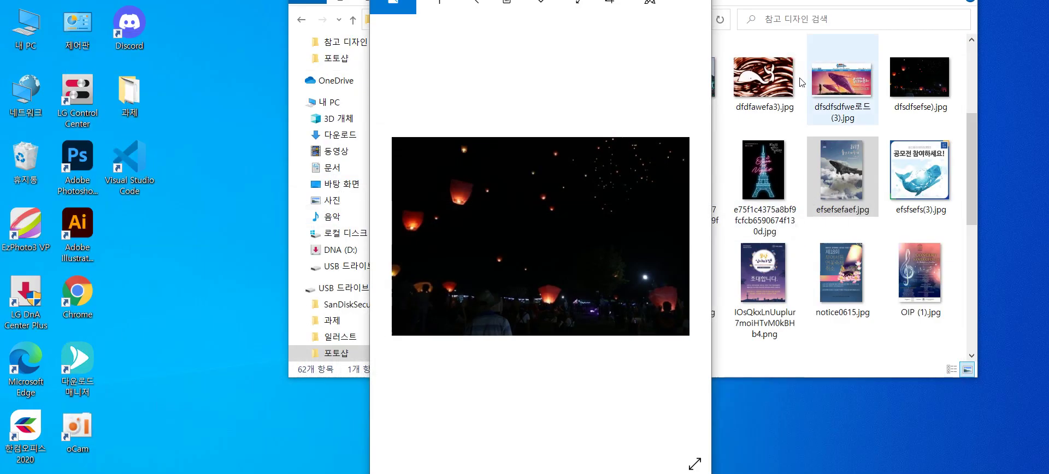
{"action": "key", "text": "Escape"}
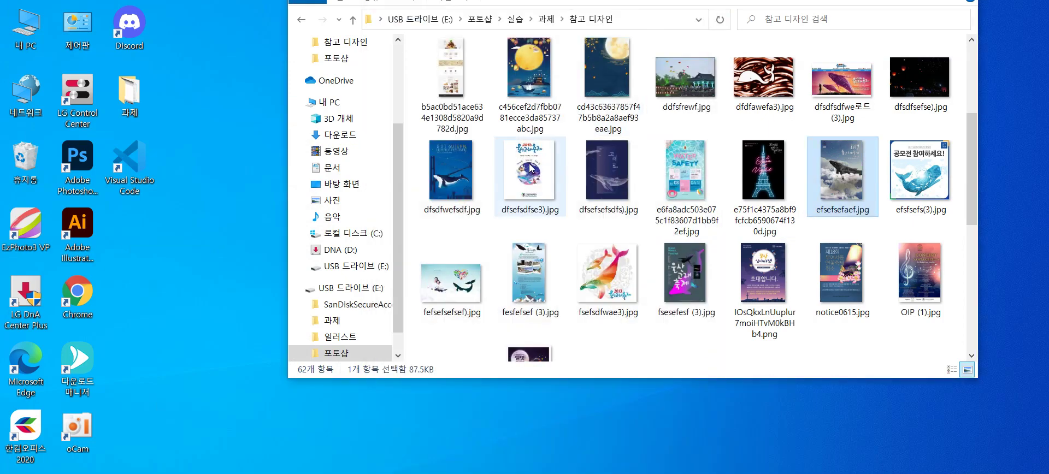
{"action": "scroll", "coordinate": [535, 158], "scroll_direction": "up", "scroll_amount": 3}
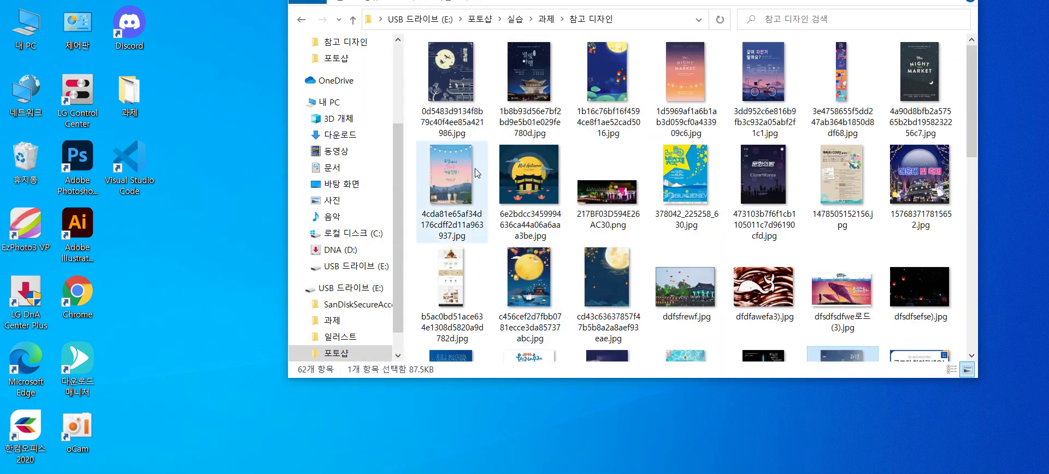
{"action": "left_click_drag", "start_coordinate": [334, 22], "coordinate": [141, 18]}
{"action": "left_click", "coordinate": [108, 15]}
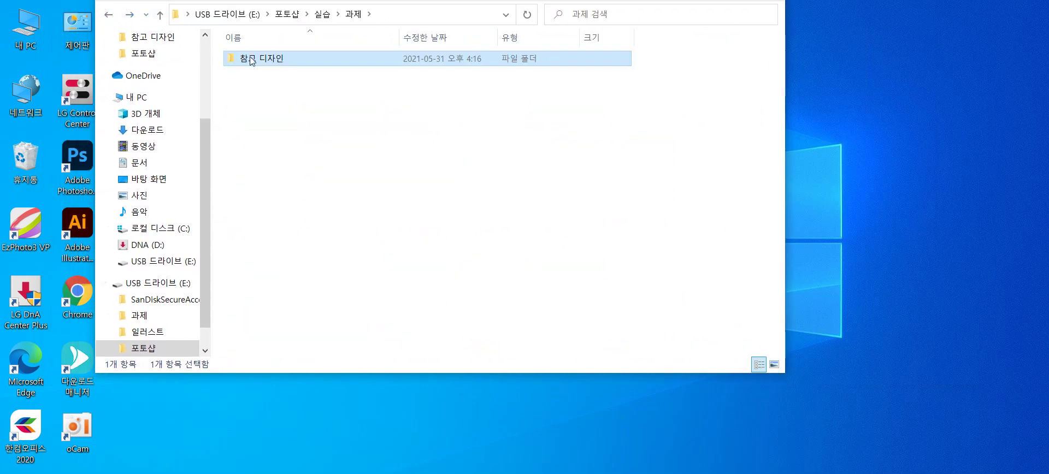
- Open the 참고 디자인 folder and create a new folder in it named 울산고래축제
{"action": "double_click", "coordinate": [272, 57]}
{"action": "right_click", "coordinate": [219, 141]}
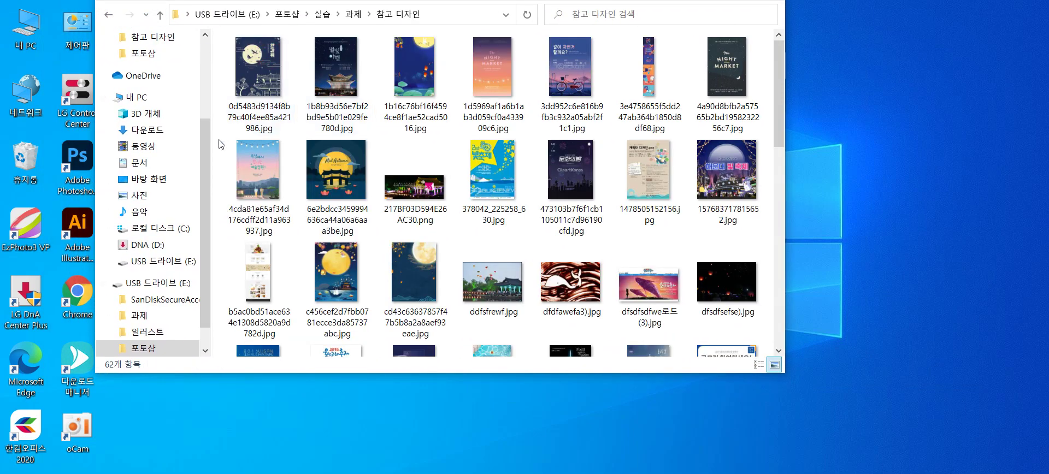
{"action": "mouse_move", "coordinate": [288, 304]}
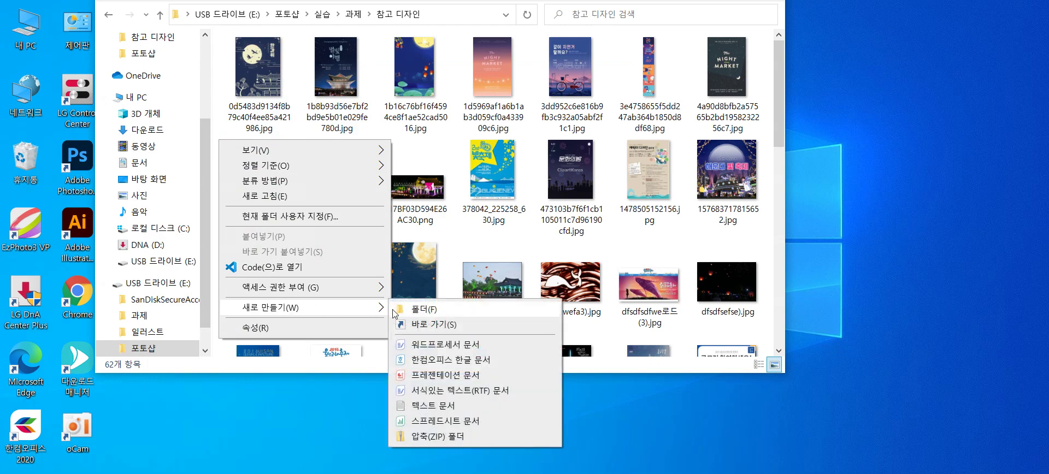
{"action": "left_click", "coordinate": [407, 307]}
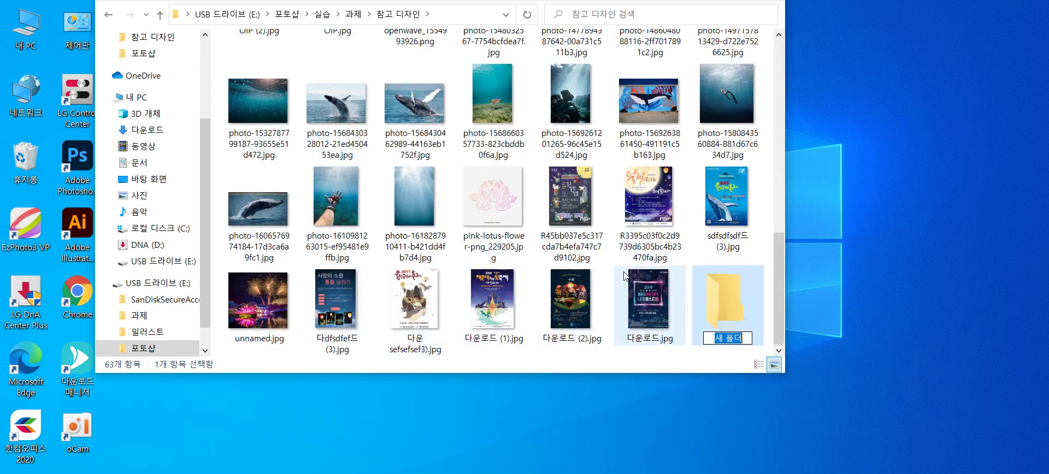
{"action": "type", "text": "dlal"}
{"action": "key", "text": "BackSpace"}
{"action": "key", "text": "BackSpace"}
{"action": "key", "text": "BackSpace"}
{"action": "key", "text": "BackSpace"}
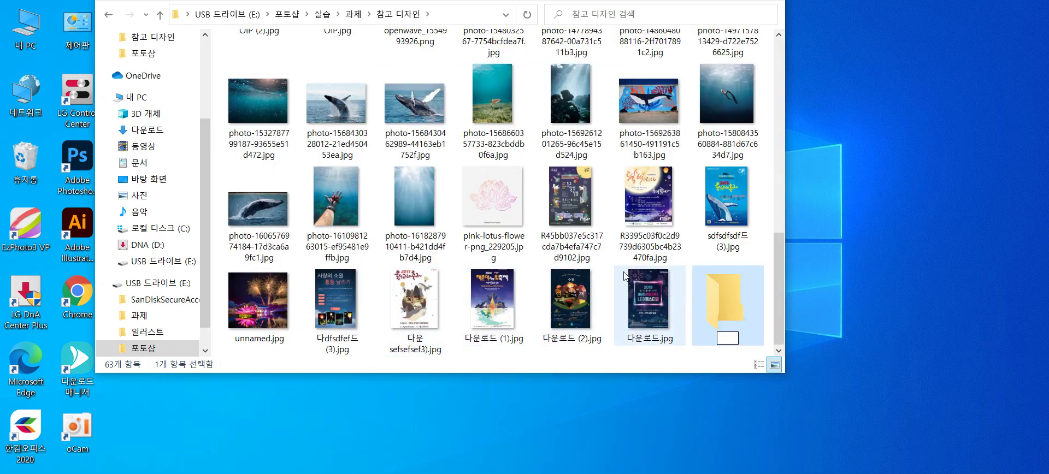
{"action": "type", "text": "울산고래축제"}
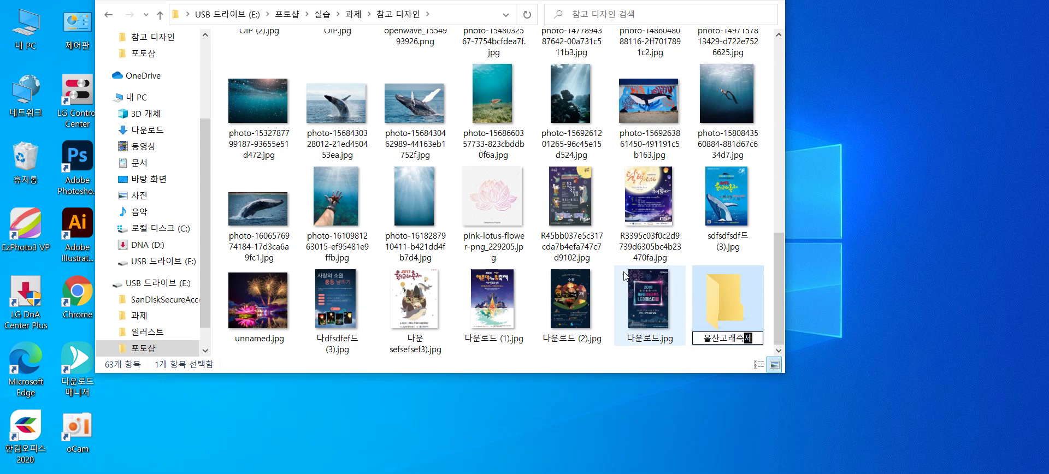
{"action": "key", "text": "Return"}
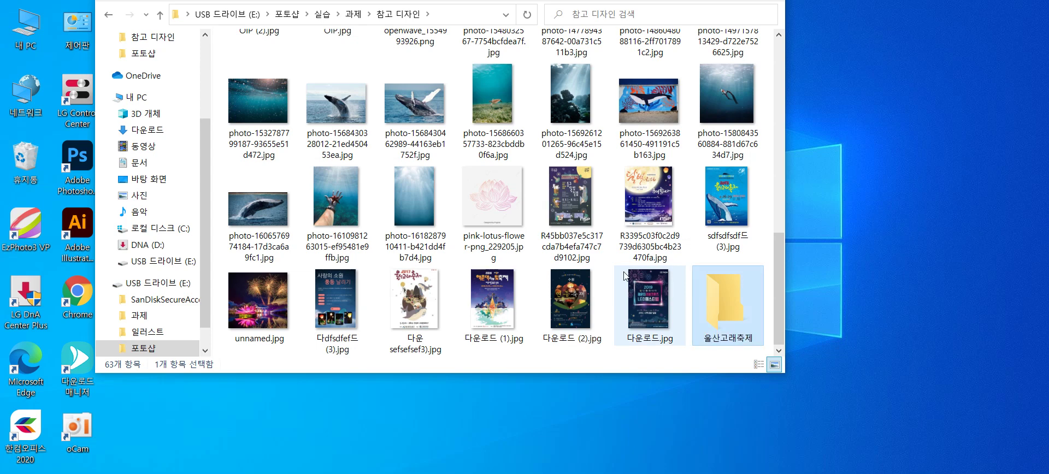
- Create a second folder named 연꽃축제 in 참고 디자인
{"action": "right_click", "coordinate": [219, 267]}
{"action": "mouse_move", "coordinate": [315, 457]}
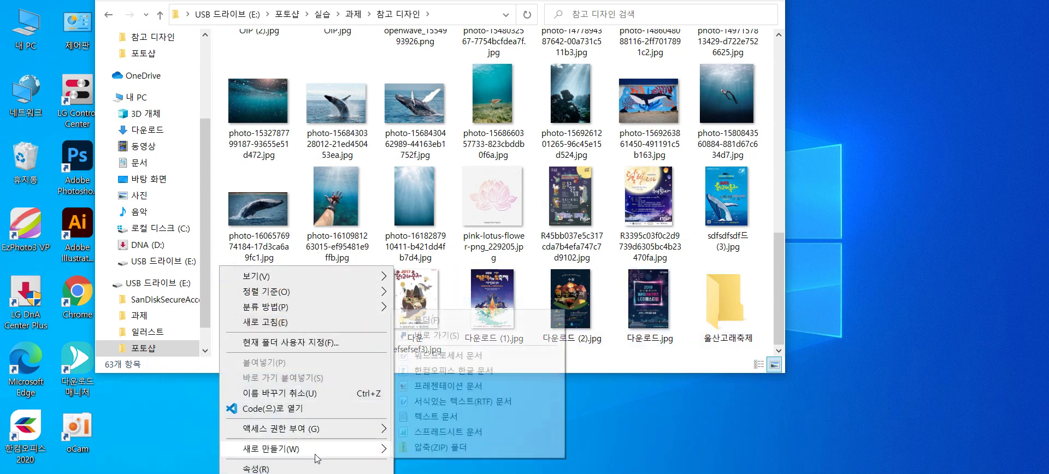
{"action": "left_click", "coordinate": [443, 319]}
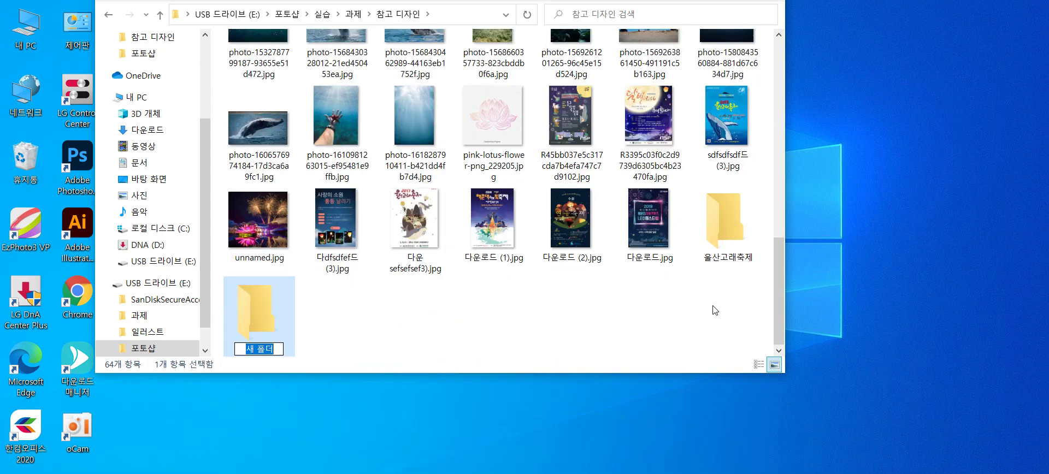
{"action": "type", "text": "ㅇㅕㄴ꽃"}
{"action": "type", "text": "축제"}
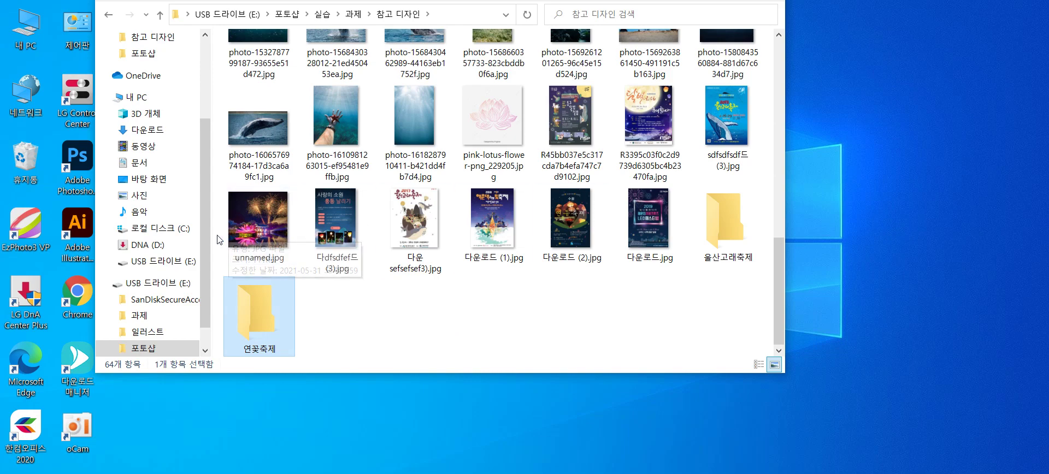
- Move unnamed.jpg, 다dfsdfef드 (3).jpg, the two posters beginning with R and the pink lotus image into the 연꽃축제 folder
{"action": "left_click_drag", "start_coordinate": [217, 236], "coordinate": [305, 228]}
{"action": "left_click_drag", "start_coordinate": [309, 234], "coordinate": [263, 312]}
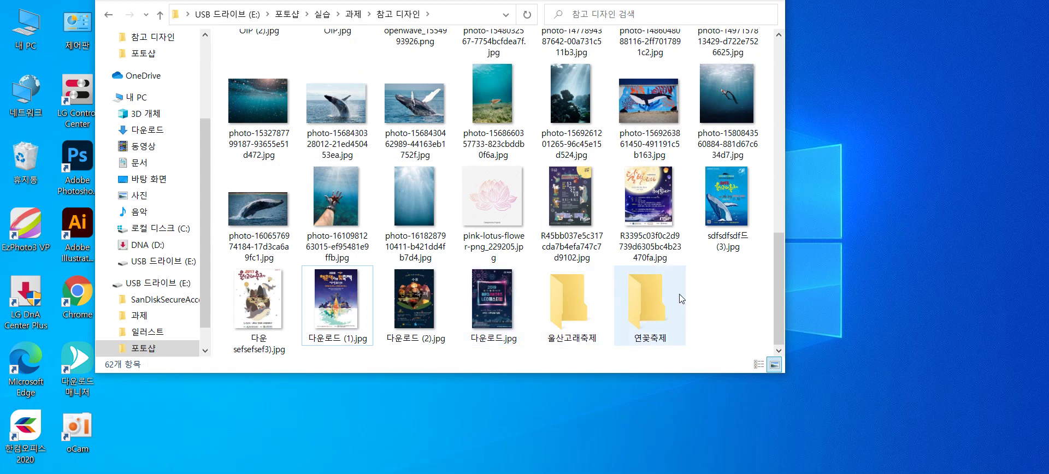
{"action": "left_click_drag", "start_coordinate": [648, 202], "coordinate": [651, 306]}
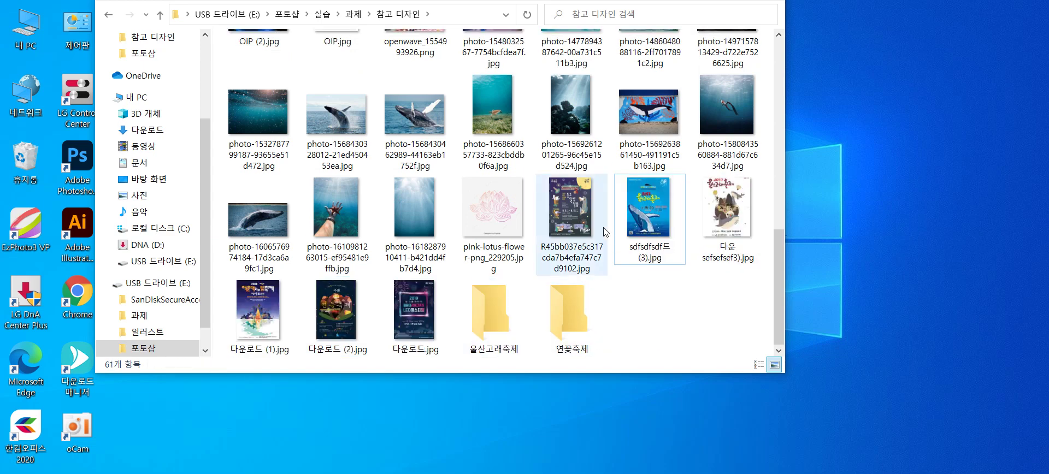
{"action": "left_click_drag", "start_coordinate": [610, 274], "coordinate": [574, 322]}
- Move 다운로드.jpg, 다운로드 (1).jpg and 다운로드 (2).jpg into the 연꽃축제 folder
{"action": "left_click", "coordinate": [261, 319]}
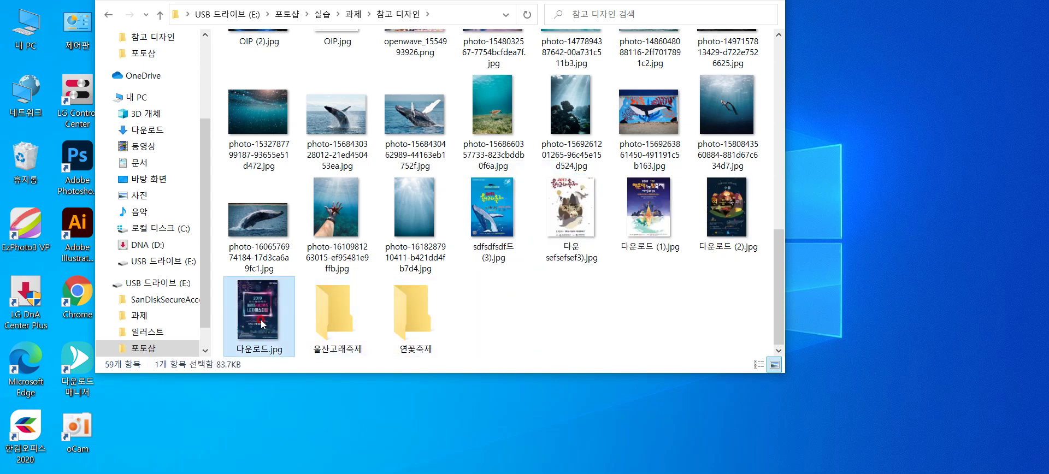
{"action": "left_click_drag", "start_coordinate": [260, 319], "coordinate": [406, 319]}
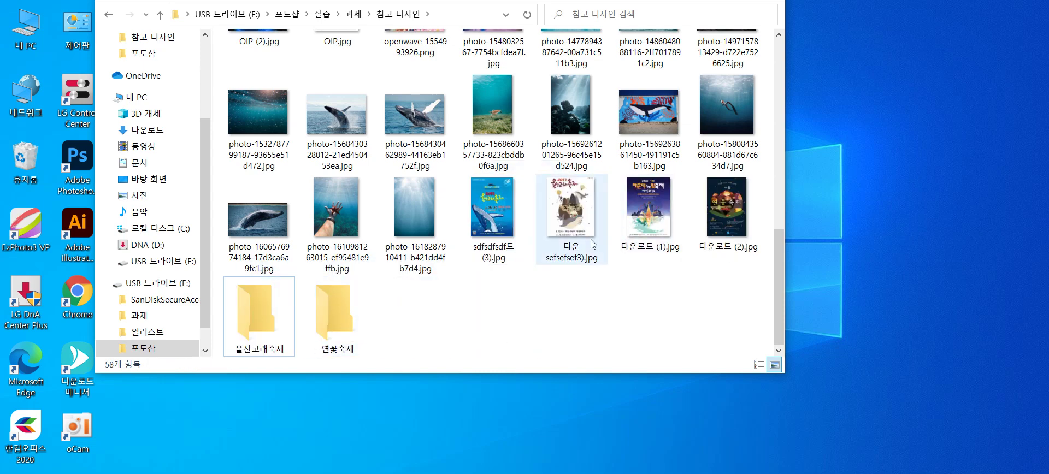
{"action": "left_click_drag", "start_coordinate": [733, 279], "coordinate": [348, 332]}
{"action": "scroll", "coordinate": [534, 326], "scroll_direction": "up", "scroll_amount": 1}
{"action": "scroll", "coordinate": [706, 270], "scroll_direction": "up", "scroll_amount": 2}
{"action": "scroll", "coordinate": [704, 267], "scroll_direction": "down", "scroll_amount": 3}
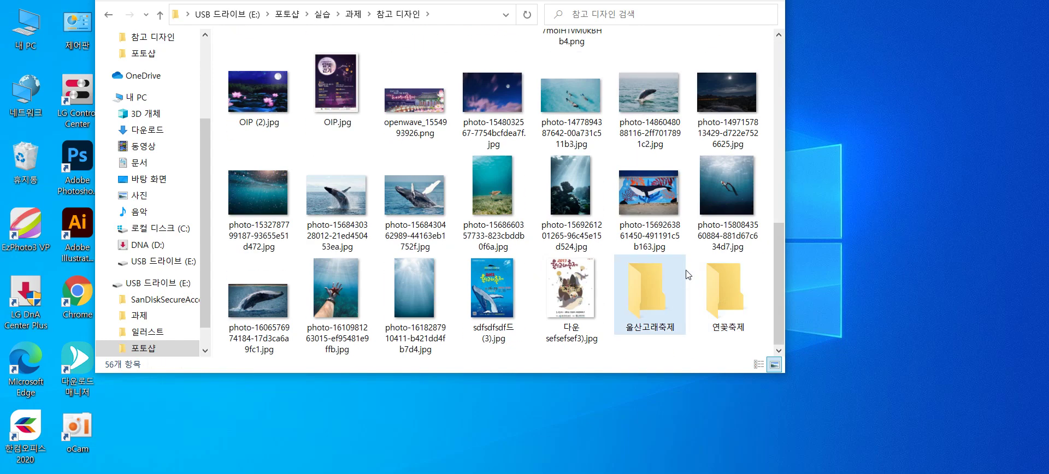
- Move the two whale posters at the end of the list and all images whose names begin with photo- into the 울산고래축제 folder
{"action": "left_click_drag", "start_coordinate": [583, 356], "coordinate": [235, 319]}
{"action": "left_click_drag", "start_coordinate": [415, 288], "coordinate": [656, 306]}
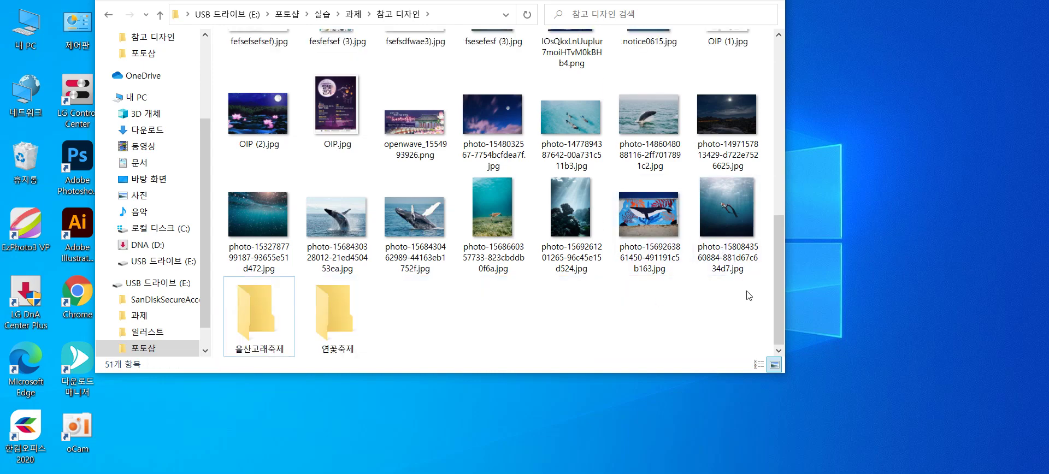
{"action": "left_click_drag", "start_coordinate": [740, 289], "coordinate": [259, 322]}
{"action": "left_click_drag", "start_coordinate": [375, 355], "coordinate": [273, 306]}
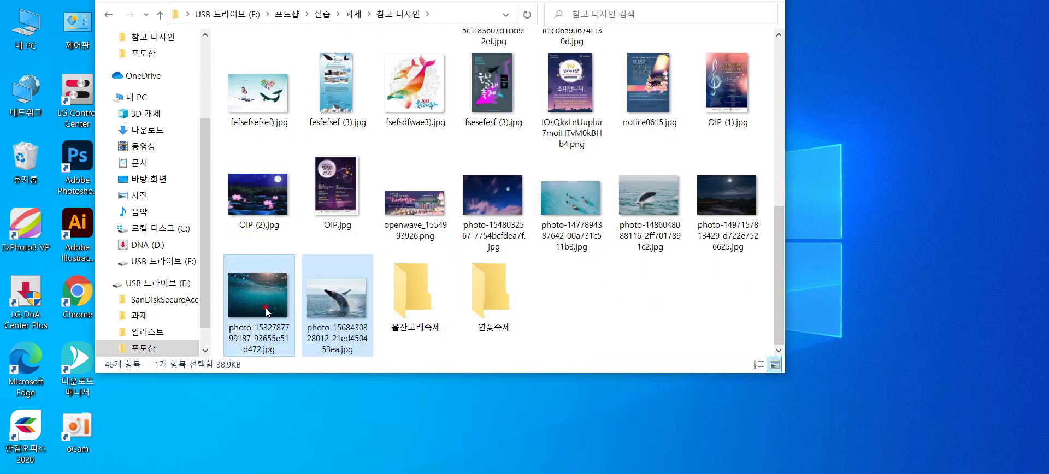
{"action": "left_click_drag", "start_coordinate": [336, 300], "coordinate": [407, 276]}
{"action": "left_click_drag", "start_coordinate": [751, 289], "coordinate": [499, 237]}
{"action": "left_click_drag", "start_coordinate": [497, 236], "coordinate": [262, 316]}
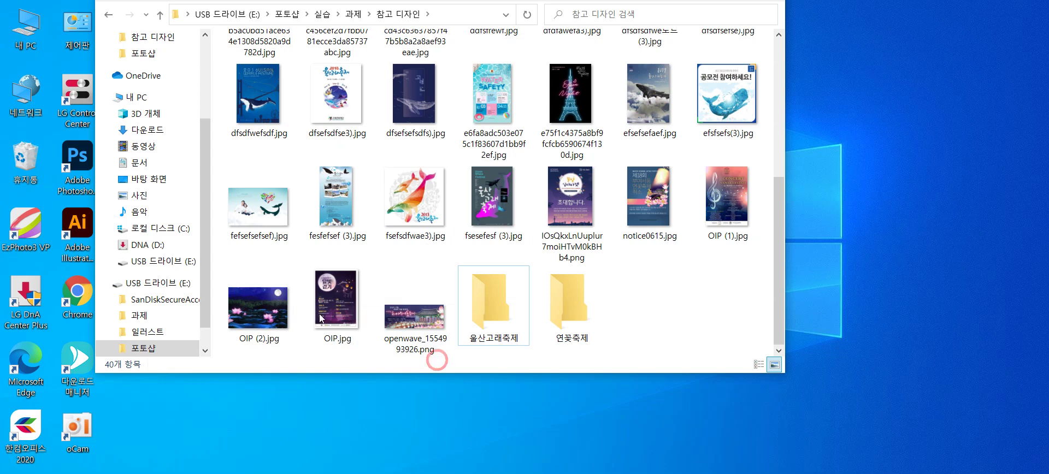
- Move the three OIP images, openwave_1554993926.png, notice0615.jpg and the IOsQkxLn PNG into the 연꽃축제 folder
{"action": "left_click_drag", "start_coordinate": [215, 282], "coordinate": [404, 321]}
{"action": "left_click_drag", "start_coordinate": [414, 317], "coordinate": [572, 307]}
{"action": "left_click_drag", "start_coordinate": [732, 266], "coordinate": [334, 325]}
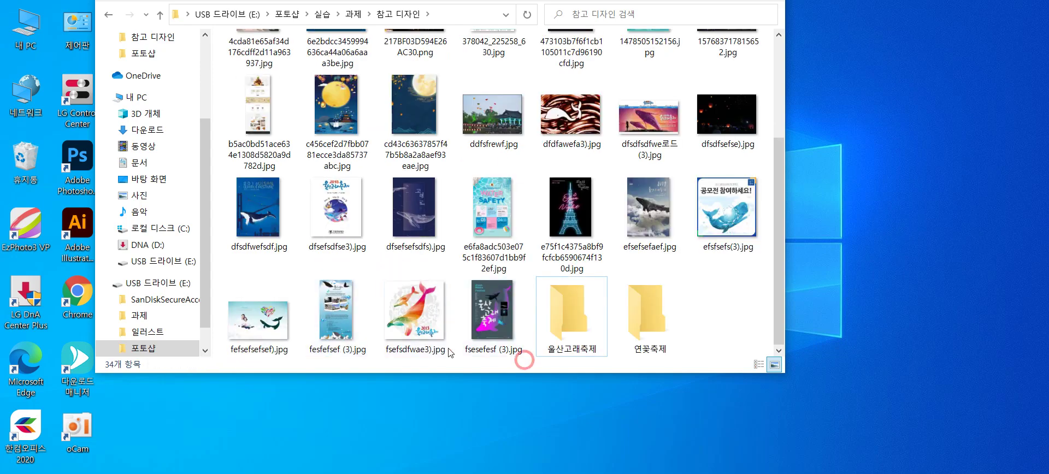
- Move the six whale images from efsefsefaef.jpg to fsesefesf (3).jpg into 울산고래축제 and the Eiffel Tower poster into 연꽃축제
{"action": "left_click_drag", "start_coordinate": [217, 321], "coordinate": [571, 317]}
{"action": "left_click_drag", "start_coordinate": [734, 269], "coordinate": [617, 181]}
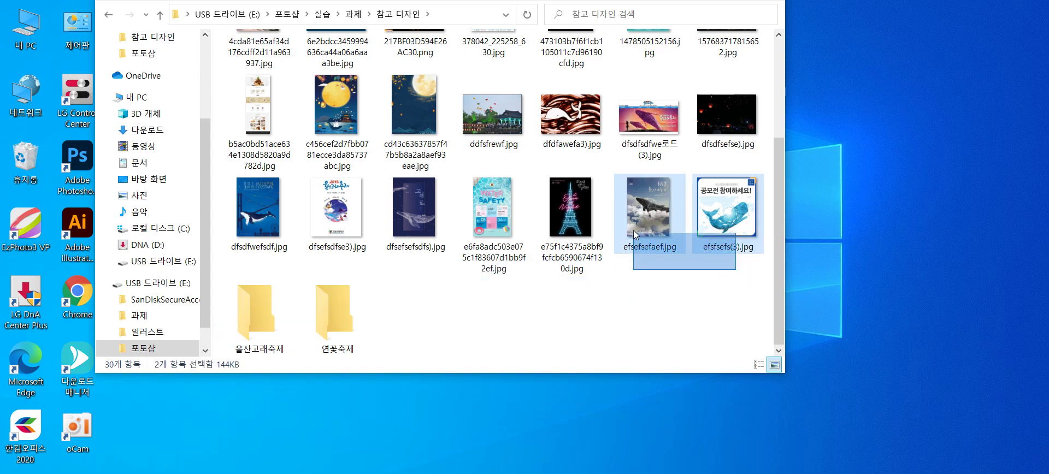
{"action": "left_click_drag", "start_coordinate": [642, 224], "coordinate": [259, 319]}
{"action": "left_click_drag", "start_coordinate": [570, 290], "coordinate": [726, 295]}
- View the poster dfsdfwefsdf.jpg, then move it with the two neighbouring whale posters and the SAFETY poster into 울산고래축제
{"action": "left_click_drag", "start_coordinate": [500, 303], "coordinate": [513, 344]}
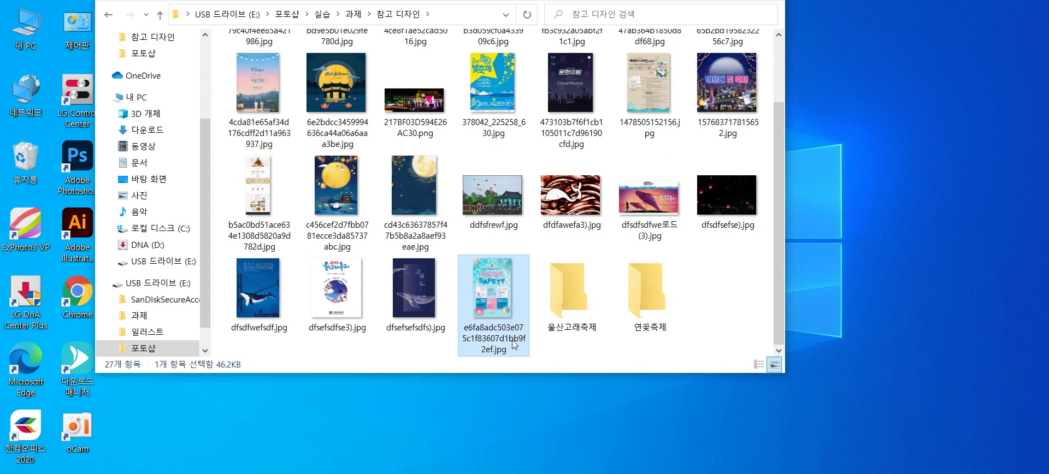
{"action": "double_click", "coordinate": [227, 298]}
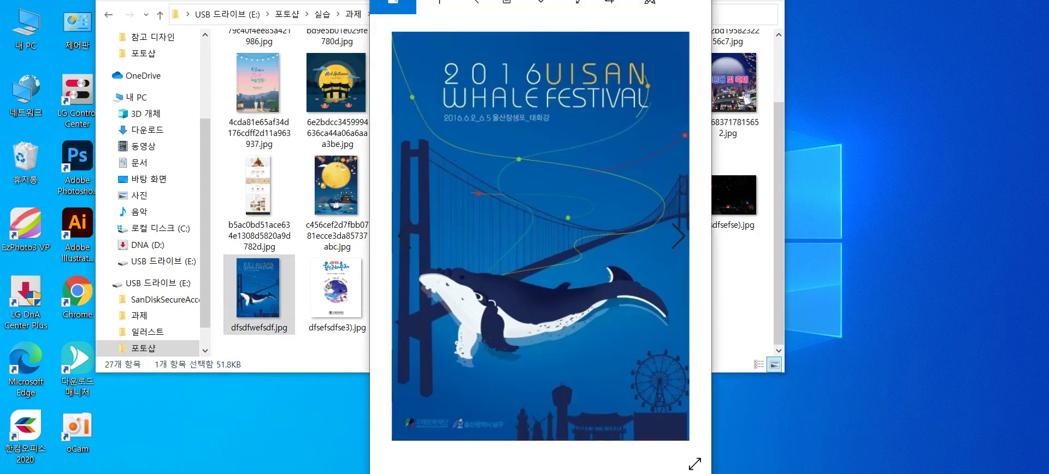
{"action": "left_click", "coordinate": [696, 3]}
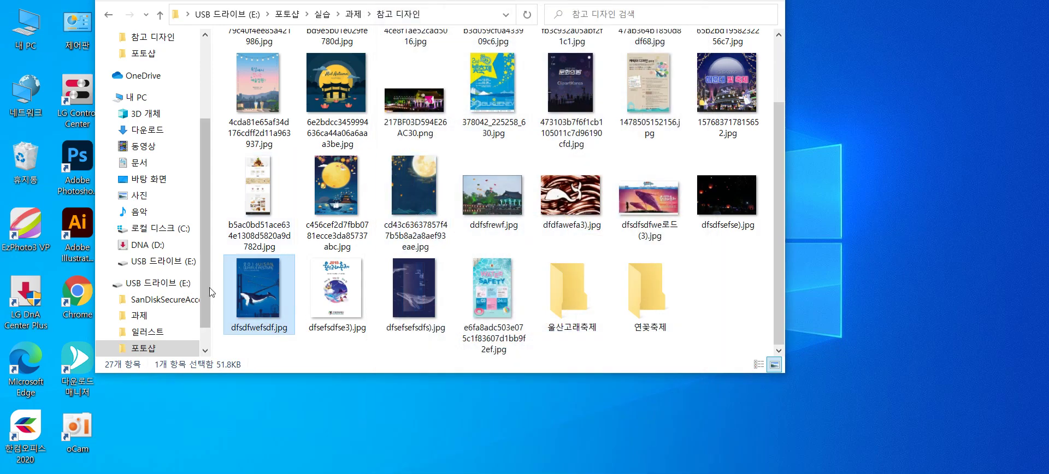
{"action": "left_click_drag", "start_coordinate": [216, 287], "coordinate": [480, 288]}
{"action": "left_click_drag", "start_coordinate": [489, 288], "coordinate": [575, 295]}
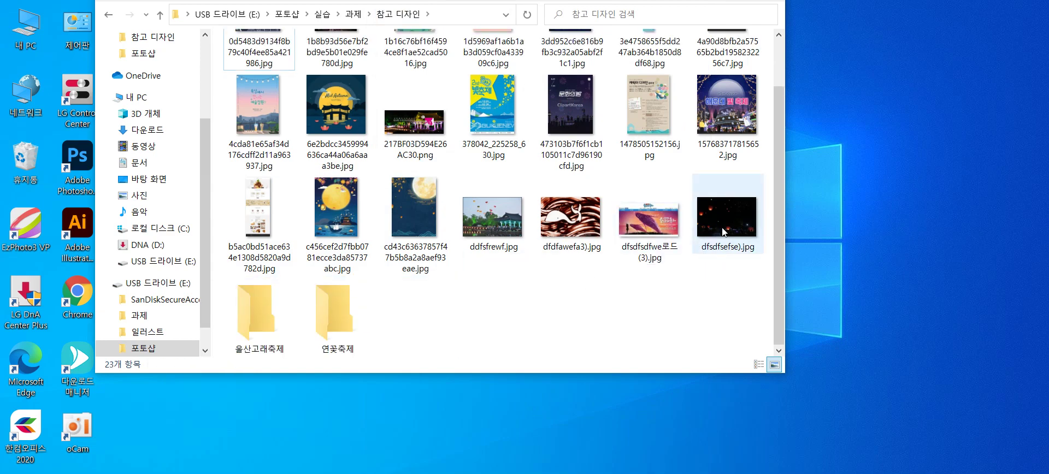
- Move dfdfawefa3).jpg and dfsdfsdfwe로드 (3).jpg into 울산고래축제, and the full-moon, lantern and night-festival images around them into 연꽃축제
{"action": "left_click_drag", "start_coordinate": [736, 275], "coordinate": [344, 336]}
{"action": "left_click_drag", "start_coordinate": [590, 345], "coordinate": [481, 307]}
{"action": "left_click_drag", "start_coordinate": [502, 301], "coordinate": [656, 290]}
{"action": "left_click_drag", "start_coordinate": [424, 339], "coordinate": [244, 294]}
{"action": "left_click_drag", "start_coordinate": [244, 294], "coordinate": [576, 292]}
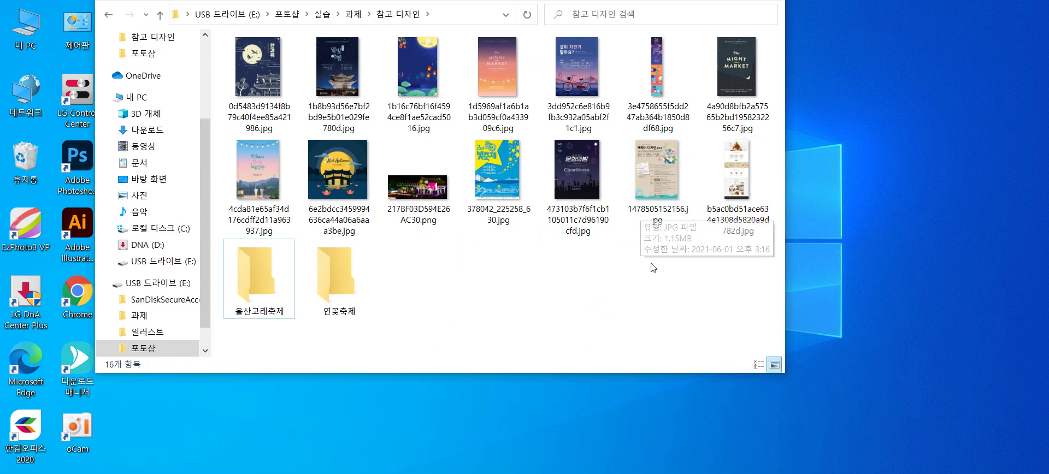
- Move 1478505152156.jpg into 울산고래축제, and the dark 473103 poster, the palace, lantern and moon posters and 217BF03D594E26AC30.png into 연꽃축제
{"action": "left_click_drag", "start_coordinate": [657, 167], "coordinate": [257, 295]}
{"action": "mouse_move", "coordinate": [568, 234]}
{"action": "left_mouse_down"}
{"action": "mouse_move", "coordinate": [538, 230]}
{"action": "mouse_move", "coordinate": [569, 220]}
{"action": "left_mouse_up"}
{"action": "left_click_drag", "start_coordinate": [578, 191], "coordinate": [228, 288]}
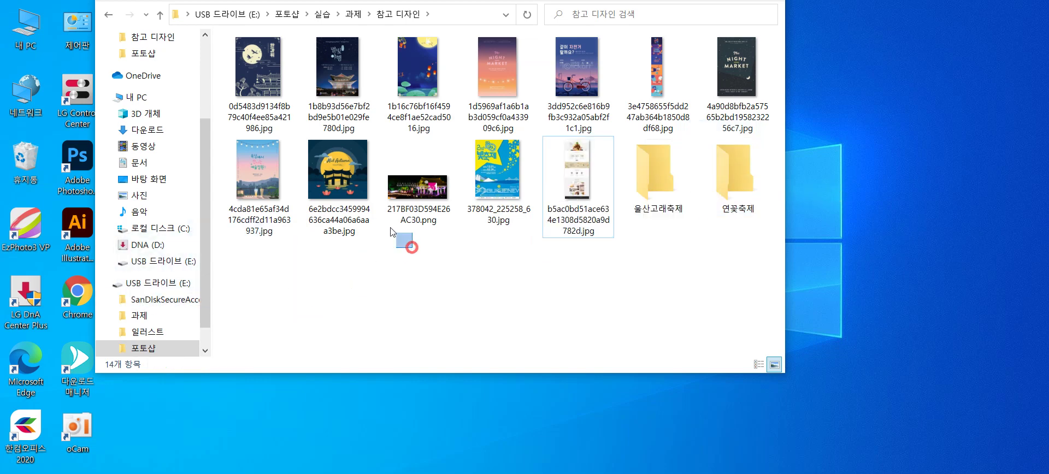
{"action": "left_click_drag", "start_coordinate": [412, 247], "coordinate": [343, 130]}
{"action": "left_click_drag", "start_coordinate": [343, 130], "coordinate": [740, 183]}
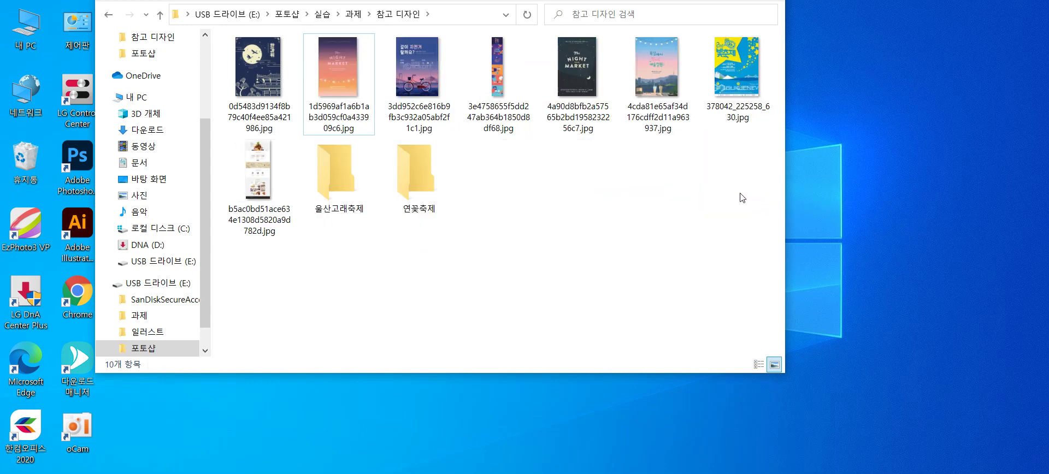
- Move the dark Night Market poster into 울산고래축제, and the tall narrow 3e4758 image and the moonlit 0d5483 poster into 연꽃축제
{"action": "left_click", "coordinate": [664, 153]}
{"action": "left_click_drag", "start_coordinate": [581, 85], "coordinate": [335, 188]}
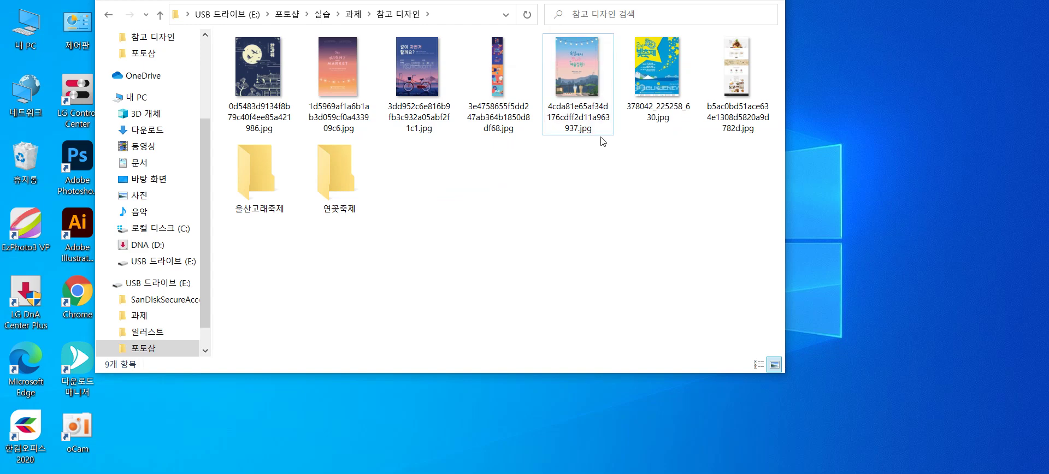
{"action": "left_click_drag", "start_coordinate": [588, 160], "coordinate": [549, 153]}
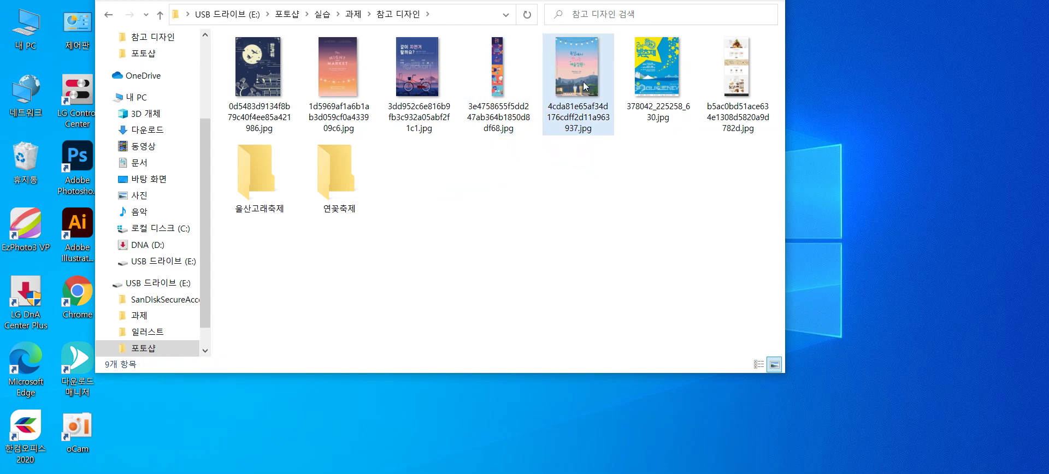
{"action": "left_click", "coordinate": [565, 152]}
{"action": "left_click_drag", "start_coordinate": [500, 79], "coordinate": [349, 174]}
{"action": "left_click_drag", "start_coordinate": [411, 140], "coordinate": [389, 173]}
{"action": "left_click", "coordinate": [390, 185]}
{"action": "left_click_drag", "start_coordinate": [261, 72], "coordinate": [264, 182]}
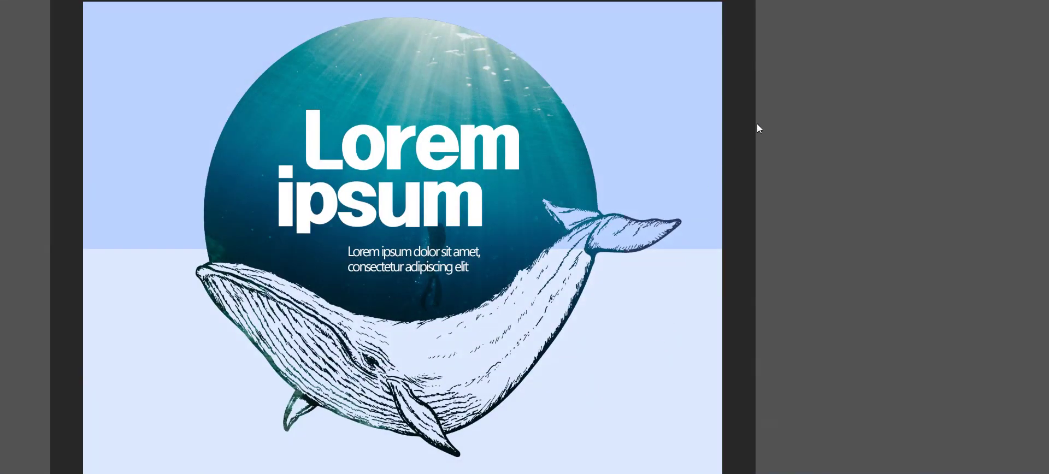
- Start a new document measured in millimetres with a width of 594 and a height of 841
{"action": "key", "text": "ctrl+n"}
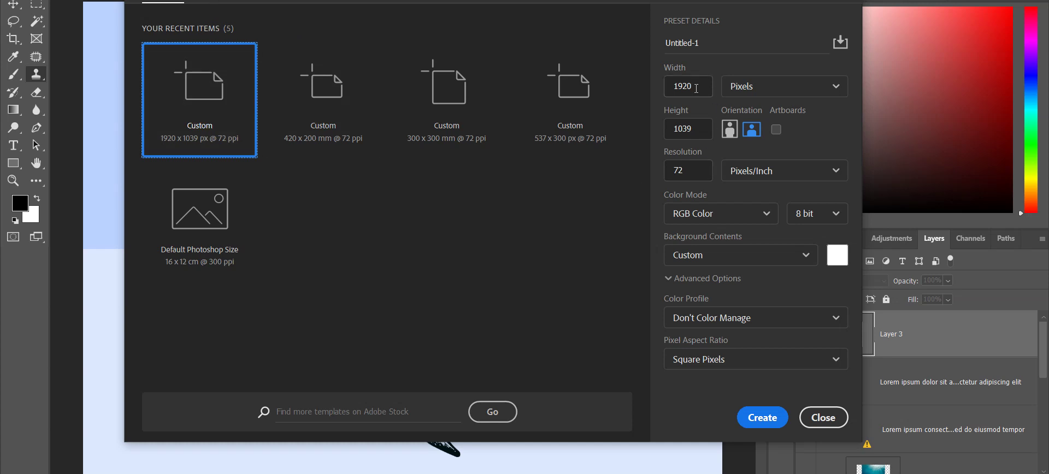
{"action": "left_click", "coordinate": [695, 88]}
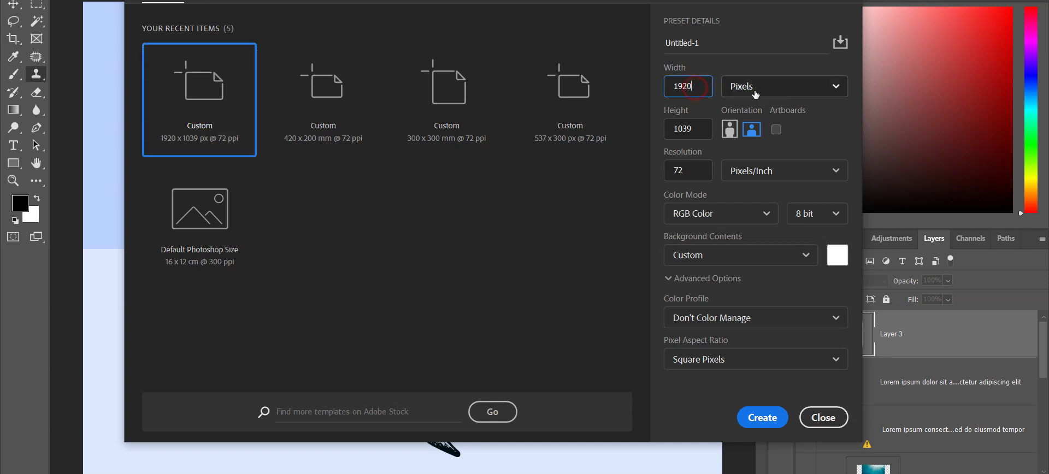
{"action": "left_click", "coordinate": [835, 93]}
{"action": "left_click", "coordinate": [787, 178]}
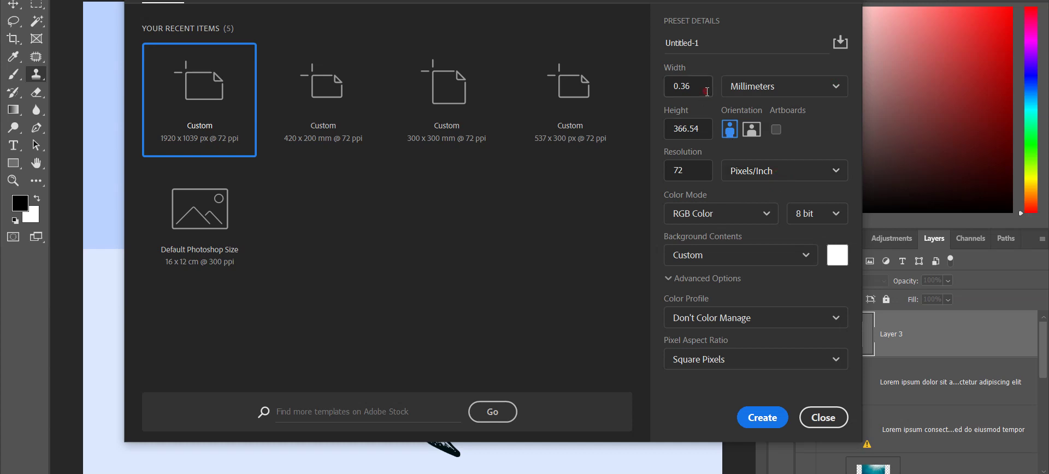
{"action": "double_click", "coordinate": [698, 92]}
{"action": "double_click", "coordinate": [704, 131]}
{"action": "type", "text": "841"}
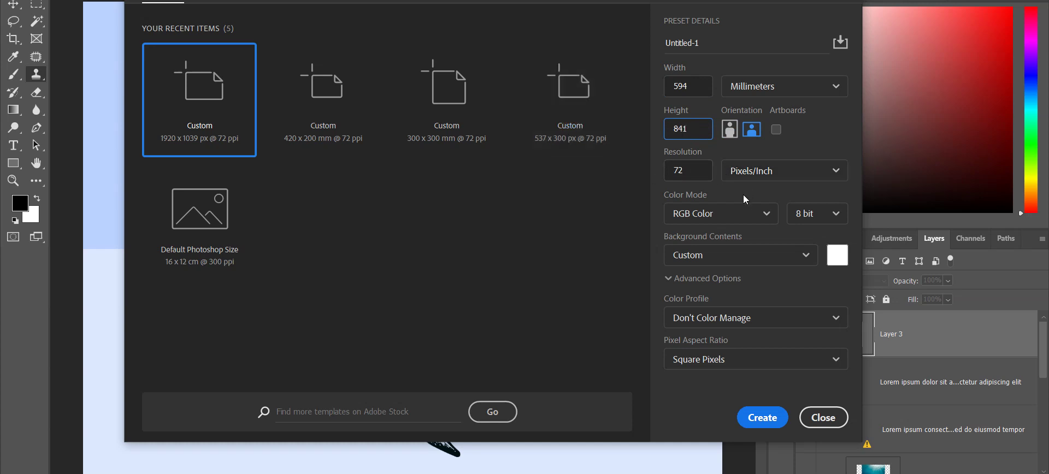
- Set the new document to 150 pixels/inch and CMYK Color, and create it
{"action": "double_click", "coordinate": [690, 171]}
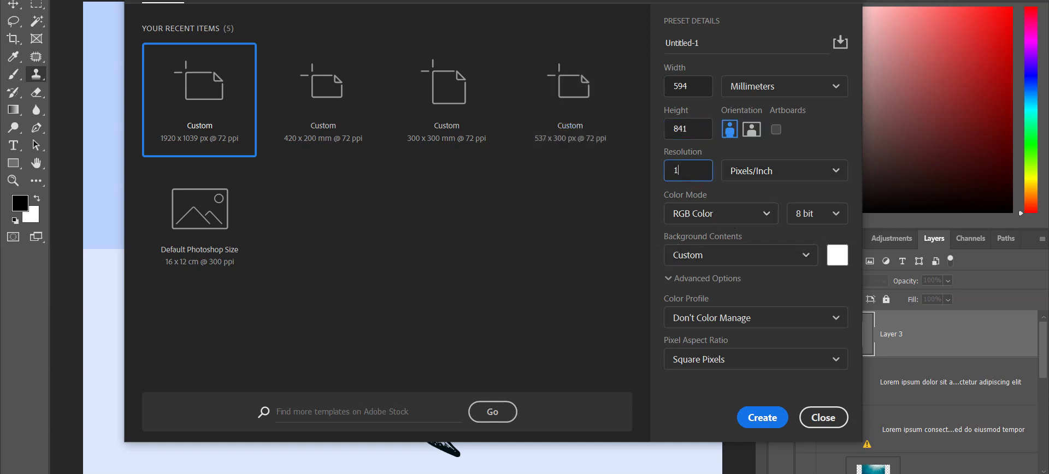
{"action": "left_click", "coordinate": [764, 221]}
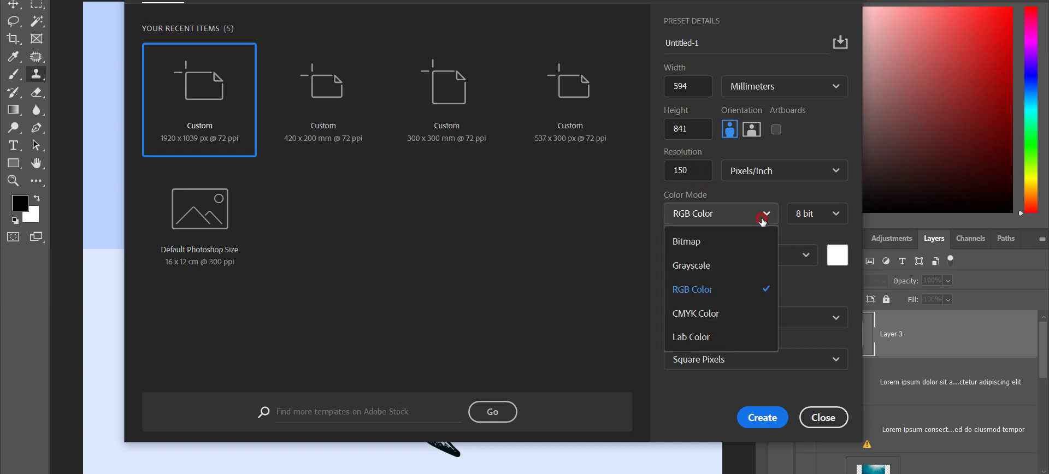
{"action": "left_click", "coordinate": [746, 316]}
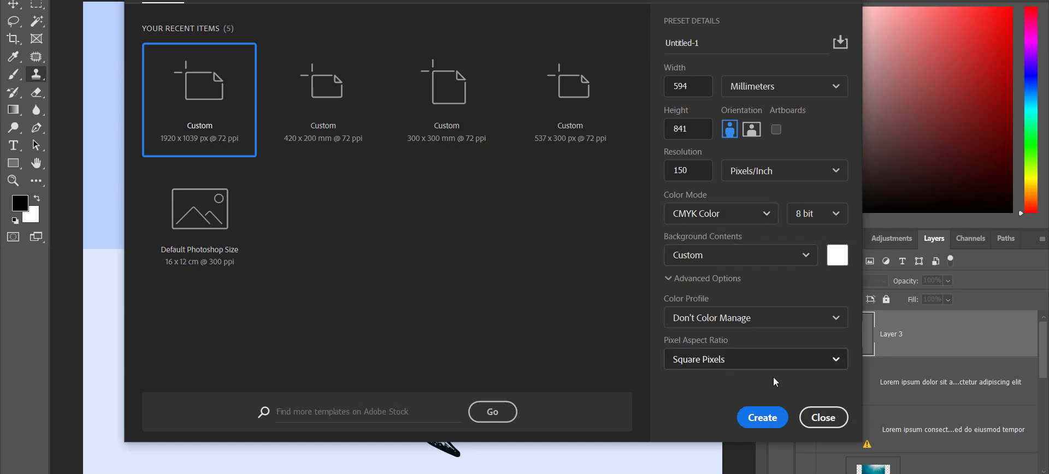
{"action": "left_click", "coordinate": [780, 422]}
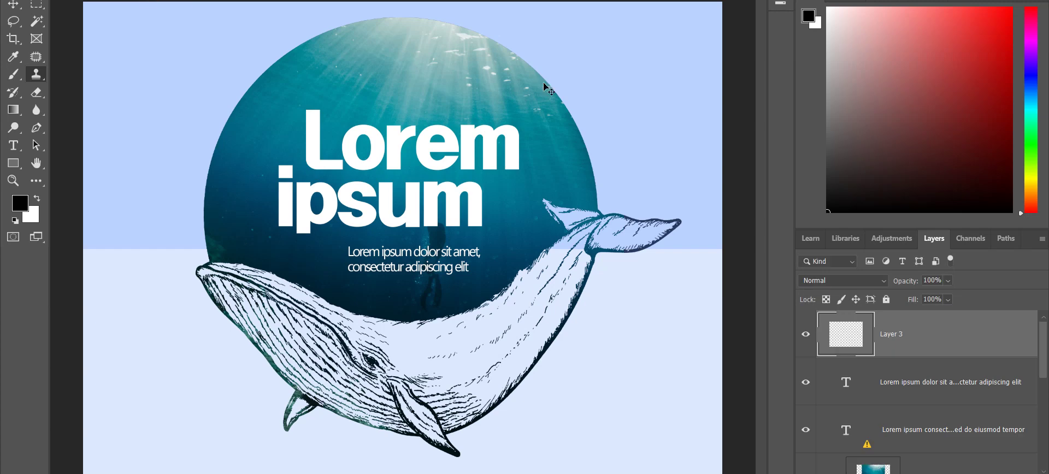
{"action": "key", "text": "ctrl+minus"}
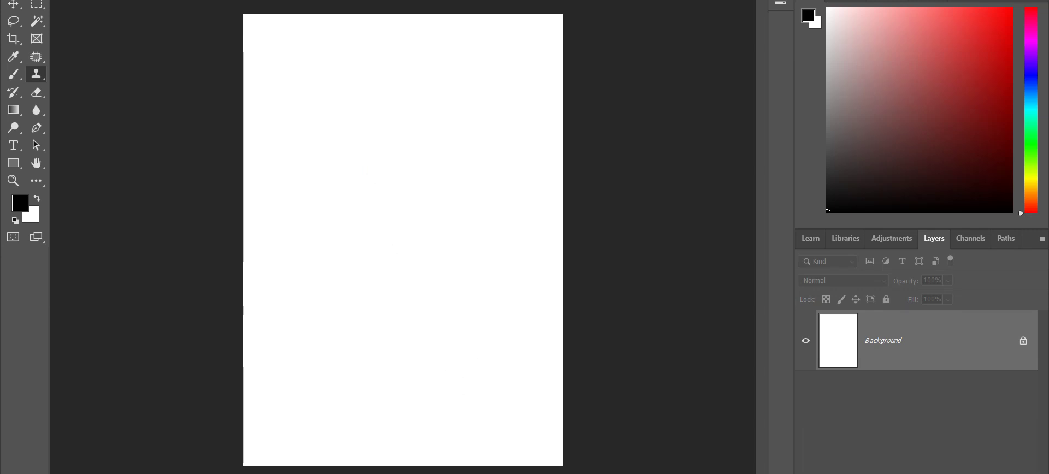
- Check the poster plan in Notepad, then open the 울산고래축제 folder in File Explorer and show its files as thumbnails
{"action": "key", "text": "alt+Tab"}
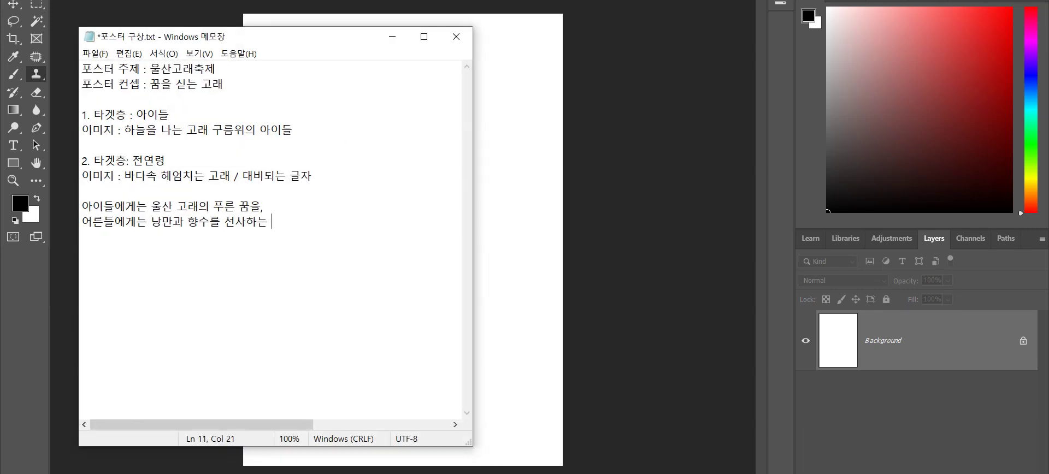
{"action": "key", "text": "super+Down"}
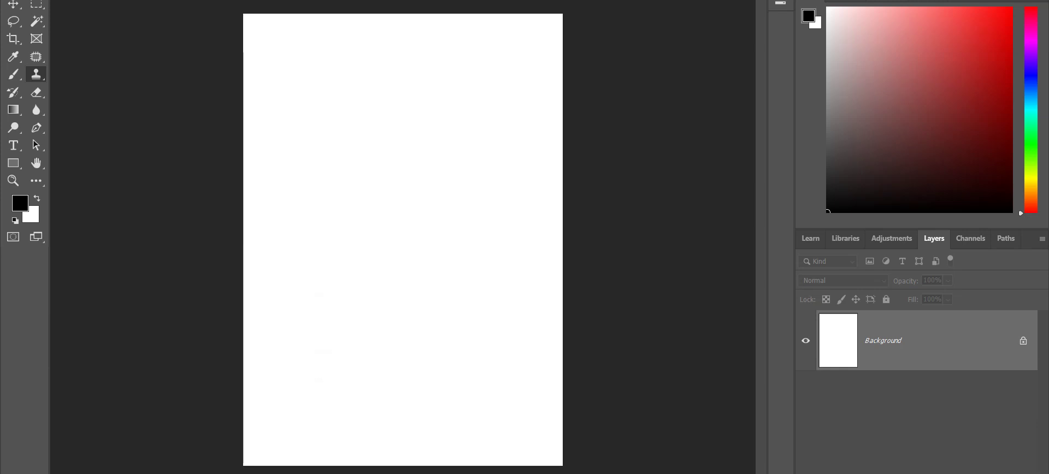
{"action": "mouse_move", "coordinate": [420, 473]}
{"action": "key", "text": "alt+Tab"}
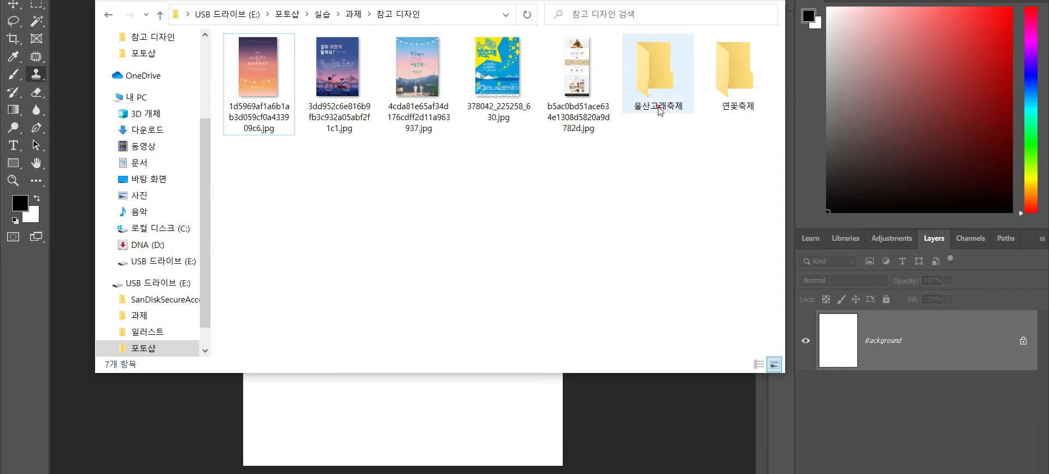
{"action": "double_click", "coordinate": [660, 109]}
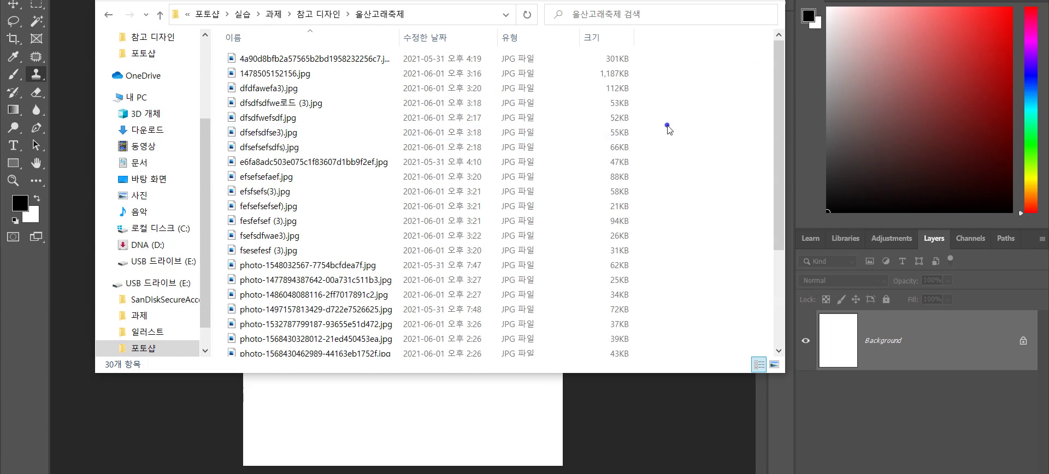
{"action": "right_click", "coordinate": [670, 132]}
{"action": "mouse_move", "coordinate": [678, 135]}
{"action": "left_click", "coordinate": [849, 155]}
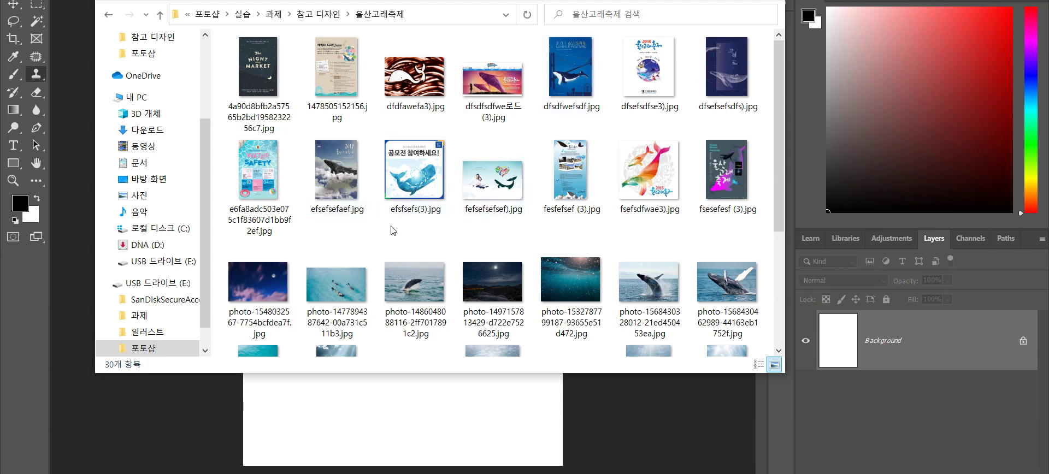
- View the underwater light, starfish and breaching whale photos in the 울산고래축제 folder
{"action": "scroll", "coordinate": [495, 192], "scroll_direction": "down", "scroll_amount": 3}
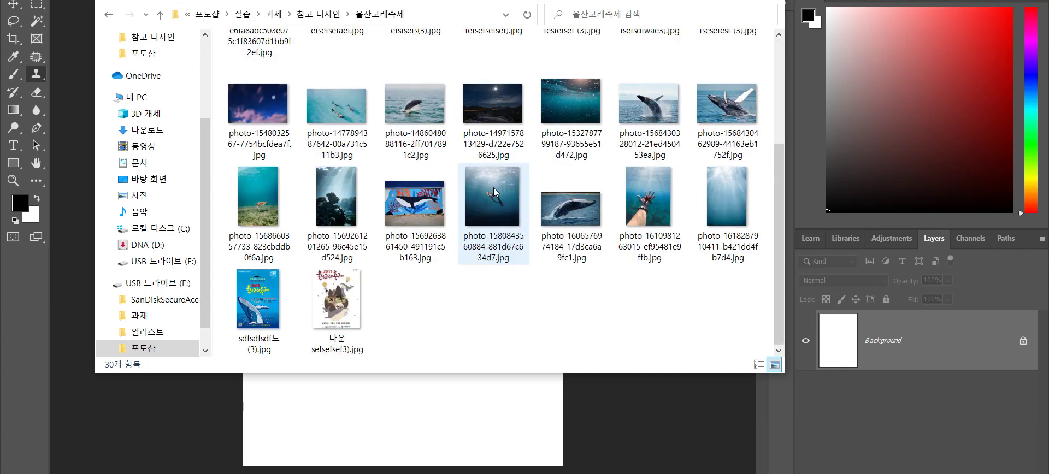
{"action": "double_click", "coordinate": [335, 300]}
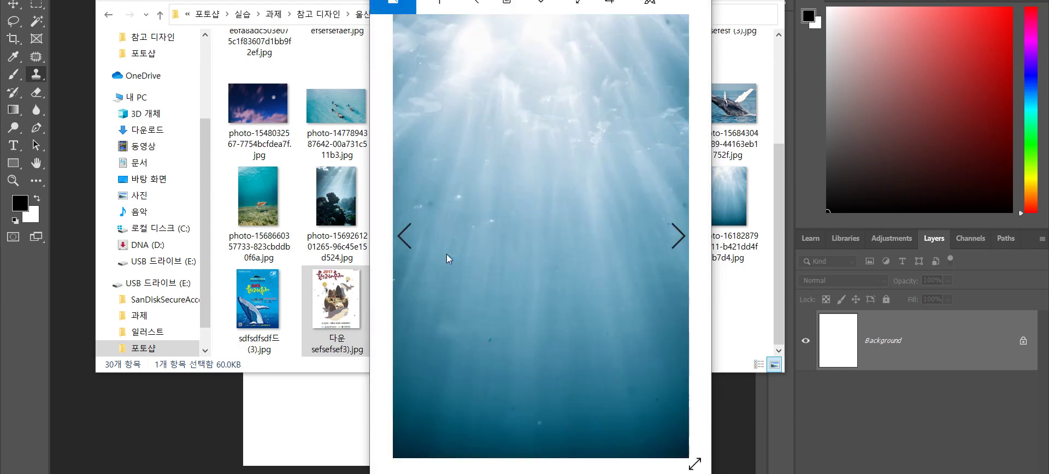
{"action": "key", "text": "Left"}
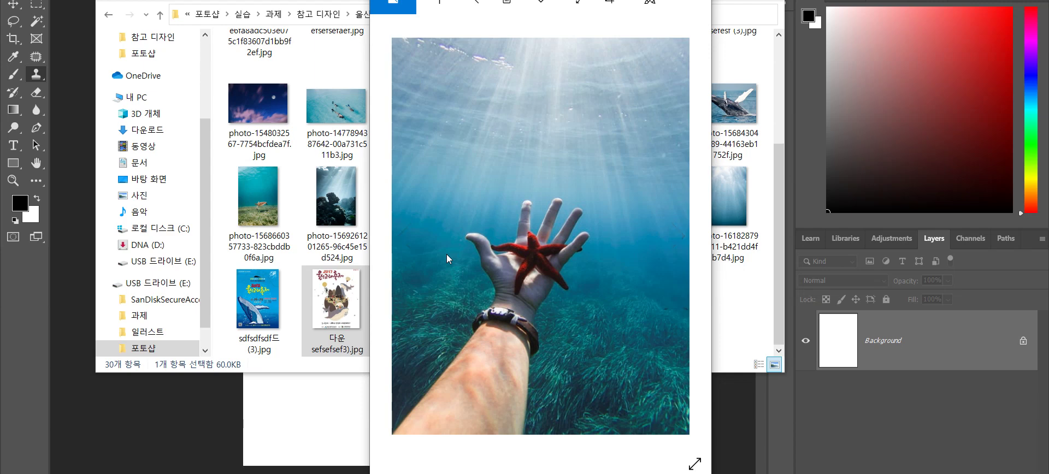
{"action": "key", "text": "Left"}
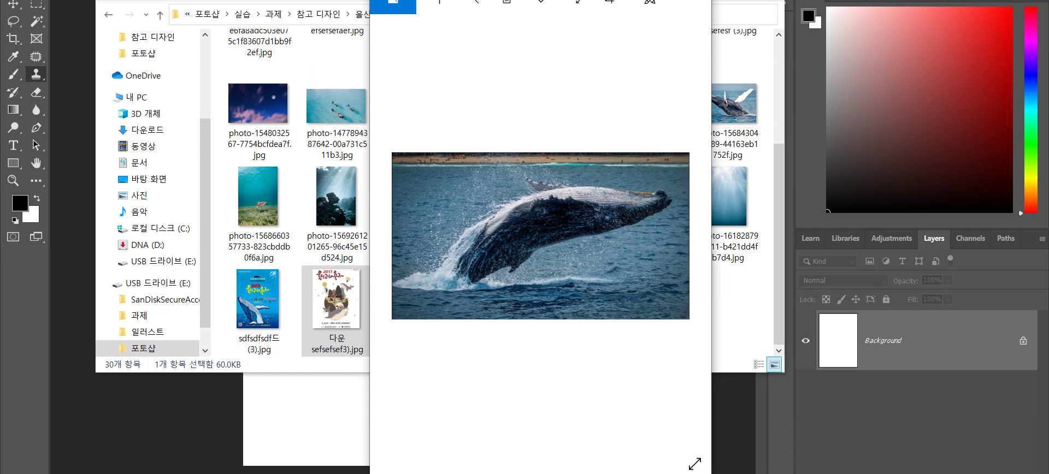
{"action": "key", "text": "alt+F4"}
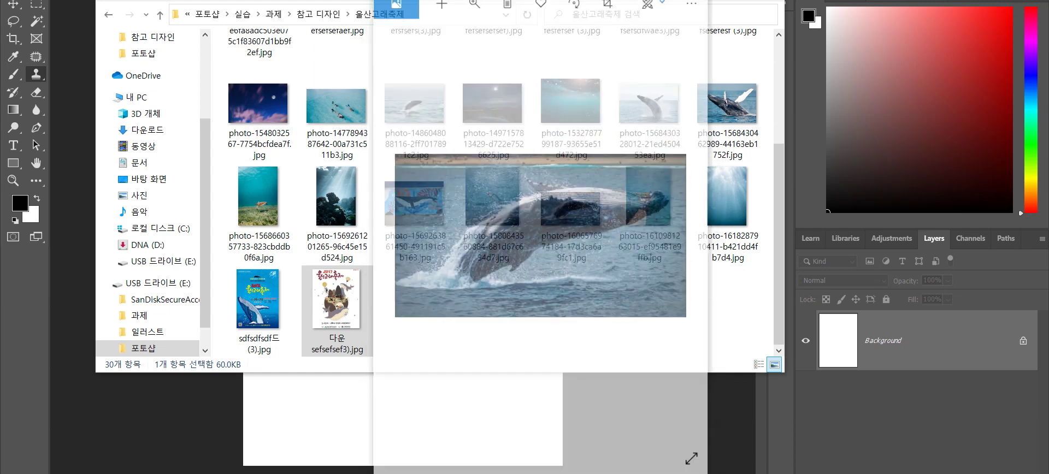
- Bring the whole 울산고래축제 folder window into view and reread the poster concept notes in 포스터 구상.txt
{"action": "left_click_drag", "start_coordinate": [461, 0], "coordinate": [444, 39]}
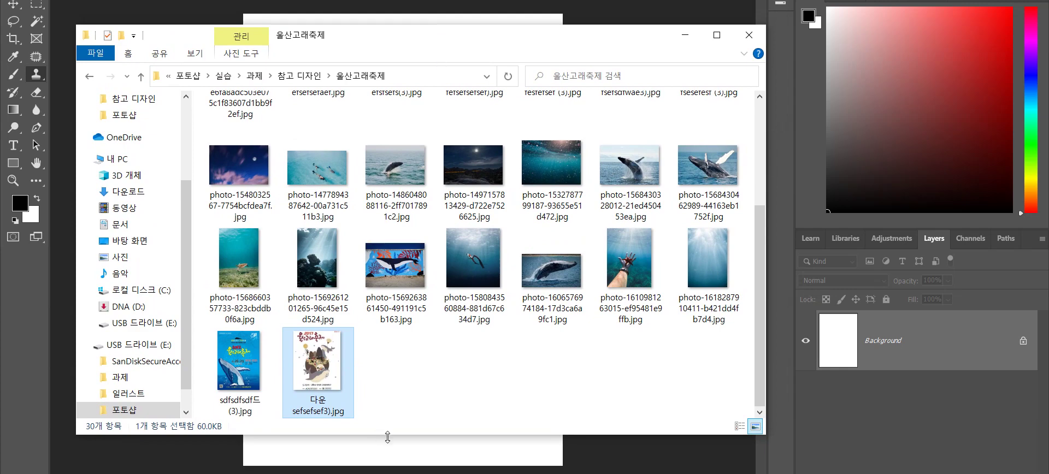
{"action": "key", "text": "alt+Tab"}
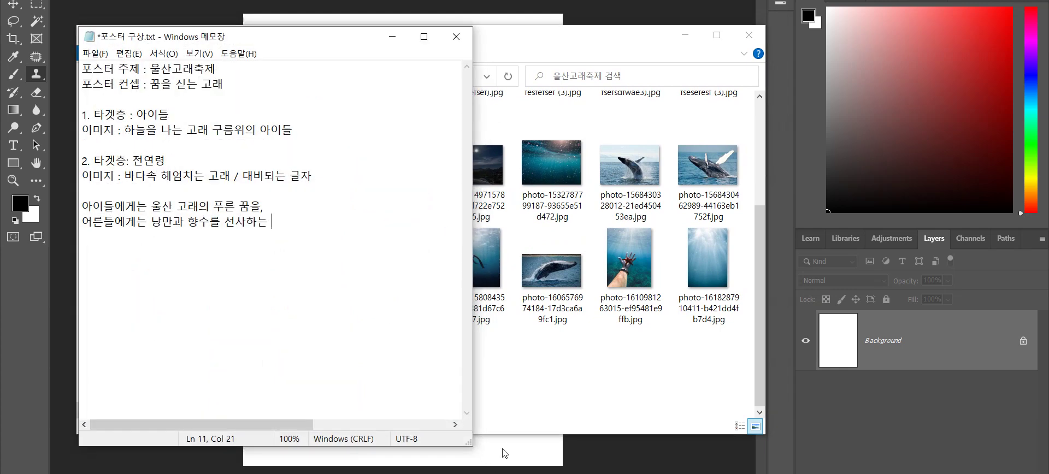
{"action": "left_click", "coordinate": [391, 37]}
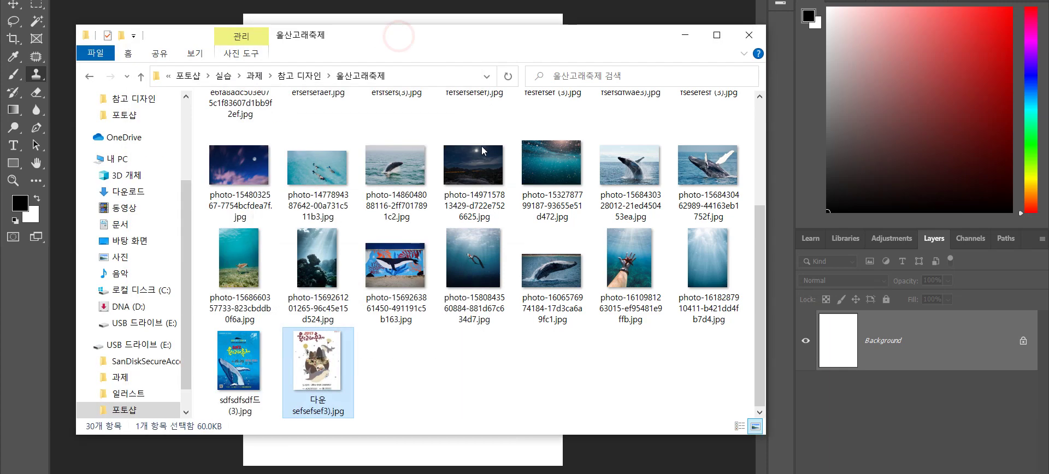
- View the 2019 whale-over-clouds poster efsefsefaef.jpg and look through the folder's remaining reference images
{"action": "scroll", "coordinate": [513, 257], "scroll_direction": "up", "scroll_amount": 3}
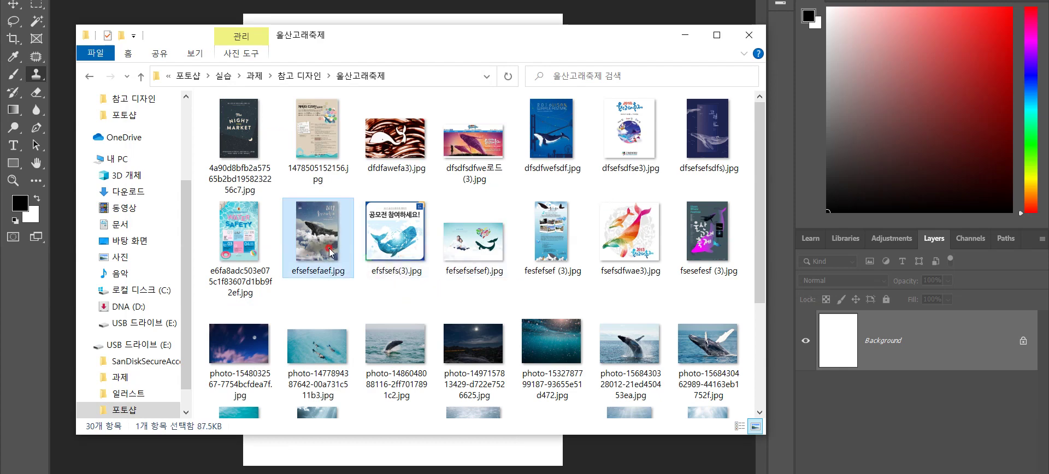
{"action": "double_click", "coordinate": [331, 252]}
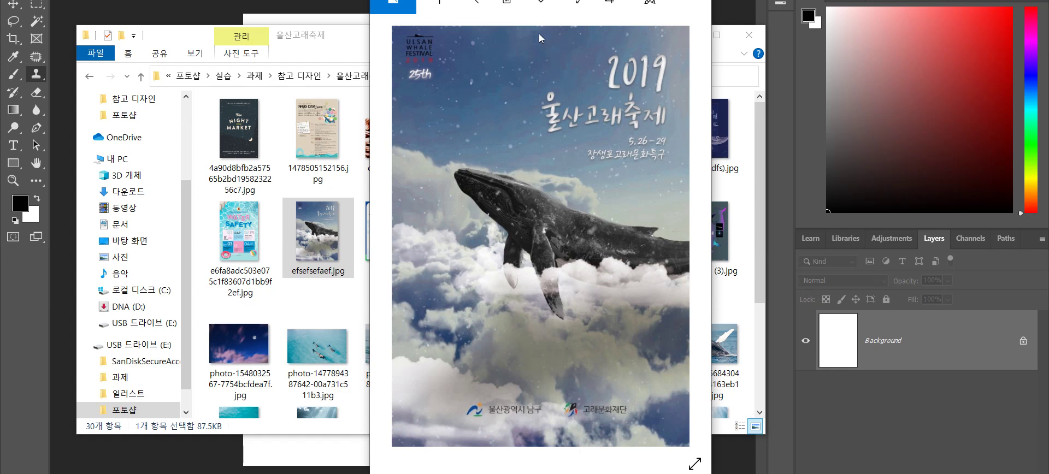
{"action": "key", "text": "alt+F4"}
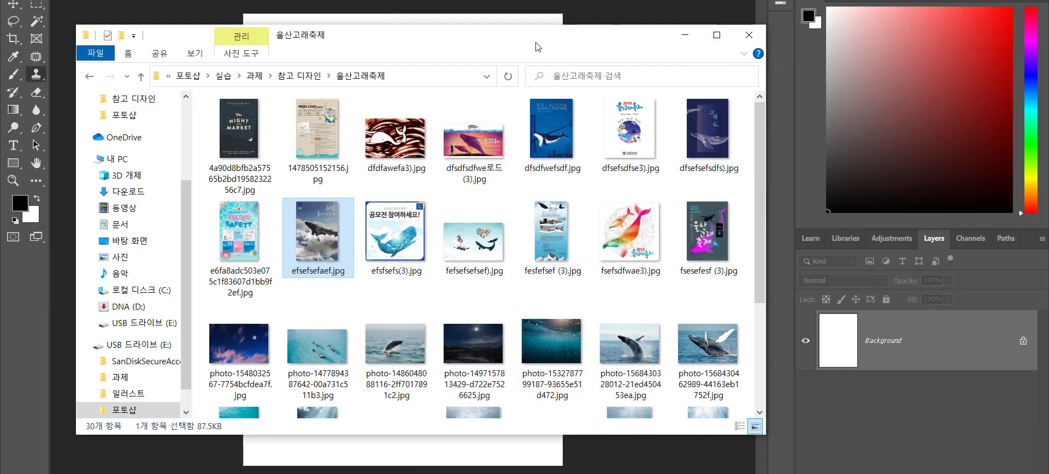
{"action": "left_click_drag", "start_coordinate": [535, 46], "coordinate": [511, 39]}
{"action": "scroll", "coordinate": [651, 335], "scroll_direction": "down", "scroll_amount": 3}
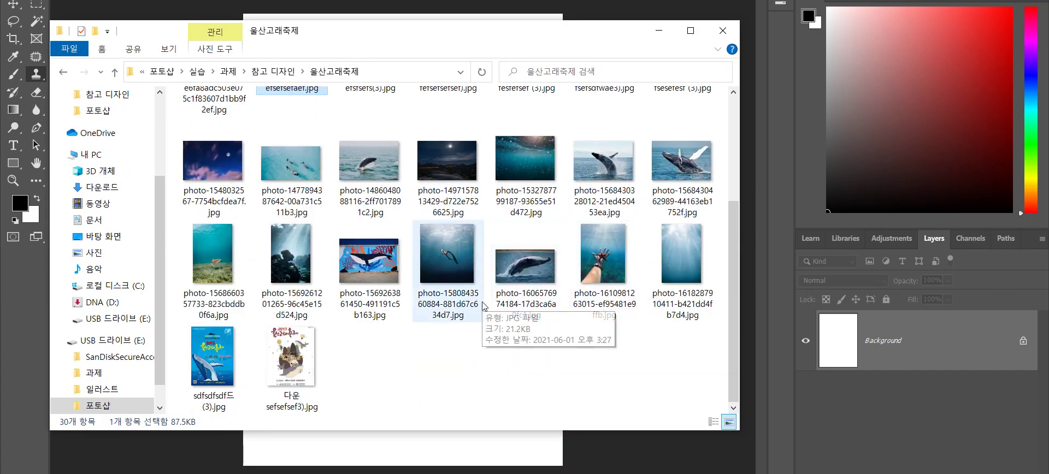
{"action": "scroll", "coordinate": [483, 307], "scroll_direction": "up", "scroll_amount": 3}
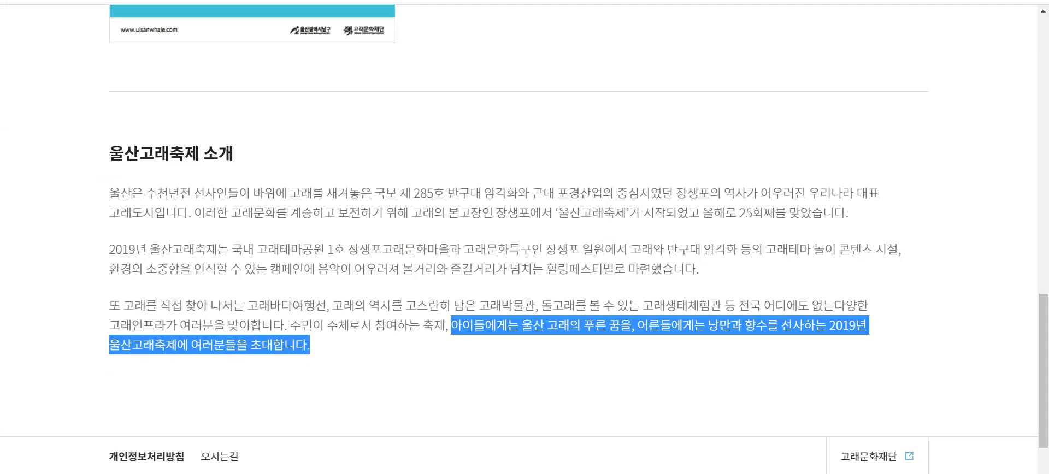
- Switch to the browser, search Google for 언스플래쉬 in a new tab and open Unsplash's Wallpapers page
{"action": "key", "text": "ctrl+t"}
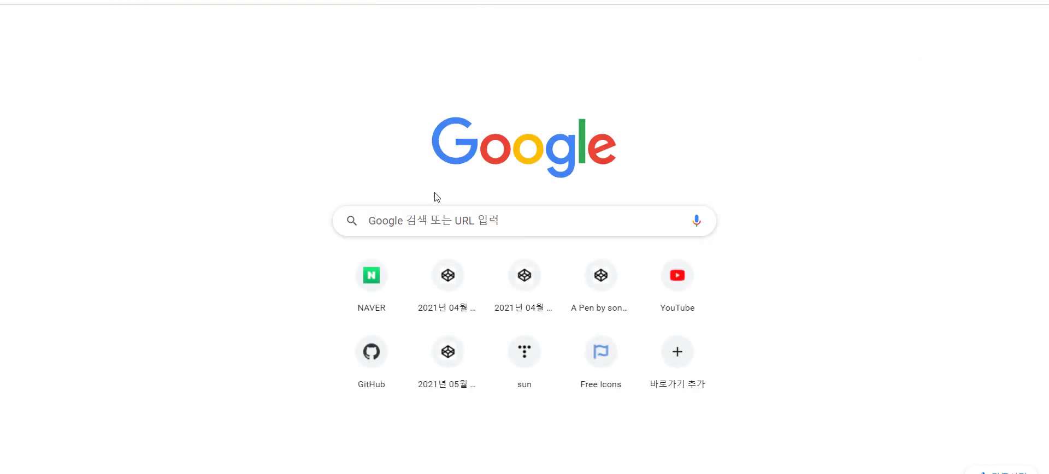
{"action": "left_click", "coordinate": [460, 218]}
{"action": "left_click", "coordinate": [417, 283]}
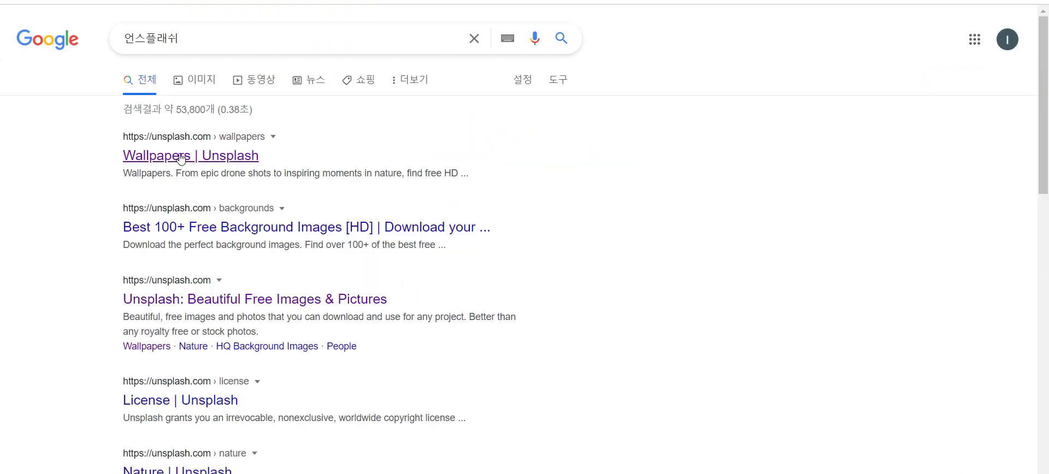
{"action": "left_click", "coordinate": [180, 159]}
- Search Unsplash for sky photos
{"action": "left_click", "coordinate": [285, 20]}
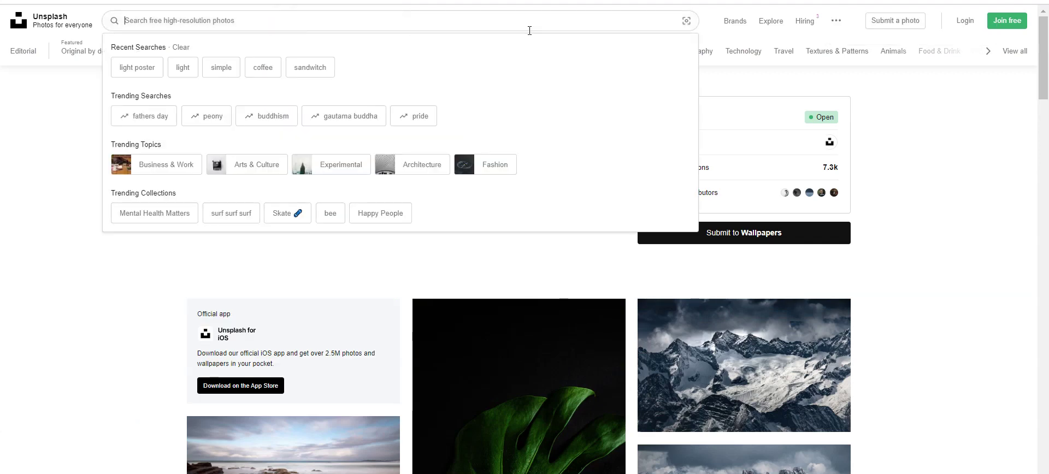
{"action": "type", "text": "sl"}
{"action": "key", "text": "BackSpace"}
{"action": "key", "text": "BackSpace"}
{"action": "type", "text": "sky"}
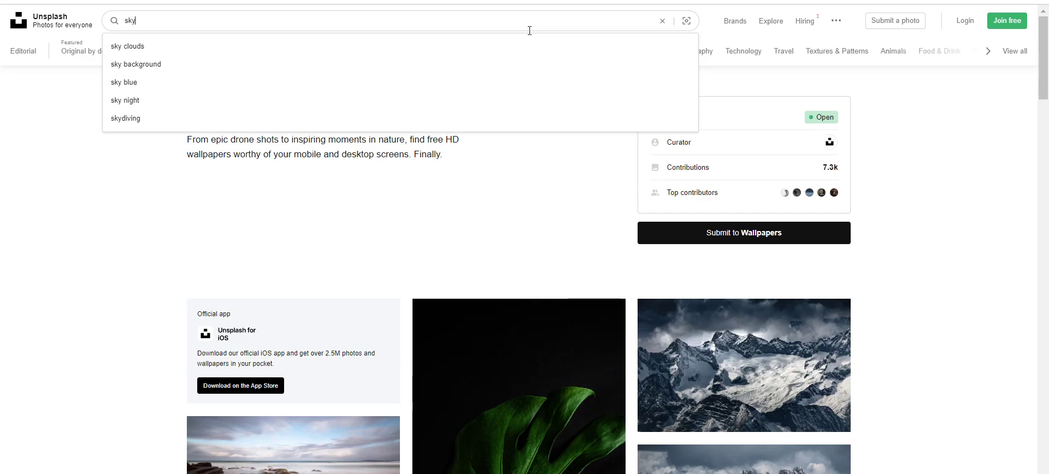
{"action": "key", "text": "Return"}
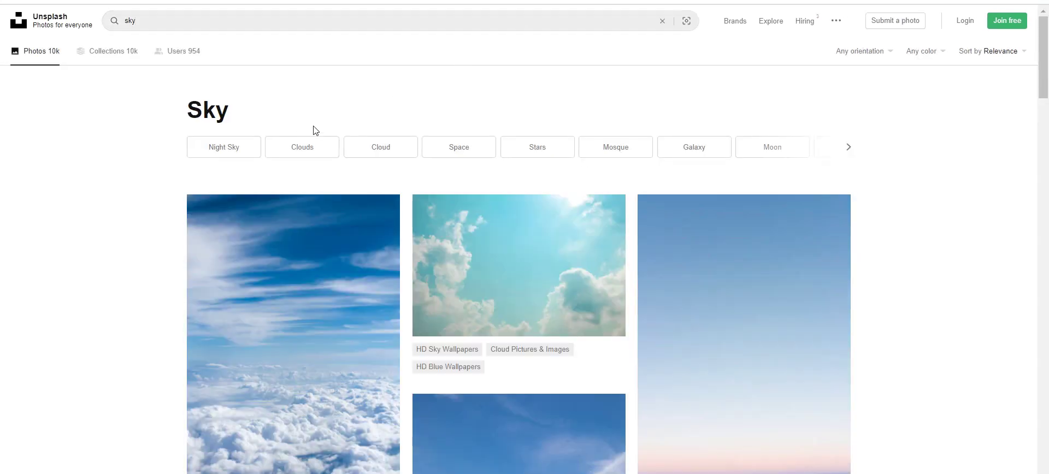
- Save the photo of deep blue sky over a sea of white clouds to the desktop as a JPEG
{"action": "scroll", "coordinate": [312, 235], "scroll_direction": "down", "scroll_amount": 6}
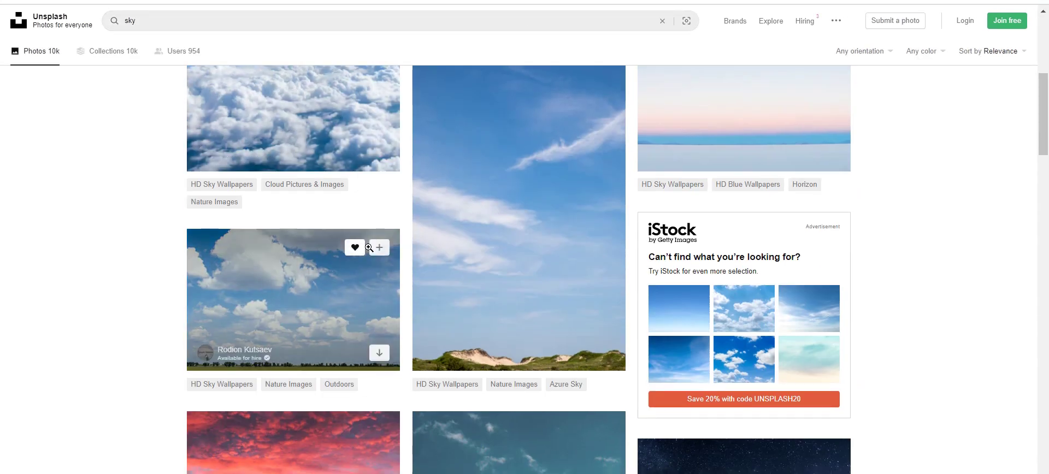
{"action": "scroll", "coordinate": [363, 240], "scroll_direction": "up", "scroll_amount": 3}
{"action": "right_click", "coordinate": [303, 195]}
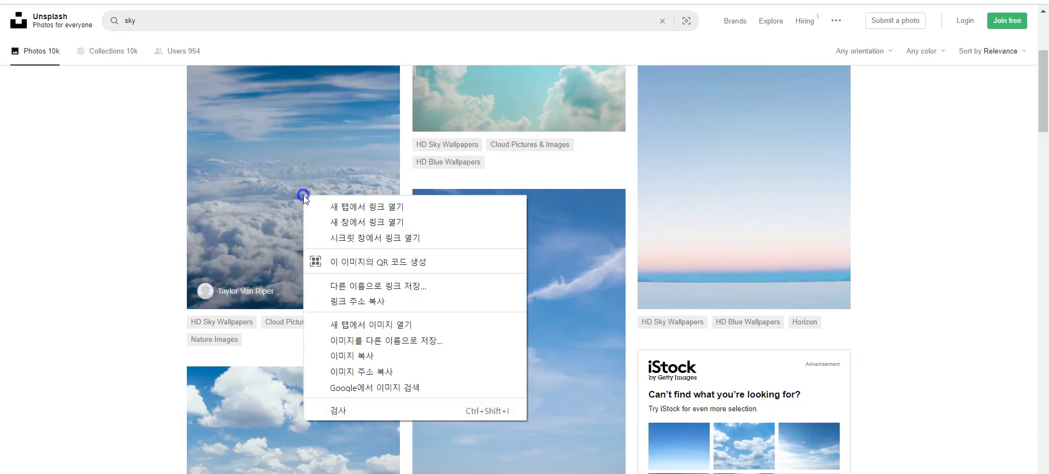
{"action": "left_click", "coordinate": [391, 341]}
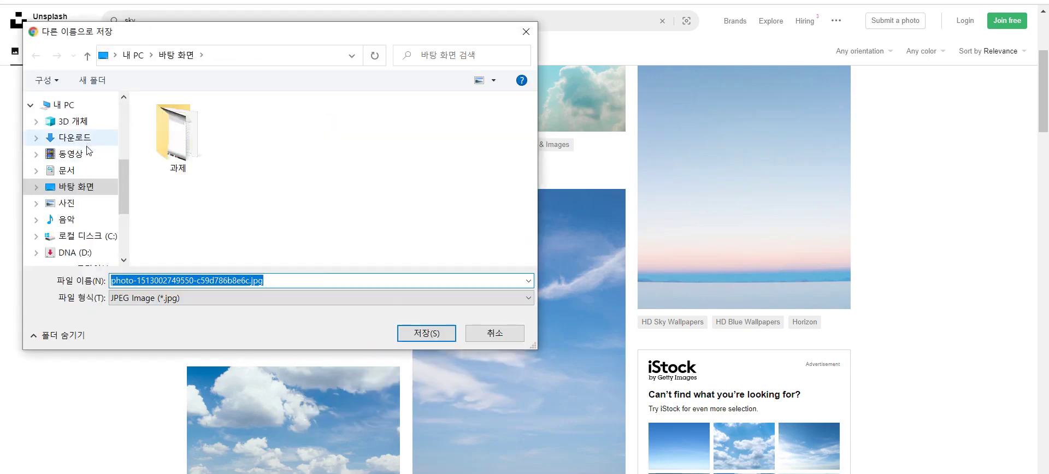
{"action": "left_click", "coordinate": [426, 333]}
- Save the portrait photo of white clouds against a teal sky to the desktop
{"action": "scroll", "coordinate": [505, 272], "scroll_direction": "down", "scroll_amount": 10}
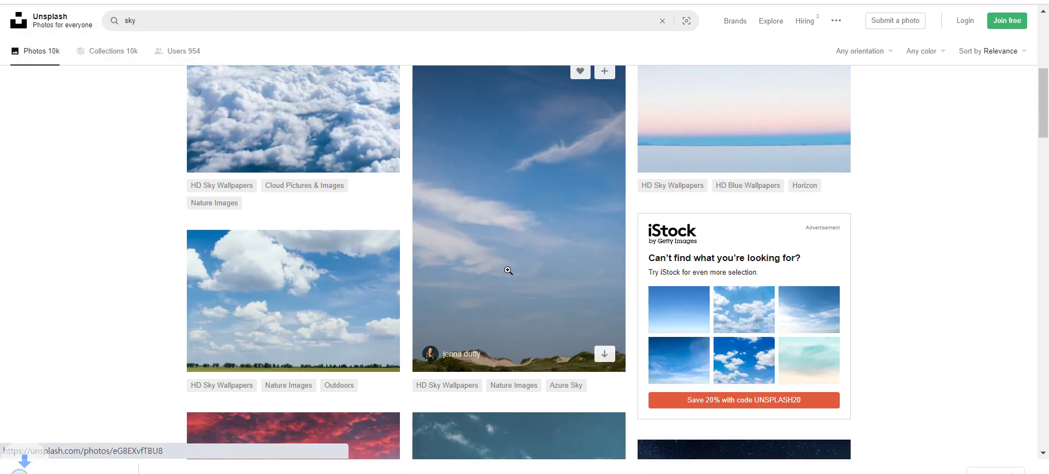
{"action": "scroll", "coordinate": [504, 273], "scroll_direction": "up", "scroll_amount": 3}
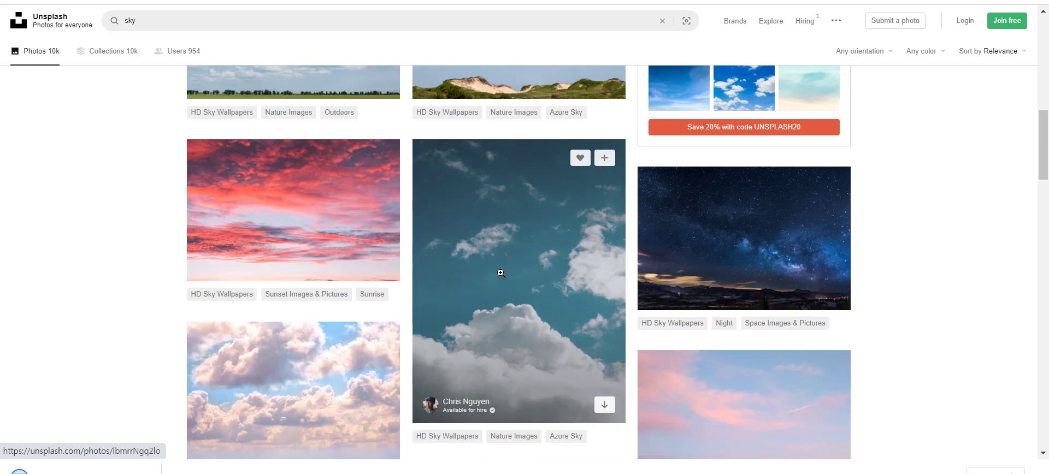
{"action": "scroll", "coordinate": [553, 228], "scroll_direction": "down", "scroll_amount": 3}
{"action": "right_click", "coordinate": [513, 186]}
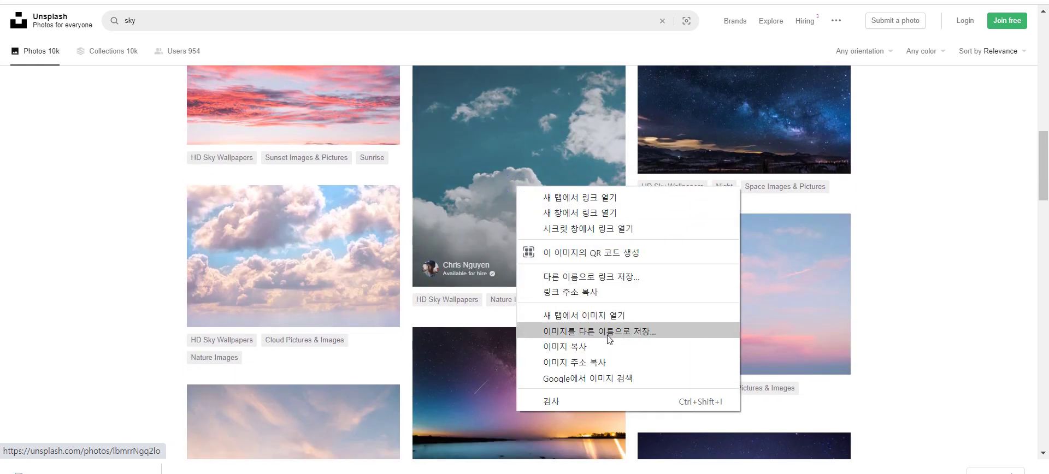
{"action": "left_click", "coordinate": [578, 331]}
{"action": "left_click", "coordinate": [426, 334]}
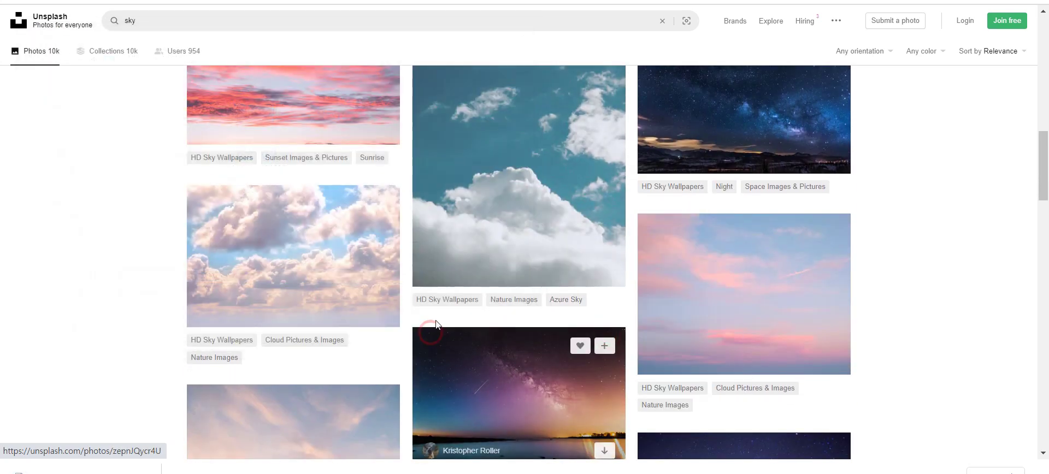
- Find the pale sky photo with a low layer of clouds along its lower edge and save it to the desktop
{"action": "scroll", "coordinate": [457, 234], "scroll_direction": "down", "scroll_amount": 4}
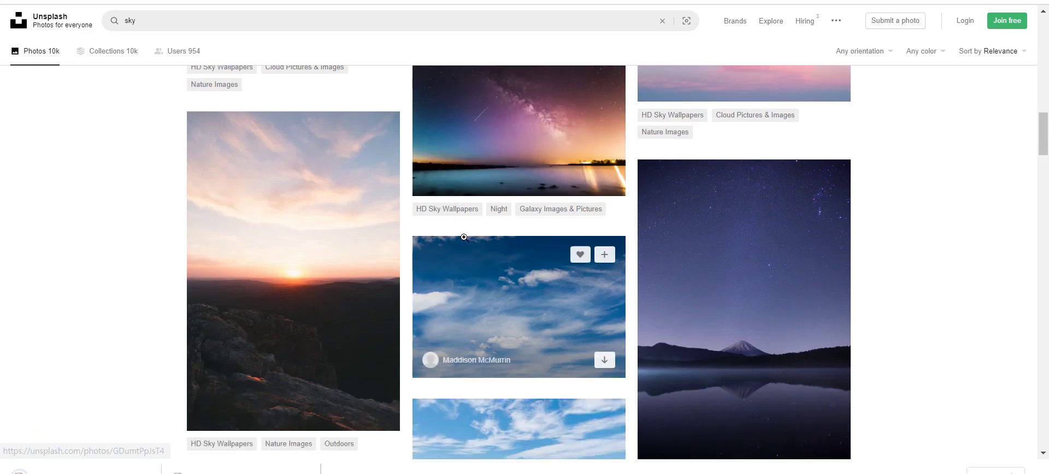
{"action": "scroll", "coordinate": [465, 241], "scroll_direction": "down", "scroll_amount": 4}
{"action": "scroll", "coordinate": [465, 240], "scroll_direction": "down", "scroll_amount": 14}
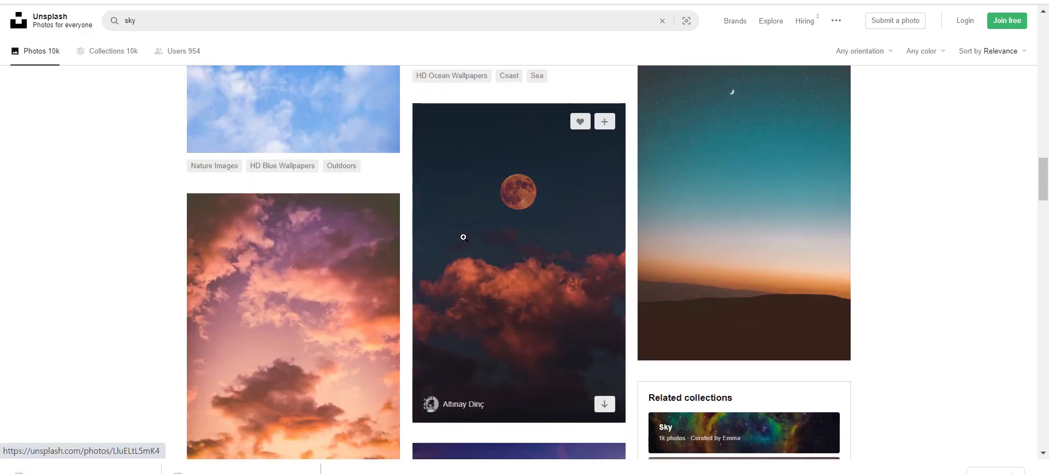
{"action": "scroll", "coordinate": [470, 278], "scroll_direction": "down", "scroll_amount": 3}
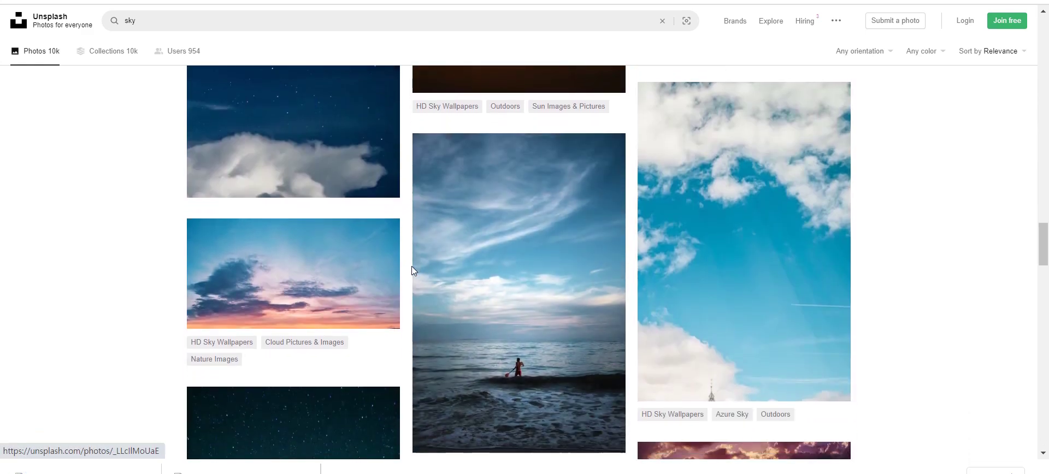
{"action": "scroll", "coordinate": [602, 323], "scroll_direction": "down", "scroll_amount": 6}
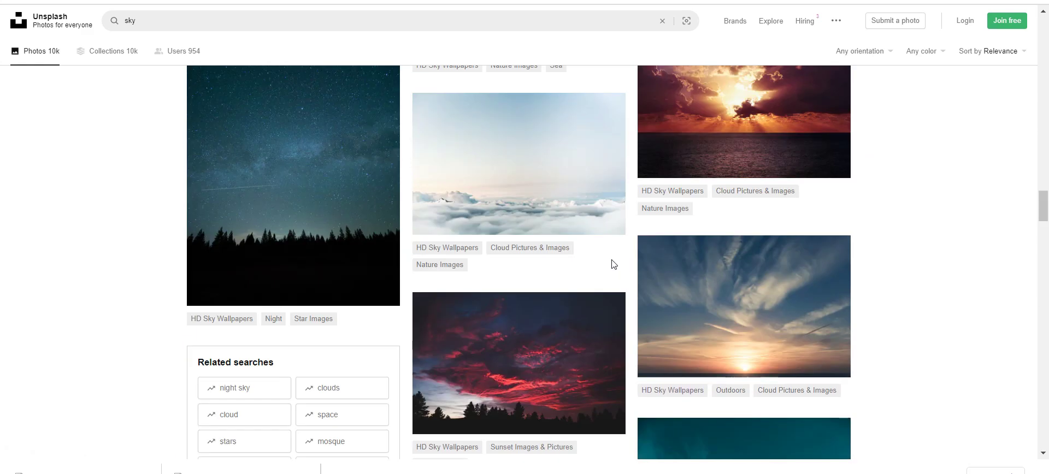
{"action": "right_click", "coordinate": [546, 205]}
{"action": "left_click", "coordinate": [628, 341]}
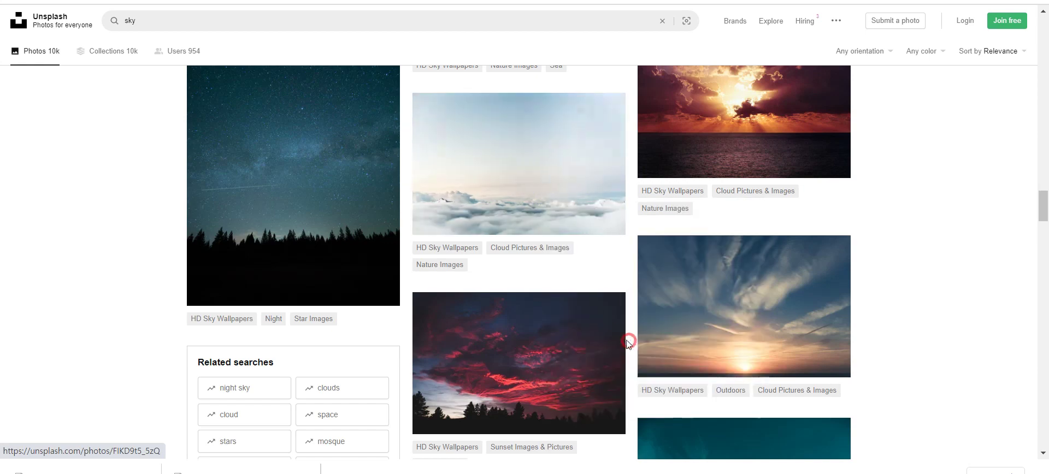
{"action": "left_click", "coordinate": [426, 333]}
- Look through more sky photos and recheck the poster concept notes in 포스터 구상.txt
{"action": "scroll", "coordinate": [602, 279], "scroll_direction": "down", "scroll_amount": 4}
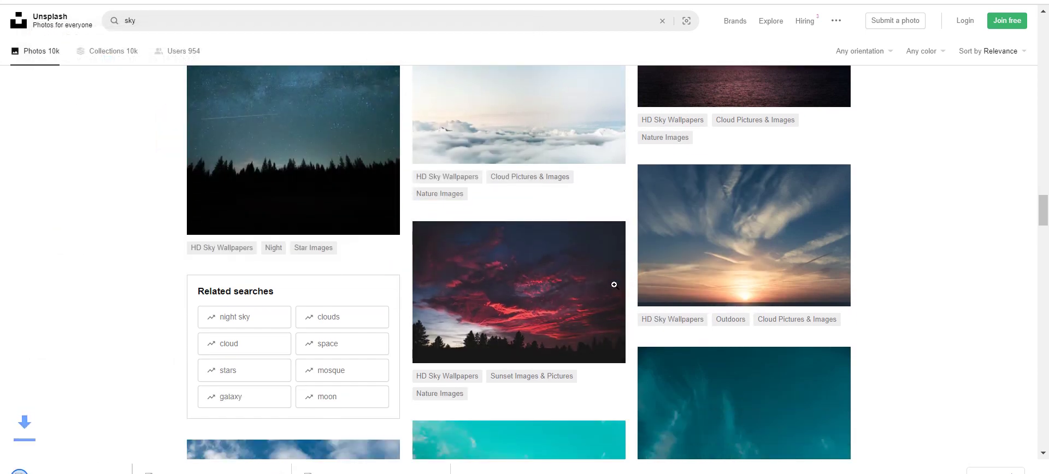
{"action": "scroll", "coordinate": [602, 279], "scroll_direction": "down", "scroll_amount": 10}
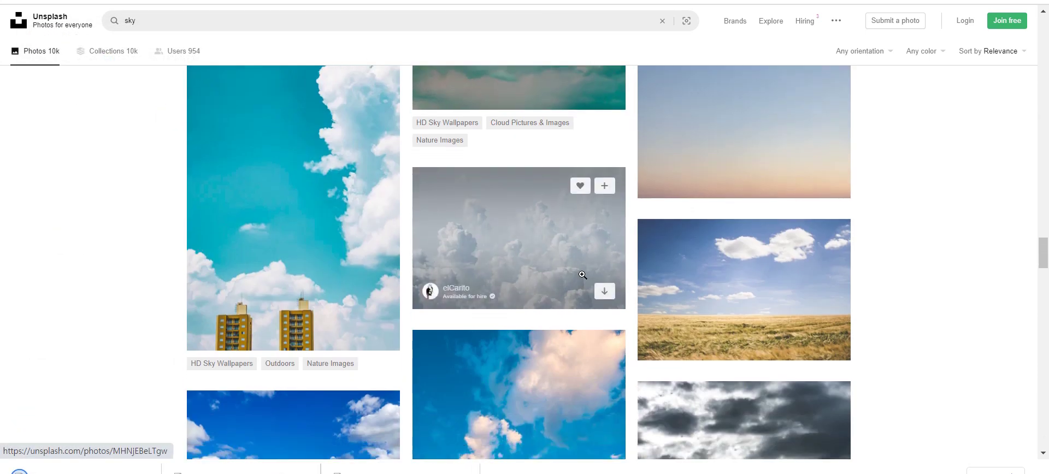
{"action": "scroll", "coordinate": [583, 275], "scroll_direction": "down", "scroll_amount": 3}
{"action": "key", "text": "alt+Tab"}
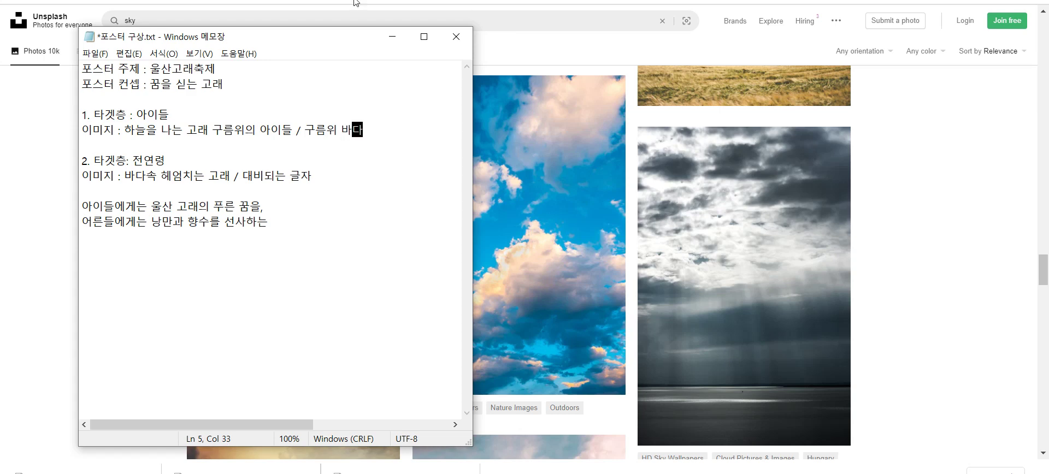
{"action": "left_click", "coordinate": [392, 36]}
- Find the landscape photo of a dense cloud layer beneath a hazy blue sky and save it to the desktop
{"action": "scroll", "coordinate": [761, 325], "scroll_direction": "down", "scroll_amount": 3}
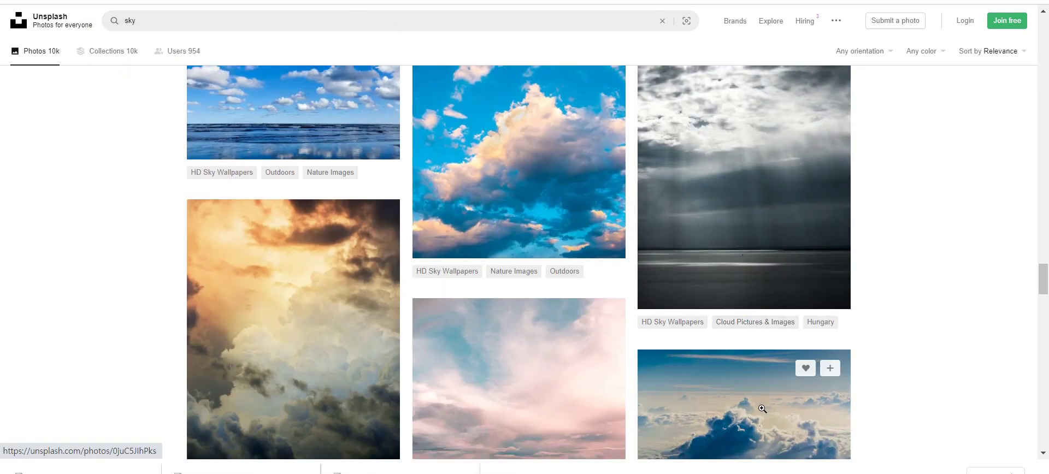
{"action": "scroll", "coordinate": [762, 409], "scroll_direction": "down", "scroll_amount": 2}
{"action": "scroll", "coordinate": [661, 385], "scroll_direction": "down", "scroll_amount": 3}
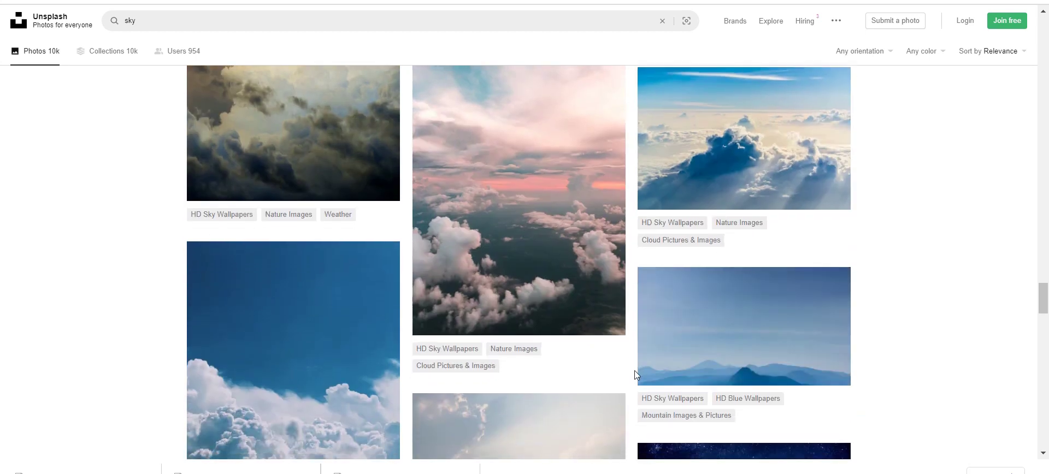
{"action": "scroll", "coordinate": [633, 370], "scroll_direction": "down", "scroll_amount": 10}
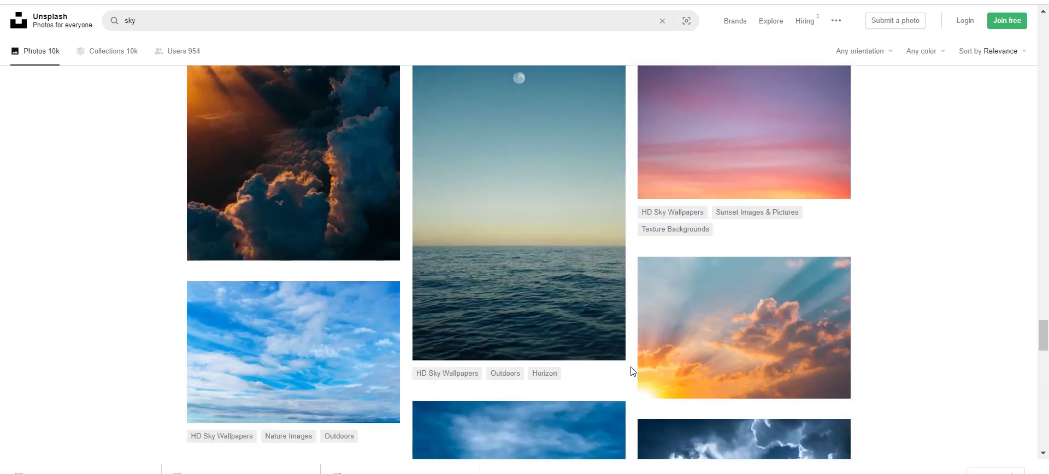
{"action": "scroll", "coordinate": [633, 371], "scroll_direction": "down", "scroll_amount": 10}
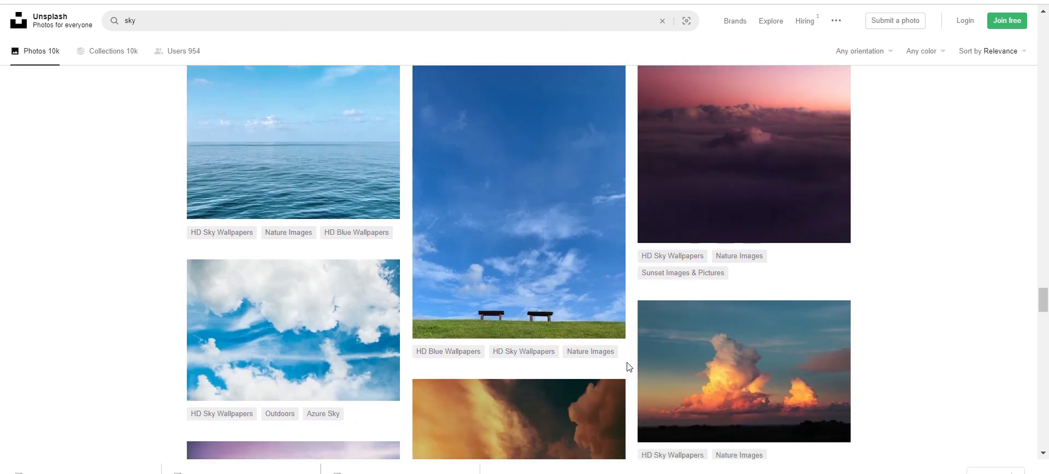
{"action": "scroll", "coordinate": [629, 367], "scroll_direction": "down", "scroll_amount": 10}
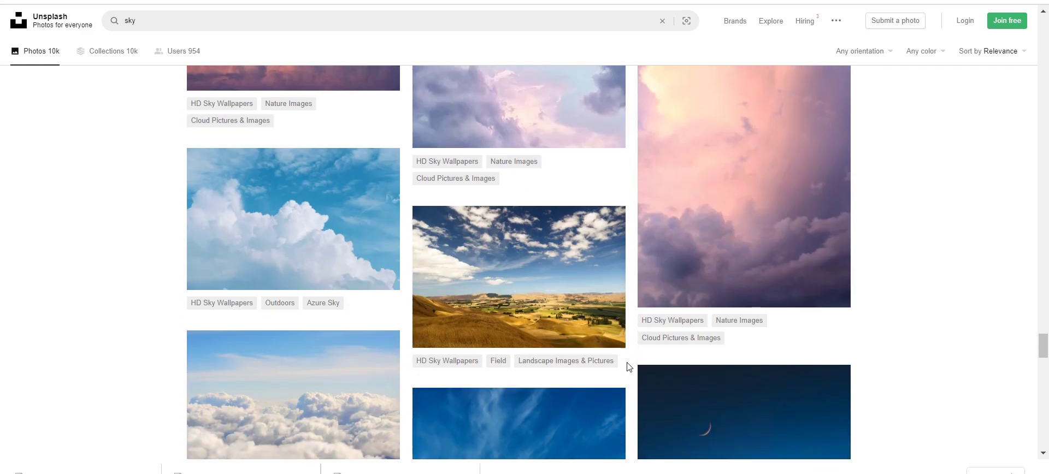
{"action": "scroll", "coordinate": [627, 366], "scroll_direction": "down", "scroll_amount": 4}
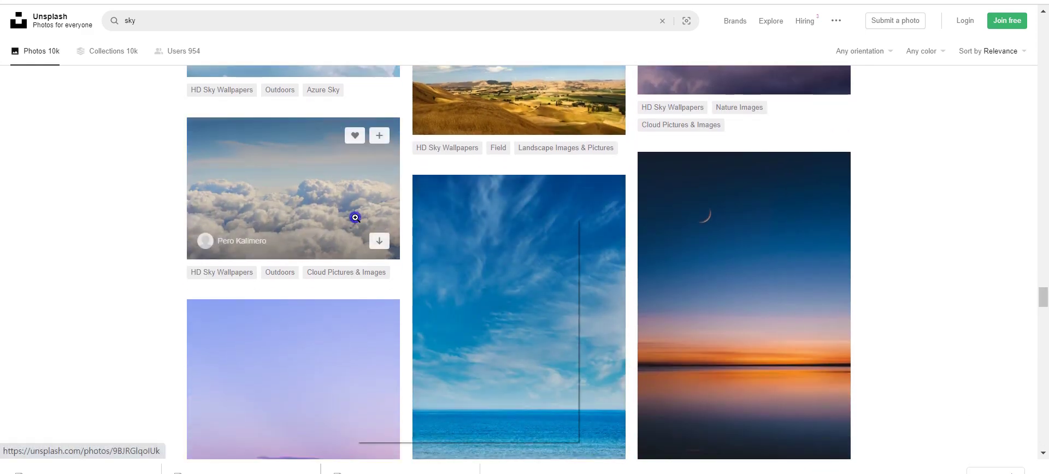
{"action": "right_click", "coordinate": [355, 218]}
{"action": "left_click", "coordinate": [440, 363]}
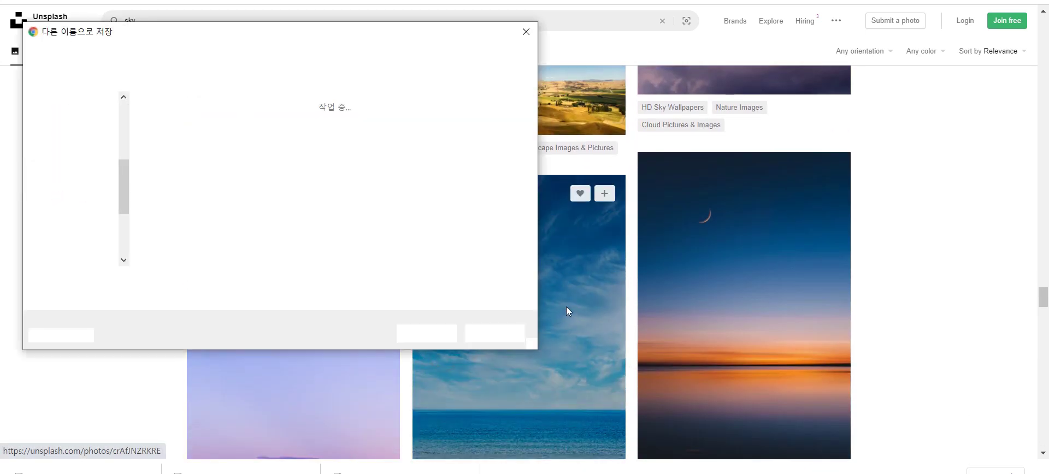
{"action": "key", "text": "Return"}
- Find the portrait photo of billowing clouds under a dark blue sky and save it to the desktop
{"action": "scroll", "coordinate": [575, 317], "scroll_direction": "down", "scroll_amount": 2}
{"action": "scroll", "coordinate": [575, 316], "scroll_direction": "down", "scroll_amount": 10}
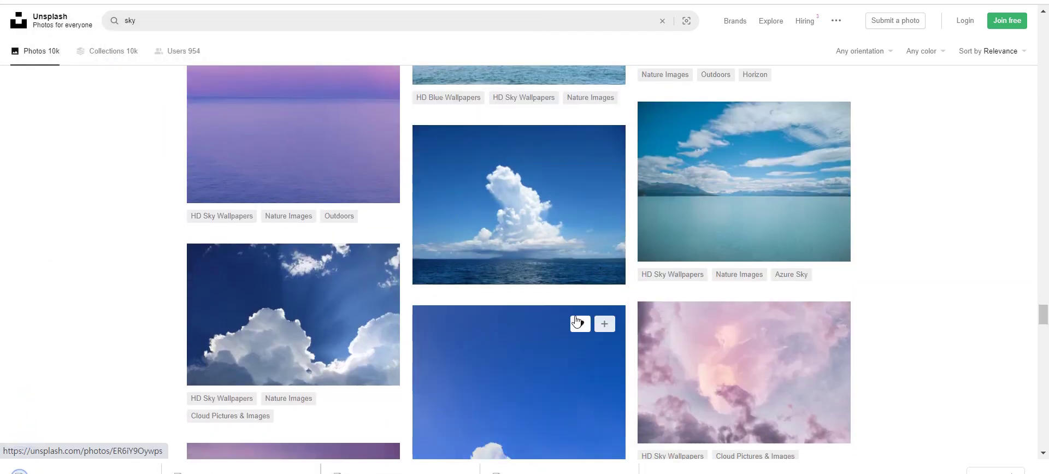
{"action": "scroll", "coordinate": [575, 316], "scroll_direction": "down", "scroll_amount": 15}
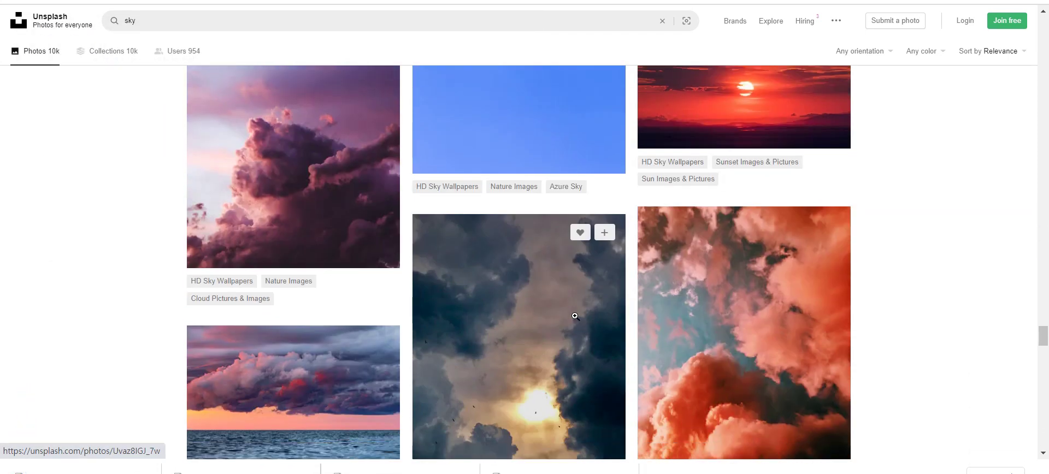
{"action": "scroll", "coordinate": [575, 317], "scroll_direction": "down", "scroll_amount": 15}
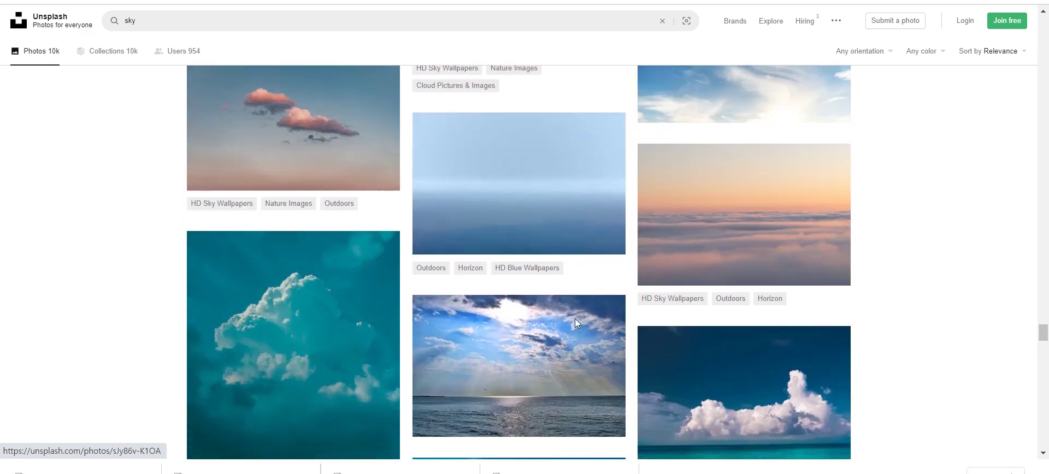
{"action": "scroll", "coordinate": [575, 322], "scroll_direction": "down", "scroll_amount": 10}
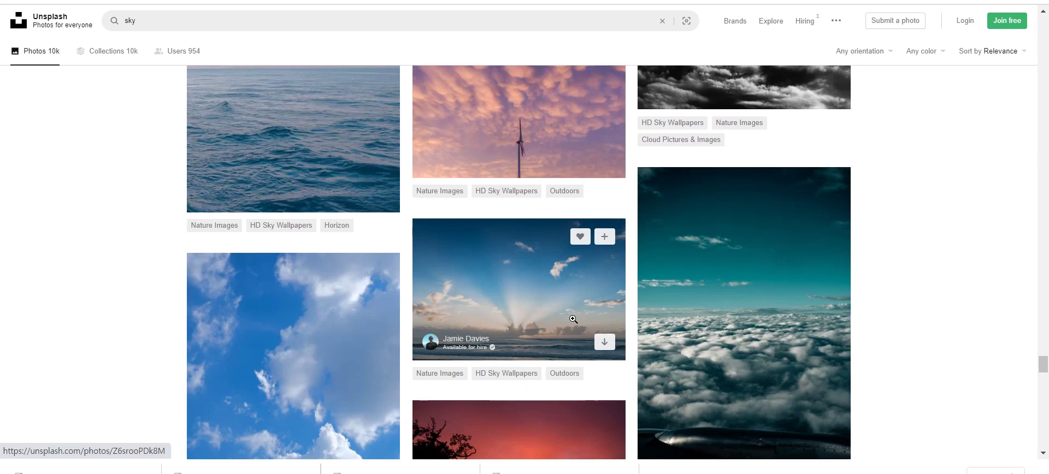
{"action": "scroll", "coordinate": [571, 313], "scroll_direction": "down", "scroll_amount": 10}
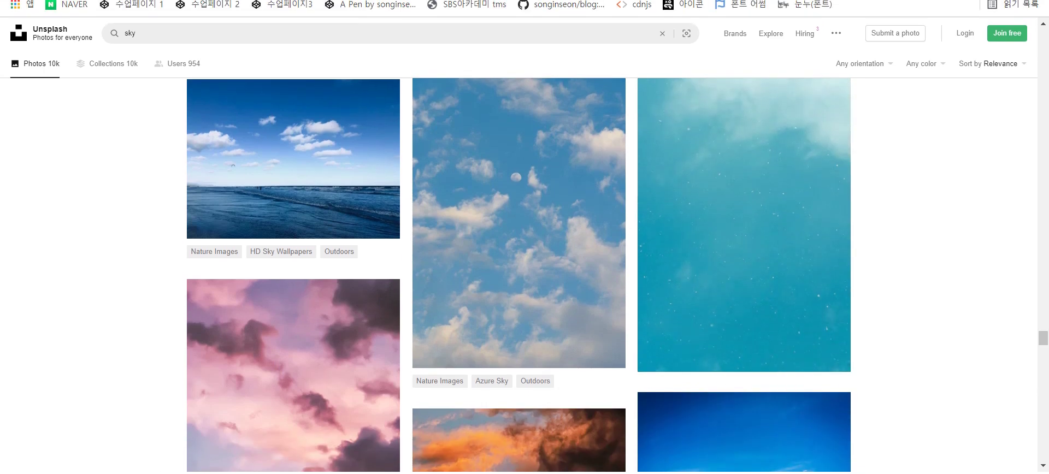
{"action": "scroll", "coordinate": [476, 379], "scroll_direction": "down", "scroll_amount": 5}
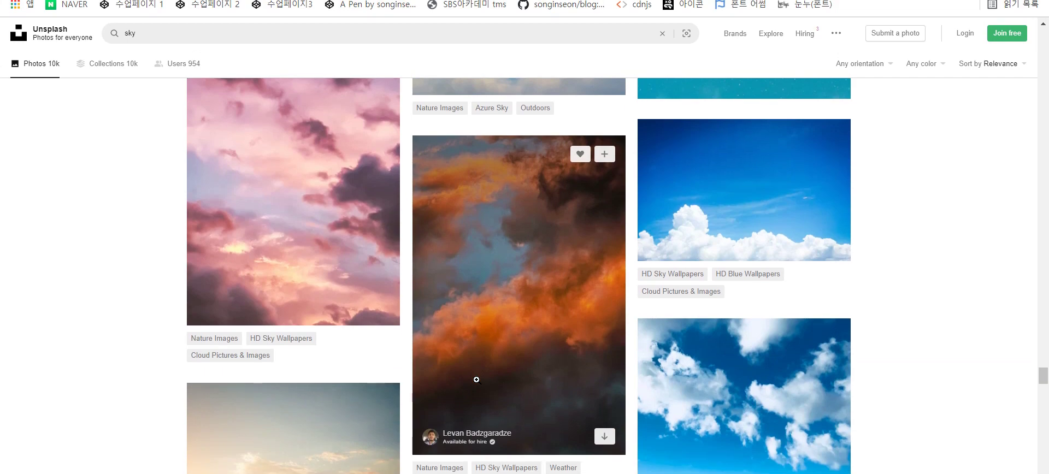
{"action": "scroll", "coordinate": [477, 380], "scroll_direction": "down", "scroll_amount": 10}
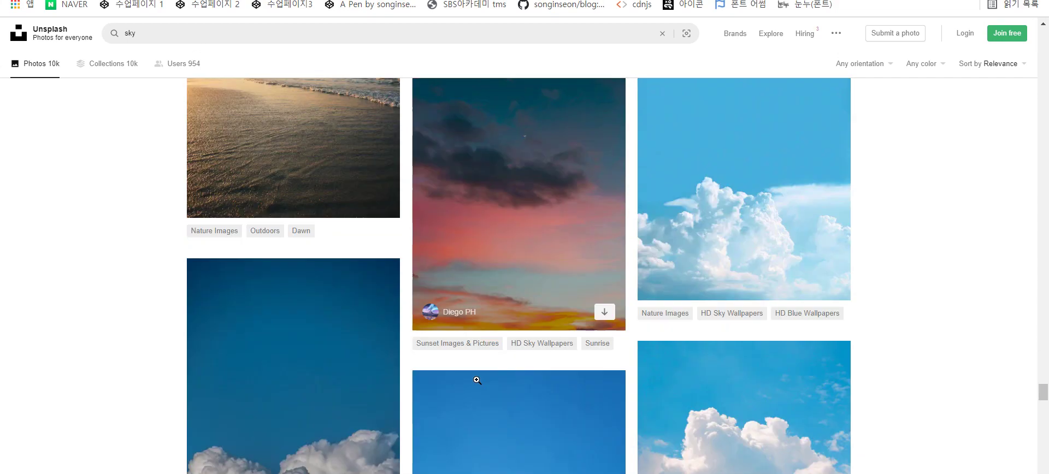
{"action": "scroll", "coordinate": [476, 379], "scroll_direction": "down", "scroll_amount": 4}
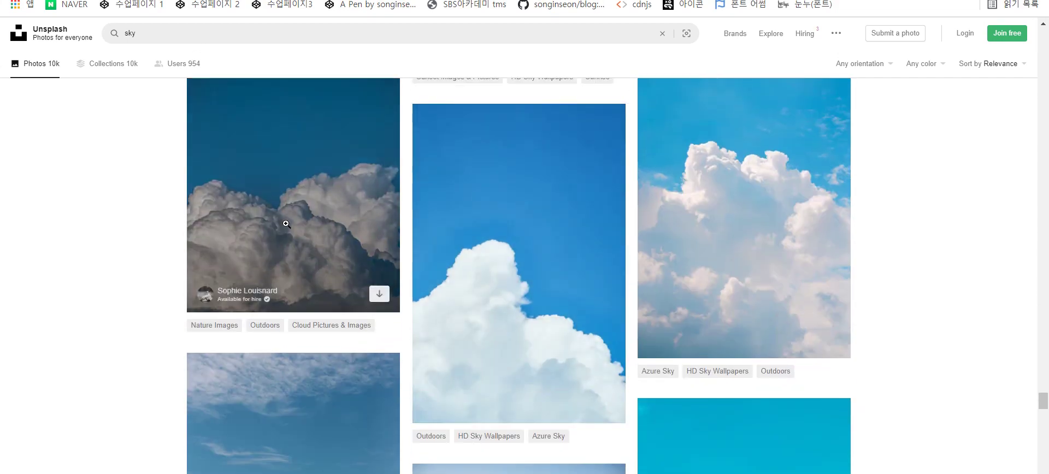
{"action": "scroll", "coordinate": [285, 224], "scroll_direction": "up", "scroll_amount": 1}
{"action": "right_click", "coordinate": [287, 223]}
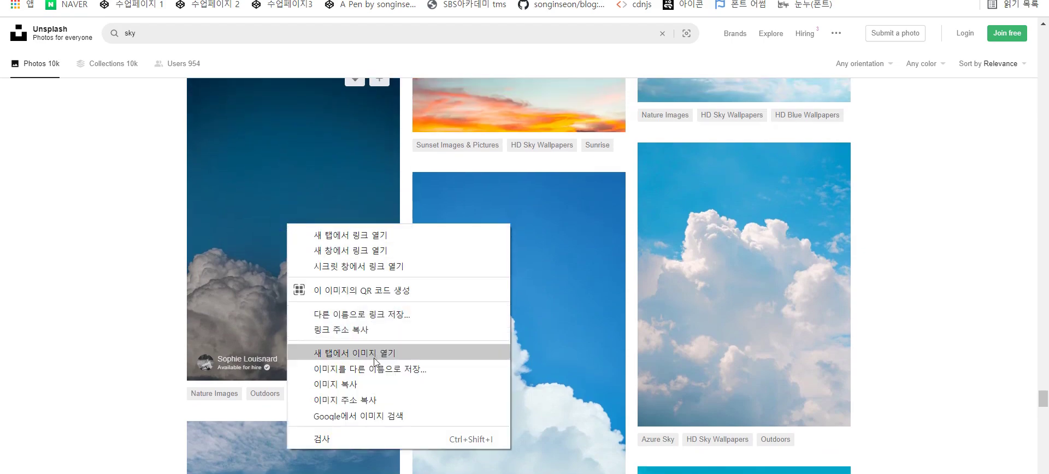
{"action": "left_click", "coordinate": [388, 370]}
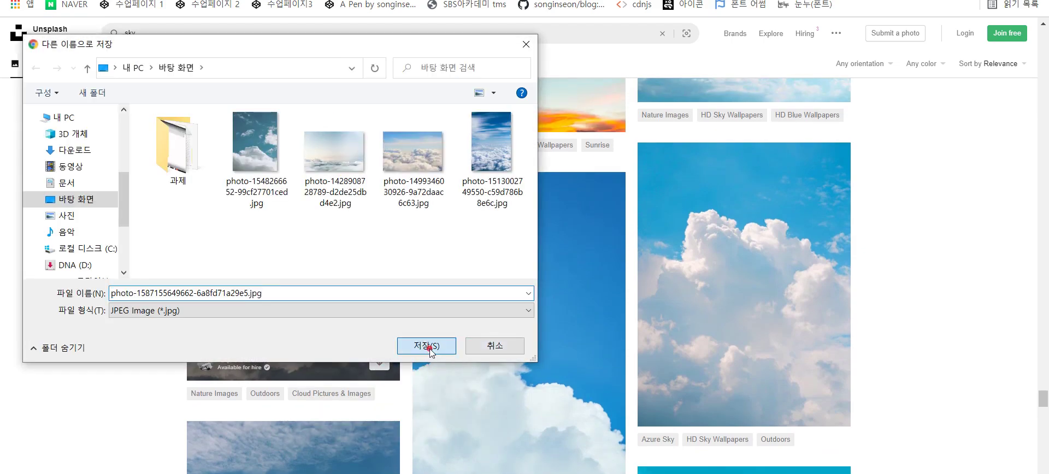
{"action": "left_click", "coordinate": [426, 345]}
- Browse further sky and sea photos for poster backgrounds and recheck the Ulsan whale festival introduction page
{"action": "scroll", "coordinate": [481, 308], "scroll_direction": "down", "scroll_amount": 8}
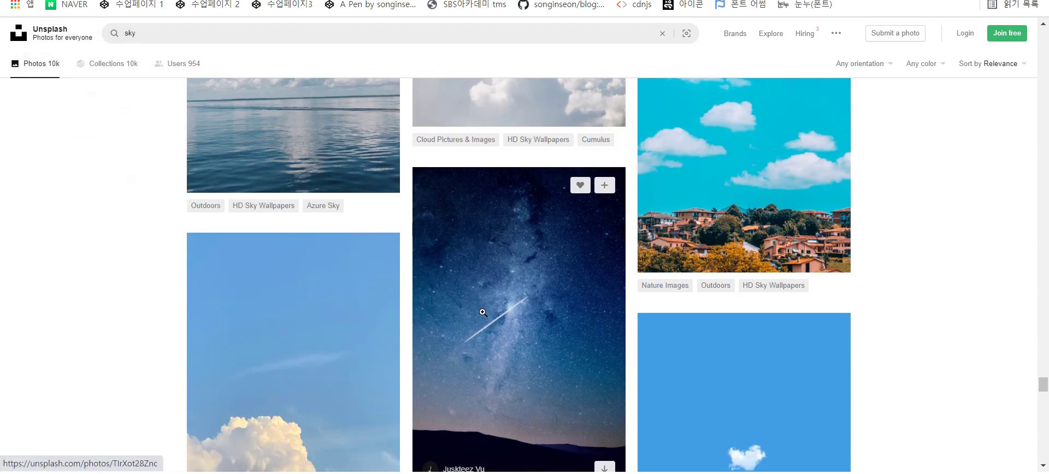
{"action": "scroll", "coordinate": [480, 312], "scroll_direction": "down", "scroll_amount": 4}
{"action": "scroll", "coordinate": [480, 312], "scroll_direction": "up", "scroll_amount": 2}
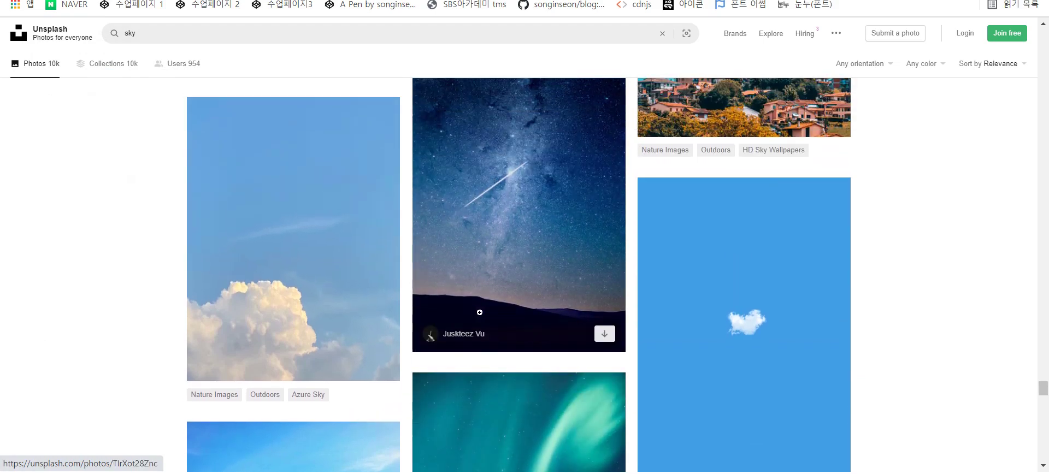
{"action": "scroll", "coordinate": [480, 312], "scroll_direction": "down", "scroll_amount": 5}
{"action": "scroll", "coordinate": [466, 313], "scroll_direction": "down", "scroll_amount": 3}
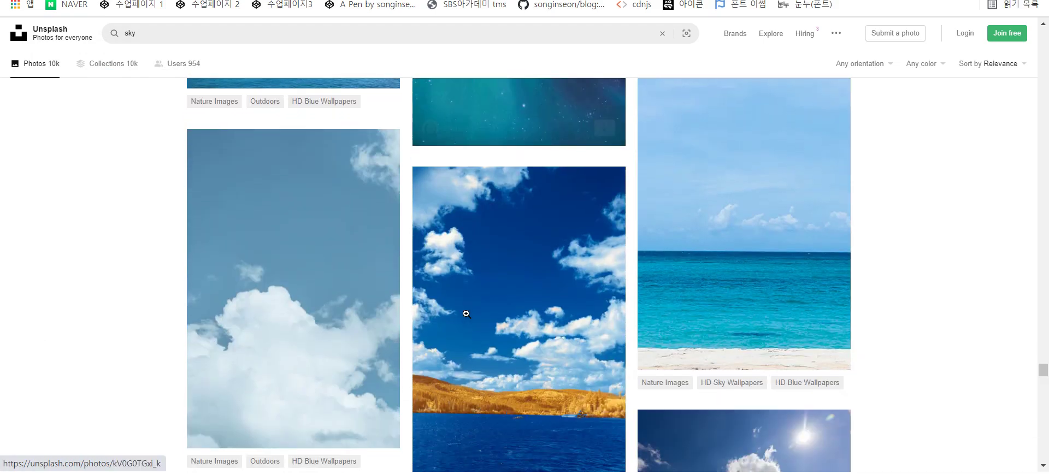
{"action": "scroll", "coordinate": [466, 314], "scroll_direction": "down", "scroll_amount": 7}
{"action": "scroll", "coordinate": [467, 317], "scroll_direction": "down", "scroll_amount": 1}
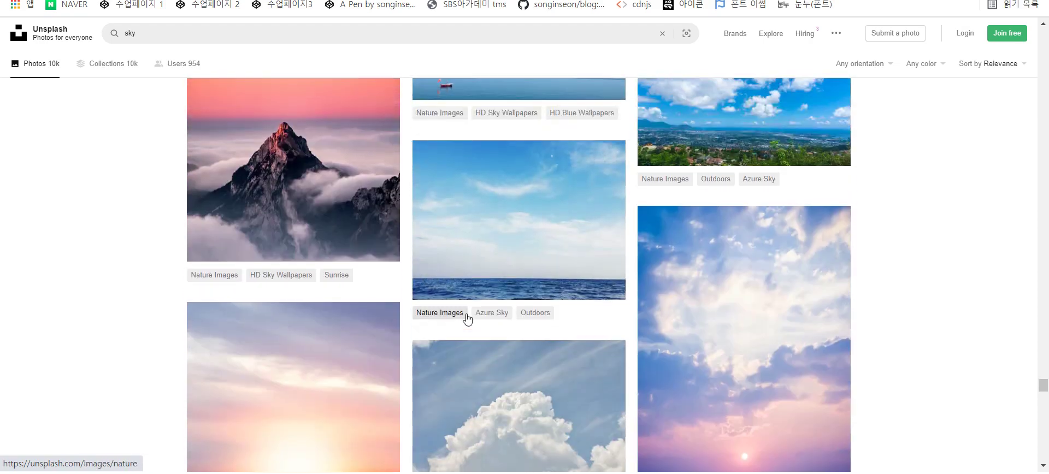
{"action": "scroll", "coordinate": [467, 319], "scroll_direction": "down", "scroll_amount": 8}
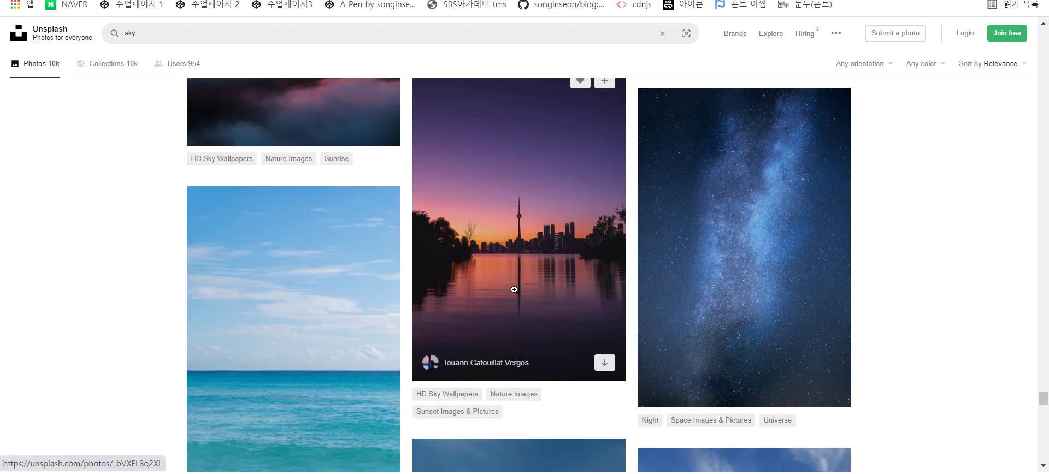
{"action": "scroll", "coordinate": [513, 290], "scroll_direction": "down", "scroll_amount": 5}
{"action": "scroll", "coordinate": [513, 288], "scroll_direction": "up", "scroll_amount": 5}
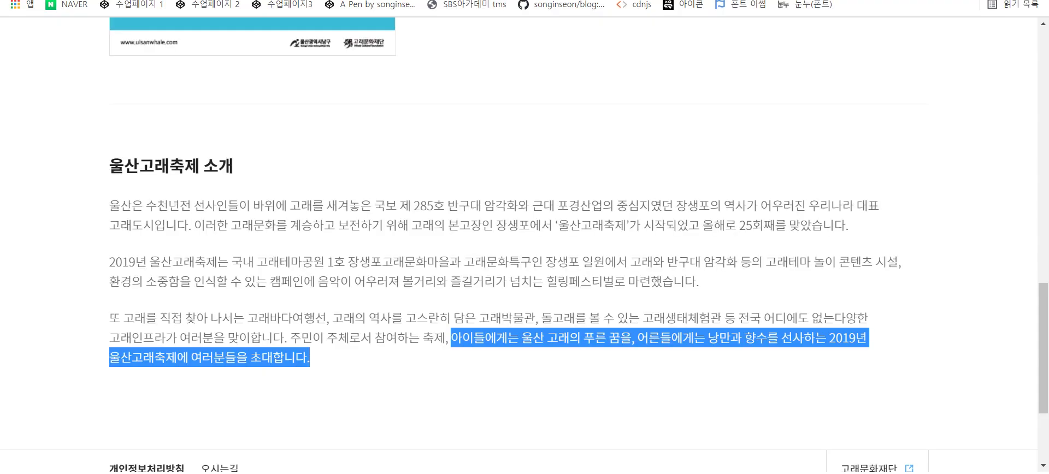
{"action": "left_click", "coordinate": [543, 199]}
{"action": "scroll", "coordinate": [533, 176], "scroll_direction": "down", "scroll_amount": 1}
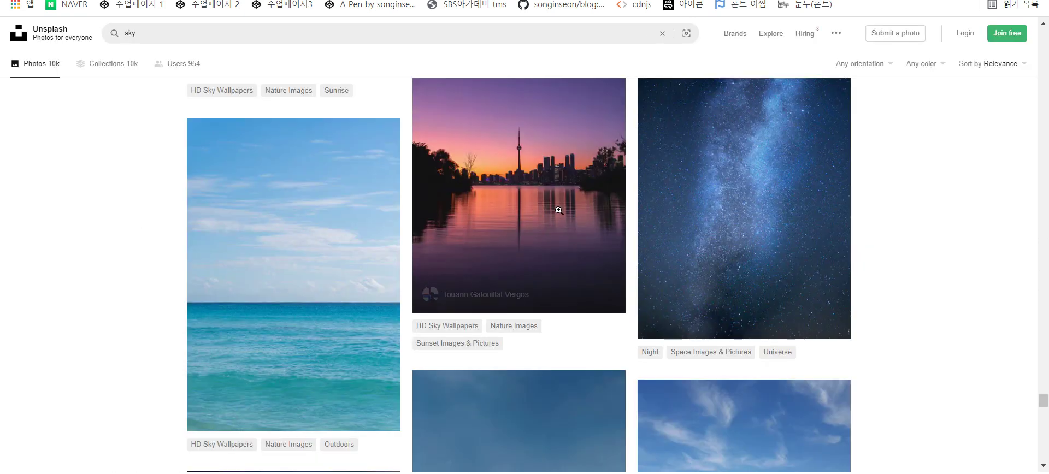
{"action": "scroll", "coordinate": [547, 229], "scroll_direction": "down", "scroll_amount": 4}
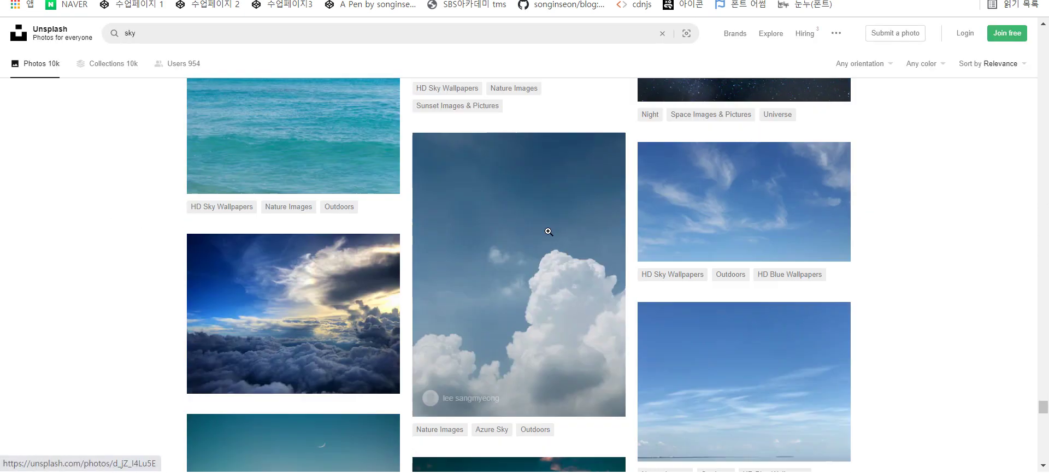
{"action": "scroll", "coordinate": [546, 180], "scroll_direction": "up", "scroll_amount": 4}
{"action": "scroll", "coordinate": [479, 248], "scroll_direction": "down", "scroll_amount": 3}
{"action": "right_click", "coordinate": [313, 220]}
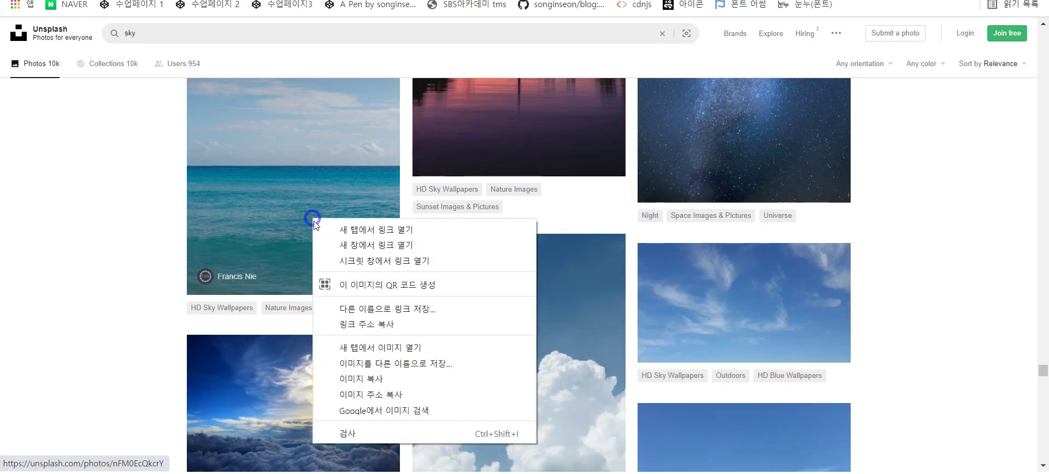
- Find the landscape twilight photo with a blue-to-pink gradient sky above dark clouds and save it to the desktop
{"action": "scroll", "coordinate": [898, 310], "scroll_direction": "down", "scroll_amount": 9}
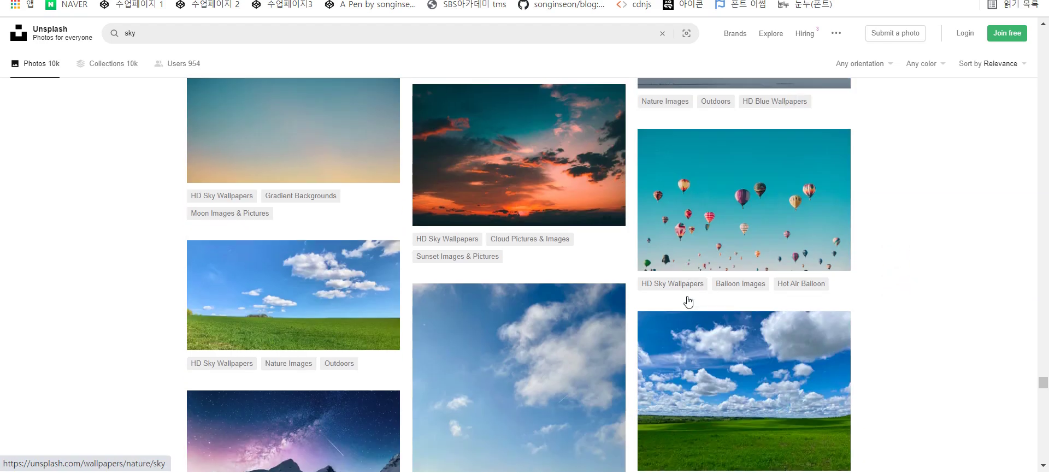
{"action": "scroll", "coordinate": [683, 298], "scroll_direction": "down", "scroll_amount": 3}
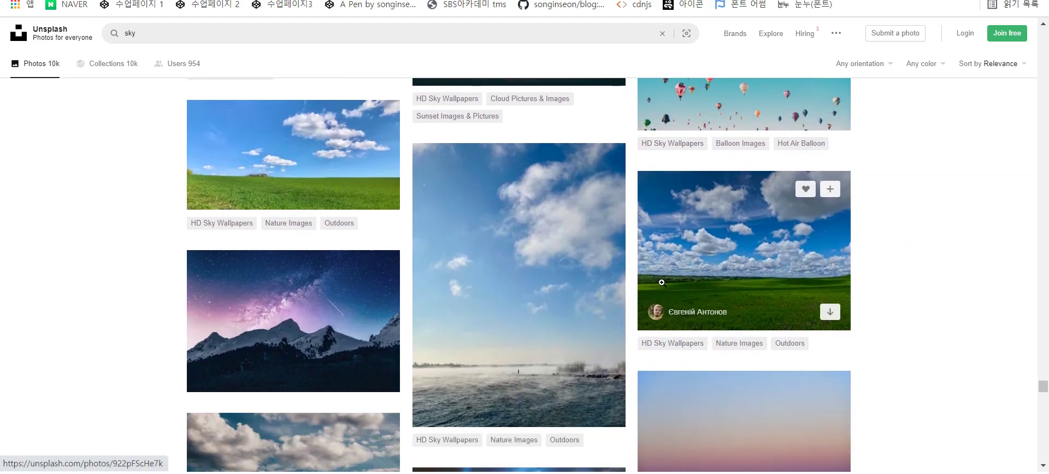
{"action": "scroll", "coordinate": [656, 289], "scroll_direction": "down", "scroll_amount": 6}
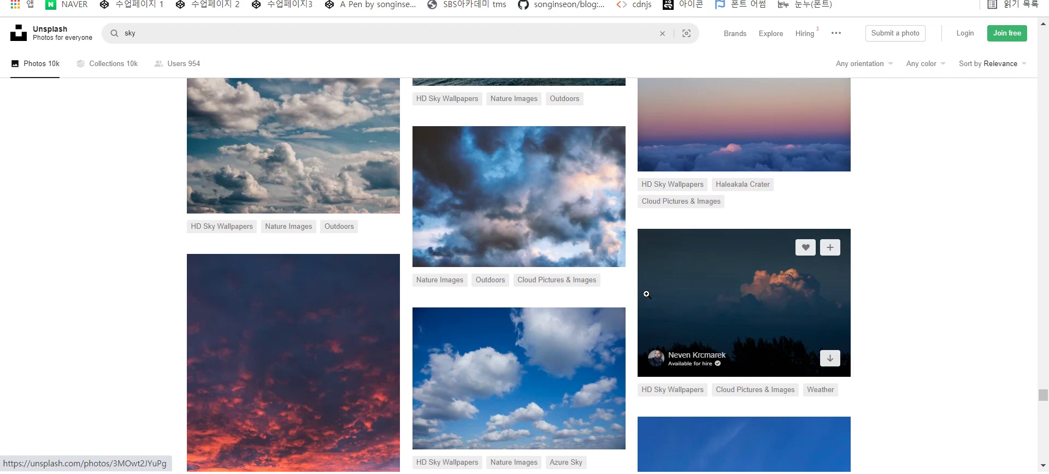
{"action": "scroll", "coordinate": [647, 294], "scroll_direction": "up", "scroll_amount": 3}
{"action": "left_click", "coordinate": [721, 242]}
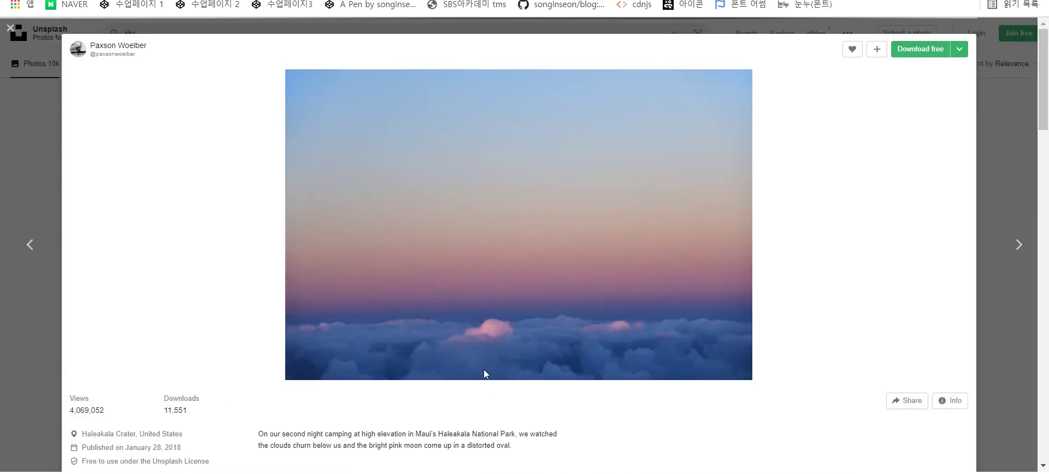
{"action": "right_click", "coordinate": [471, 246]}
{"action": "left_click", "coordinate": [536, 274]}
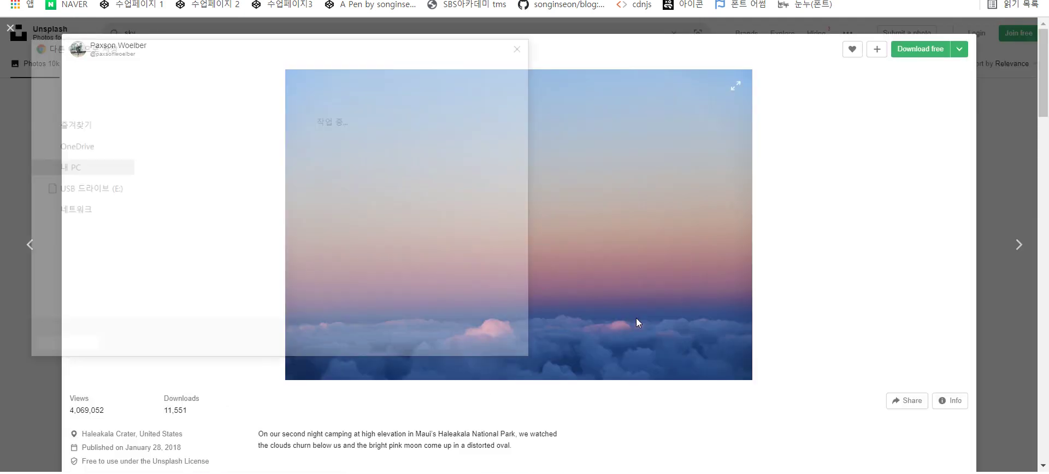
{"action": "left_click", "coordinate": [411, 348]}
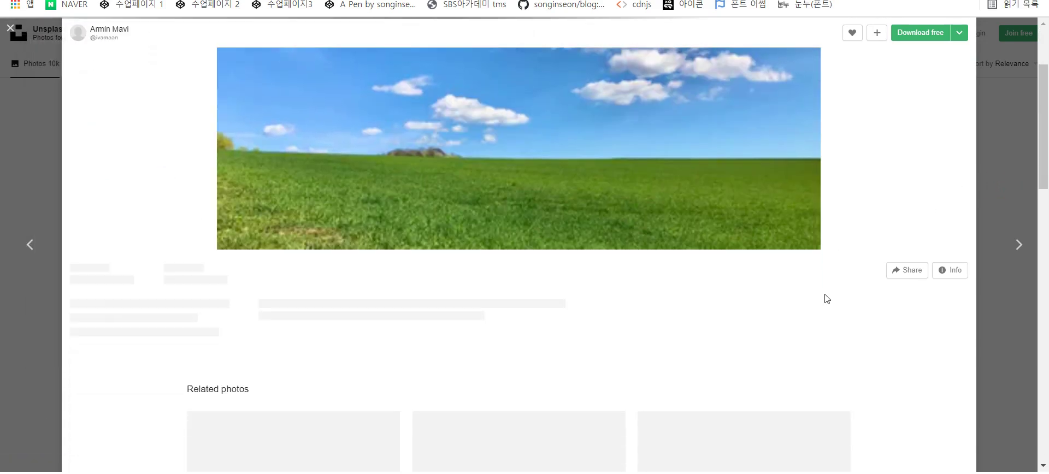
{"action": "left_click", "coordinate": [1020, 366]}
- Find the portrait photo of pale clouds above a turquoise sea and save it to the desktop
{"action": "scroll", "coordinate": [683, 269], "scroll_direction": "up", "scroll_amount": 2}
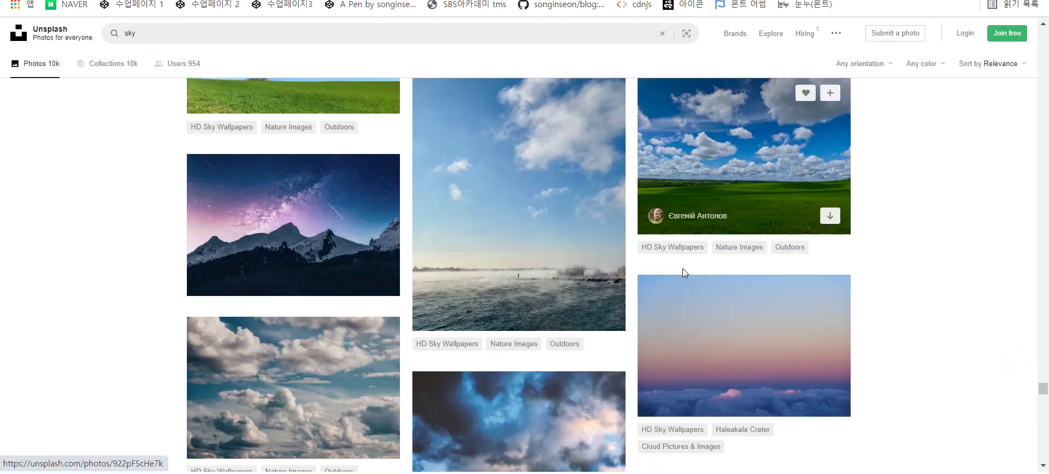
{"action": "scroll", "coordinate": [683, 268], "scroll_direction": "down", "scroll_amount": 12}
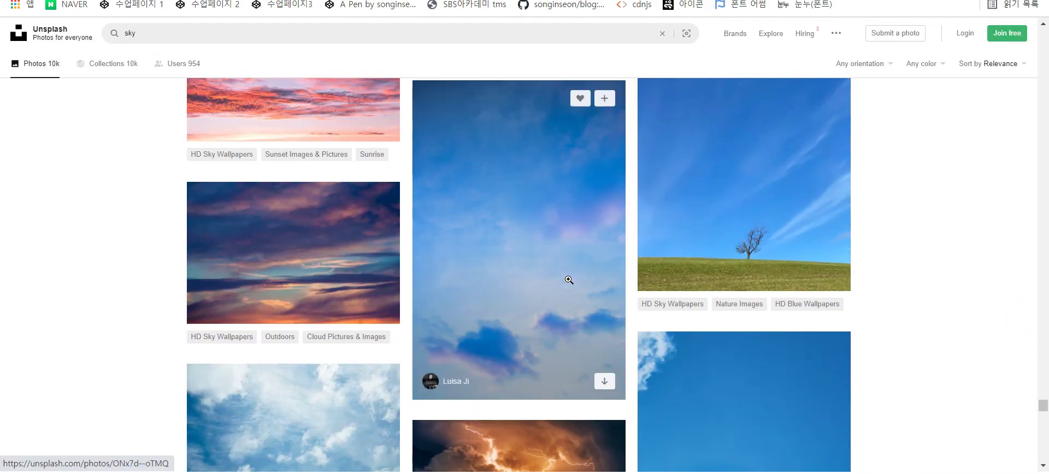
{"action": "scroll", "coordinate": [569, 280], "scroll_direction": "down", "scroll_amount": 12}
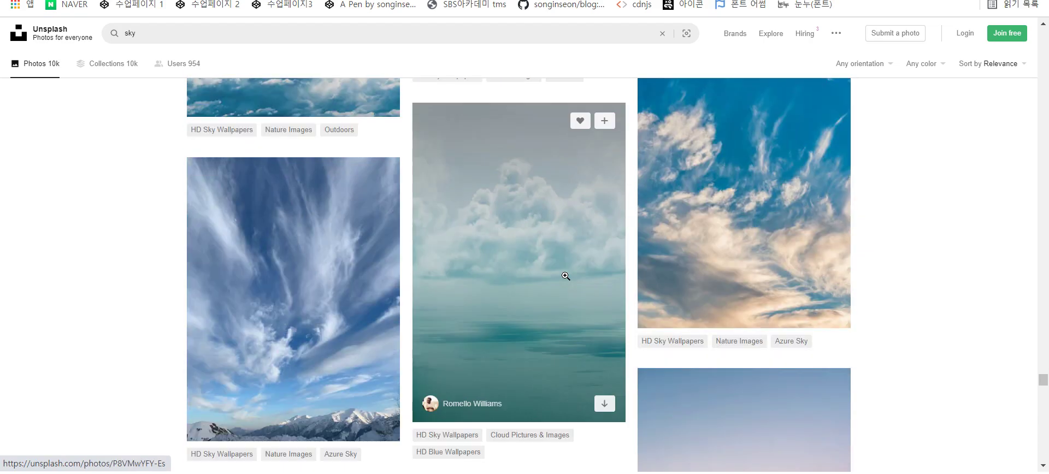
{"action": "scroll", "coordinate": [566, 277], "scroll_direction": "down", "scroll_amount": 1}
{"action": "left_click", "coordinate": [524, 257]}
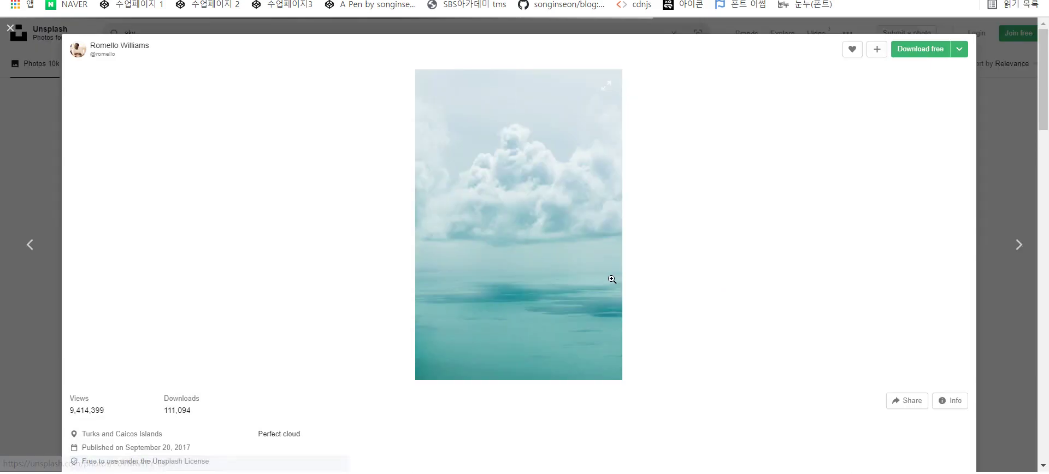
{"action": "right_click", "coordinate": [569, 242]}
{"action": "left_click", "coordinate": [627, 265]}
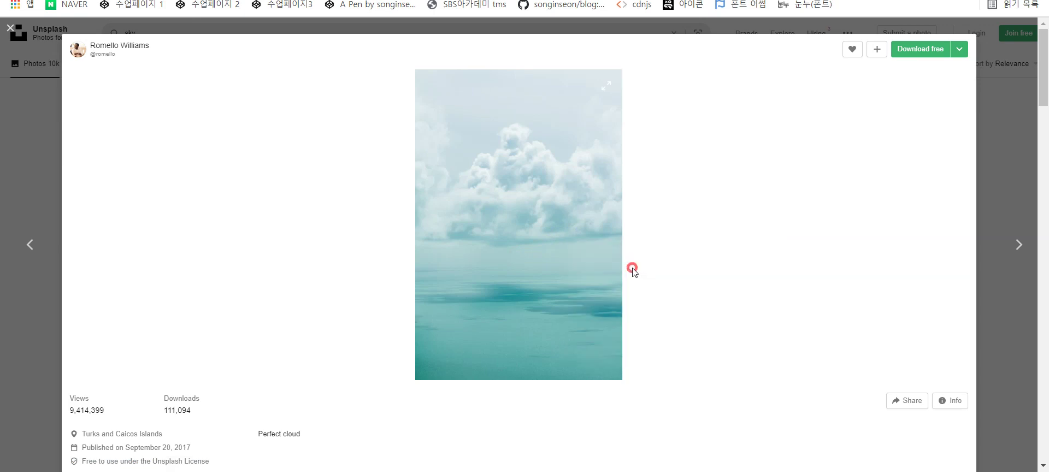
{"action": "left_click", "coordinate": [434, 343]}
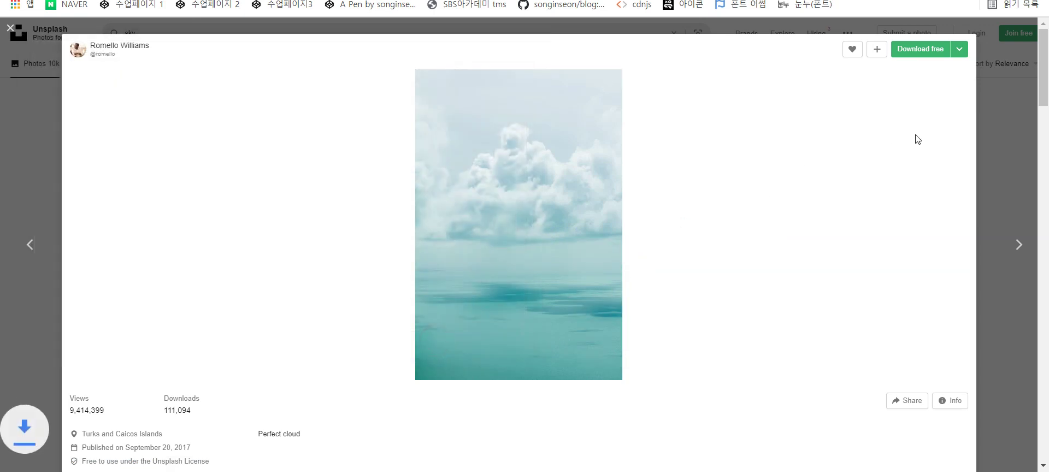
{"action": "left_click", "coordinate": [995, 142]}
- Find the portrait photo looking down on white clouds beneath a misty blue-grey sky and save it to the desktop
{"action": "scroll", "coordinate": [667, 235], "scroll_direction": "down", "scroll_amount": 5}
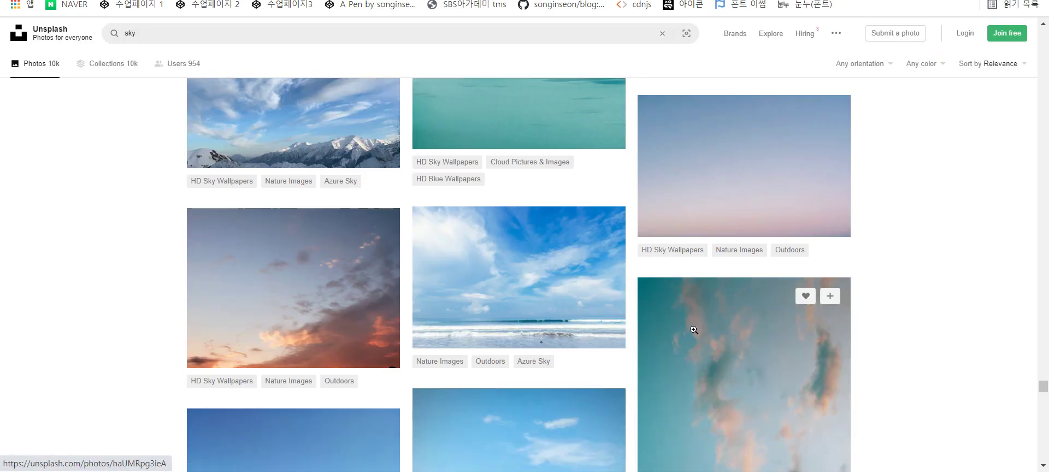
{"action": "scroll", "coordinate": [694, 330], "scroll_direction": "down", "scroll_amount": 4}
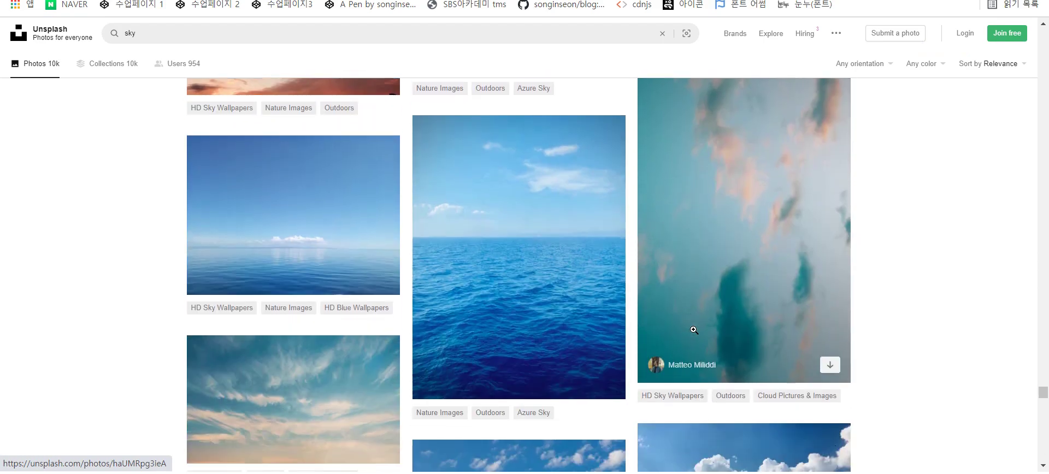
{"action": "scroll", "coordinate": [694, 329], "scroll_direction": "down", "scroll_amount": 6}
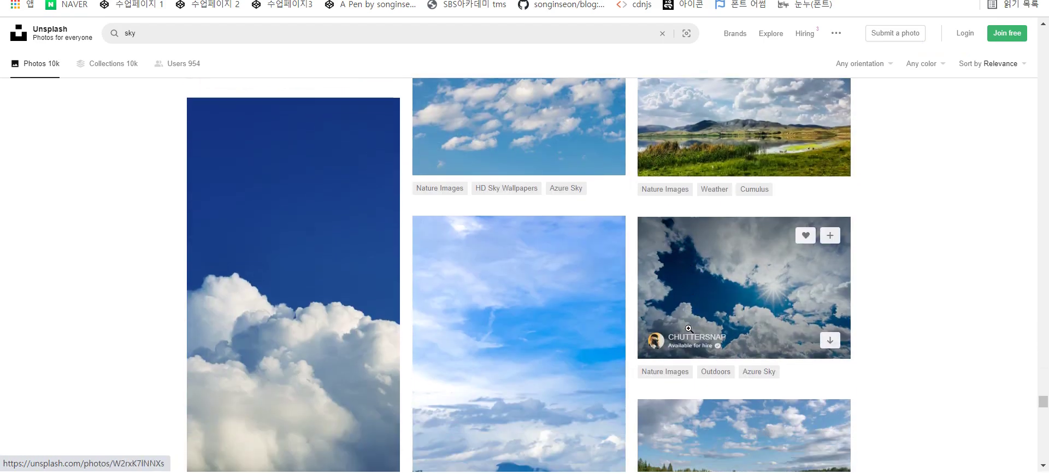
{"action": "scroll", "coordinate": [687, 330], "scroll_direction": "down", "scroll_amount": 10}
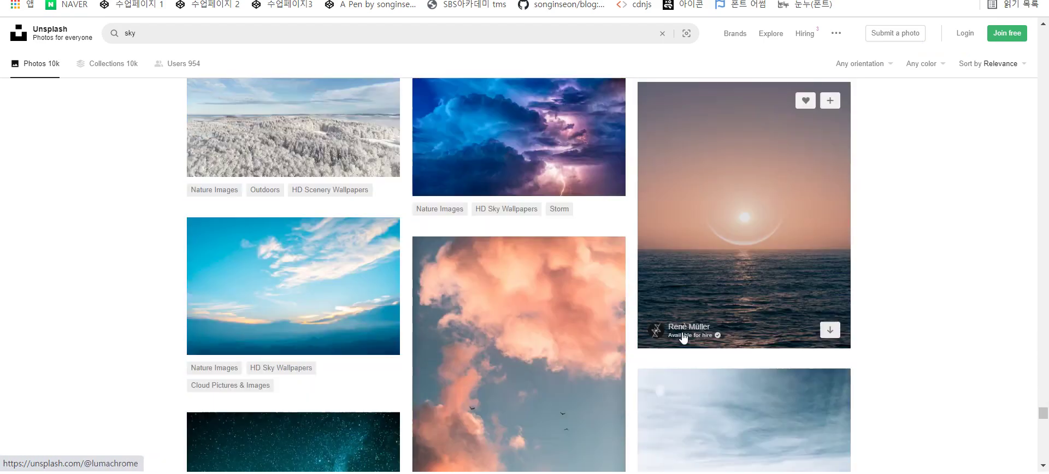
{"action": "scroll", "coordinate": [663, 332], "scroll_direction": "down", "scroll_amount": 4}
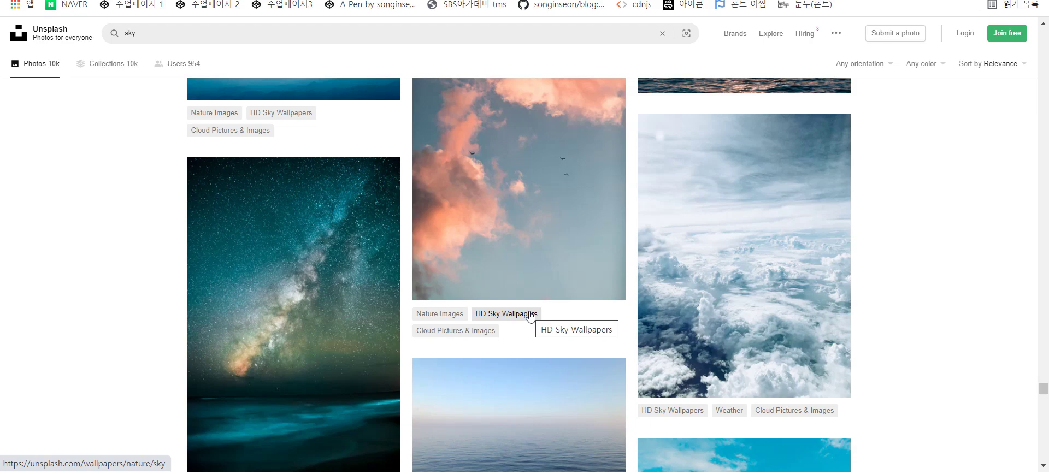
{"action": "left_click", "coordinate": [683, 257]}
{"action": "right_click", "coordinate": [506, 236]}
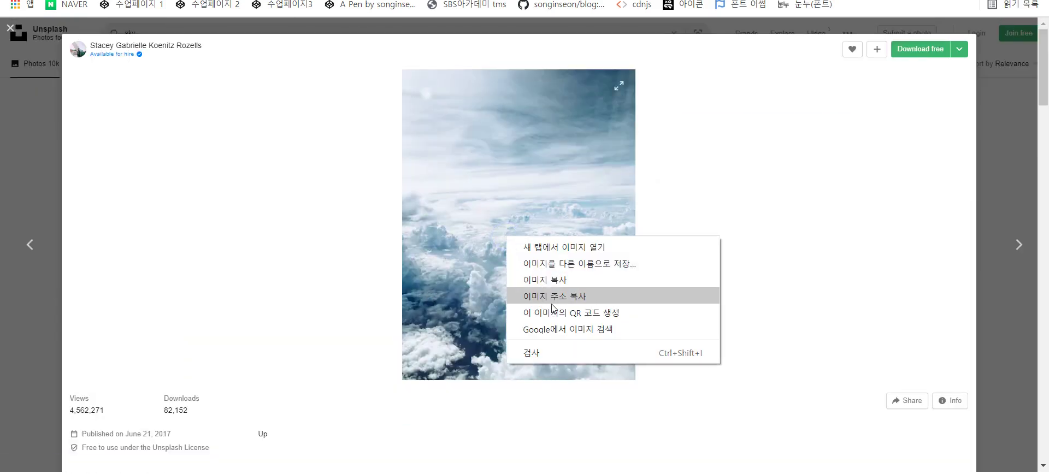
{"action": "left_click", "coordinate": [557, 296]}
{"action": "left_click", "coordinate": [556, 293]}
{"action": "right_click", "coordinate": [526, 224]}
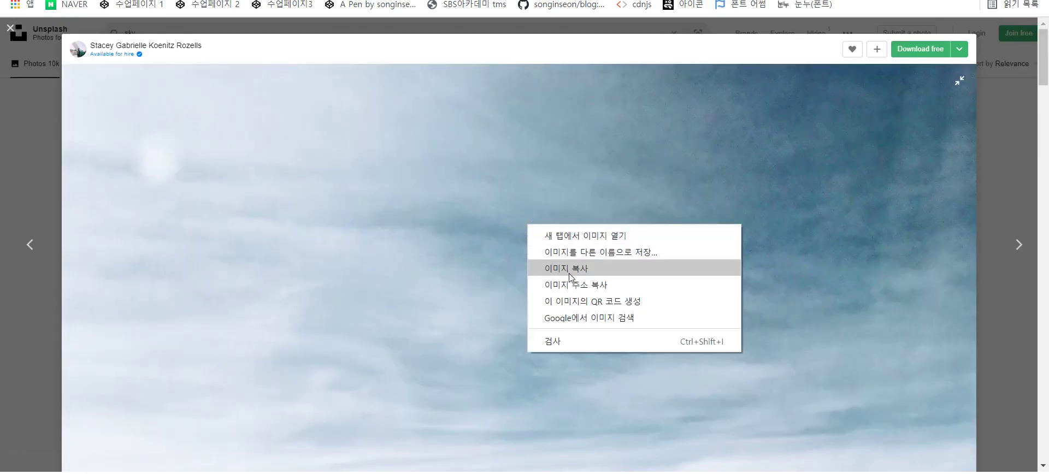
{"action": "left_click", "coordinate": [375, 250]}
{"action": "right_click", "coordinate": [456, 237]}
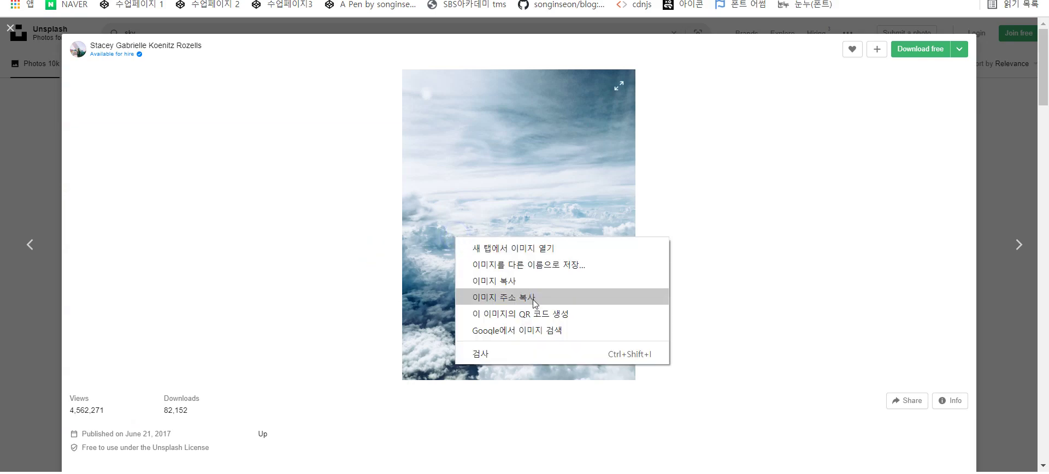
{"action": "left_click", "coordinate": [535, 267]}
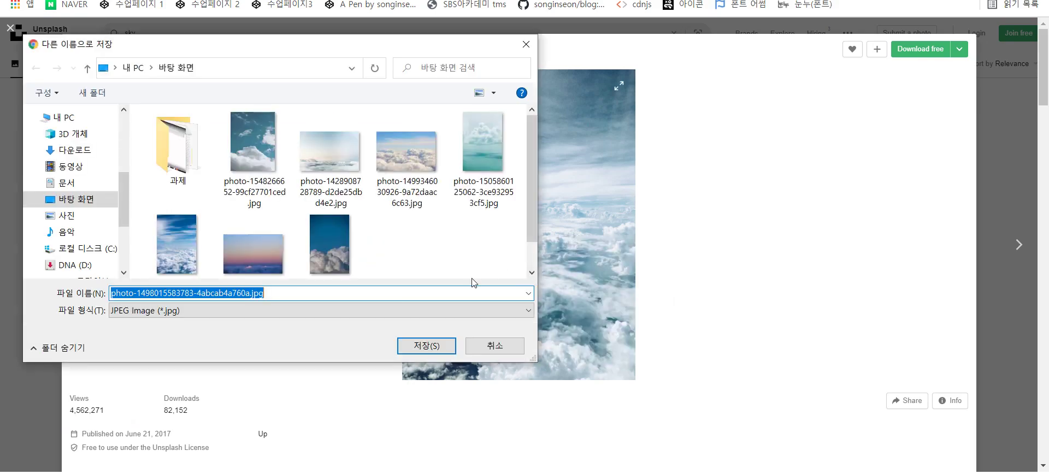
{"action": "left_click", "coordinate": [439, 346]}
- Look through the related photos of the saved cloudscape for more sky backgrounds
{"action": "scroll", "coordinate": [631, 260], "scroll_direction": "down", "scroll_amount": 10}
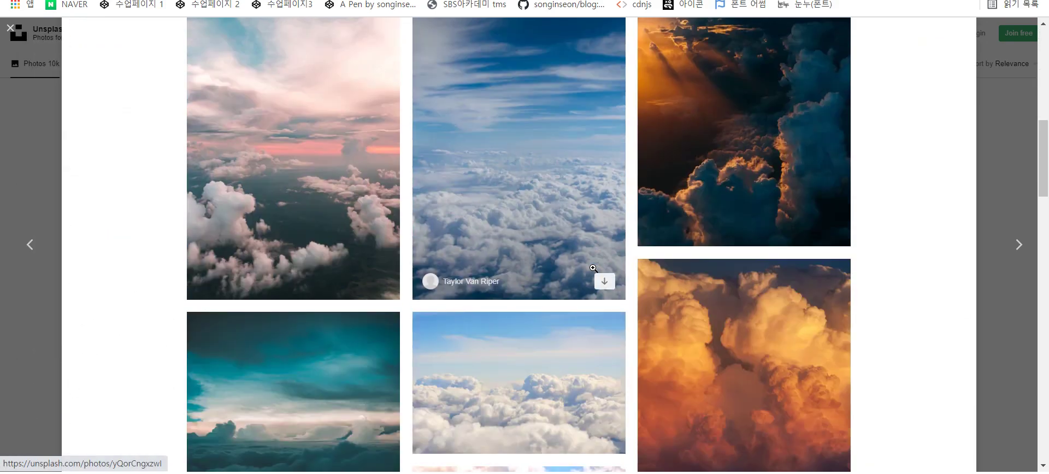
{"action": "scroll", "coordinate": [631, 260], "scroll_direction": "up", "scroll_amount": 1}
{"action": "scroll", "coordinate": [631, 260], "scroll_direction": "down", "scroll_amount": 5}
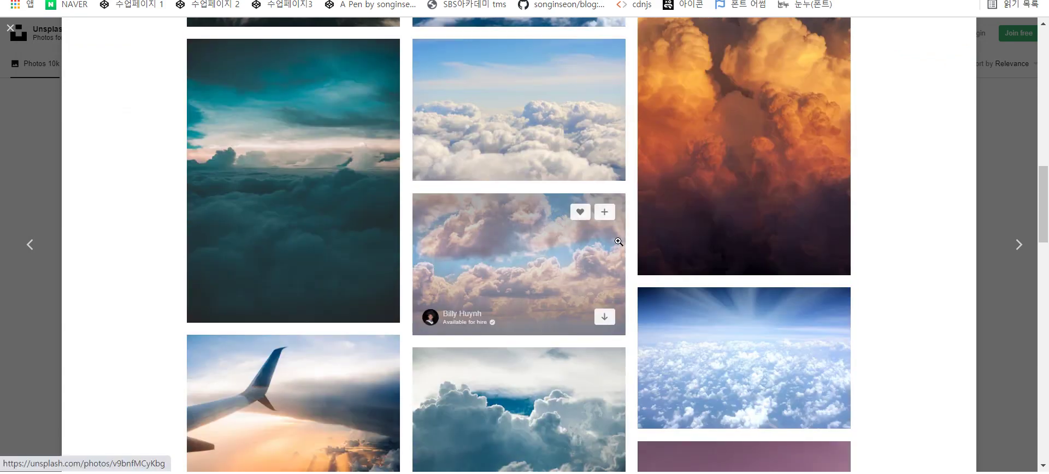
{"action": "scroll", "coordinate": [931, 182], "scroll_direction": "down", "scroll_amount": 5}
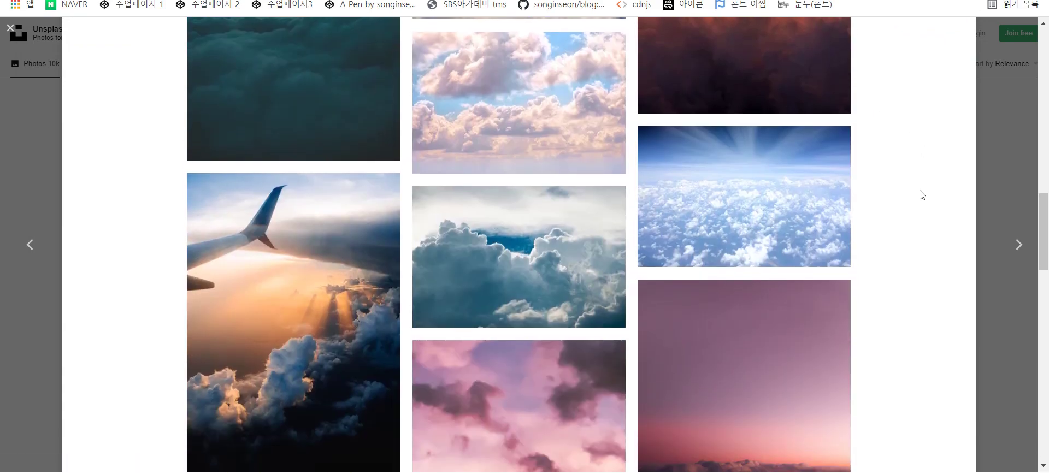
{"action": "scroll", "coordinate": [916, 196], "scroll_direction": "down", "scroll_amount": 3}
{"action": "scroll", "coordinate": [911, 199], "scroll_direction": "down", "scroll_amount": 5}
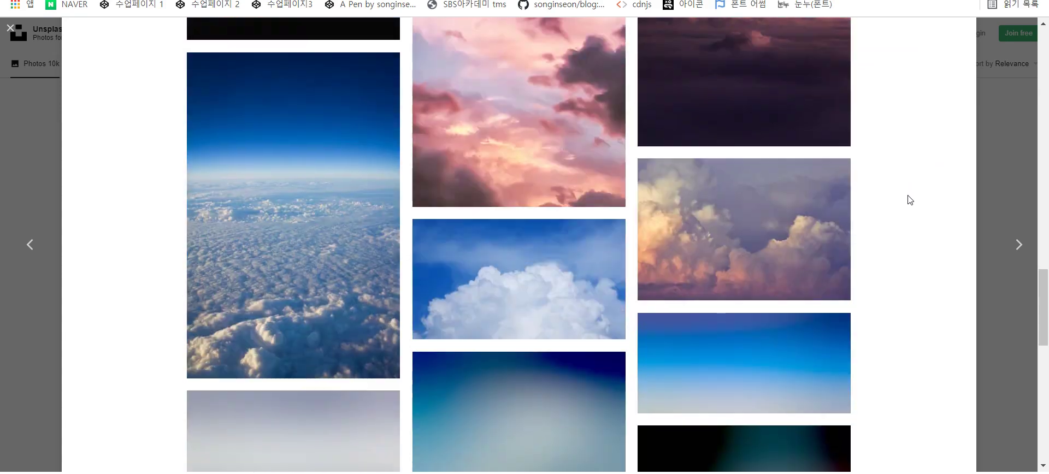
{"action": "scroll", "coordinate": [910, 199], "scroll_direction": "down", "scroll_amount": 3}
{"action": "scroll", "coordinate": [909, 200], "scroll_direction": "down", "scroll_amount": 4}
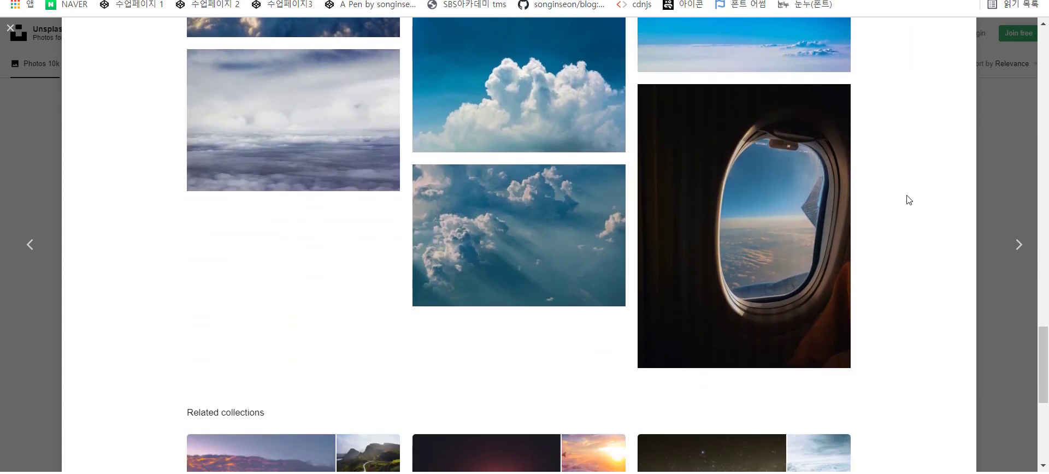
- Browse the sky search results for more backgrounds and open the landscape photo of white clouds beneath a blue sky
{"action": "scroll", "coordinate": [906, 201], "scroll_direction": "down", "scroll_amount": 6}
{"action": "key", "text": "Escape"}
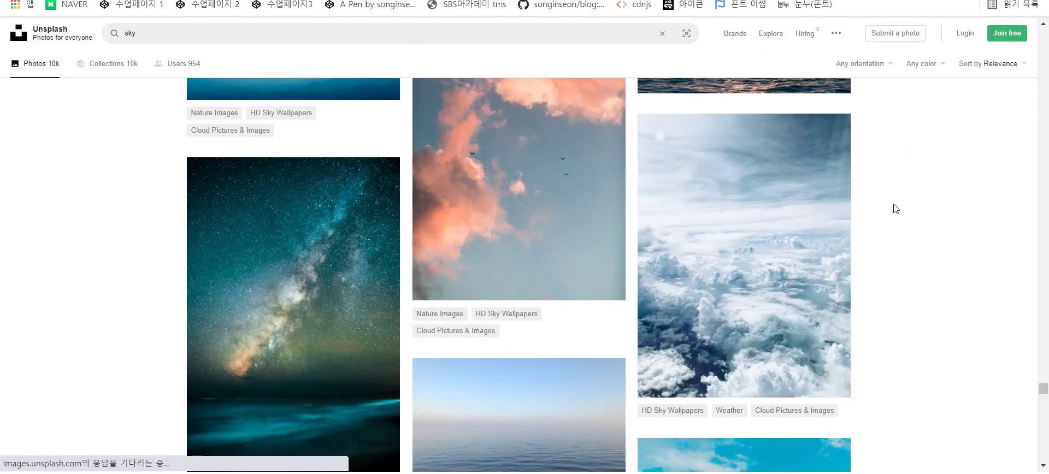
{"action": "scroll", "coordinate": [750, 254], "scroll_direction": "down", "scroll_amount": 1}
{"action": "scroll", "coordinate": [749, 255], "scroll_direction": "down", "scroll_amount": 13}
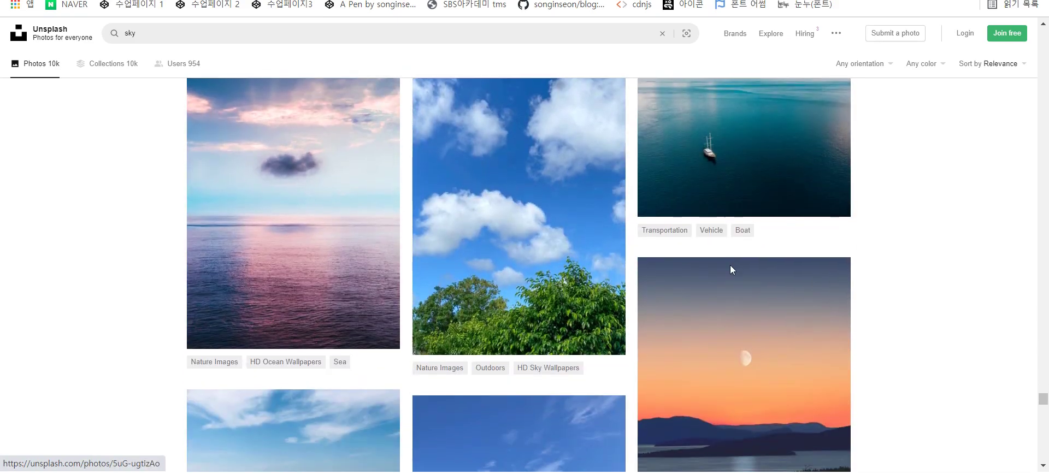
{"action": "scroll", "coordinate": [729, 264], "scroll_direction": "down", "scroll_amount": 6}
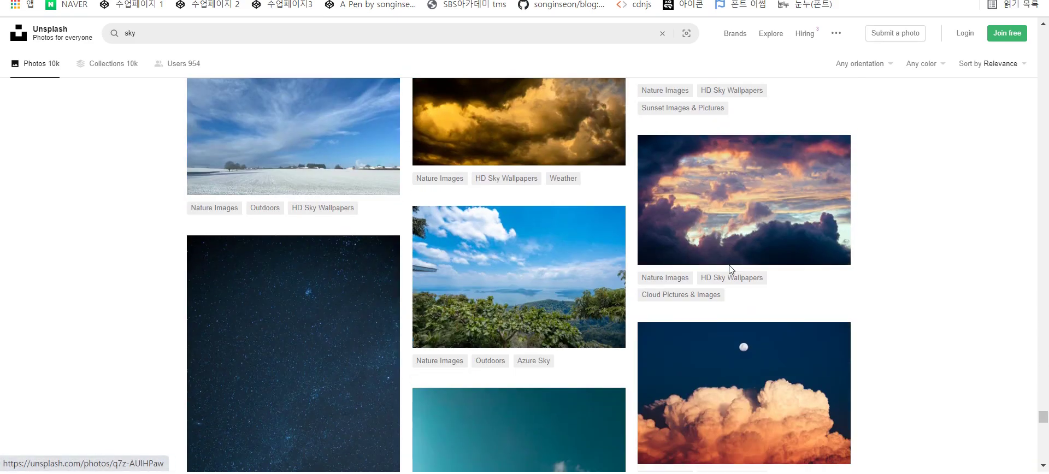
{"action": "scroll", "coordinate": [725, 263], "scroll_direction": "down", "scroll_amount": 16}
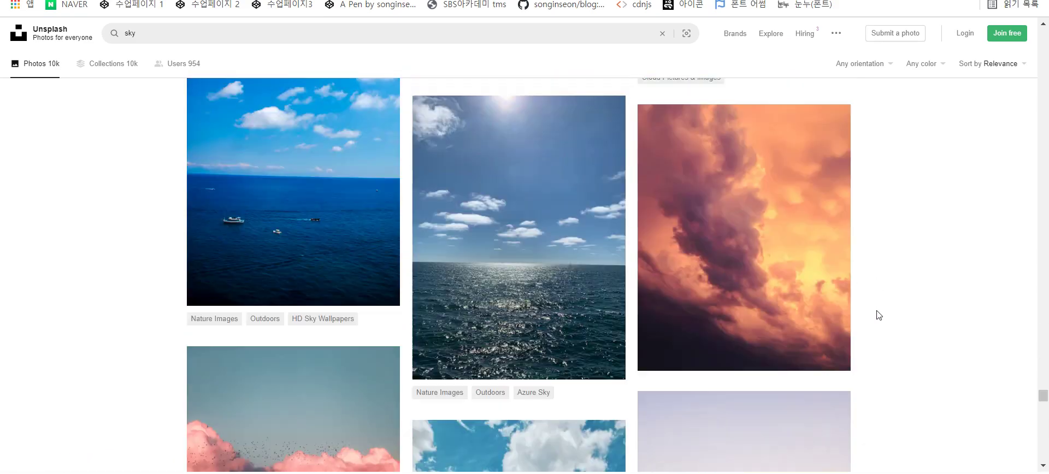
{"action": "scroll", "coordinate": [876, 315], "scroll_direction": "down", "scroll_amount": 4}
{"action": "scroll", "coordinate": [875, 341], "scroll_direction": "down", "scroll_amount": 16}
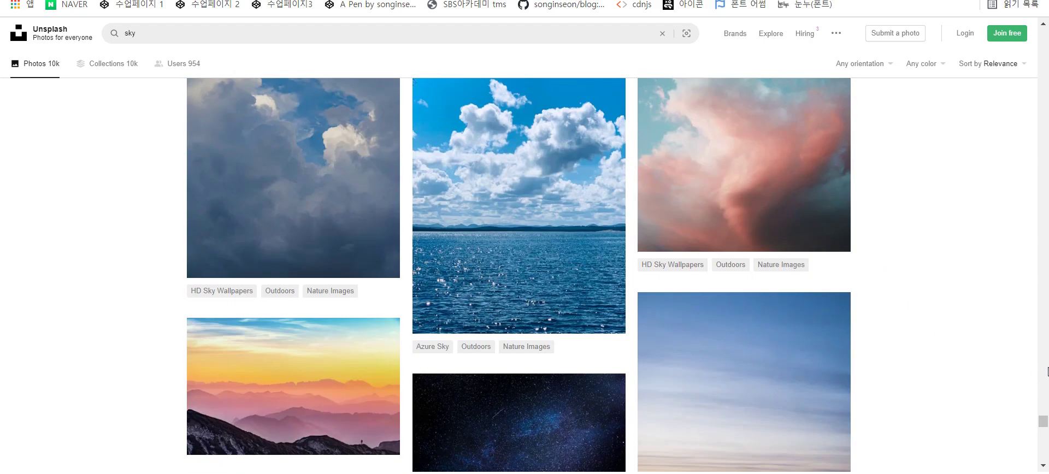
{"action": "scroll", "coordinate": [1044, 423], "scroll_direction": "down", "scroll_amount": 10}
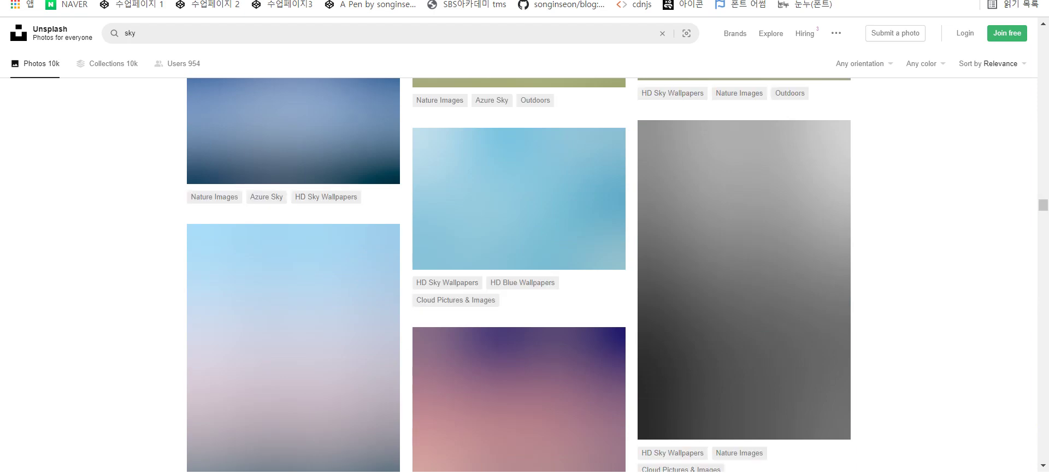
{"action": "scroll", "coordinate": [768, 311], "scroll_direction": "down", "scroll_amount": 3}
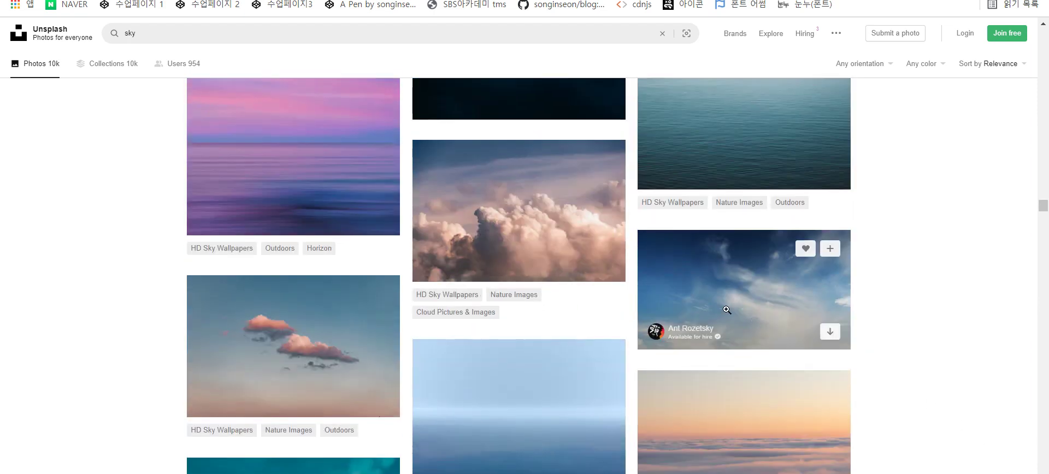
{"action": "scroll", "coordinate": [635, 297], "scroll_direction": "down", "scroll_amount": 3}
{"action": "scroll", "coordinate": [610, 293], "scroll_direction": "down", "scroll_amount": 6}
{"action": "scroll", "coordinate": [557, 295], "scroll_direction": "up", "scroll_amount": 14}
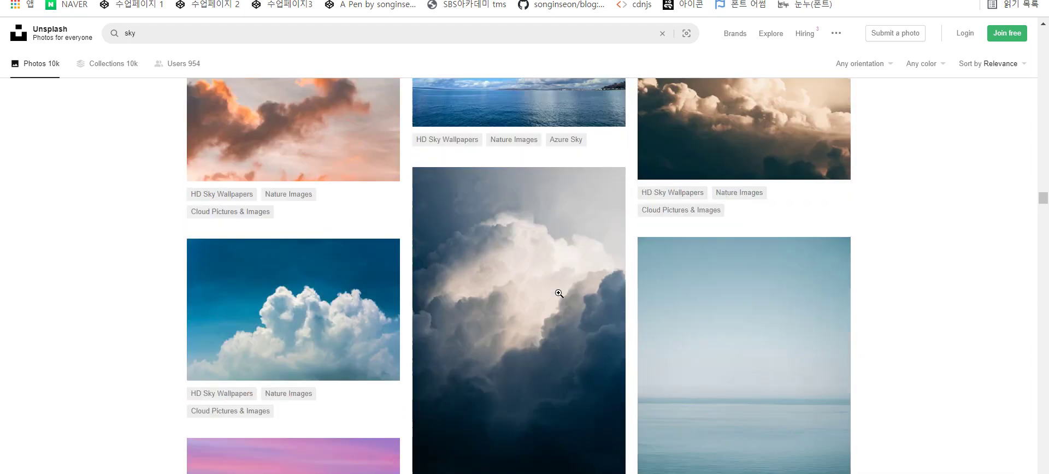
{"action": "scroll", "coordinate": [541, 288], "scroll_direction": "up", "scroll_amount": 10}
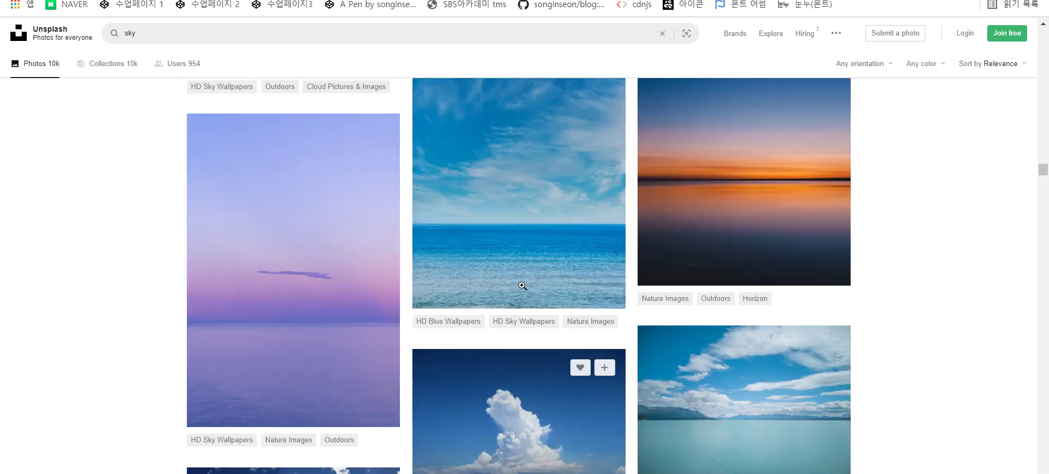
{"action": "scroll", "coordinate": [376, 328], "scroll_direction": "up", "scroll_amount": 1}
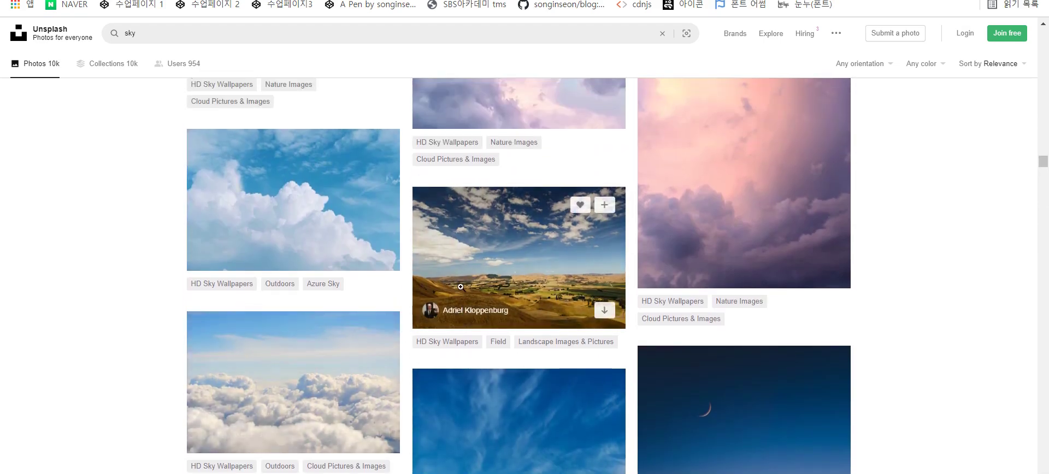
{"action": "scroll", "coordinate": [427, 299], "scroll_direction": "up", "scroll_amount": 2}
{"action": "scroll", "coordinate": [456, 301], "scroll_direction": "down", "scroll_amount": 1}
{"action": "scroll", "coordinate": [485, 305], "scroll_direction": "up", "scroll_amount": 4}
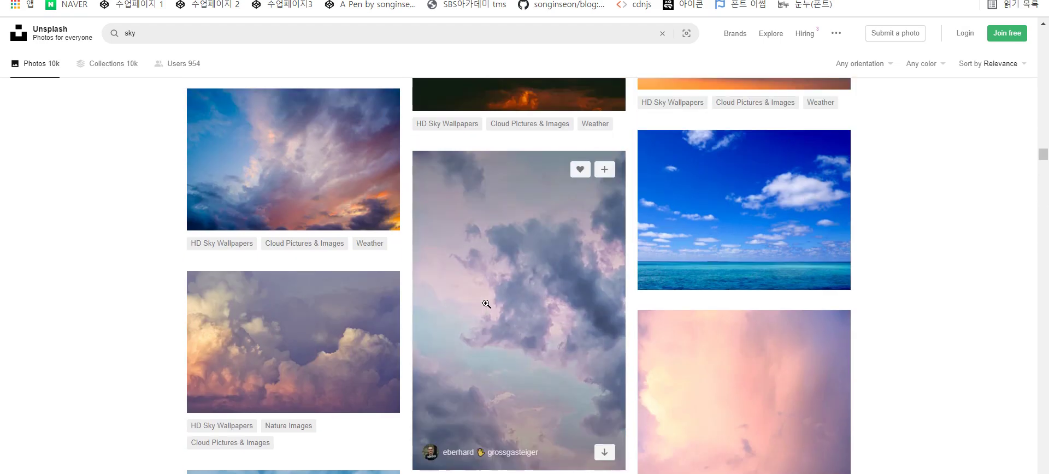
{"action": "scroll", "coordinate": [485, 304], "scroll_direction": "down", "scroll_amount": 8}
{"action": "scroll", "coordinate": [486, 304], "scroll_direction": "down", "scroll_amount": 1}
{"action": "left_click", "coordinate": [295, 251]}
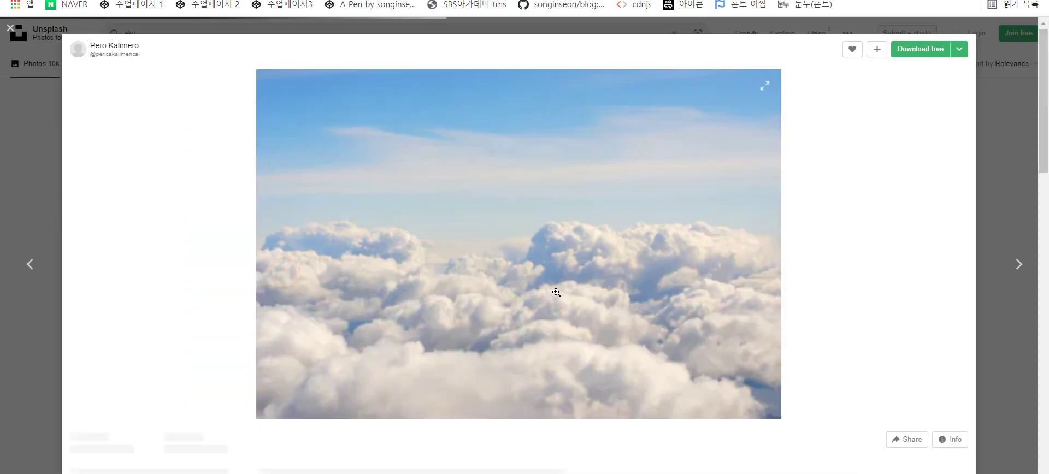
- Try pasting a copy of the opened cloud photo into the blank poster document in Photoshop, and undo the paste
{"action": "right_click", "coordinate": [488, 247]}
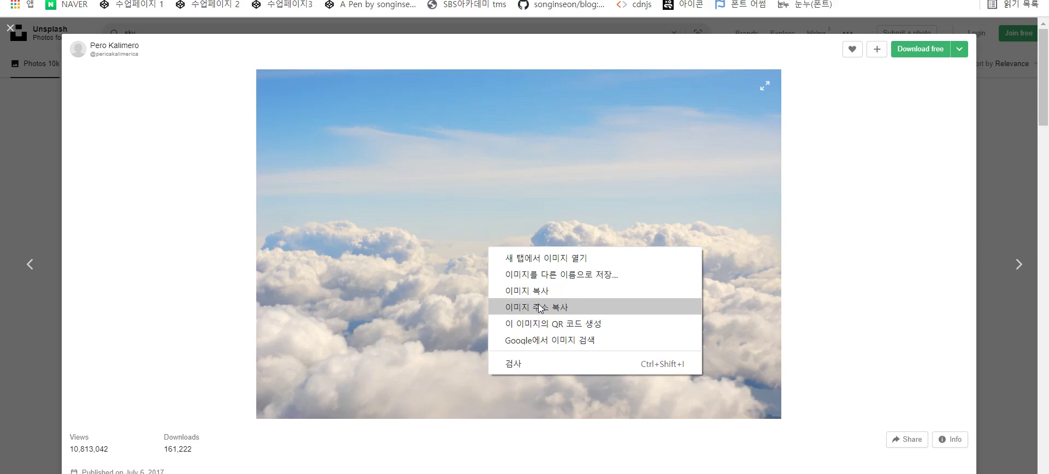
{"action": "left_click", "coordinate": [527, 290]}
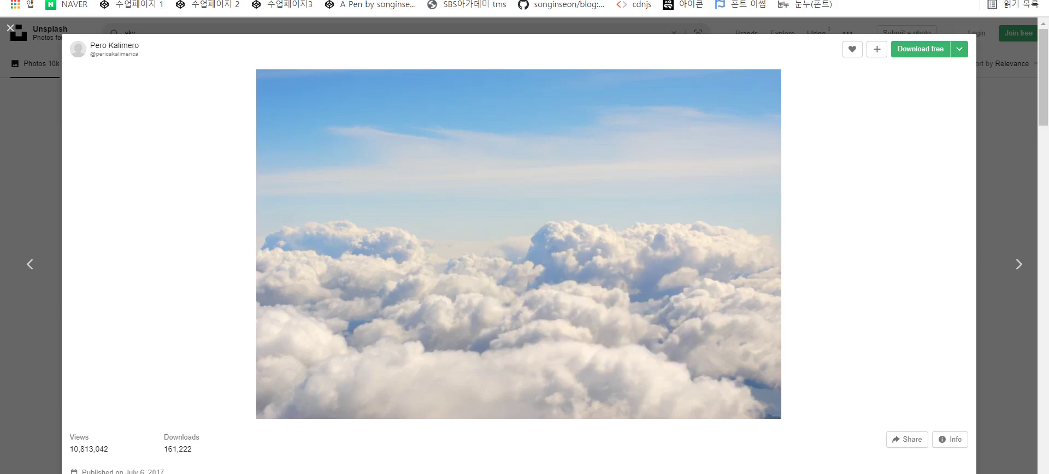
{"action": "key", "text": "alt+Tab"}
{"action": "key", "text": "ctrl+v"}
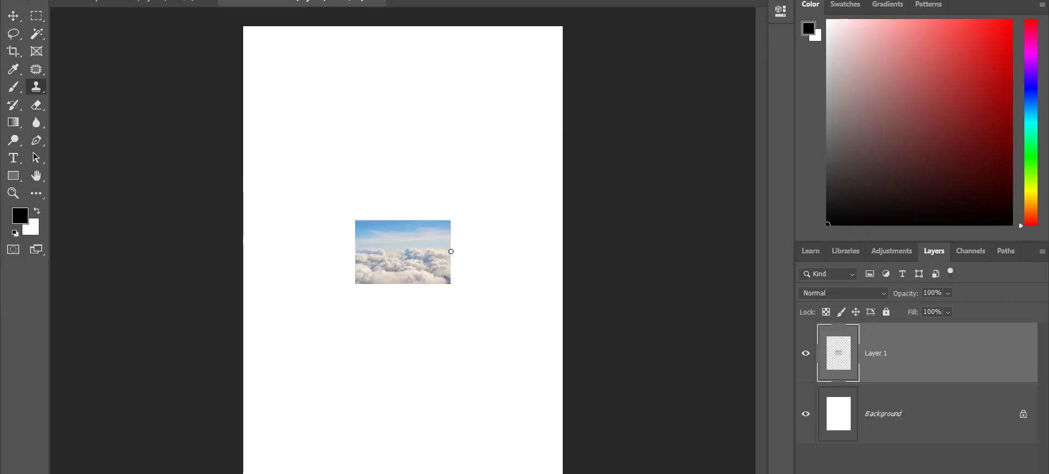
{"action": "key", "text": "ctrl+z"}
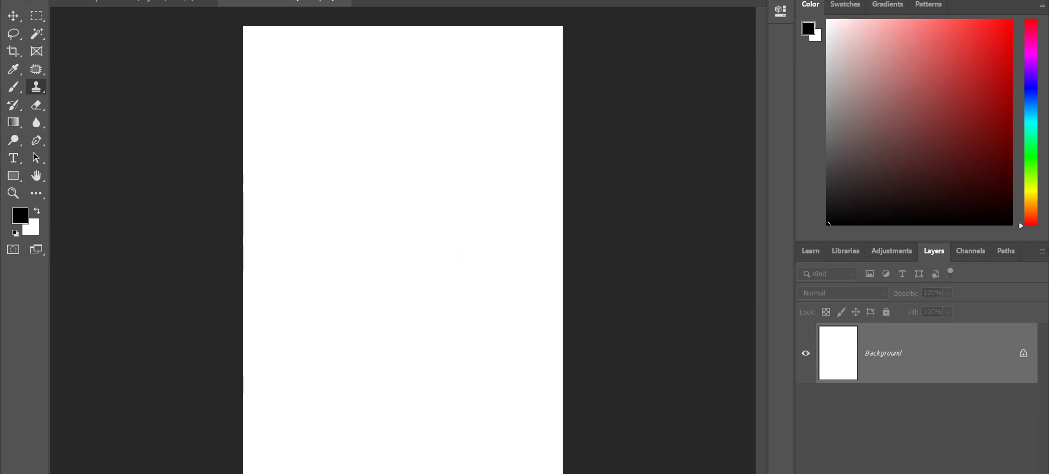
- Return to Unsplash, enlarge the cloud photo, try pasting a copy of that view into the Photoshop poster, and undo it
{"action": "key", "text": "alt+Tab"}
{"action": "right_click", "coordinate": [507, 294]}
{"action": "left_click", "coordinate": [461, 280]}
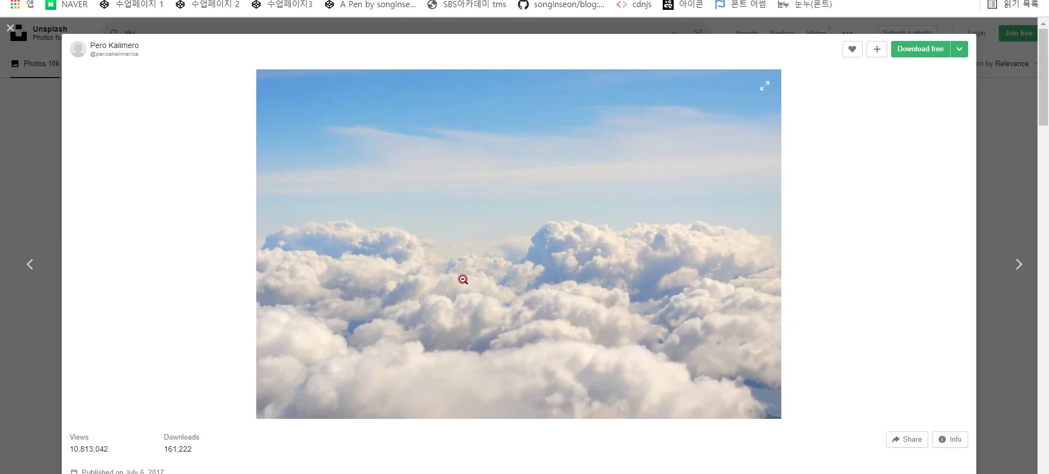
{"action": "left_click", "coordinate": [528, 287]}
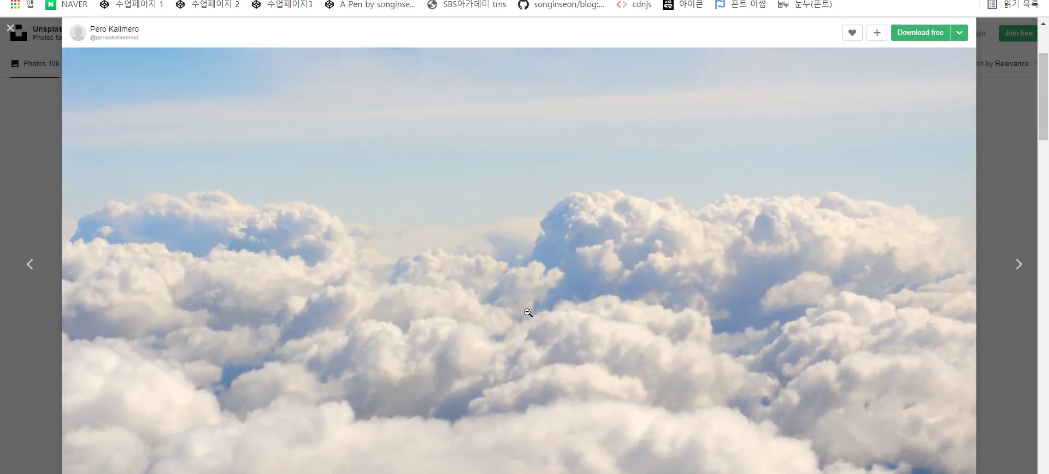
{"action": "right_click", "coordinate": [529, 312]}
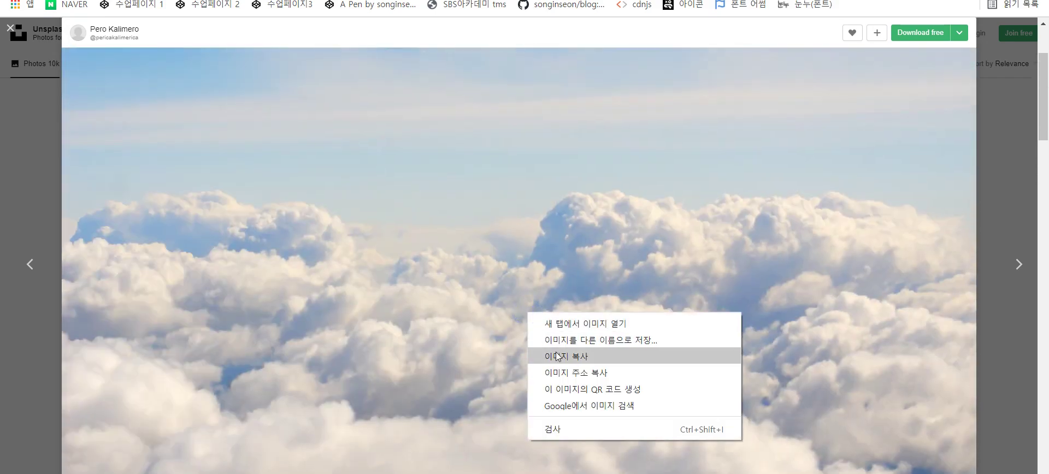
{"action": "left_click", "coordinate": [569, 355]}
{"action": "key", "text": "alt+Tab"}
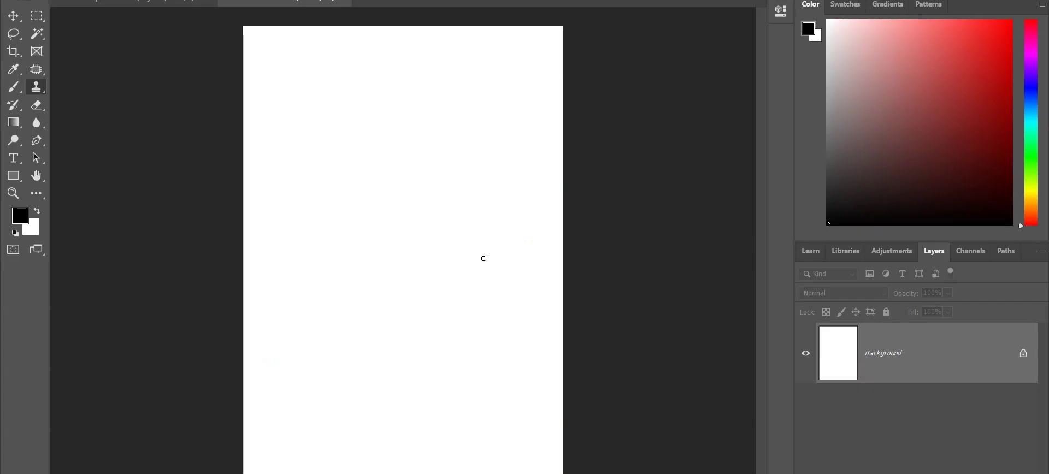
{"action": "key", "text": "ctrl+v"}
{"action": "key", "text": "ctrl+z"}
- Copy the enlarged cloud photo from Unsplash again, try pasting it into the Photoshop poster, and undo the paste
{"action": "key", "text": "alt+Tab"}
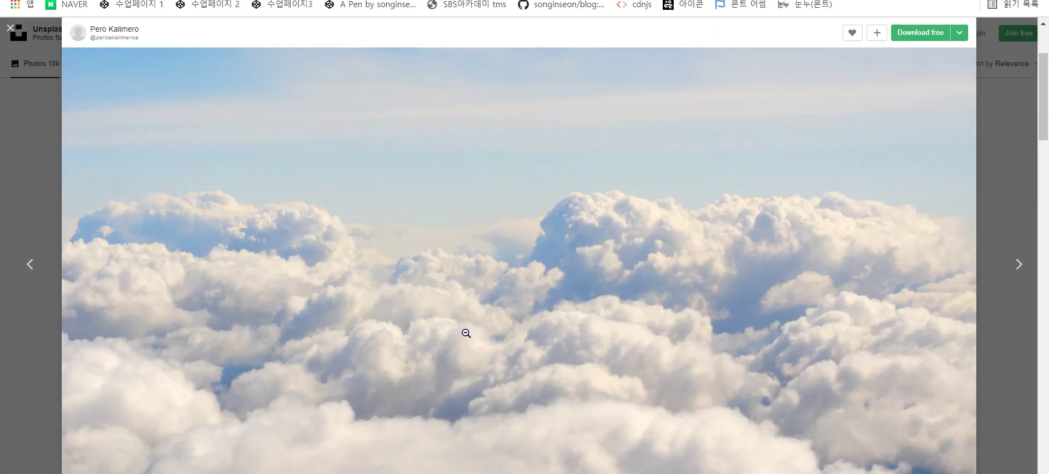
{"action": "right_click", "coordinate": [464, 332]}
{"action": "left_click", "coordinate": [528, 380]}
{"action": "key", "text": "alt+Tab"}
{"action": "key", "text": "ctrl+v"}
{"action": "key", "text": "ctrl+z"}
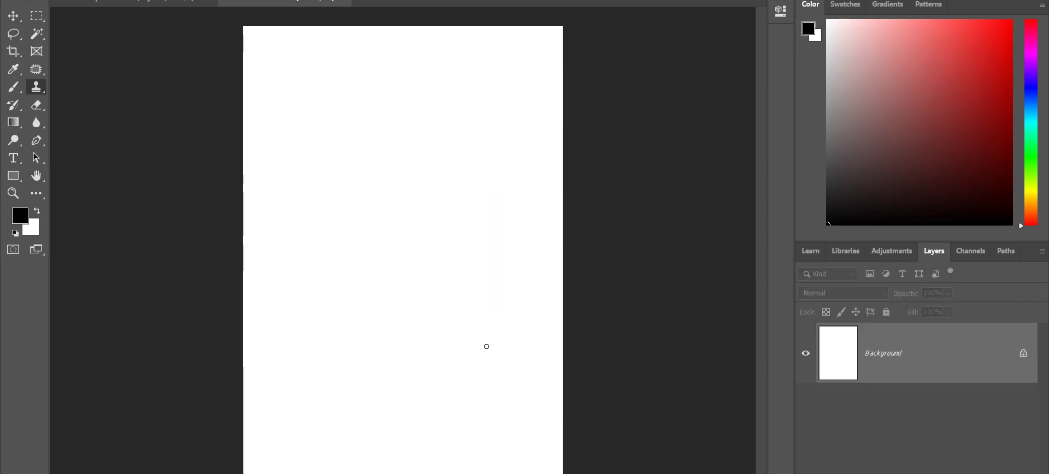
- Shrink the Unsplash cloud photo back to its fitted view, try pasting a copy into the Photoshop poster, and undo it
{"action": "key", "text": "alt+Tab"}
{"action": "right_click", "coordinate": [460, 290]}
{"action": "left_click", "coordinate": [458, 290]}
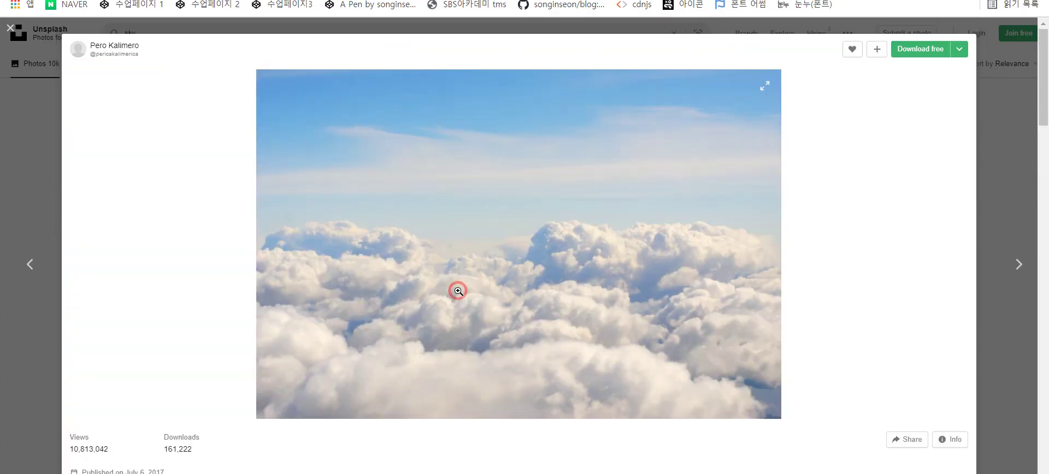
{"action": "right_click", "coordinate": [458, 291]}
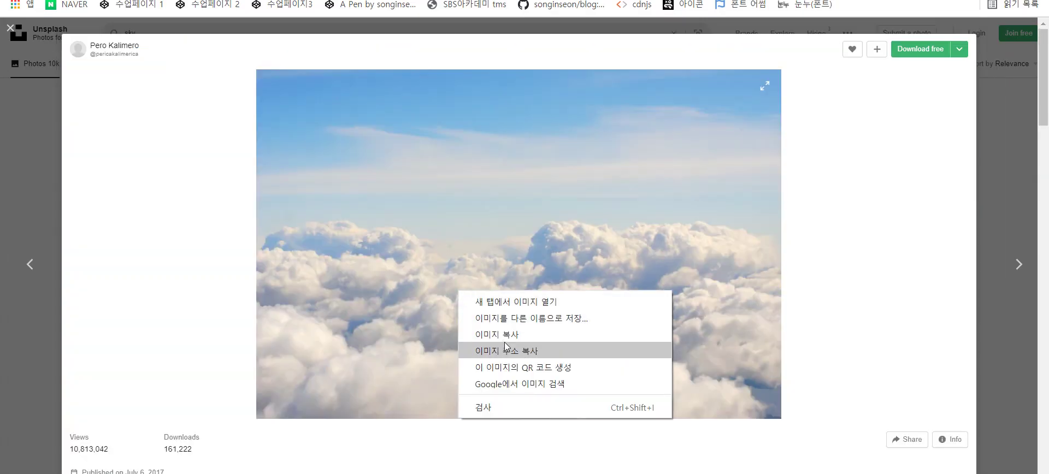
{"action": "left_click", "coordinate": [506, 334]}
{"action": "key", "text": "alt+Tab"}
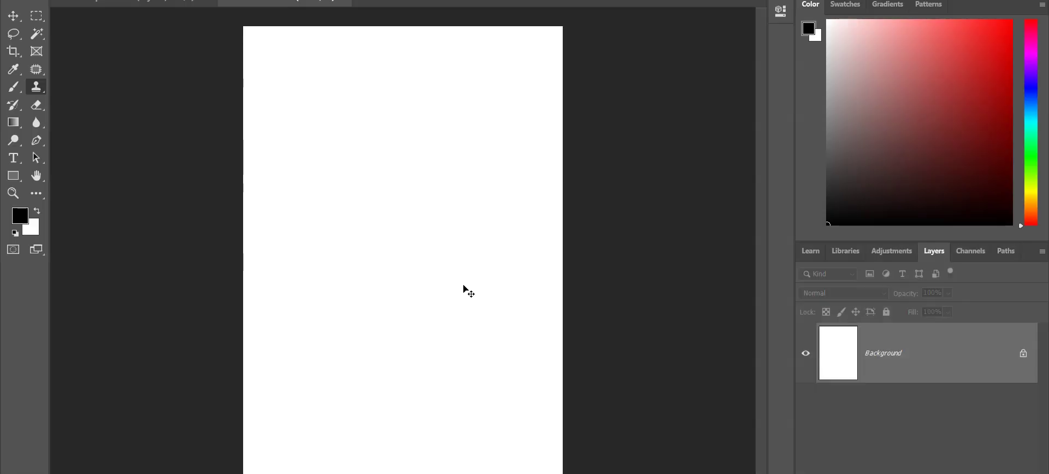
{"action": "key", "text": "ctrl+v"}
{"action": "key", "text": "ctrl+z"}
- Return to Unsplash, expand the cloud photo to its enlarged view, and raise the browser page zoom to 100%
{"action": "key", "text": "alt+Tab"}
{"action": "left_click", "coordinate": [467, 279]}
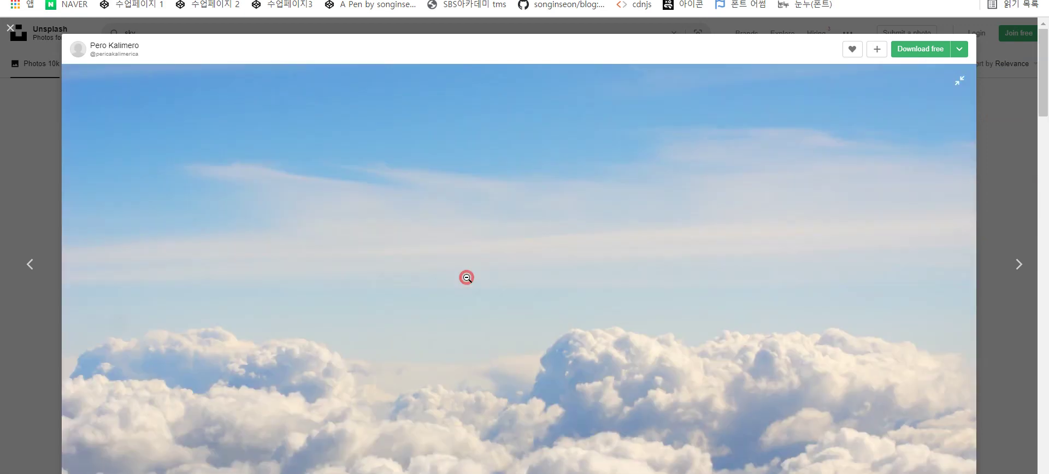
{"action": "left_click", "coordinate": [466, 277]}
{"action": "left_click", "coordinate": [510, 268]}
{"action": "left_click", "coordinate": [959, 83]}
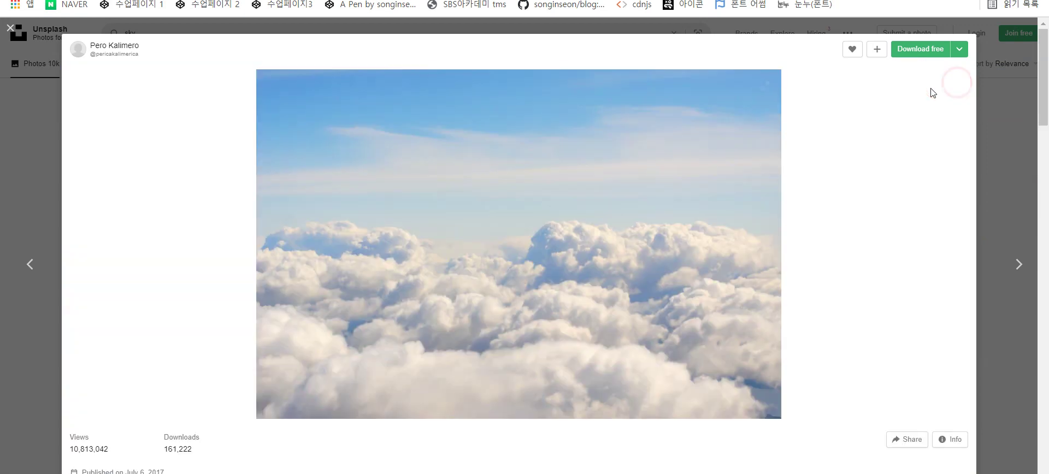
{"action": "left_click", "coordinate": [774, 81]}
{"action": "key", "text": "ctrl+plus"}
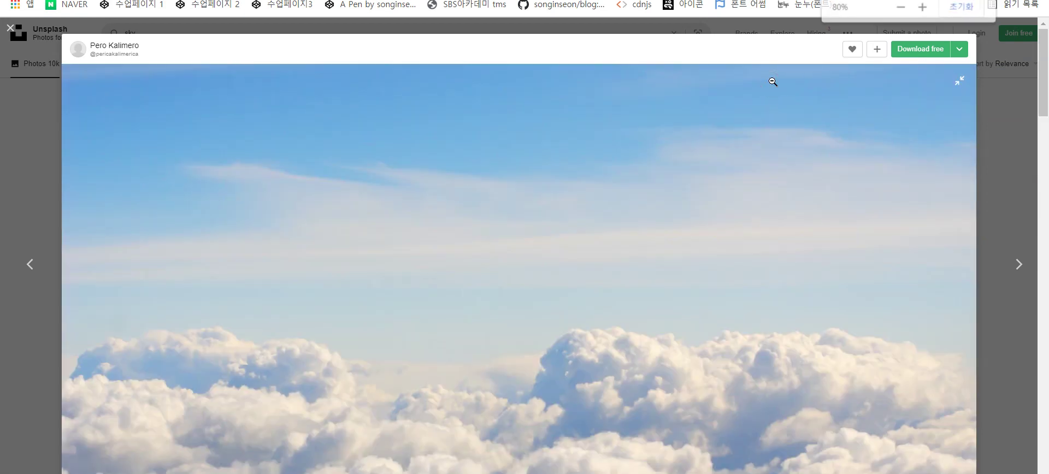
{"action": "key", "text": "ctrl+plus"}
{"action": "key", "text": "ctrl+plus"}
{"action": "key", "text": "ctrl+plus"}
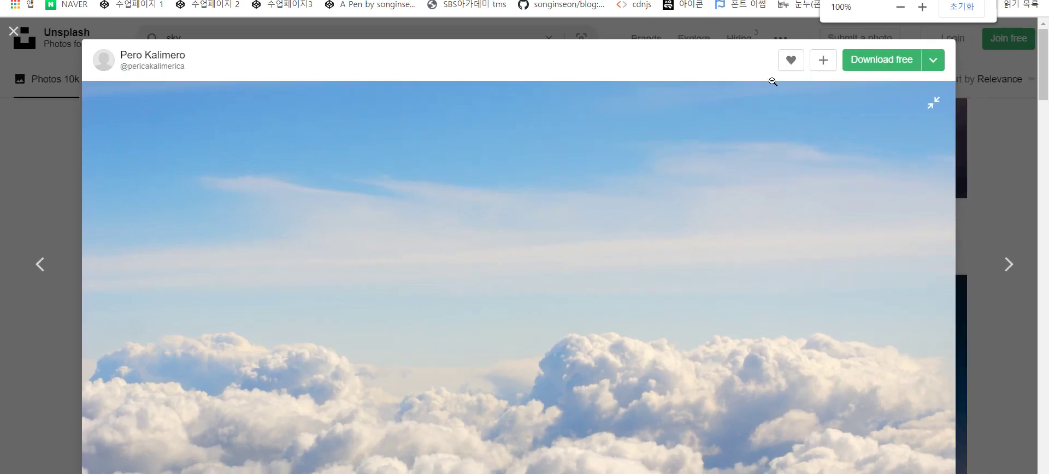
- Copy the enlarged cloud photo from Unsplash and paste it as a new layer into the Photoshop poster document
{"action": "scroll", "coordinate": [637, 229], "scroll_direction": "down", "scroll_amount": 5}
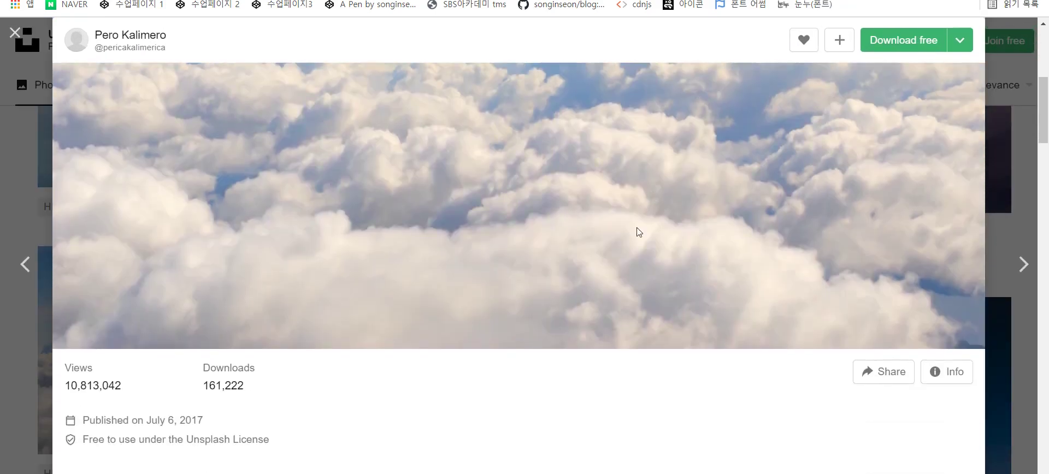
{"action": "scroll", "coordinate": [583, 274], "scroll_direction": "up", "scroll_amount": 3}
{"action": "right_click", "coordinate": [569, 295]}
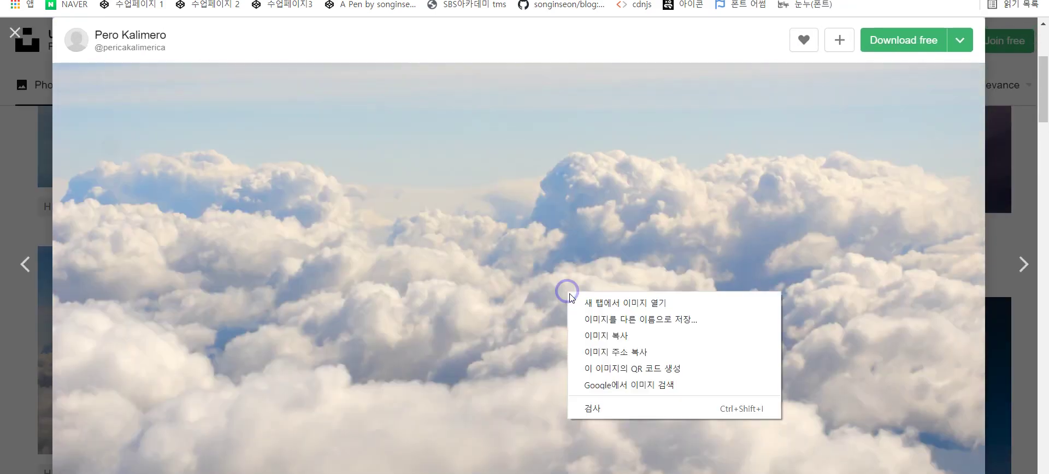
{"action": "left_click", "coordinate": [617, 337]}
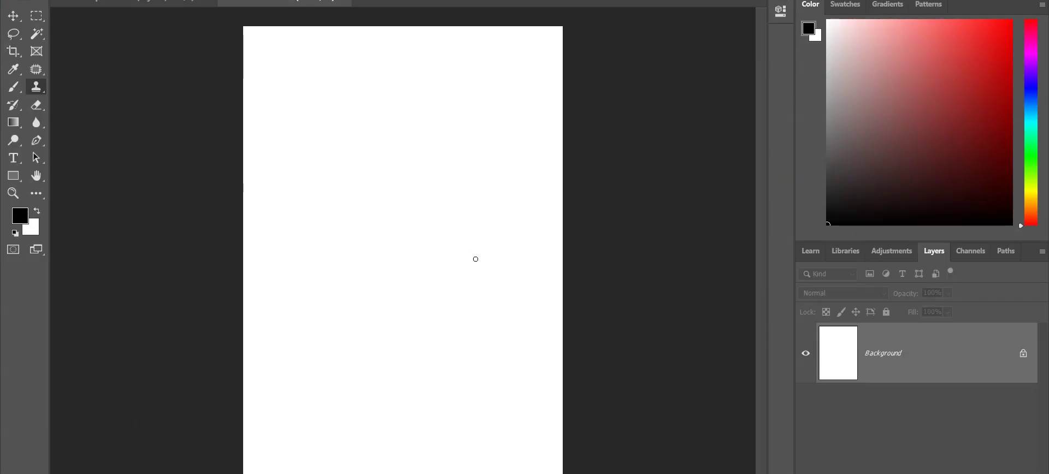
{"action": "right_click", "coordinate": [476, 258]}
{"action": "right_click", "coordinate": [421, 245]}
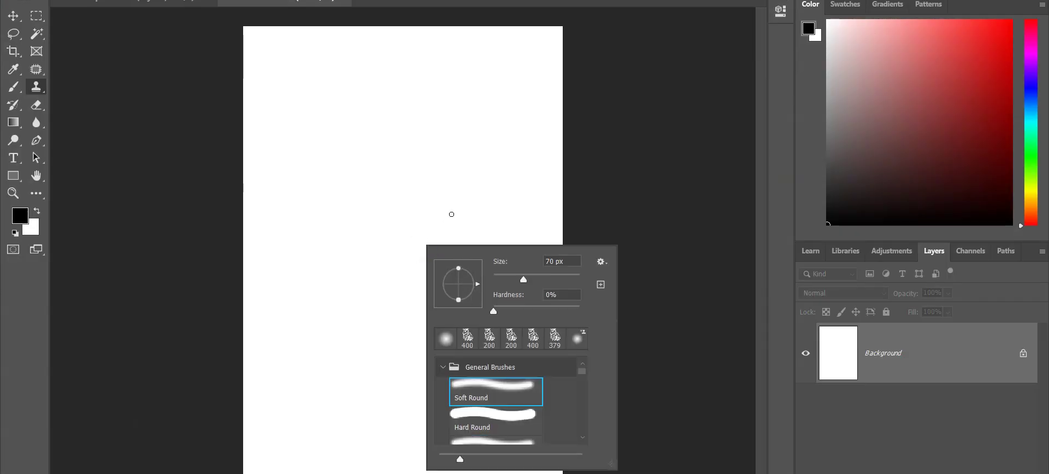
{"action": "key", "text": "Escape"}
{"action": "key", "text": "ctrl+v"}
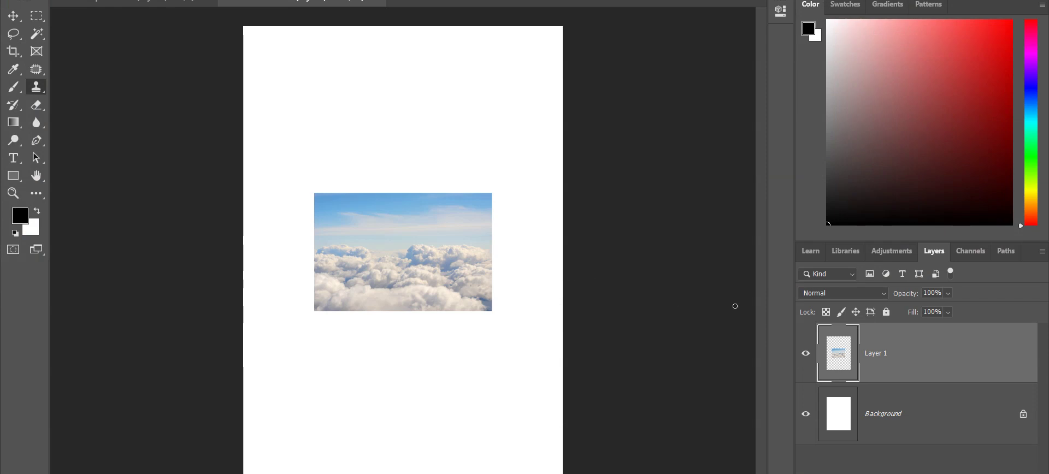
- Enlarge the cloud photo layer to nearly the poster's width and place it over the lower half, undoing the accidental rotation
{"action": "key", "text": "ctrl+t"}
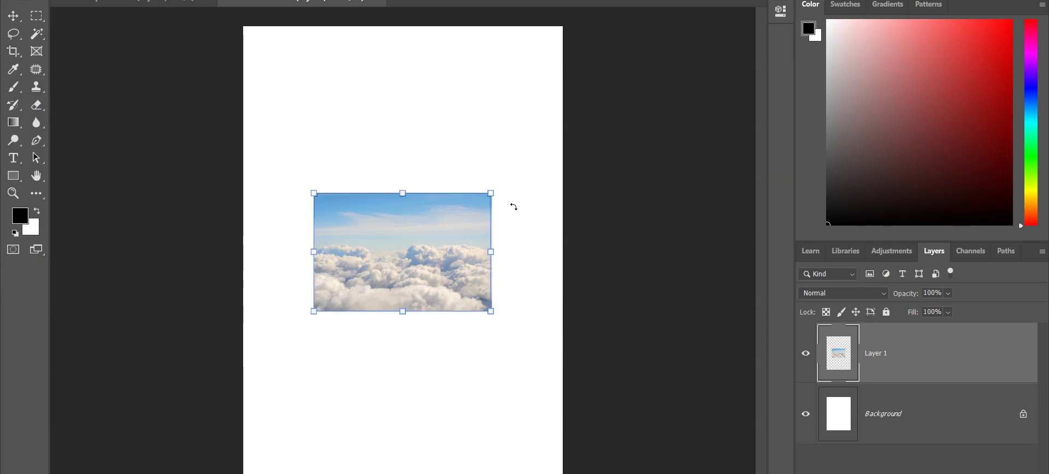
{"action": "left_click_drag", "start_coordinate": [491, 193], "coordinate": [630, 101]}
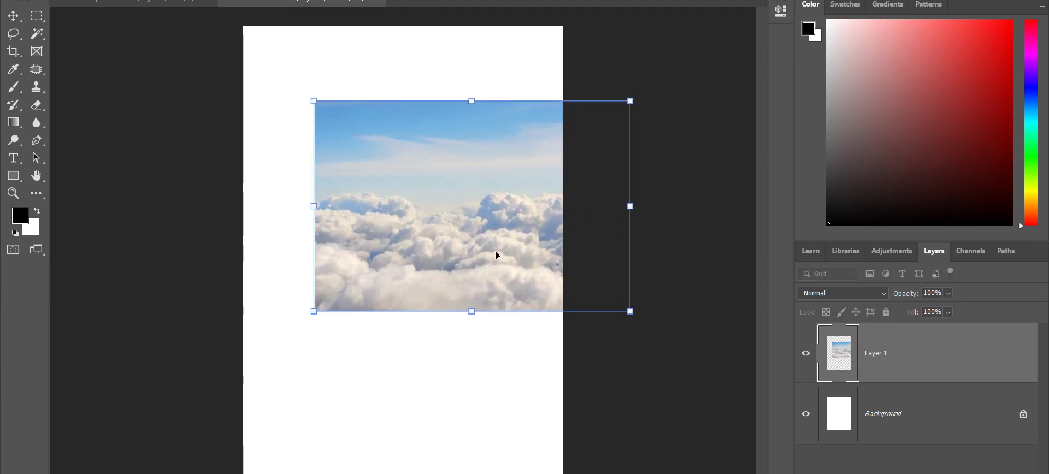
{"action": "left_click_drag", "start_coordinate": [496, 255], "coordinate": [427, 422]}
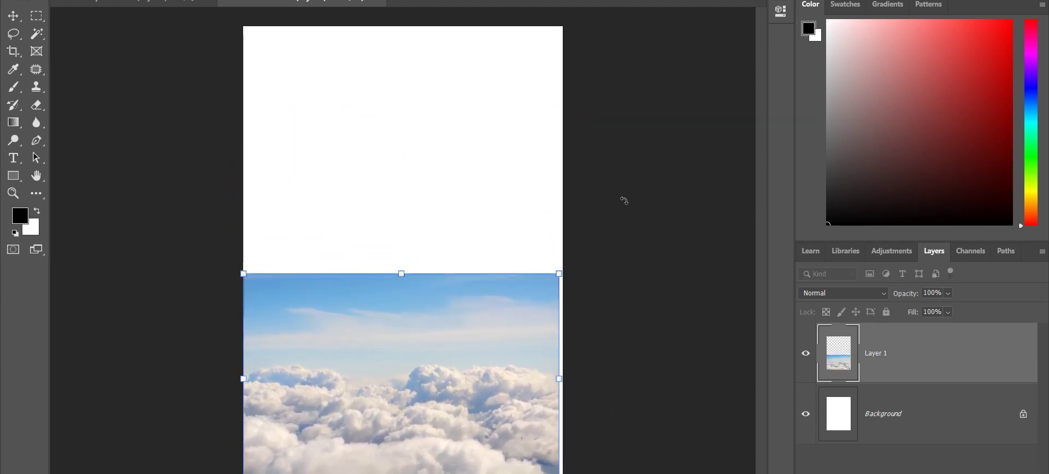
{"action": "left_click_drag", "start_coordinate": [637, 472], "coordinate": [634, 473]}
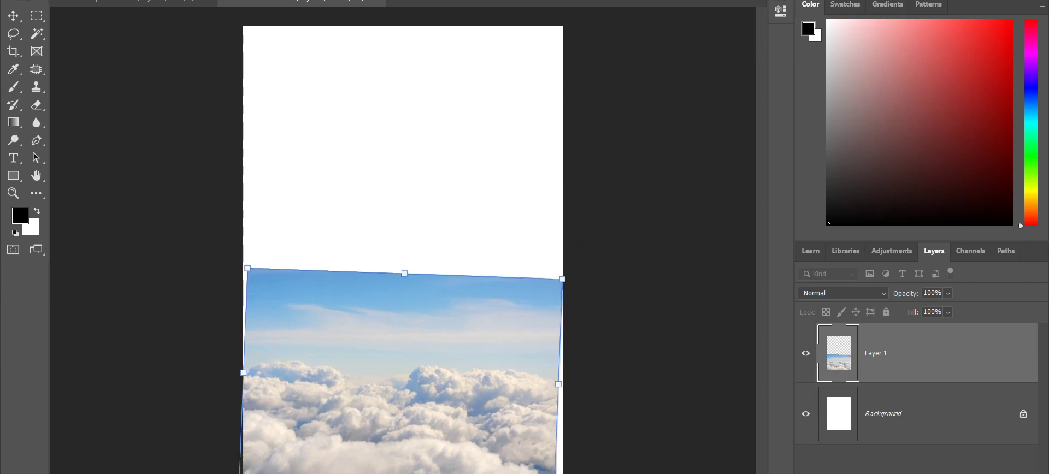
{"action": "key", "text": "ctrl+z"}
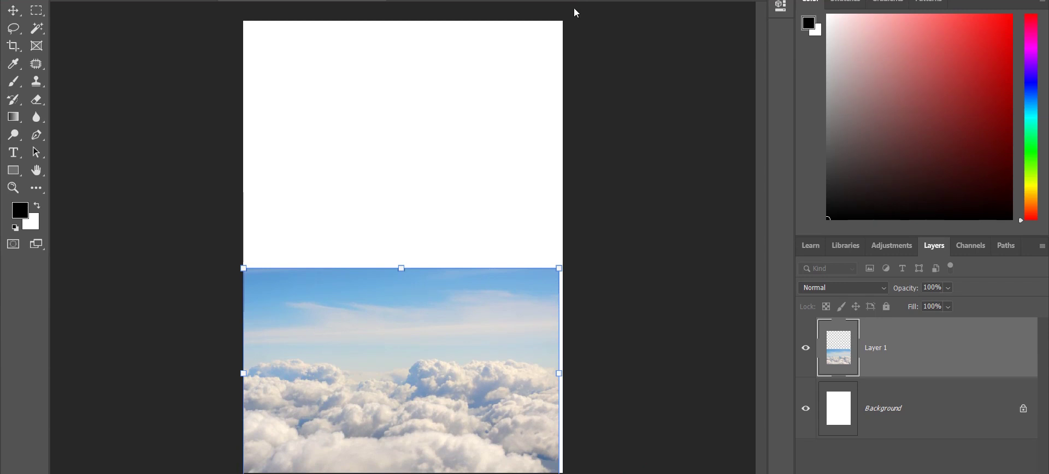
{"action": "left_click", "coordinate": [627, 176]}
{"action": "key", "text": "Return"}
{"action": "key", "text": "s"}
{"action": "key", "text": "ctrl+plus"}
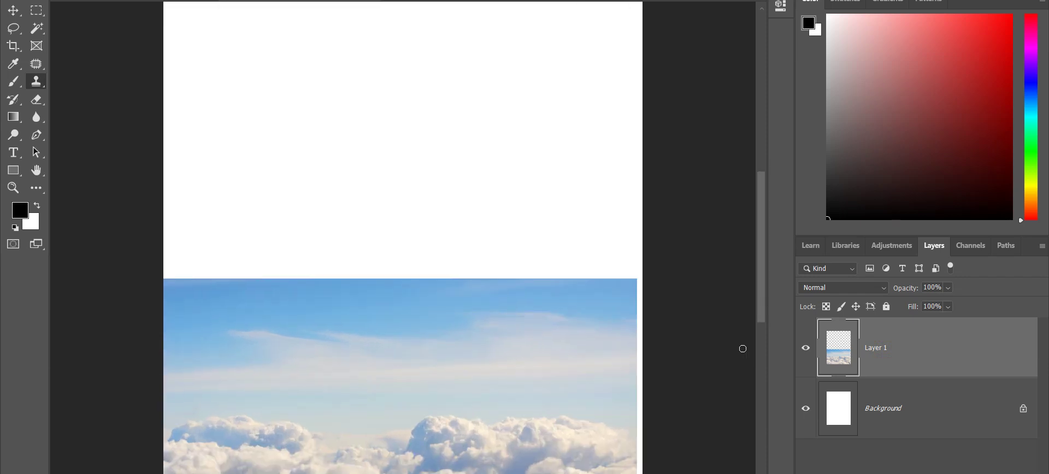
{"action": "left_click_drag", "start_coordinate": [621, 349], "coordinate": [655, 208]}
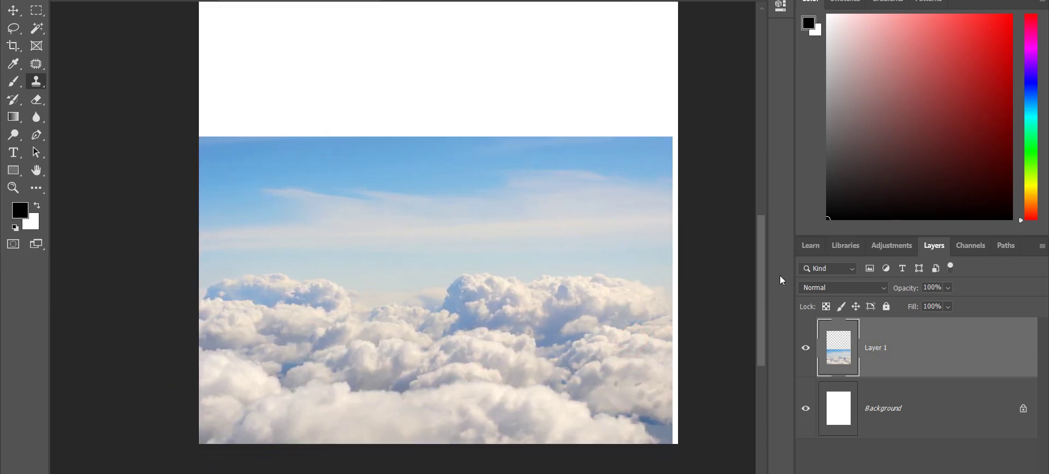
{"action": "key", "text": "ctrl+plus"}
{"action": "left_click", "coordinate": [520, 368]}
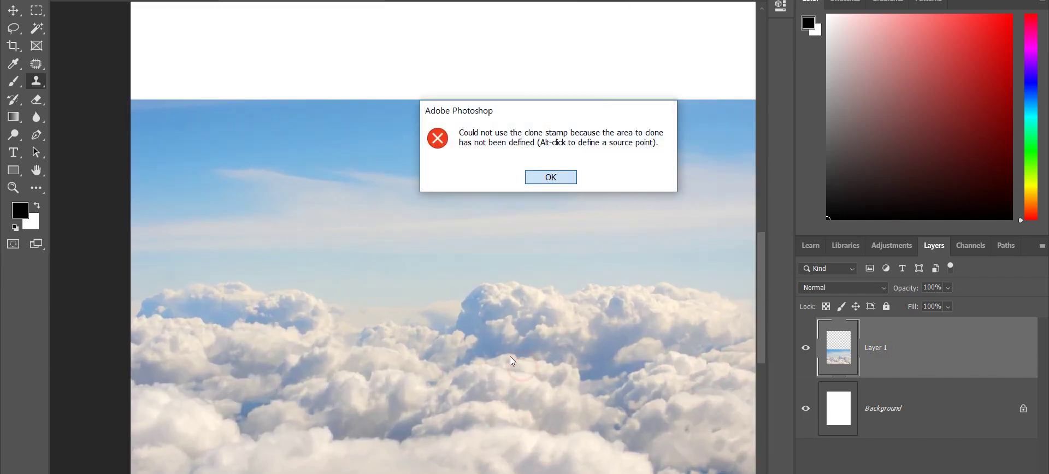
{"action": "left_click", "coordinate": [569, 178]}
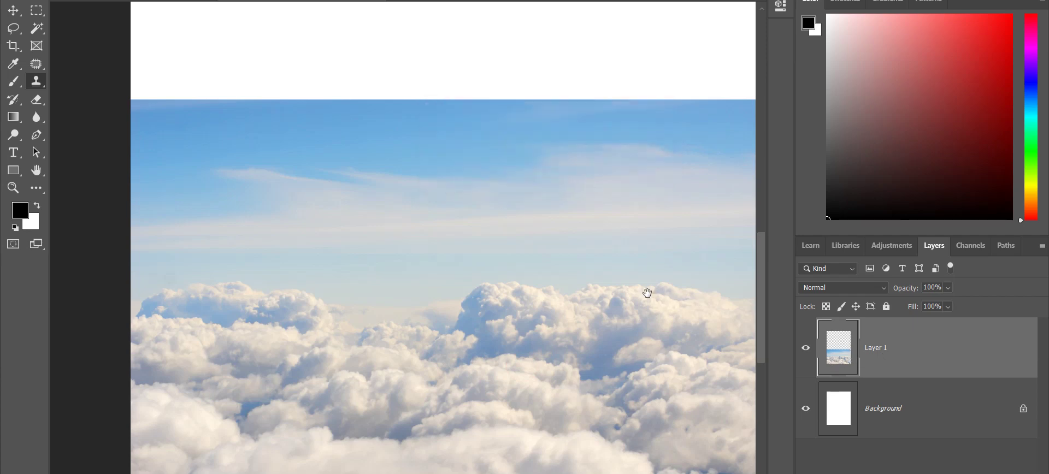
- Scale the cloud photo slightly beyond both side edges of the poster and move it up from the bottom edge
{"action": "left_click_drag", "start_coordinate": [638, 293], "coordinate": [636, 259]}
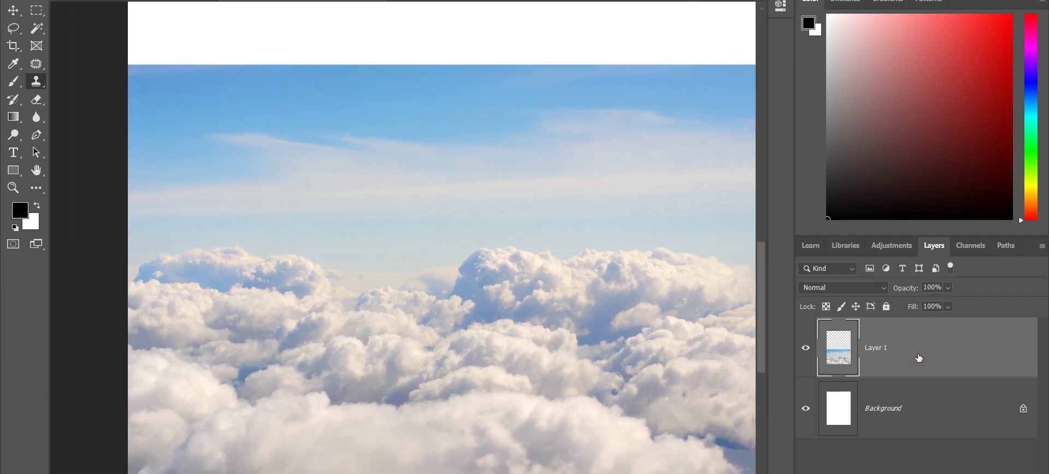
{"action": "key", "text": "ctrl+t"}
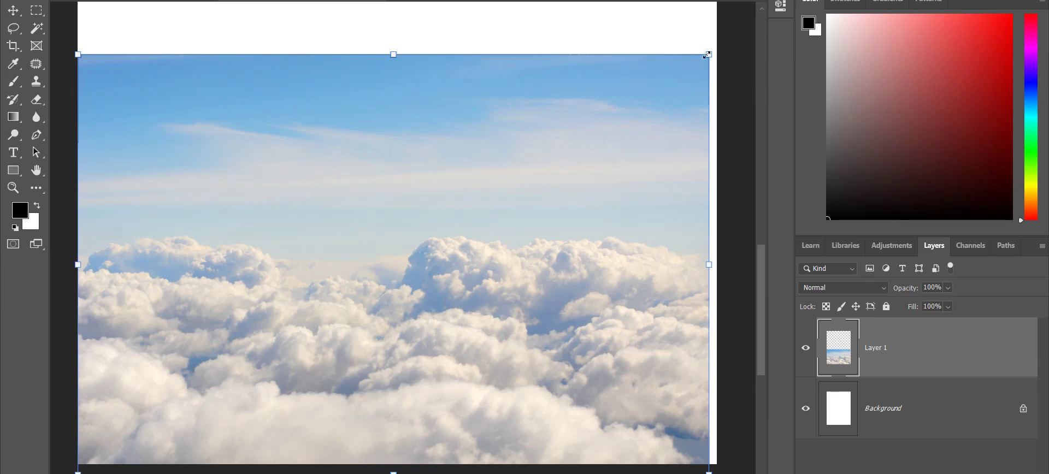
{"action": "left_click_drag", "start_coordinate": [708, 55], "coordinate": [732, 41]}
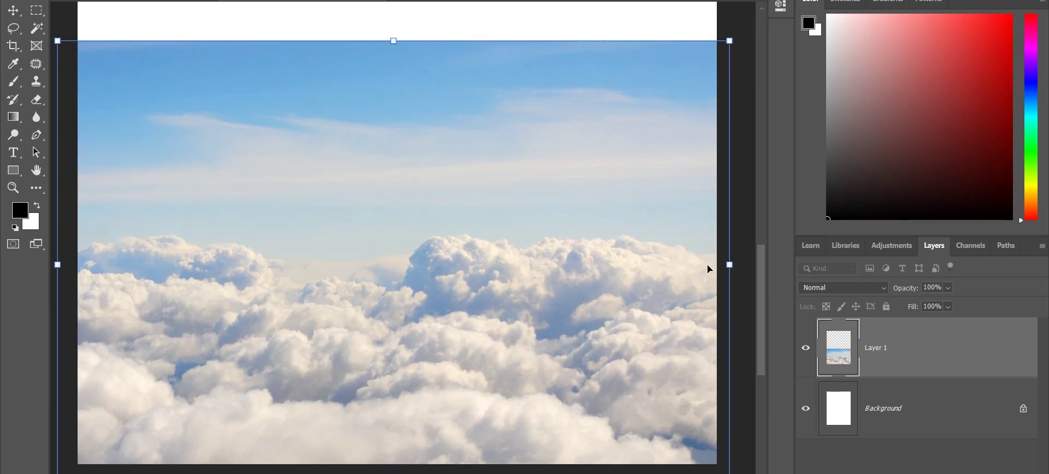
{"action": "left_click", "coordinate": [615, 24]}
{"action": "left_click_drag", "start_coordinate": [455, 310], "coordinate": [682, 315]}
{"action": "scroll", "coordinate": [683, 315], "scroll_direction": "up", "scroll_amount": 5}
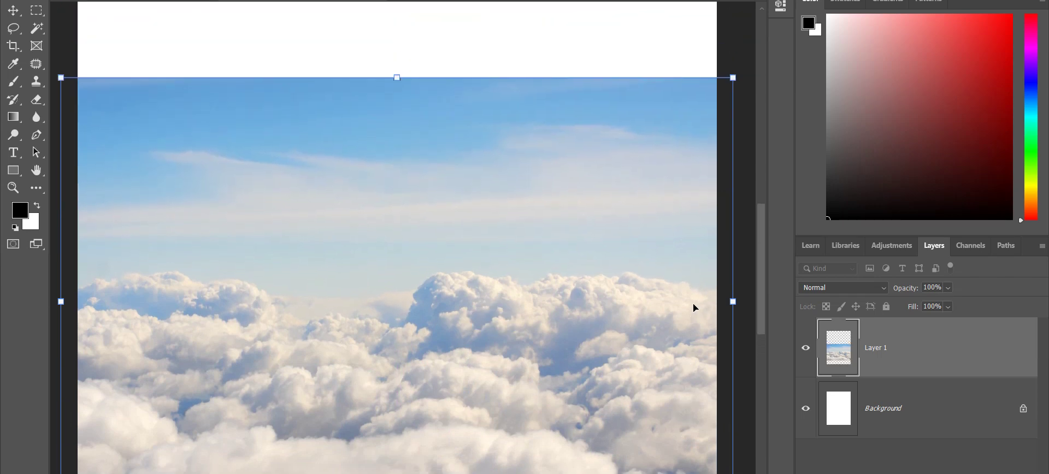
{"action": "left_click", "coordinate": [553, 100]}
{"action": "key", "text": "Return"}
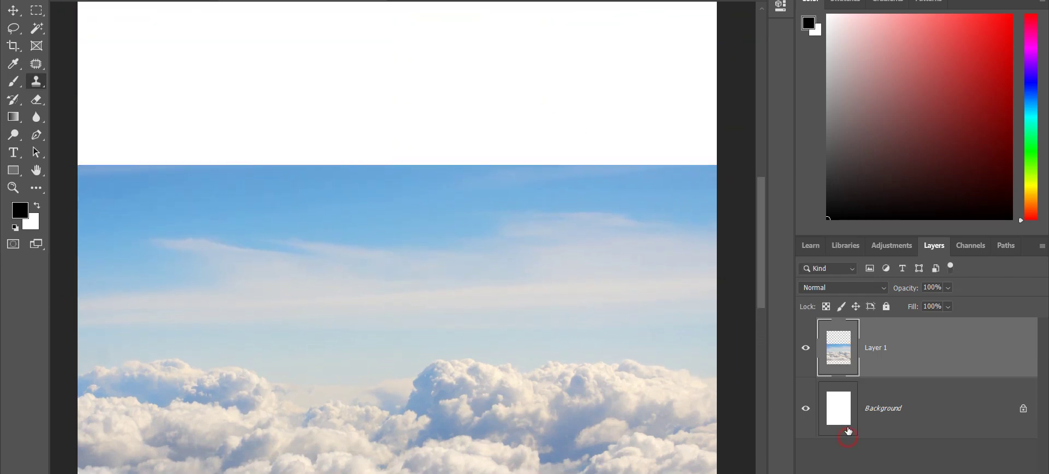
- Select the Background layer, check the reference whale poster, and choose a light blue foreground color
{"action": "left_click", "coordinate": [838, 412]}
{"action": "left_click", "coordinate": [1031, 95]}
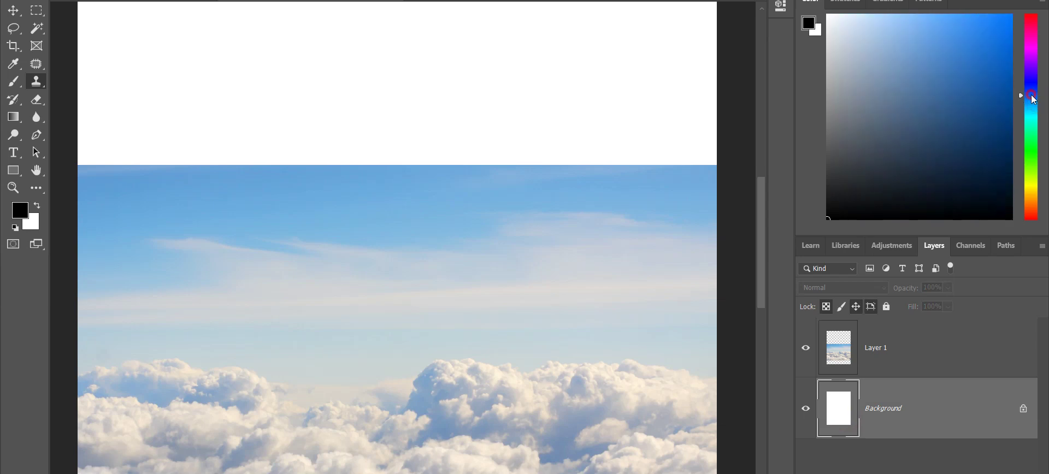
{"action": "mouse_move", "coordinate": [996, 114]}
{"action": "left_mouse_down"}
{"action": "mouse_move", "coordinate": [983, 144]}
{"action": "mouse_move", "coordinate": [999, 168]}
{"action": "left_mouse_up"}
{"action": "key", "text": "alt+Tab"}
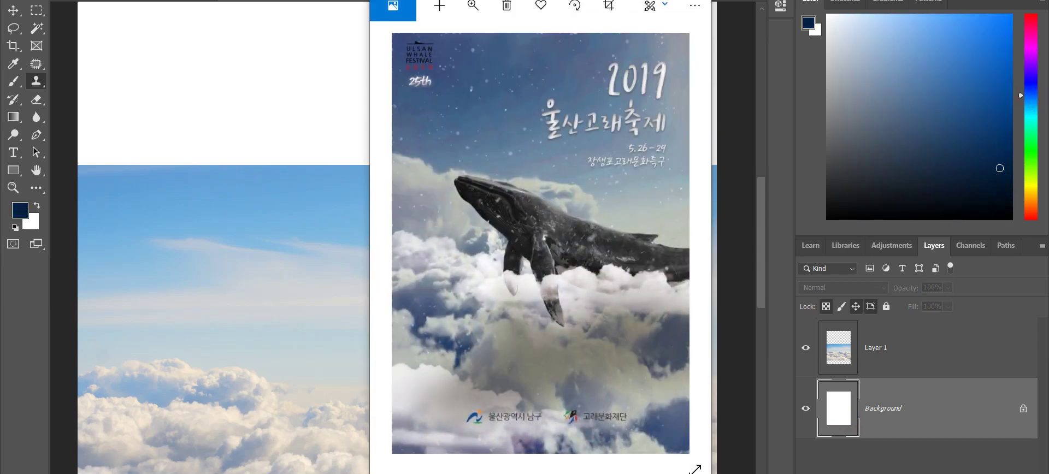
{"action": "key", "text": "alt+Tab"}
{"action": "mouse_move", "coordinate": [948, 70]}
{"action": "left_mouse_down"}
{"action": "mouse_move", "coordinate": [890, 28]}
{"action": "mouse_move", "coordinate": [911, 22]}
{"action": "mouse_move", "coordinate": [924, 67]}
{"action": "mouse_move", "coordinate": [910, 23]}
{"action": "left_mouse_up"}
- Hide the cloud photo layer, brighten the light blue foreground color, and fill the Background layer with it
{"action": "left_click", "coordinate": [808, 351]}
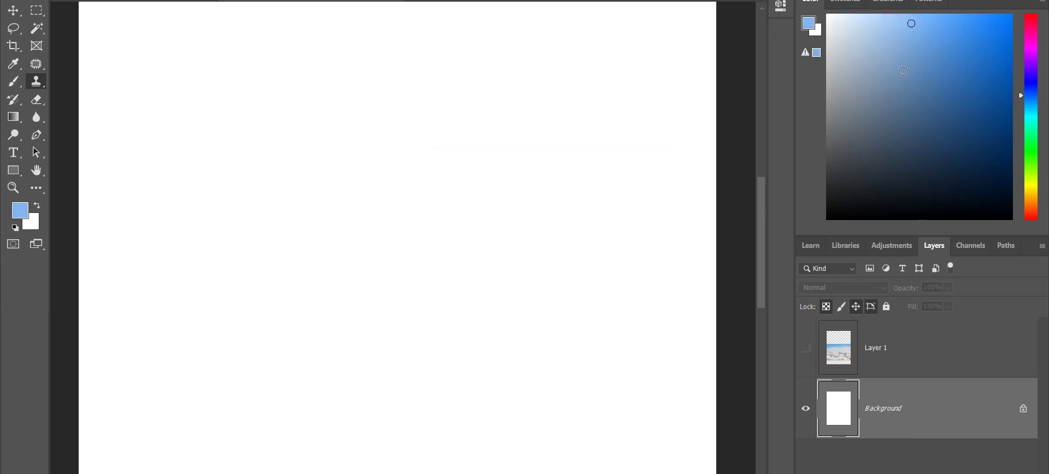
{"action": "key", "text": "ctrl+minus"}
{"action": "key", "text": "ctrl+minus"}
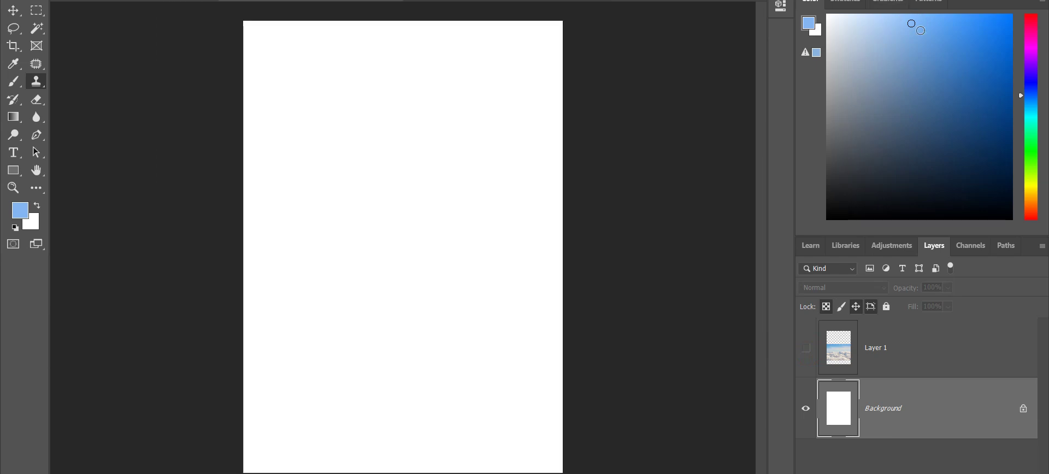
{"action": "mouse_move", "coordinate": [916, 28]}
{"action": "left_mouse_down"}
{"action": "mouse_move", "coordinate": [927, 28]}
{"action": "mouse_move", "coordinate": [910, 16]}
{"action": "left_mouse_up"}
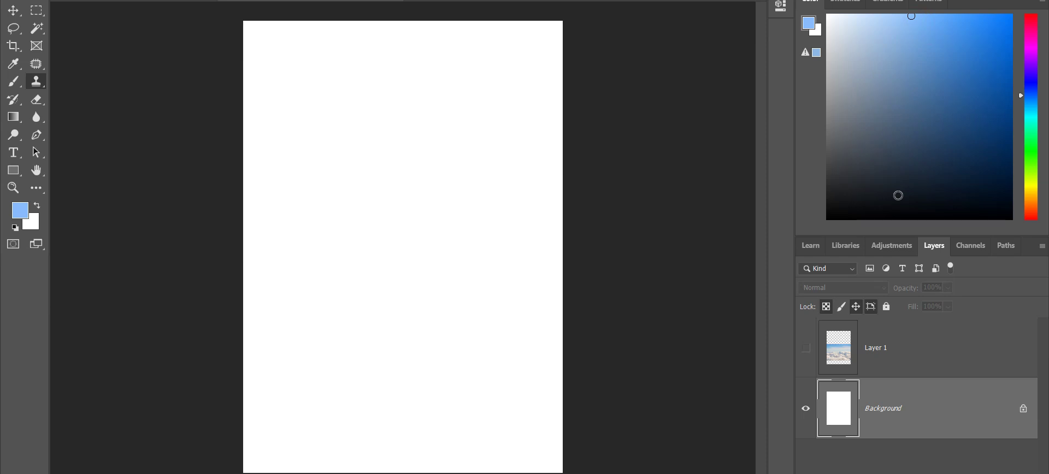
{"action": "key", "text": "alt+BackSpace"}
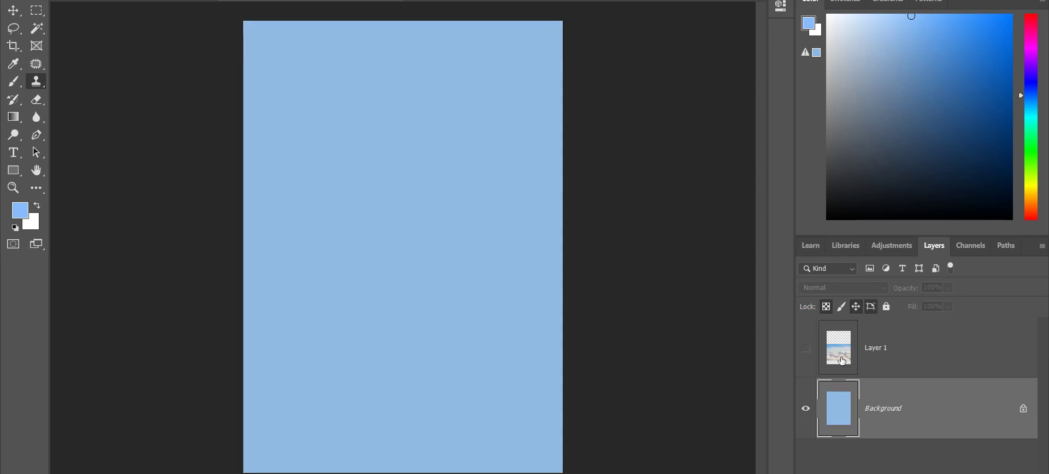
- Select the cloud photo layer and show it again over the blue background
{"action": "left_click", "coordinate": [848, 357]}
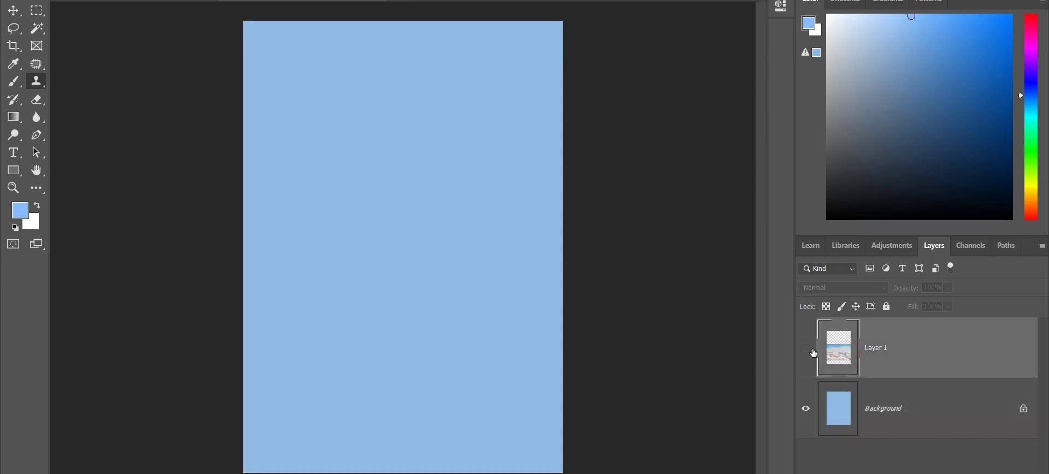
{"action": "left_click", "coordinate": [811, 351]}
{"action": "left_click", "coordinate": [485, 369]}
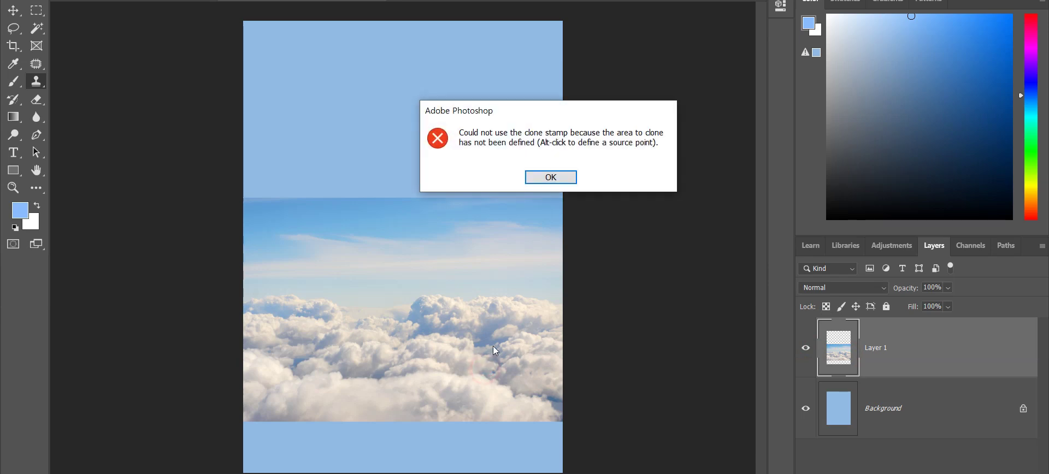
{"action": "left_click", "coordinate": [546, 175]}
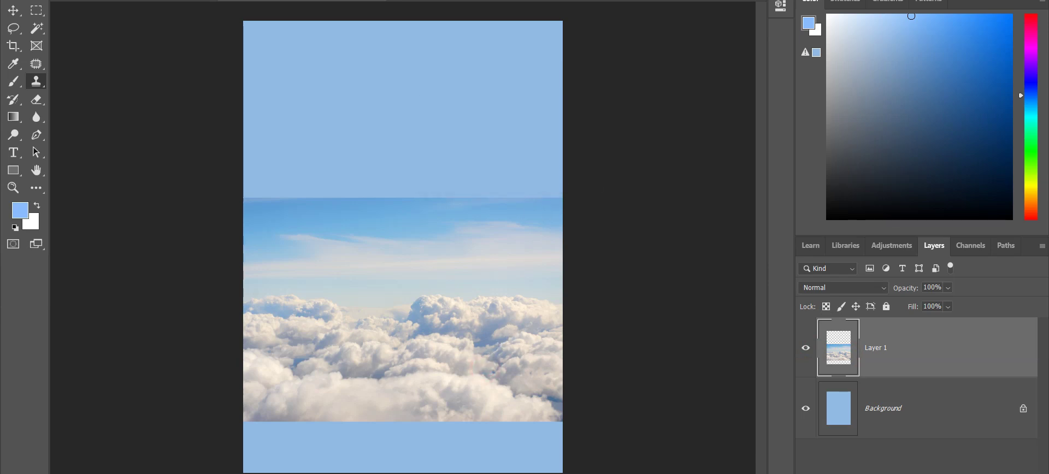
{"action": "mouse_move", "coordinate": [555, 473]}
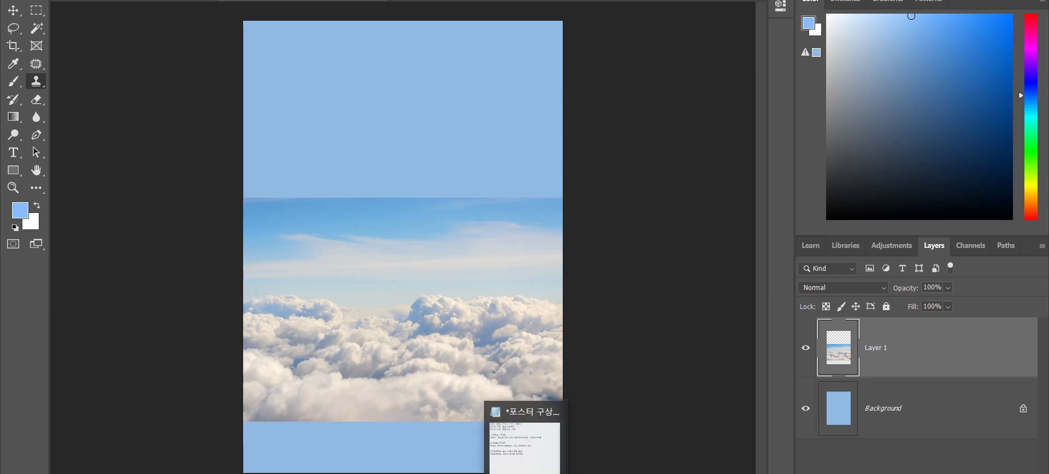
- Switch to the browser showing the Unsplash cloud photo, view it zoomed out at 25%, and close the enlarged photo
{"action": "left_click", "coordinate": [402, 473]}
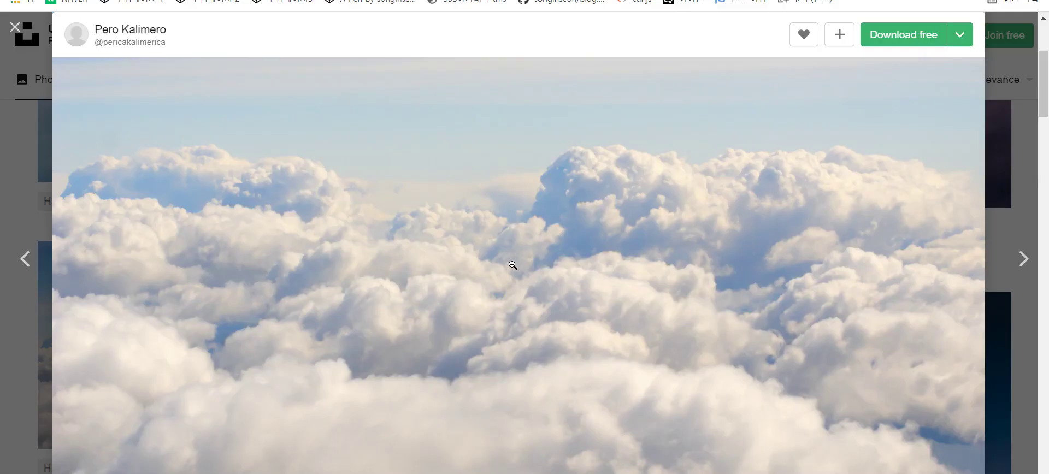
{"action": "key", "text": "ctrl+minus"}
{"action": "key", "text": "ctrl+minus"}
{"action": "key", "text": "ctrl+minus"}
{"action": "key", "text": "ctrl+minus"}
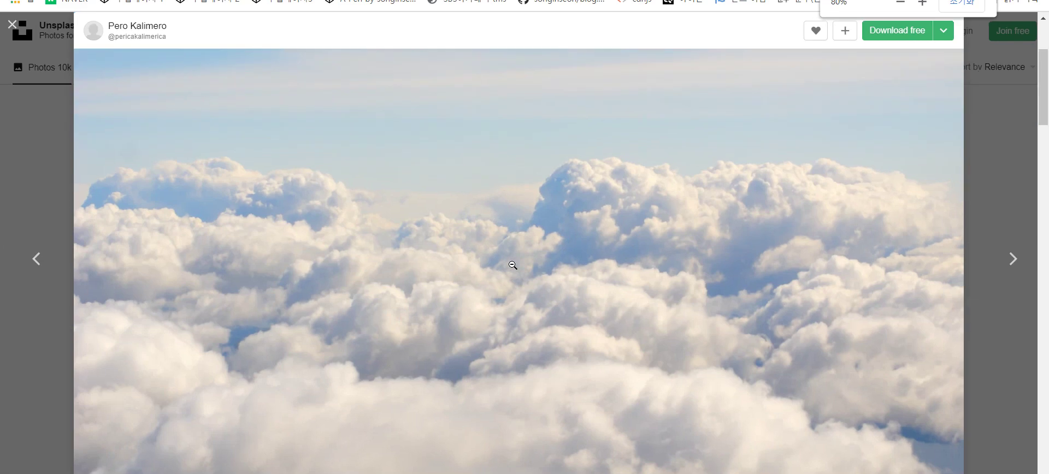
{"action": "key", "text": "ctrl+minus"}
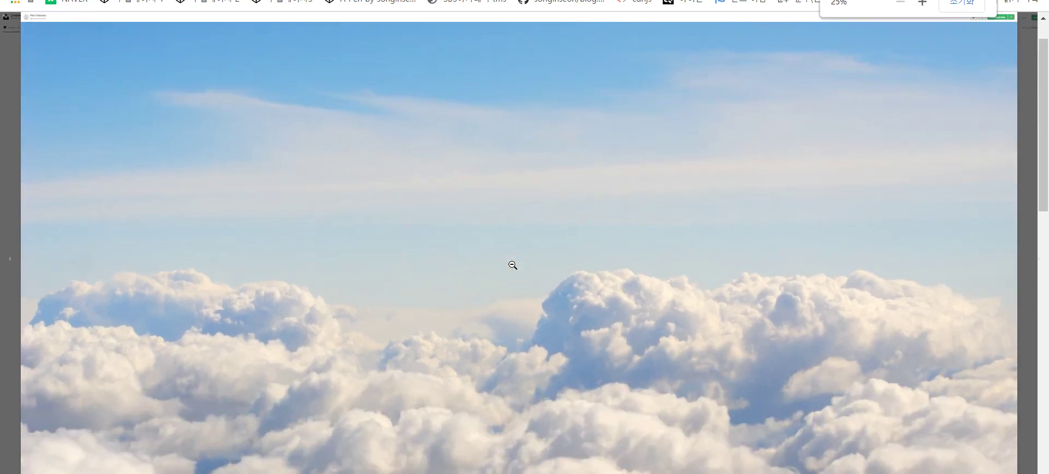
{"action": "left_click", "coordinate": [513, 265]}
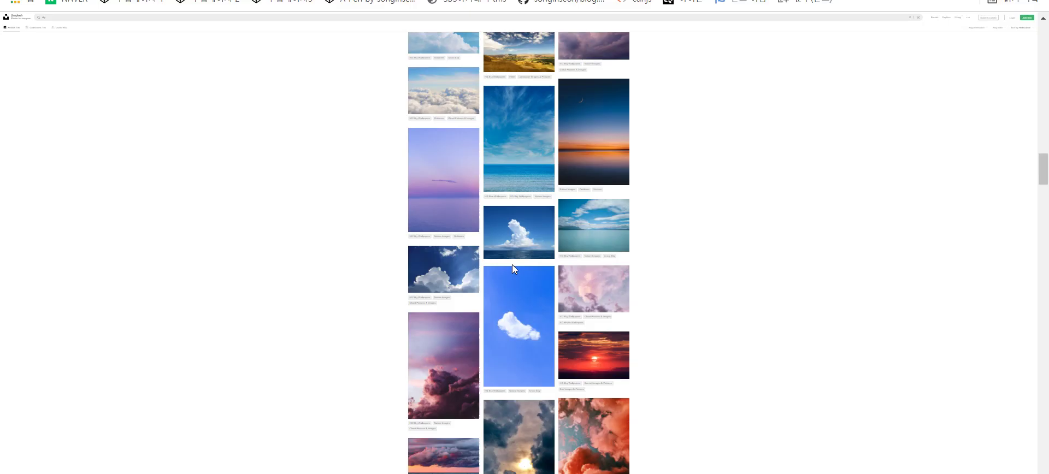
- Restore the page zoom to 100% and look through the Unsplash sky photo results
{"action": "key", "text": "ctrl+plus"}
{"action": "key", "text": "ctrl+plus"}
{"action": "key", "text": "ctrl+plus"}
{"action": "key", "text": "ctrl+plus"}
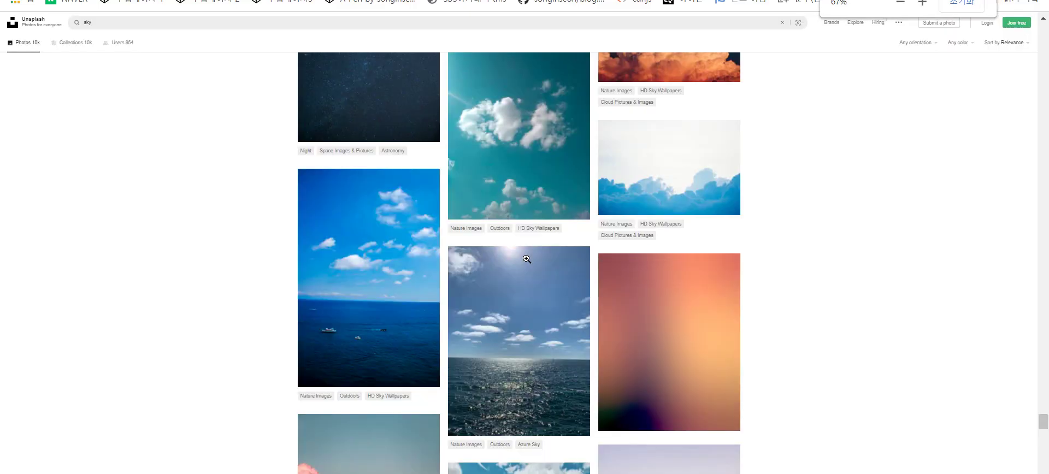
{"action": "key", "text": "ctrl+plus"}
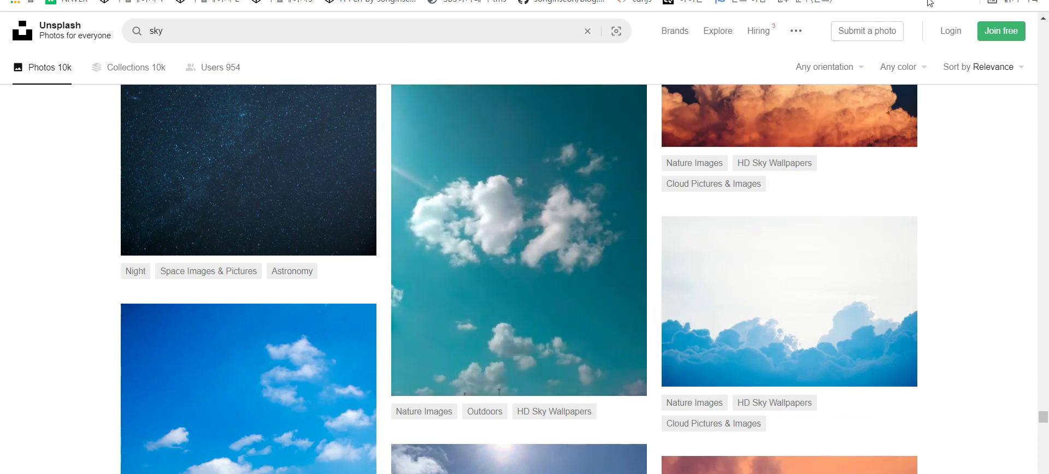
{"action": "key", "text": "ctrl+plus"}
{"action": "left_click", "coordinate": [957, 6]}
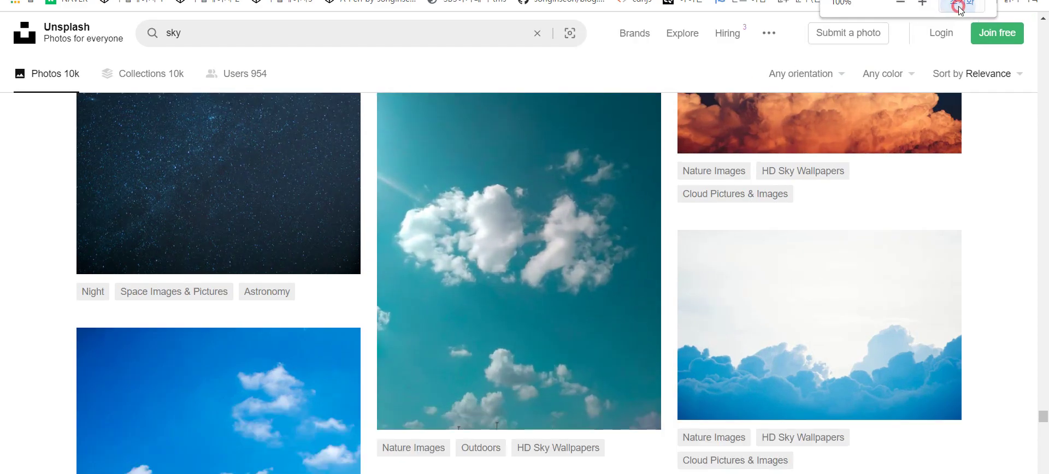
{"action": "scroll", "coordinate": [592, 299], "scroll_direction": "down", "scroll_amount": 6}
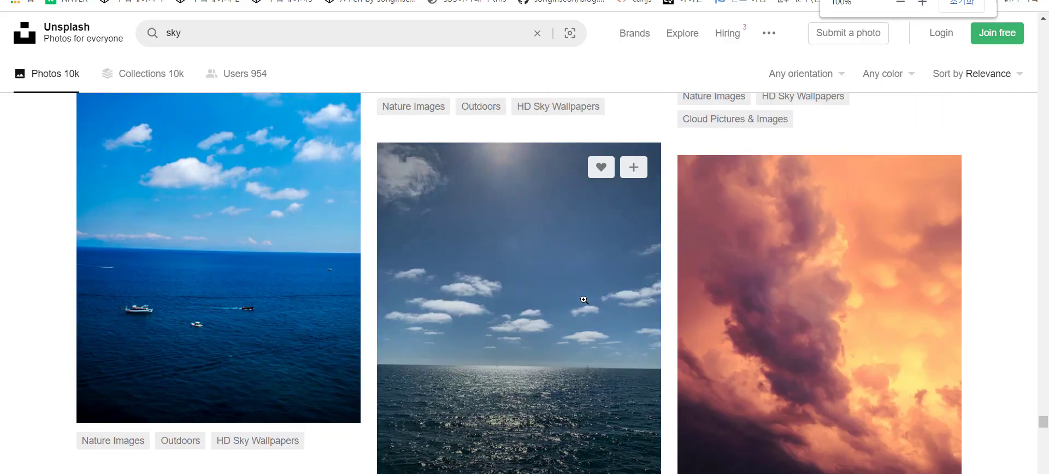
{"action": "scroll", "coordinate": [579, 316], "scroll_direction": "up", "scroll_amount": 7}
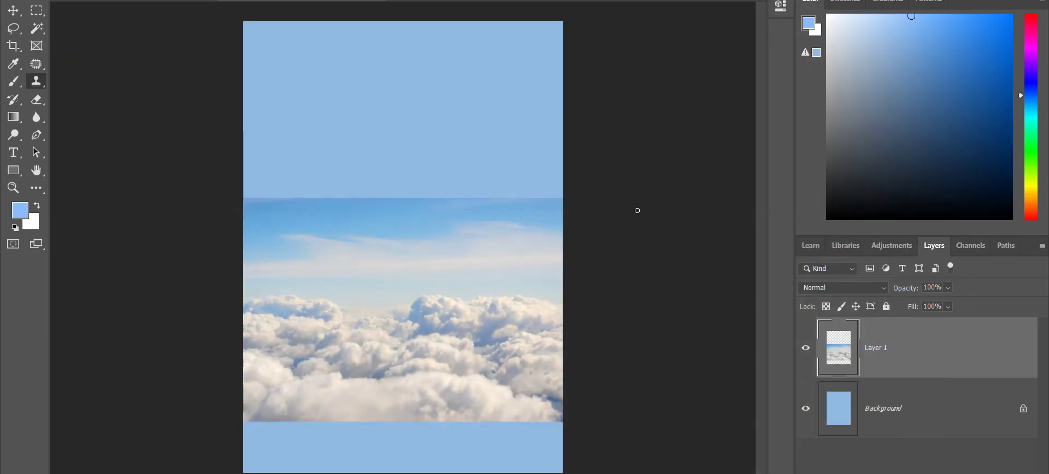
- In Photoshop, move the cloud photo on Layer 1 up the poster and align its left edge with the canvas
{"action": "key", "text": "ctrl+t"}
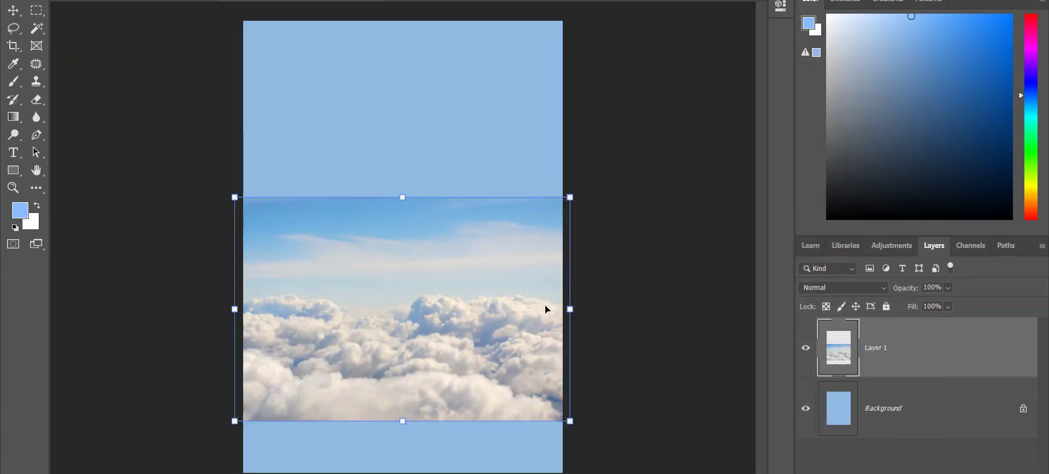
{"action": "left_click_drag", "start_coordinate": [481, 330], "coordinate": [456, 281]}
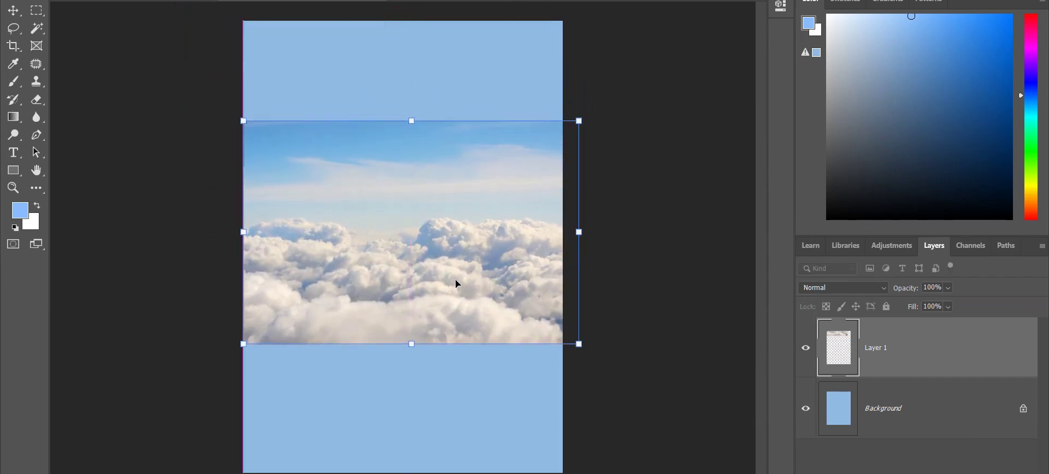
{"action": "key", "text": "Return"}
{"action": "key", "text": "s"}
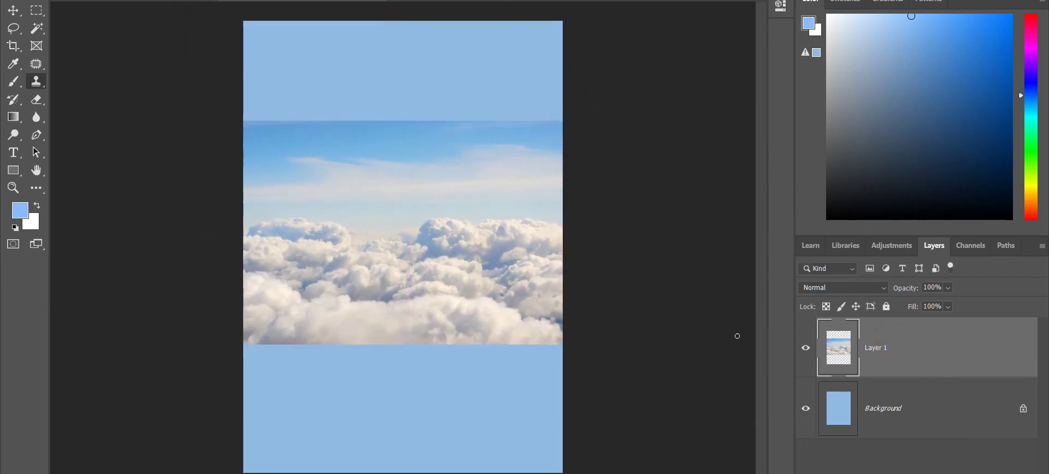
- Scale the cloud photo on Layer 1 down to slightly narrower than the canvas and center it horizontally
{"action": "left_click", "coordinate": [845, 355], "text": "ctrl"}
{"action": "key", "text": "ctrl+t"}
{"action": "mouse_move", "coordinate": [579, 120]}
{"action": "left_mouse_down"}
{"action": "mouse_move", "coordinate": [559, 133]}
{"action": "mouse_move", "coordinate": [566, 128]}
{"action": "left_mouse_up"}
{"action": "left_click_drag", "start_coordinate": [525, 213], "coordinate": [516, 217]}
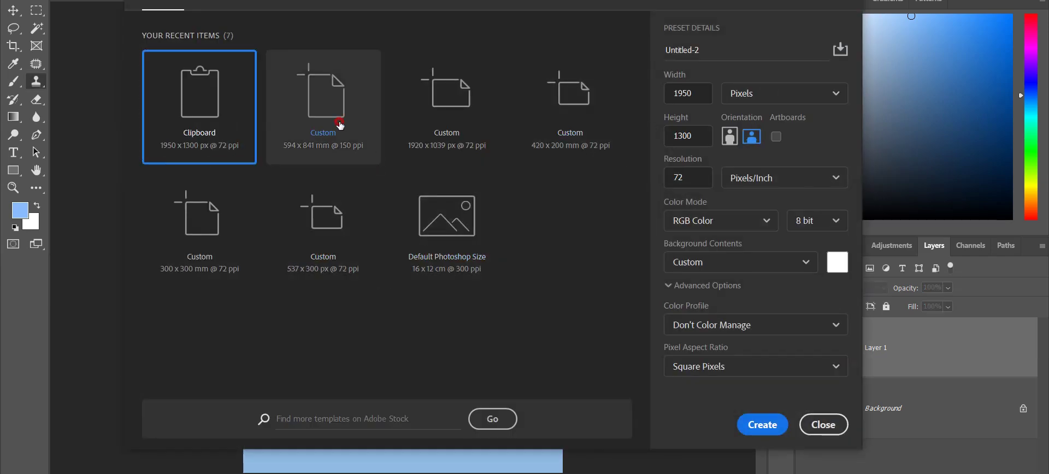
- Create a new document from the Clipboard preset at 1950 x 1300 px and 72 ppi
{"action": "left_click", "coordinate": [759, 426]}
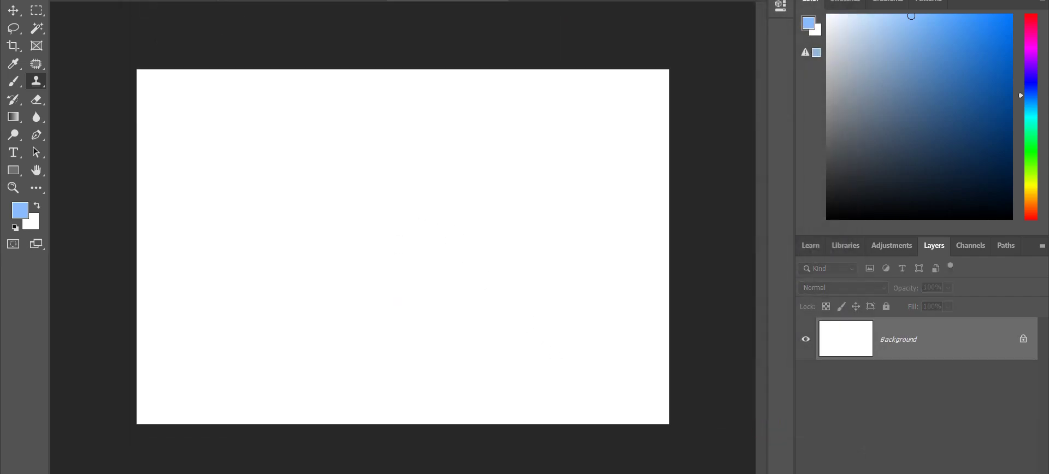
- Check the poster's required size and resolution in 포토샵_과제 현황_01.txt in the 포토샵 folder, and put both windows away
{"action": "key", "text": "alt+Tab"}
{"action": "key", "text": "alt+Tab"}
{"action": "key", "text": "alt+Tab"}
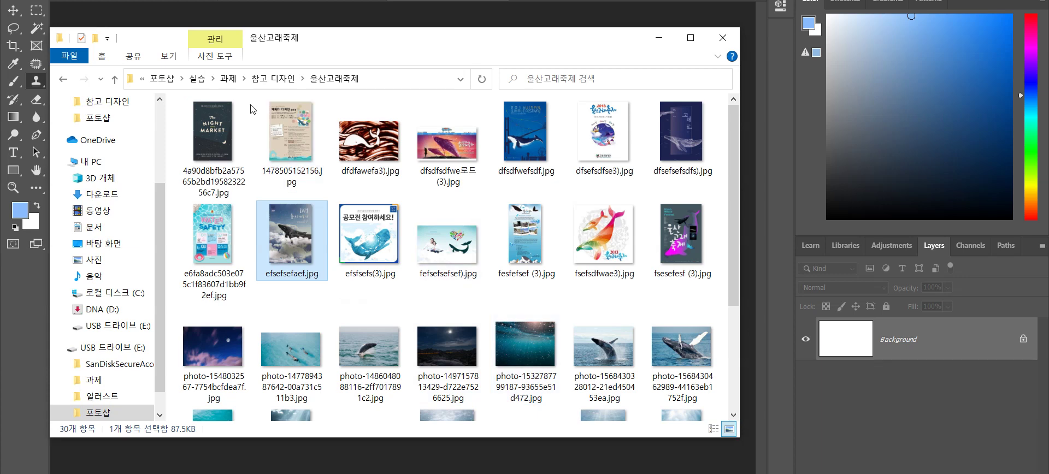
{"action": "left_click", "coordinate": [228, 78]}
{"action": "left_click", "coordinate": [241, 78]}
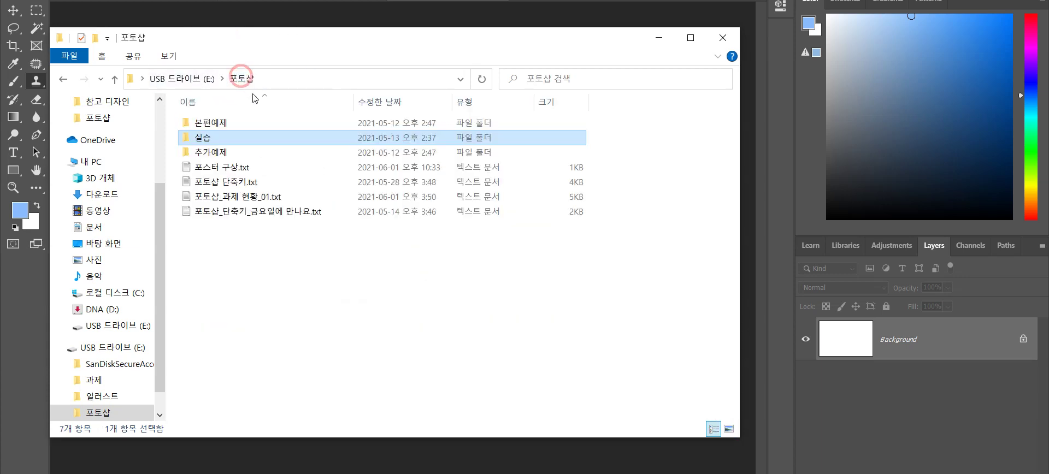
{"action": "double_click", "coordinate": [258, 197]}
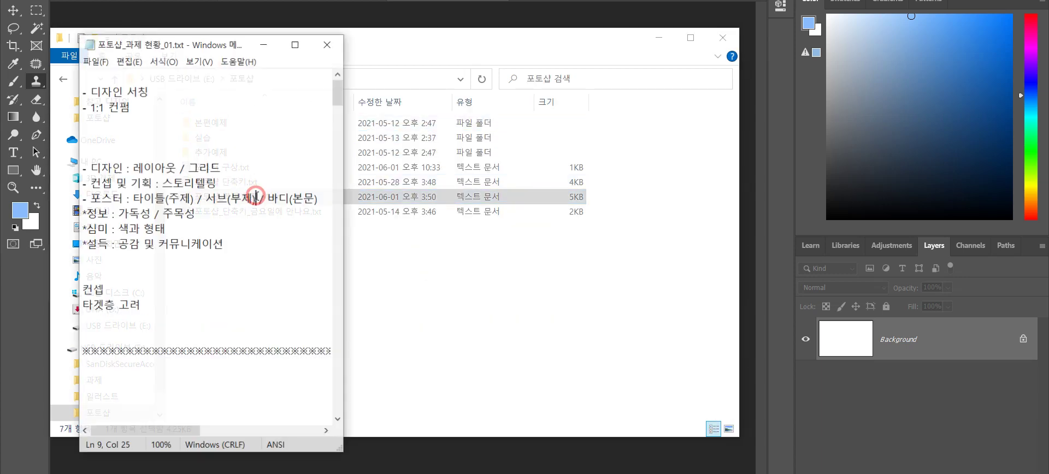
{"action": "scroll", "coordinate": [214, 271], "scroll_direction": "down", "scroll_amount": 3}
{"action": "scroll", "coordinate": [214, 271], "scroll_direction": "down", "scroll_amount": 4}
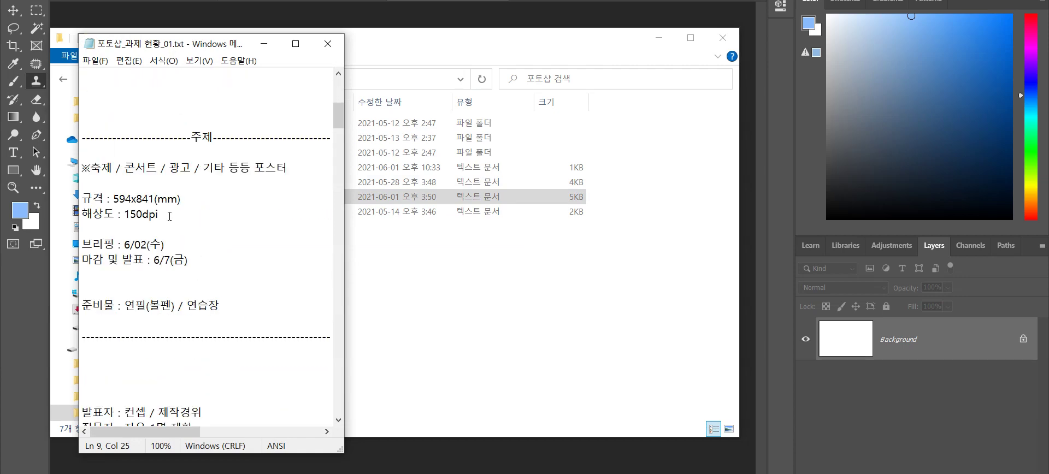
{"action": "left_click", "coordinate": [328, 43]}
{"action": "left_click", "coordinate": [659, 37]}
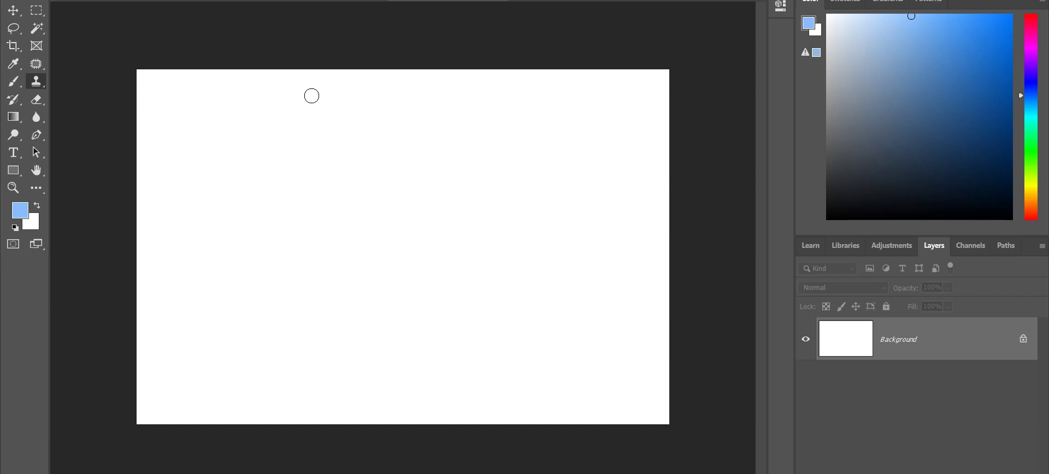
- Close the blank 1950 x 1300 px document
{"action": "right_click", "coordinate": [407, 1]}
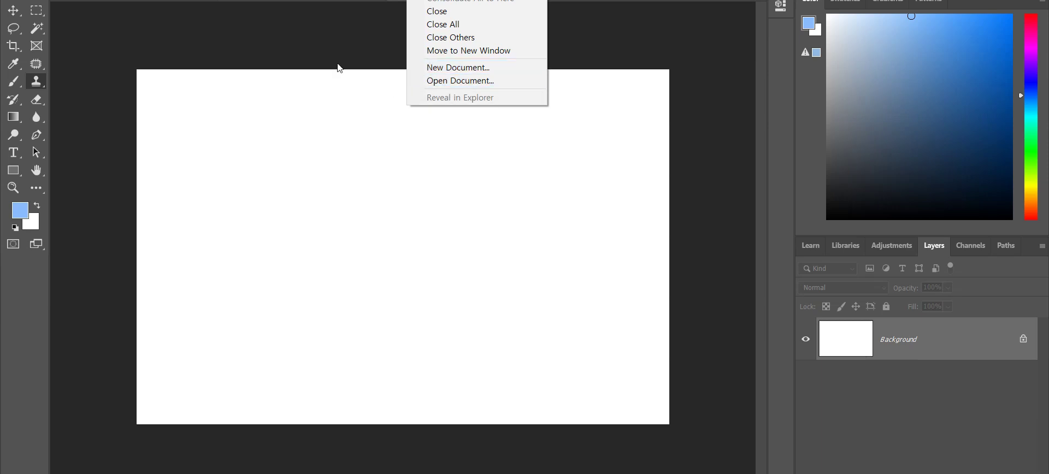
{"action": "left_click", "coordinate": [30, 0]}
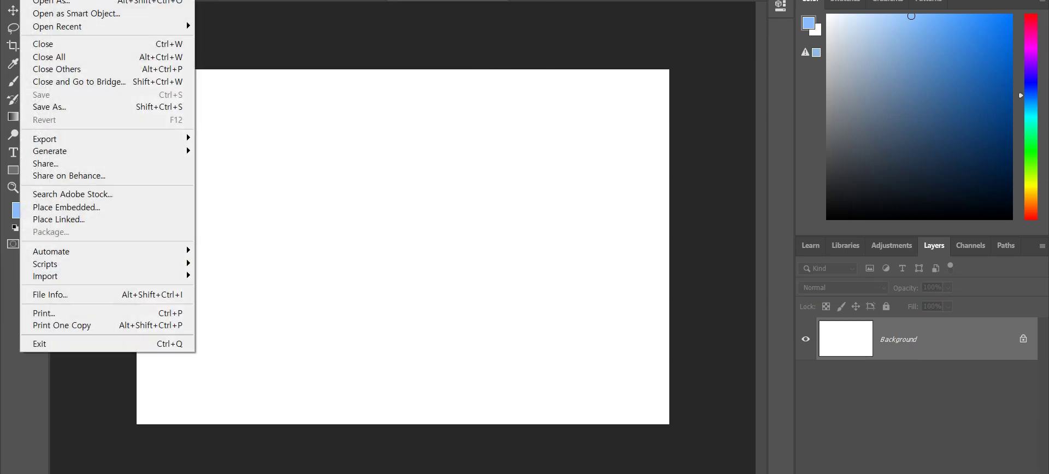
{"action": "mouse_move", "coordinate": [71, 28]}
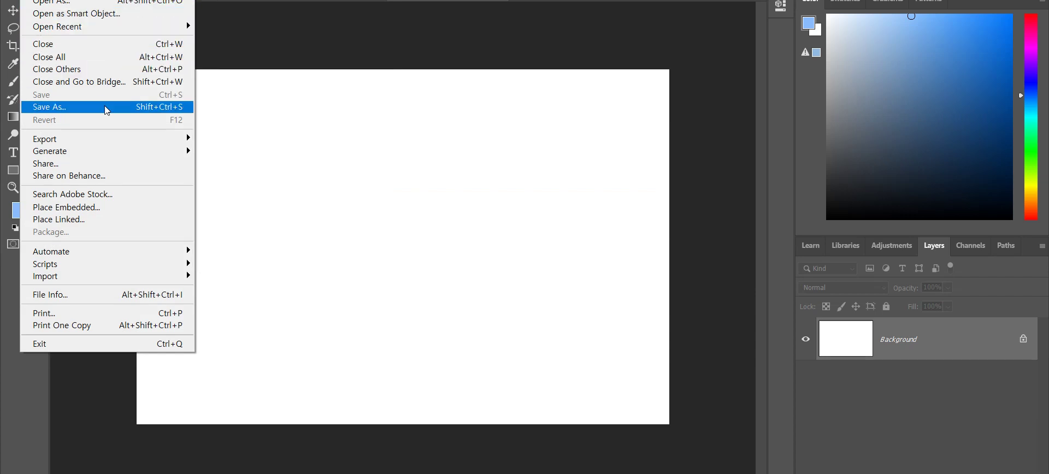
{"action": "mouse_move", "coordinate": [112, 152]}
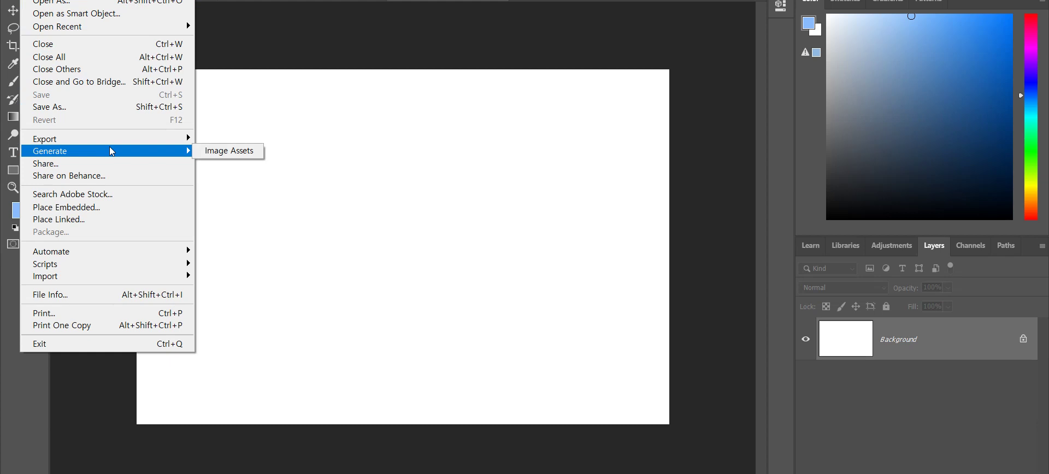
{"action": "mouse_move", "coordinate": [113, 267]}
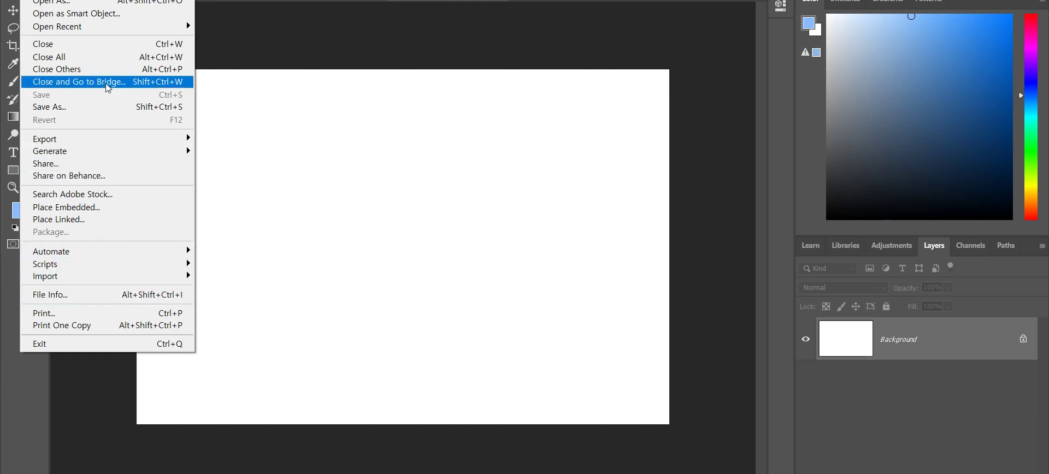
{"action": "right_click", "coordinate": [334, 37]}
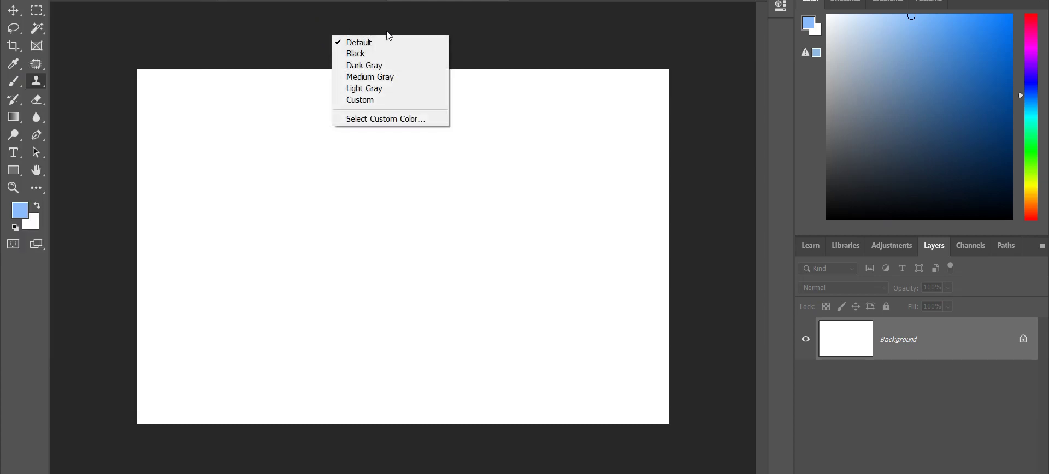
{"action": "right_click", "coordinate": [418, 0]}
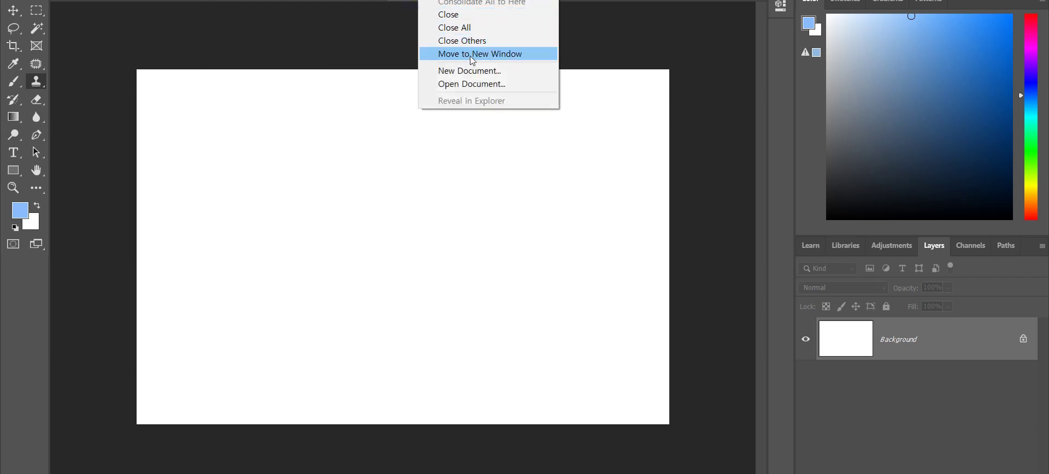
{"action": "left_click", "coordinate": [494, 32]}
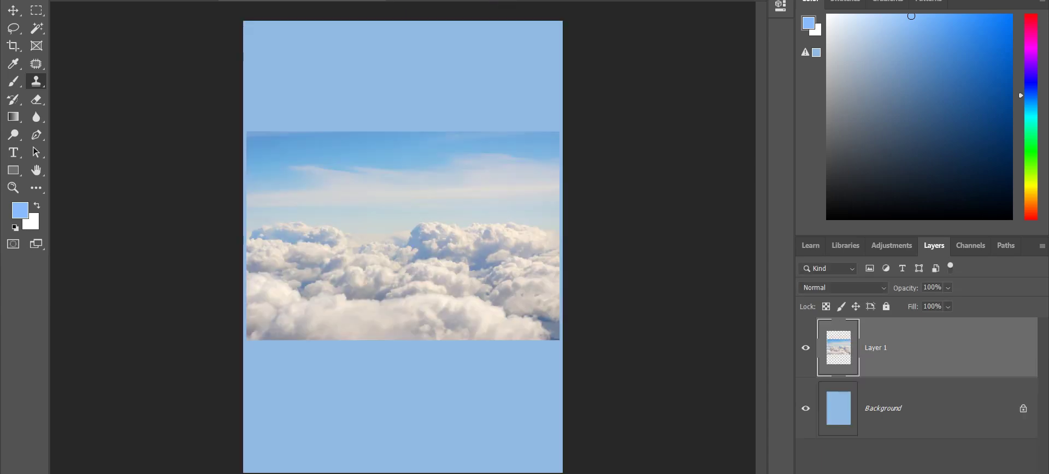
- Create a new document from the recent 594 x 841 mm, 150 ppi preset and paste the cloud photo into it
{"action": "key", "text": "ctrl+n"}
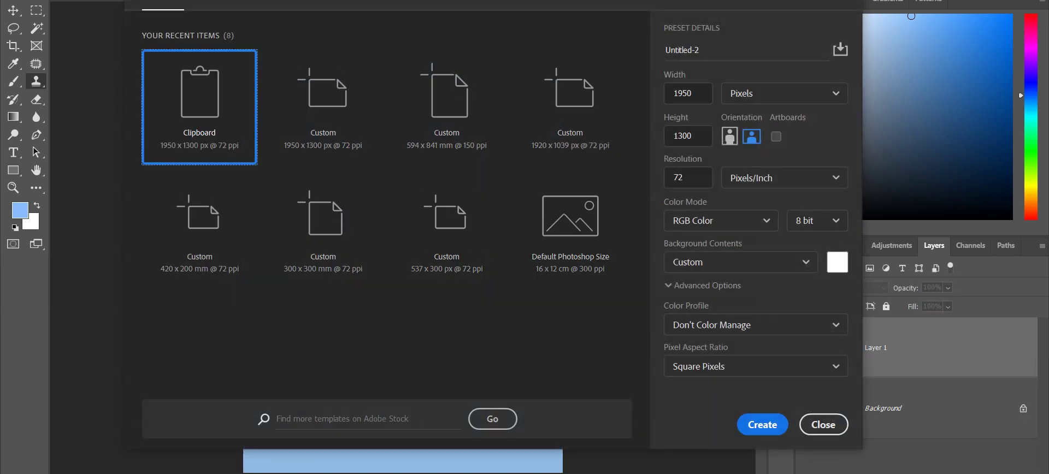
{"action": "left_click", "coordinate": [429, 109]}
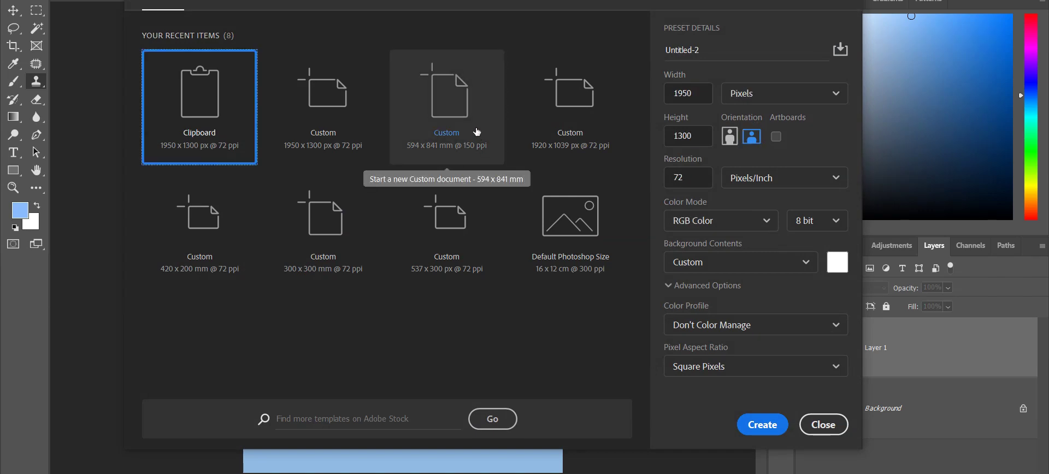
{"action": "left_click", "coordinate": [464, 103]}
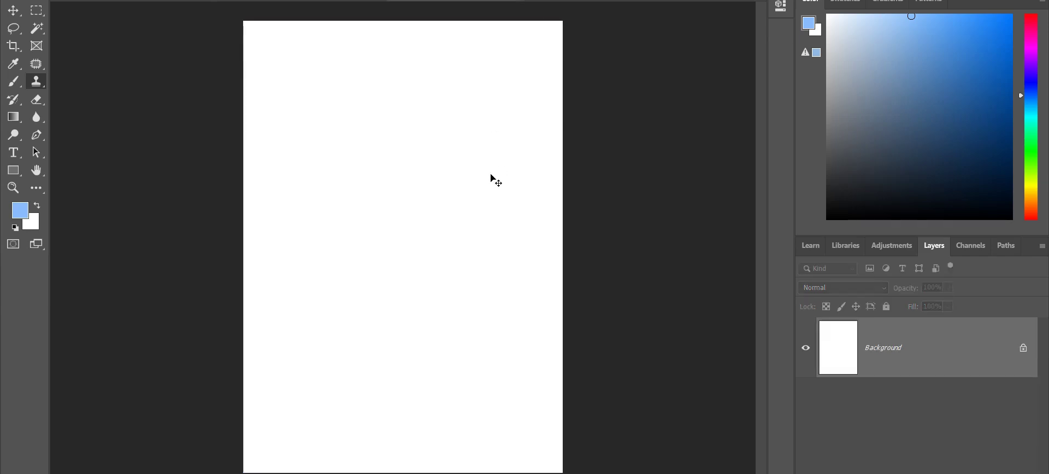
{"action": "key", "text": "ctrl+v"}
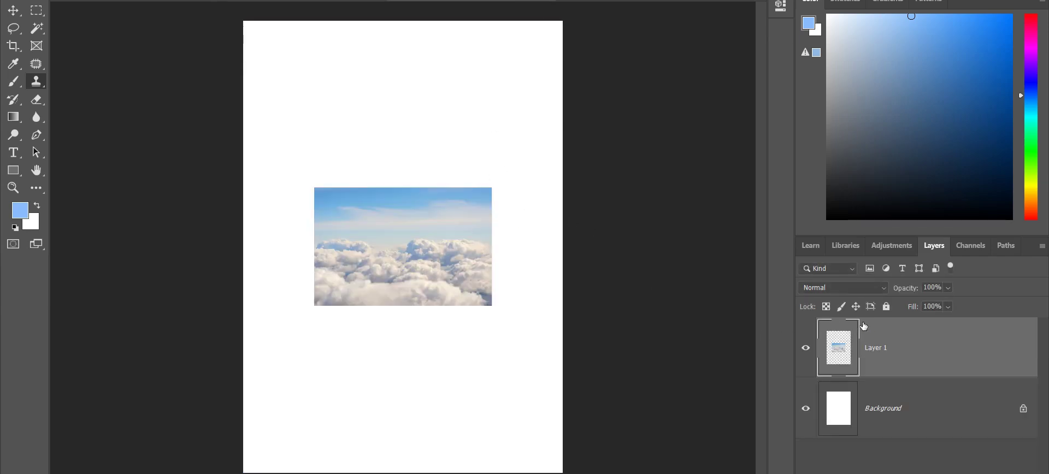
- Enlarge the cloud photo proportionally about its centre to almost the full page width and apply the transform
{"action": "key", "text": "ctrl+plus"}
{"action": "key", "text": "ctrl+t"}
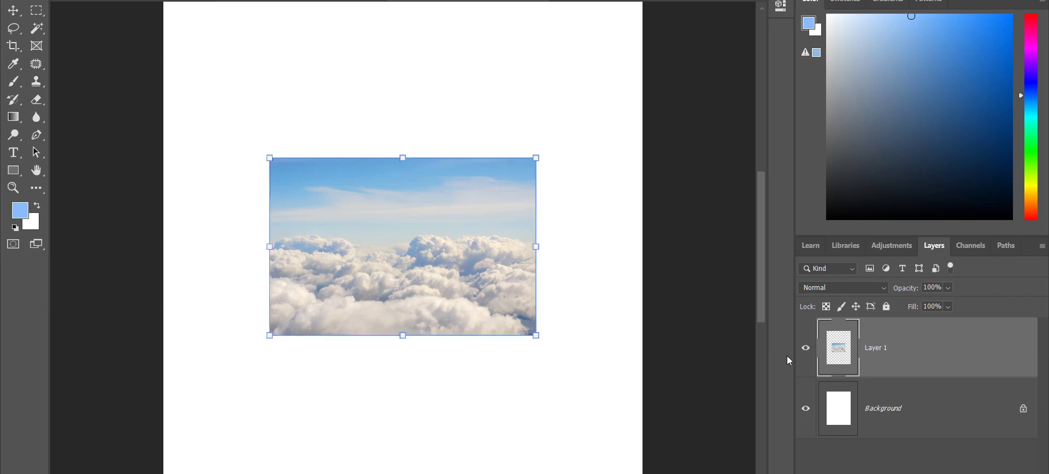
{"action": "left_click_drag", "start_coordinate": [531, 159], "coordinate": [645, 86]}
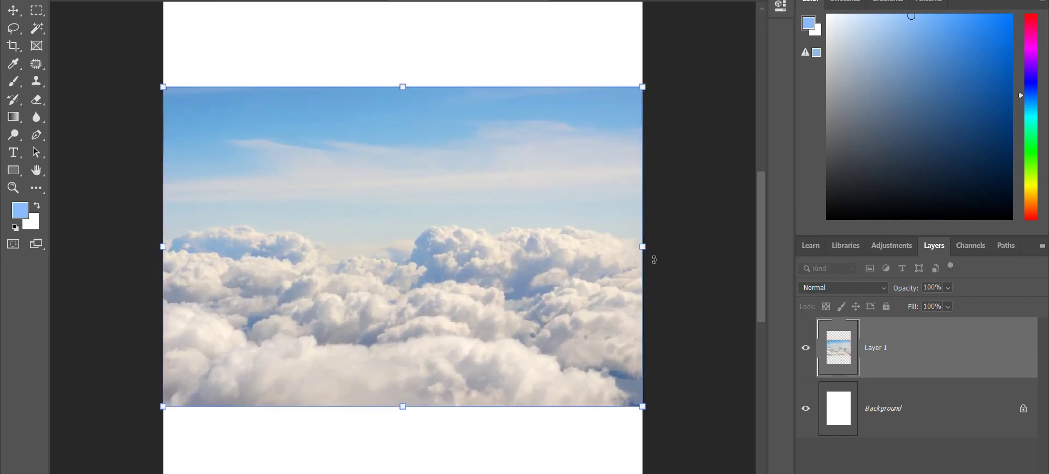
{"action": "key", "text": "ctrl+z"}
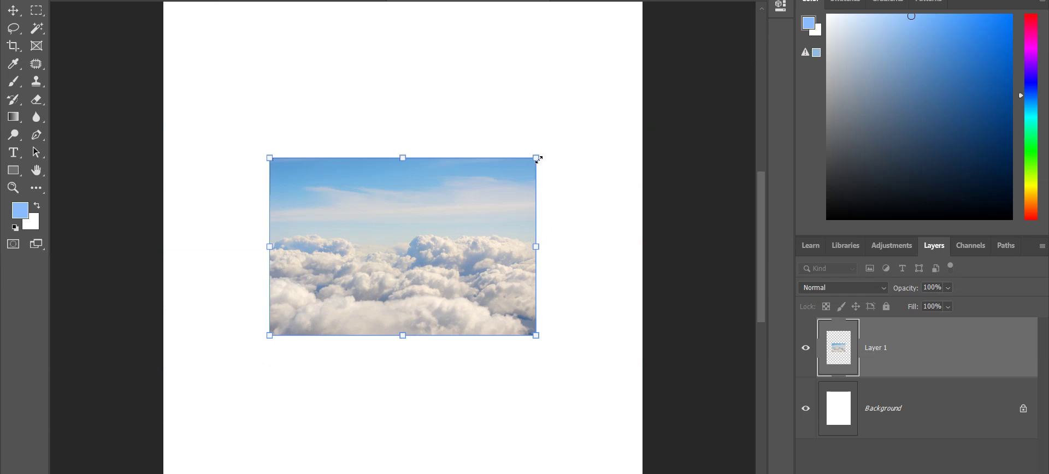
{"action": "left_click_drag", "start_coordinate": [536, 158], "coordinate": [607, 112]}
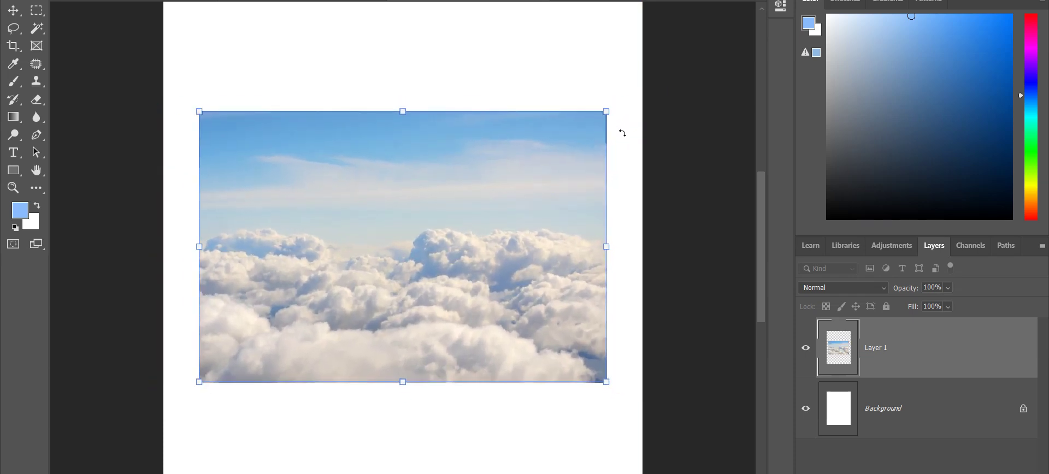
{"action": "key", "text": "ctrl+z"}
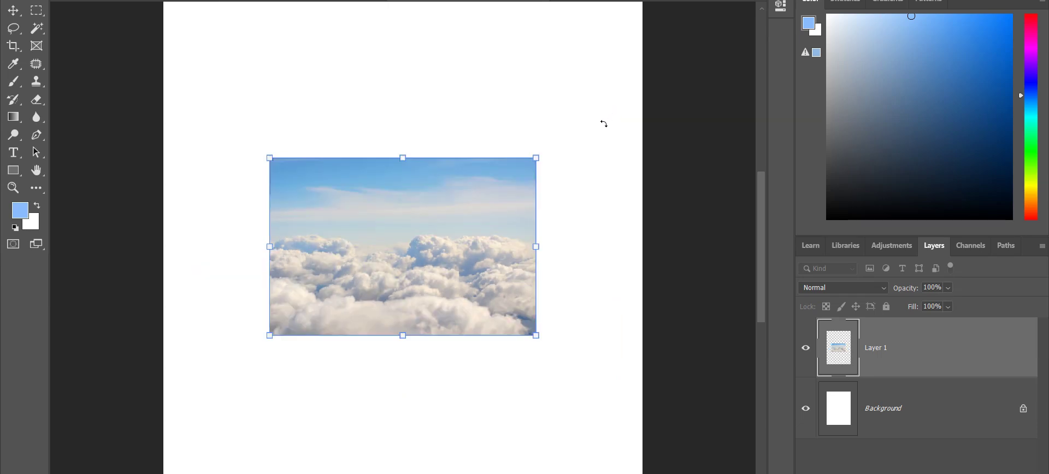
{"action": "left_click_drag", "start_coordinate": [539, 158], "coordinate": [646, 97]}
{"action": "scroll", "coordinate": [686, 222], "scroll_direction": "down", "scroll_amount": 2}
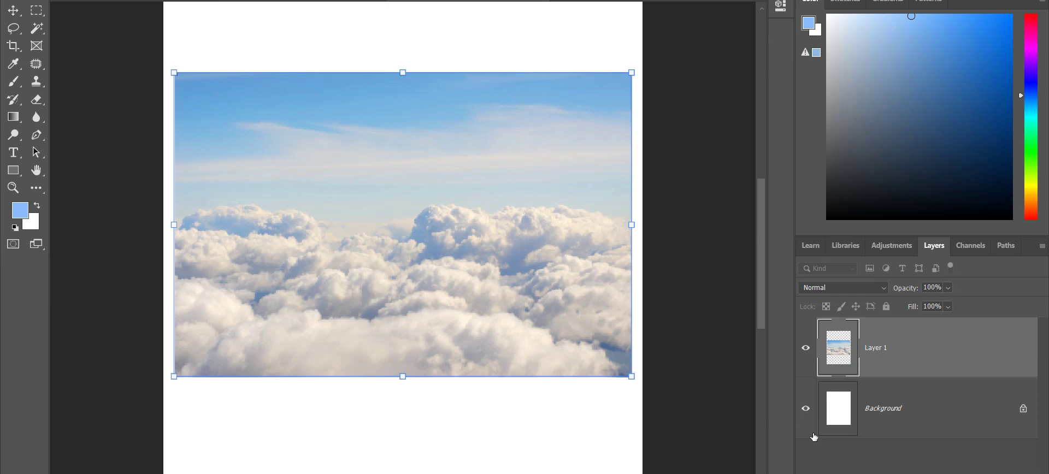
{"action": "scroll", "coordinate": [715, 356], "scroll_direction": "up", "scroll_amount": 3}
{"action": "scroll", "coordinate": [710, 344], "scroll_direction": "down", "scroll_amount": 4}
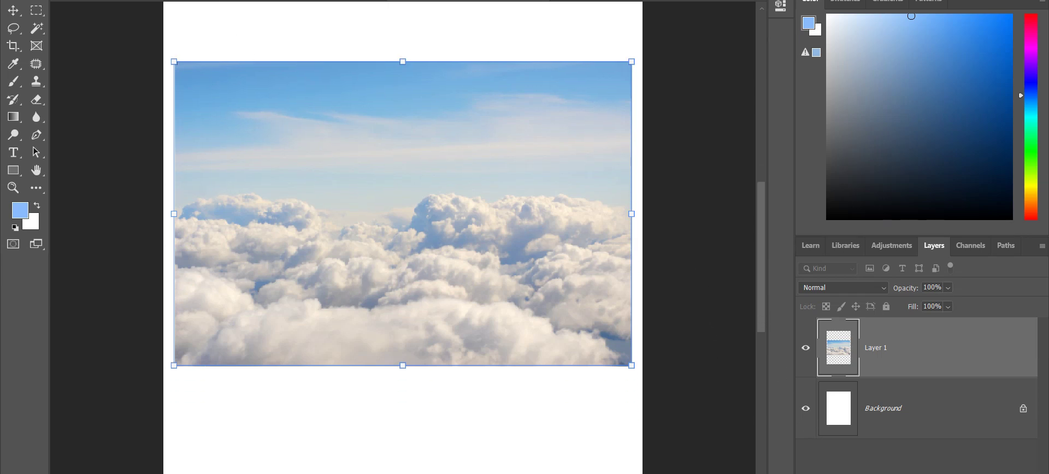
{"action": "key", "text": "alt+e"}
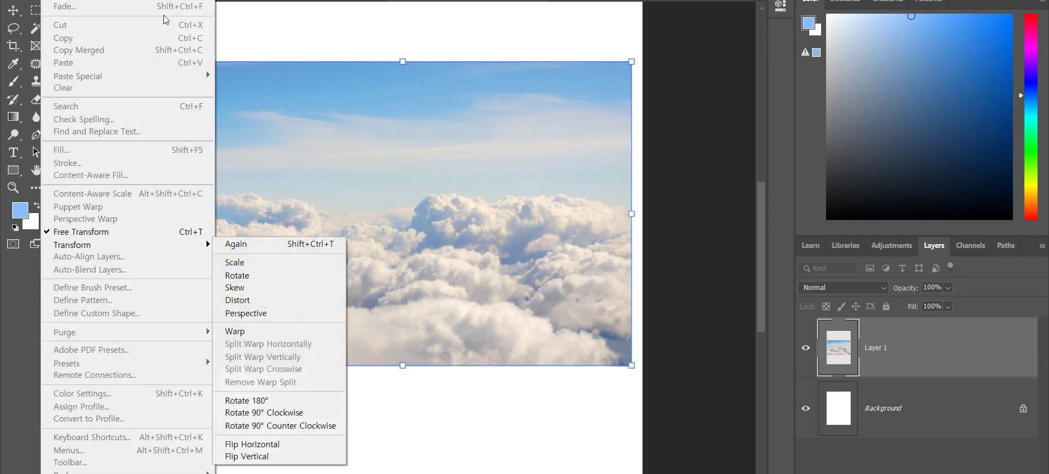
{"action": "left_click", "coordinate": [313, 74]}
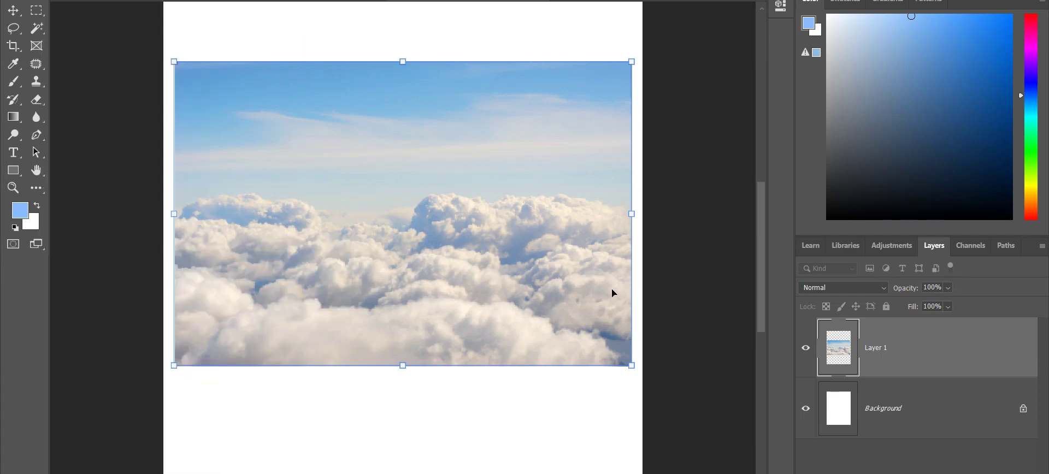
{"action": "left_click", "coordinate": [825, 403]}
{"action": "left_click", "coordinate": [831, 350]}
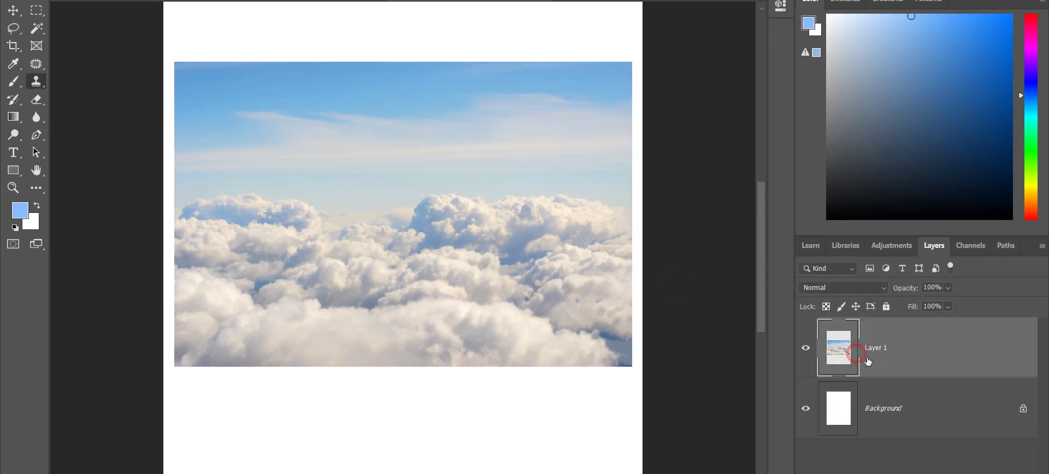
- Preview a Threshold adjustment on the cloud photo at levels 199 and 227 and discard it
{"action": "left_click", "coordinate": [74, 1]}
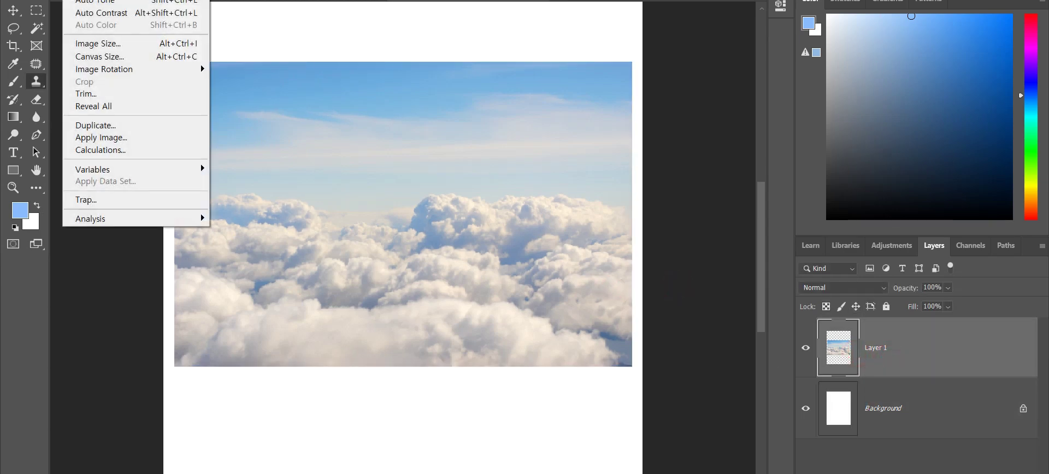
{"action": "mouse_move", "coordinate": [93, 0]}
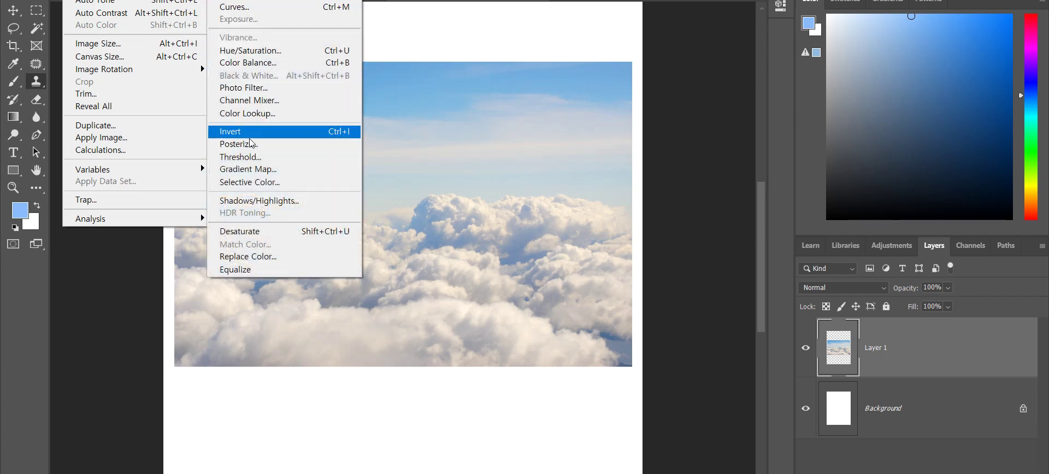
{"action": "left_click", "coordinate": [263, 157]}
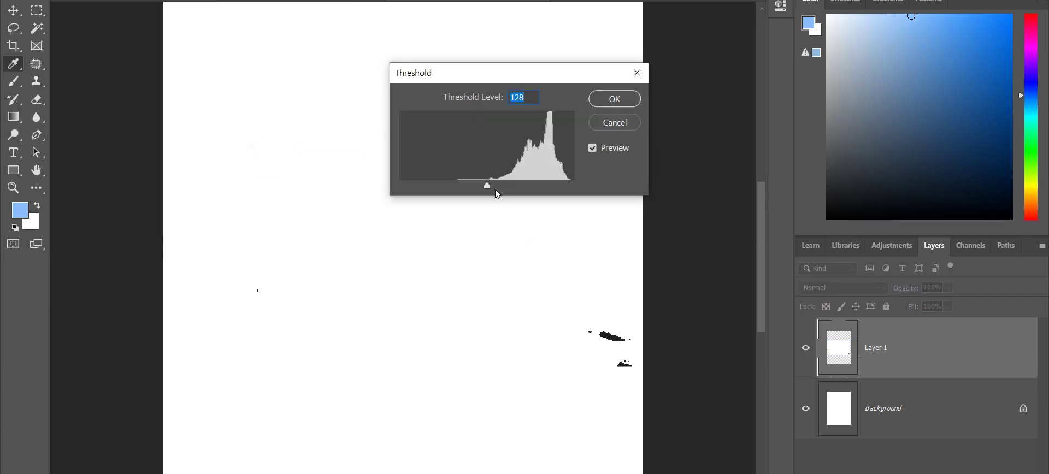
{"action": "left_click_drag", "start_coordinate": [487, 186], "coordinate": [535, 186]}
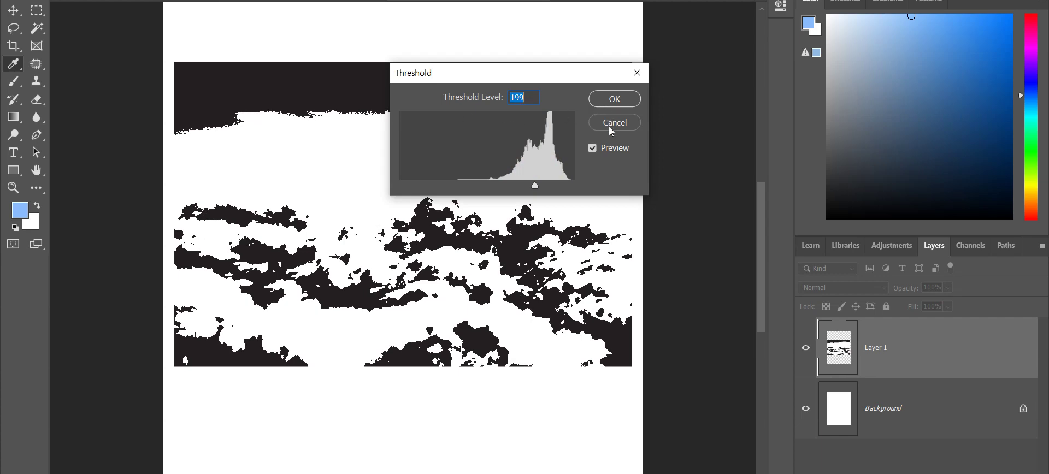
{"action": "mouse_move", "coordinate": [536, 184]}
{"action": "left_mouse_down"}
{"action": "mouse_move", "coordinate": [497, 185]}
{"action": "mouse_move", "coordinate": [553, 186]}
{"action": "left_mouse_up"}
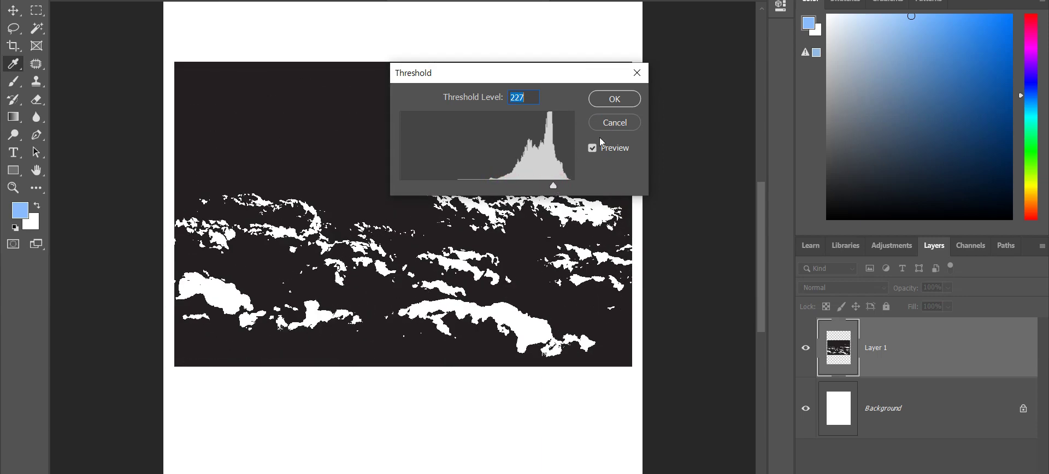
{"action": "left_click", "coordinate": [613, 123]}
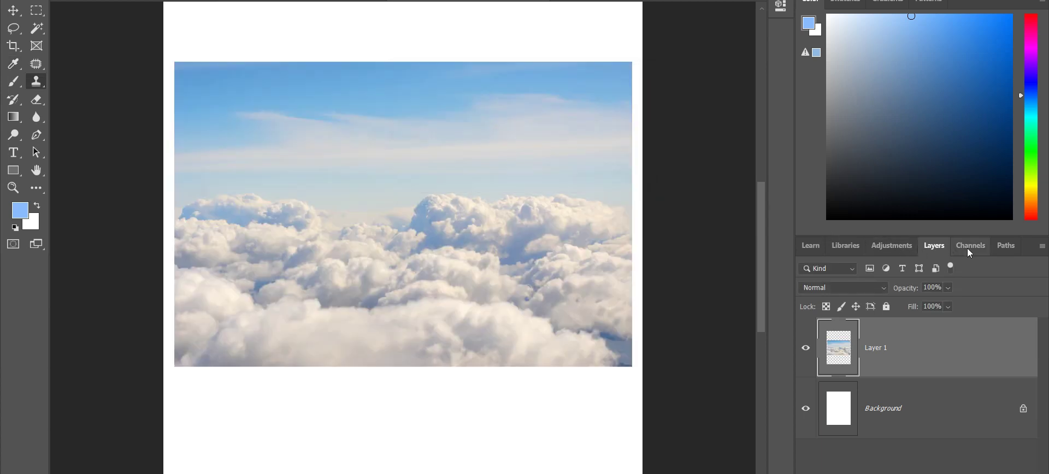
- Compare the Black, Yellow, Magenta and Cyan channels one by one and duplicate the Cyan channel
{"action": "left_click", "coordinate": [971, 249]}
{"action": "left_click", "coordinate": [858, 377]}
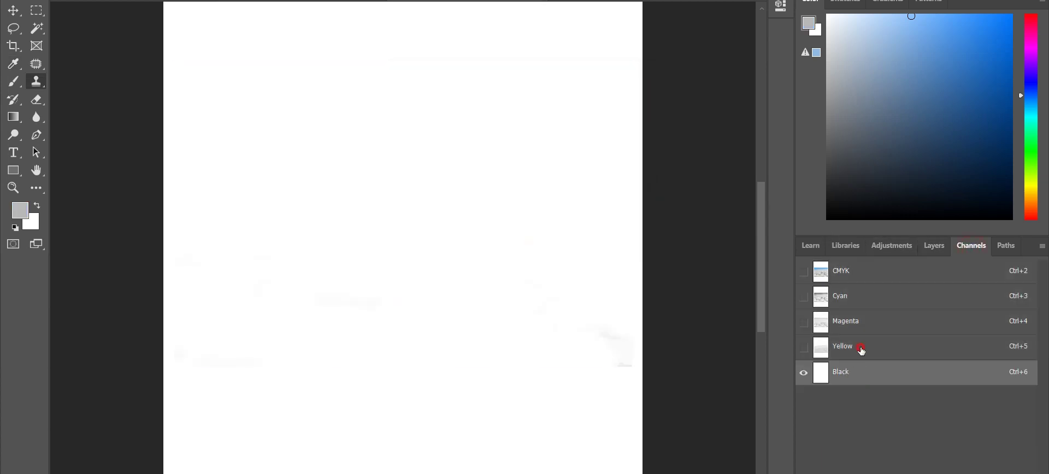
{"action": "left_click", "coordinate": [860, 348]}
{"action": "left_click", "coordinate": [860, 323]}
{"action": "left_click", "coordinate": [861, 297]}
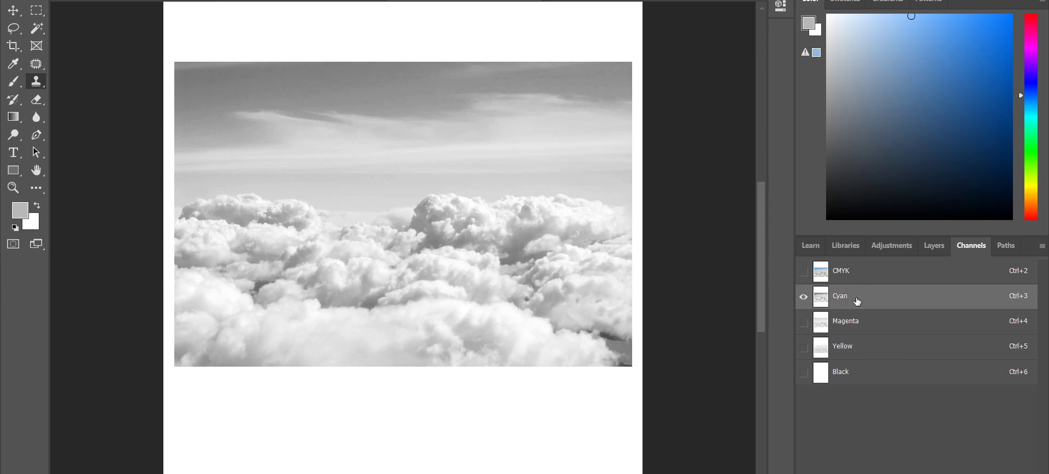
{"action": "left_click_drag", "start_coordinate": [856, 299], "coordinate": [987, 443]}
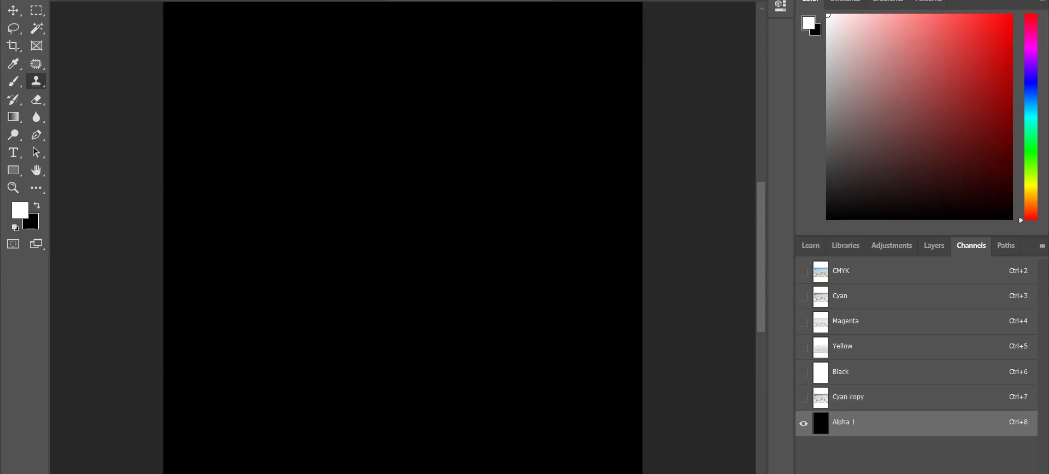
{"action": "key", "text": "ctrl+z"}
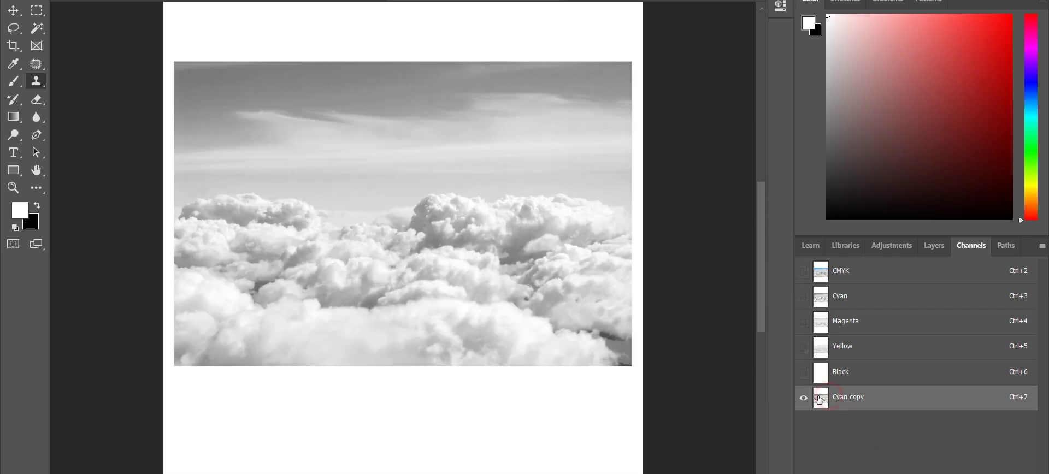
- Load the Cyan copy channel as a selection and return to the CMYK composite
{"action": "left_click", "coordinate": [821, 403], "text": "ctrl"}
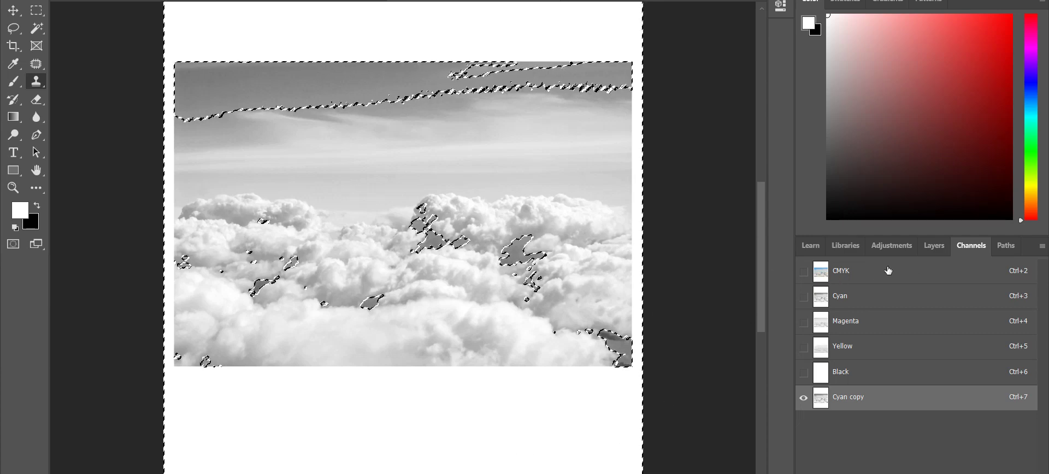
{"action": "left_click", "coordinate": [867, 277]}
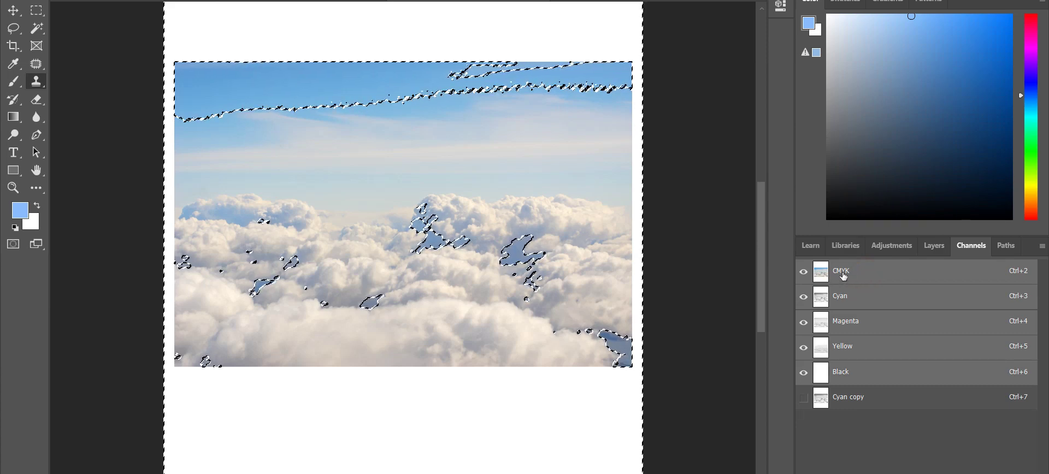
{"action": "left_click", "coordinate": [876, 281]}
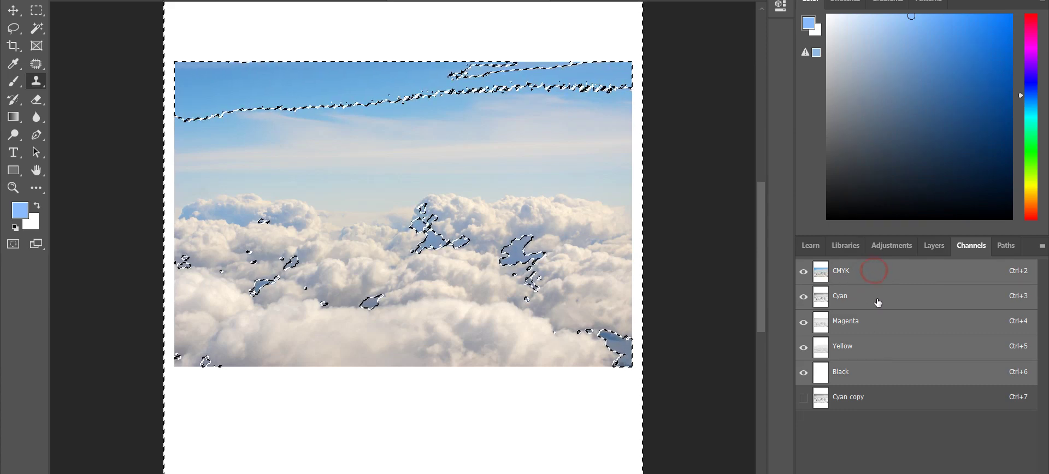
{"action": "left_click", "coordinate": [882, 402]}
{"action": "left_click", "coordinate": [883, 270]}
- Try deleting the selected bright areas from Layer 1, check the remainder as a separate layer, and undo these changes
{"action": "key", "text": "Delete"}
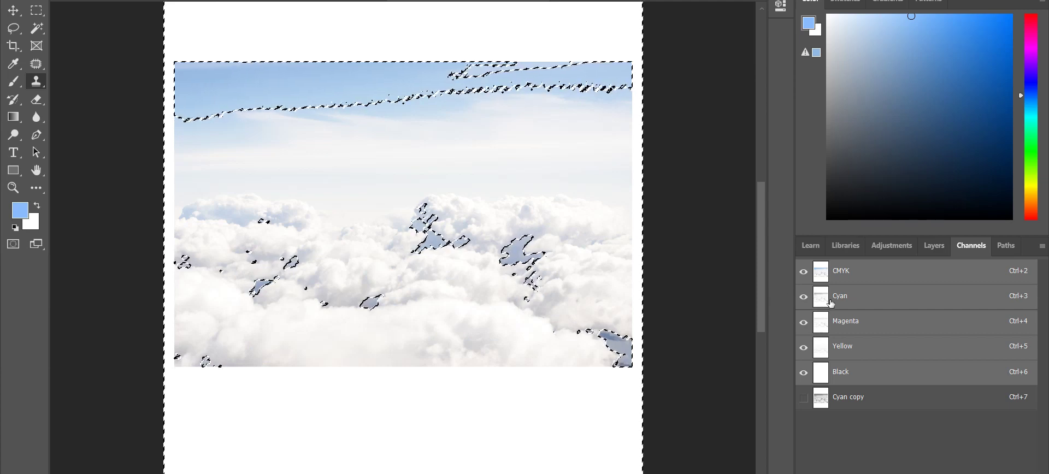
{"action": "left_click", "coordinate": [810, 246]}
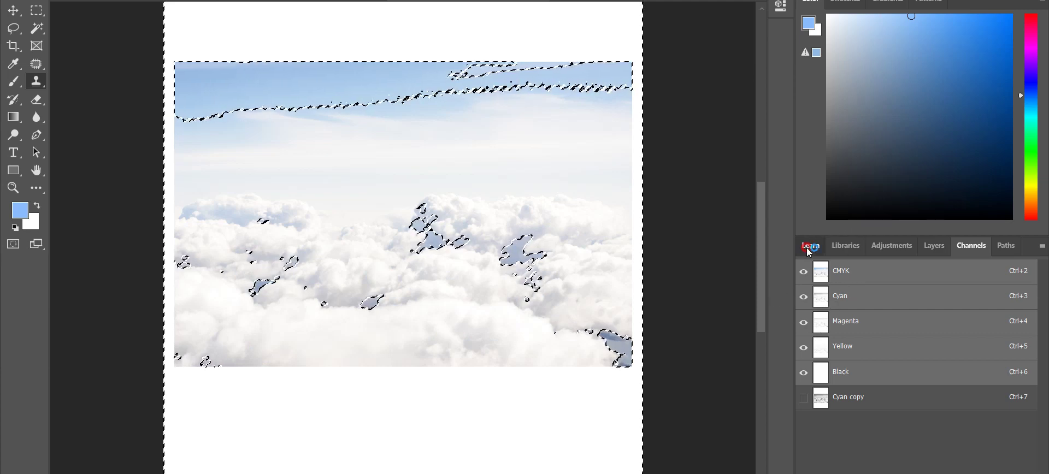
{"action": "left_click", "coordinate": [934, 245]}
{"action": "left_click", "coordinate": [805, 348]}
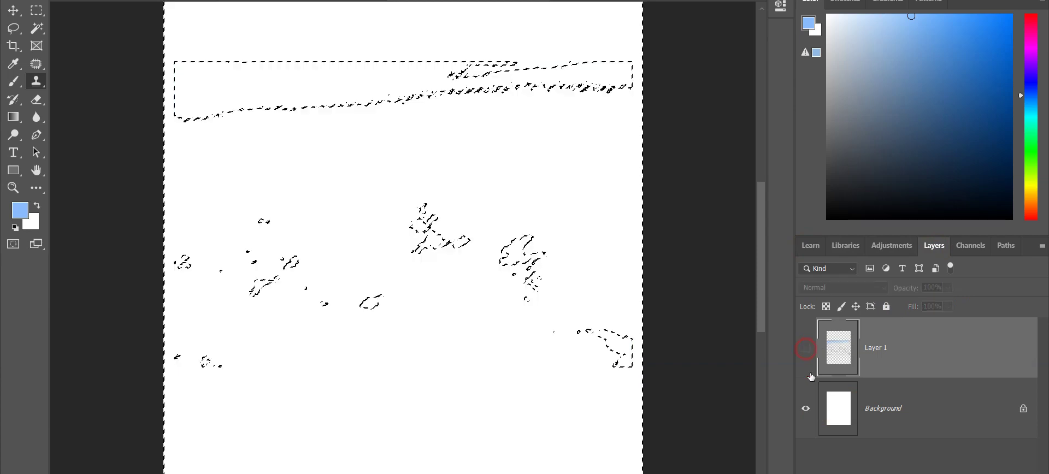
{"action": "key", "text": "ctrl+v"}
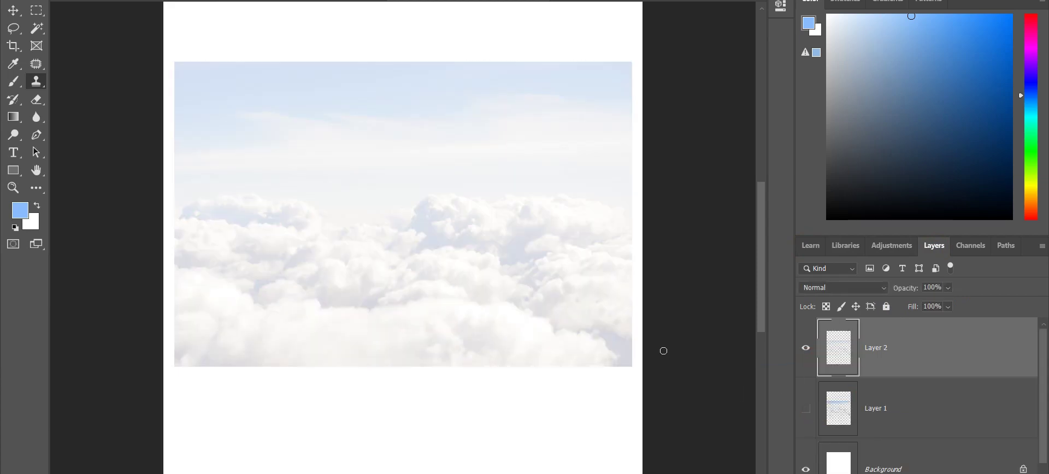
{"action": "key", "text": "ctrl+z"}
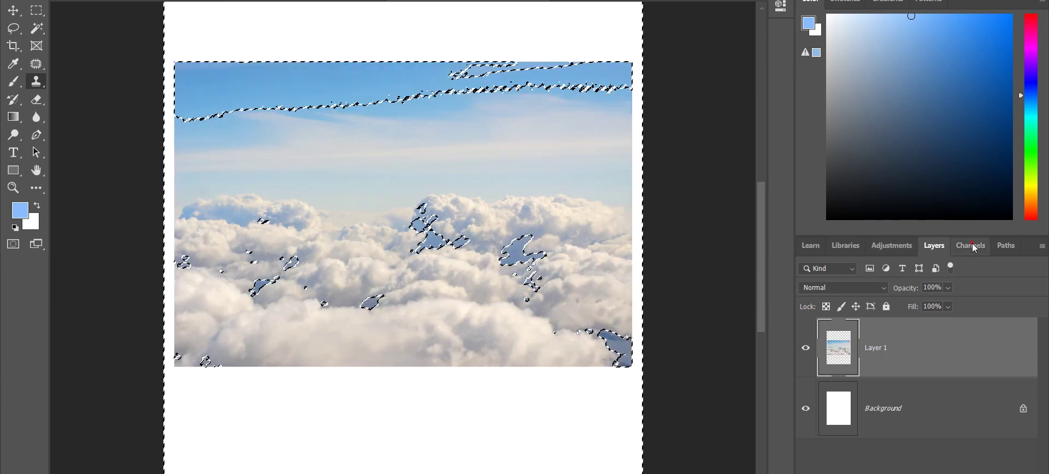
- Load the Cyan copy channel's bright areas as a selection and copy them from Layer 1 to a new layer
{"action": "left_click", "coordinate": [970, 245]}
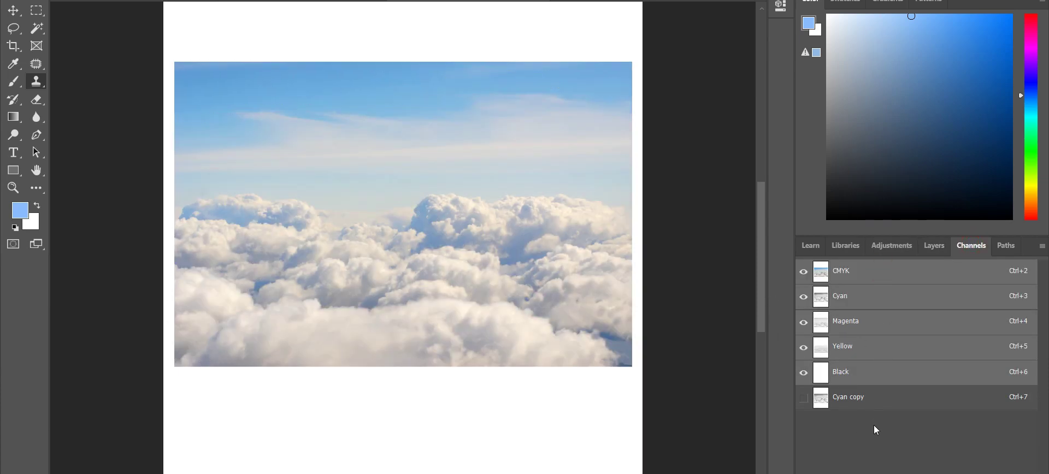
{"action": "left_click", "coordinate": [836, 403]}
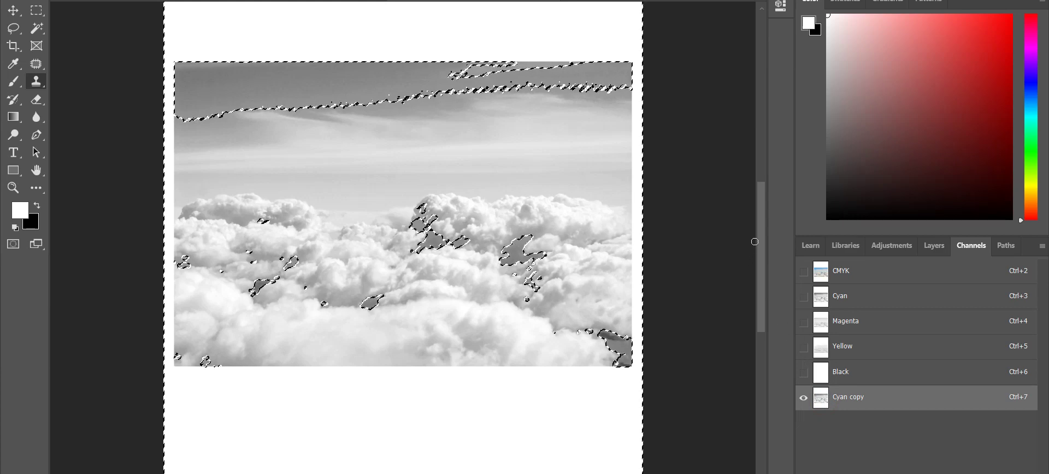
{"action": "left_click", "coordinate": [840, 271]}
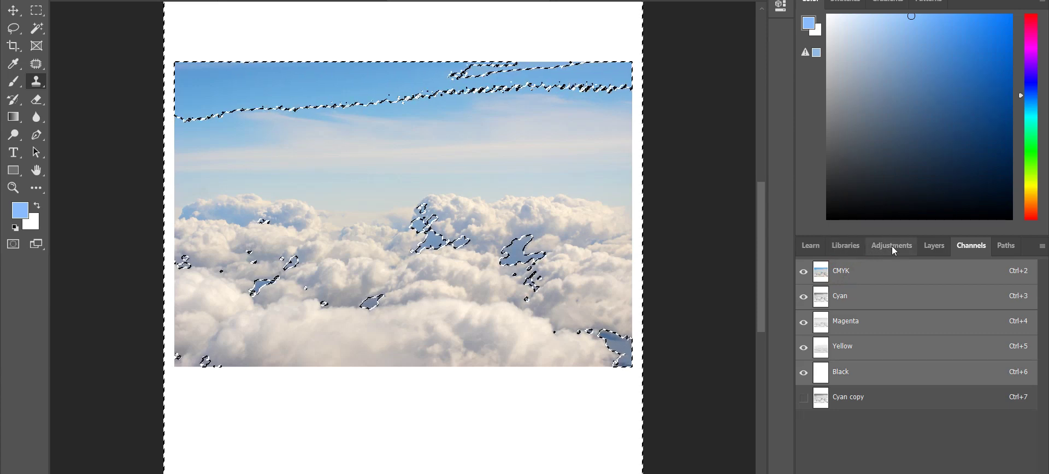
{"action": "left_click", "coordinate": [933, 245]}
{"action": "key", "text": "ctrl+j"}
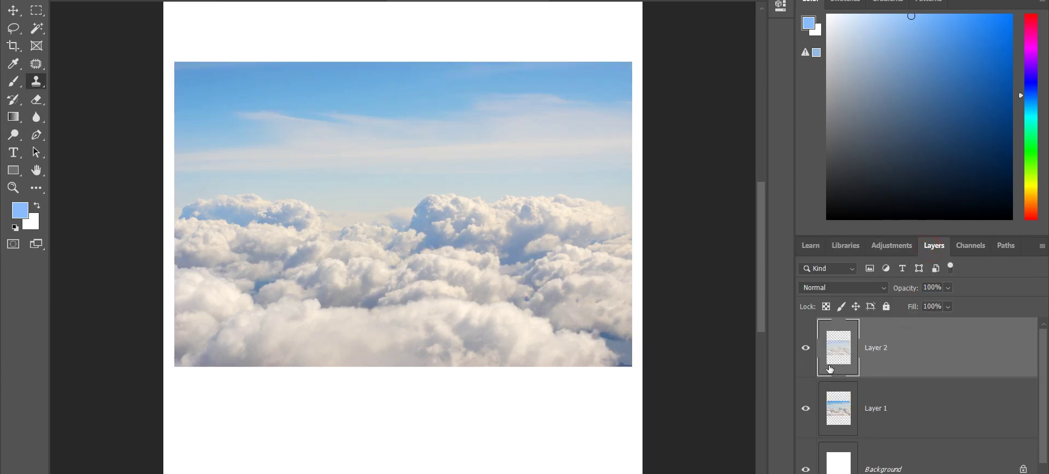
- Compare the extracted cloud layer with the original photo by switching the visibility of Layer 2 and Layer 1
{"action": "left_click", "coordinate": [807, 348]}
{"action": "left_click", "coordinate": [806, 409]}
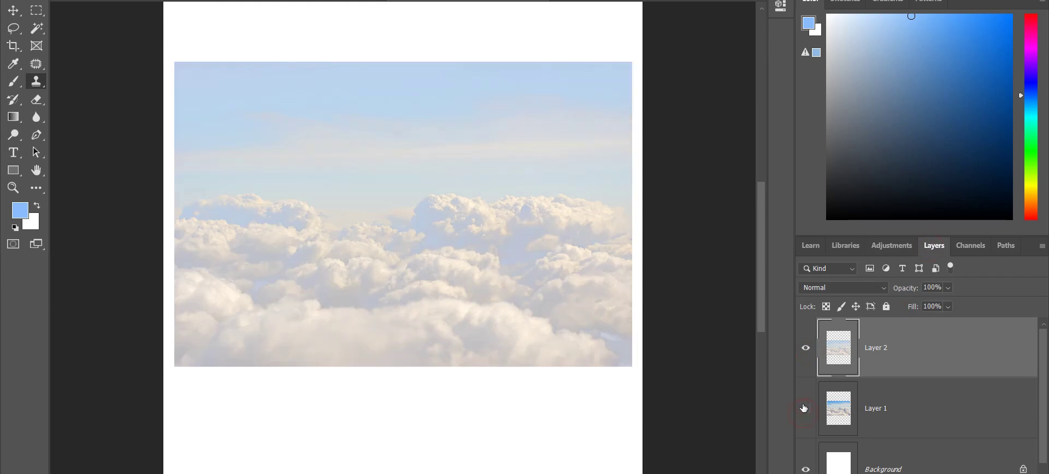
{"action": "left_click", "coordinate": [806, 349]}
{"action": "left_click", "coordinate": [807, 350]}
{"action": "left_click", "coordinate": [806, 350]}
{"action": "left_click", "coordinate": [806, 350]}
{"action": "left_click", "coordinate": [806, 350]}
{"action": "left_click", "coordinate": [806, 350]}
{"action": "scroll", "coordinate": [808, 353], "scroll_direction": "down", "scroll_amount": 1}
{"action": "left_click", "coordinate": [807, 335]}
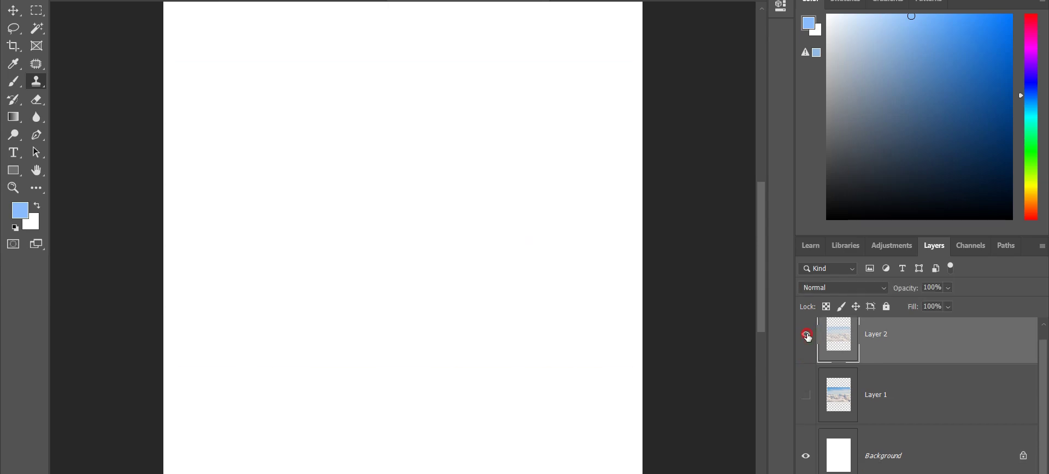
{"action": "left_click", "coordinate": [806, 335]}
{"action": "left_click", "coordinate": [806, 335]}
{"action": "left_click", "coordinate": [806, 394]}
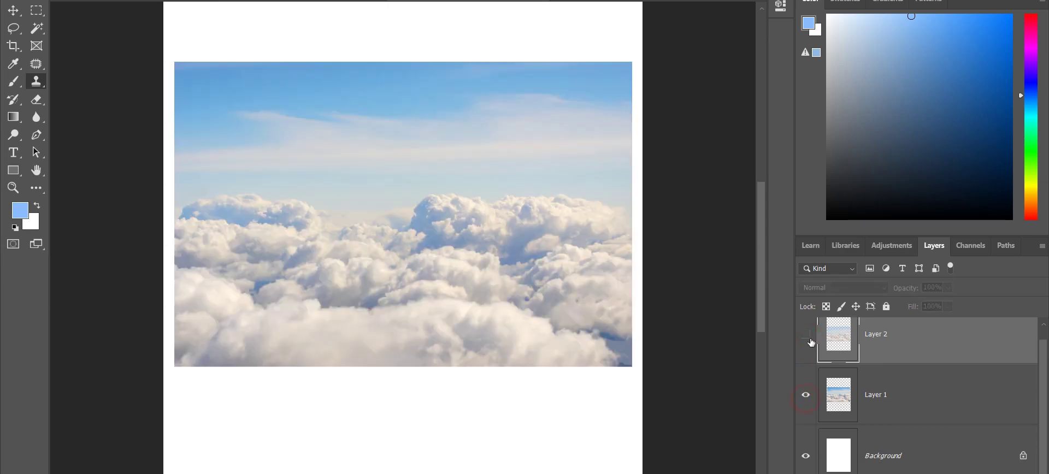
- Delete the extracted cloud layer, Layer 2, and remove the Cyan copy channel
{"action": "left_click_drag", "start_coordinate": [910, 353], "coordinate": [1024, 473]}
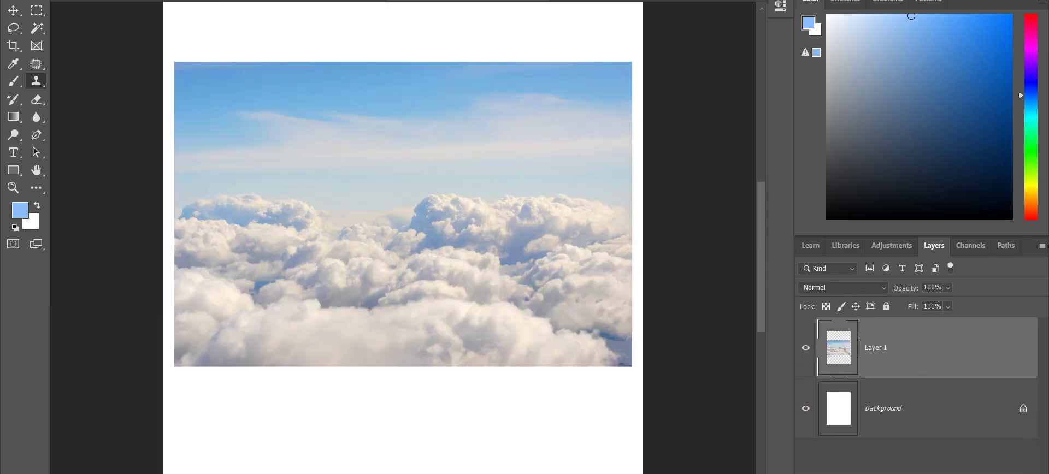
{"action": "left_click", "coordinate": [874, 247]}
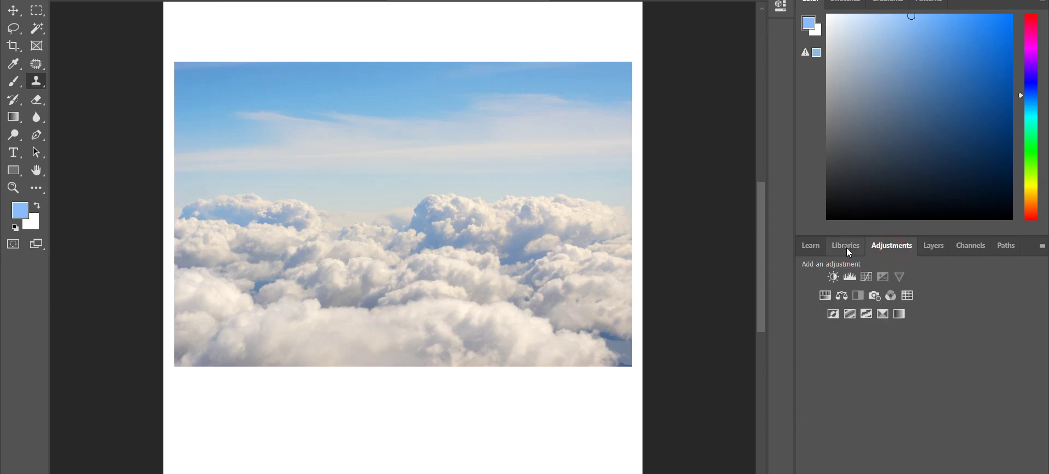
{"action": "left_click", "coordinate": [841, 245]}
{"action": "left_click", "coordinate": [926, 247]}
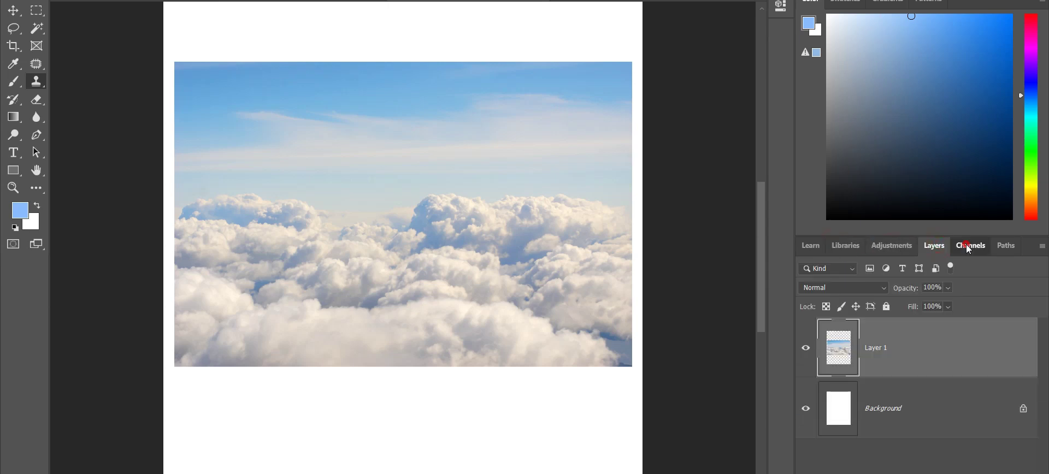
{"action": "left_click", "coordinate": [966, 245]}
{"action": "left_click", "coordinate": [924, 247]}
{"action": "left_click", "coordinate": [970, 247]}
{"action": "left_click_drag", "start_coordinate": [877, 403], "coordinate": [975, 471]}
{"action": "left_click", "coordinate": [928, 245]}
{"action": "left_click", "coordinate": [896, 246]}
{"action": "left_click", "coordinate": [933, 245]}
- Try selecting part of the sky in Layer 1 with the Magic Wand and clear the selection
{"action": "left_click", "coordinate": [696, 318]}
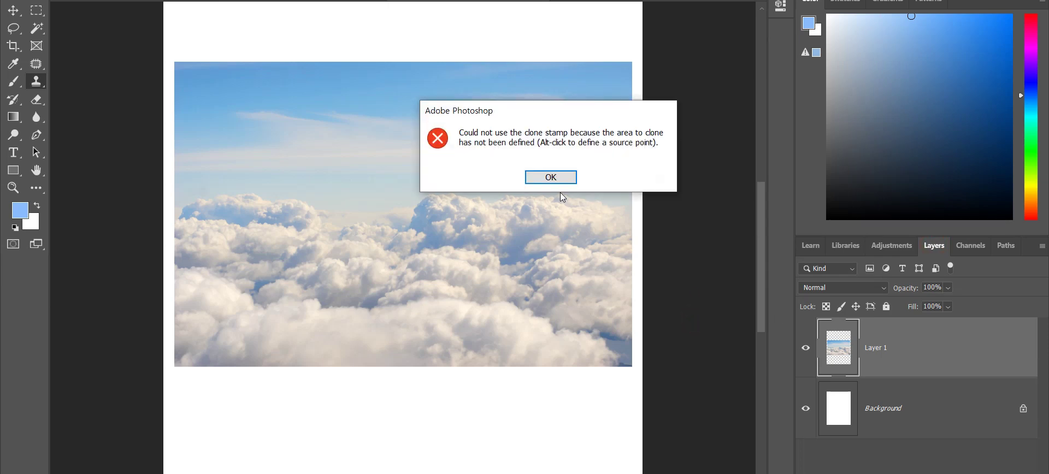
{"action": "left_click", "coordinate": [551, 177]}
{"action": "key", "text": "w"}
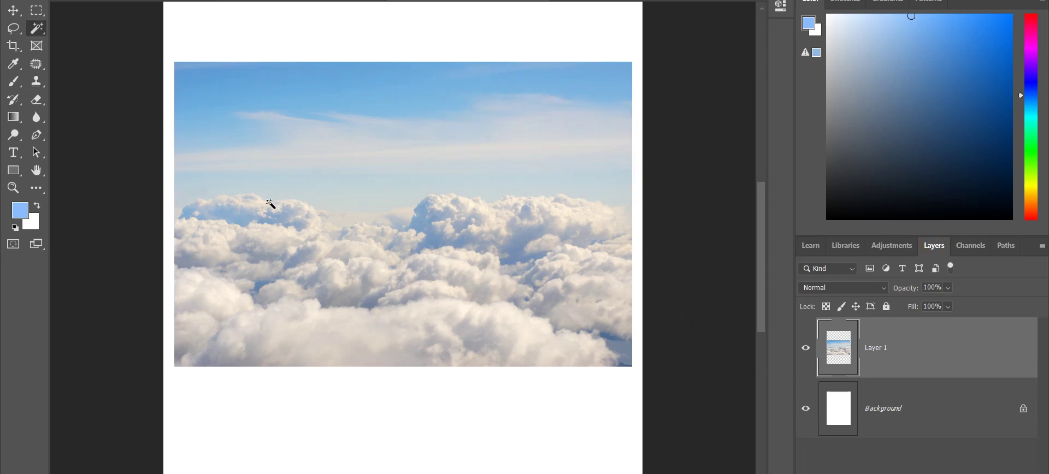
{"action": "left_click", "coordinate": [345, 154]}
{"action": "key", "text": "ctrl+d"}
- Select the raised cloud at the photo's left side with the Quick Selection tool
{"action": "right_click", "coordinate": [41, 29]}
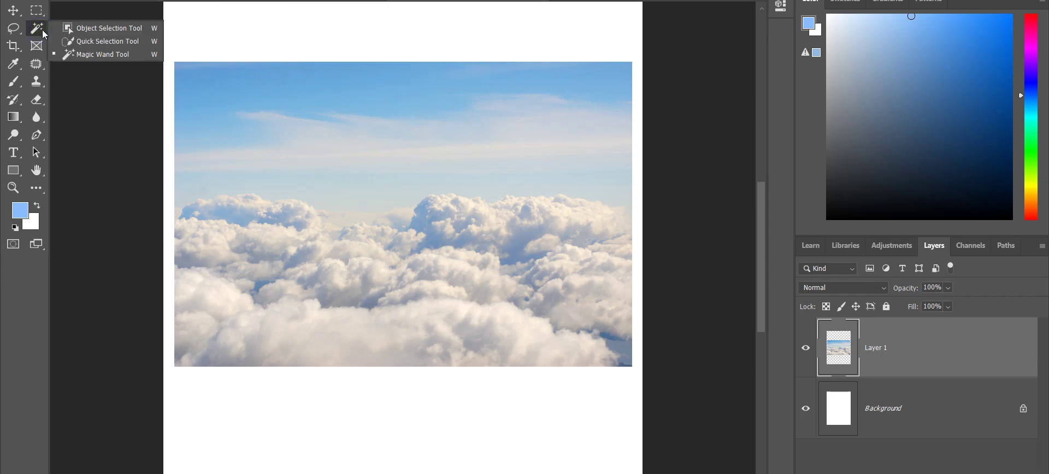
{"action": "left_click", "coordinate": [104, 42]}
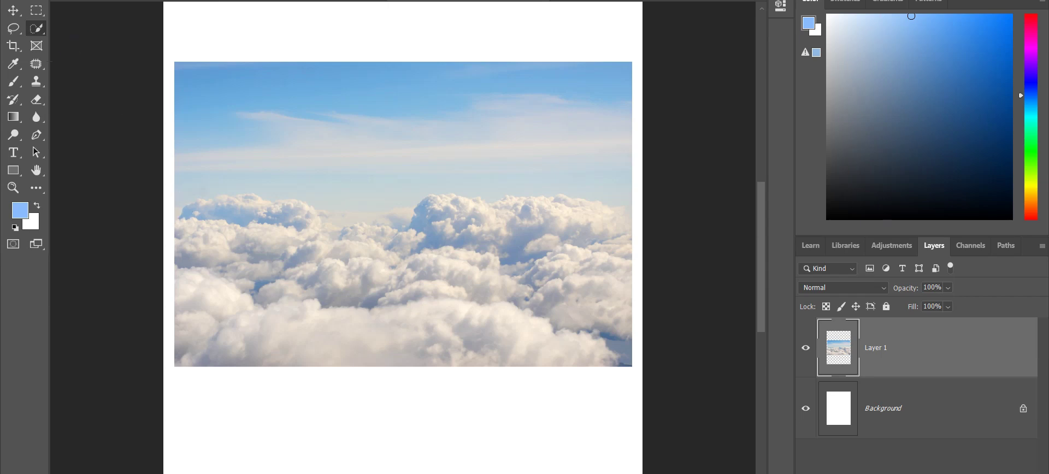
{"action": "scroll", "coordinate": [193, 216], "scroll_direction": "up", "scroll_amount": 5}
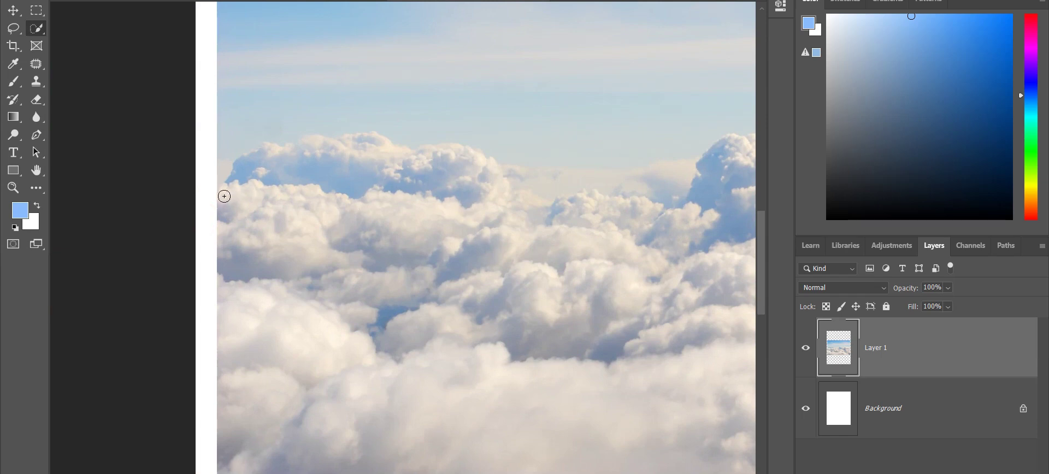
{"action": "mouse_move", "coordinate": [224, 196]}
{"action": "left_mouse_down"}
{"action": "mouse_move", "coordinate": [270, 149]}
{"action": "mouse_move", "coordinate": [260, 153]}
{"action": "left_mouse_up"}
{"action": "left_click_drag", "start_coordinate": [236, 185], "coordinate": [223, 190]}
{"action": "mouse_move", "coordinate": [267, 162]}
{"action": "left_mouse_down"}
{"action": "mouse_move", "coordinate": [377, 140]}
{"action": "mouse_move", "coordinate": [390, 161]}
{"action": "mouse_move", "coordinate": [453, 153]}
{"action": "mouse_move", "coordinate": [525, 177]}
{"action": "left_mouse_up"}
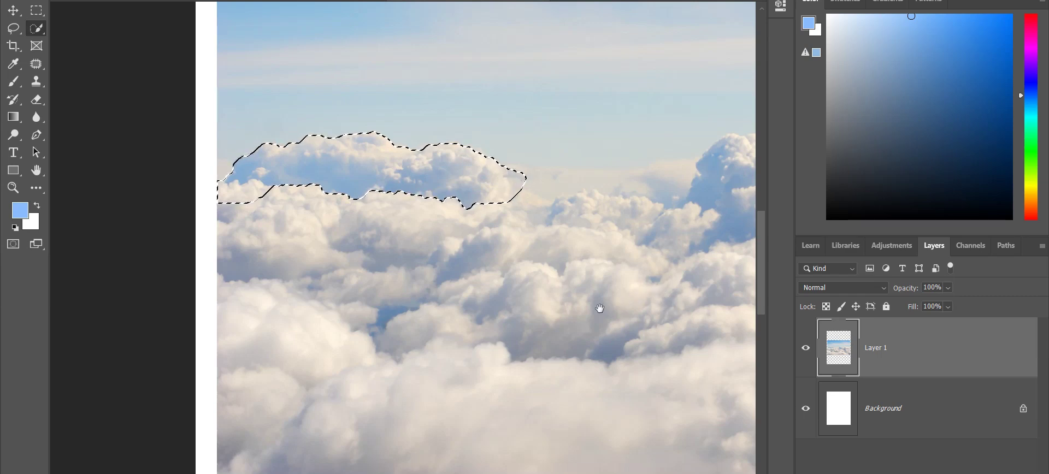
- Rework the selection of the left cloud and extend it across the low middle clouds up to the tall cloud
{"action": "left_click_drag", "start_coordinate": [600, 308], "coordinate": [452, 314]}
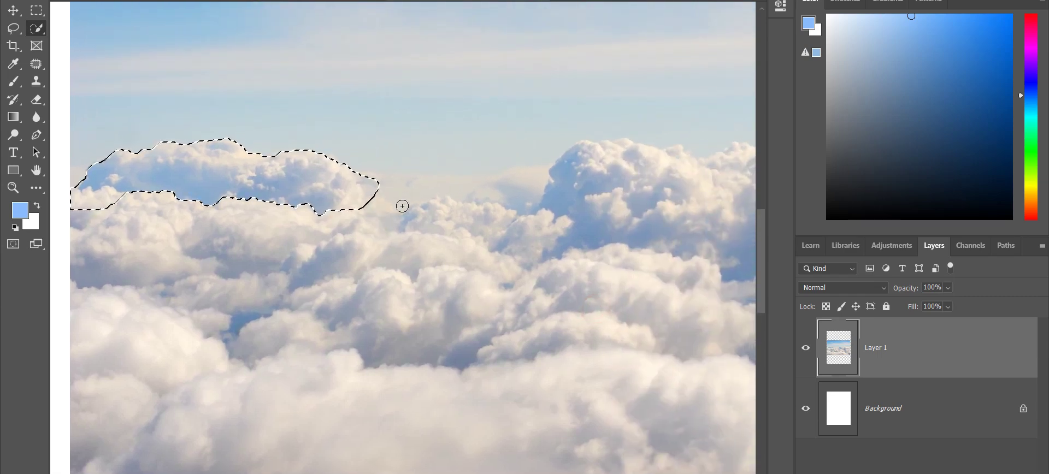
{"action": "key", "text": "ctrl+d"}
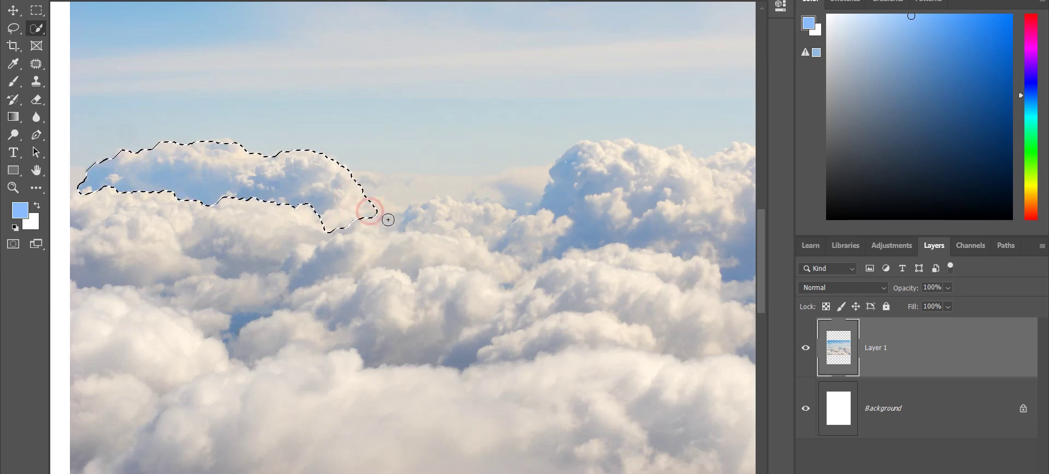
{"action": "mouse_move", "coordinate": [407, 221]}
{"action": "left_mouse_down"}
{"action": "mouse_move", "coordinate": [457, 208]}
{"action": "mouse_move", "coordinate": [469, 218]}
{"action": "mouse_move", "coordinate": [490, 191]}
{"action": "mouse_move", "coordinate": [506, 203]}
{"action": "mouse_move", "coordinate": [498, 195]}
{"action": "mouse_move", "coordinate": [534, 178]}
{"action": "mouse_move", "coordinate": [570, 190]}
{"action": "mouse_move", "coordinate": [557, 179]}
{"action": "mouse_move", "coordinate": [571, 161]}
{"action": "mouse_move", "coordinate": [600, 196]}
{"action": "left_mouse_up"}
{"action": "key", "text": "ctrl+z"}
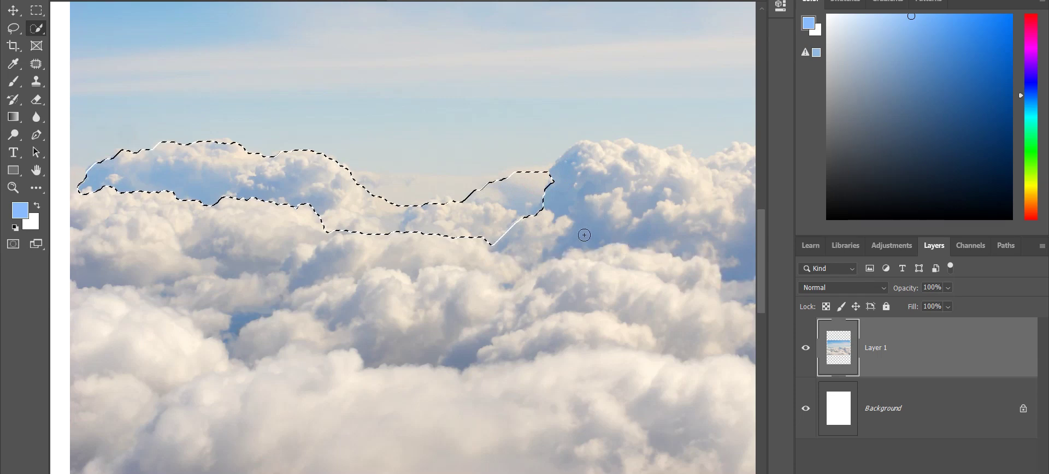
- Try adding the left edge of the tall cloud to the selection and undo the additions
{"action": "left_click_drag", "start_coordinate": [583, 269], "coordinate": [437, 283]}
{"action": "left_click_drag", "start_coordinate": [400, 206], "coordinate": [391, 210]}
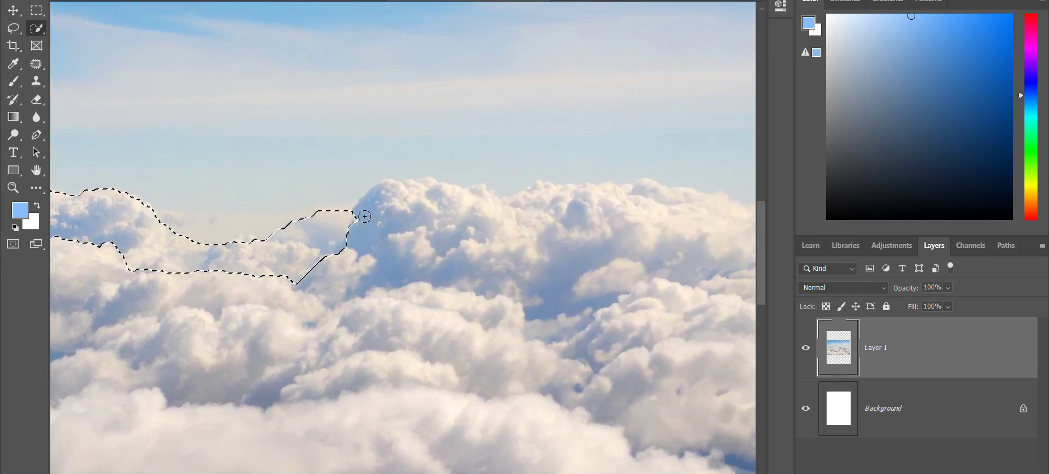
{"action": "left_click", "coordinate": [364, 215]}
{"action": "key", "text": "z"}
{"action": "key", "text": "ctrl+z"}
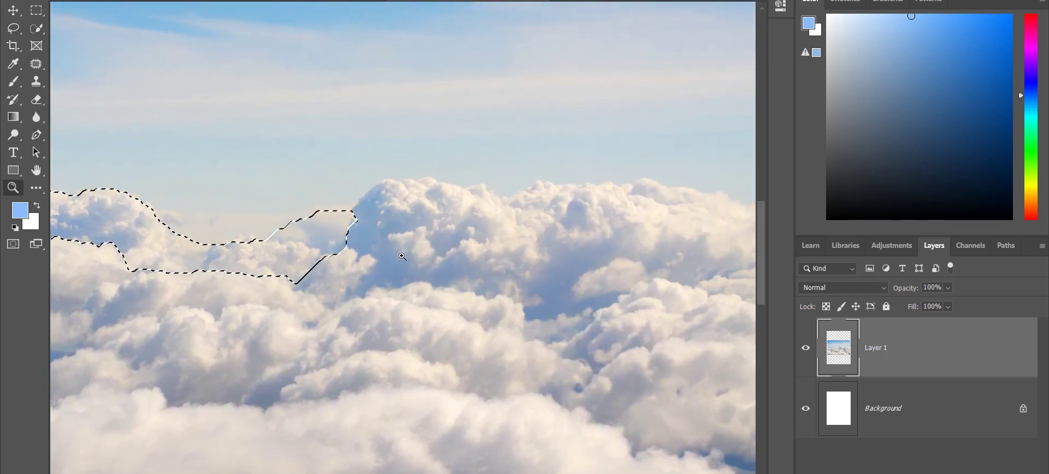
{"action": "left_click", "coordinate": [362, 237]}
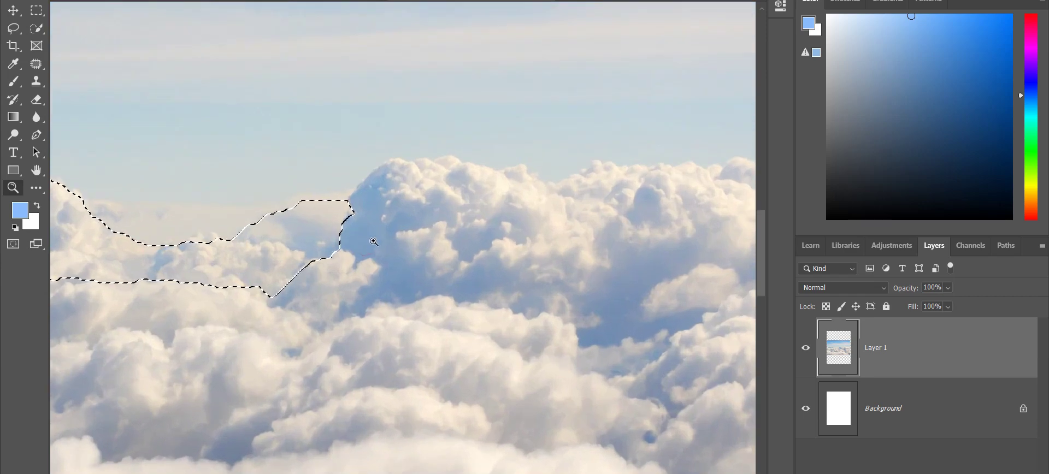
{"action": "key", "text": "w"}
{"action": "key", "text": "ctrl+z"}
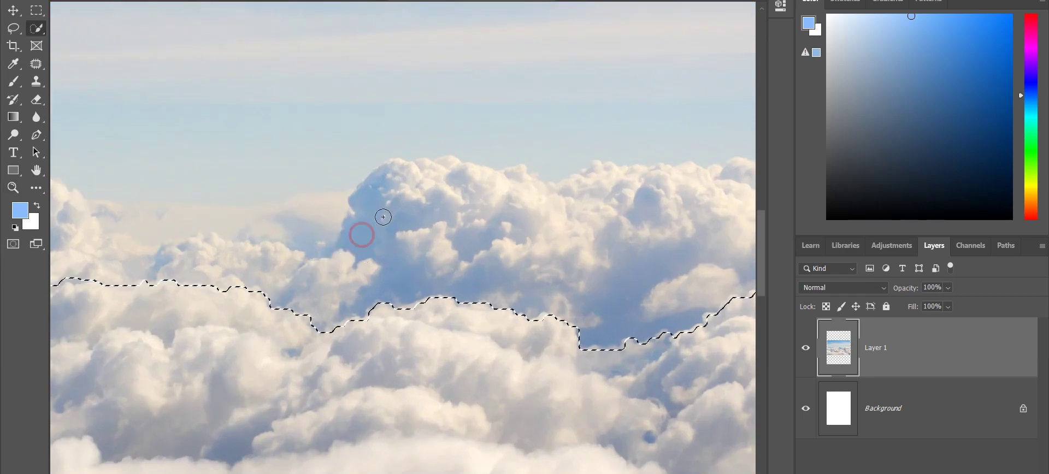
{"action": "key", "text": "ctrl+shift+z"}
{"action": "key", "text": "ctrl+d"}
- Try extending the selection over the tall cloud and the clouds near the photo's right edge, undoing each attempt
{"action": "key", "text": "ctrl+minus"}
{"action": "key", "text": "ctrl+minus"}
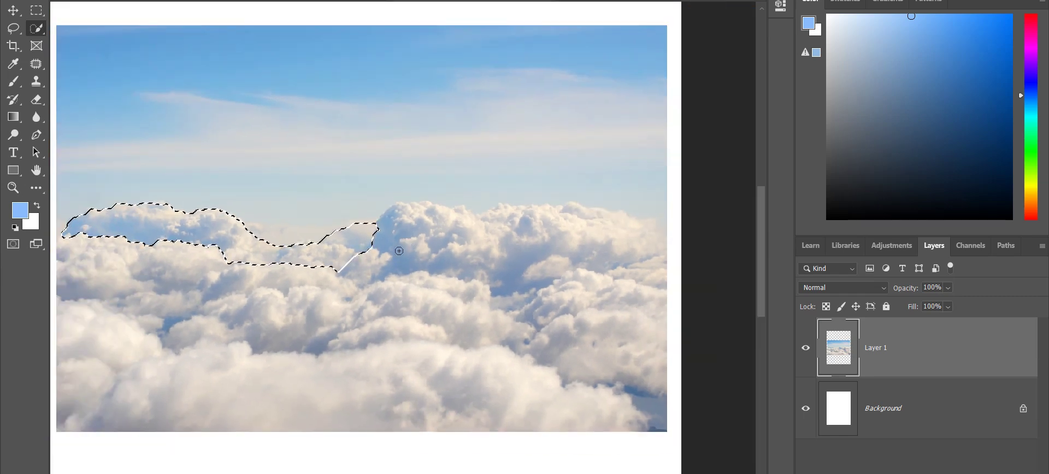
{"action": "mouse_move", "coordinate": [385, 244]}
{"action": "left_mouse_down"}
{"action": "mouse_move", "coordinate": [398, 227]}
{"action": "mouse_move", "coordinate": [436, 251]}
{"action": "mouse_move", "coordinate": [424, 251]}
{"action": "left_mouse_up"}
{"action": "key", "text": "ctrl+z"}
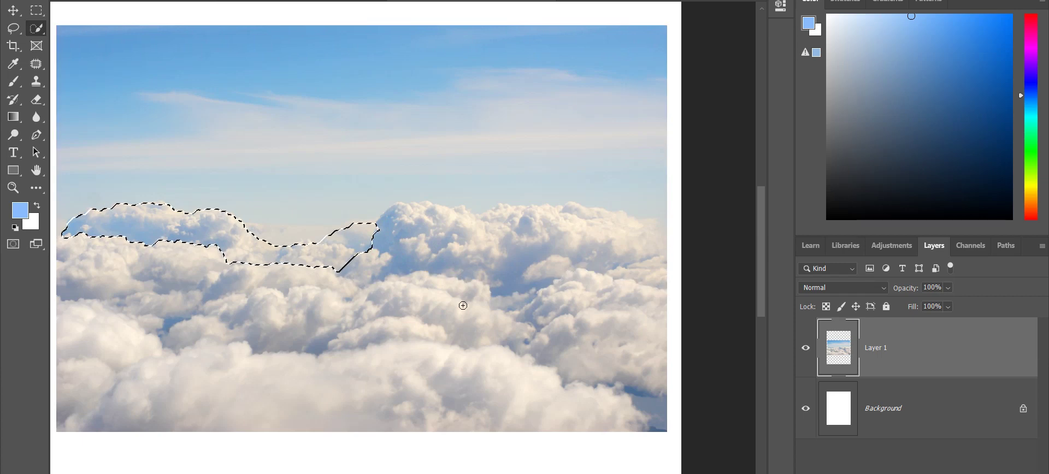
{"action": "left_click", "coordinate": [612, 240]}
{"action": "left_click_drag", "start_coordinate": [612, 240], "coordinate": [646, 243]}
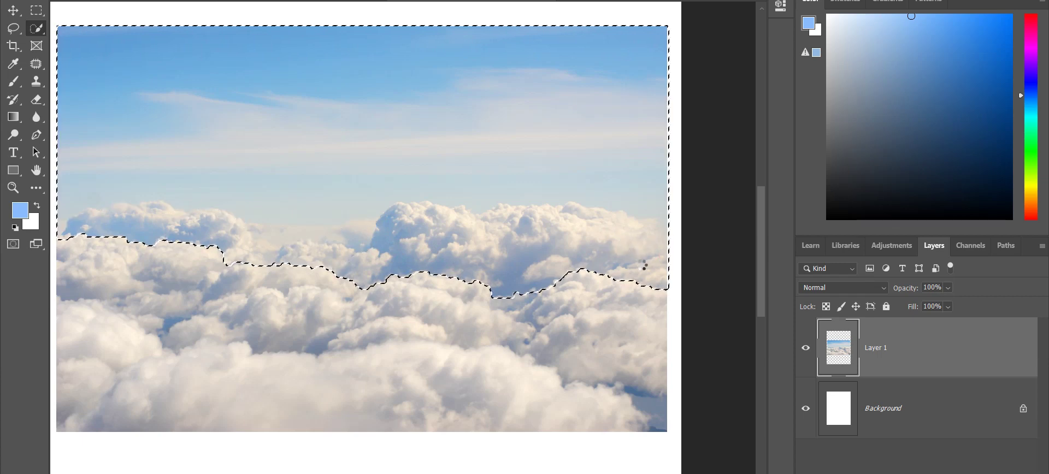
{"action": "key", "text": "ctrl+z"}
{"action": "left_click", "coordinate": [626, 337]}
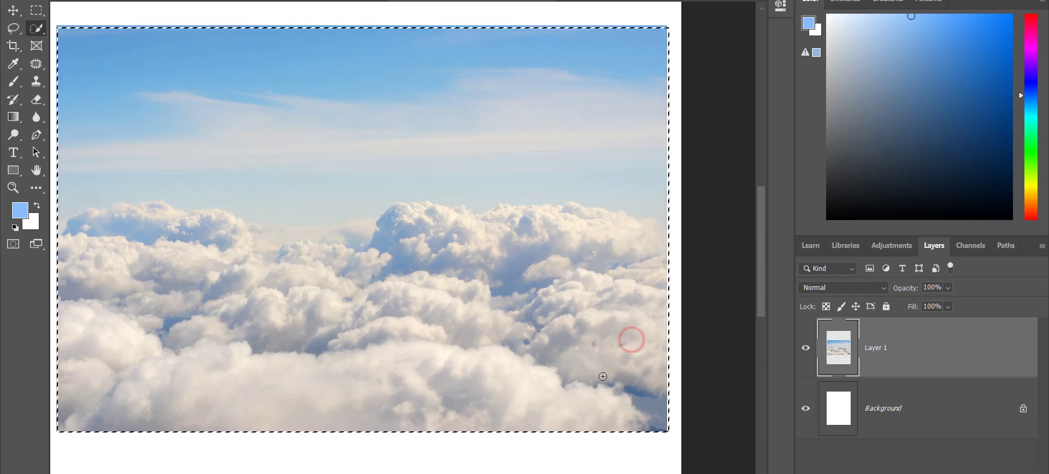
{"action": "key", "text": "ctrl+z"}
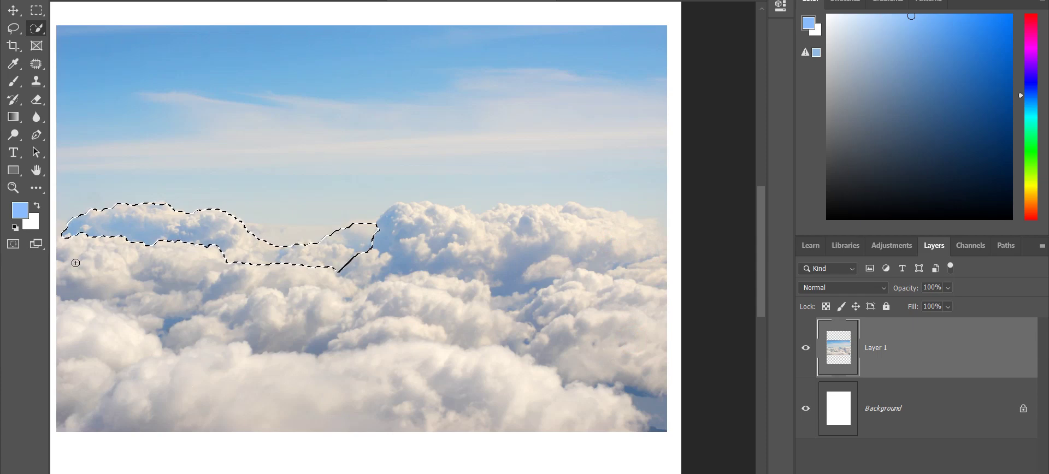
- Extend the cloud selection to the photo's left edge and undo the further additions in the lower clouds
{"action": "left_click_drag", "start_coordinate": [61, 242], "coordinate": [98, 277]}
{"action": "key", "text": "ctrl+z"}
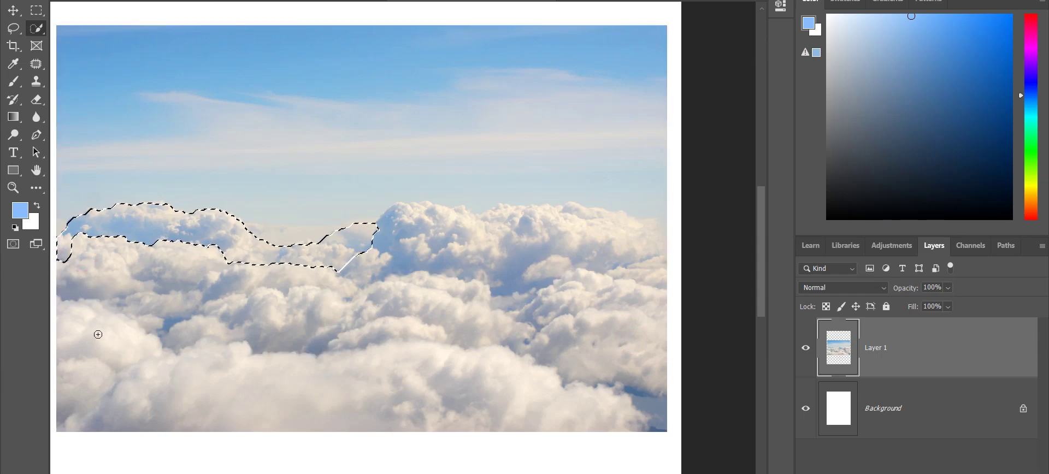
{"action": "key", "text": "ctrl+shift+z"}
{"action": "left_click", "coordinate": [90, 337]}
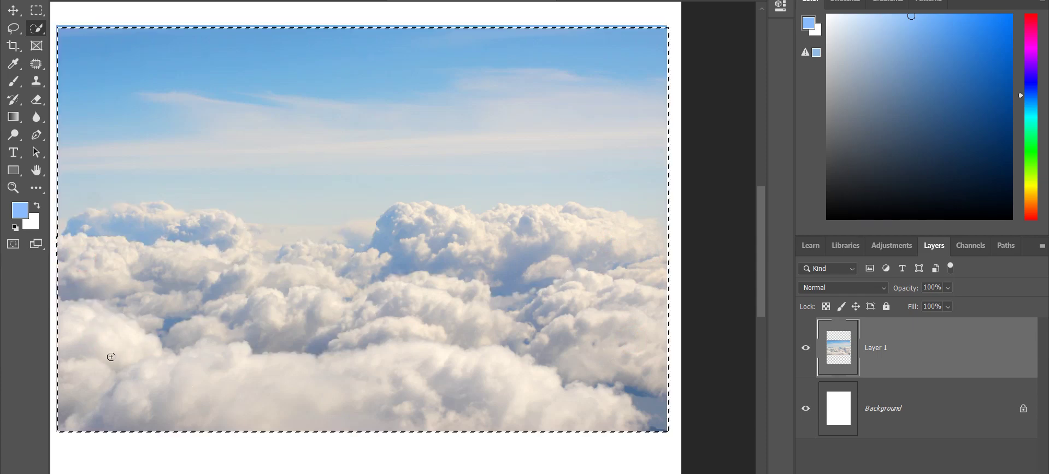
{"action": "key", "text": "ctrl+z"}
{"action": "key", "text": "ctrl+z"}
{"action": "mouse_move", "coordinate": [75, 249]}
{"action": "left_mouse_down"}
{"action": "mouse_move", "coordinate": [105, 254]}
{"action": "mouse_move", "coordinate": [87, 250]}
{"action": "left_mouse_up"}
{"action": "key", "text": "ctrl+z"}
{"action": "key", "text": "ctrl+z"}
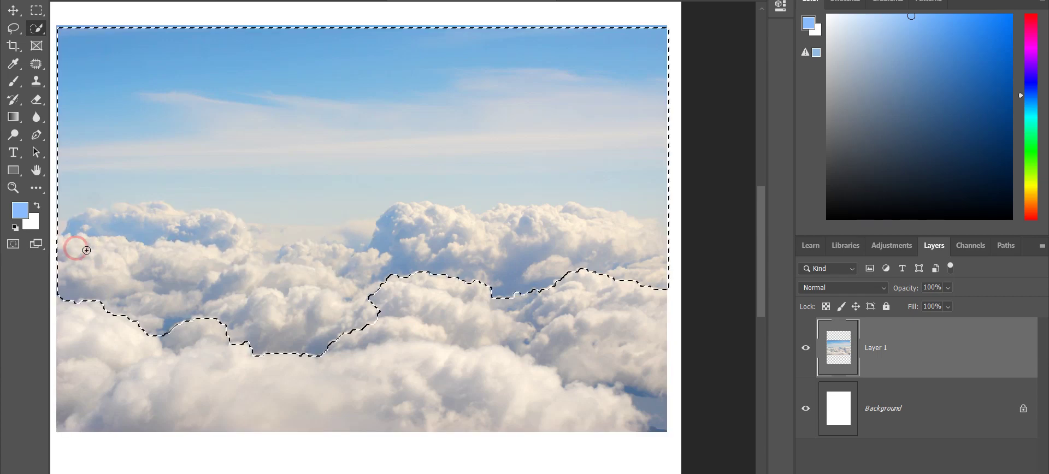
{"action": "key", "text": "ctrl+z"}
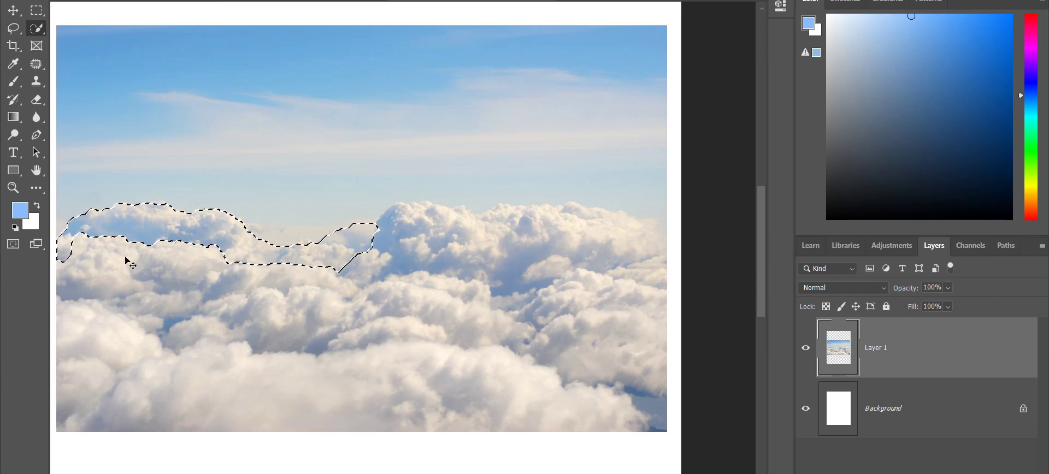
- Add the left part of the tall cloud to the selection and subtract the sky included with it
{"action": "key", "text": "ctrl+plus"}
{"action": "left_click_drag", "start_coordinate": [441, 311], "coordinate": [354, 319]}
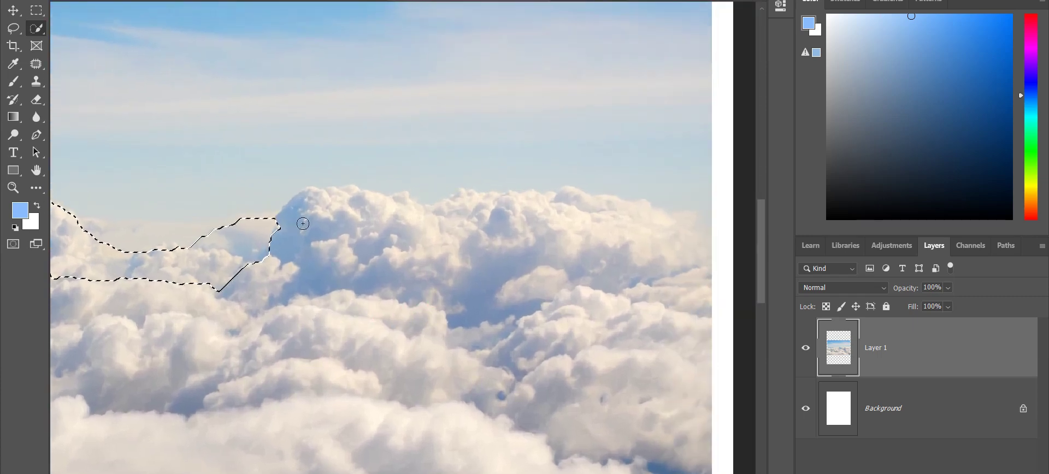
{"action": "left_click", "coordinate": [281, 227]}
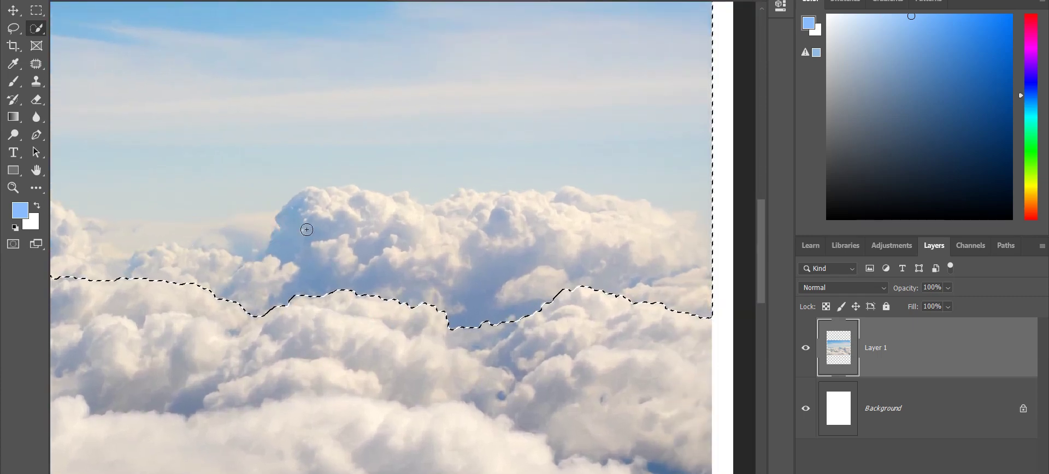
{"action": "left_click", "coordinate": [290, 128], "text": "alt"}
{"action": "left_click", "coordinate": [345, 140], "text": "alt"}
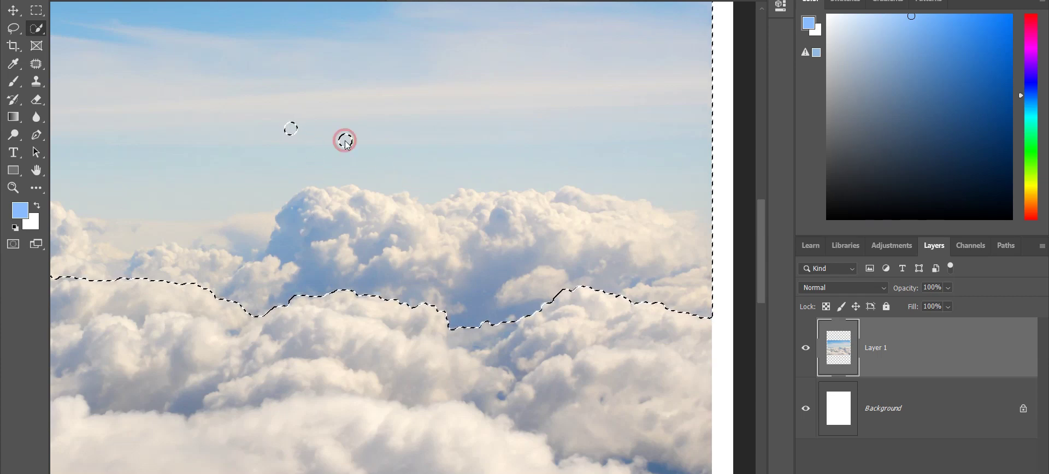
{"action": "mouse_move", "coordinate": [345, 140]}
{"action": "left_mouse_down"}
{"action": "mouse_move", "coordinate": [444, 141]}
{"action": "mouse_move", "coordinate": [297, 91]}
{"action": "left_mouse_up"}
{"action": "mouse_move", "coordinate": [394, 119]}
{"action": "left_mouse_down"}
{"action": "mouse_move", "coordinate": [293, 67]}
{"action": "mouse_move", "coordinate": [251, 82]}
{"action": "left_mouse_up"}
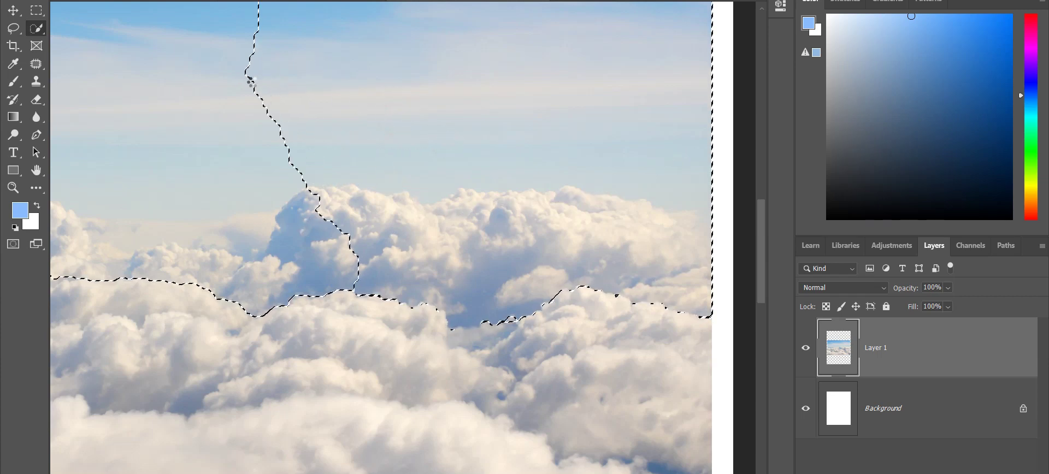
{"action": "key", "text": "ctrl+minus"}
{"action": "left_click_drag", "start_coordinate": [313, 207], "coordinate": [435, 235]}
{"action": "left_click", "coordinate": [464, 245]}
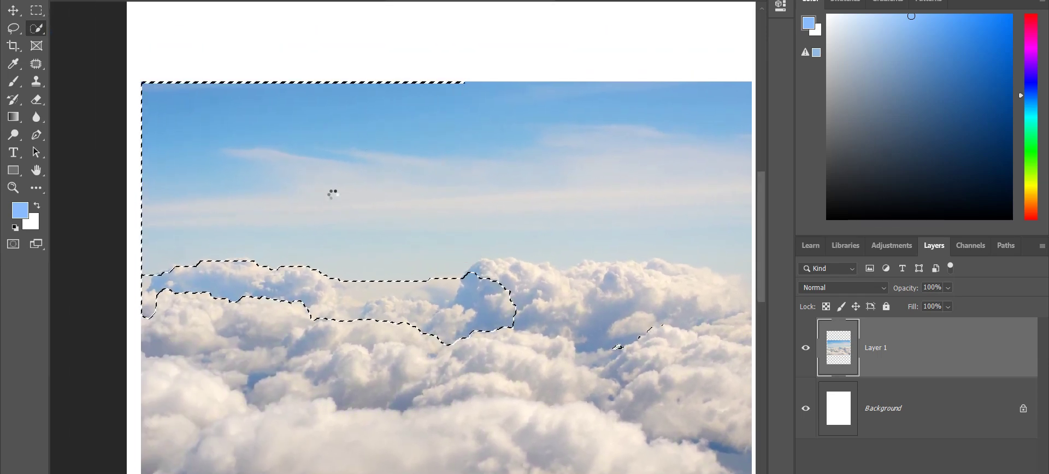
- Extend the selection over the rest of the tall cloud and all remaining clouds down to the photo's lower edge
{"action": "left_click_drag", "start_coordinate": [538, 388], "coordinate": [369, 336]}
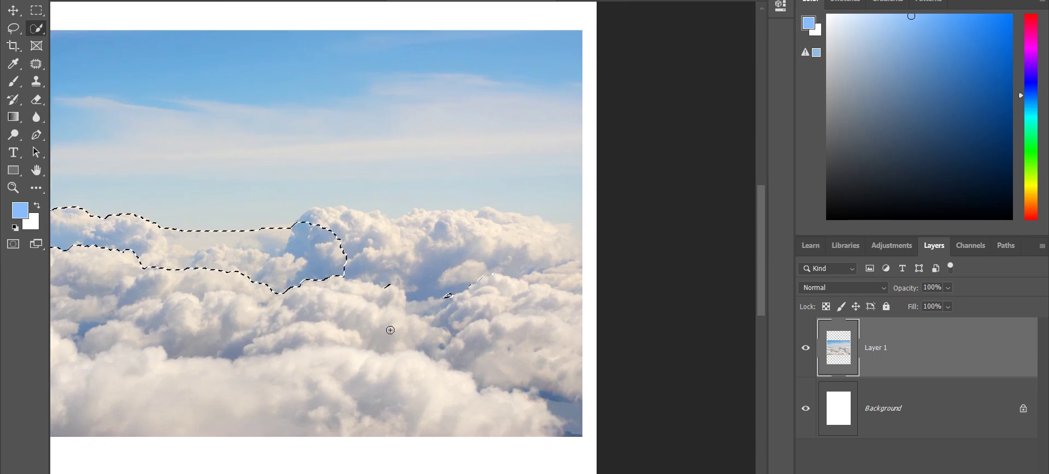
{"action": "left_click", "coordinate": [316, 223]}
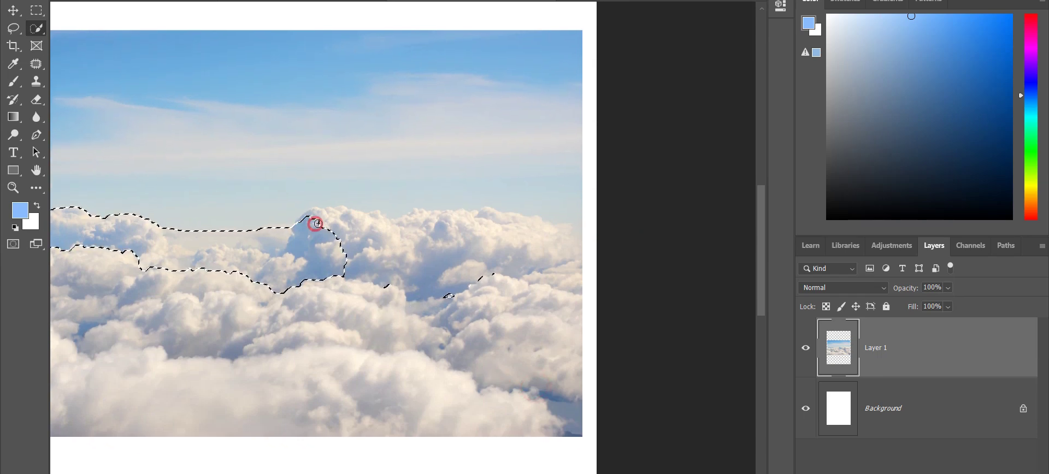
{"action": "mouse_move", "coordinate": [317, 224]}
{"action": "left_mouse_down"}
{"action": "mouse_move", "coordinate": [385, 241]}
{"action": "mouse_move", "coordinate": [471, 225]}
{"action": "mouse_move", "coordinate": [515, 234]}
{"action": "mouse_move", "coordinate": [513, 225]}
{"action": "mouse_move", "coordinate": [560, 279]}
{"action": "mouse_move", "coordinate": [548, 327]}
{"action": "mouse_move", "coordinate": [456, 405]}
{"action": "mouse_move", "coordinate": [345, 386]}
{"action": "mouse_move", "coordinate": [535, 351]}
{"action": "left_mouse_up"}
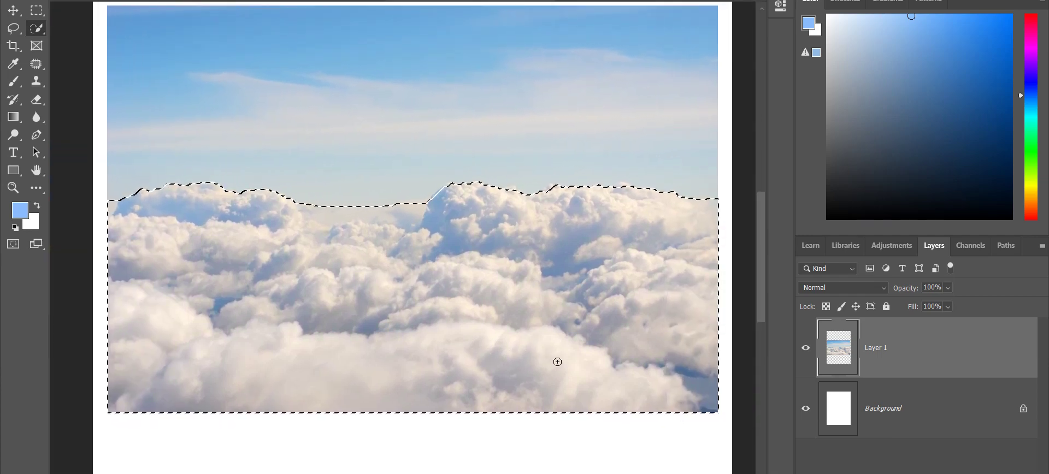
- Copy the selected clouds from Layer 1 to a new layer and hide Layer 1
{"action": "key", "text": "ctrl+j"}
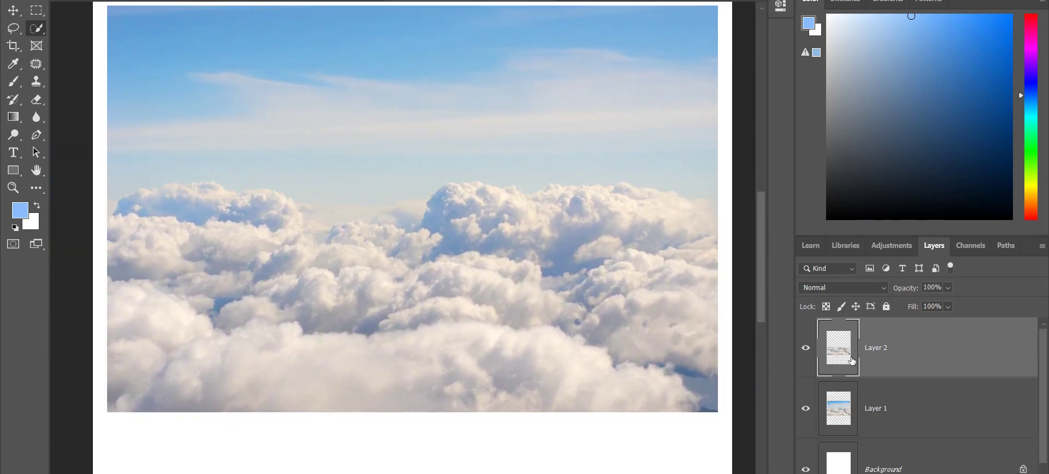
{"action": "left_click", "coordinate": [806, 409]}
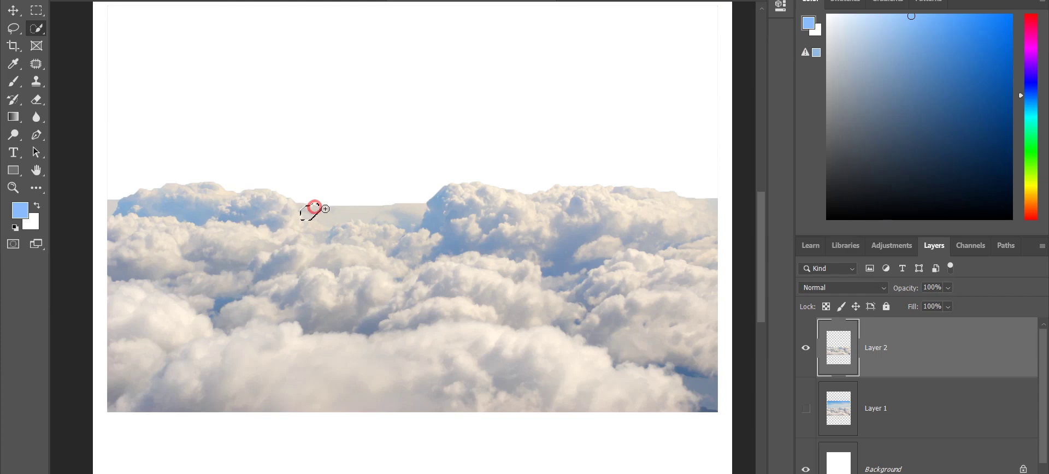
- Delete the leftover grey sky patch in the gap between the two tall clouds on Layer 2
{"action": "left_click", "coordinate": [395, 211]}
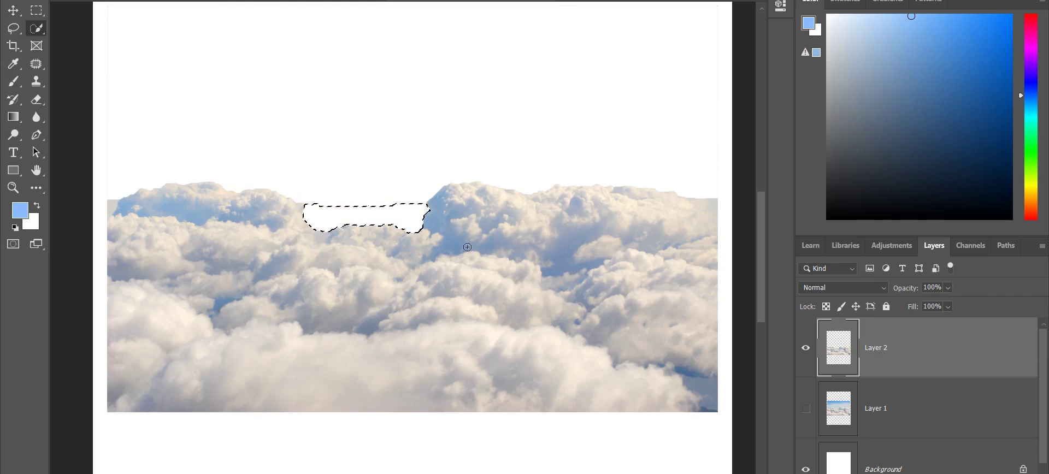
{"action": "left_click", "coordinate": [358, 186]}
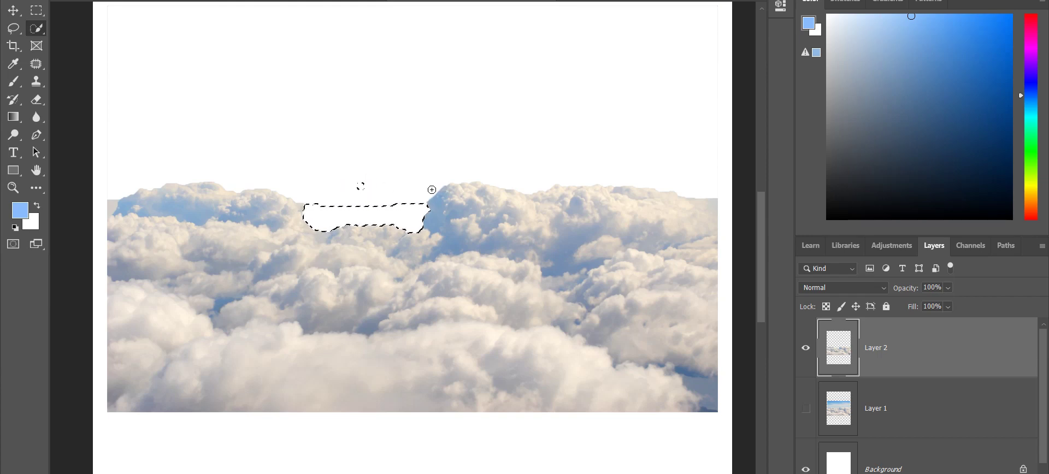
{"action": "left_click", "coordinate": [899, 407]}
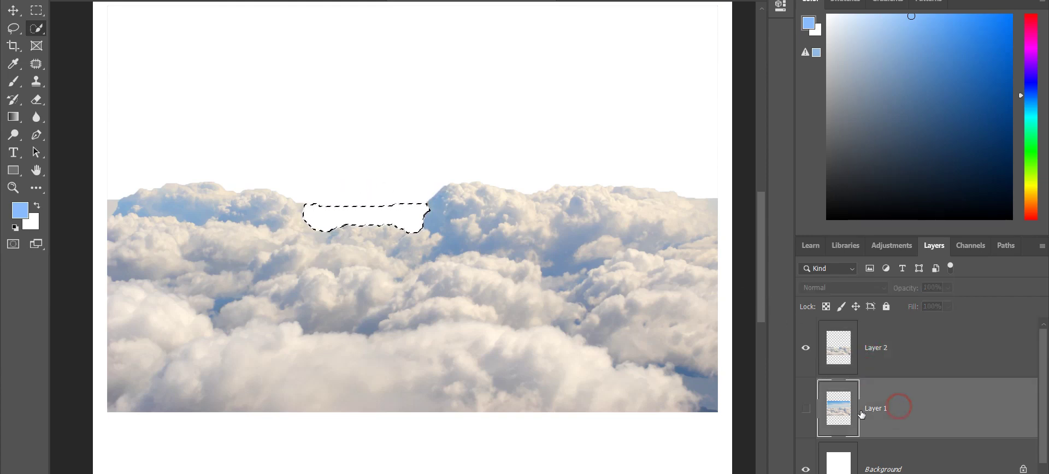
{"action": "left_click", "coordinate": [882, 336]}
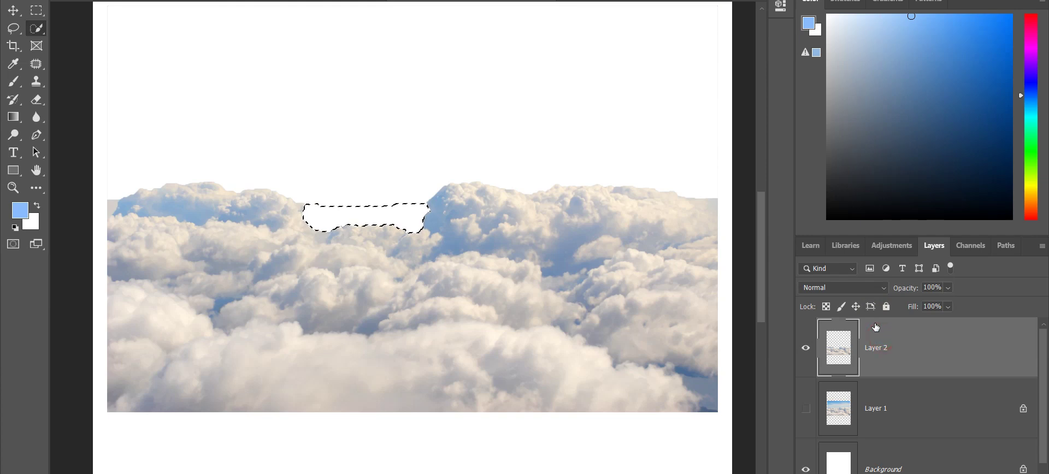
{"action": "left_click", "coordinate": [871, 307]}
{"action": "left_click", "coordinate": [1021, 405]}
{"action": "left_click", "coordinate": [1022, 348]}
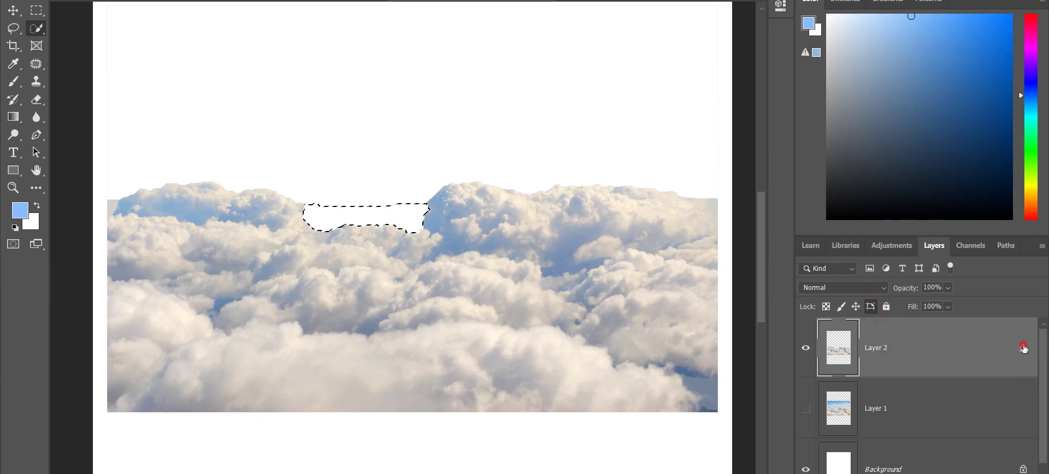
- Deselect and remove the leftover sky at the upper corner of the clouds' right edge
{"action": "key", "text": "ctrl+d"}
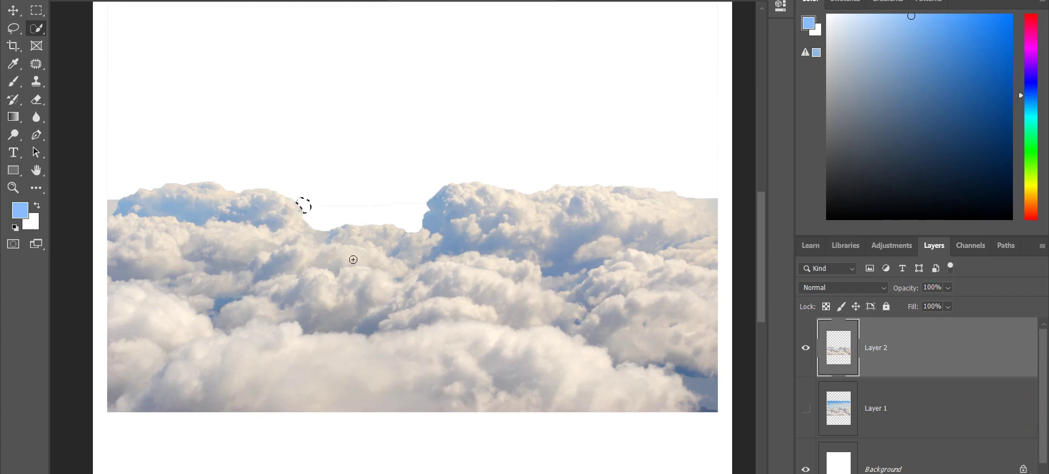
{"action": "left_click", "coordinate": [713, 198]}
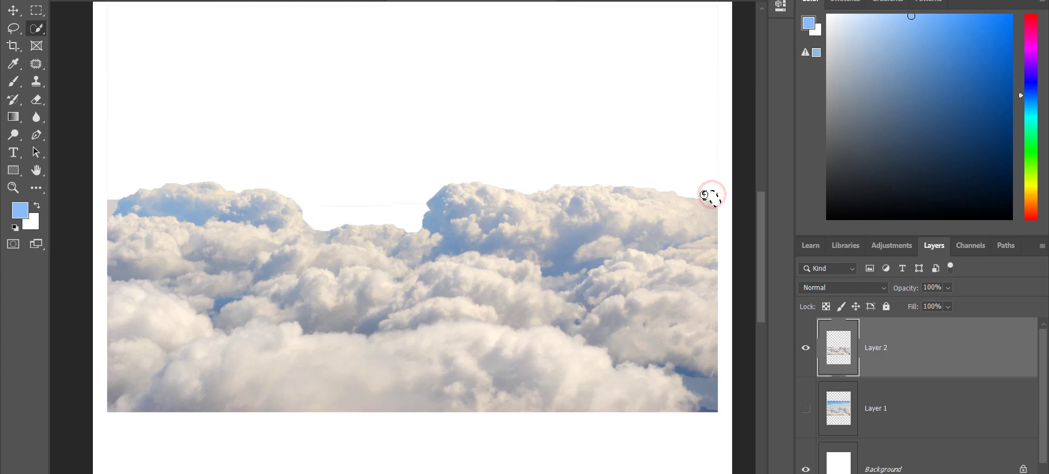
{"action": "left_click_drag", "start_coordinate": [712, 195], "coordinate": [692, 194]}
{"action": "left_click", "coordinate": [504, 186]}
{"action": "key", "text": "ctrl+plus"}
{"action": "left_click_drag", "start_coordinate": [478, 314], "coordinate": [681, 231]}
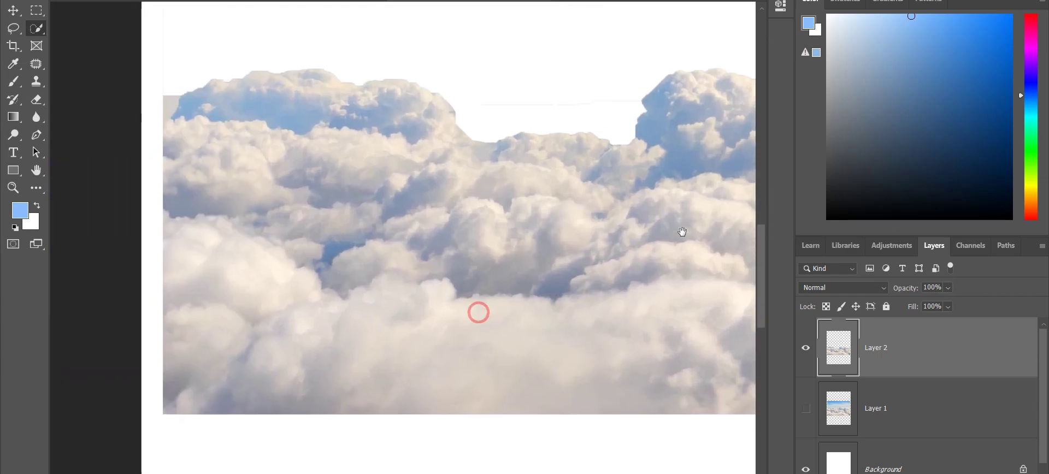
- Hide the Background layer and remove the leftover sky at the upper corner of the clouds' left edge
{"action": "left_click", "coordinate": [805, 468]}
{"action": "left_click_drag", "start_coordinate": [624, 335], "coordinate": [429, 400]}
{"action": "left_click_drag", "start_coordinate": [566, 333], "coordinate": [519, 355]}
{"action": "left_click_drag", "start_coordinate": [431, 350], "coordinate": [542, 353]}
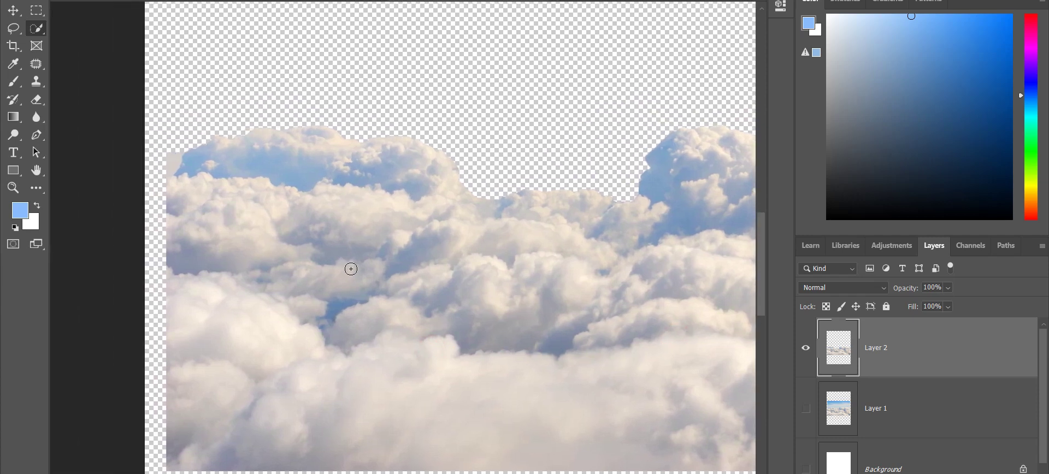
{"action": "left_click_drag", "start_coordinate": [164, 163], "coordinate": [166, 154]}
{"action": "scroll", "coordinate": [353, 274], "scroll_direction": "right", "scroll_amount": 3}
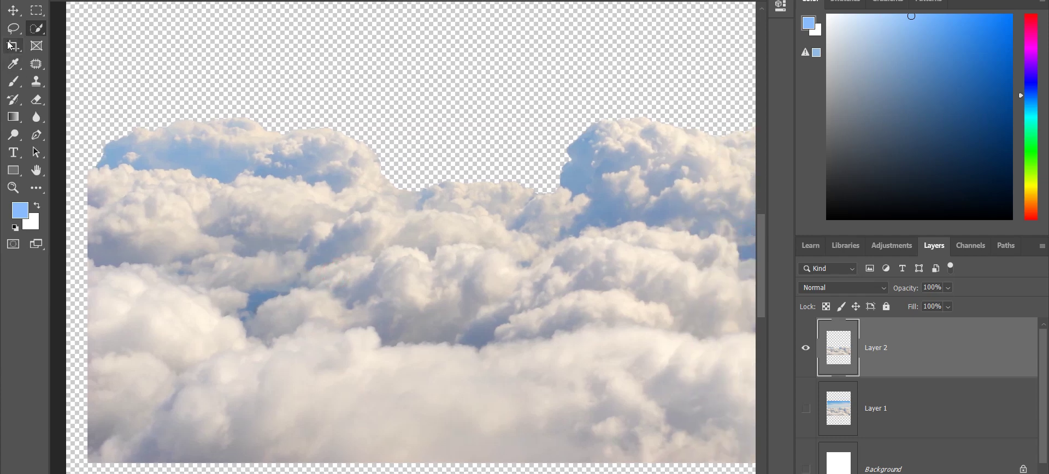
- Start a Pen tool path at the clouds' left edge, just below the tall left cloud
{"action": "left_click", "coordinate": [36, 11]}
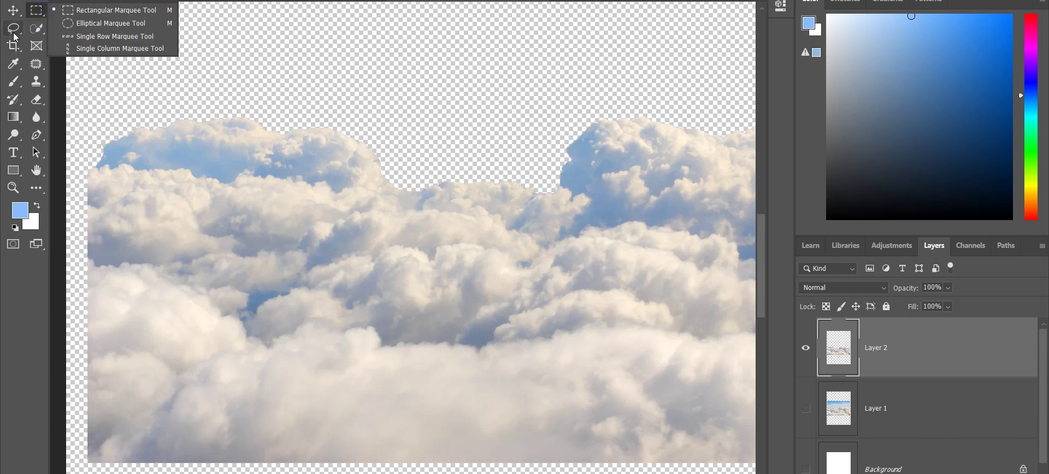
{"action": "key", "text": "p"}
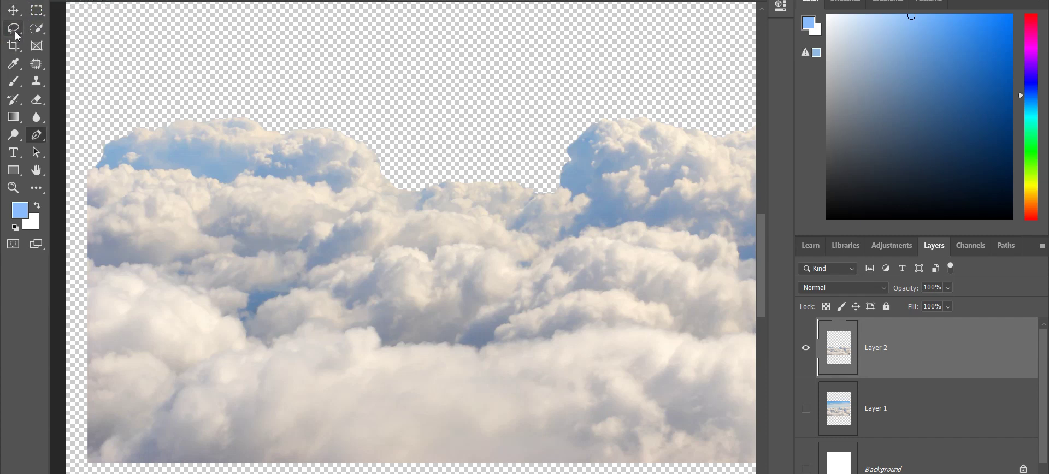
{"action": "left_click", "coordinate": [88, 169]}
{"action": "left_click_drag", "start_coordinate": [98, 166], "coordinate": [100, 172]}
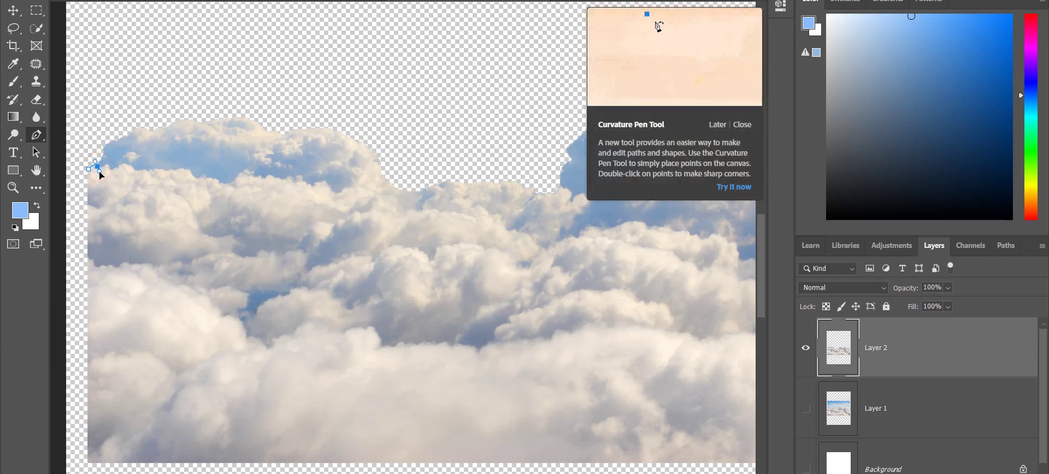
{"action": "key", "text": "ctrl+z"}
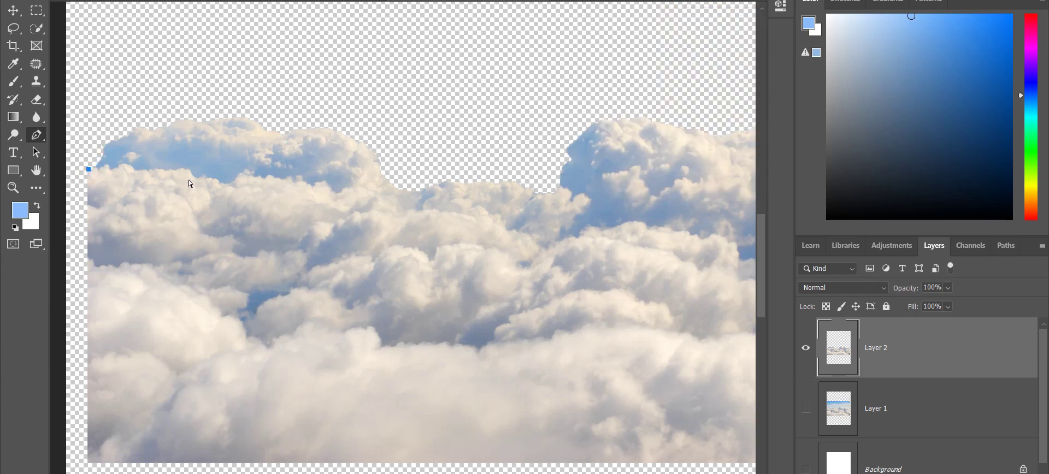
{"action": "key", "text": "ctrl+plus"}
{"action": "left_click_drag", "start_coordinate": [219, 221], "coordinate": [441, 242]}
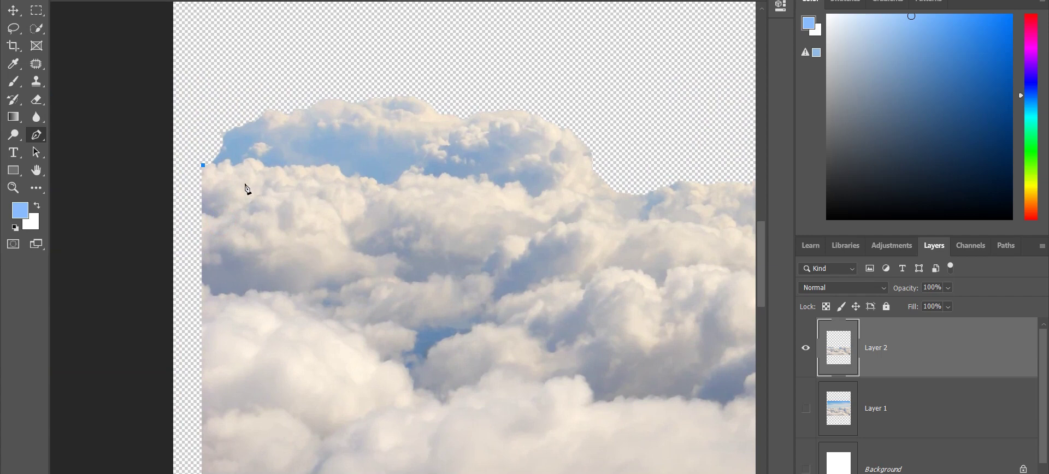
- Trace the path along the tops of the front clouds below the first half of the tall left cloud
{"action": "left_click", "coordinate": [216, 165]}
{"action": "left_click", "coordinate": [226, 161]}
{"action": "left_click", "coordinate": [236, 164]}
{"action": "left_click", "coordinate": [249, 161]}
{"action": "left_click", "coordinate": [263, 165]}
{"action": "left_click", "coordinate": [281, 165]}
{"action": "left_click", "coordinate": [293, 167]}
{"action": "left_click", "coordinate": [315, 167]}
{"action": "left_click_drag", "start_coordinate": [316, 167], "coordinate": [339, 174]}
{"action": "key", "text": "ctrl+z"}
{"action": "left_click", "coordinate": [349, 178]}
{"action": "left_click", "coordinate": [365, 179]}
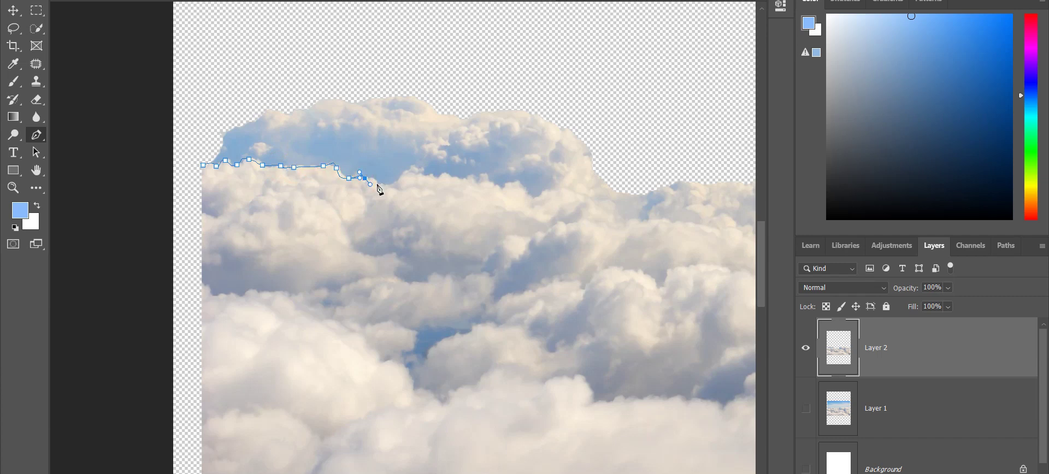
- Continue the path along the base of the tall left cloud towards its right end
{"action": "left_click", "coordinate": [380, 183]}
{"action": "left_click", "coordinate": [395, 183]}
{"action": "mouse_move", "coordinate": [411, 171]}
{"action": "left_mouse_down"}
{"action": "mouse_move", "coordinate": [480, 176]}
{"action": "mouse_move", "coordinate": [531, 196]}
{"action": "left_mouse_up"}
{"action": "left_click", "coordinate": [431, 176]}
{"action": "left_click", "coordinate": [449, 176]}
{"action": "left_click", "coordinate": [487, 177]}
{"action": "left_click", "coordinate": [506, 190]}
{"action": "key", "text": "ctrl+z"}
{"action": "left_click", "coordinate": [541, 199]}
{"action": "left_click", "coordinate": [557, 191]}
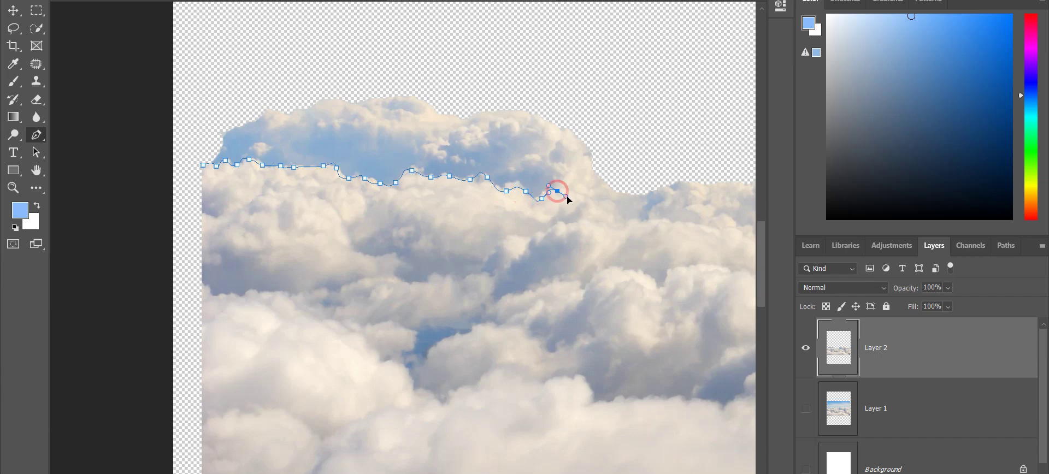
- Lead the path down around the tall left cloud's right end onto the front clouds in the gap
{"action": "left_click", "coordinate": [574, 195]}
{"action": "left_click", "coordinate": [593, 198]}
{"action": "left_click_drag", "start_coordinate": [594, 198], "coordinate": [602, 207]}
{"action": "left_click", "coordinate": [617, 228]}
{"action": "left_click_drag", "start_coordinate": [639, 246], "coordinate": [408, 243]}
{"action": "left_click", "coordinate": [384, 222]}
{"action": "left_click", "coordinate": [409, 222]}
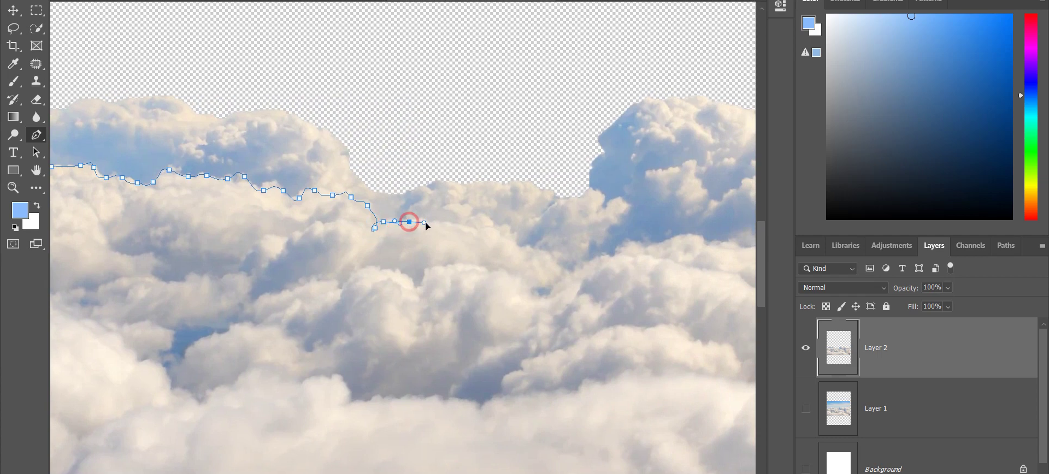
- Trace the front clouds' upper contour across the gap down to the dip before the tall right cloud
{"action": "left_click", "coordinate": [439, 224]}
{"action": "left_click_drag", "start_coordinate": [465, 223], "coordinate": [471, 224]}
{"action": "left_click", "coordinate": [485, 226]}
{"action": "left_click", "coordinate": [507, 236]}
{"action": "left_click", "coordinate": [523, 252]}
{"action": "left_click", "coordinate": [551, 256]}
{"action": "left_click", "coordinate": [569, 275]}
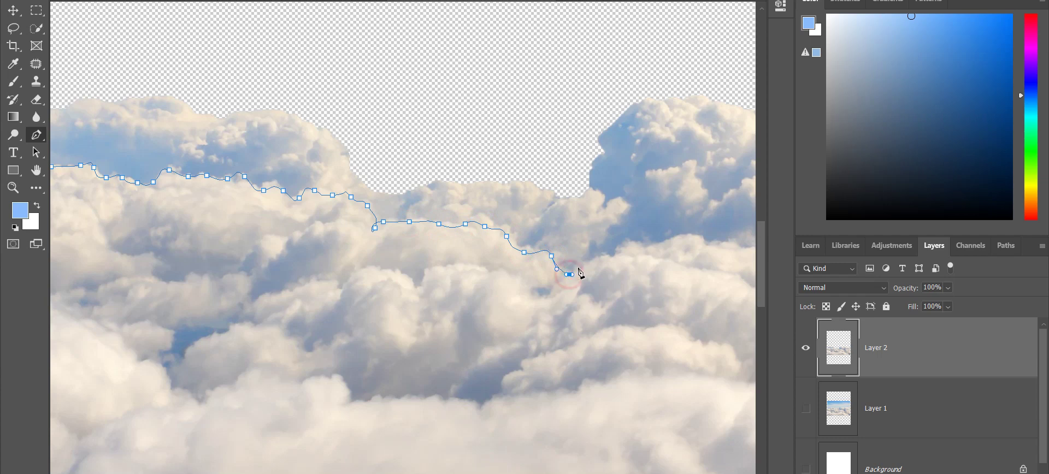
- Continue the path over the rounded front cloud below the start of the tall right cloud
{"action": "left_click", "coordinate": [578, 266]}
{"action": "left_click", "coordinate": [601, 260]}
{"action": "left_click", "coordinate": [625, 263]}
{"action": "left_click_drag", "start_coordinate": [645, 266], "coordinate": [512, 312]}
{"action": "left_click", "coordinate": [514, 282]}
{"action": "left_click", "coordinate": [554, 286]}
{"action": "left_click", "coordinate": [467, 288]}
{"action": "left_click", "coordinate": [488, 296]}
{"action": "left_click", "coordinate": [516, 315]}
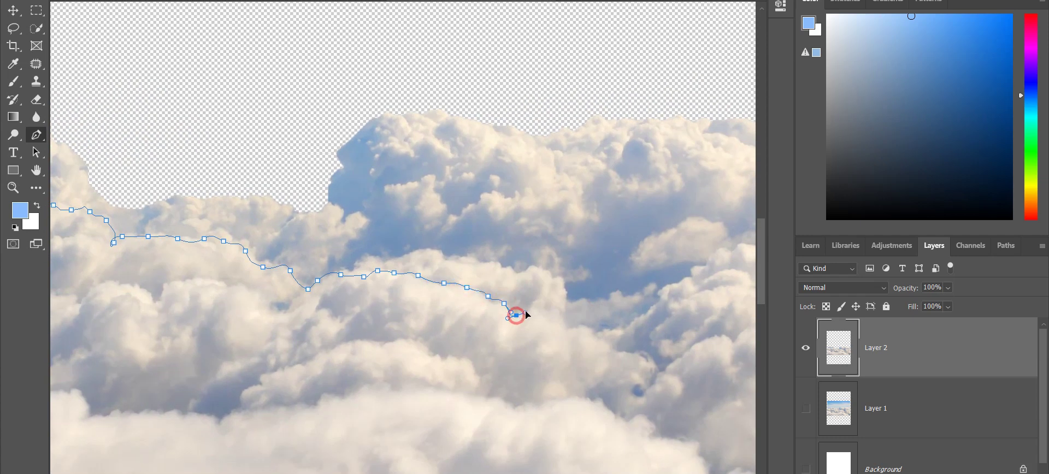
- Trace the path through the valley under the blue shadow and up the slope of the next cloud
{"action": "left_click", "coordinate": [534, 308]}
{"action": "left_click", "coordinate": [557, 315]}
{"action": "left_click", "coordinate": [570, 329]}
{"action": "left_click", "coordinate": [587, 327]}
{"action": "left_click", "coordinate": [609, 335]}
{"action": "left_click", "coordinate": [628, 327]}
{"action": "left_click_drag", "start_coordinate": [651, 304], "coordinate": [659, 297]}
{"action": "left_click", "coordinate": [664, 285]}
{"action": "left_click", "coordinate": [685, 278]}
{"action": "left_click_drag", "start_coordinate": [698, 264], "coordinate": [559, 290]}
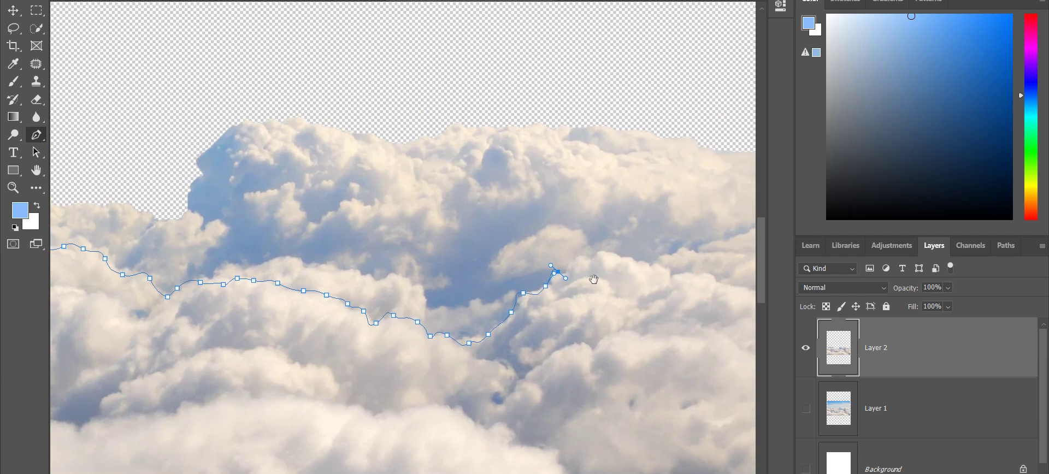
- Carry the path over the crest of the rightmost front cloud and down its far side
{"action": "left_click", "coordinate": [571, 262]}
{"action": "left_click_drag", "start_coordinate": [586, 258], "coordinate": [630, 270]}
{"action": "left_click", "coordinate": [601, 256]}
{"action": "left_click_drag", "start_coordinate": [645, 281], "coordinate": [430, 271]}
{"action": "left_click", "coordinate": [424, 252]}
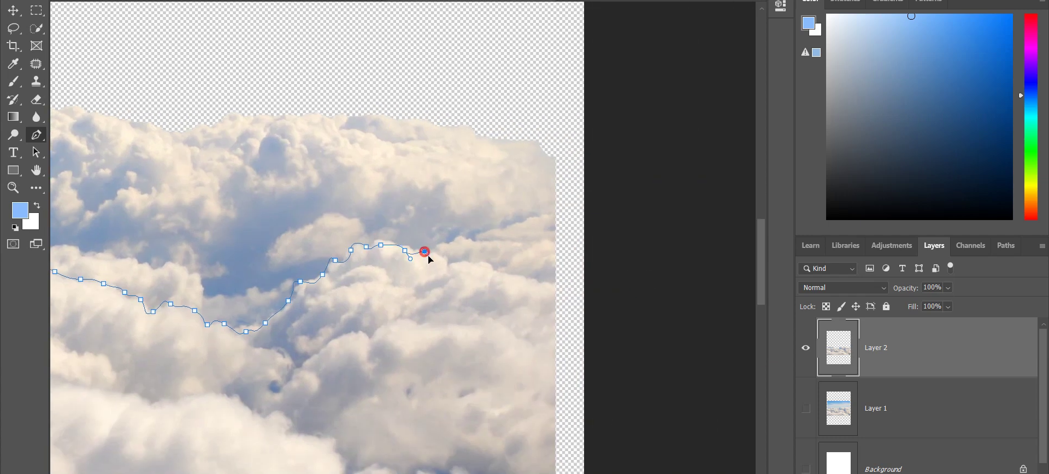
{"action": "left_click", "coordinate": [445, 260]}
{"action": "left_click", "coordinate": [465, 265]}
- Undo the last few anchor points and redraw the contour to just past the photo's right edge
{"action": "left_click", "coordinate": [480, 262]}
{"action": "left_click_drag", "start_coordinate": [492, 267], "coordinate": [567, 287]}
{"action": "key", "text": "ctrl+z"}
{"action": "key", "text": "ctrl+z"}
{"action": "key", "text": "ctrl+z"}
{"action": "left_click", "coordinate": [494, 269]}
{"action": "left_click", "coordinate": [509, 275]}
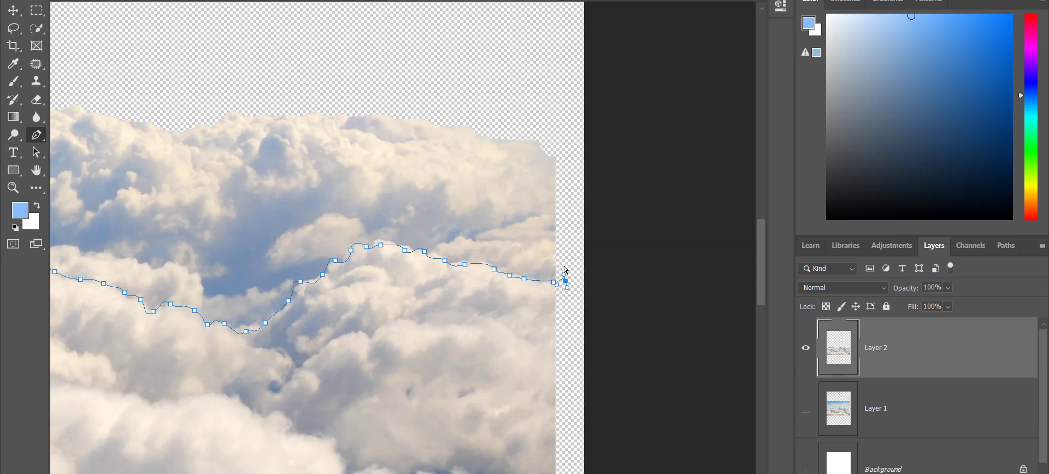
- Close the path around the outside of the photo's right, lower and left edges at its starting point
{"action": "scroll", "coordinate": [565, 269], "scroll_direction": "down", "scroll_amount": 2}
{"action": "left_click_drag", "start_coordinate": [368, 399], "coordinate": [508, 330]}
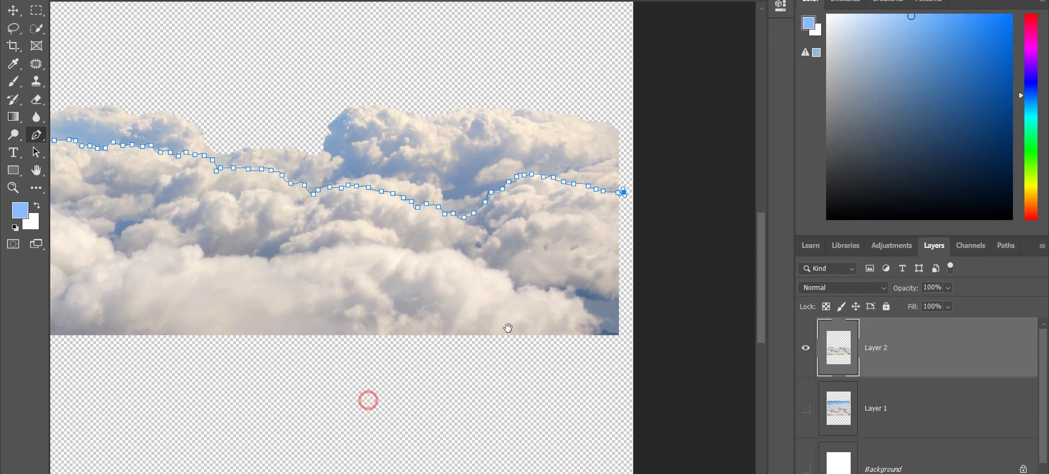
{"action": "left_click_drag", "start_coordinate": [466, 369], "coordinate": [393, 355]}
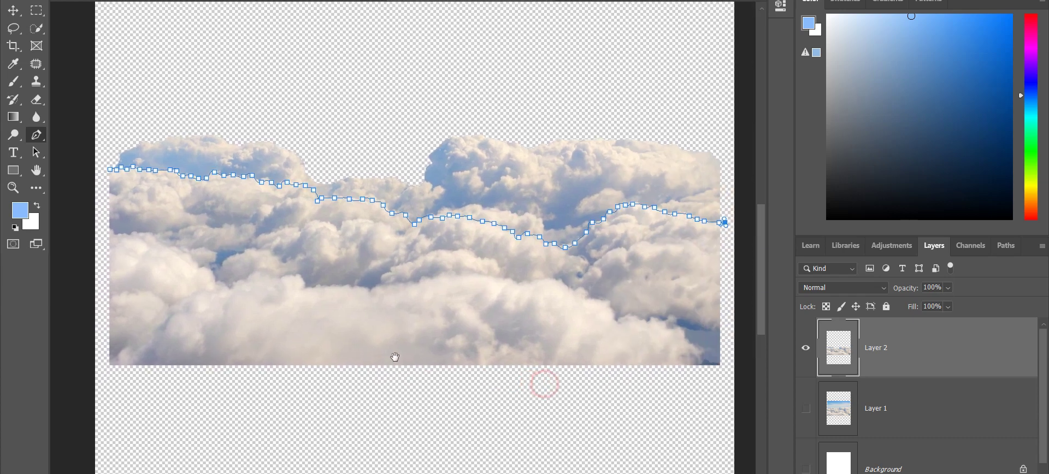
{"action": "left_click", "coordinate": [730, 376]}
{"action": "left_click", "coordinate": [618, 398]}
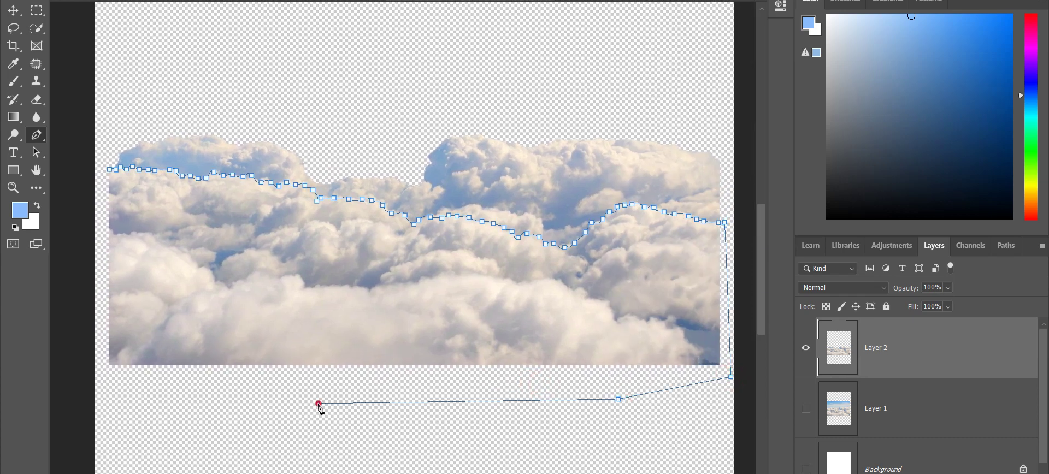
{"action": "left_click", "coordinate": [319, 403]}
{"action": "left_click", "coordinate": [153, 392]}
{"action": "left_click", "coordinate": [142, 390]}
{"action": "left_click_drag", "start_coordinate": [76, 336], "coordinate": [78, 328]}
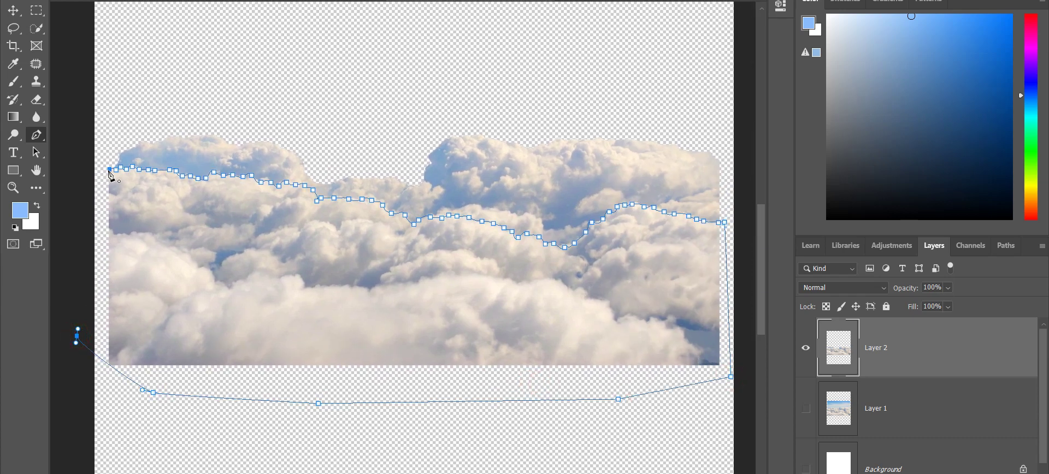
{"action": "left_click", "coordinate": [110, 170]}
- Duplicate Layer 2 and hide the original, leaving the copy visible
{"action": "key", "text": "ctrl+j"}
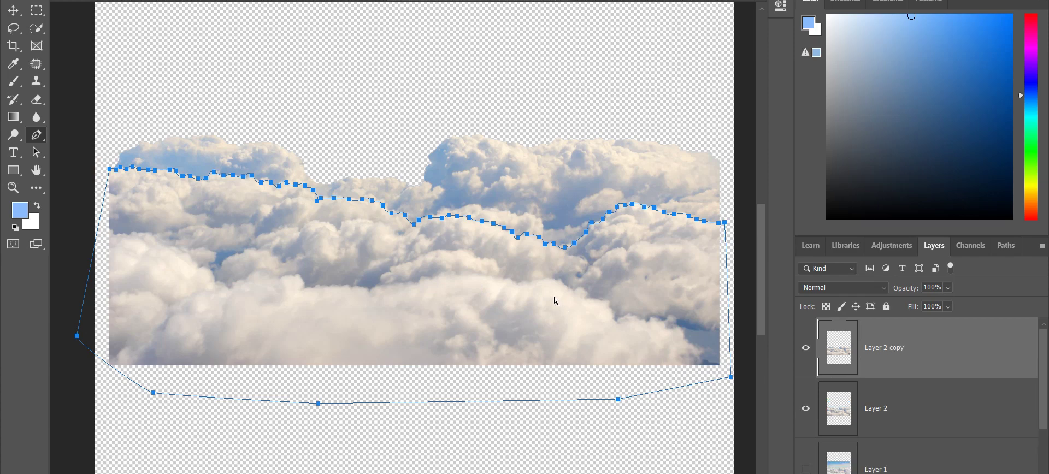
{"action": "scroll", "coordinate": [757, 378], "scroll_direction": "down", "scroll_amount": 1}
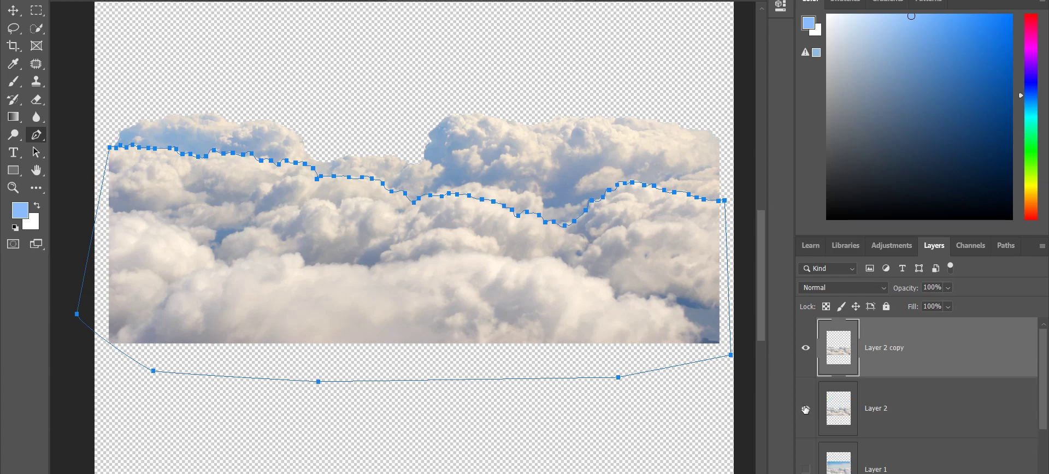
{"action": "scroll", "coordinate": [805, 381], "scroll_direction": "down", "scroll_amount": 2}
{"action": "scroll", "coordinate": [806, 357], "scroll_direction": "up", "scroll_amount": 2}
{"action": "left_click", "coordinate": [810, 352]}
{"action": "left_click", "coordinate": [810, 352]}
{"action": "left_click", "coordinate": [806, 348]}
{"action": "left_click", "coordinate": [807, 349]}
{"action": "left_click_drag", "start_coordinate": [668, 415], "coordinate": [657, 417]}
{"action": "key", "text": "ctrl+a"}
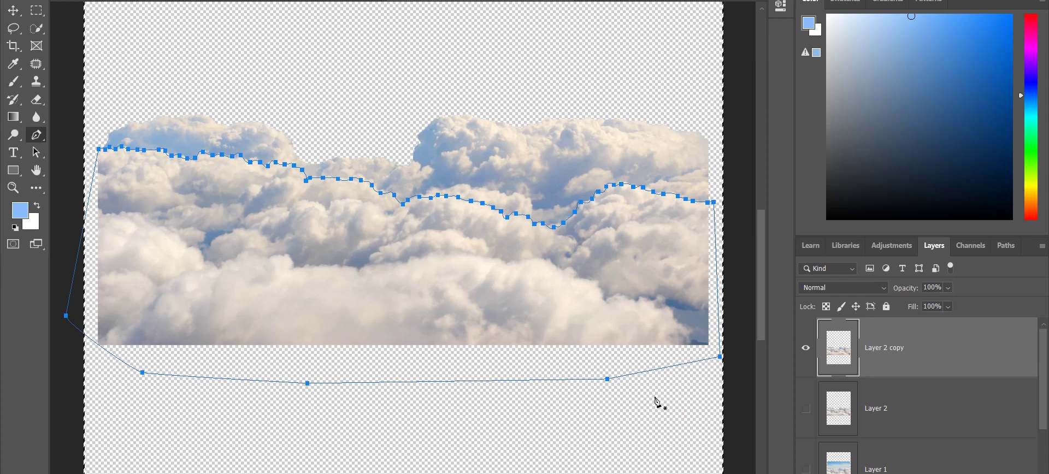
{"action": "left_click", "coordinate": [889, 402]}
{"action": "left_click", "coordinate": [876, 357]}
{"action": "left_click", "coordinate": [838, 355], "text": "ctrl"}
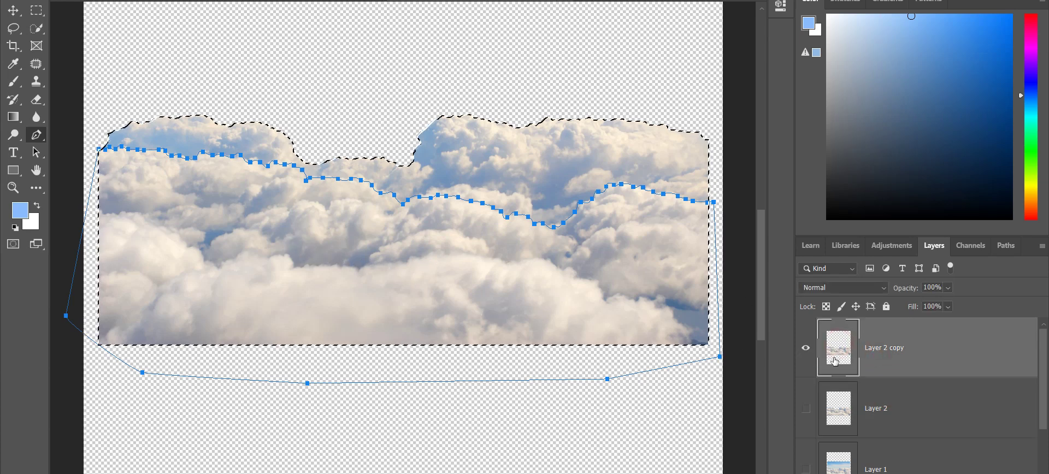
{"action": "left_click", "coordinate": [886, 349]}
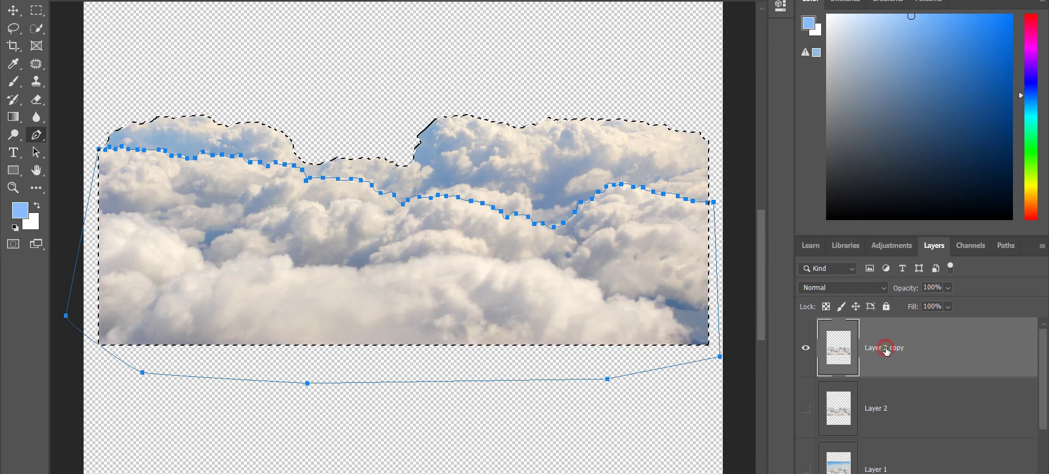
- Clear the selection and save the work path as Path 1
{"action": "left_click", "coordinate": [995, 250]}
{"action": "left_click", "coordinate": [834, 272]}
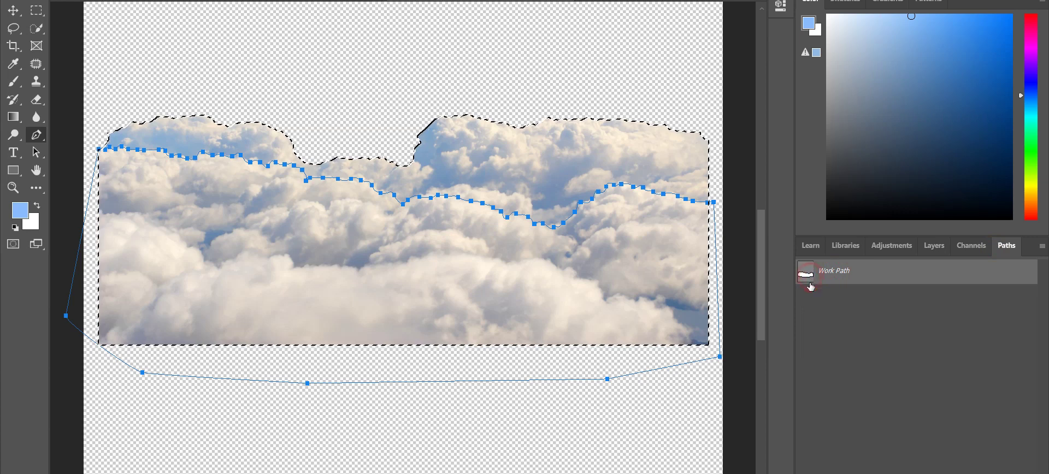
{"action": "key", "text": "ctrl+d"}
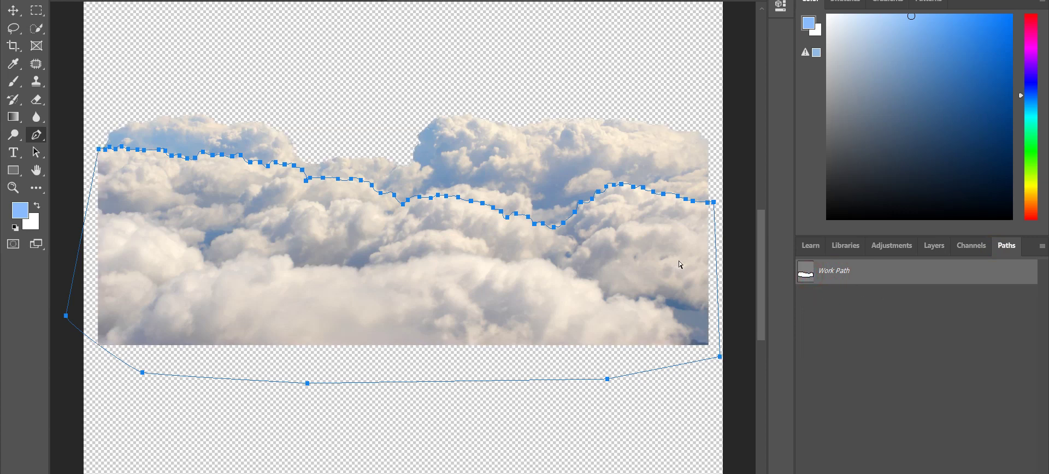
{"action": "double_click", "coordinate": [805, 274]}
{"action": "left_click", "coordinate": [613, 121]}
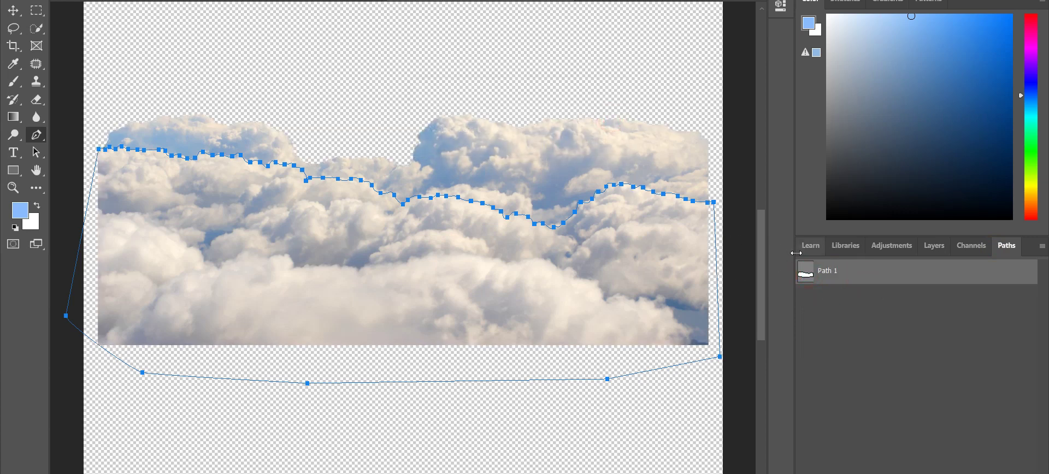
{"action": "left_click", "coordinate": [842, 303]}
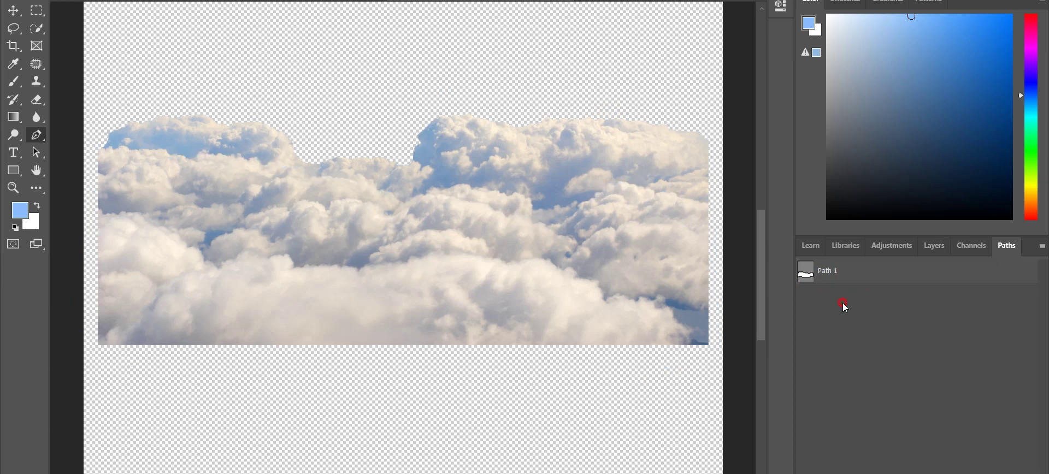
{"action": "left_click", "coordinate": [823, 283]}
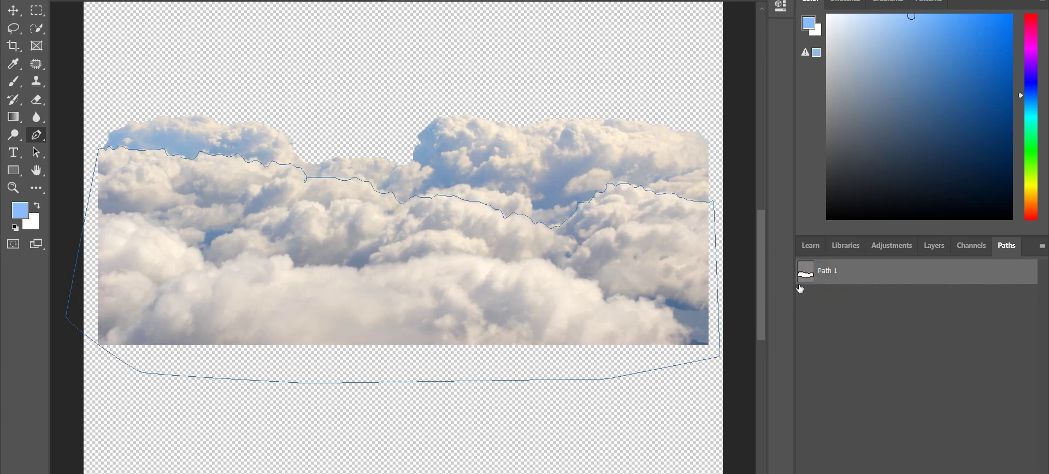
{"action": "left_click", "coordinate": [934, 247]}
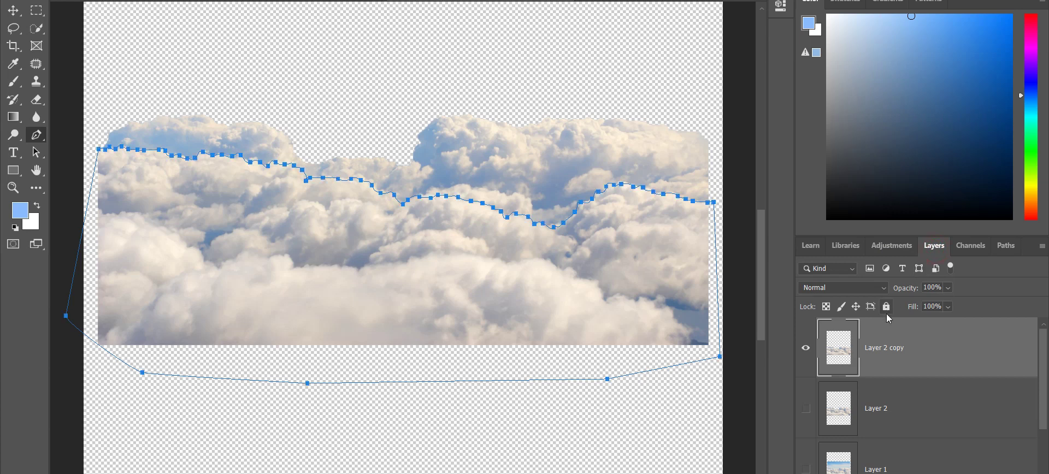
{"action": "left_click", "coordinate": [1006, 246]}
{"action": "left_click", "coordinate": [824, 275]}
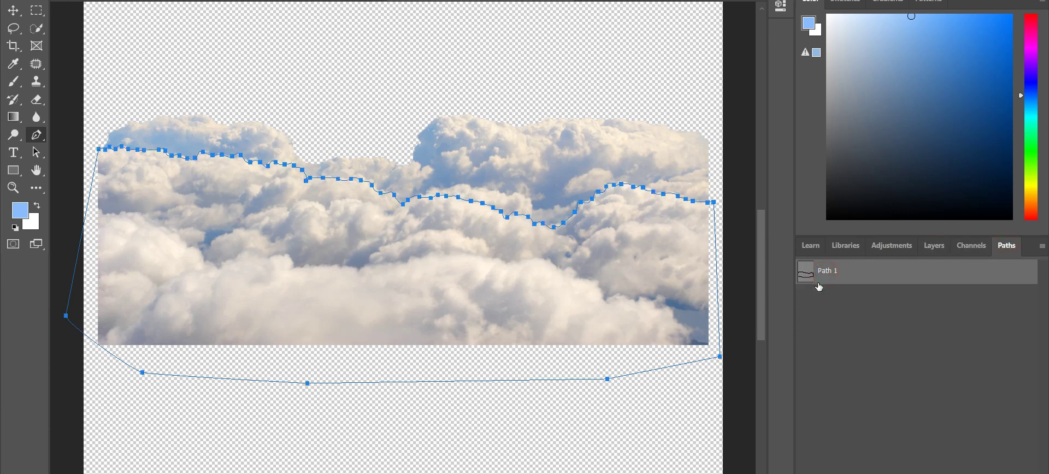
{"action": "left_click", "coordinate": [830, 274]}
{"action": "left_click", "coordinate": [825, 275]}
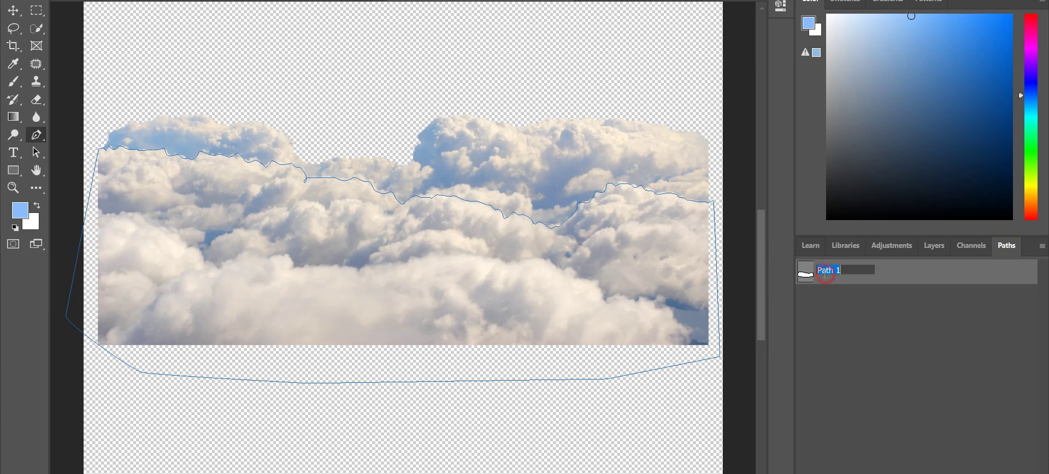
{"action": "left_click", "coordinate": [835, 313]}
- Load Path 1 as a selection around the front clouds
{"action": "left_click", "coordinate": [806, 277]}
{"action": "left_click", "coordinate": [805, 278], "text": "ctrl"}
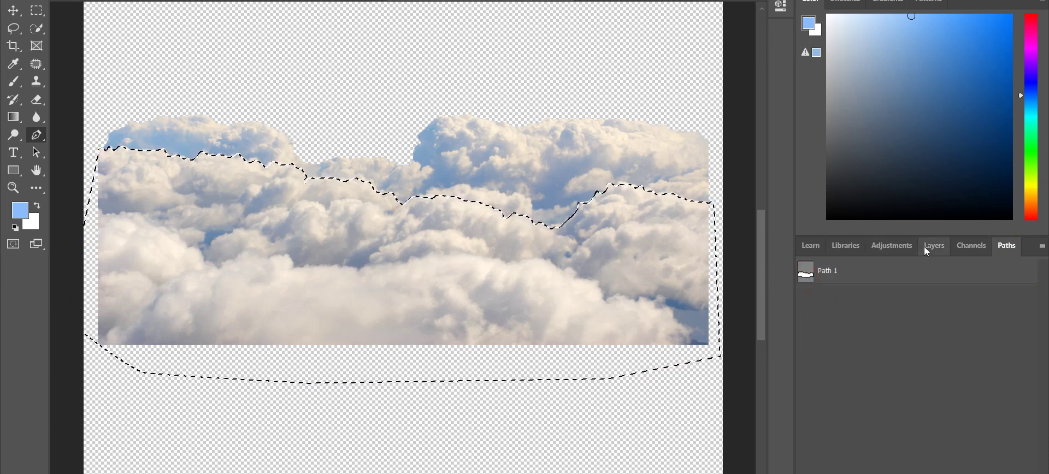
{"action": "key", "text": "ctrl+d"}
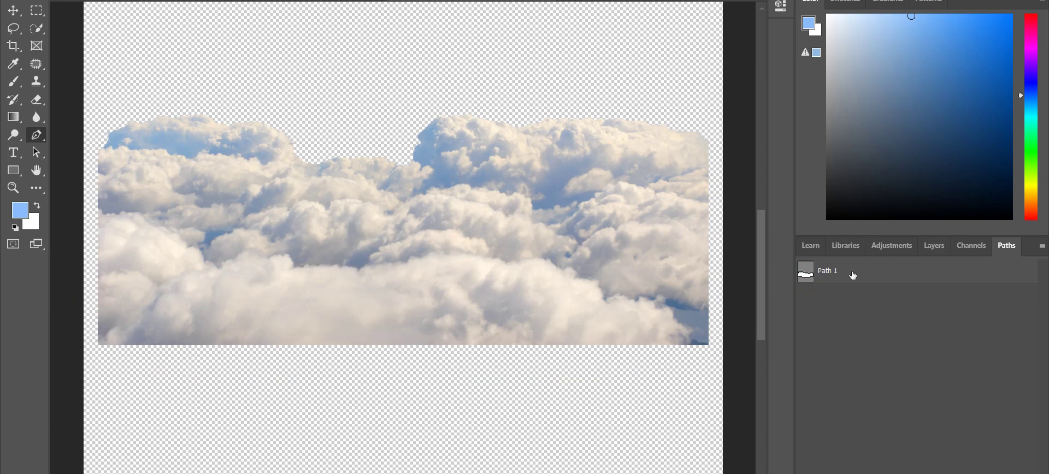
{"action": "left_click", "coordinate": [807, 275], "text": "ctrl"}
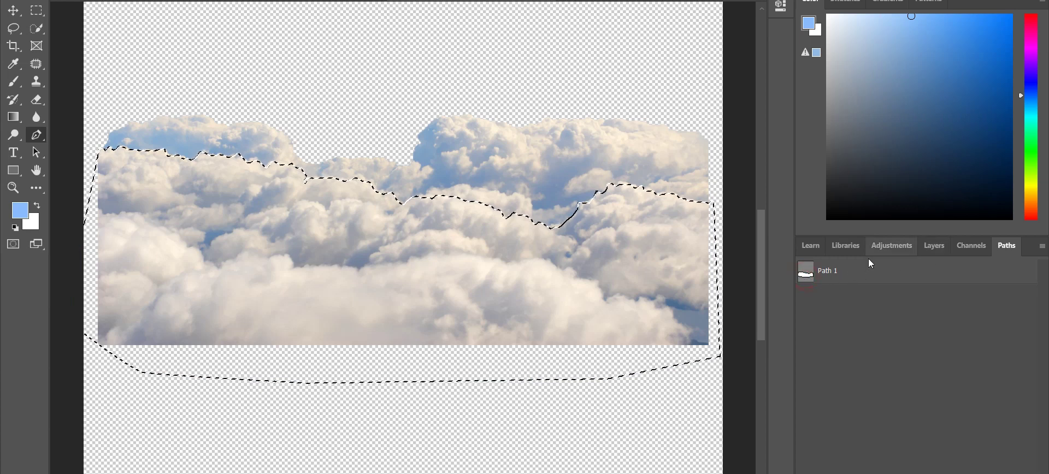
- Copy the selected front clouds to new layers, clear the selection and hide Layer 3 and Layer 2 copy, leaving Layer 4 showing
{"action": "left_click", "coordinate": [887, 247]}
{"action": "left_click", "coordinate": [936, 250]}
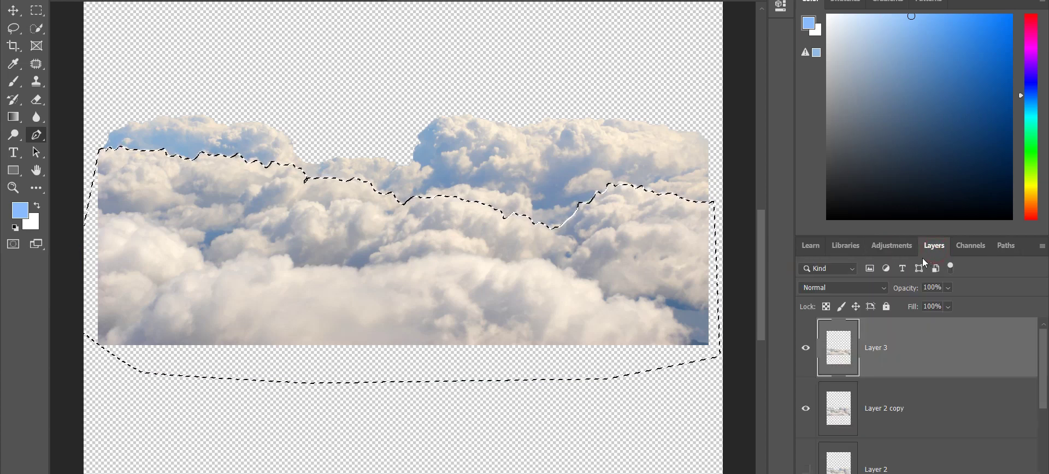
{"action": "key", "text": "ctrl+d"}
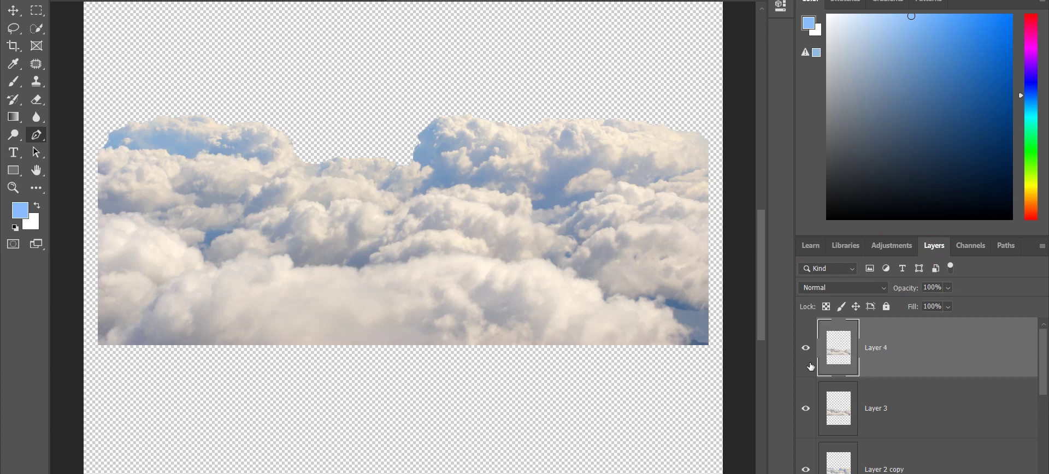
{"action": "scroll", "coordinate": [818, 403], "scroll_direction": "down", "scroll_amount": 1}
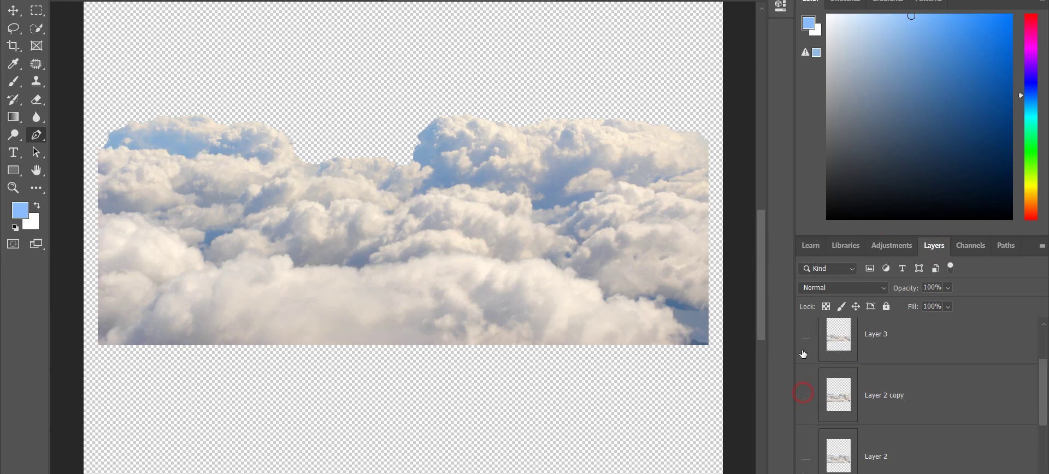
{"action": "scroll", "coordinate": [840, 376], "scroll_direction": "up", "scroll_amount": 1}
{"action": "scroll", "coordinate": [676, 356], "scroll_direction": "up", "scroll_amount": 1}
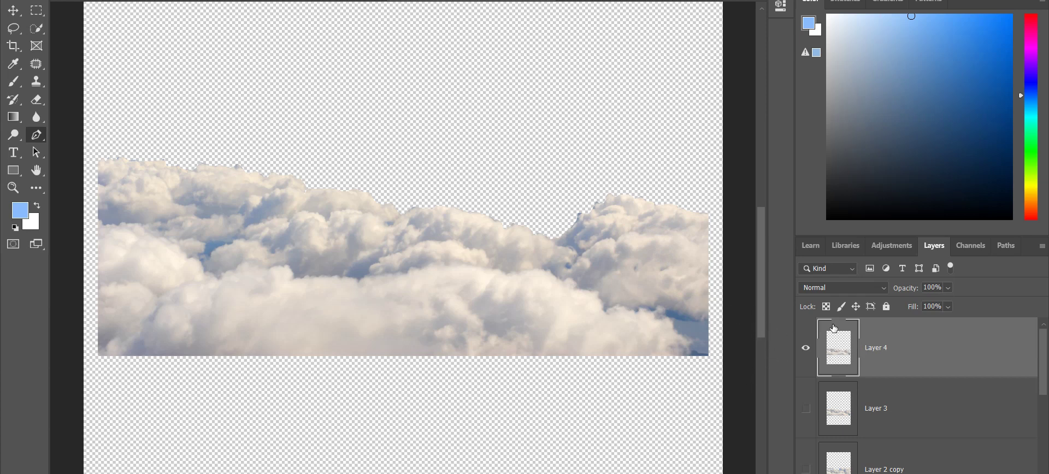
- Replace the full cloud photo in the blue poster document with the front clouds copied from Layer 4
{"action": "left_click_drag", "start_coordinate": [833, 328], "coordinate": [873, 409]}
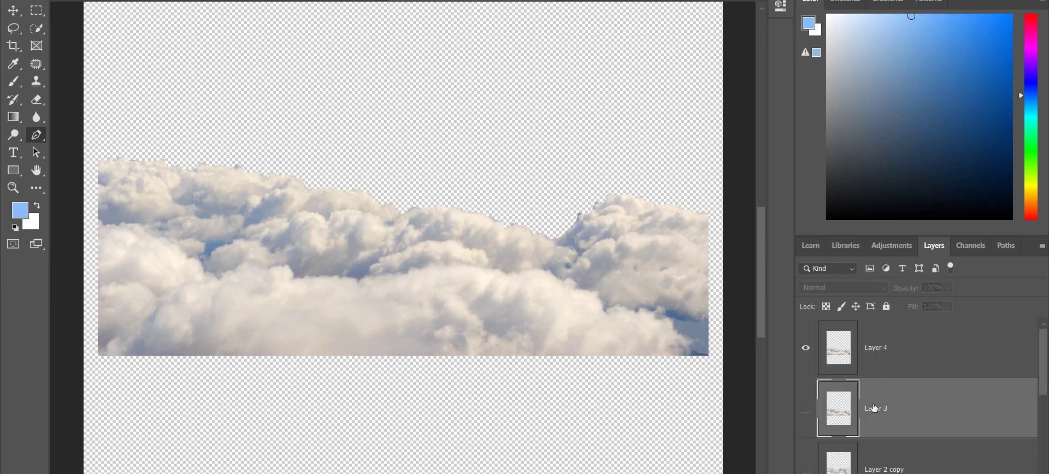
{"action": "left_click", "coordinate": [879, 360]}
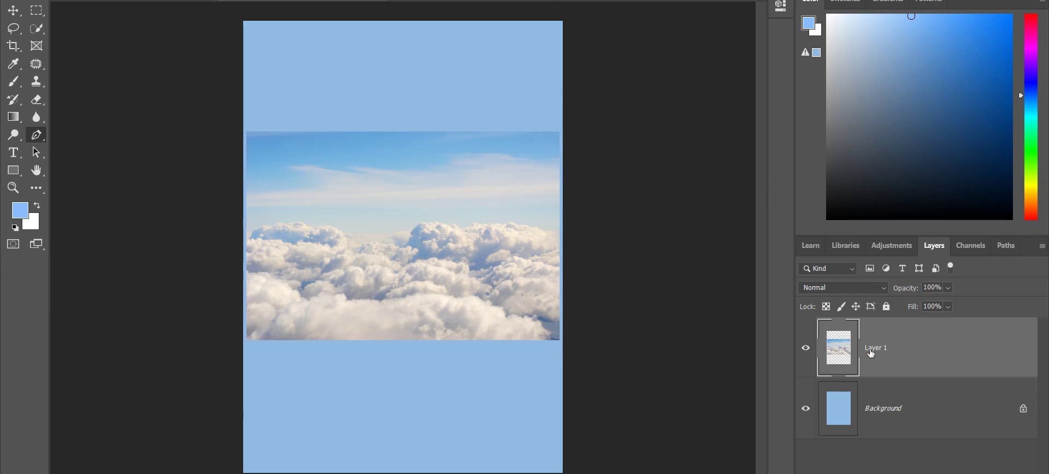
{"action": "key", "text": "Delete"}
{"action": "left_click", "coordinate": [487, 166]}
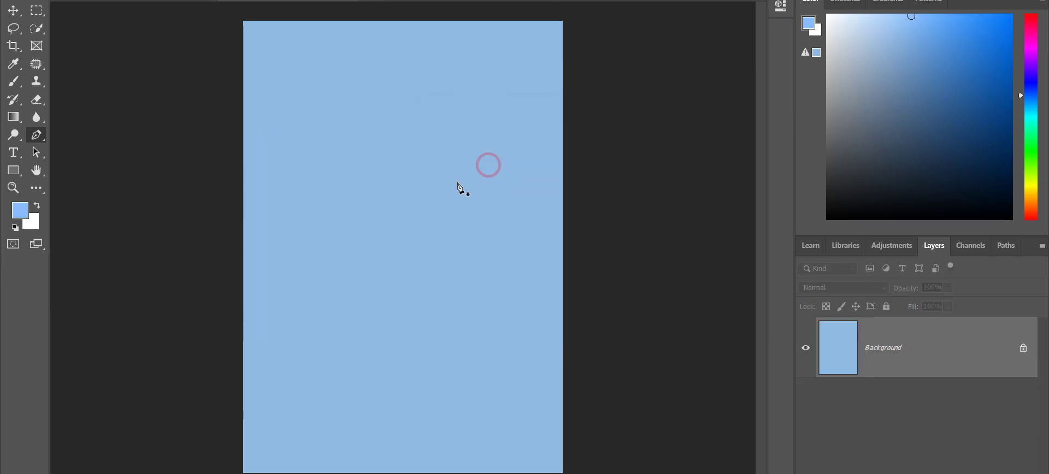
{"action": "key", "text": "ctrl+z"}
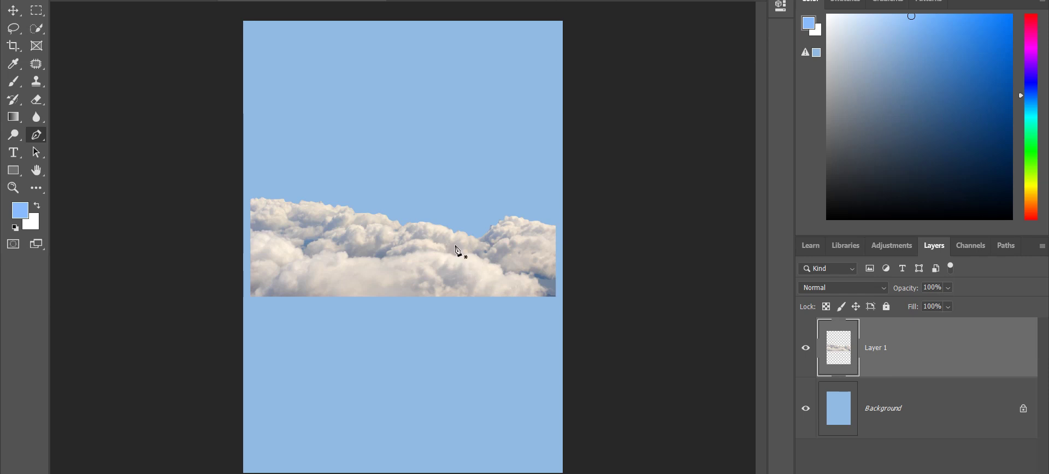
- Enlarge the pasted front clouds with Free Transform and move them down to the poster's lower edge
{"action": "key", "text": "ctrl+t"}
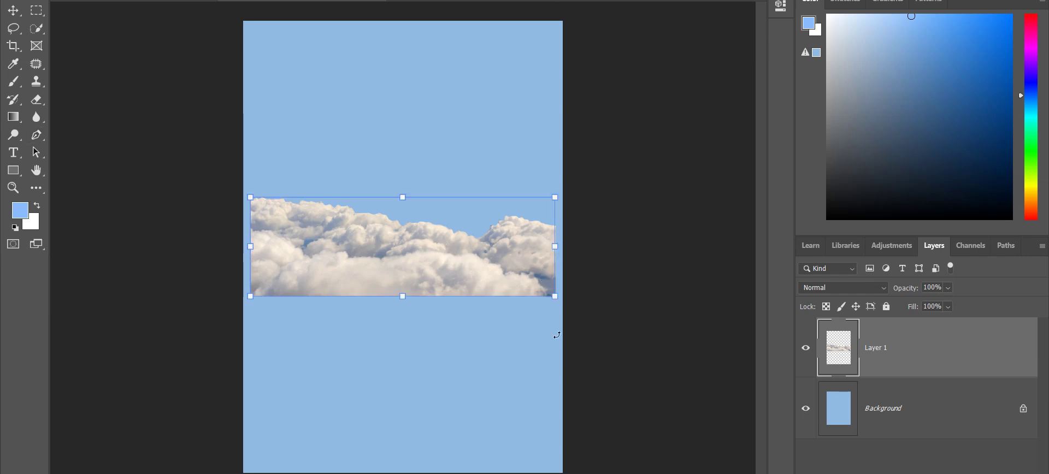
{"action": "key", "text": "ctrl+plus"}
{"action": "left_click_drag", "start_coordinate": [543, 330], "coordinate": [548, 237]}
{"action": "left_click_drag", "start_coordinate": [195, 242], "coordinate": [126, 262]}
{"action": "left_click_drag", "start_coordinate": [274, 251], "coordinate": [288, 458]}
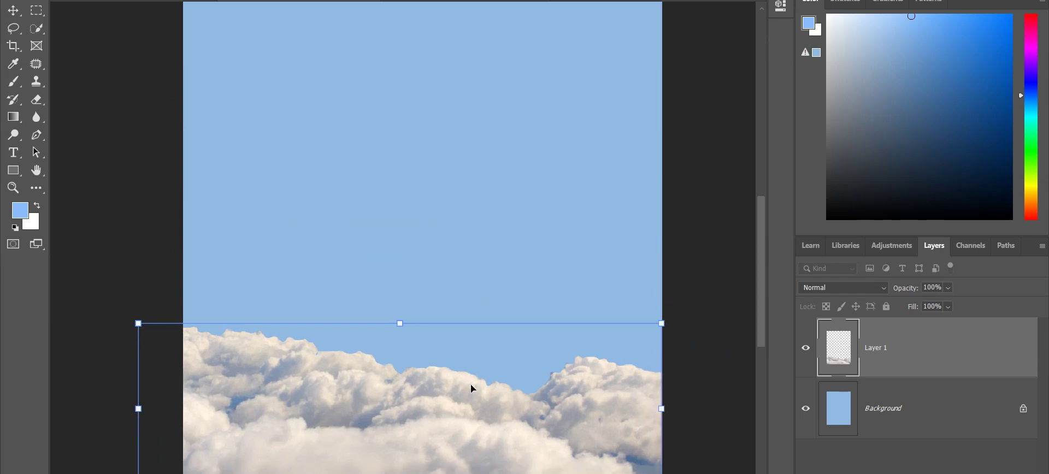
- Scale the clouds past the poster's left and right edges, keep them along its lower edge and apply the transform
{"action": "scroll", "coordinate": [581, 378], "scroll_direction": "down", "scroll_amount": 5}
{"action": "scroll", "coordinate": [582, 378], "scroll_direction": "up", "scroll_amount": 2}
{"action": "left_click_drag", "start_coordinate": [662, 290], "coordinate": [732, 205]}
{"action": "left_click_drag", "start_coordinate": [553, 383], "coordinate": [519, 380]}
{"action": "left_click_drag", "start_coordinate": [141, 284], "coordinate": [77, 137]}
{"action": "key", "text": "ctrl+minus"}
{"action": "key", "text": "ctrl+minus"}
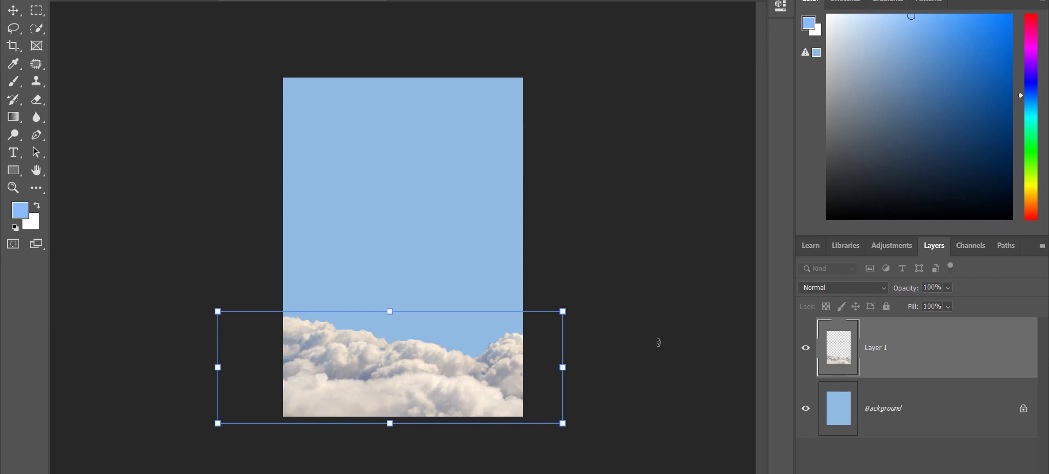
{"action": "key", "text": "Return"}
{"action": "key", "text": "p"}
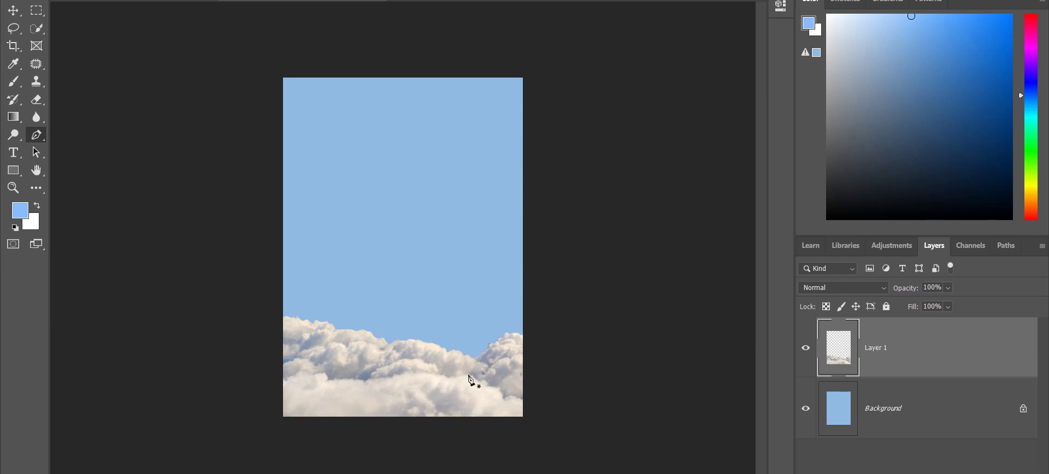
{"action": "key", "text": "ctrl+plus"}
{"action": "key", "text": "ctrl+plus"}
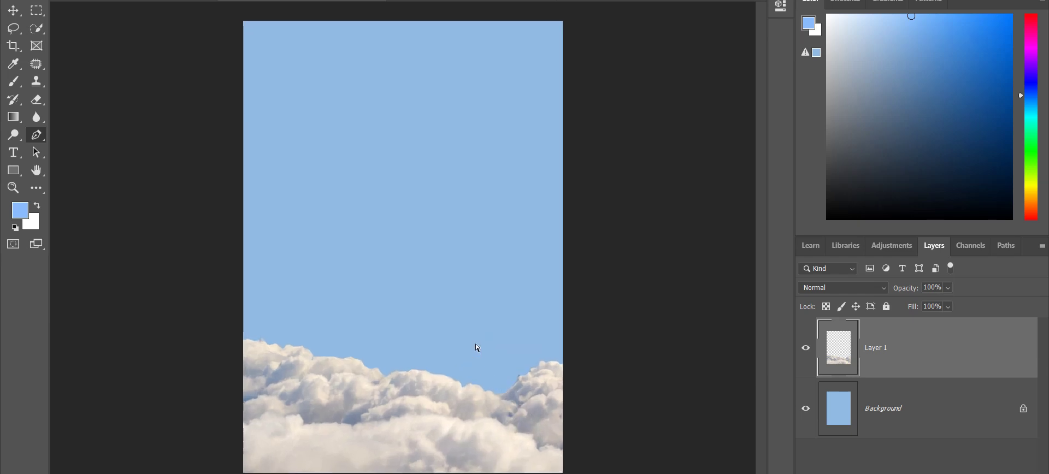
{"action": "left_click_drag", "start_coordinate": [473, 343], "coordinate": [474, 185]}
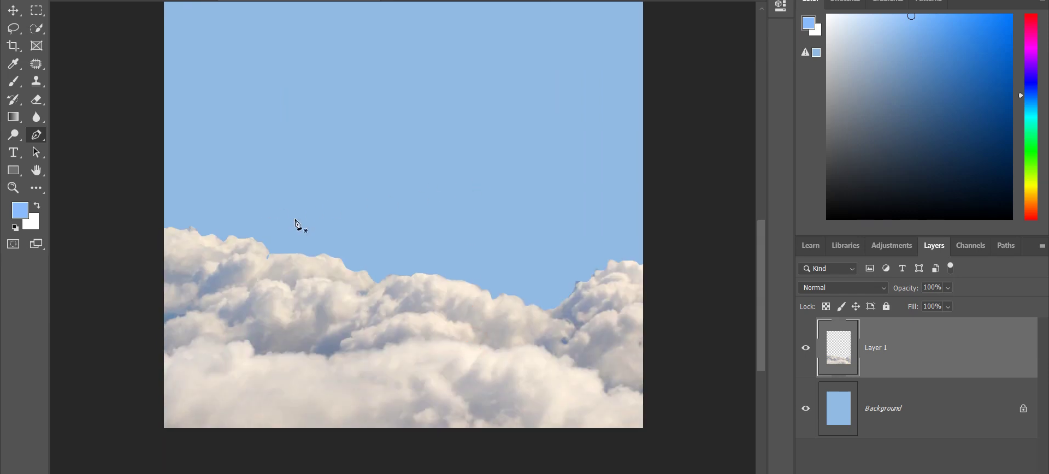
{"action": "left_click_drag", "start_coordinate": [369, 214], "coordinate": [361, 226]}
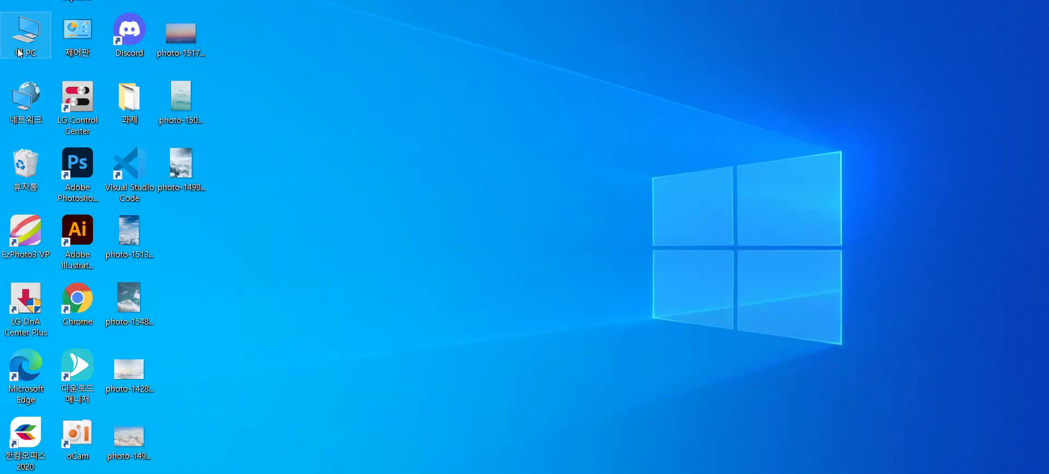
- Launch Adobe Illustrator and create a new document from the recent custom 594 x 841 mm size
{"action": "left_click", "coordinate": [77, 235]}
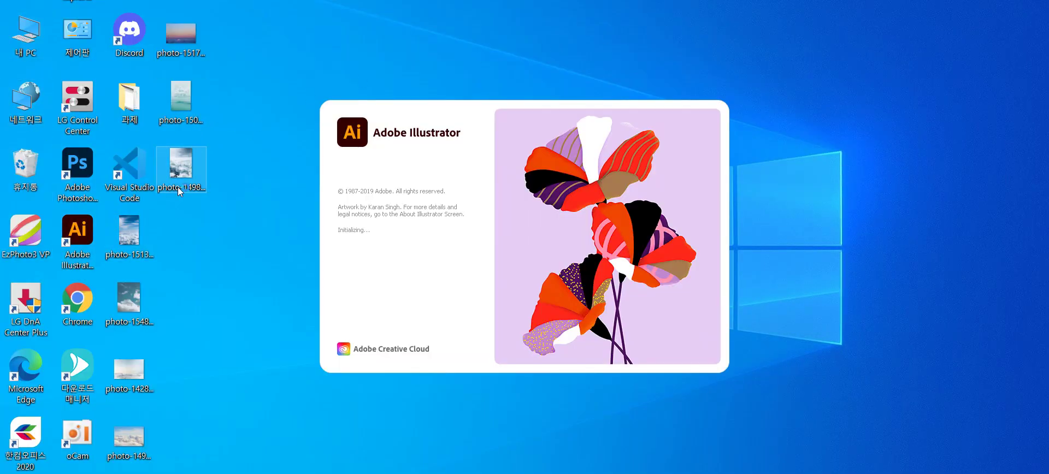
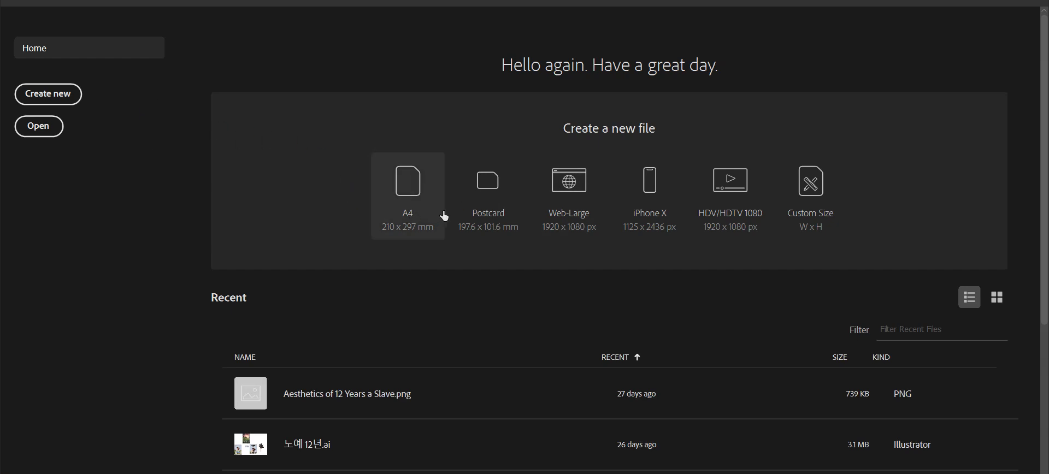
{"action": "left_click", "coordinate": [69, 102]}
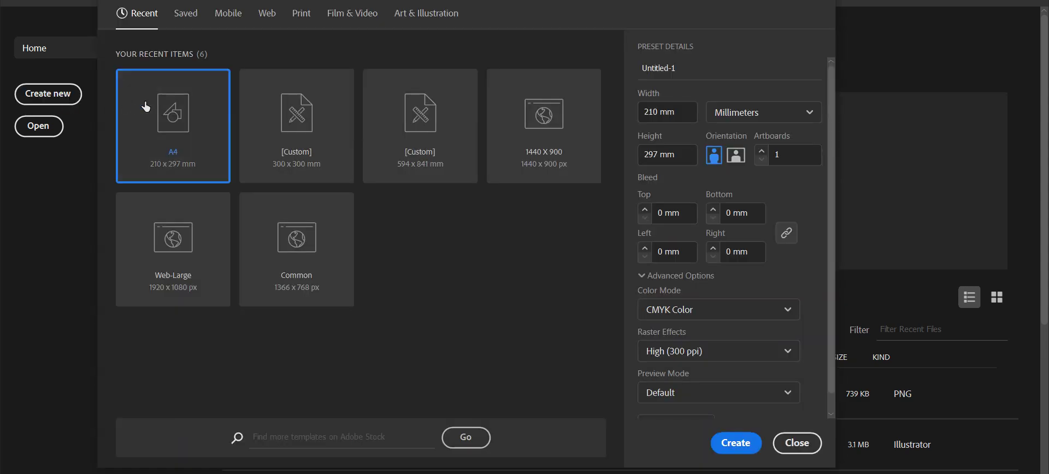
{"action": "double_click", "coordinate": [432, 139]}
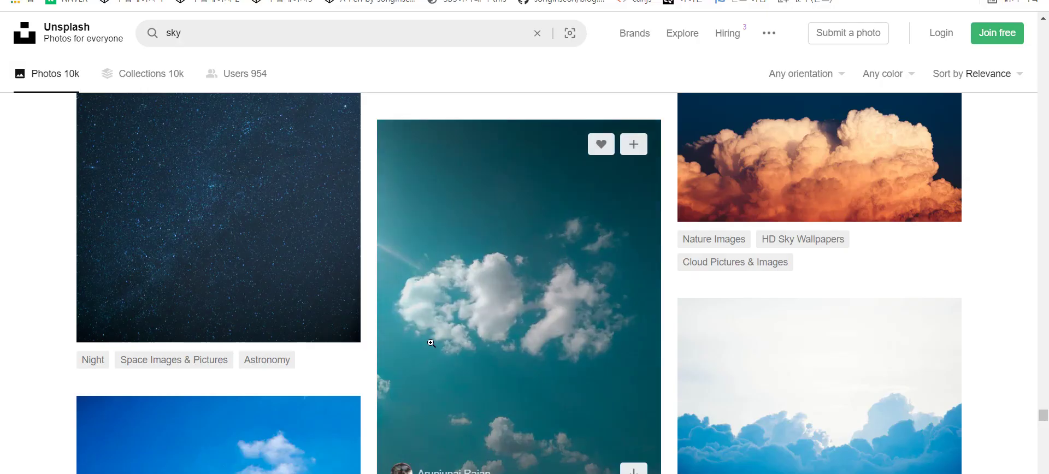
{"action": "scroll", "coordinate": [444, 352], "scroll_direction": "down", "scroll_amount": 10}
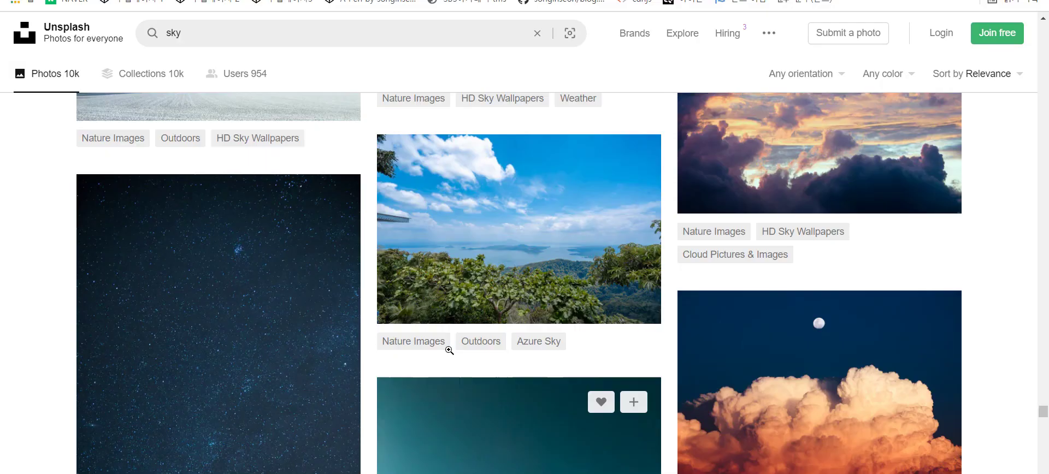
{"action": "scroll", "coordinate": [444, 352], "scroll_direction": "down", "scroll_amount": 20}
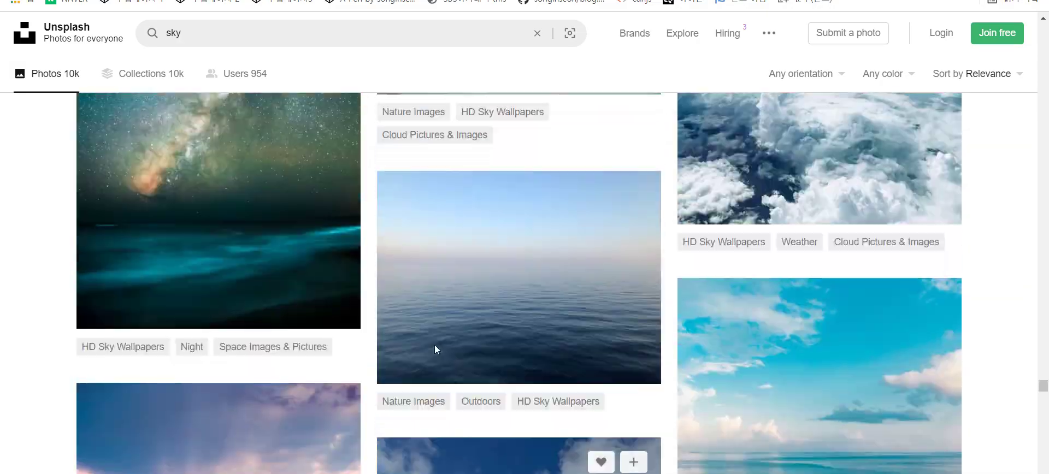
{"action": "scroll", "coordinate": [436, 351], "scroll_direction": "up", "scroll_amount": 5}
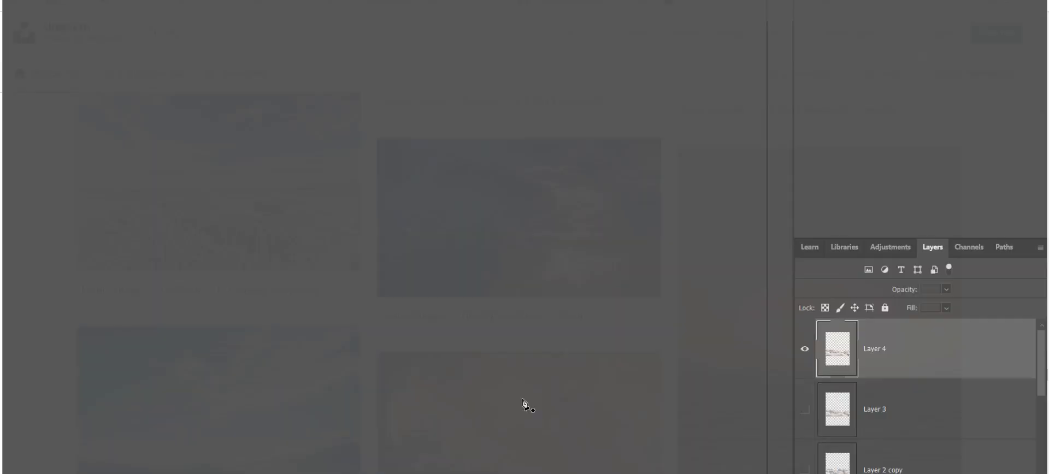
- Select Layer 1 in the Photoshop cloud document and make the original photo visible
{"action": "scroll", "coordinate": [890, 413], "scroll_direction": "down", "scroll_amount": 5}
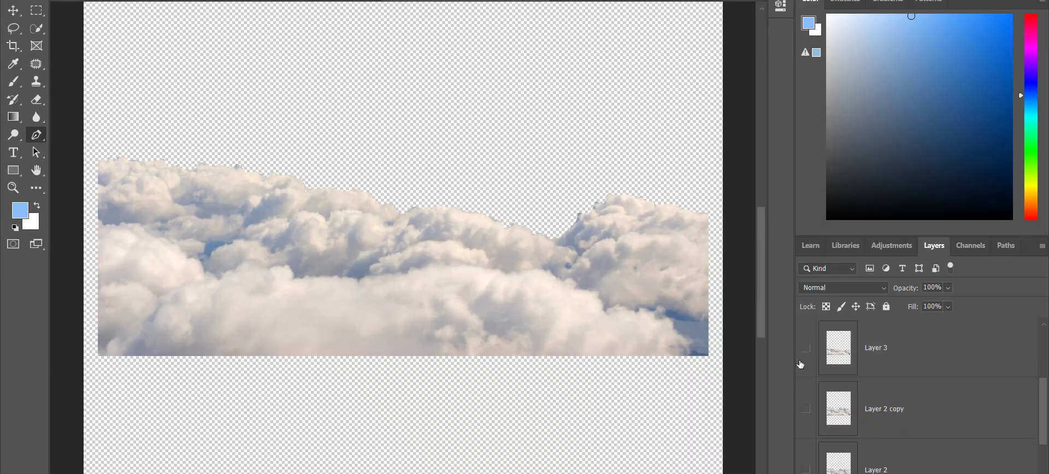
{"action": "left_click", "coordinate": [879, 405]}
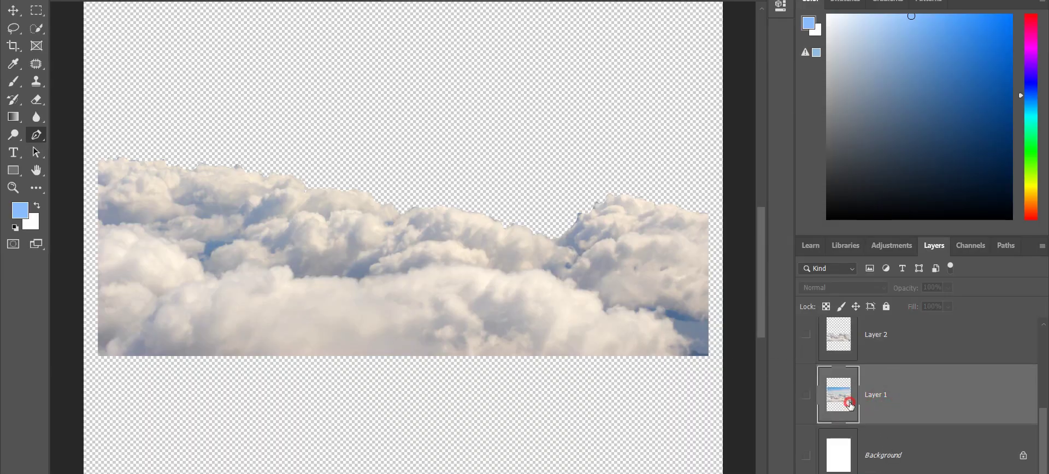
{"action": "double_click", "coordinate": [848, 404]}
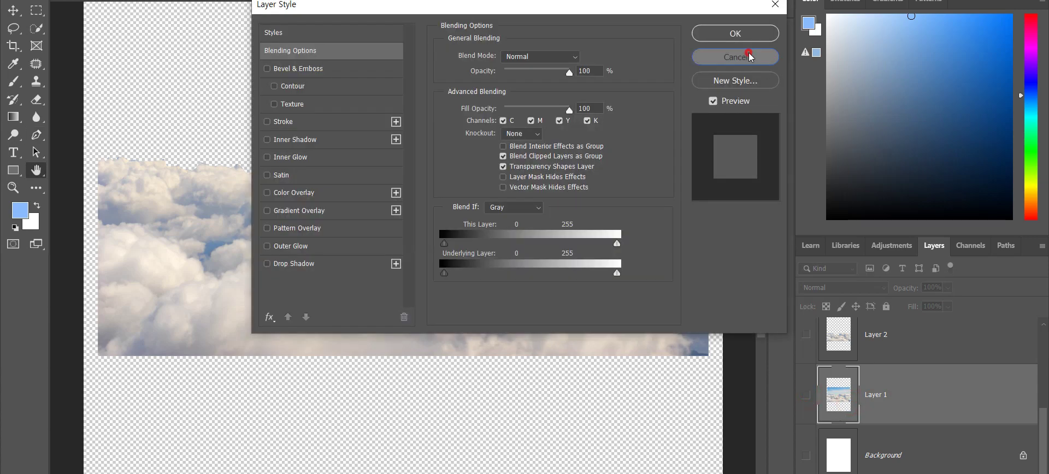
{"action": "left_click", "coordinate": [749, 56]}
{"action": "left_click", "coordinate": [805, 398]}
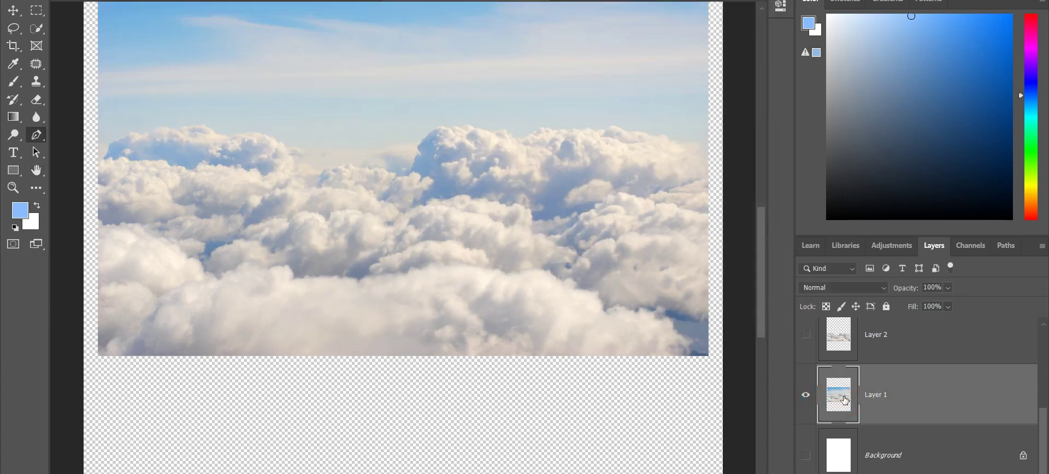
- Load the outline of Layer 1's cloud photo as a selection
{"action": "left_click", "coordinate": [845, 396]}
{"action": "double_click", "coordinate": [909, 398]}
{"action": "left_click", "coordinate": [755, 59]}
{"action": "left_click", "coordinate": [823, 387], "text": "ctrl"}
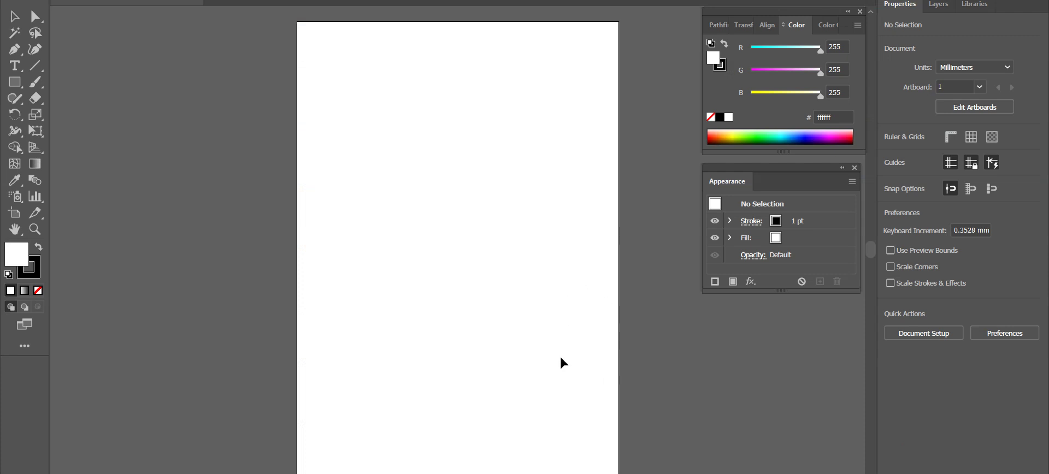
- Paste the copied cloud photo onto the blank Illustrator artboard
{"action": "left_click", "coordinate": [471, 341]}
{"action": "key", "text": "ctrl+v"}
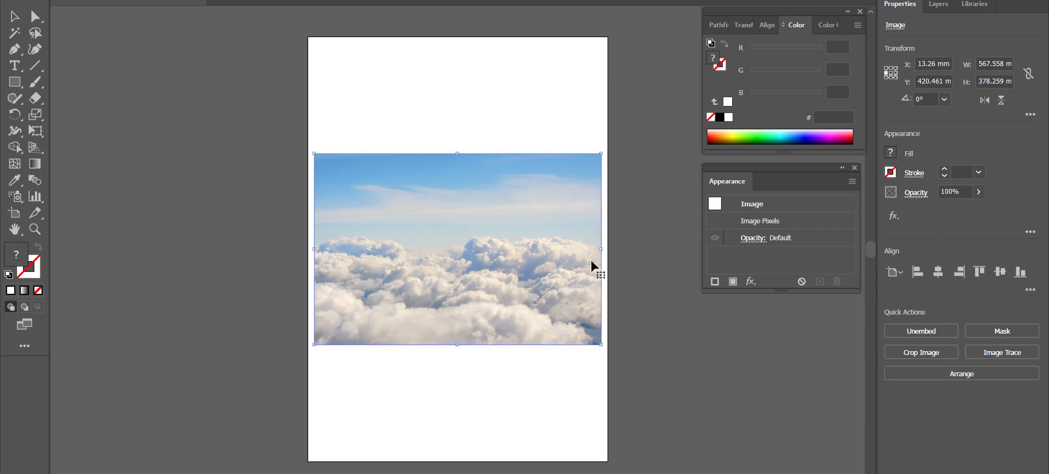
{"action": "key", "text": "ctrl+equal"}
{"action": "key", "text": "ctrl+equal"}
{"action": "key", "text": "ctrl+minus"}
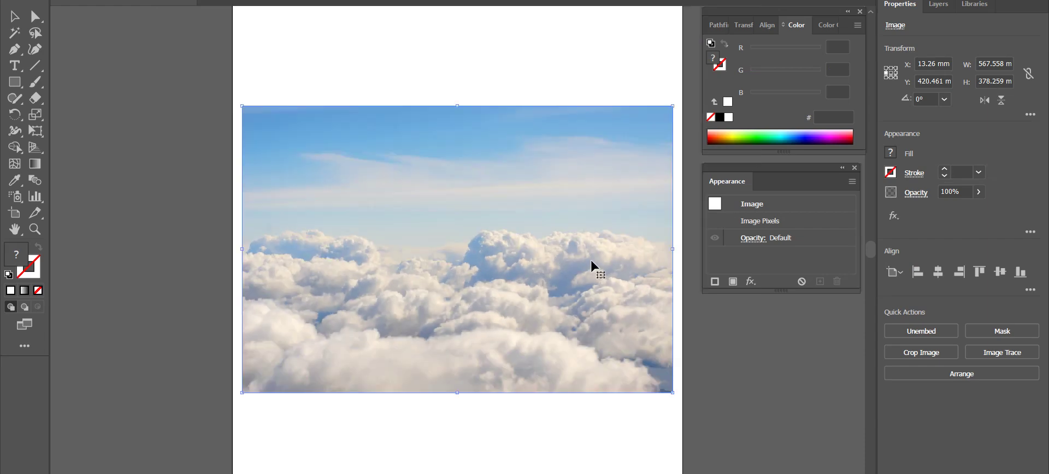
- Try tracing the pasted cloud photo with the default Image Trace settings and undo the result
{"action": "key", "text": "ctrl+equal"}
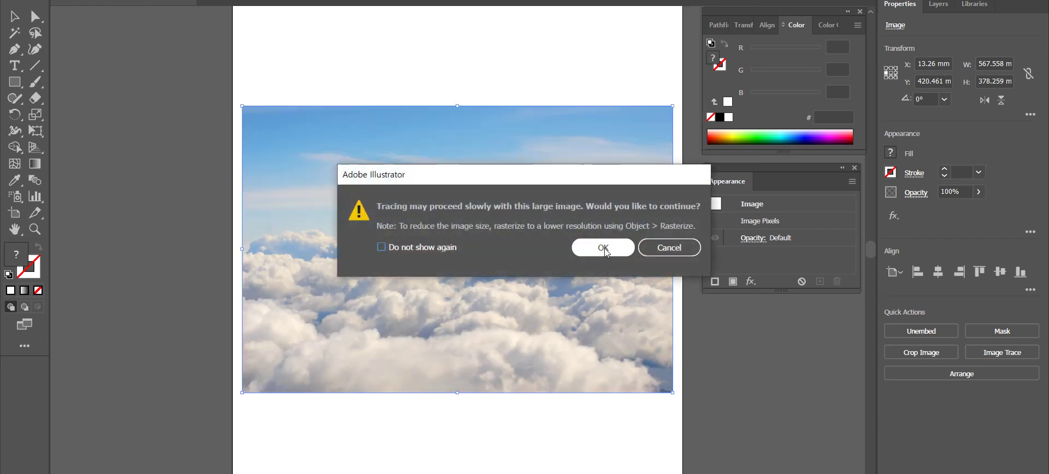
{"action": "left_click", "coordinate": [604, 248]}
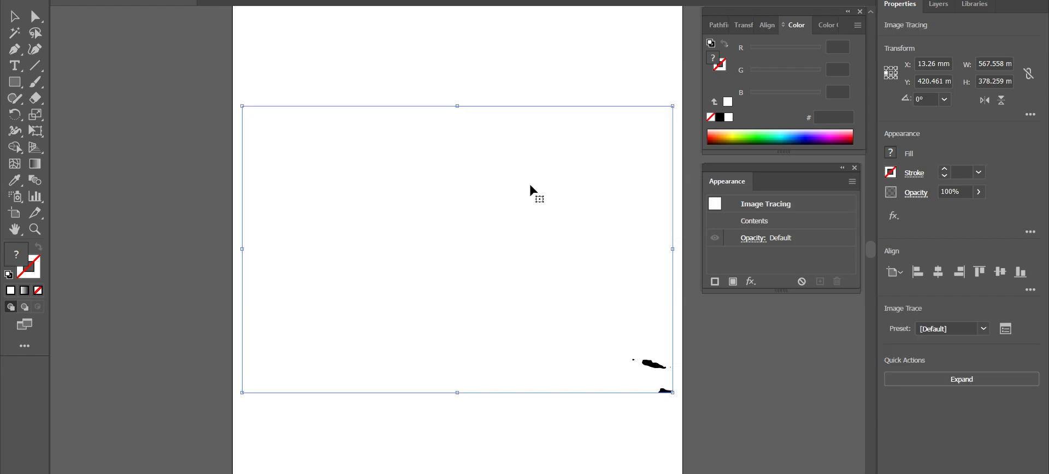
{"action": "key", "text": "ctrl+z"}
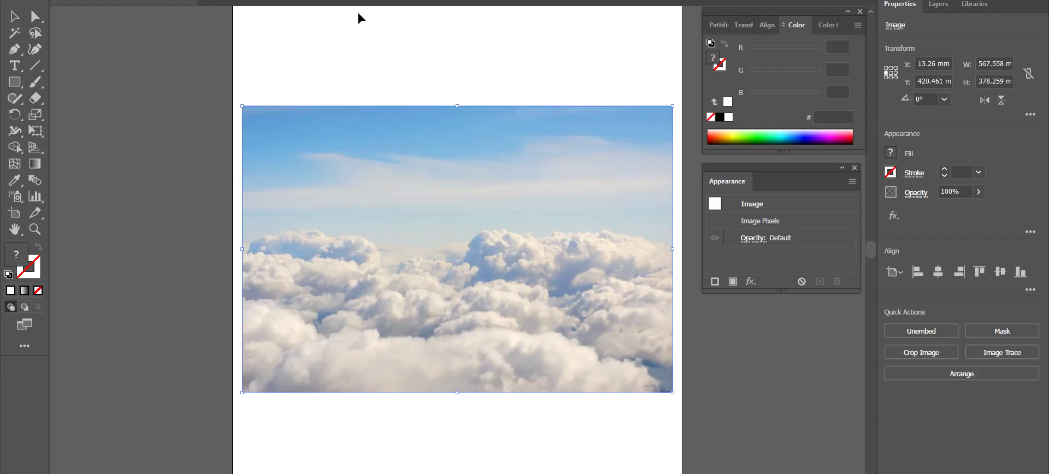
- Move the cloud photo slightly up the artboard and trace it with the Low Fidelity Photo preset
{"action": "left_click", "coordinate": [484, 178]}
{"action": "left_click", "coordinate": [548, 65]}
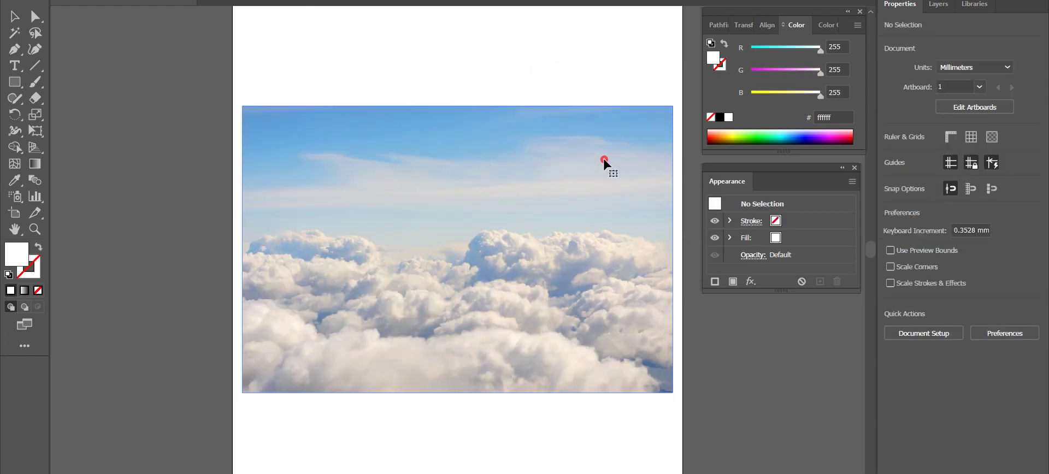
{"action": "left_click_drag", "start_coordinate": [590, 187], "coordinate": [577, 163]}
{"action": "left_click_drag", "start_coordinate": [417, 144], "coordinate": [434, 143]}
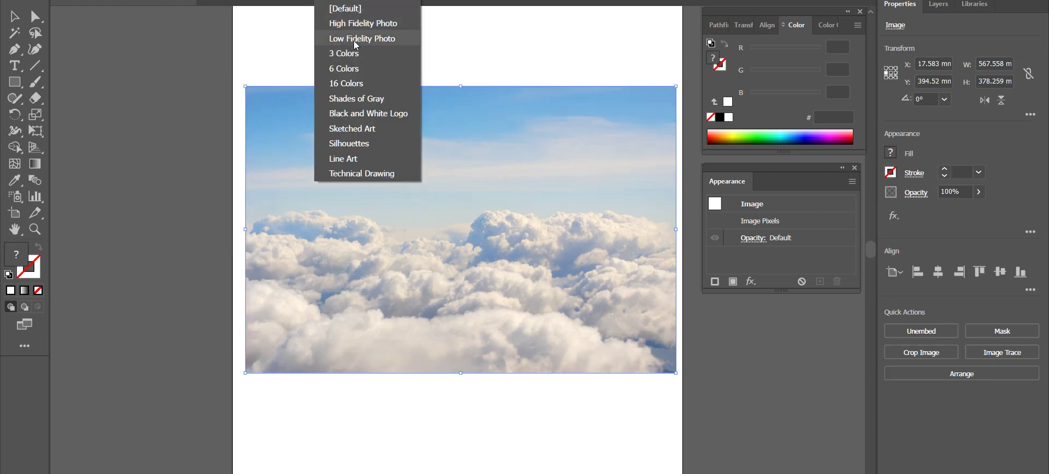
{"action": "left_click", "coordinate": [353, 41]}
{"action": "left_click", "coordinate": [609, 246]}
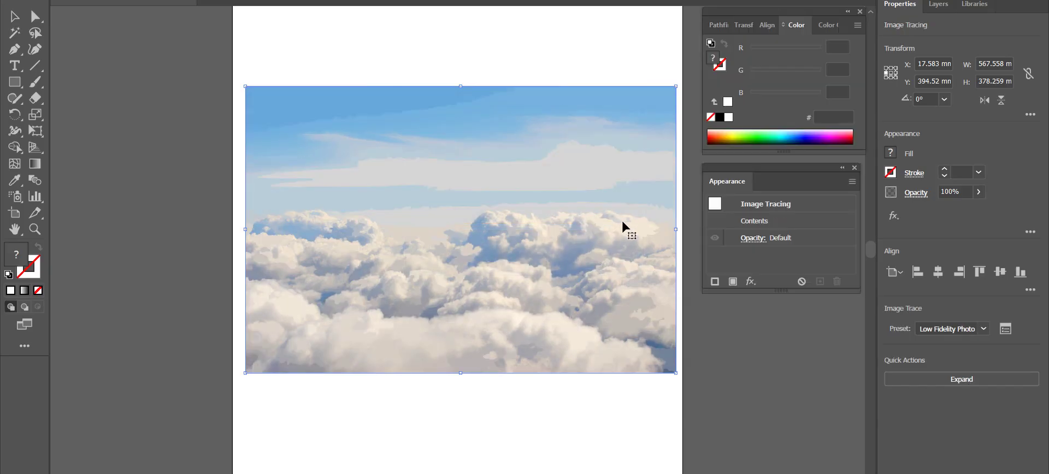
- Expand the Low Fidelity Photo tracing of the clouds into editable vector paths
{"action": "key", "text": "ctrl+plus"}
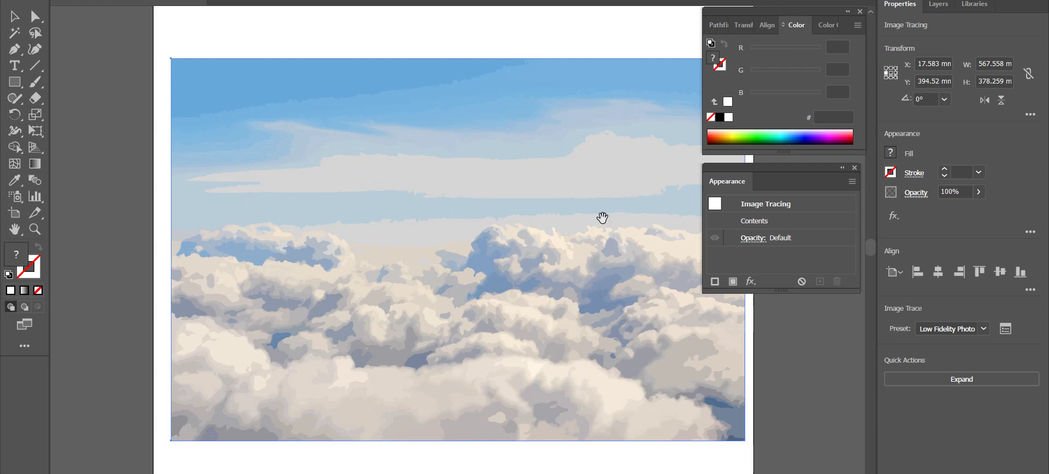
{"action": "left_click_drag", "start_coordinate": [604, 218], "coordinate": [507, 220]}
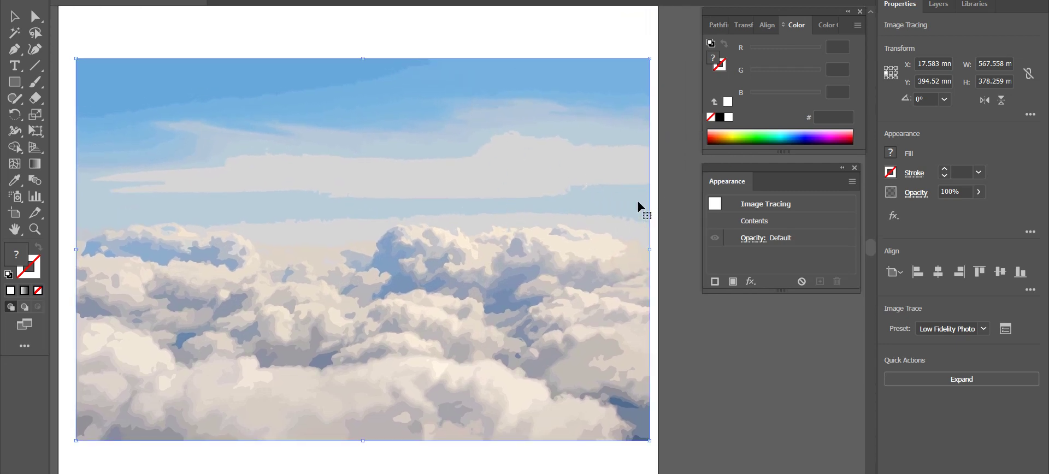
{"action": "key", "text": "a"}
{"action": "left_click", "coordinate": [702, 304]}
{"action": "left_click", "coordinate": [613, 298]}
{"action": "left_click", "coordinate": [961, 379]}
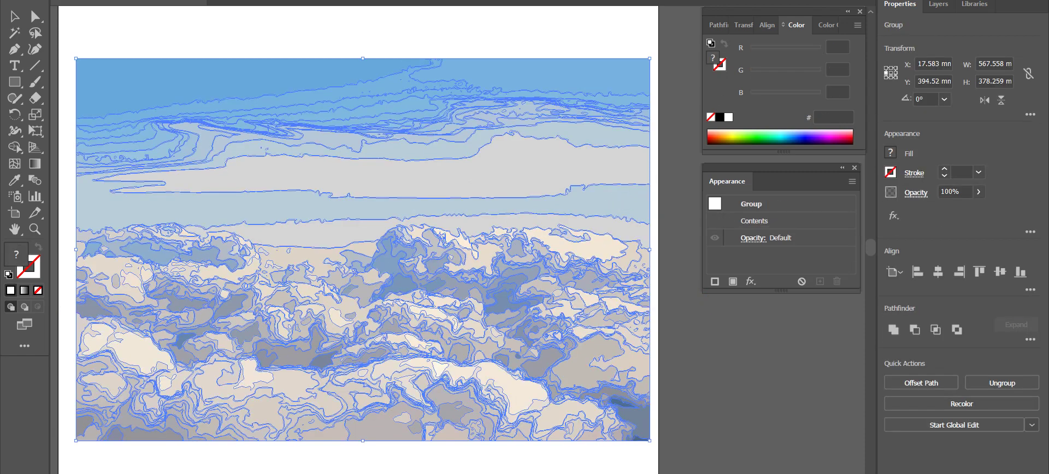
- Select the blue sky shapes around the traced image's upper-left corner with the Direct Selection tool and delete them
{"action": "left_click_drag", "start_coordinate": [722, 331], "coordinate": [786, 328]}
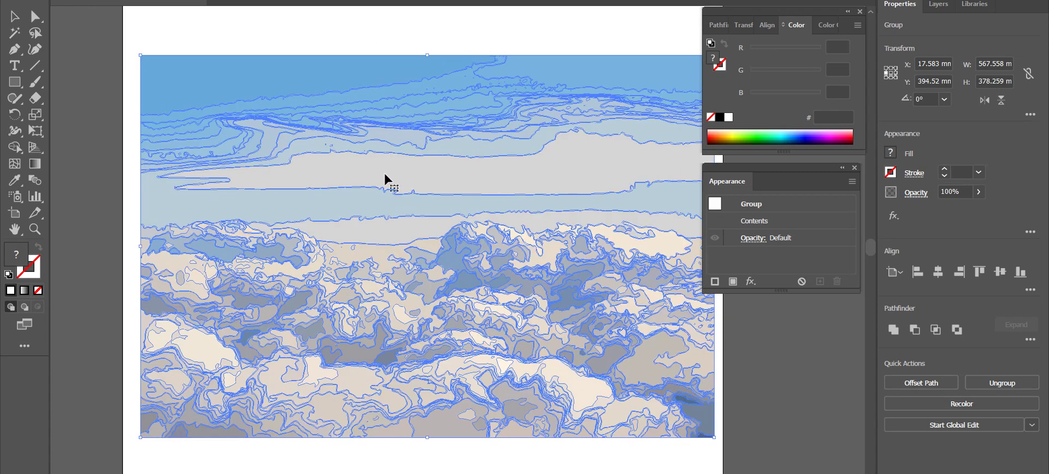
{"action": "left_click_drag", "start_coordinate": [380, 168], "coordinate": [377, 180]}
{"action": "left_click", "coordinate": [129, 42]}
{"action": "mouse_move", "coordinate": [133, 52]}
{"action": "left_mouse_down"}
{"action": "mouse_move", "coordinate": [139, 94]}
{"action": "mouse_move", "coordinate": [208, 178]}
{"action": "left_mouse_up"}
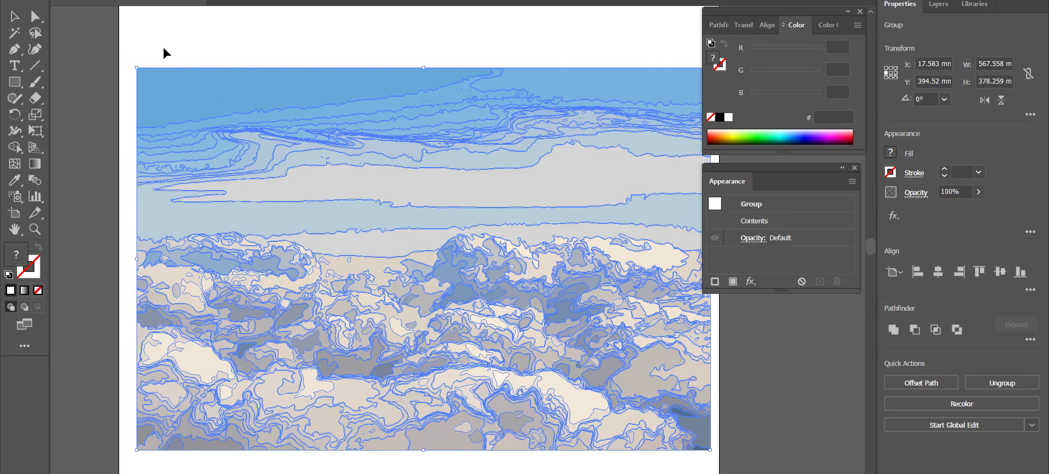
{"action": "left_click", "coordinate": [163, 47]}
{"action": "key", "text": "ctrl+a"}
{"action": "left_click", "coordinate": [143, 49]}
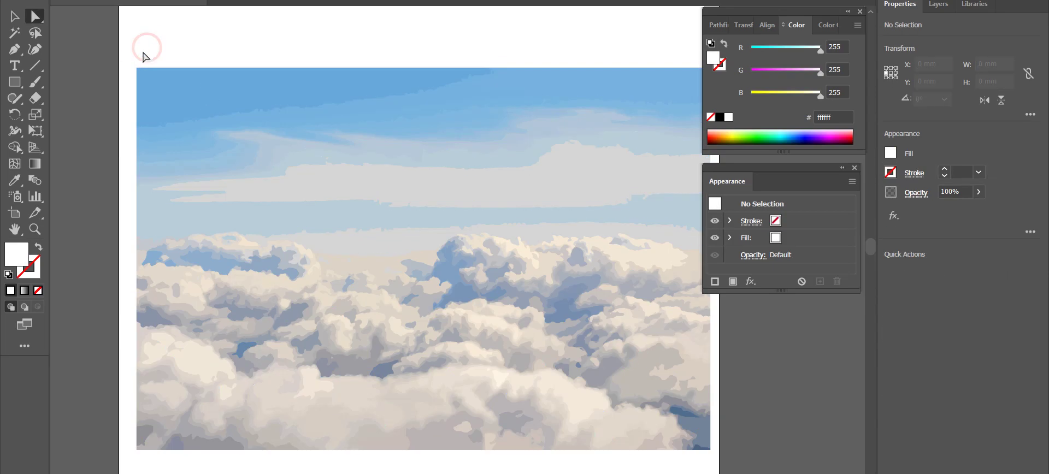
{"action": "mouse_move", "coordinate": [133, 52]}
{"action": "left_mouse_down"}
{"action": "mouse_move", "coordinate": [164, 109]}
{"action": "mouse_move", "coordinate": [206, 132]}
{"action": "left_mouse_up"}
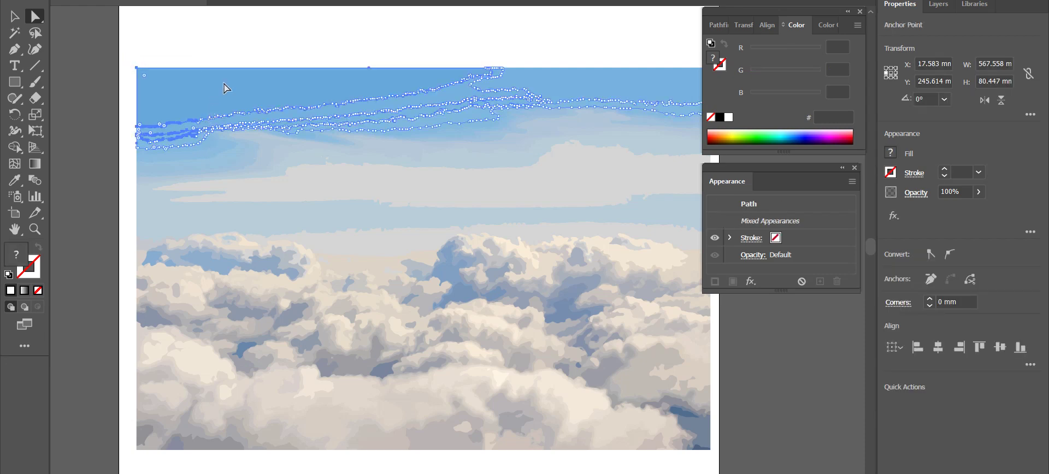
{"action": "key", "text": "Delete"}
{"action": "key", "text": "Delete"}
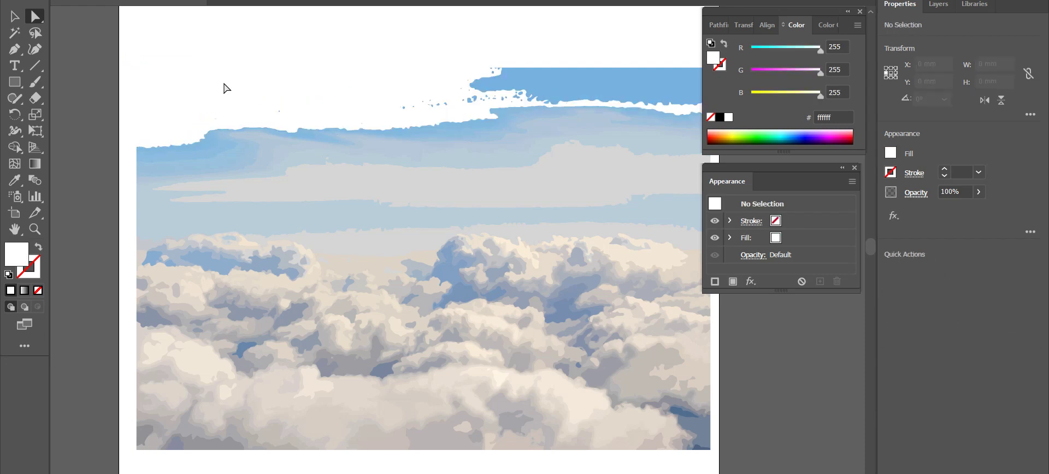
- Delete the layered pale blue and grey sky bands across the middle of the traced sky
{"action": "left_click_drag", "start_coordinate": [129, 133], "coordinate": [339, 227]}
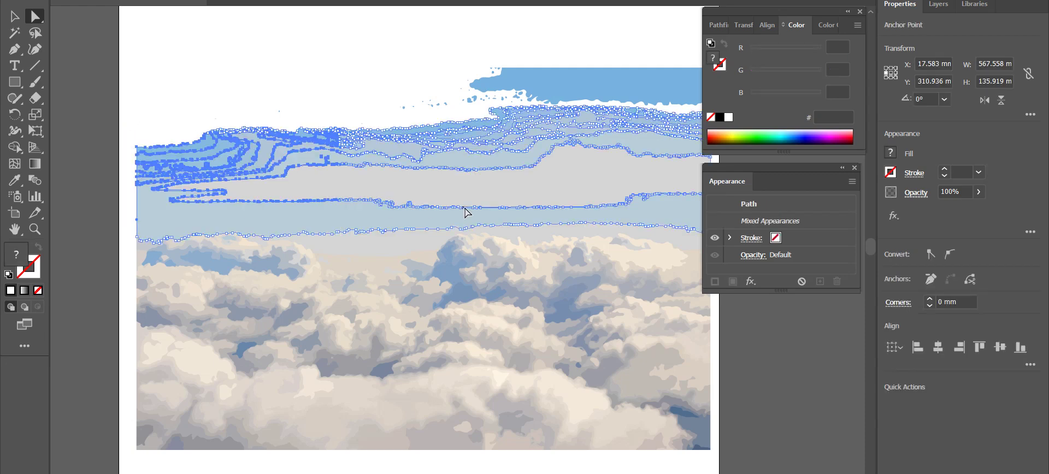
{"action": "key", "text": "Delete"}
{"action": "key", "text": "Delete"}
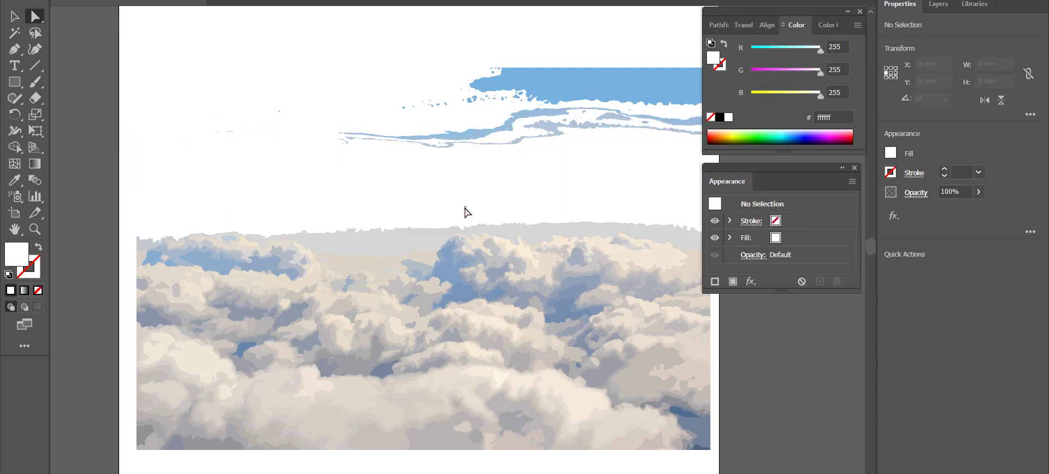
- Delete the grey haze band directly above the clouds and the leftover blue sky pieces on the artwork's upper right
{"action": "left_click_drag", "start_coordinate": [129, 230], "coordinate": [150, 245]}
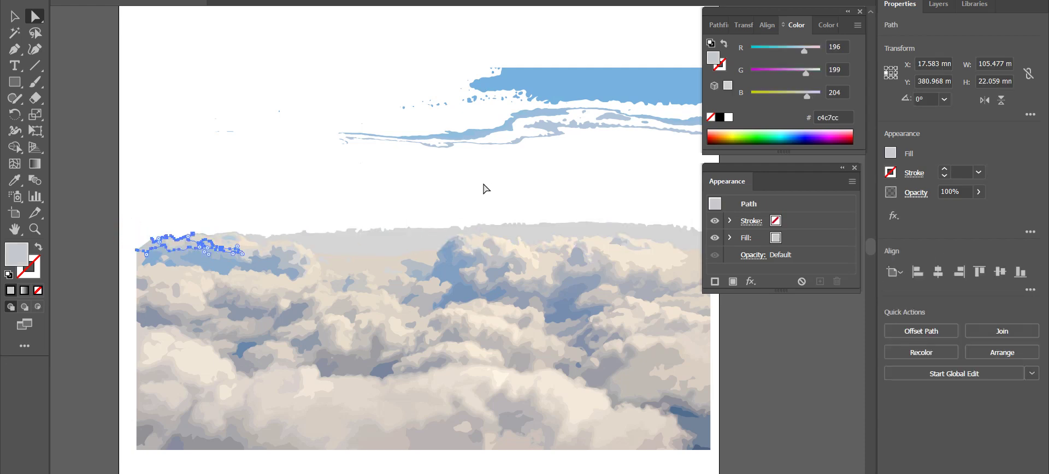
{"action": "left_click", "coordinate": [376, 194]}
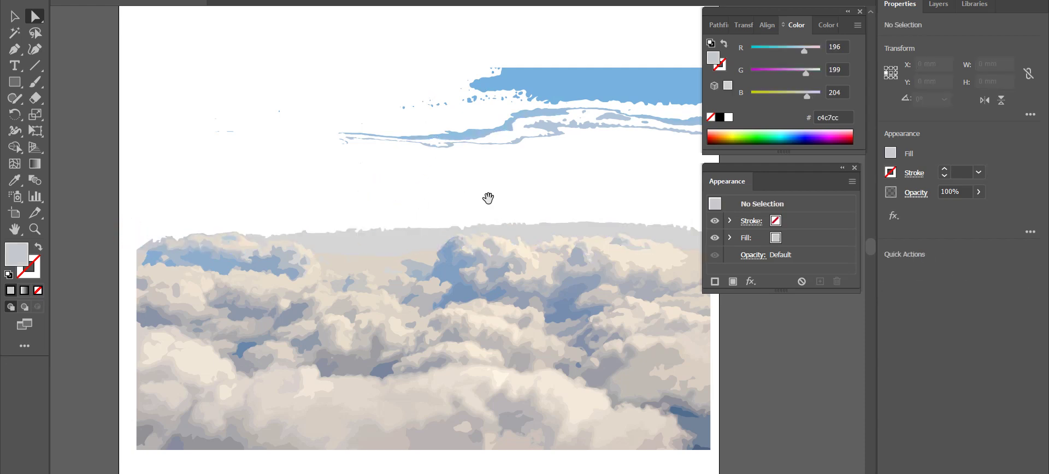
{"action": "left_click_drag", "start_coordinate": [487, 198], "coordinate": [395, 189]}
{"action": "left_click", "coordinate": [321, 229]}
{"action": "key", "text": "Delete"}
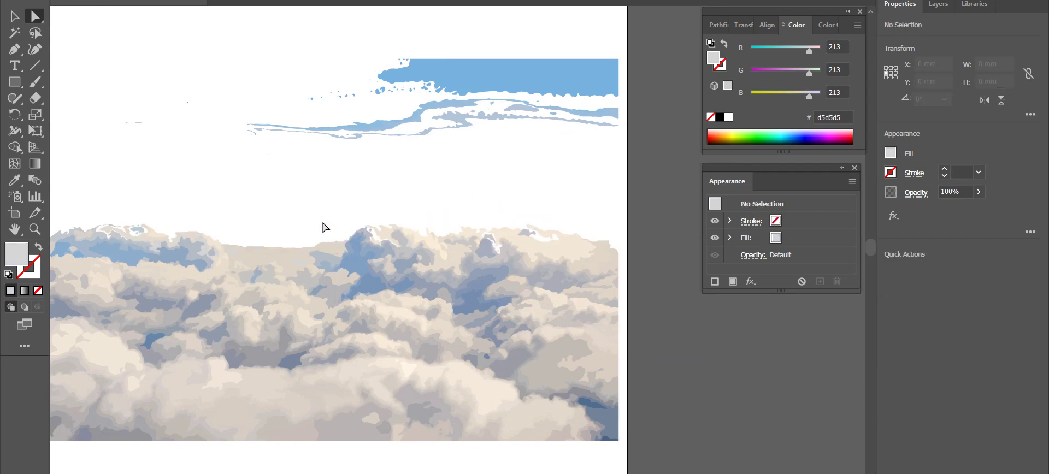
{"action": "left_click_drag", "start_coordinate": [633, 174], "coordinate": [240, 29]}
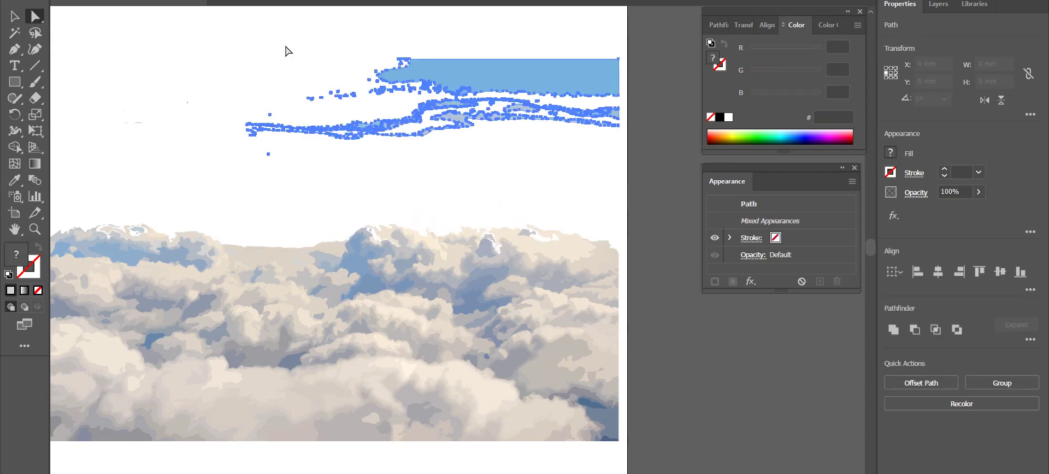
{"action": "key", "text": "Delete"}
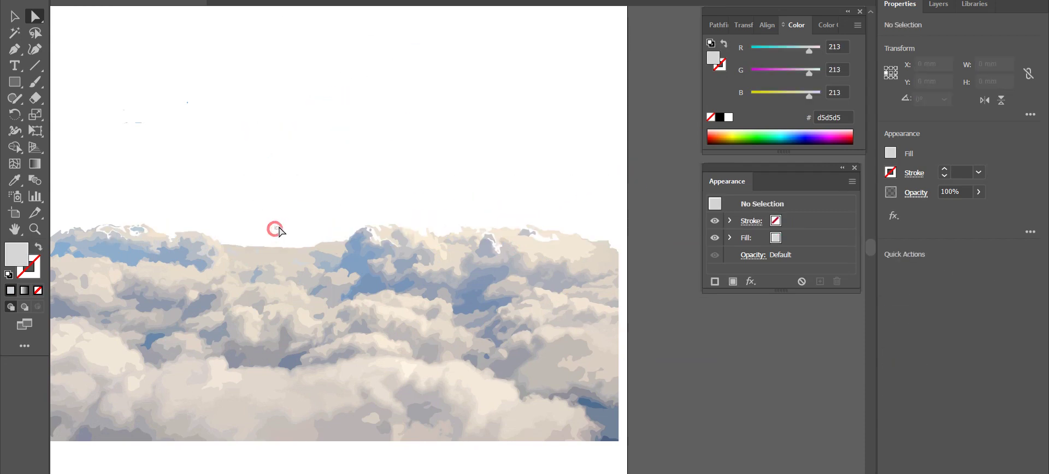
- Delete the beige haze shape filling the gap between the two cloud peaks
{"action": "left_click_drag", "start_coordinate": [288, 217], "coordinate": [397, 204]}
{"action": "left_click_drag", "start_coordinate": [145, 212], "coordinate": [176, 224]}
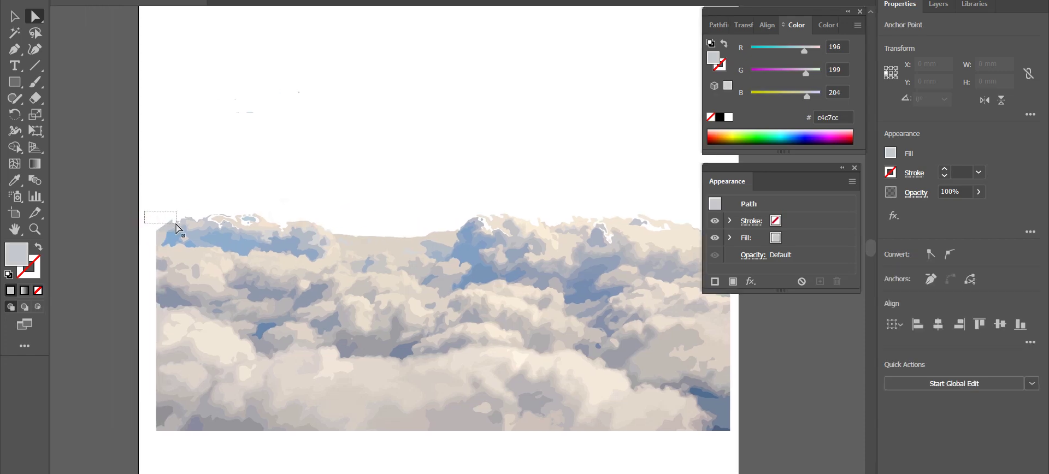
{"action": "left_click", "coordinate": [381, 180]}
{"action": "left_click", "coordinate": [250, 221]}
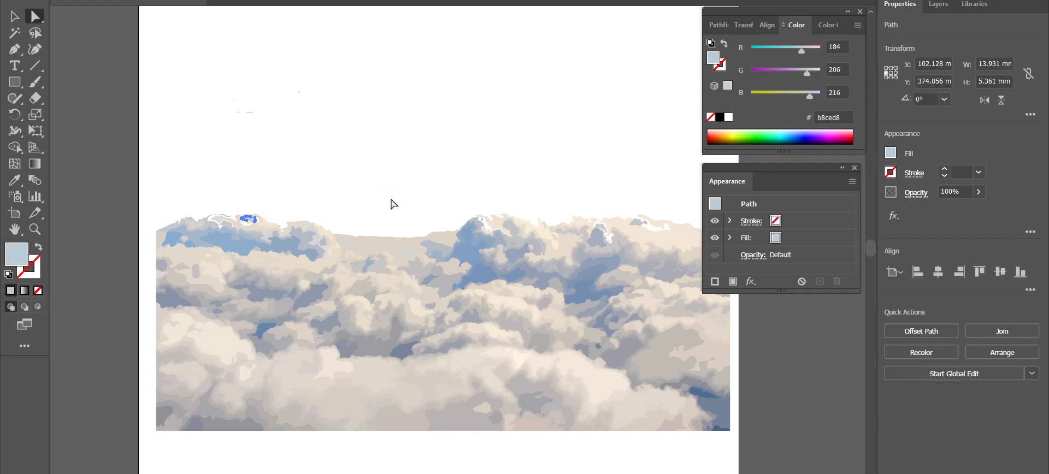
{"action": "left_click", "coordinate": [421, 201]}
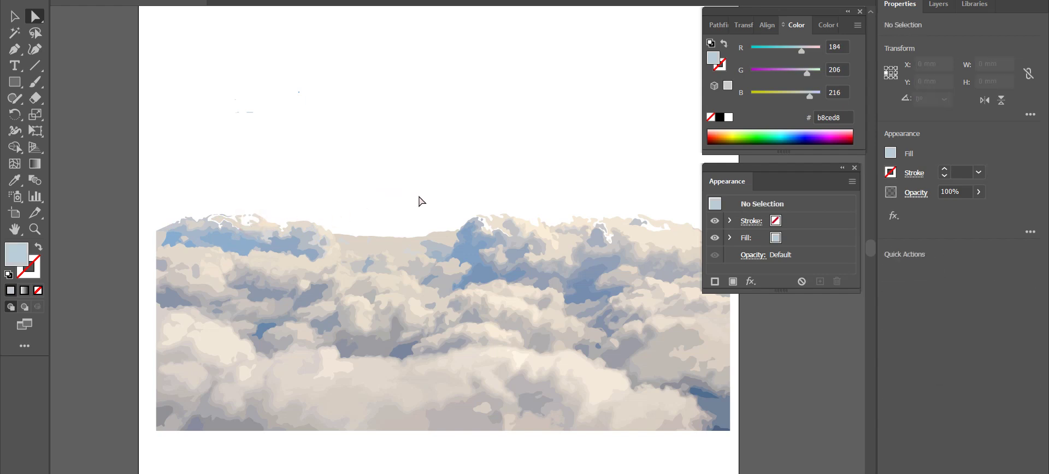
{"action": "left_click", "coordinate": [384, 241]}
{"action": "key", "text": "Delete"}
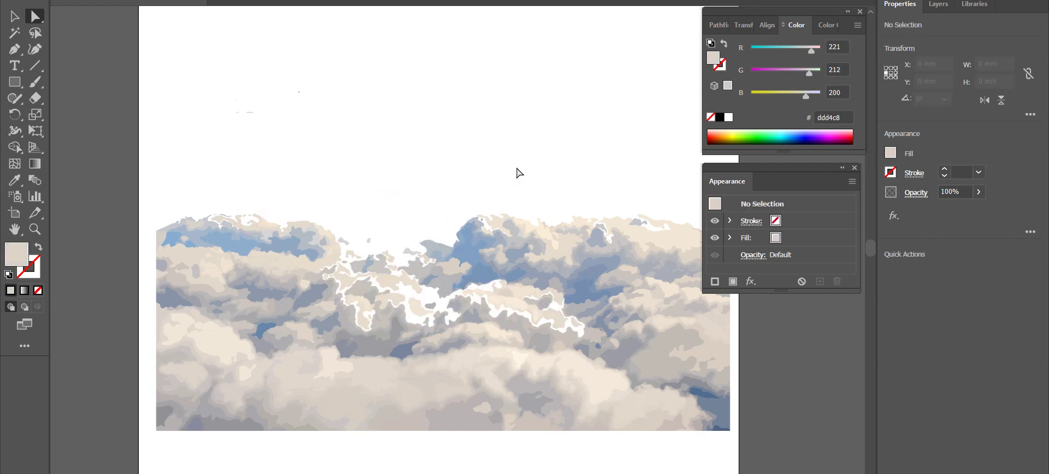
- Delete the grey-blue shape in the clouds' lower-right corner and the cluster of shapes in the lower-left corner
{"action": "left_click", "coordinate": [719, 413]}
{"action": "key", "text": "Delete"}
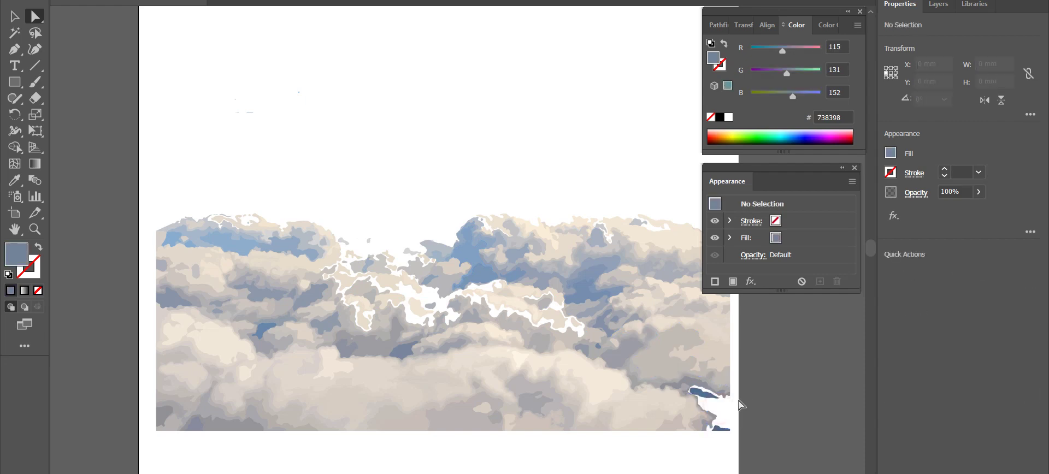
{"action": "left_click_drag", "start_coordinate": [152, 421], "coordinate": [190, 444]}
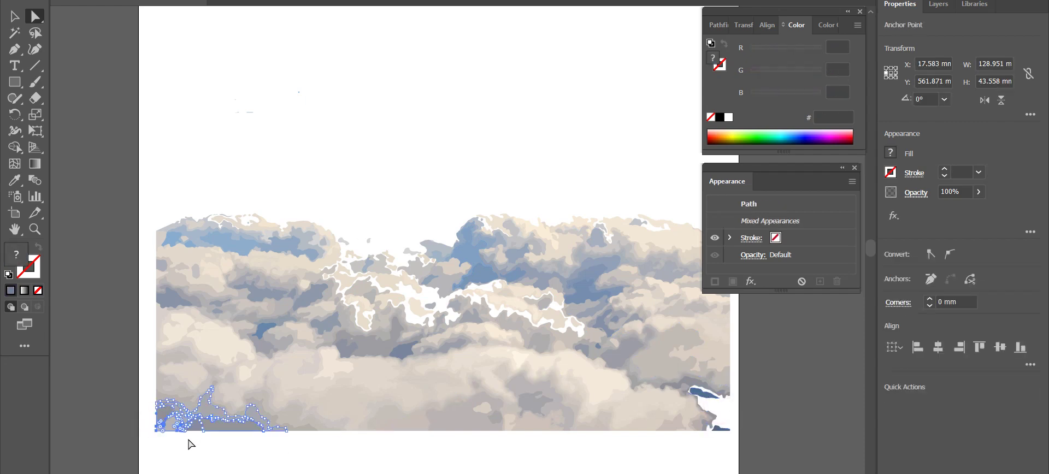
{"action": "key", "text": "Delete"}
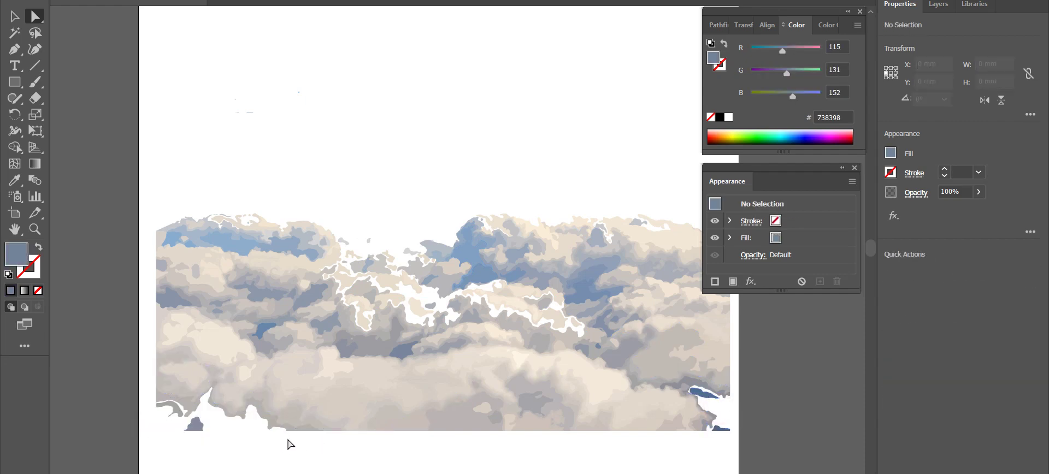
- Delete the beige and grey shapes along the middle of the clouds' lower edge to leave an irregular outline
{"action": "left_click", "coordinate": [464, 423]}
{"action": "key", "text": "Delete"}
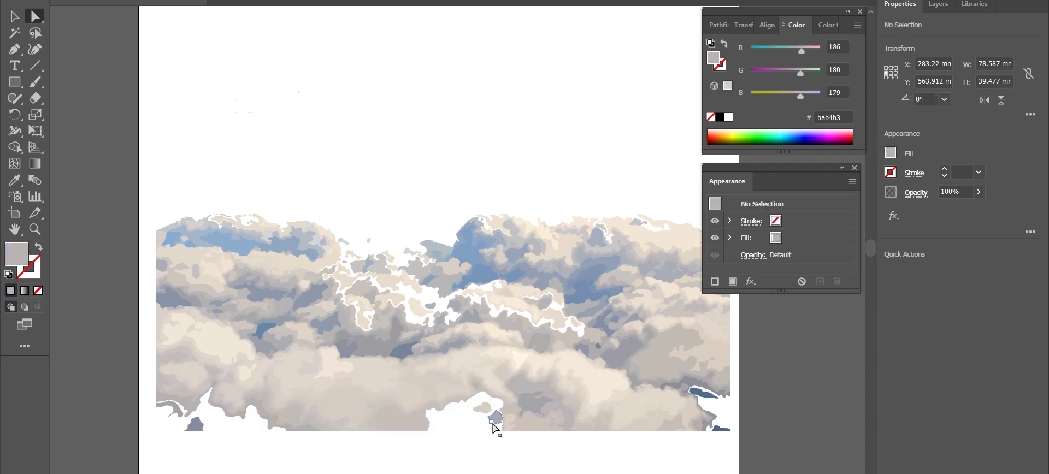
{"action": "left_click", "coordinate": [523, 428]}
{"action": "key", "text": "Delete"}
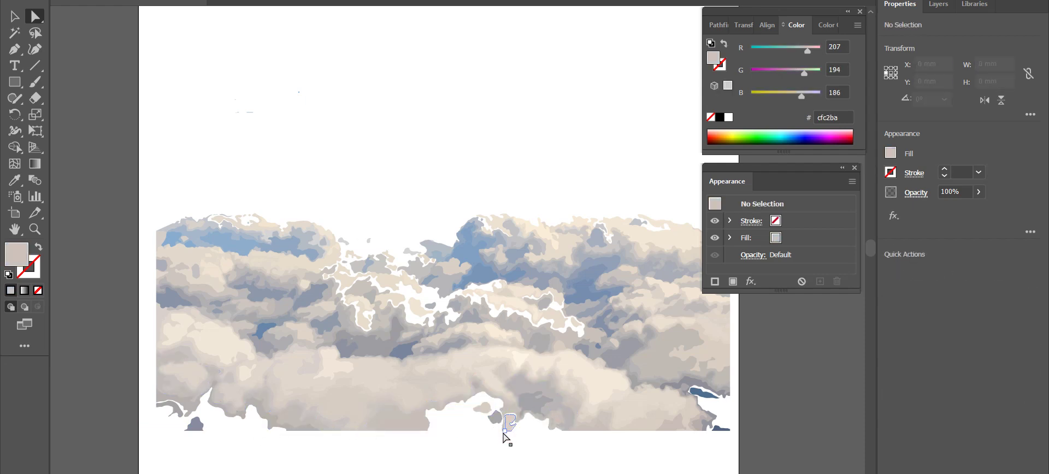
{"action": "left_click", "coordinate": [511, 435]}
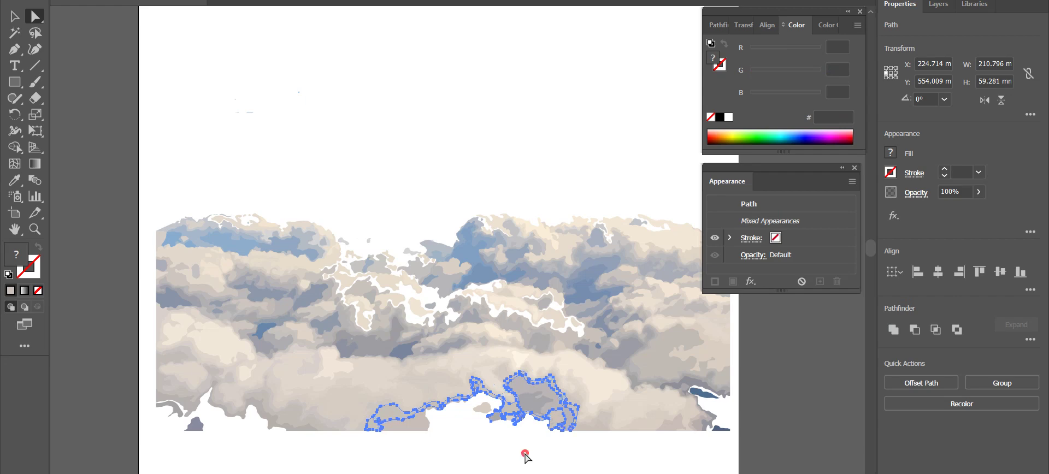
{"action": "key", "text": "Delete"}
{"action": "scroll", "coordinate": [344, 439], "scroll_direction": "down", "scroll_amount": 2}
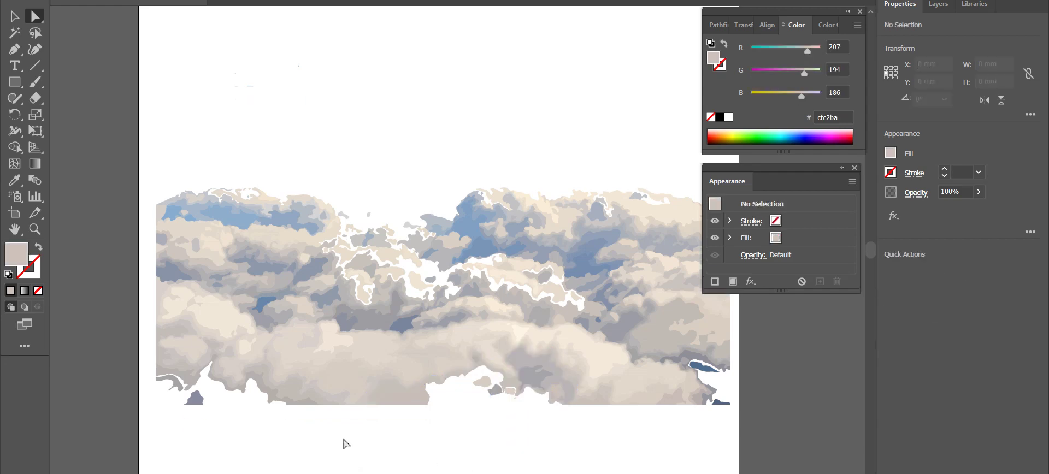
{"action": "left_click", "coordinate": [391, 411]}
{"action": "key", "text": "Delete"}
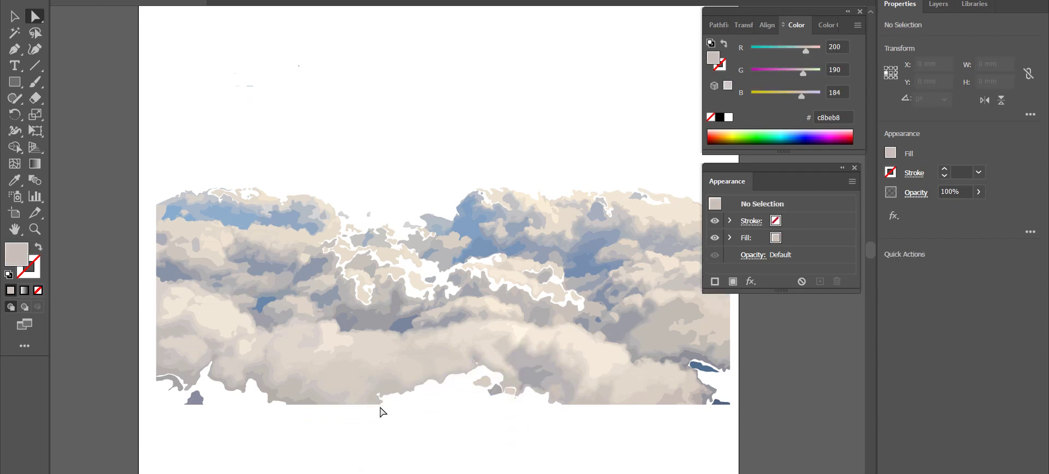
- Undo the last deletion and remove the flat-bottomed grey shapes in the middle of the clouds' lower edge again
{"action": "mouse_move", "coordinate": [391, 413]}
{"action": "left_mouse_down"}
{"action": "mouse_move", "coordinate": [367, 404]}
{"action": "mouse_move", "coordinate": [393, 421]}
{"action": "left_mouse_up"}
{"action": "key", "text": "ctrl+z"}
{"action": "left_click", "coordinate": [365, 431]}
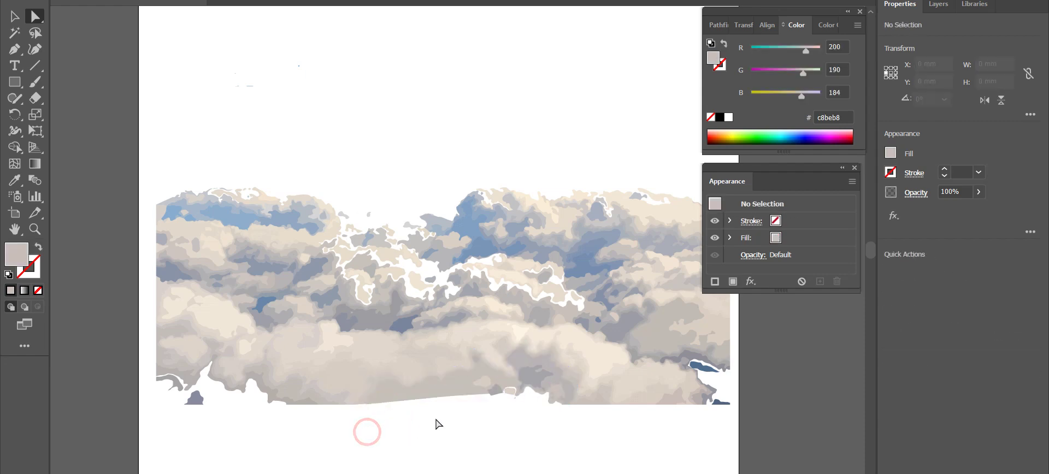
{"action": "left_click", "coordinate": [448, 421]}
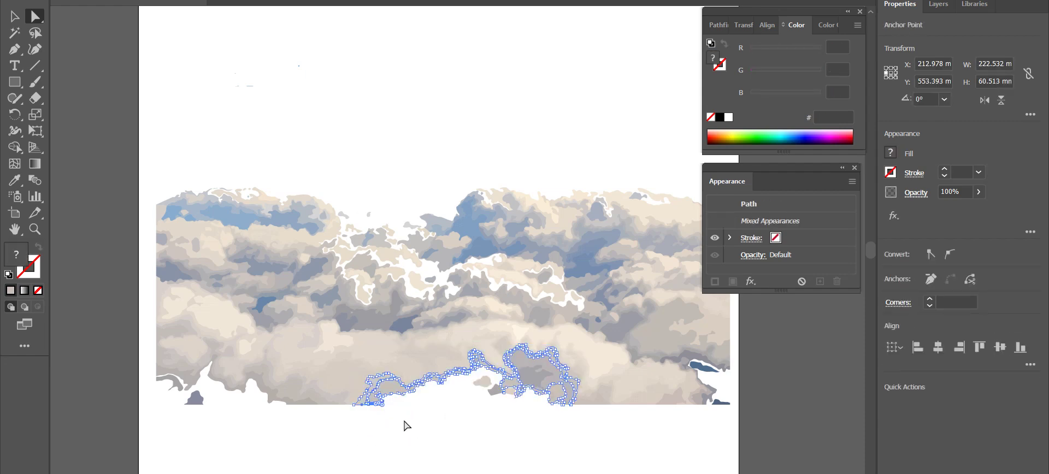
{"action": "key", "text": "Delete"}
- Delete the straight-edged grey shapes along the left half of the clouds' lower edge
{"action": "left_click_drag", "start_coordinate": [265, 406], "coordinate": [377, 429]}
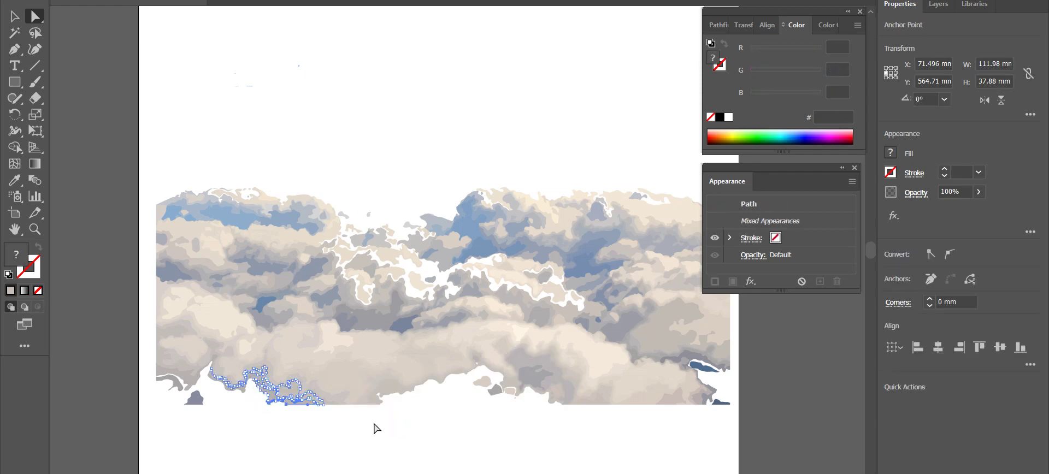
{"action": "left_click", "coordinate": [349, 440]}
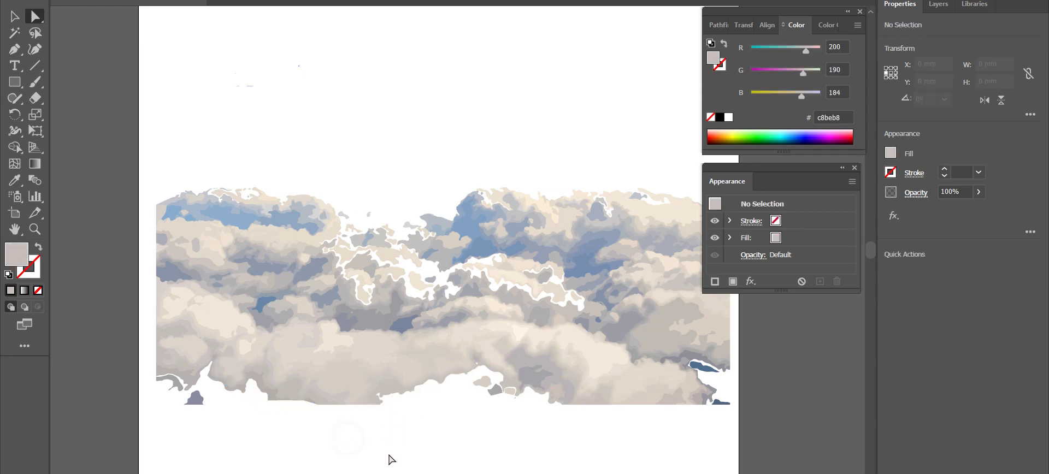
{"action": "left_click", "coordinate": [269, 417]}
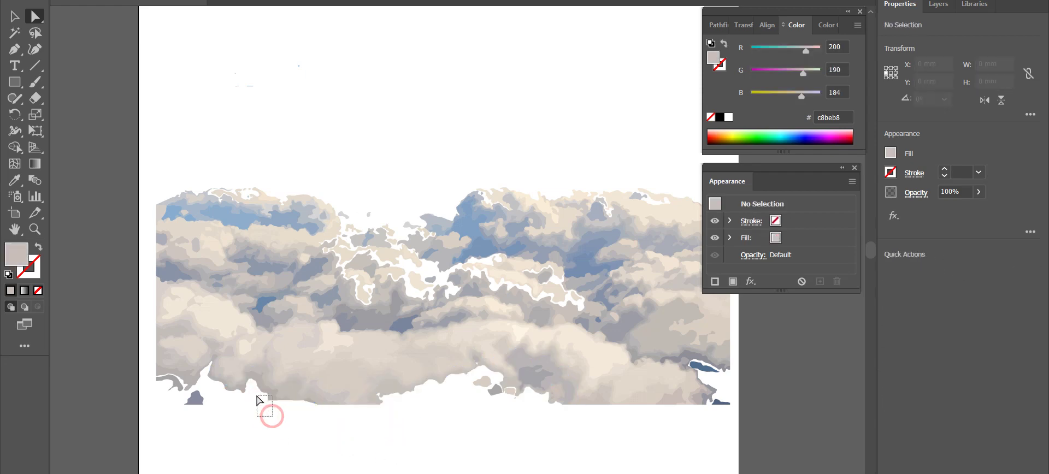
{"action": "left_click", "coordinate": [364, 441]}
- Delete the grey-blue fragments hanging below the clouds' lower-left corner
{"action": "left_click", "coordinate": [203, 414]}
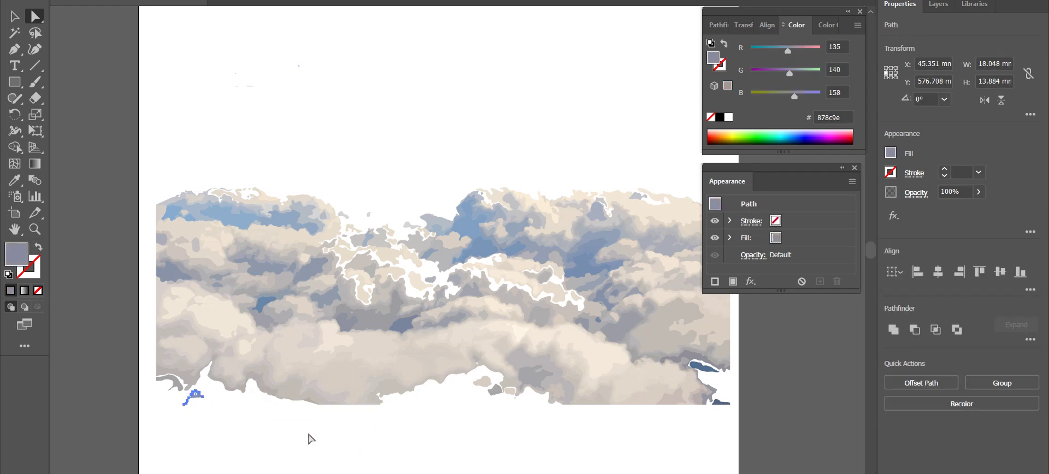
{"action": "key", "text": "Delete"}
{"action": "left_click", "coordinate": [189, 397]}
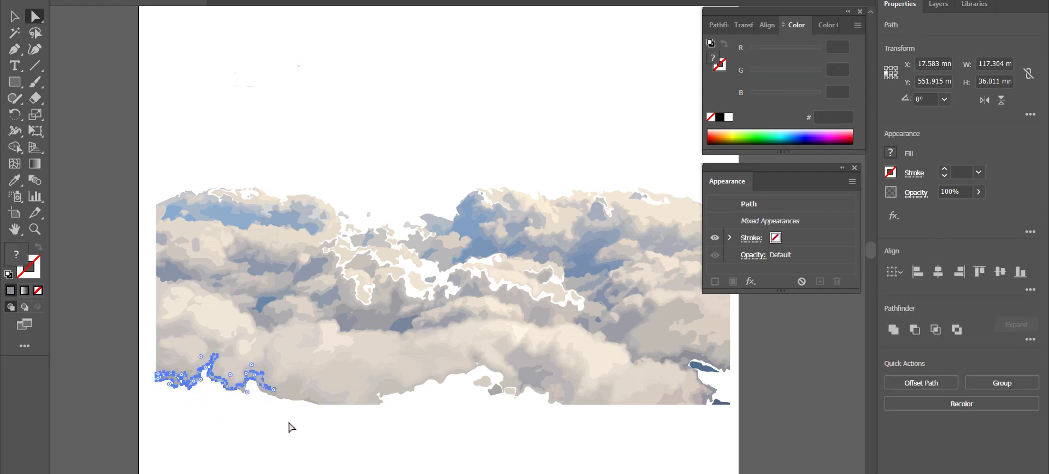
{"action": "left_click", "coordinate": [272, 429]}
{"action": "left_click", "coordinate": [206, 392]}
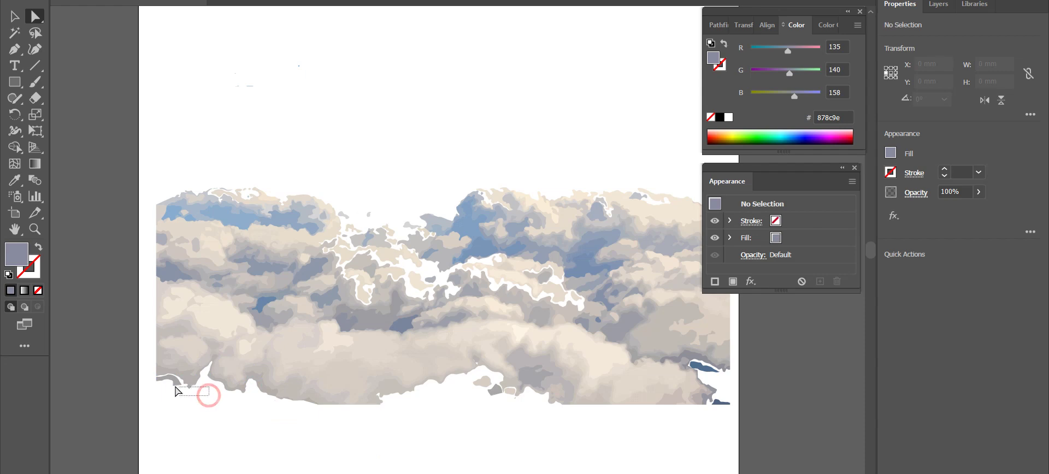
{"action": "left_click", "coordinate": [246, 420]}
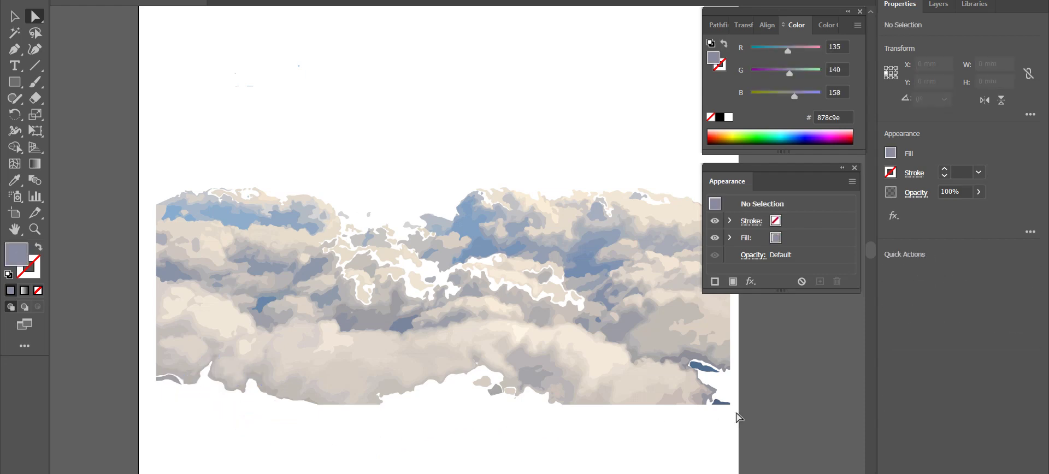
- Delete the dark blue pieces in the clouds' lower-right corner and the straight-edged shapes along the right half of the lower edge
{"action": "left_click", "coordinate": [713, 401]}
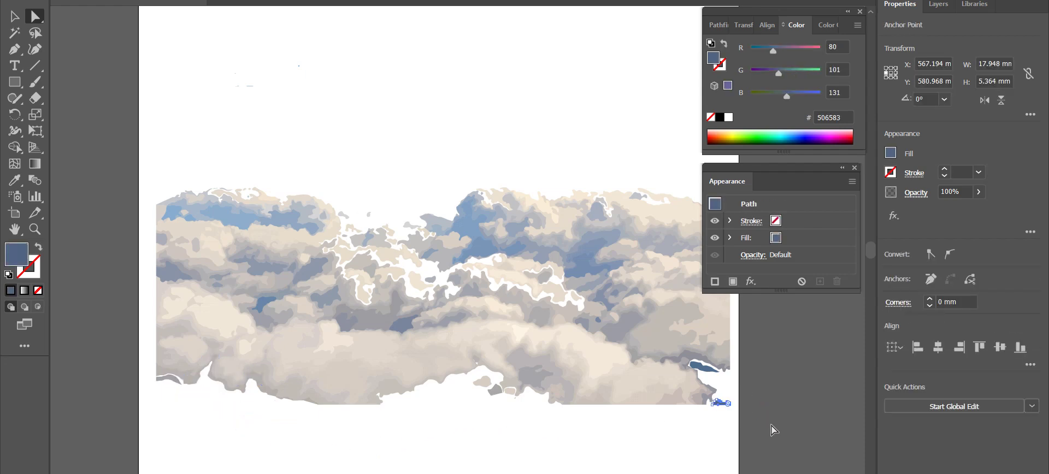
{"action": "left_click", "coordinate": [712, 421]}
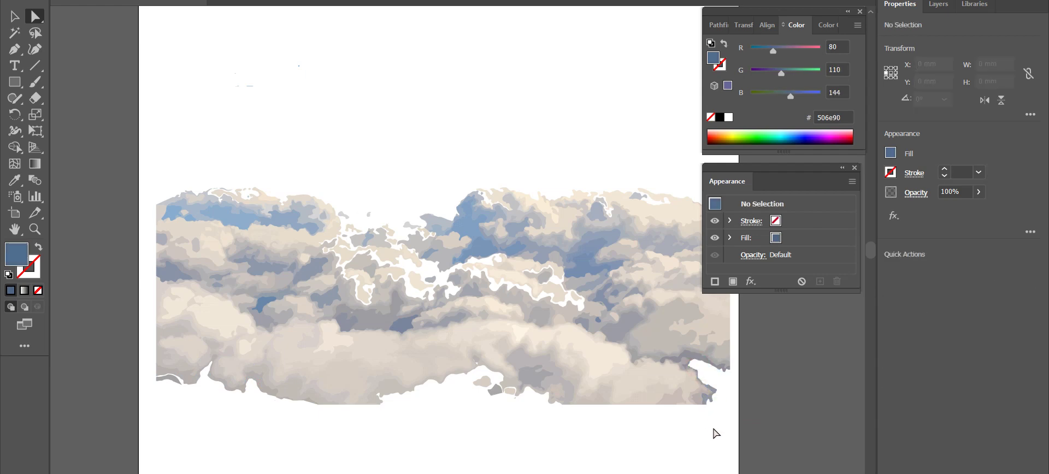
{"action": "left_click_drag", "start_coordinate": [715, 431], "coordinate": [678, 407]}
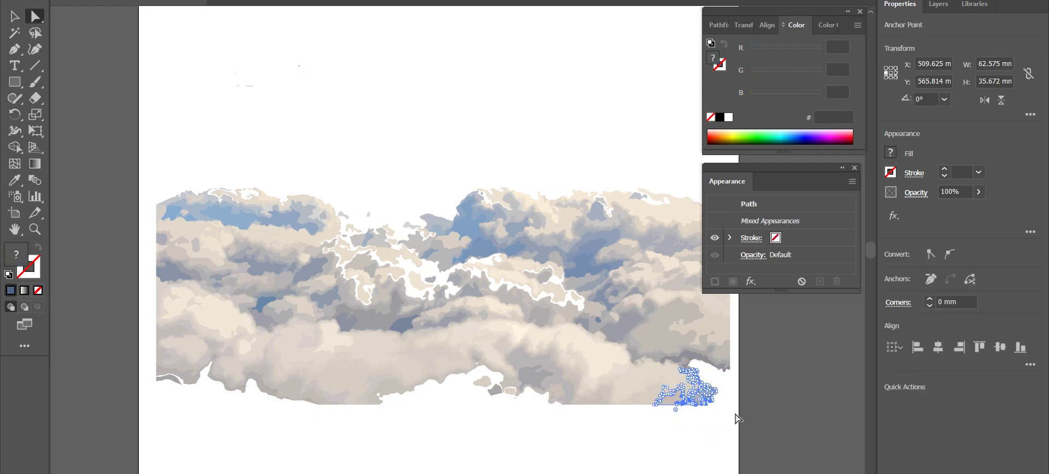
{"action": "left_click", "coordinate": [728, 424]}
{"action": "left_click_drag", "start_coordinate": [543, 398], "coordinate": [682, 424]}
{"action": "left_click", "coordinate": [667, 446]}
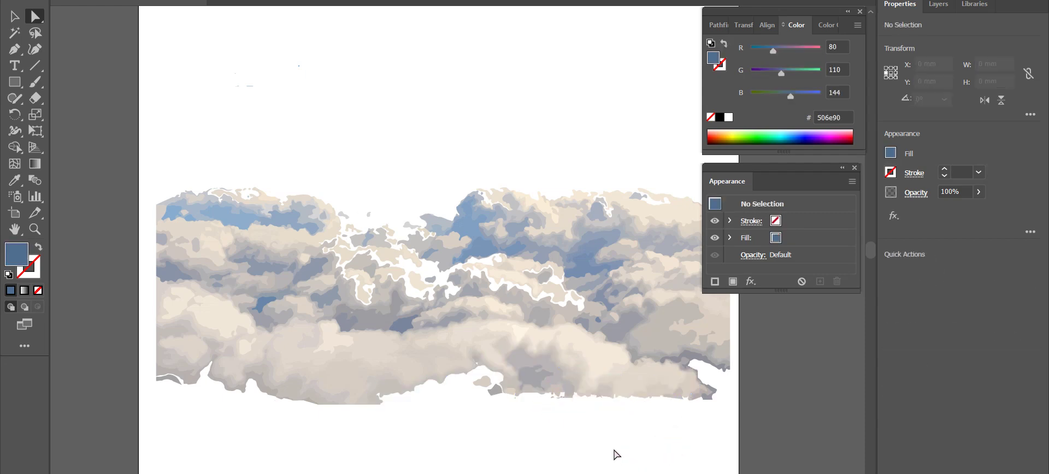
- Delete the pale grey shape surrounding the dark grey patch on the right of the clouds' lower edge
{"action": "left_click_drag", "start_coordinate": [551, 417], "coordinate": [506, 383]}
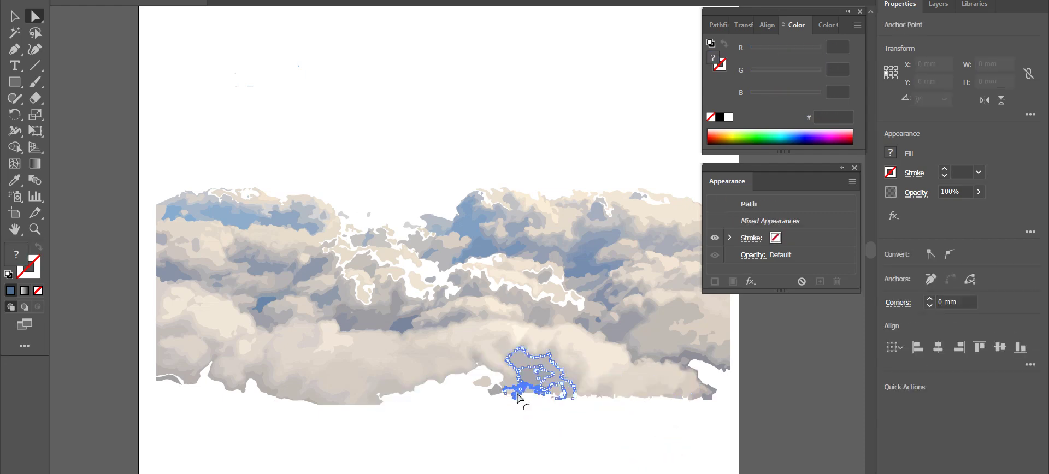
{"action": "left_click", "coordinate": [591, 459]}
{"action": "left_click", "coordinate": [517, 389]}
{"action": "key", "text": "Delete"}
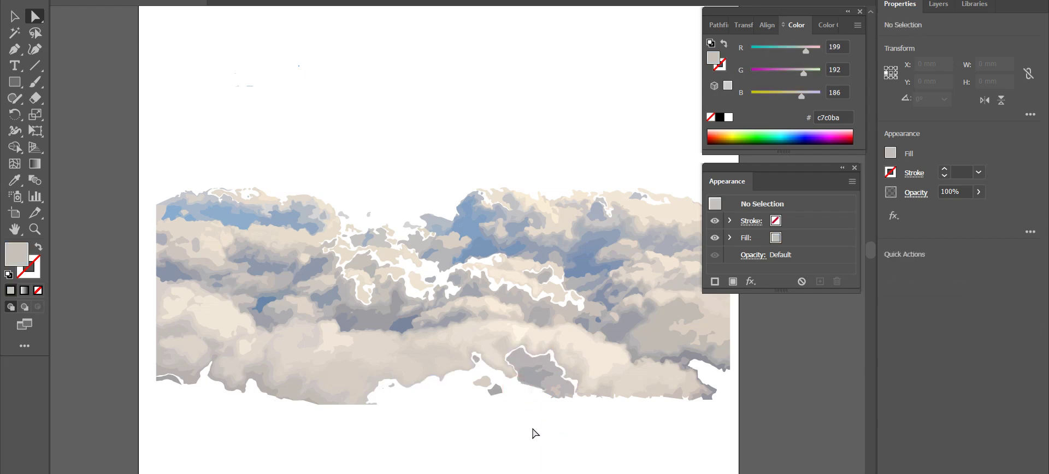
- Delete the loose fragments in the gap under the clouds and the flat sliver left of that gap
{"action": "left_click_drag", "start_coordinate": [525, 418], "coordinate": [481, 382]}
{"action": "left_click_drag", "start_coordinate": [493, 403], "coordinate": [490, 389]}
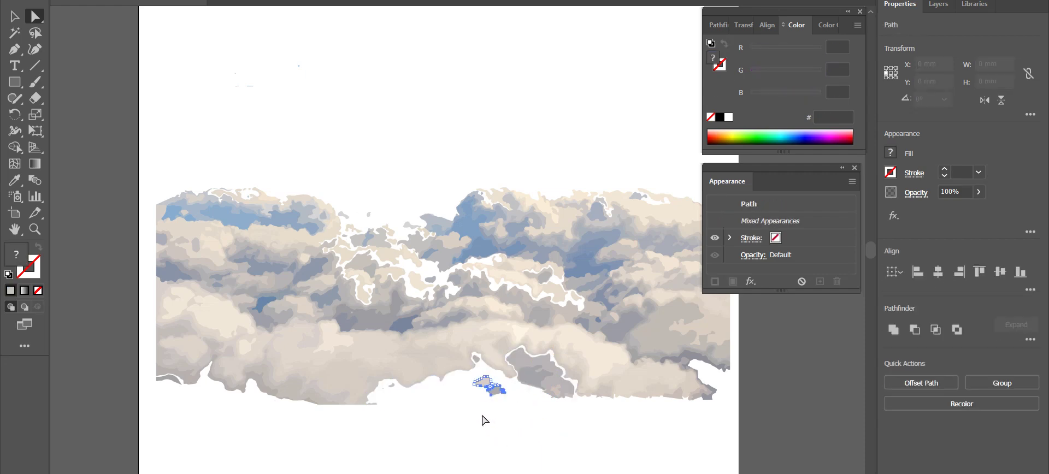
{"action": "key", "text": "Delete"}
{"action": "left_click_drag", "start_coordinate": [386, 408], "coordinate": [355, 402]}
{"action": "left_click", "coordinate": [406, 443]}
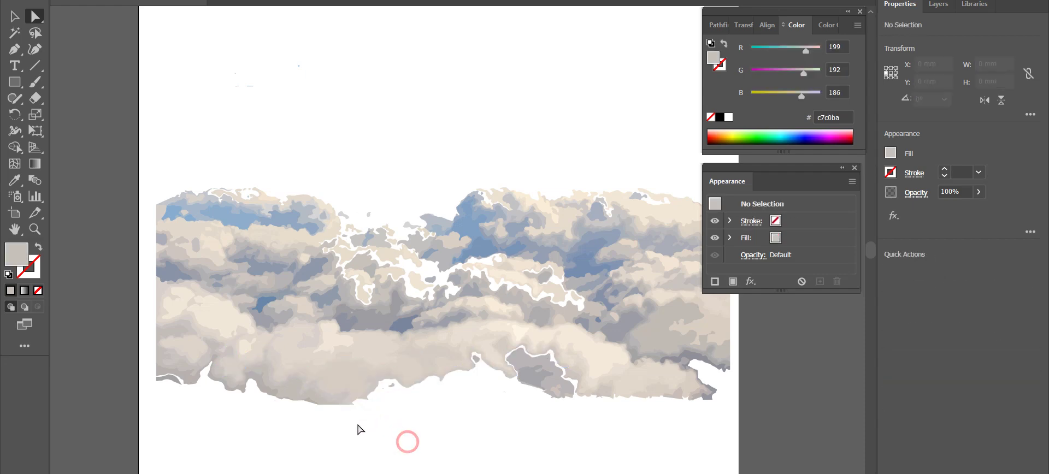
{"action": "left_click", "coordinate": [355, 409]}
- Delete the remaining straight-edged scraps at the clouds' lower-right tip
{"action": "left_click_drag", "start_coordinate": [722, 440], "coordinate": [620, 389]}
{"action": "key", "text": "Delete"}
{"action": "left_click", "coordinate": [631, 444]}
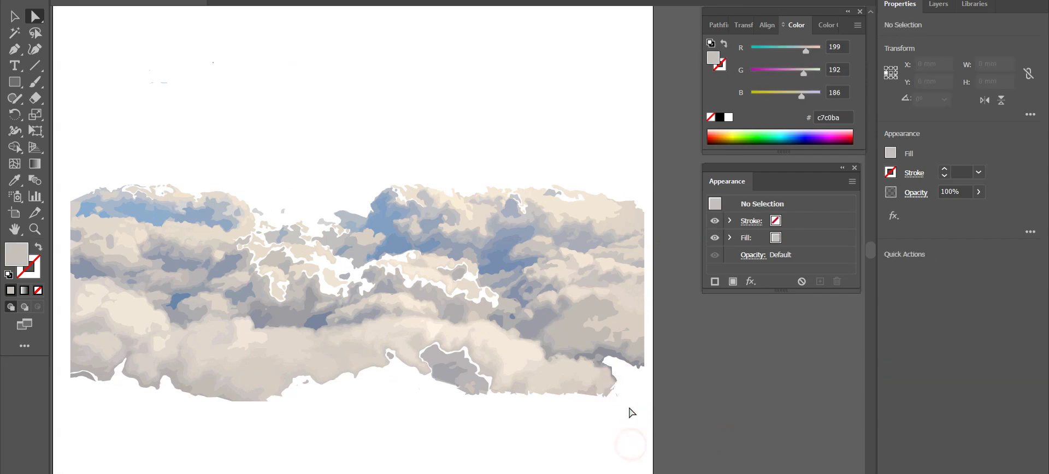
{"action": "left_click_drag", "start_coordinate": [628, 402], "coordinate": [616, 390]}
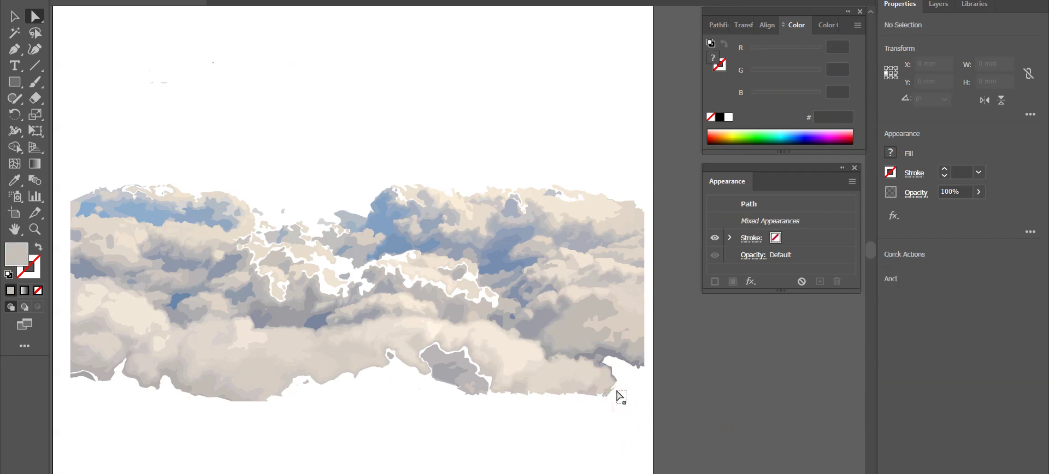
{"action": "key", "text": "Delete"}
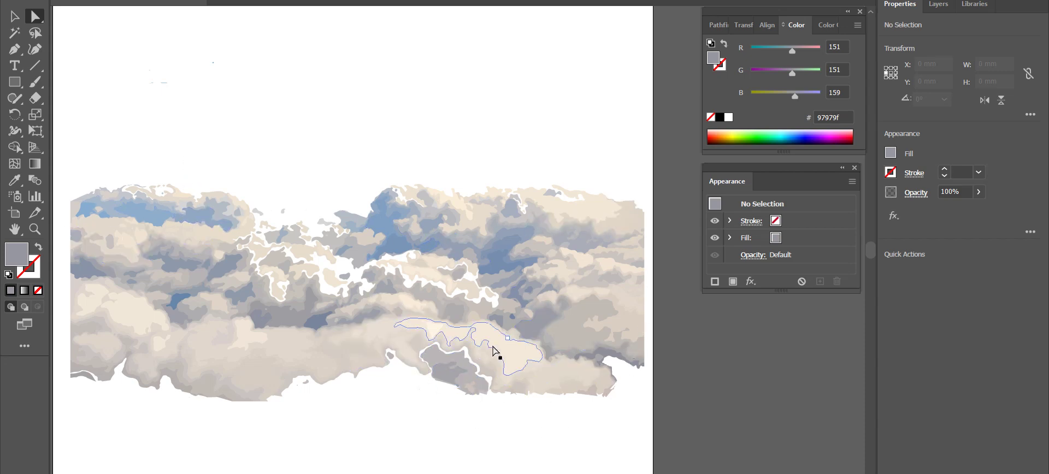
- Remove the small leftover pieces at the end of the flat edge left of the gap under the clouds
{"action": "left_click", "coordinate": [268, 402]}
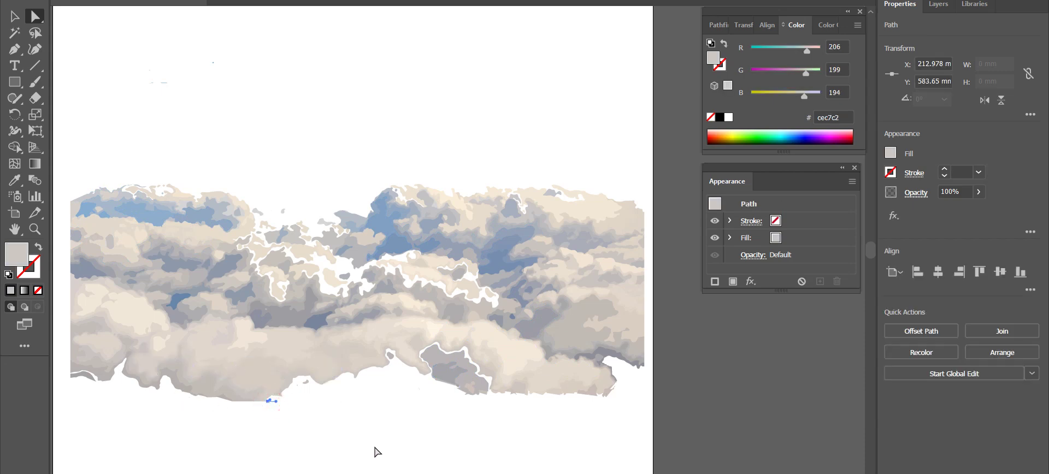
{"action": "left_click", "coordinate": [310, 434]}
{"action": "left_click", "coordinate": [269, 402]}
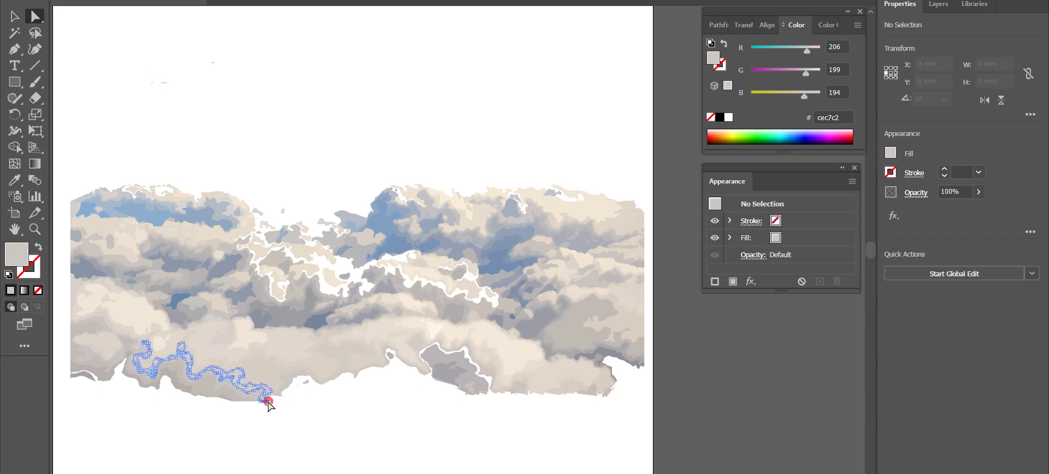
{"action": "left_click", "coordinate": [314, 417]}
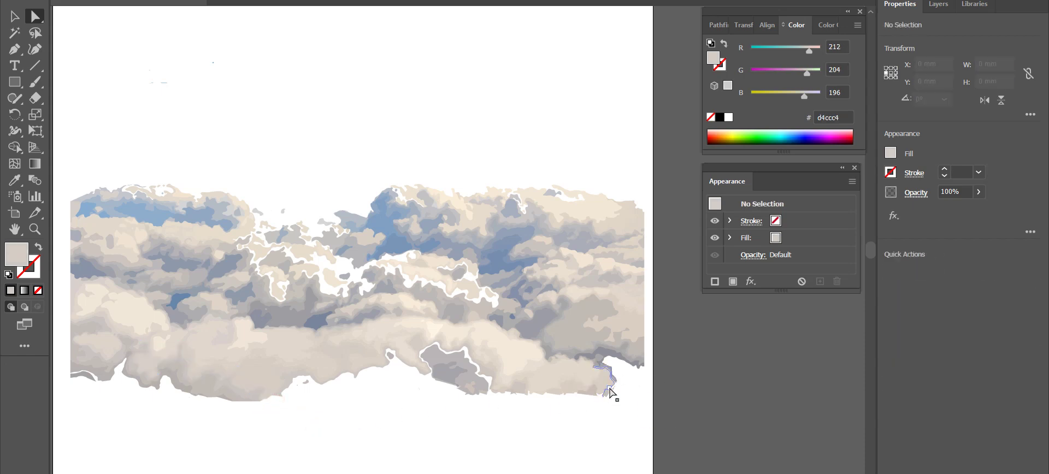
- Select all the cloud shapes and group them
{"action": "key", "text": "ctrl+minus"}
{"action": "left_click_drag", "start_coordinate": [604, 403], "coordinate": [98, 145]}
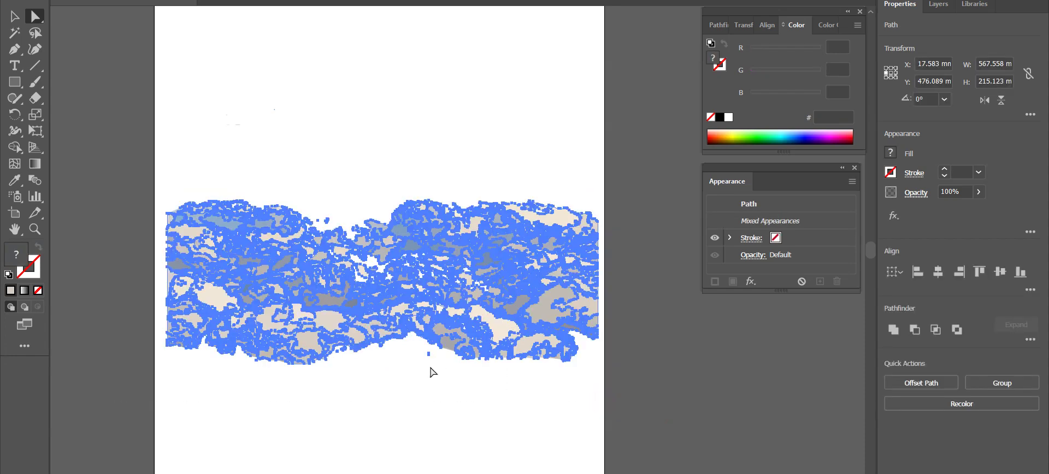
{"action": "right_click", "coordinate": [458, 272]}
{"action": "left_click", "coordinate": [640, 322]}
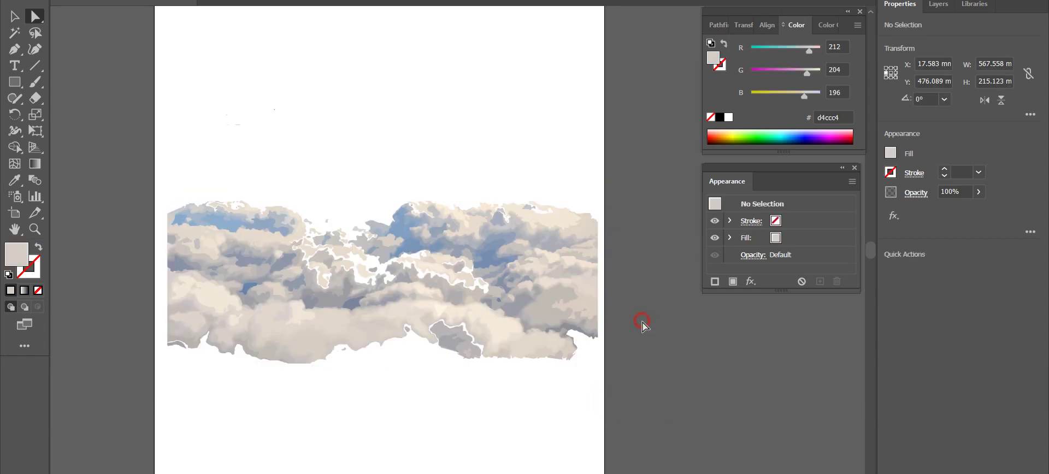
{"action": "left_click_drag", "start_coordinate": [621, 372], "coordinate": [156, 164]}
{"action": "key", "text": "ctrl+g"}
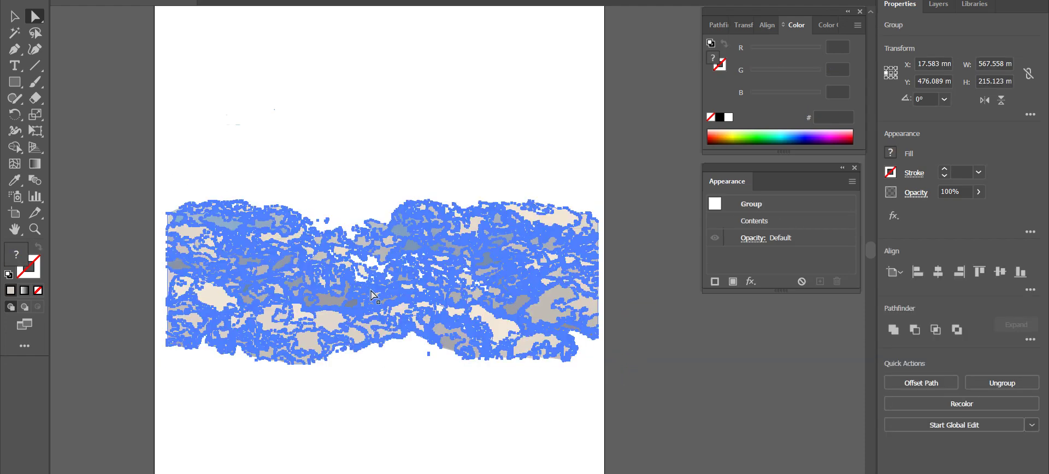
{"action": "key", "text": "v"}
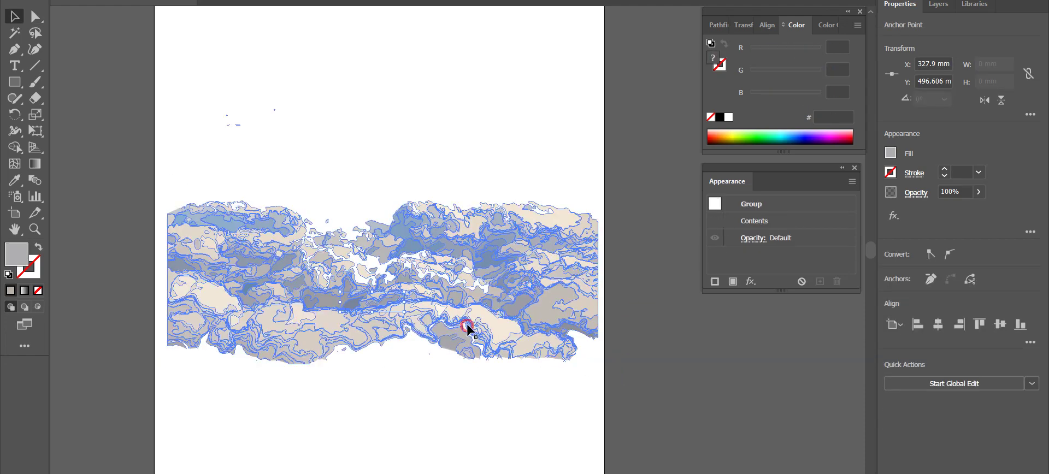
{"action": "right_click", "coordinate": [440, 279]}
- Delete the stray specks in the empty area above the clouds and the one below their lower edge
{"action": "left_click", "coordinate": [283, 159]}
{"action": "key", "text": "a"}
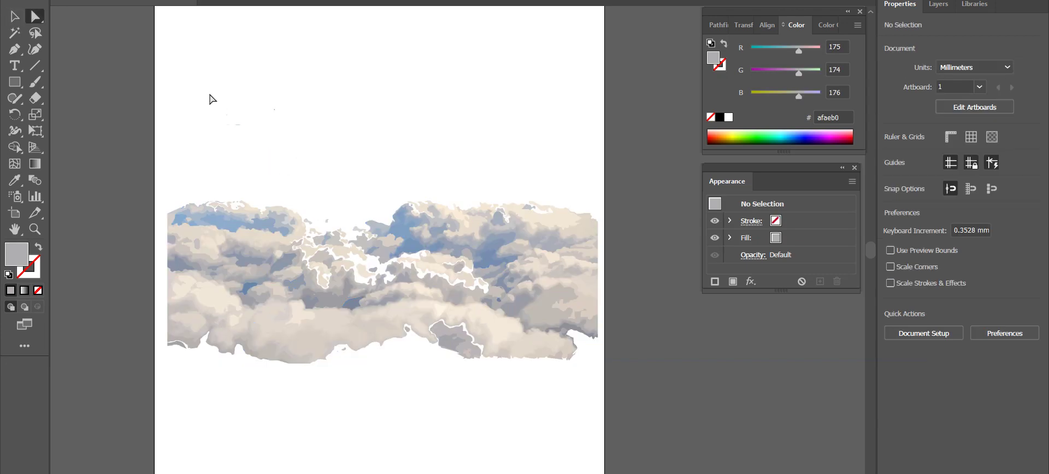
{"action": "left_click_drag", "start_coordinate": [197, 85], "coordinate": [429, 145]}
{"action": "key", "text": "Delete"}
{"action": "left_click_drag", "start_coordinate": [641, 401], "coordinate": [65, 104]}
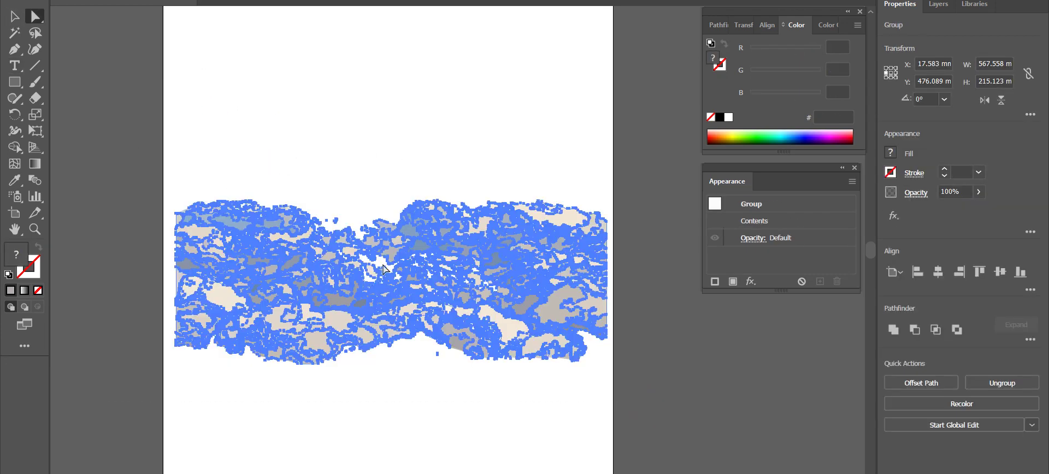
{"action": "left_click", "coordinate": [427, 352]}
{"action": "left_click_drag", "start_coordinate": [447, 368], "coordinate": [427, 350]}
{"action": "key", "text": "Delete"}
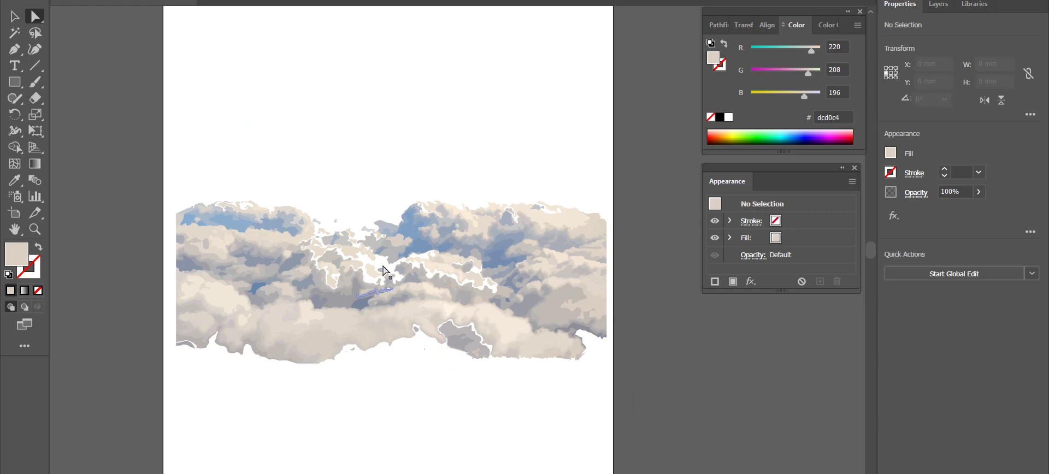
- Delete the small detached cloud fragments floating in the gap between the two cloud peaks
{"action": "left_click", "coordinate": [344, 222]}
{"action": "left_click", "coordinate": [351, 213]}
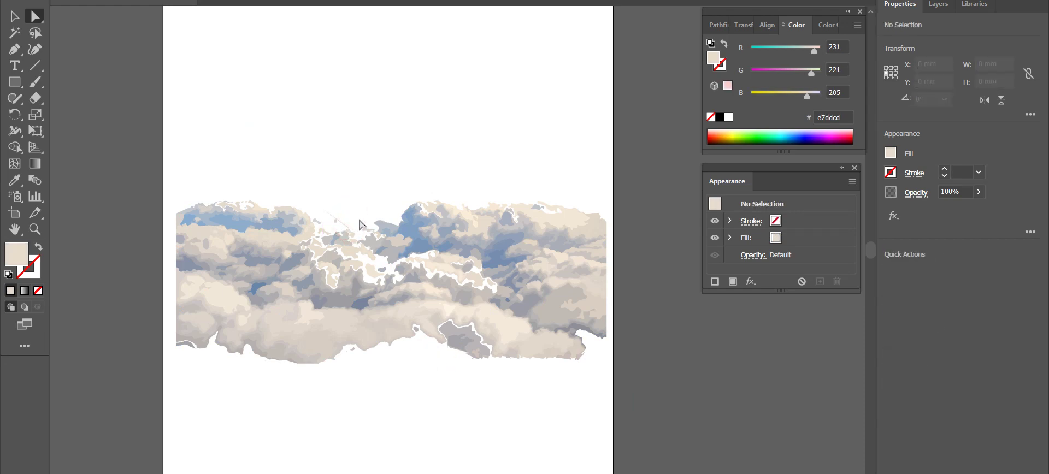
{"action": "left_click", "coordinate": [358, 214]}
{"action": "key", "text": "Delete"}
{"action": "left_click", "coordinate": [339, 221]}
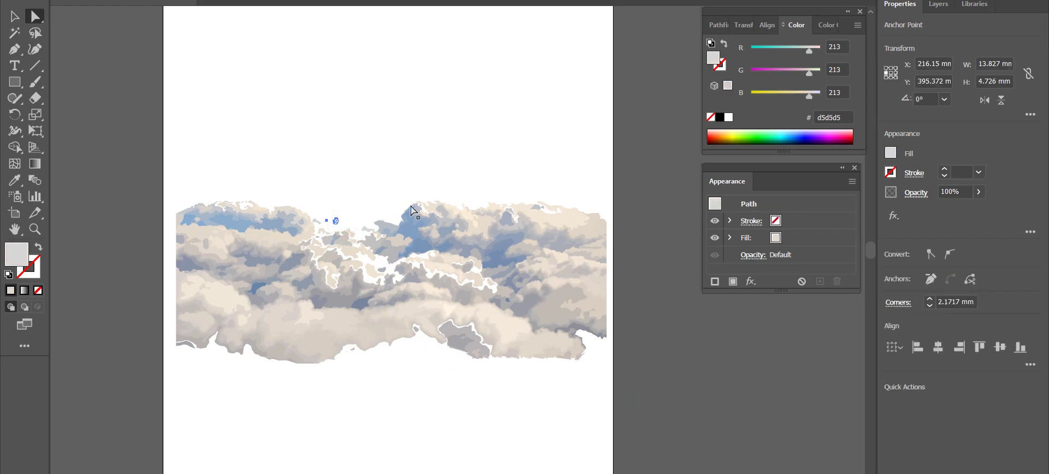
{"action": "key", "text": "Delete"}
- Select the whole cloud group and export it to the desktop as a JPG 100 asset at 1x scale
{"action": "left_click_drag", "start_coordinate": [670, 416], "coordinate": [145, 107]}
{"action": "left_click", "coordinate": [145, 108]}
{"action": "left_click_drag", "start_coordinate": [632, 372], "coordinate": [100, 121]}
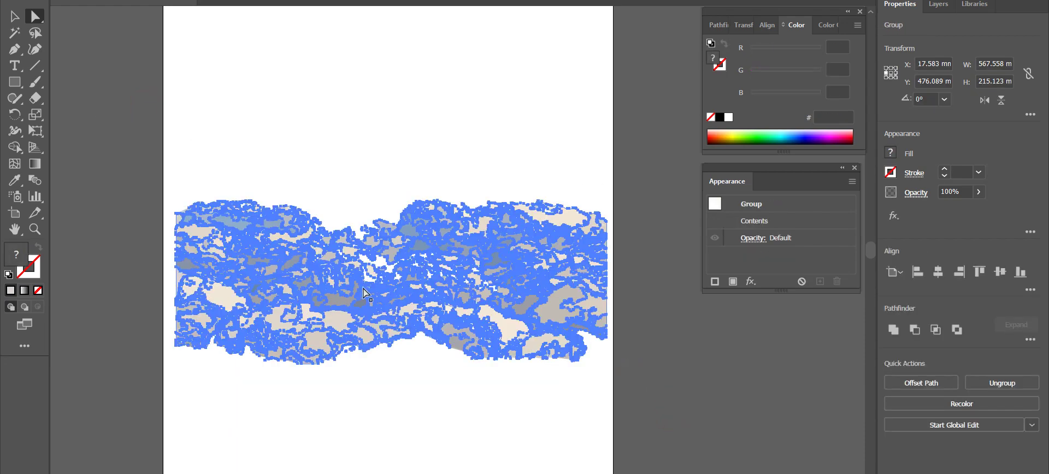
{"action": "key", "text": "v"}
{"action": "right_click", "coordinate": [397, 268]}
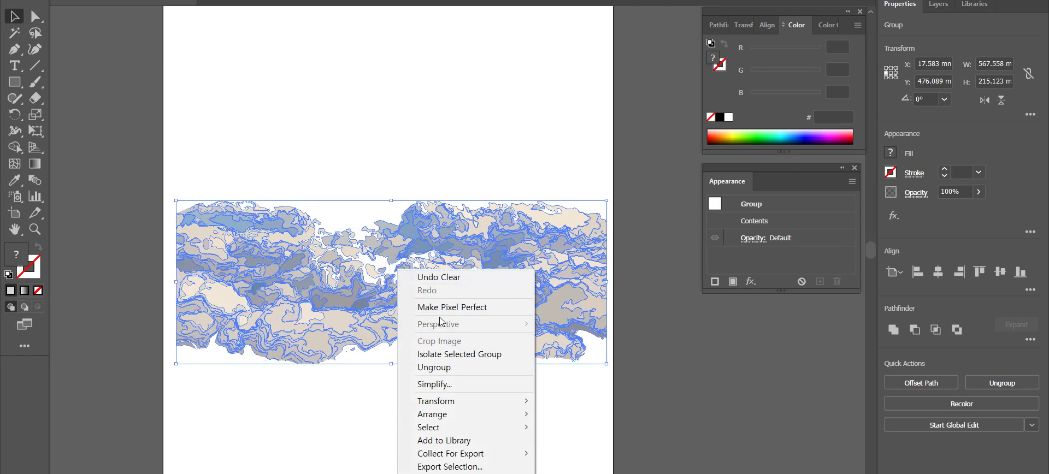
{"action": "left_click", "coordinate": [431, 466]}
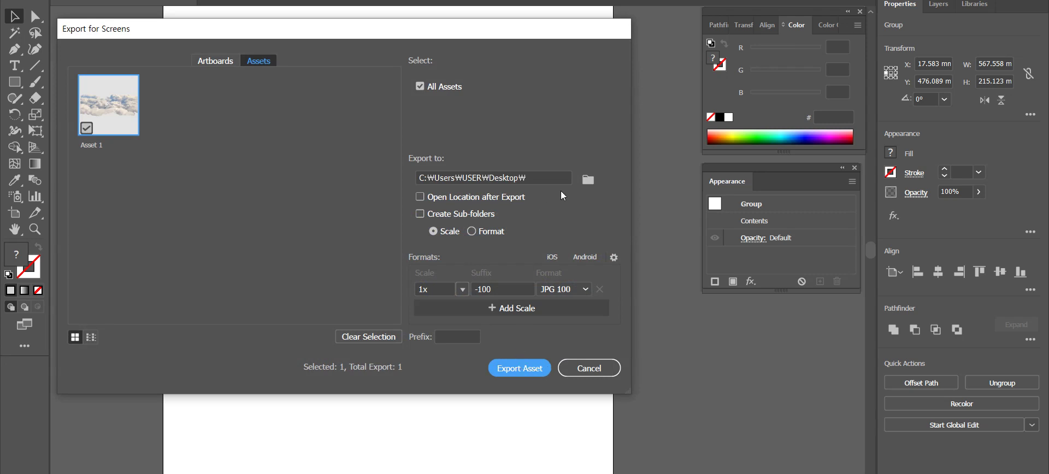
{"action": "left_click", "coordinate": [569, 290]}
{"action": "left_click", "coordinate": [568, 290]}
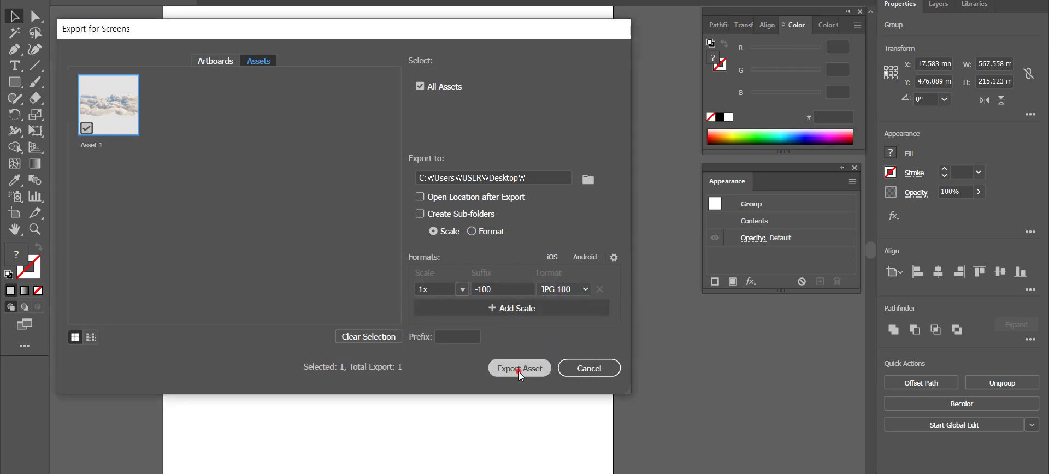
{"action": "left_click", "coordinate": [519, 370]}
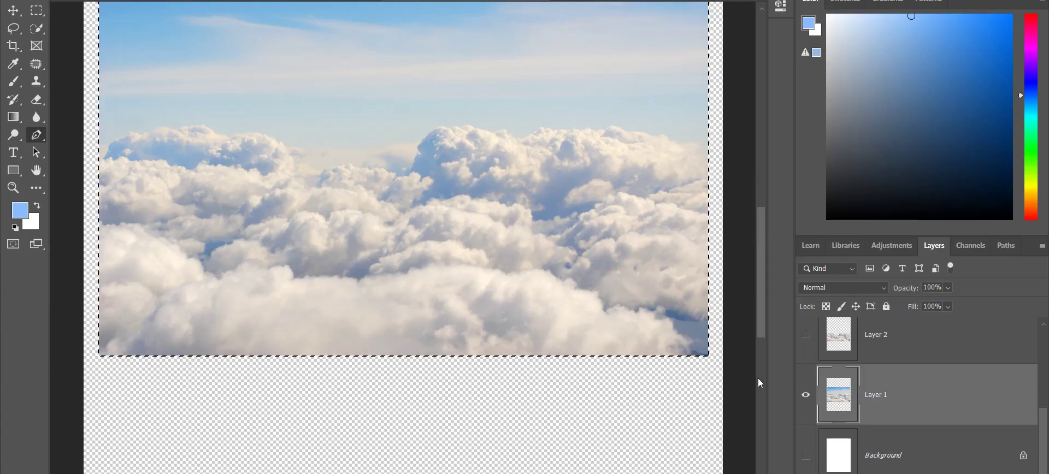
- Switch to Photoshop's blue poster document and hide its cloud layer, leaving only the blue background shown
{"action": "left_click", "coordinate": [749, 387]}
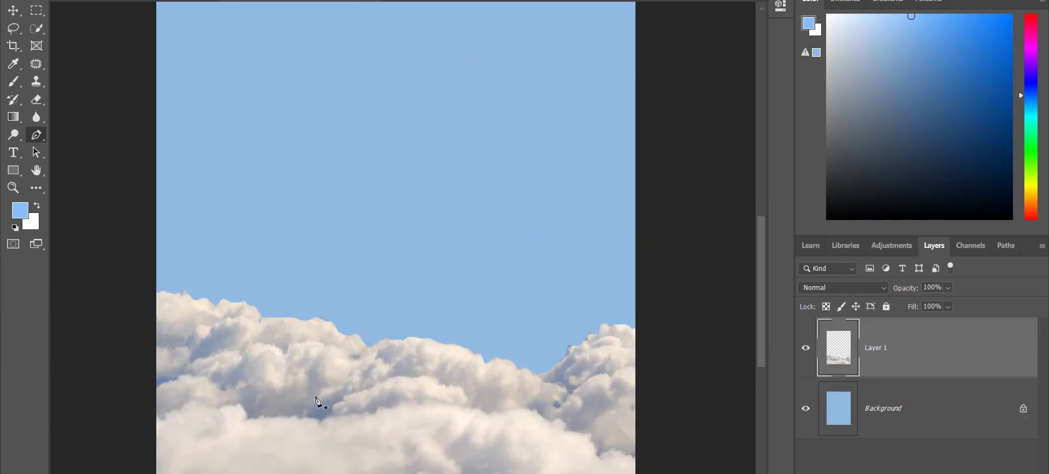
{"action": "left_click", "coordinate": [806, 344]}
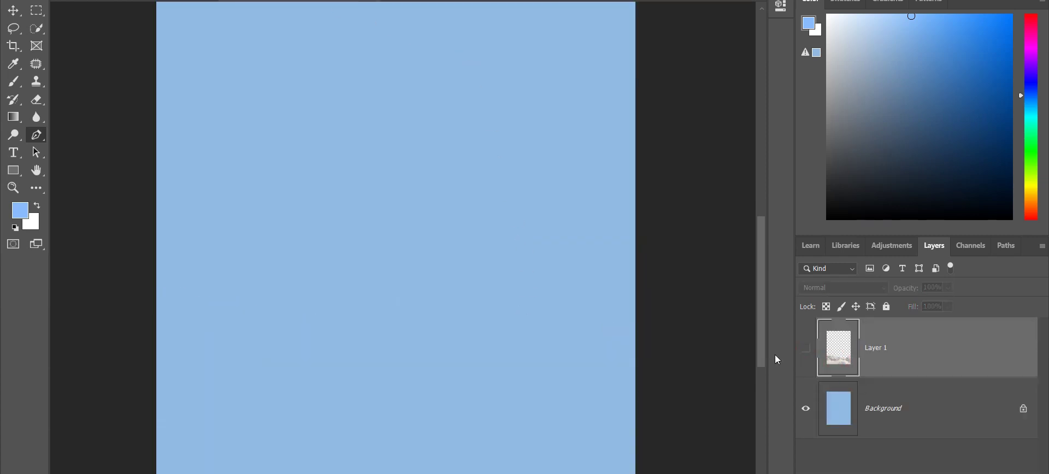
{"action": "left_click", "coordinate": [806, 348]}
{"action": "left_click", "coordinate": [805, 348]}
- Open the exported clouds file Asset 1-100.jpg from the desktop
{"action": "key", "text": "ctrl+o"}
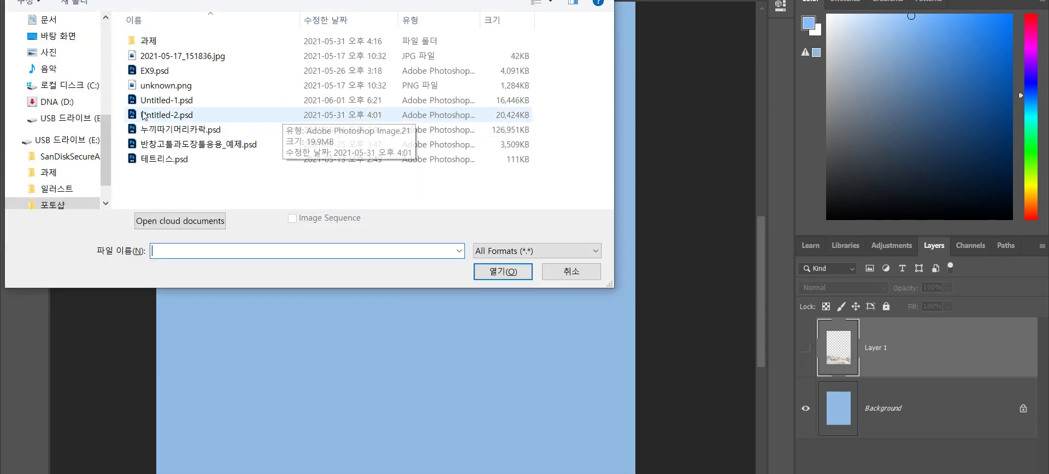
{"action": "scroll", "coordinate": [52, 78], "scroll_direction": "up", "scroll_amount": 1}
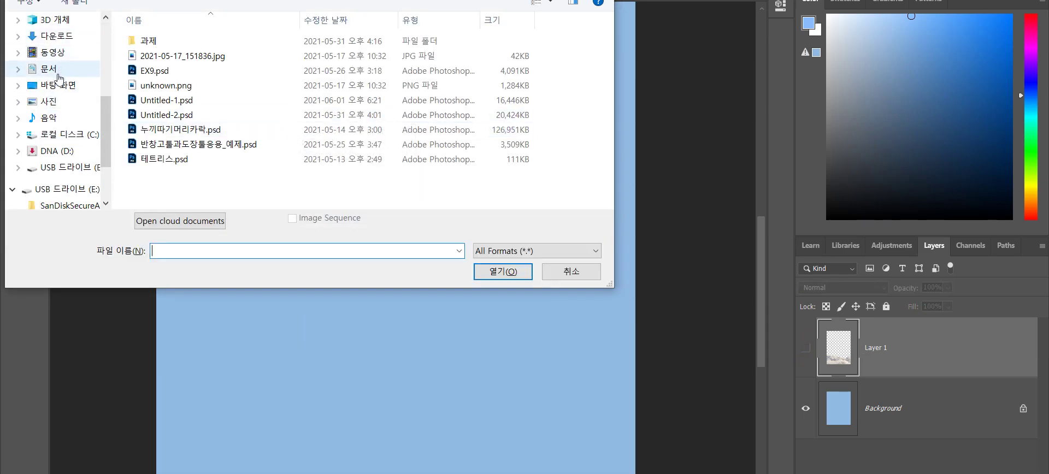
{"action": "left_click", "coordinate": [55, 85]}
{"action": "scroll", "coordinate": [389, 165], "scroll_direction": "down", "scroll_amount": 2}
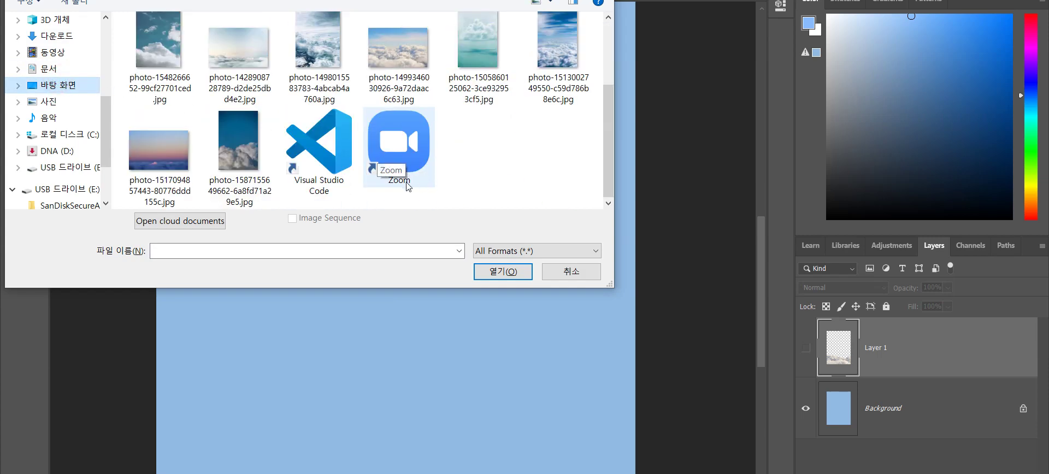
{"action": "scroll", "coordinate": [437, 157], "scroll_direction": "up", "scroll_amount": 2}
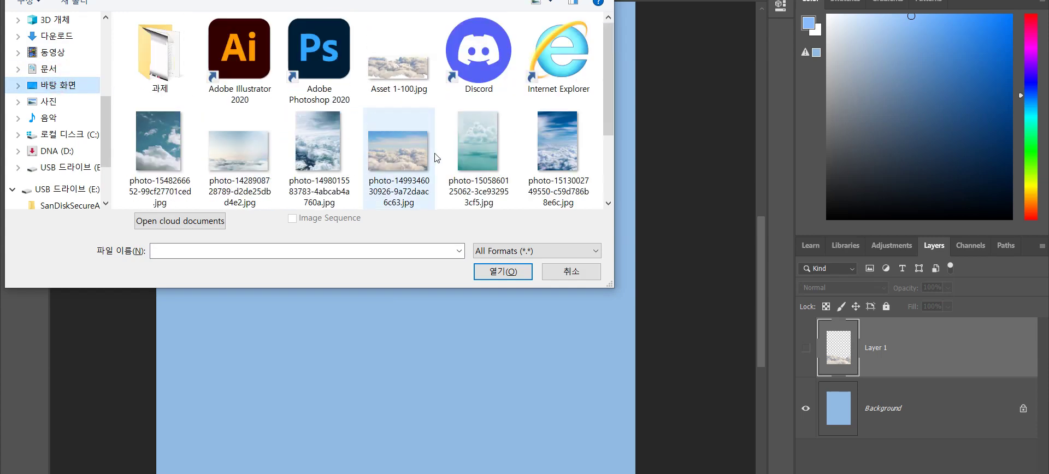
{"action": "double_click", "coordinate": [398, 66]}
{"action": "left_click", "coordinate": [372, 229]}
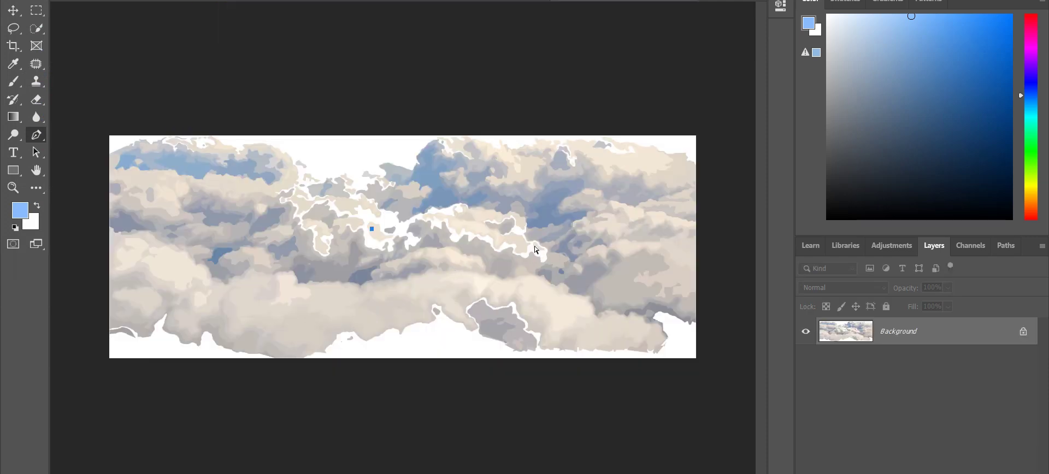
- Try to select the white areas around the clouds with Quick Selection and Magic Wand for removal, ending with nothing selected
{"action": "key", "text": "w"}
{"action": "left_click", "coordinate": [352, 158]}
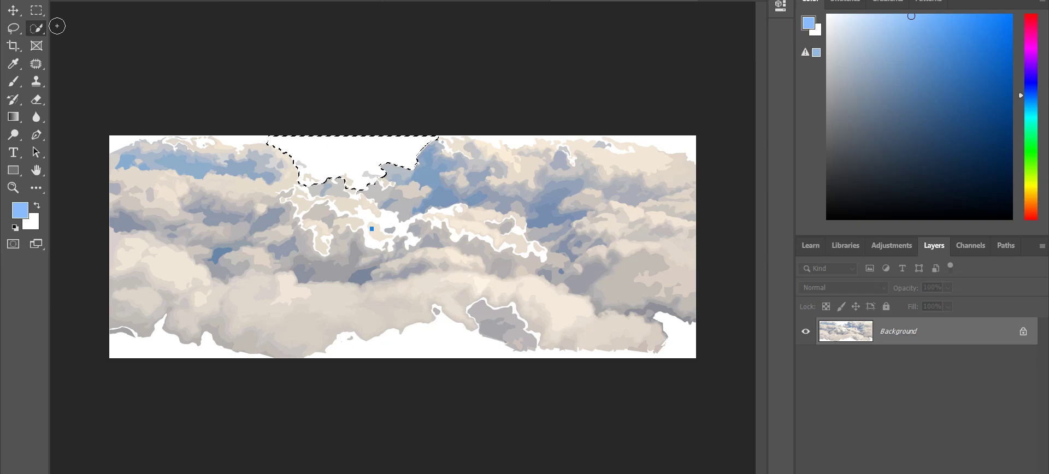
{"action": "right_click", "coordinate": [37, 29]}
{"action": "left_click", "coordinate": [72, 52]}
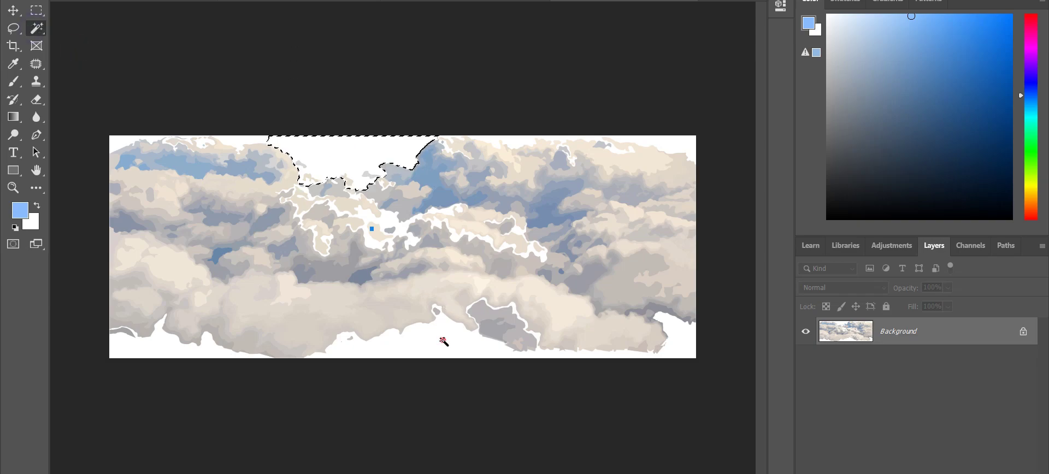
{"action": "left_click", "coordinate": [439, 343]}
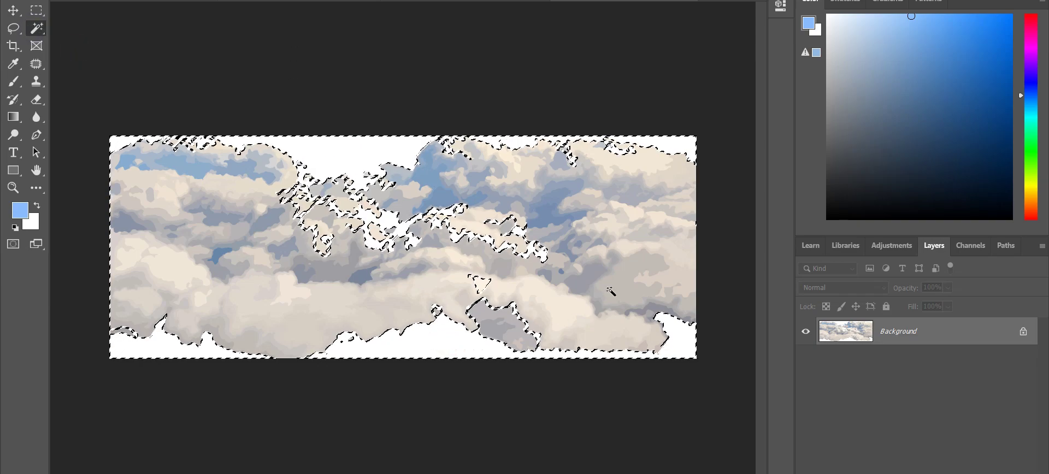
{"action": "key", "text": "shift+F5"}
{"action": "left_click", "coordinate": [610, 109]}
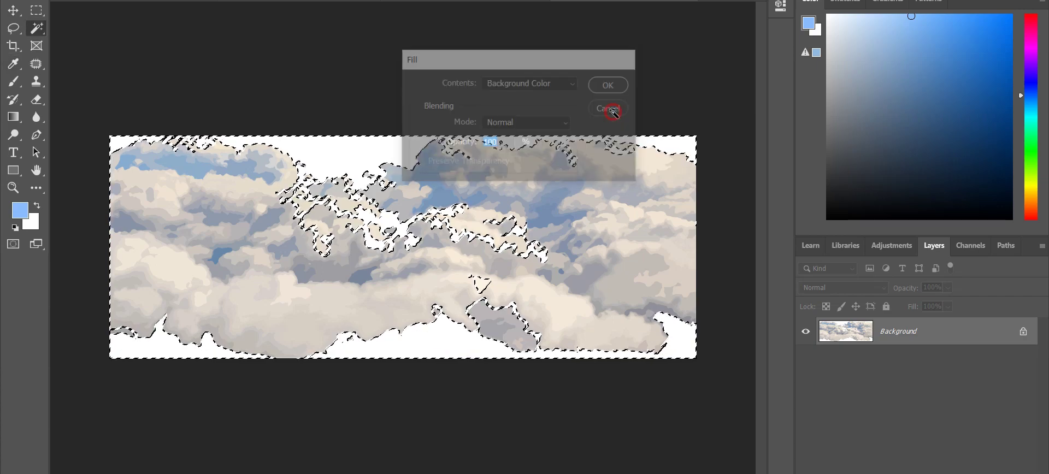
{"action": "key", "text": "ctrl+d"}
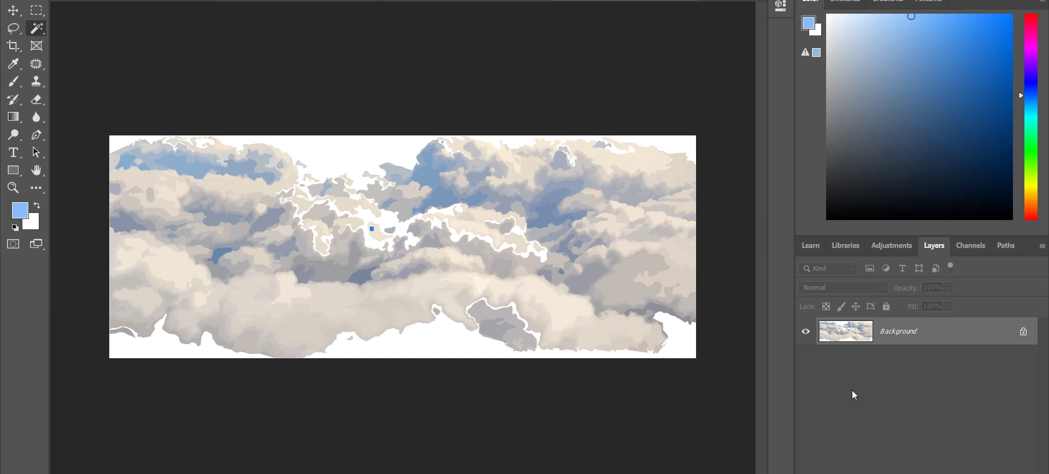
- Try to unlock the Background layer and pick the small blue spot in the central white gap with the Magic Wand
{"action": "left_click", "coordinate": [1023, 331]}
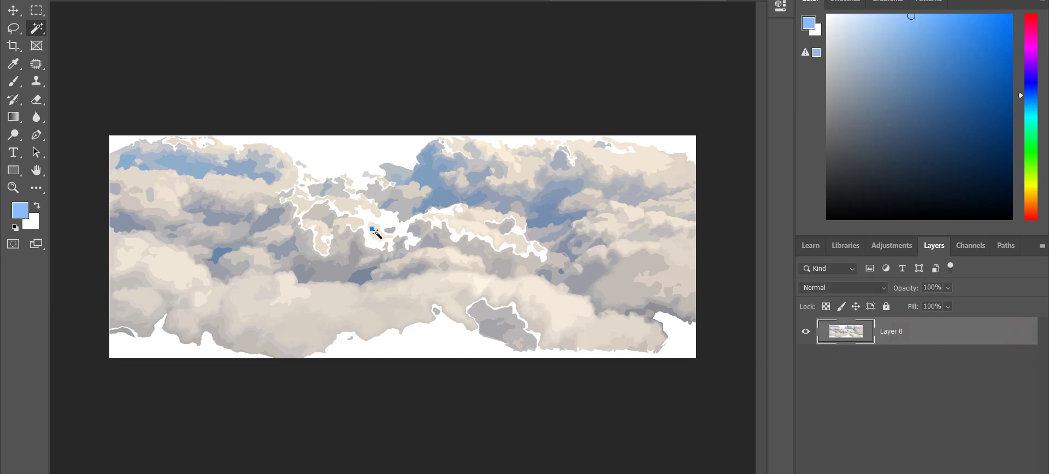
{"action": "left_click", "coordinate": [375, 232]}
{"action": "key", "text": "ctrl+d"}
{"action": "key", "text": "ctrl+z"}
{"action": "key", "text": "ctrl+z"}
{"action": "key", "text": "ctrl+z"}
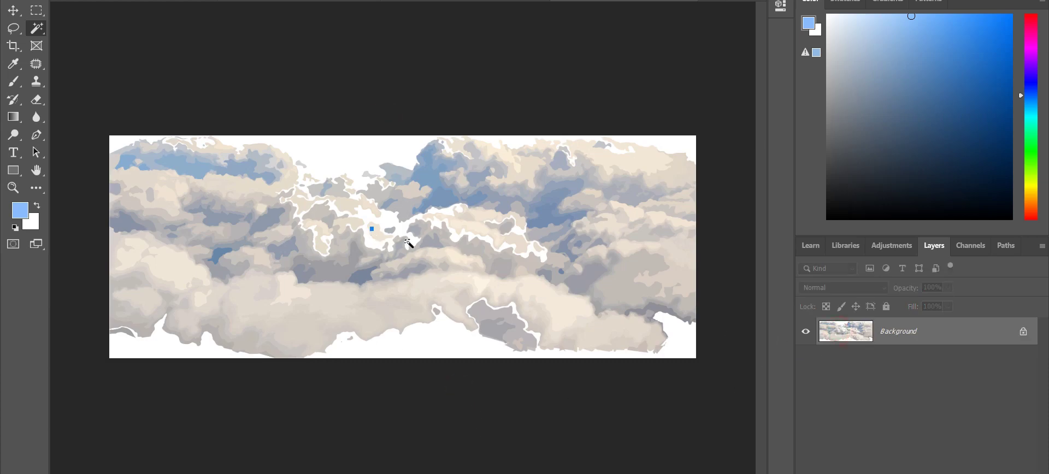
- Duplicate the Background layer and try to outline the small blue spot with the Lasso tool on the copy
{"action": "key", "text": "ctrl+j"}
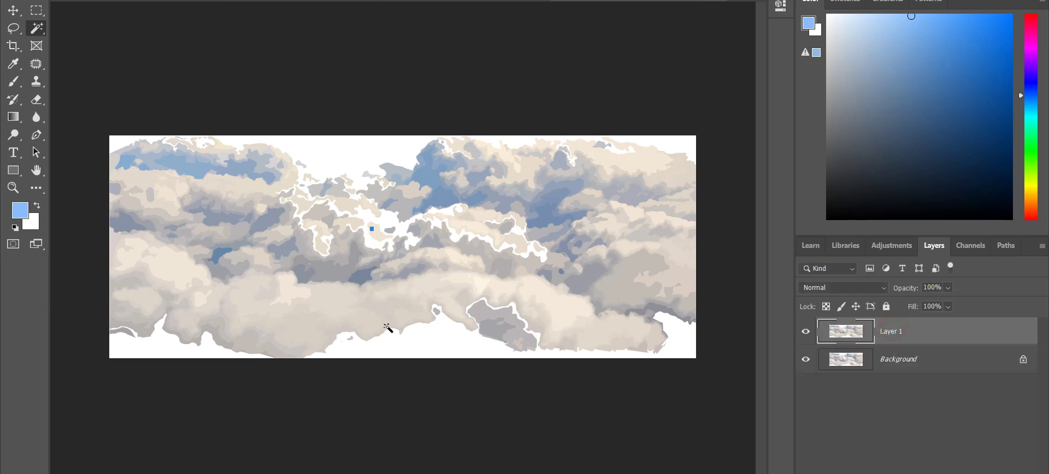
{"action": "left_click", "coordinate": [13, 28]}
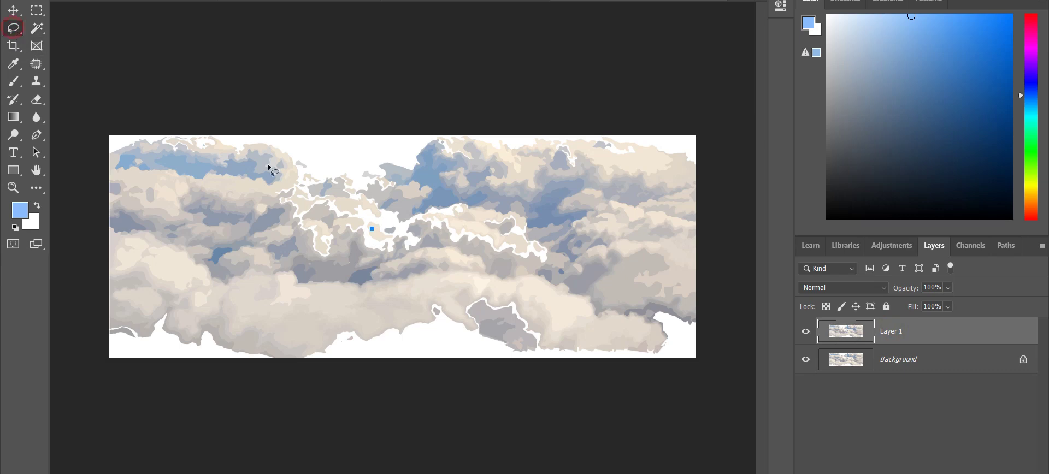
{"action": "left_click_drag", "start_coordinate": [365, 229], "coordinate": [374, 226]}
{"action": "left_click_drag", "start_coordinate": [371, 229], "coordinate": [441, 278]}
{"action": "key", "text": "ctrl+z"}
- Outline the blue spot with the Patch tool and try to patch it from nearby clouds, working on the Background layer
{"action": "left_click", "coordinate": [36, 64]}
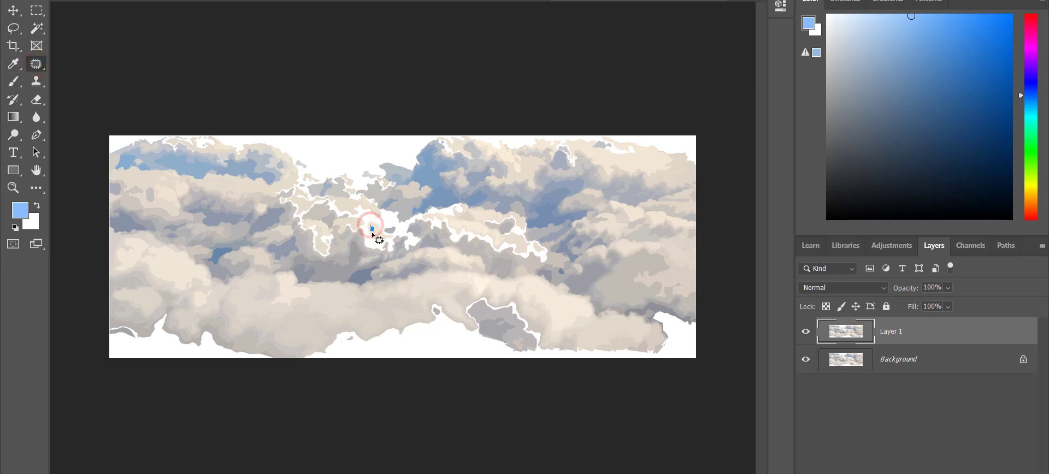
{"action": "left_click_drag", "start_coordinate": [374, 231], "coordinate": [376, 290]}
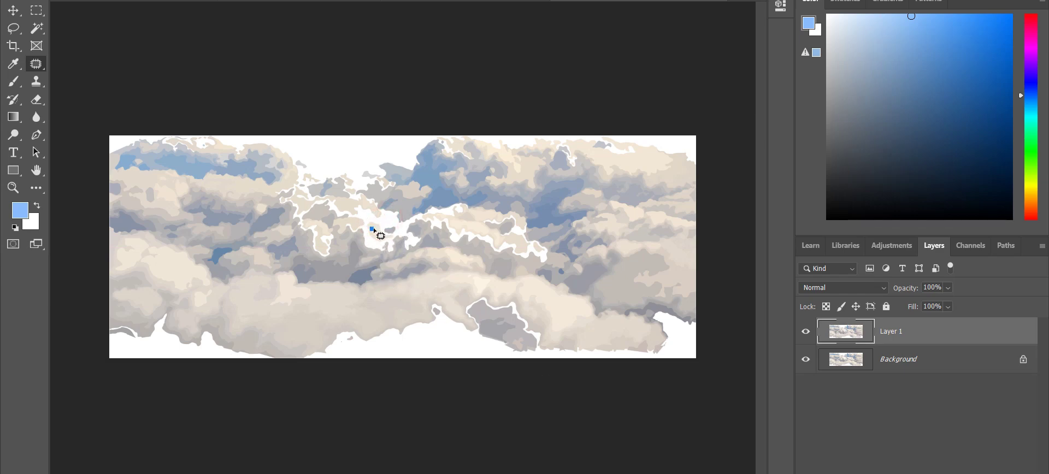
{"action": "left_click_drag", "start_coordinate": [373, 230], "coordinate": [400, 298]}
{"action": "left_click", "coordinate": [475, 389]}
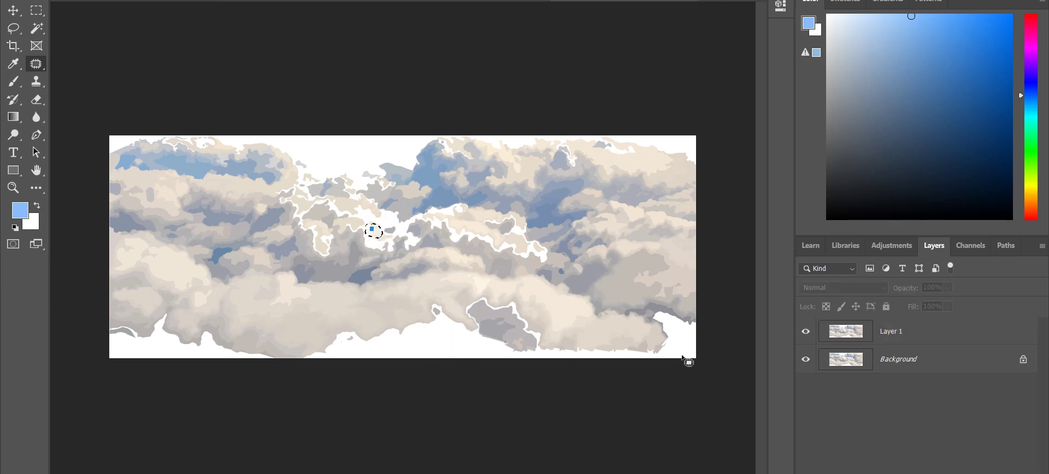
{"action": "left_click", "coordinate": [872, 365]}
{"action": "left_click", "coordinate": [846, 327]}
{"action": "left_click", "coordinate": [852, 363]}
{"action": "left_click", "coordinate": [640, 355]}
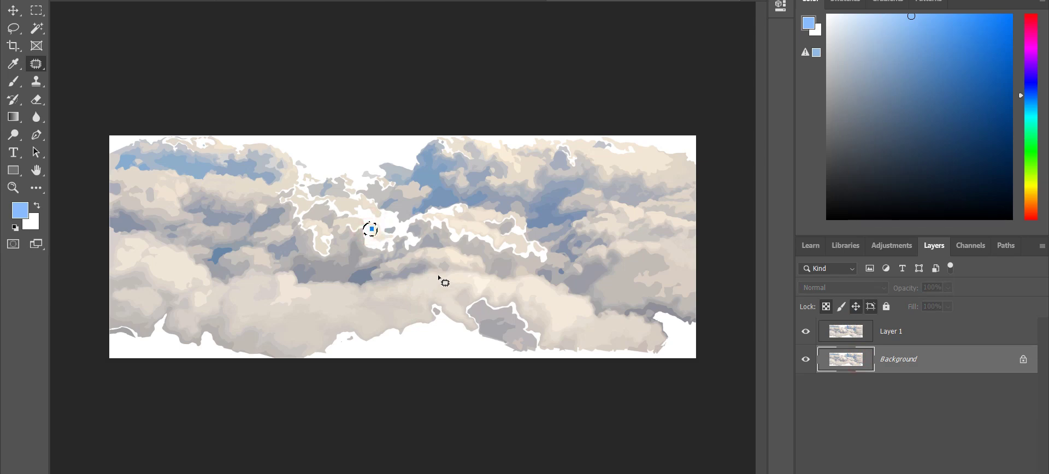
- Set the Brush tool to the Soft Round preset and try it on the selected blue spot
{"action": "key", "text": "b"}
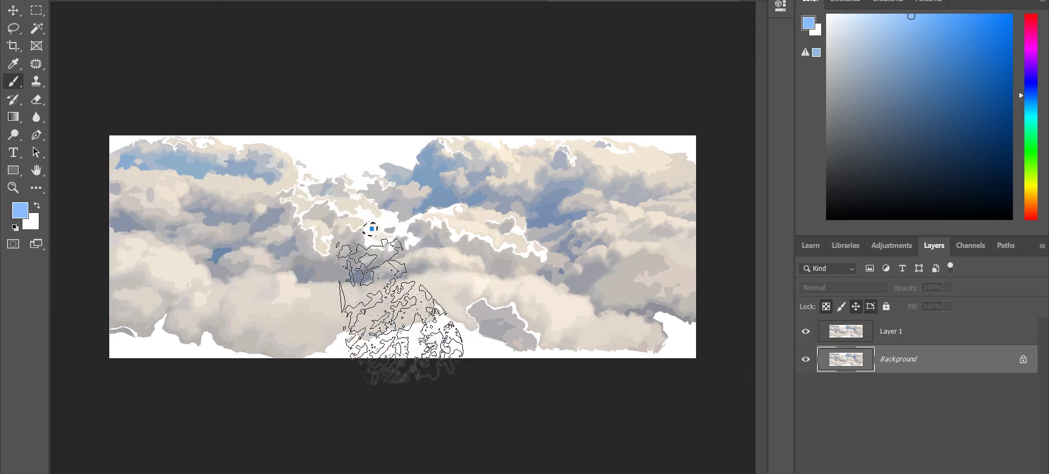
{"action": "right_click", "coordinate": [18, 87]}
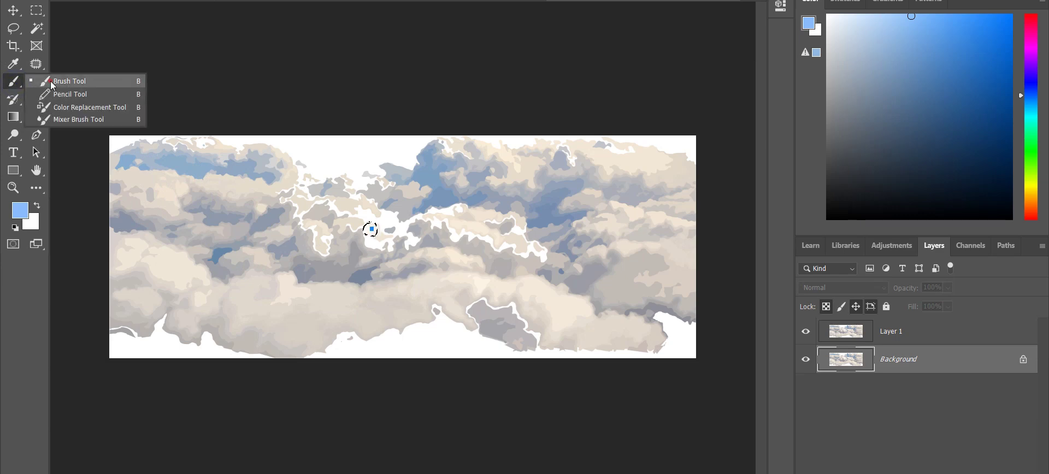
{"action": "left_click", "coordinate": [52, 82]}
{"action": "left_click", "coordinate": [35, 1]}
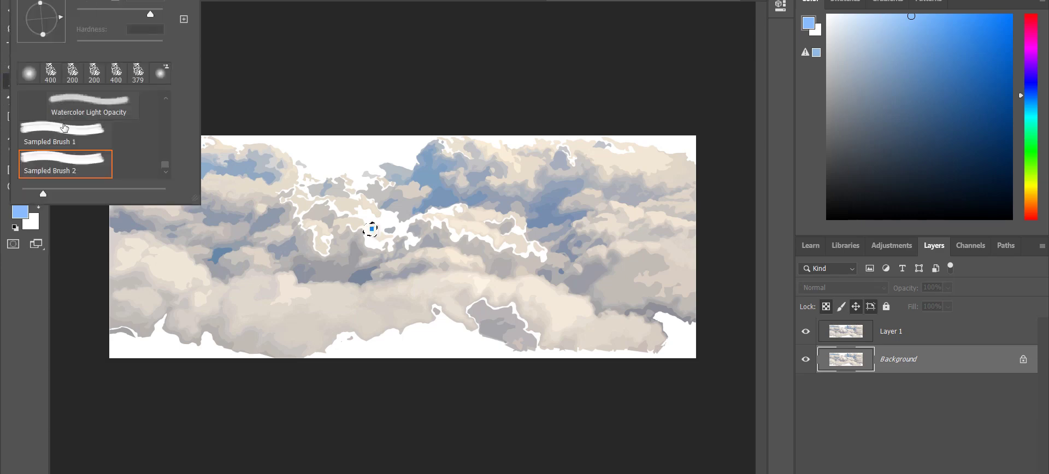
{"action": "scroll", "coordinate": [64, 127], "scroll_direction": "up", "scroll_amount": 4}
{"action": "left_click_drag", "start_coordinate": [167, 156], "coordinate": [168, 89]}
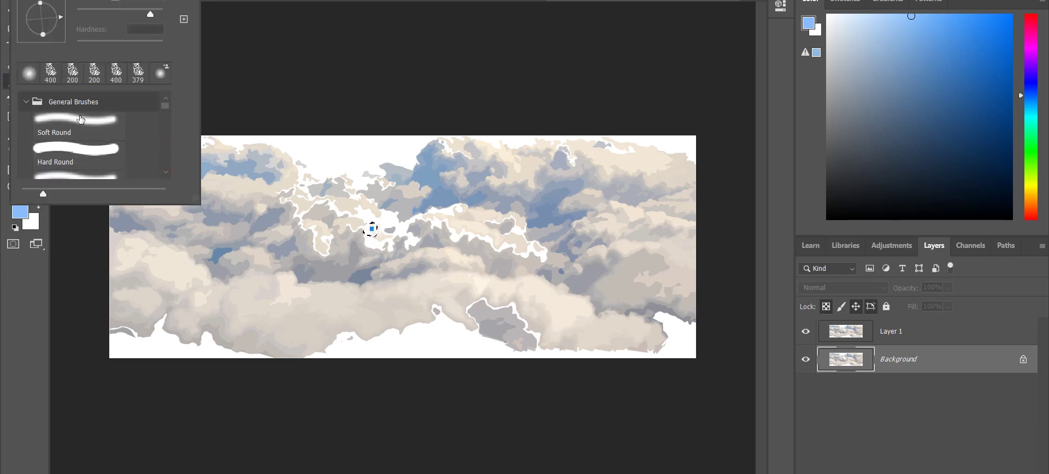
{"action": "left_click", "coordinate": [80, 119]}
{"action": "left_click", "coordinate": [376, 226]}
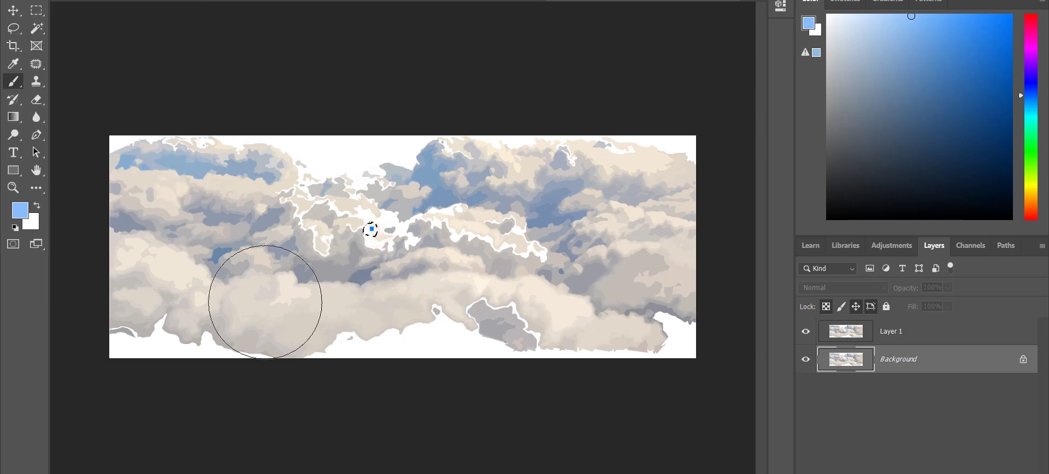
- Sample the light beige cloud colour #d7cfc4 as foreground and shrink the brush to roughly fit the selected blue spot
{"action": "key", "text": "i"}
{"action": "left_click", "coordinate": [296, 327]}
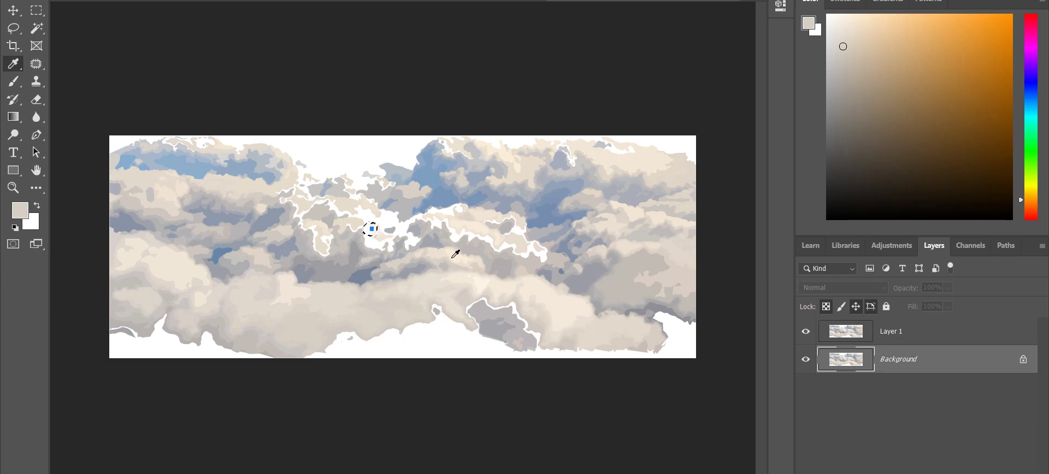
{"action": "key", "text": "ctrl+plus"}
{"action": "key", "text": "ctrl+plus"}
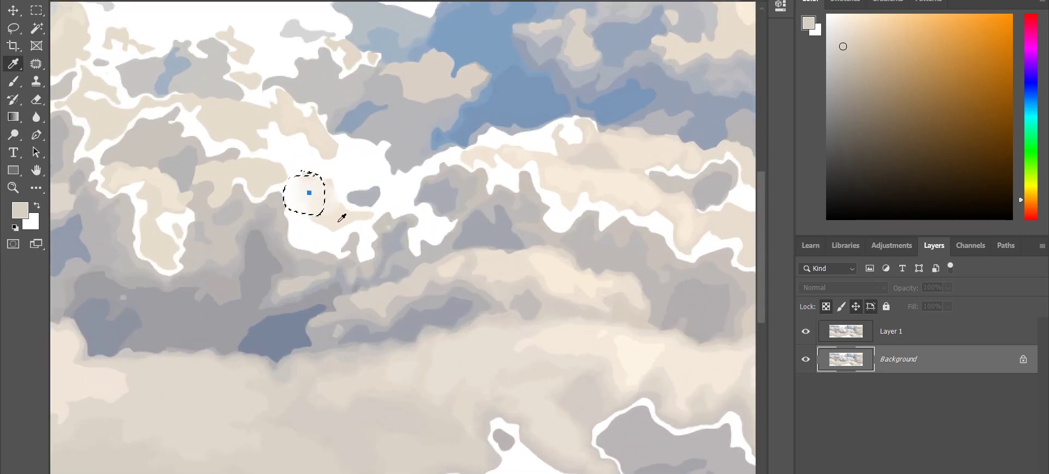
{"action": "key", "text": "b"}
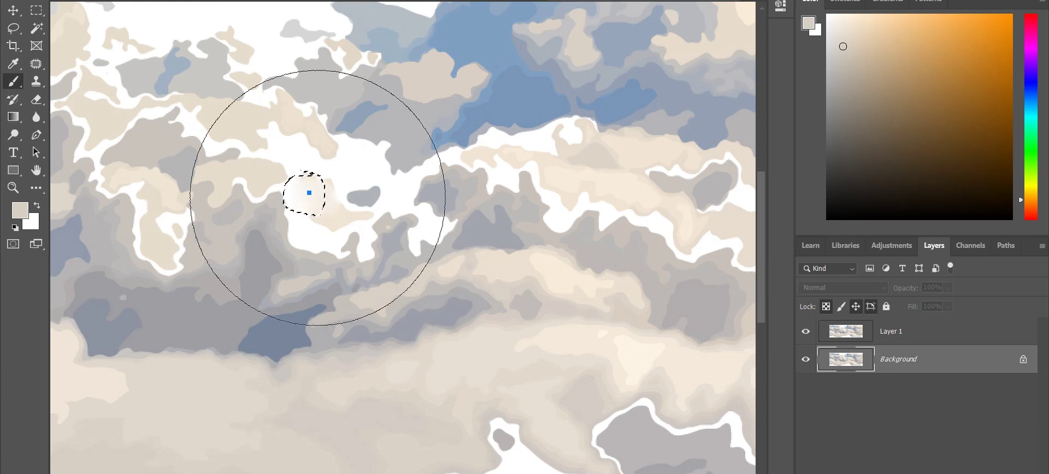
{"action": "key", "text": "bracketleft"}
{"action": "key", "text": "bracketleft"}
{"action": "key", "text": "bracketleft"}
{"action": "key", "text": "bracketleft"}
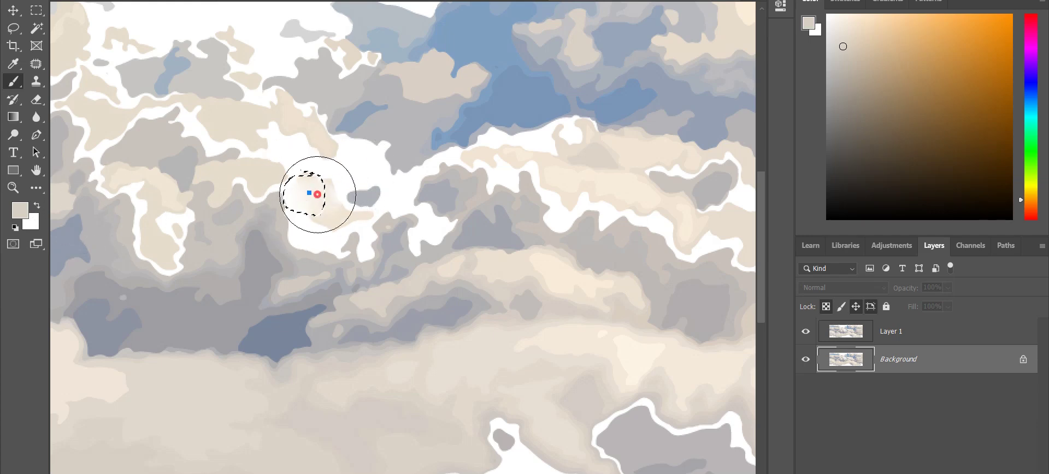
{"action": "left_click", "coordinate": [18, 210]}
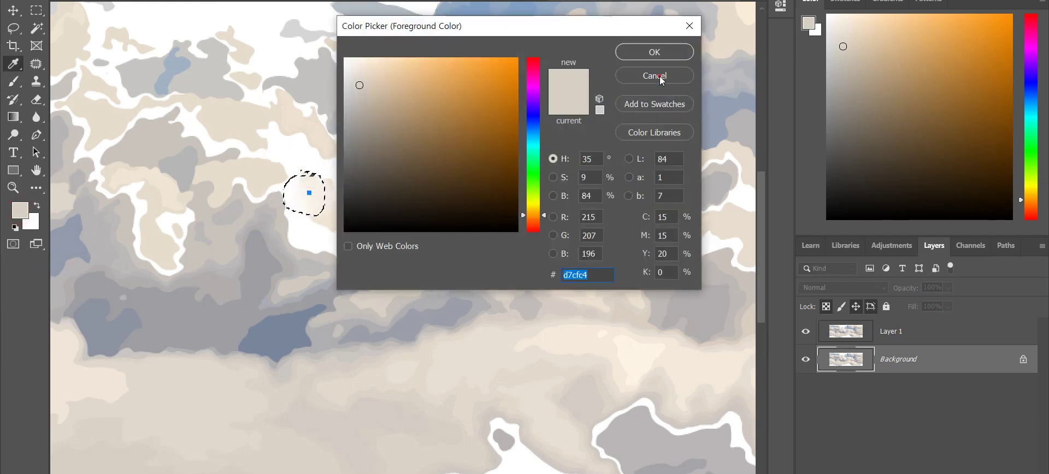
{"action": "left_click", "coordinate": [660, 79]}
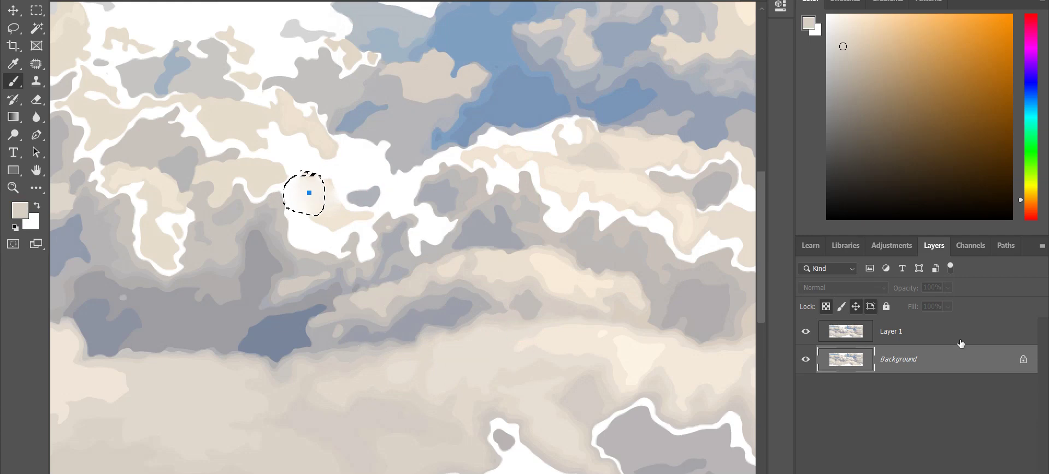
- Try to cover the selected blue spot on Layer 1 with the beige soft brush, undoing the first dab
{"action": "left_click", "coordinate": [871, 326]}
{"action": "left_click", "coordinate": [318, 191]}
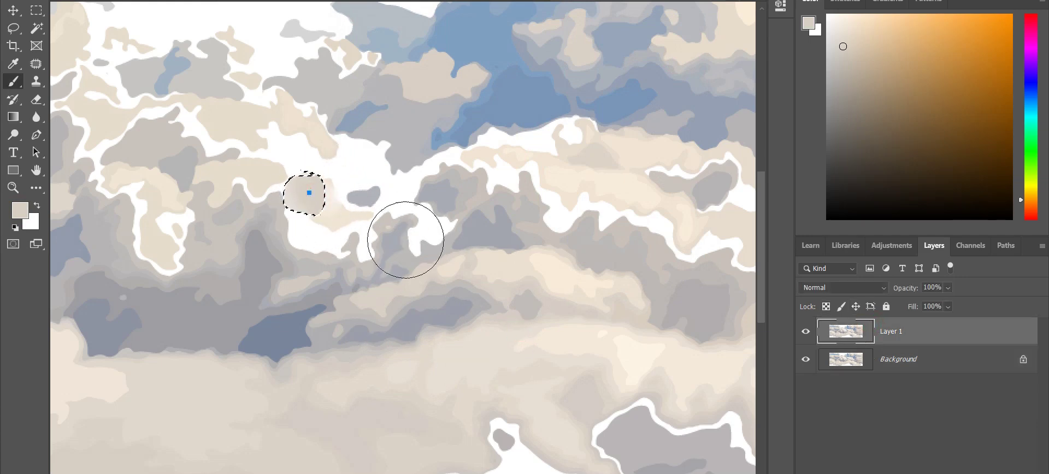
{"action": "key", "text": "ctrl+z"}
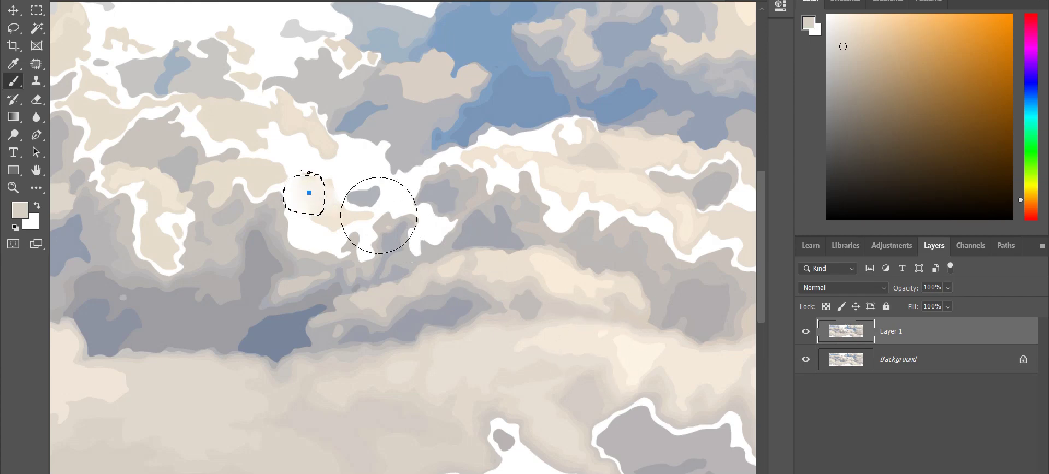
{"action": "left_click", "coordinate": [316, 191]}
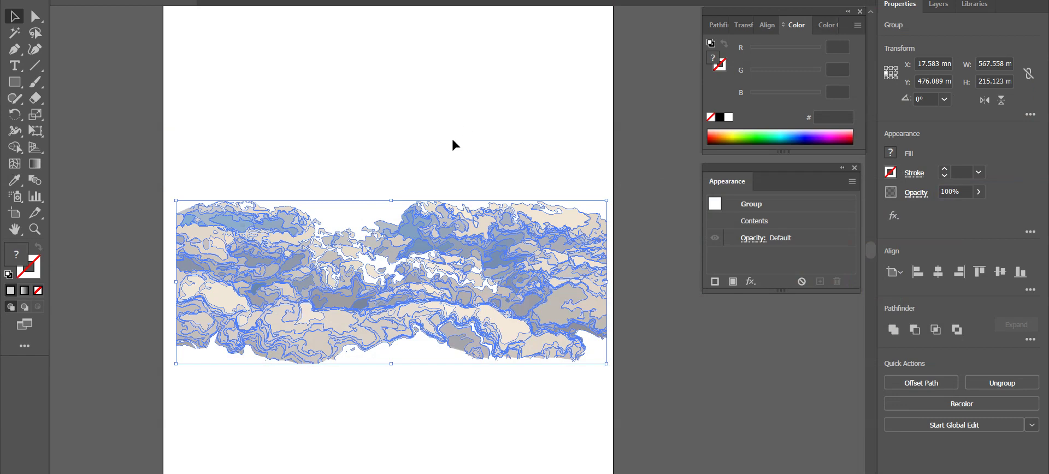
- View the exported Asset 1-100.jpg from the desktop to check for the blue spot, and close it
{"action": "left_click", "coordinate": [659, 165]}
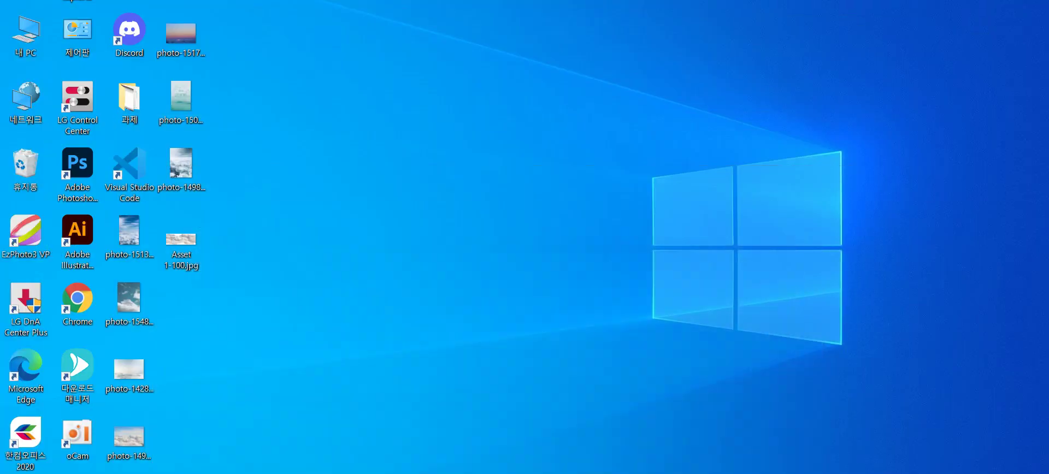
{"action": "double_click", "coordinate": [181, 243]}
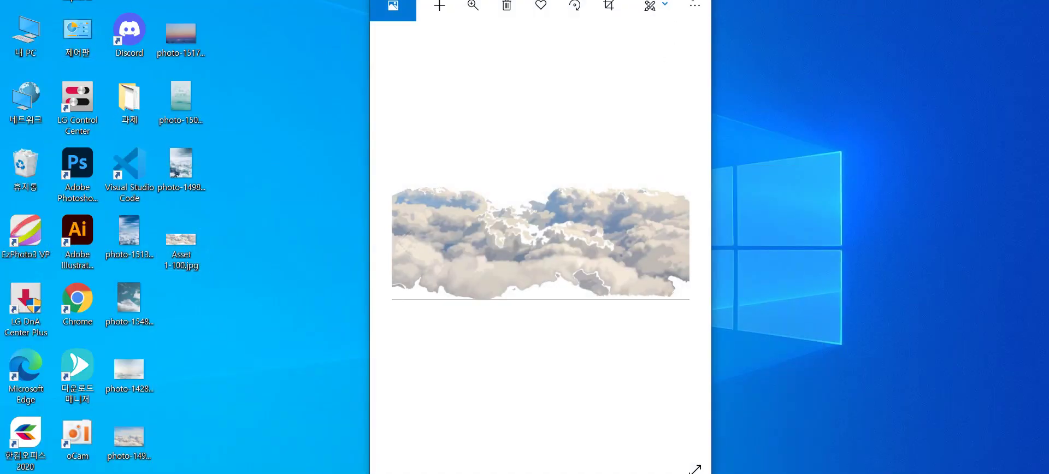
{"action": "left_click", "coordinate": [696, 0]}
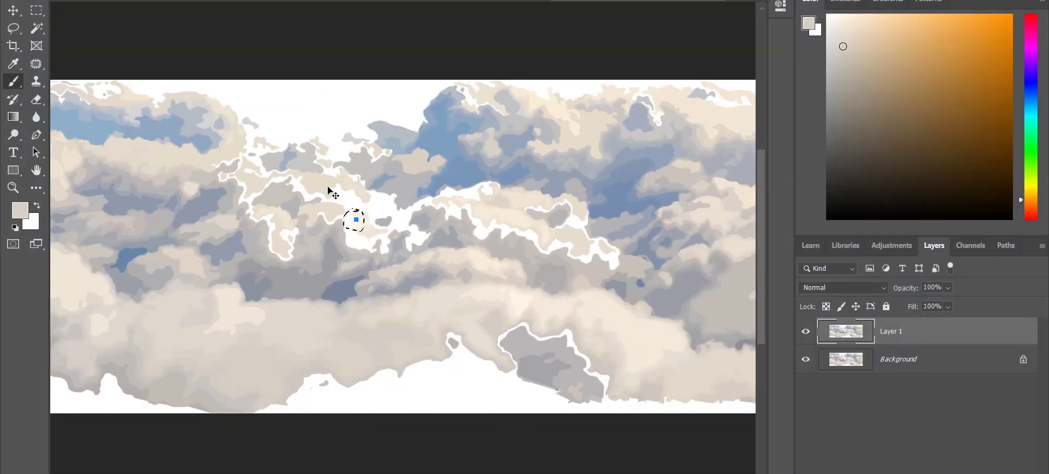
- With the Background layer hidden, remove the white areas from Layer 1 using the Magic Wand and copy the clouds into the poster document
{"action": "left_click", "coordinate": [866, 362]}
{"action": "left_click", "coordinate": [852, 329]}
{"action": "key", "text": "w"}
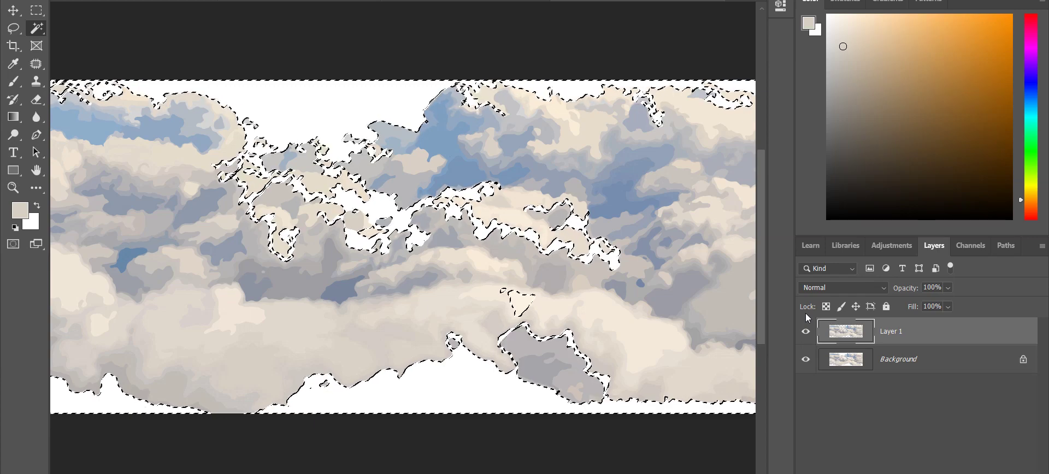
{"action": "left_click", "coordinate": [841, 360]}
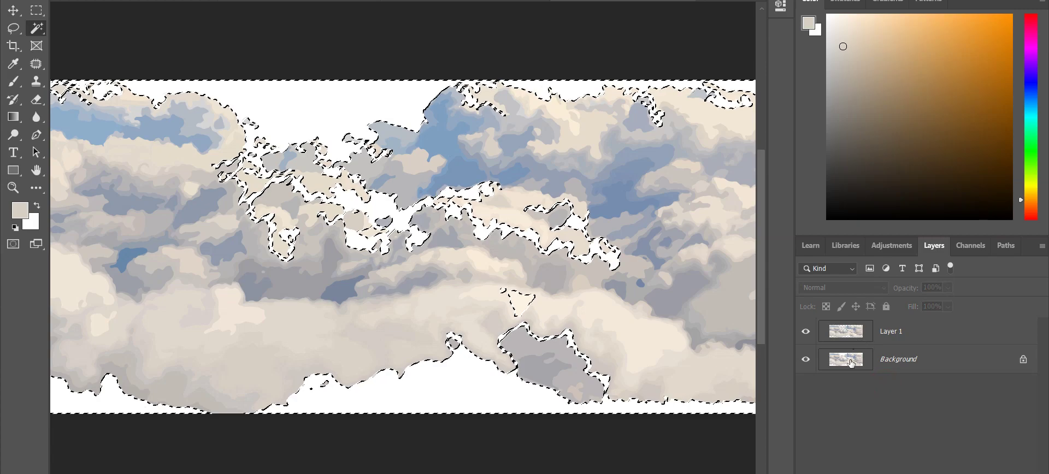
{"action": "left_click", "coordinate": [806, 359]}
{"action": "left_click", "coordinate": [850, 332]}
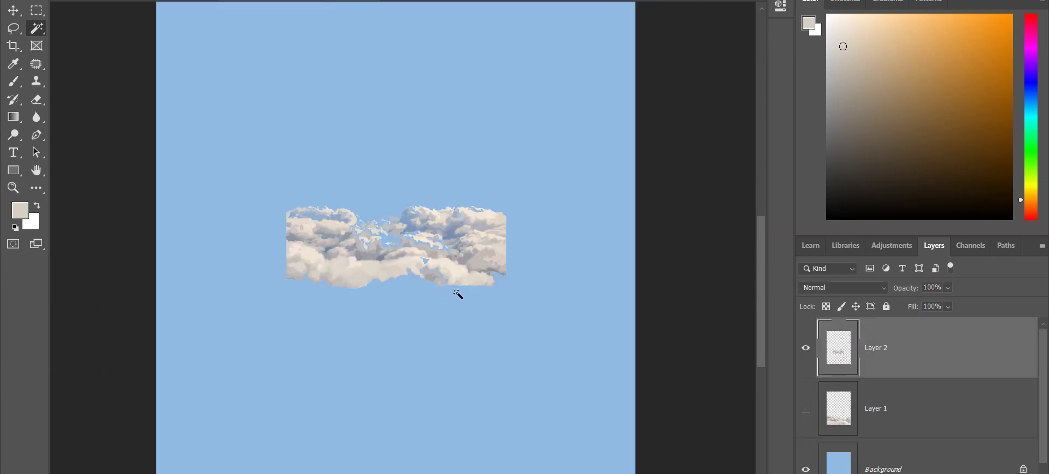
- Enlarge the clouds on Layer 2 with Free Transform beyond the poster's width and position them across its middle
{"action": "key", "text": "ctrl+minus"}
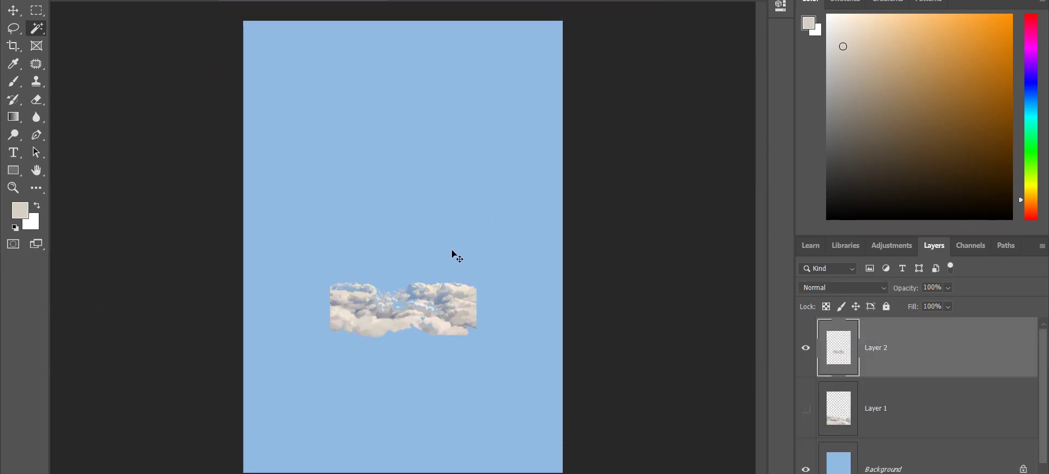
{"action": "key", "text": "ctrl+t"}
{"action": "left_click_drag", "start_coordinate": [476, 282], "coordinate": [614, 233]}
{"action": "key", "text": "ctrl+z"}
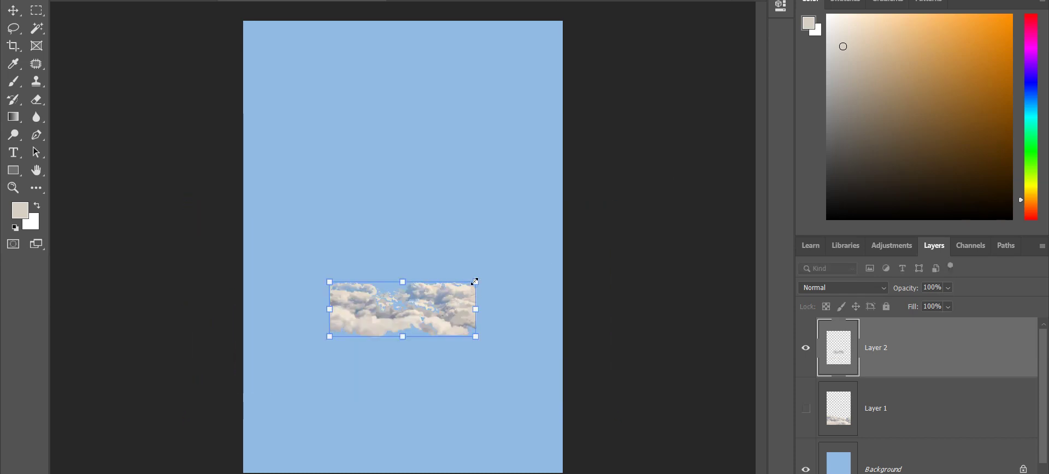
{"action": "left_click_drag", "start_coordinate": [475, 282], "coordinate": [639, 199]}
{"action": "left_click_drag", "start_coordinate": [477, 323], "coordinate": [441, 292]}
{"action": "left_click_drag", "start_coordinate": [609, 186], "coordinate": [590, 235]}
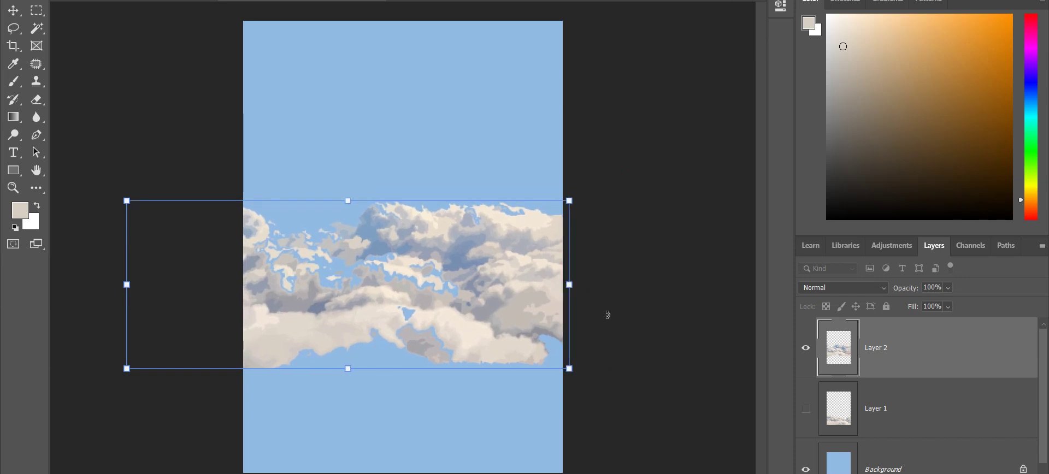
{"action": "left_click_drag", "start_coordinate": [464, 325], "coordinate": [566, 345]}
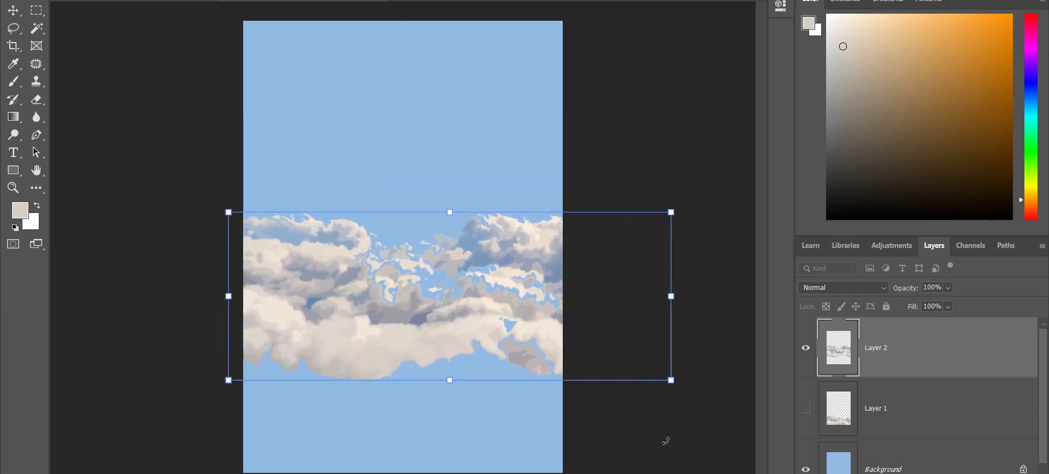
{"action": "left_click", "coordinate": [622, 459]}
{"action": "key", "text": "Return"}
- Return to the cut-out cloud document and continue on Layer 1 with the Magic Wand along the clouds' upper edge
{"action": "key", "text": "w"}
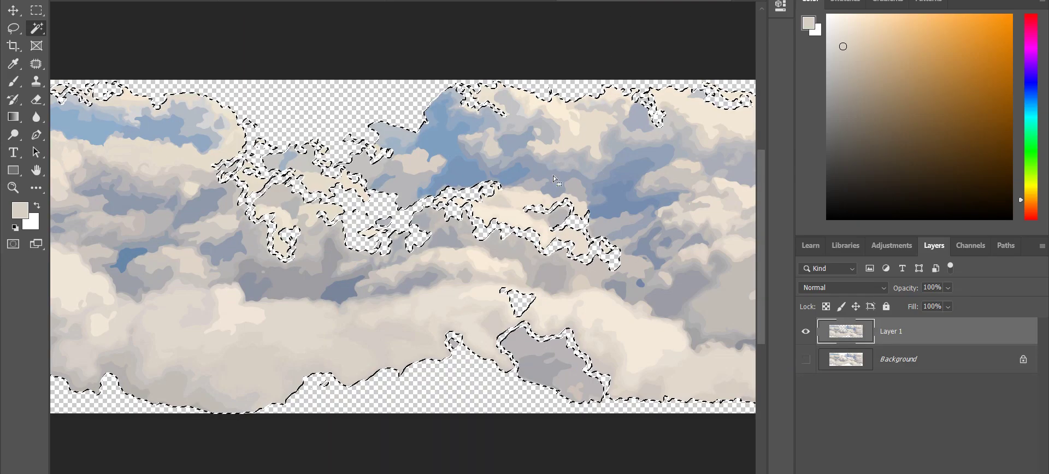
{"action": "left_click_drag", "start_coordinate": [538, 83], "coordinate": [300, 96]}
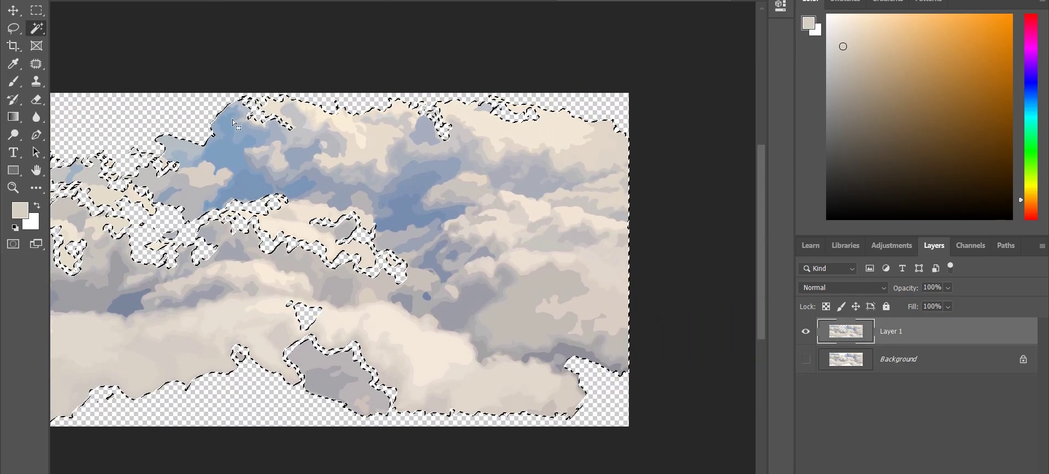
- Lasso the upper-right cloud mass of Layer 1, following its left side and lower boundary to the image's right edge
{"action": "key", "text": "l"}
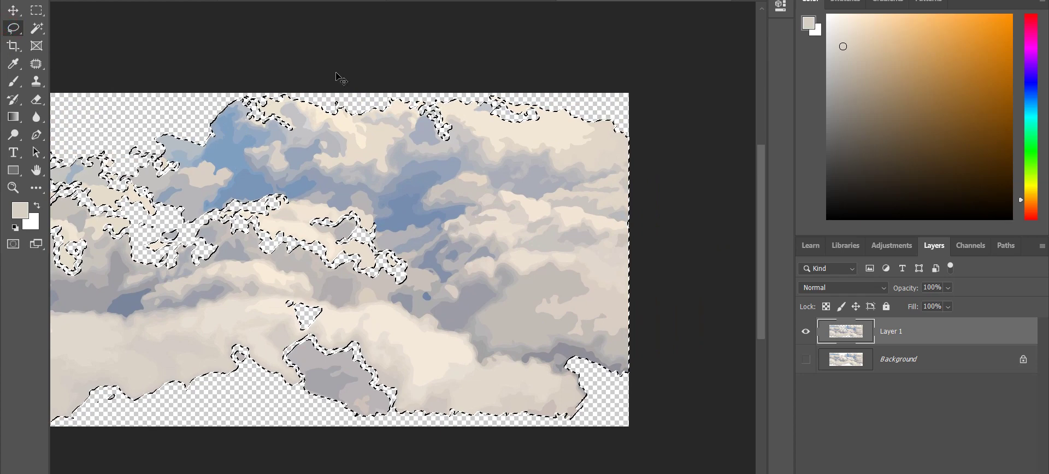
{"action": "mouse_move", "coordinate": [261, 73]}
{"action": "left_mouse_down"}
{"action": "mouse_move", "coordinate": [210, 86]}
{"action": "mouse_move", "coordinate": [138, 158]}
{"action": "left_mouse_up"}
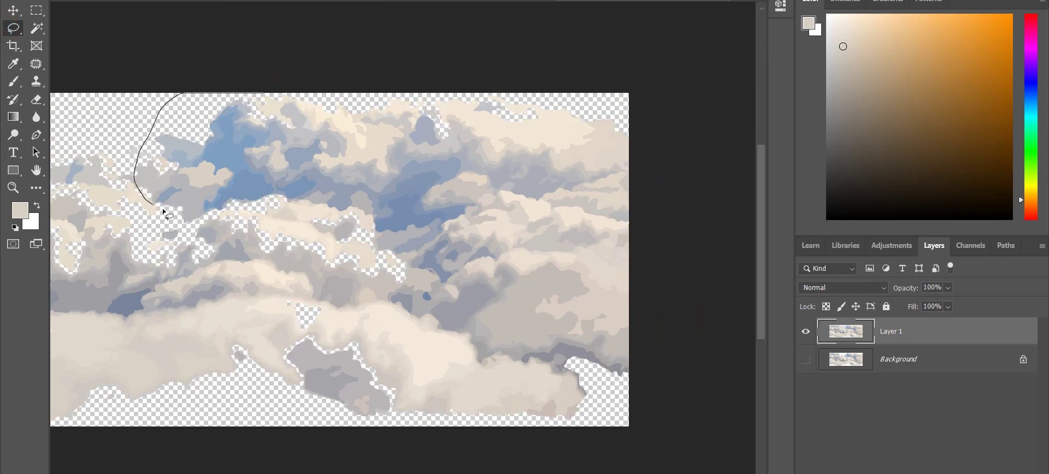
{"action": "left_click_drag", "start_coordinate": [164, 211], "coordinate": [223, 217]}
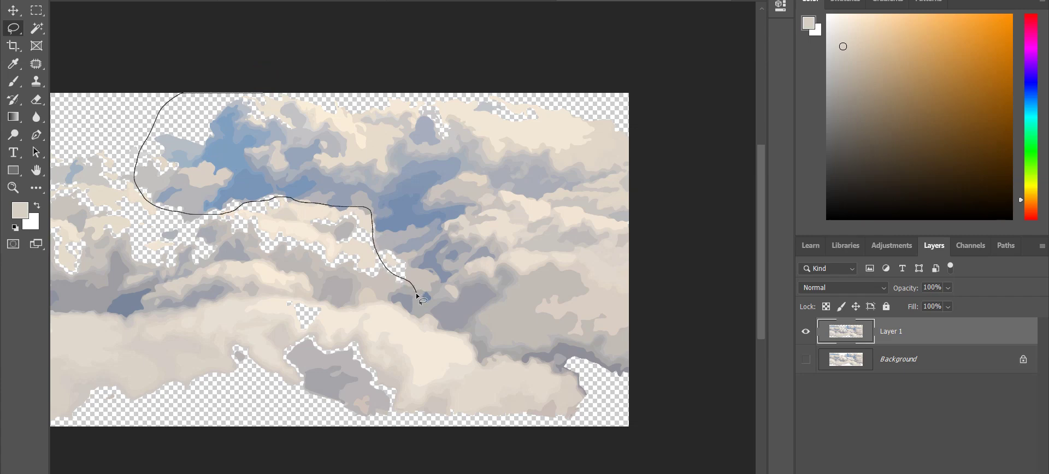
{"action": "left_click_drag", "start_coordinate": [417, 296], "coordinate": [433, 293]}
{"action": "left_click", "coordinate": [187, 143]}
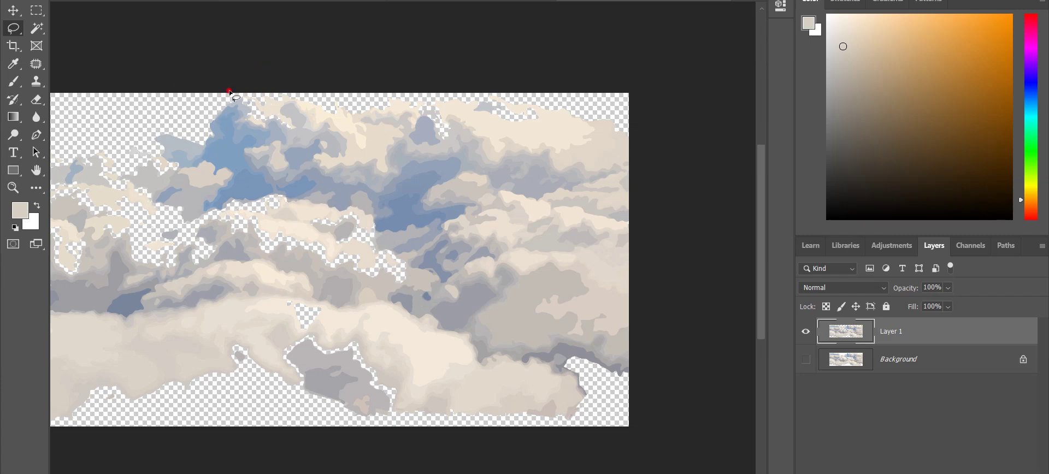
{"action": "left_click_drag", "start_coordinate": [229, 90], "coordinate": [183, 132]}
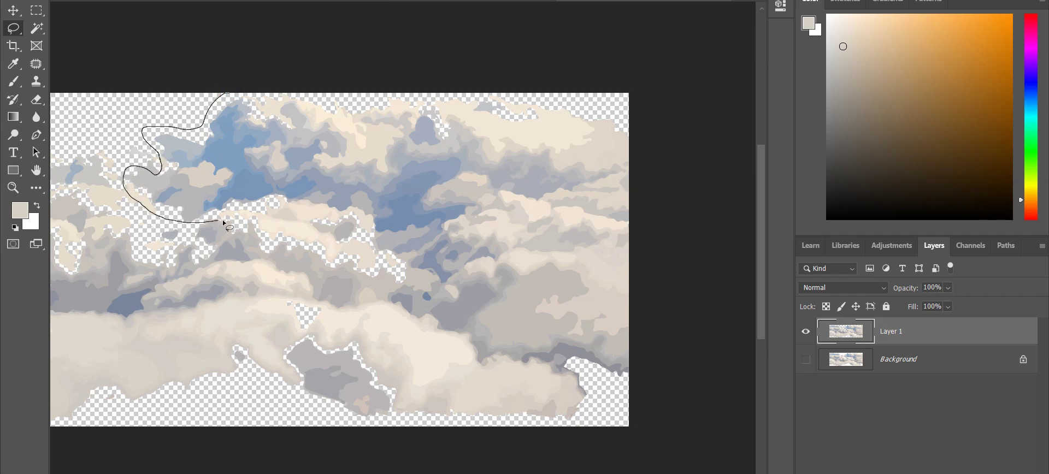
{"action": "mouse_move", "coordinate": [277, 240]}
{"action": "left_mouse_down"}
{"action": "mouse_move", "coordinate": [364, 275]}
{"action": "mouse_move", "coordinate": [423, 283]}
{"action": "mouse_move", "coordinate": [479, 351]}
{"action": "mouse_move", "coordinate": [637, 382]}
{"action": "left_mouse_up"}
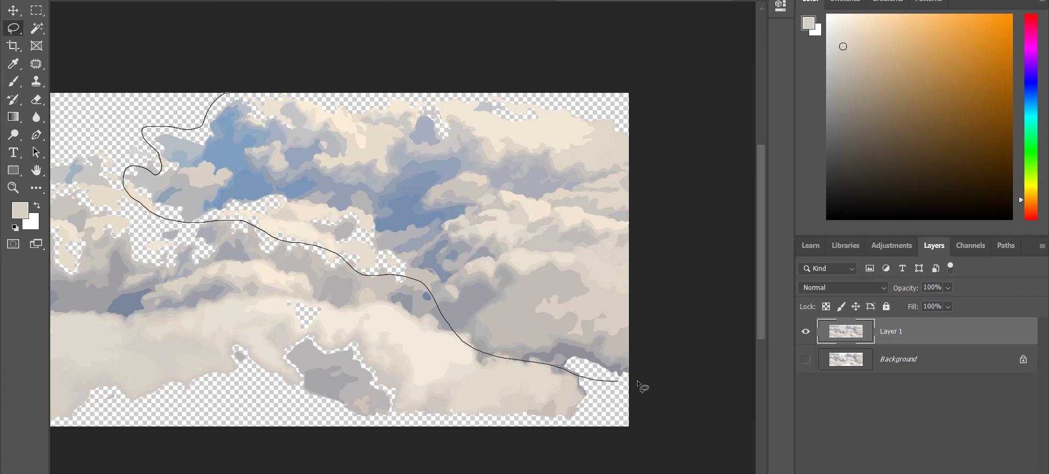
{"action": "left_click_drag", "start_coordinate": [229, 96], "coordinate": [228, 95]}
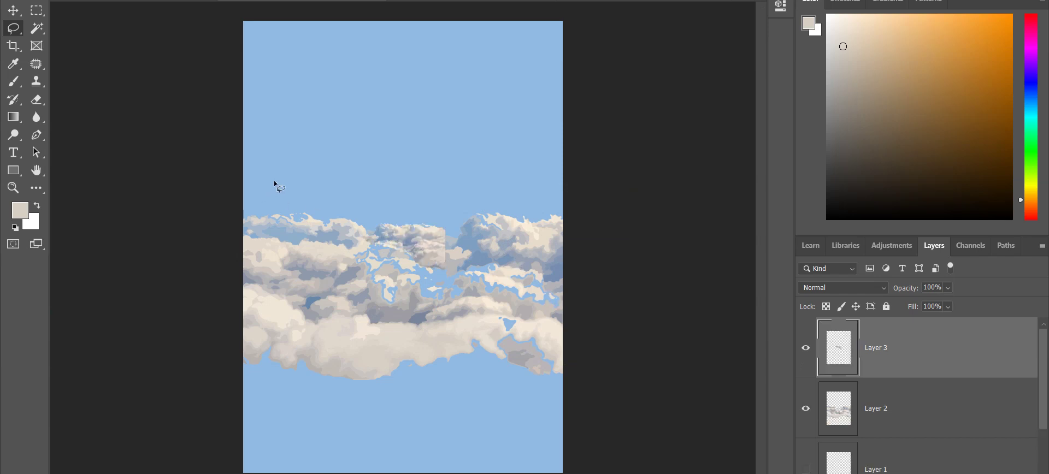
- Delete the pasted cloud layer and try a slight rotation of Layer 2's clouds
{"action": "key", "text": "Delete"}
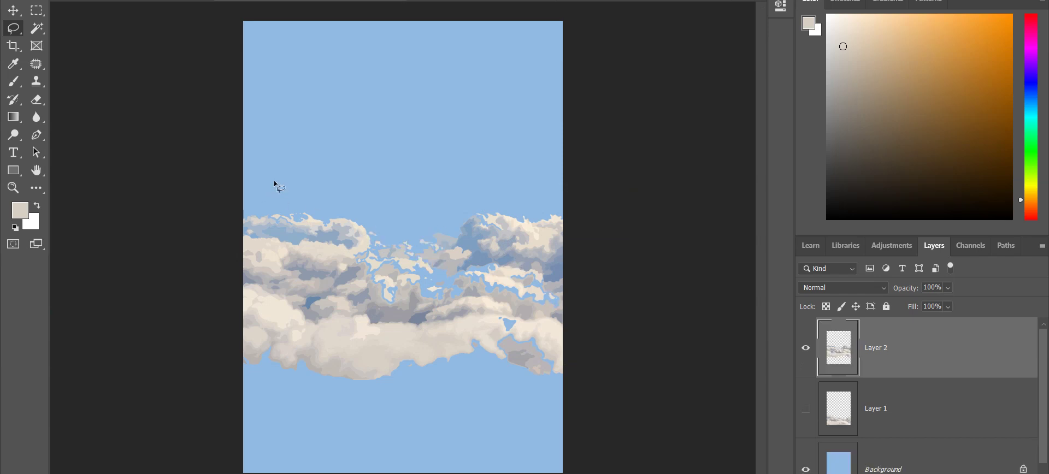
{"action": "key", "text": "ctrl+t"}
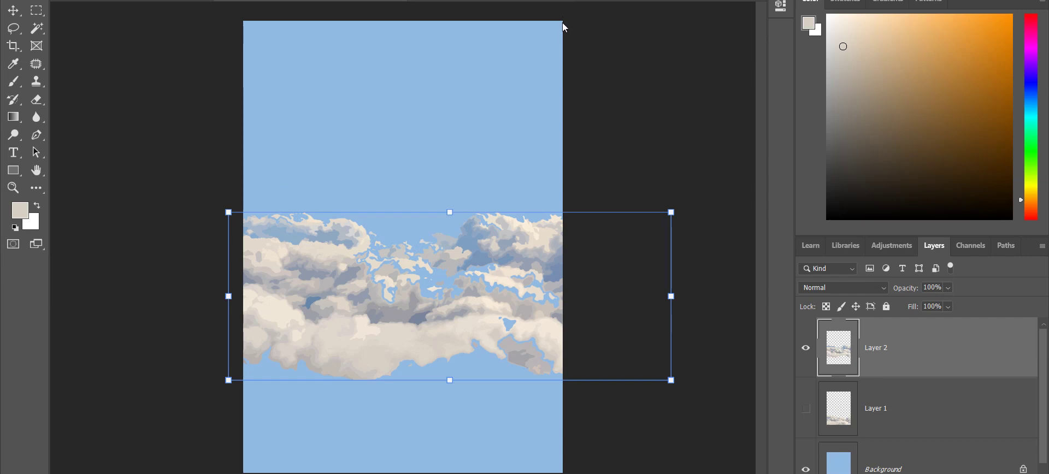
{"action": "left_click_drag", "start_coordinate": [529, 156], "coordinate": [527, 155]}
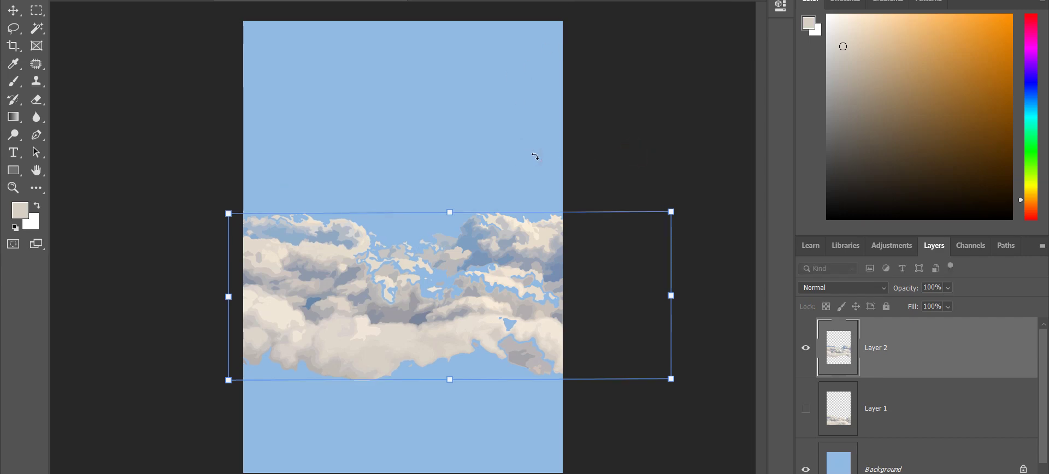
{"action": "key", "text": "ctrl+z"}
{"action": "key", "text": "Return"}
{"action": "key", "text": "l"}
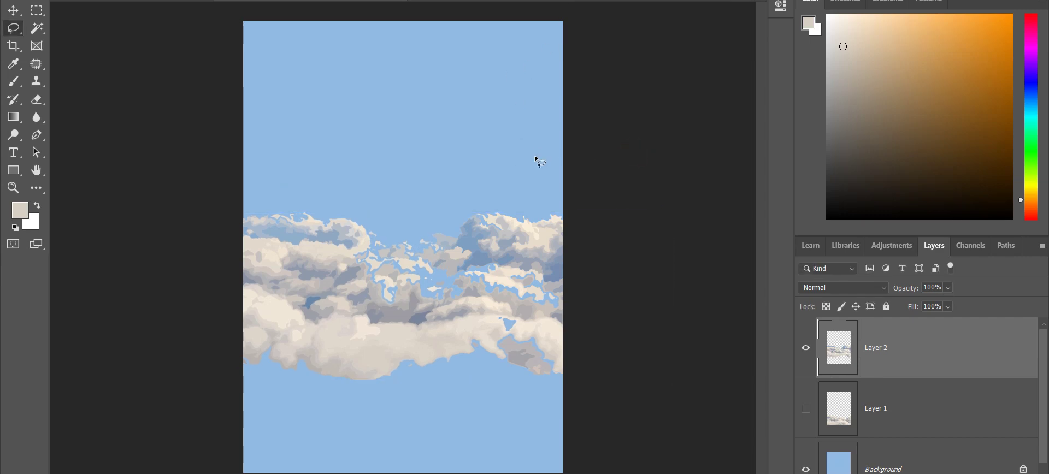
- Paste the copied cloud piece as a new layer, enlarge it and place it over the right part of Layer 2's clouds
{"action": "key", "text": "ctrl+v"}
{"action": "key", "text": "ctrl+t"}
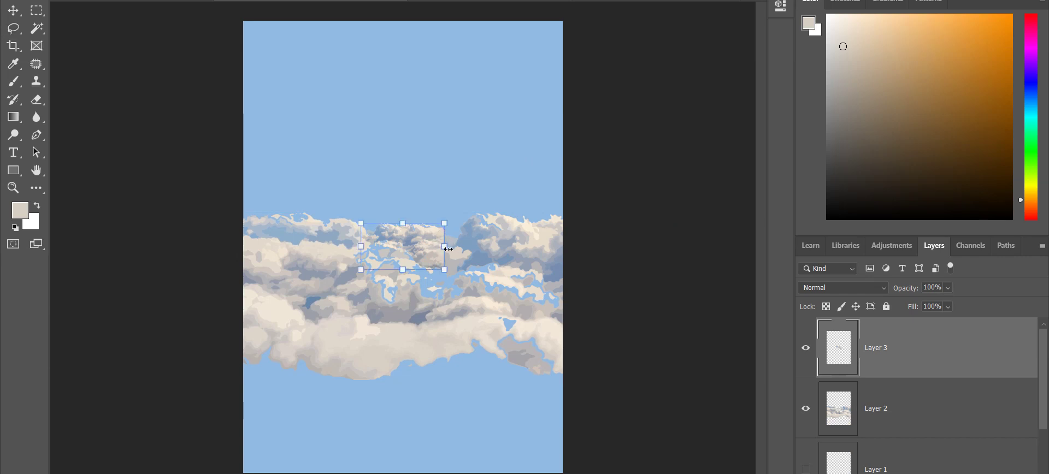
{"action": "left_click_drag", "start_coordinate": [448, 223], "coordinate": [580, 167]}
{"action": "left_click_drag", "start_coordinate": [504, 257], "coordinate": [580, 312]}
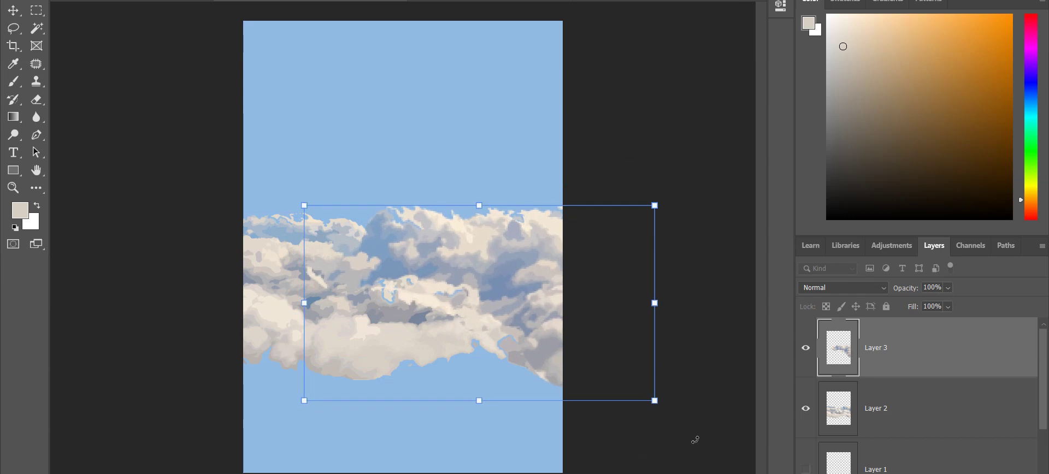
{"action": "key", "text": "Return"}
{"action": "key", "text": "l"}
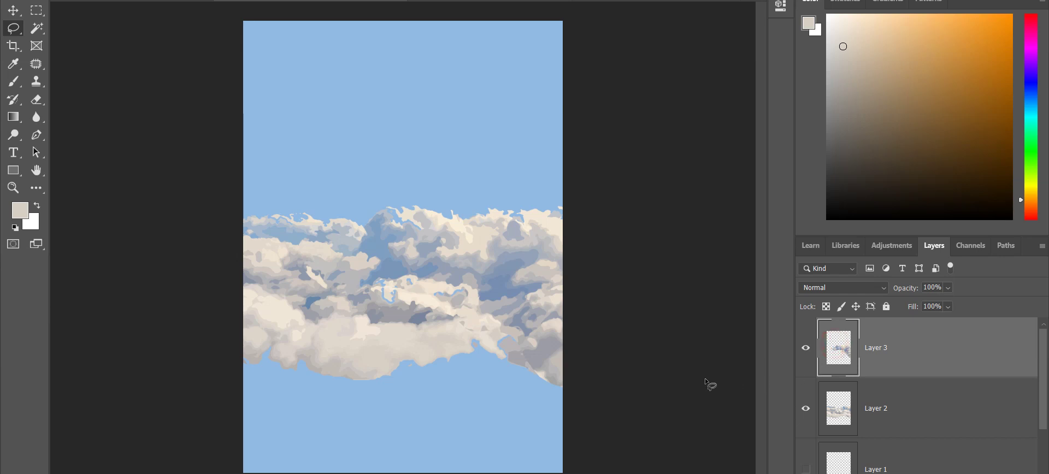
- Move Layer 3's cloud up and to the left over the cloud bank
{"action": "key", "text": "v"}
{"action": "left_click_drag", "start_coordinate": [495, 257], "coordinate": [458, 233]}
{"action": "left_click", "coordinate": [703, 234]}
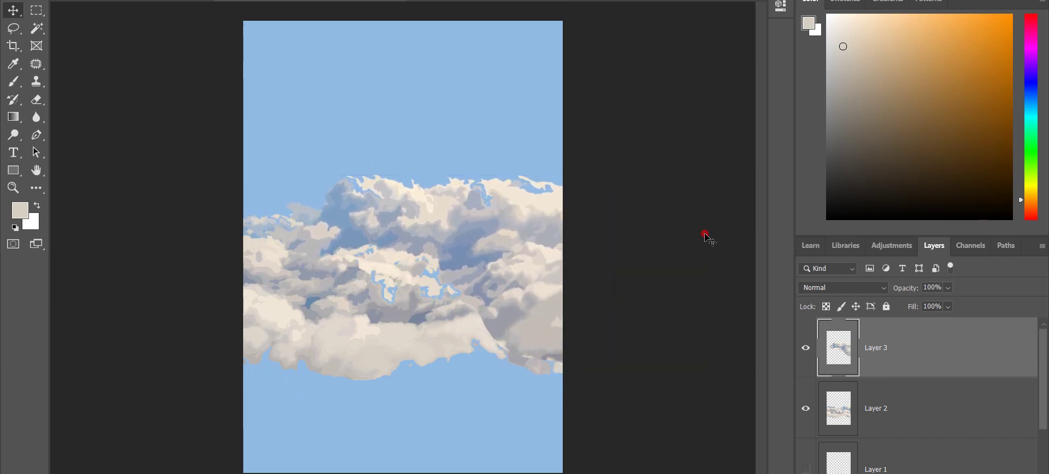
- Group Layer 2 and Layer 3
{"action": "scroll", "coordinate": [874, 409], "scroll_direction": "down", "scroll_amount": 2}
{"action": "scroll", "coordinate": [873, 412], "scroll_direction": "up", "scroll_amount": 1}
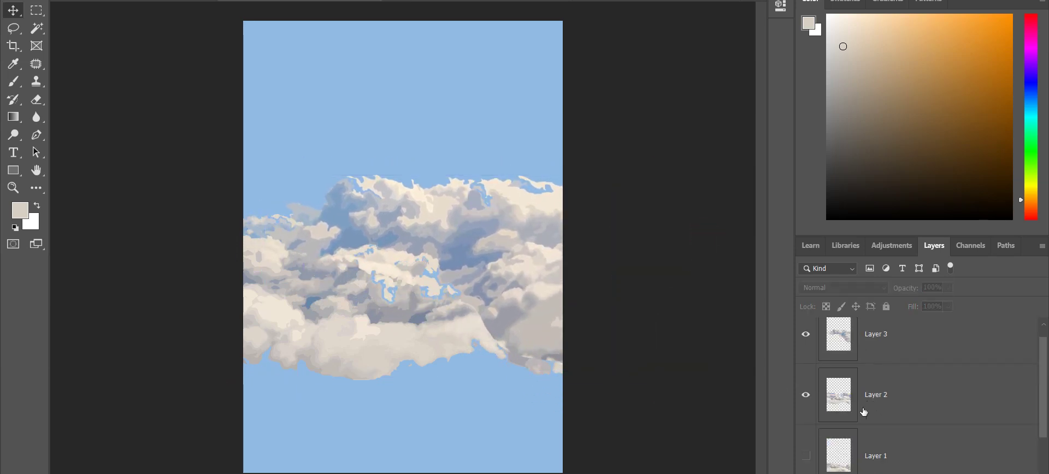
{"action": "scroll", "coordinate": [872, 416], "scroll_direction": "down", "scroll_amount": 1}
{"action": "scroll", "coordinate": [872, 418], "scroll_direction": "up", "scroll_amount": 1}
{"action": "left_click", "coordinate": [873, 418]}
{"action": "left_click", "coordinate": [886, 341], "text": "shift"}
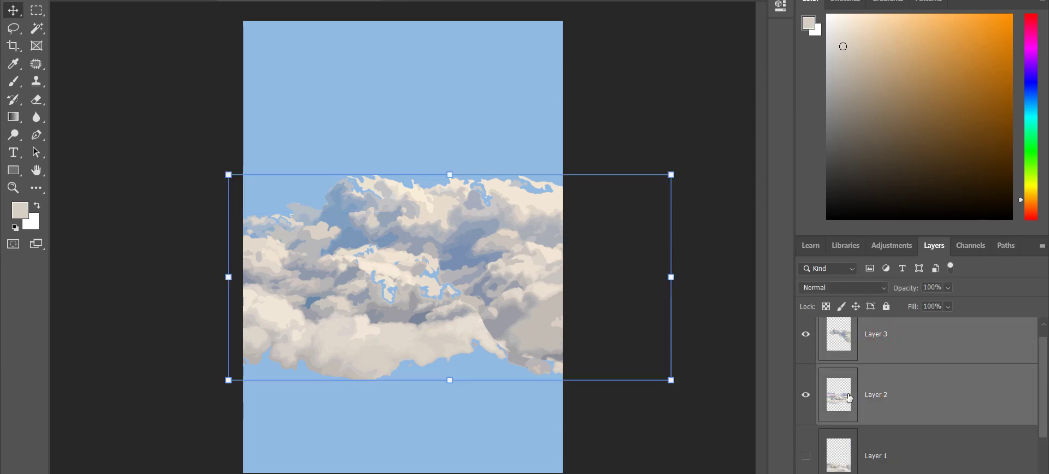
{"action": "key", "text": "ctrl+g"}
- Try shifting Layer 3's cloud slightly down, and undo the shift, the grouping and the earlier cloud move
{"action": "mouse_move", "coordinate": [521, 293]}
{"action": "left_mouse_down"}
{"action": "mouse_move", "coordinate": [501, 313]}
{"action": "mouse_move", "coordinate": [516, 303]}
{"action": "left_mouse_up"}
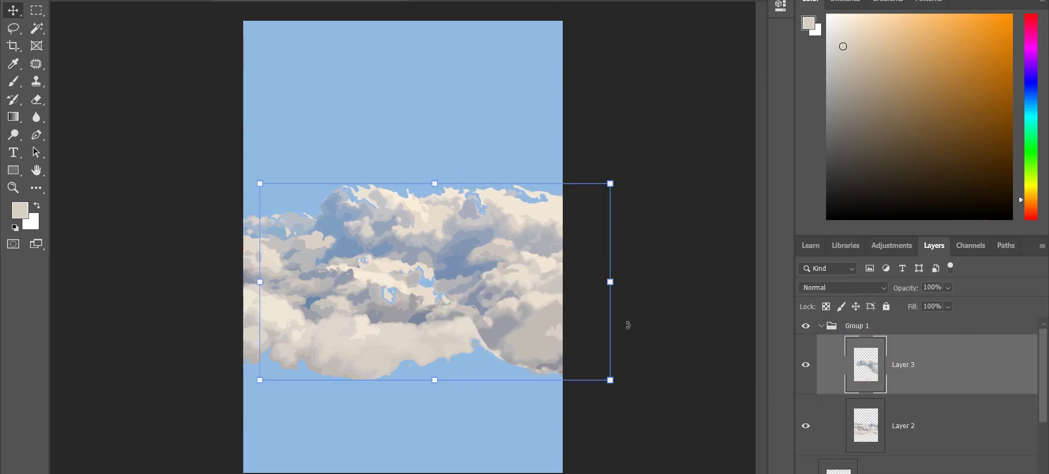
{"action": "scroll", "coordinate": [896, 388], "scroll_direction": "down", "scroll_amount": 1}
{"action": "scroll", "coordinate": [898, 394], "scroll_direction": "down", "scroll_amount": 1}
{"action": "scroll", "coordinate": [874, 402], "scroll_direction": "up", "scroll_amount": 1}
{"action": "key", "text": "ctrl+z"}
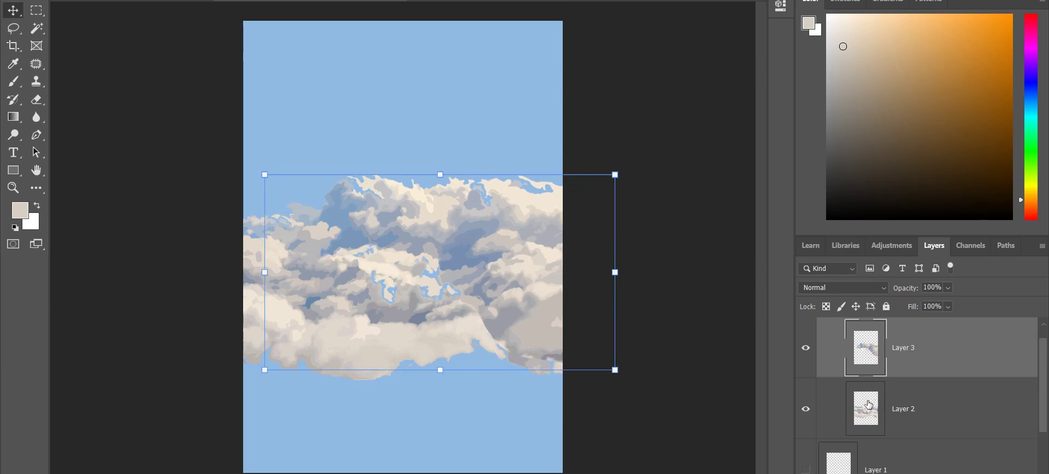
{"action": "scroll", "coordinate": [873, 402], "scroll_direction": "up", "scroll_amount": 1}
{"action": "key", "text": "ctrl+shift+g"}
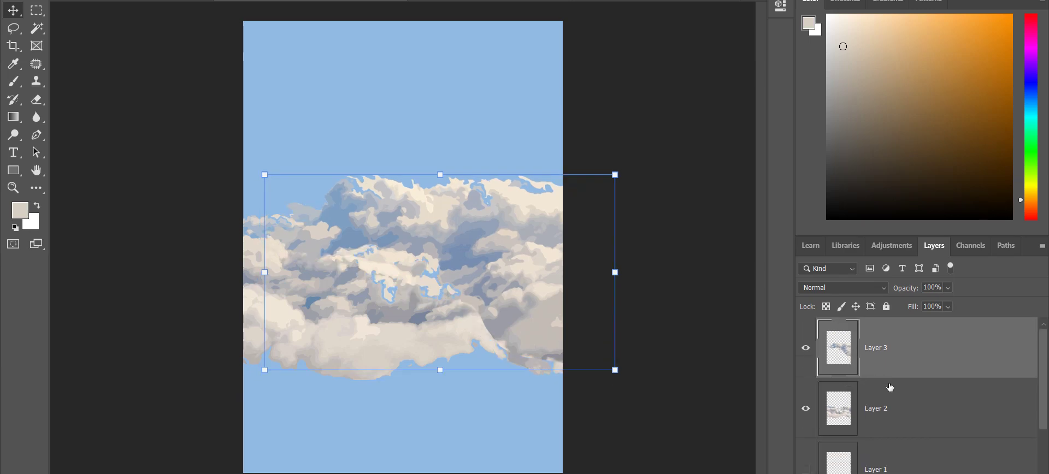
{"action": "key", "text": "ctrl+z"}
- Group Layer 2 and Layer 3, and expand the group to show its layers
{"action": "left_click", "coordinate": [903, 403]}
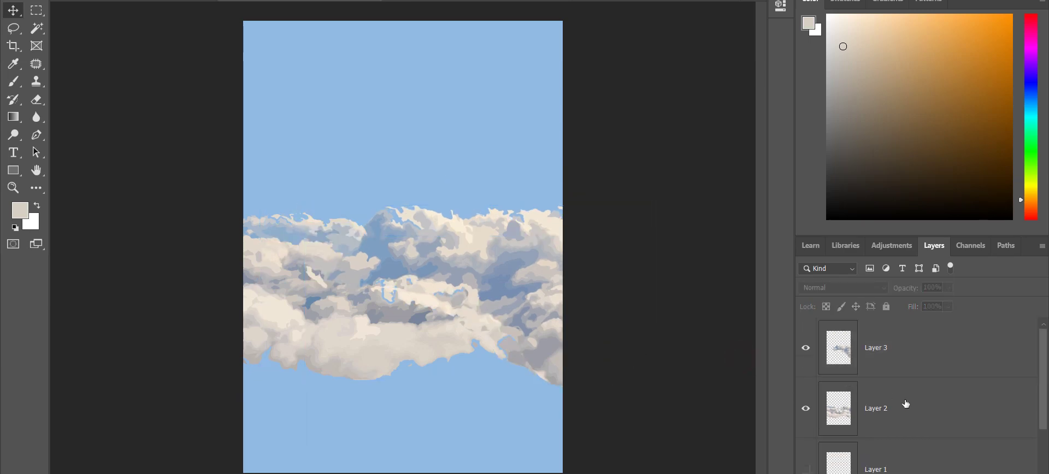
{"action": "left_click", "coordinate": [903, 369], "text": "shift"}
{"action": "key", "text": "ctrl+g"}
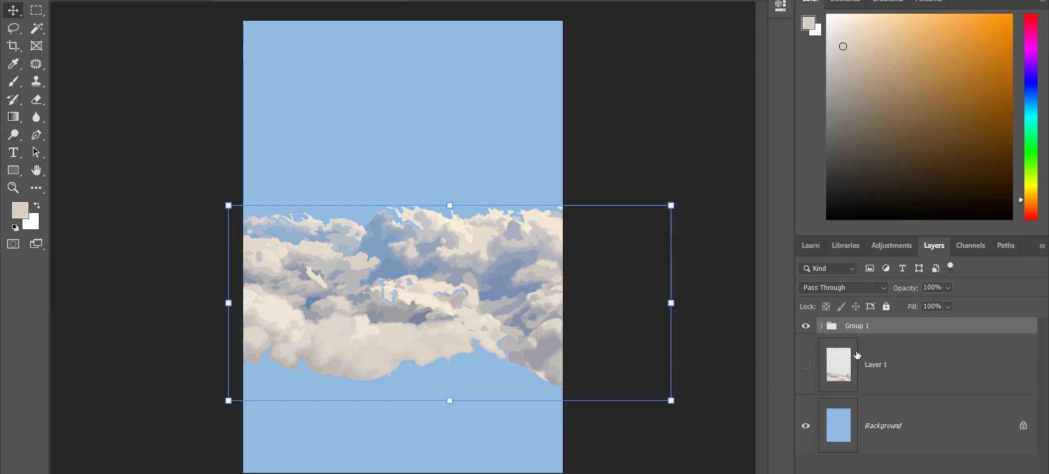
{"action": "left_click", "coordinate": [821, 326]}
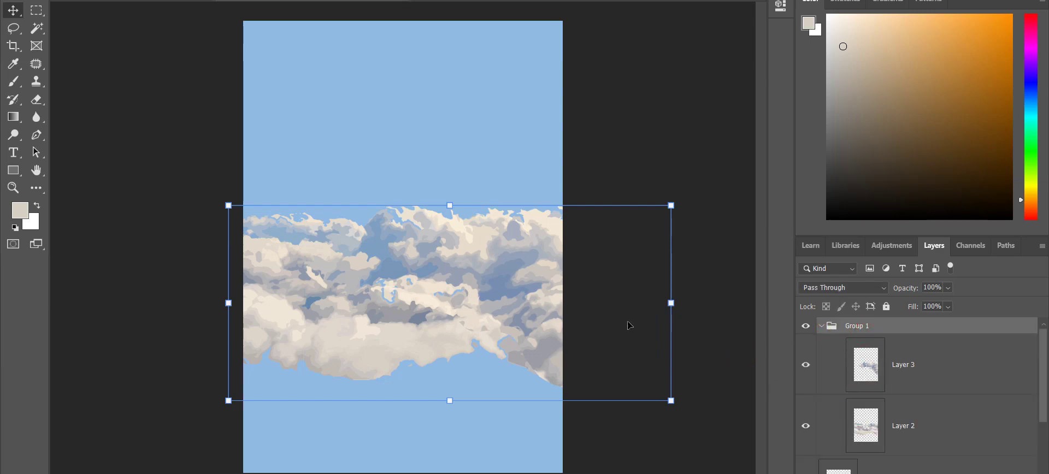
{"action": "left_click", "coordinate": [705, 304]}
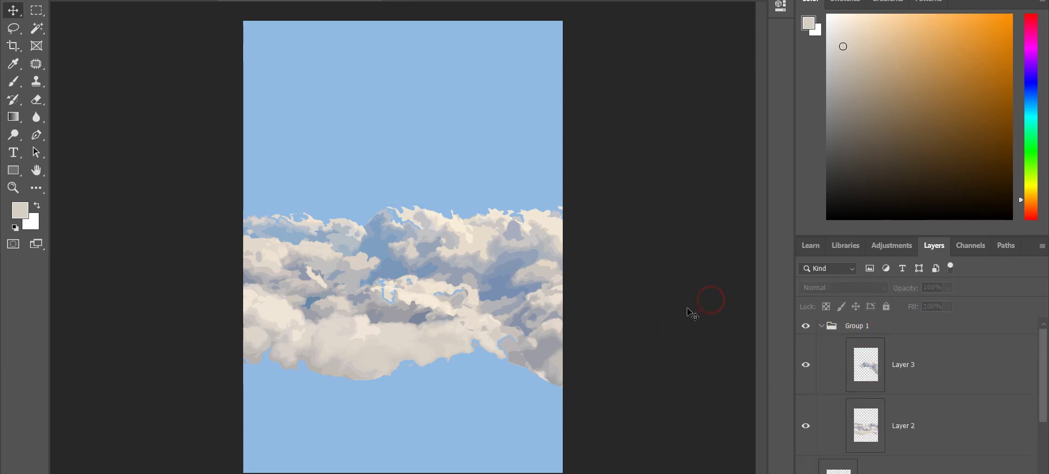
- Move the whole cloud group left and slightly down on the poster
{"action": "left_click", "coordinate": [876, 332]}
{"action": "left_click_drag", "start_coordinate": [499, 305], "coordinate": [466, 315]}
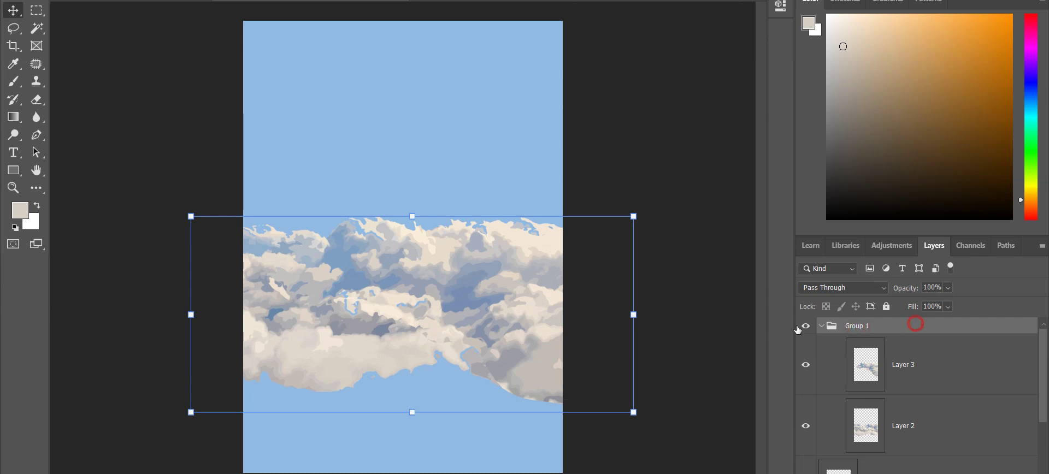
{"action": "left_click", "coordinate": [695, 318]}
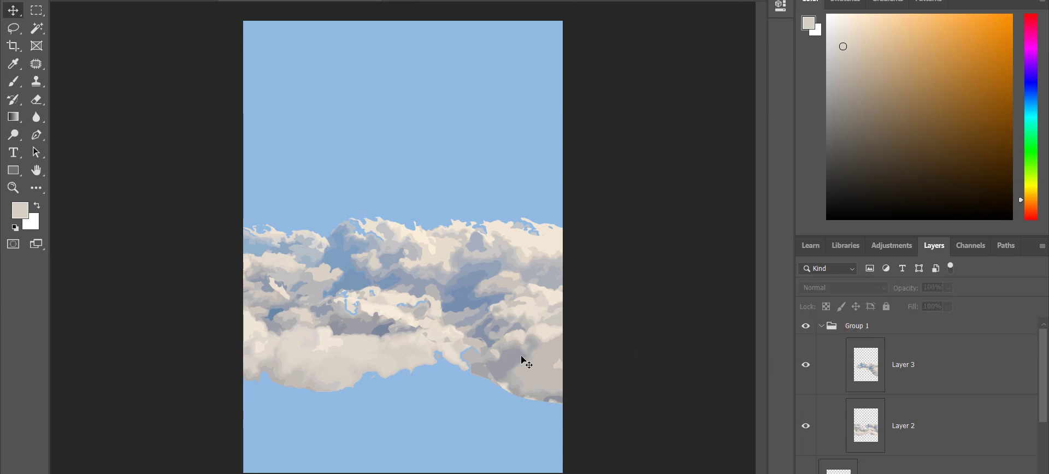
- Move the cloud group down to the poster's bottom edge, consulting the poster concept notes in Notepad
{"action": "left_click", "coordinate": [832, 327]}
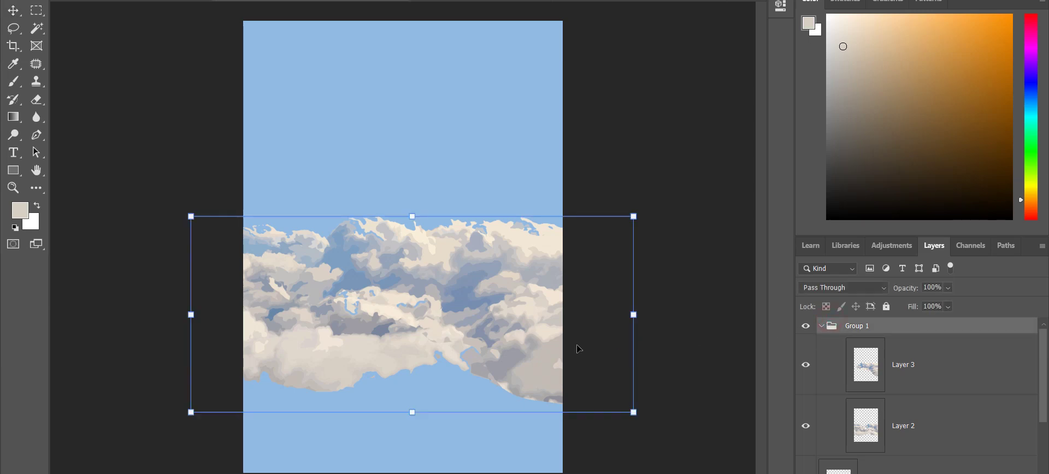
{"action": "key", "text": "ctrl+minus"}
{"action": "left_click_drag", "start_coordinate": [496, 271], "coordinate": [487, 319]}
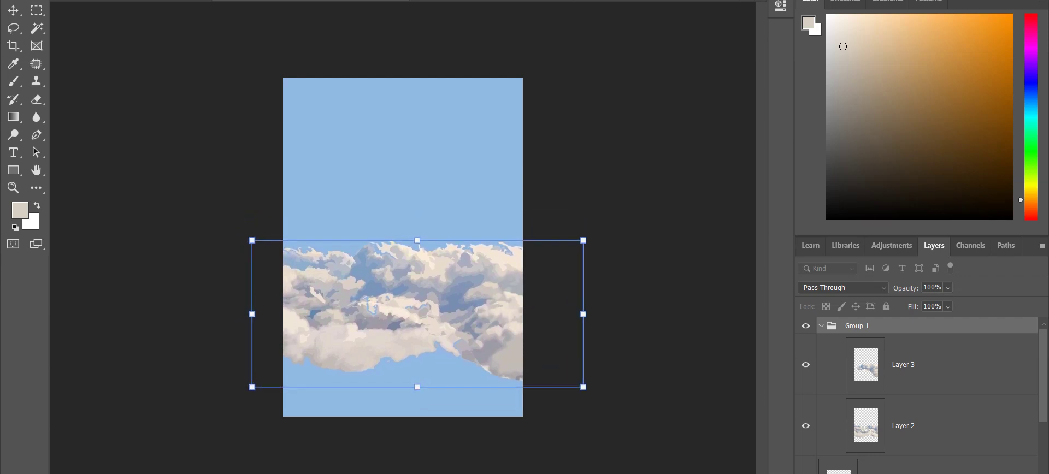
{"action": "key", "text": "alt+Tab"}
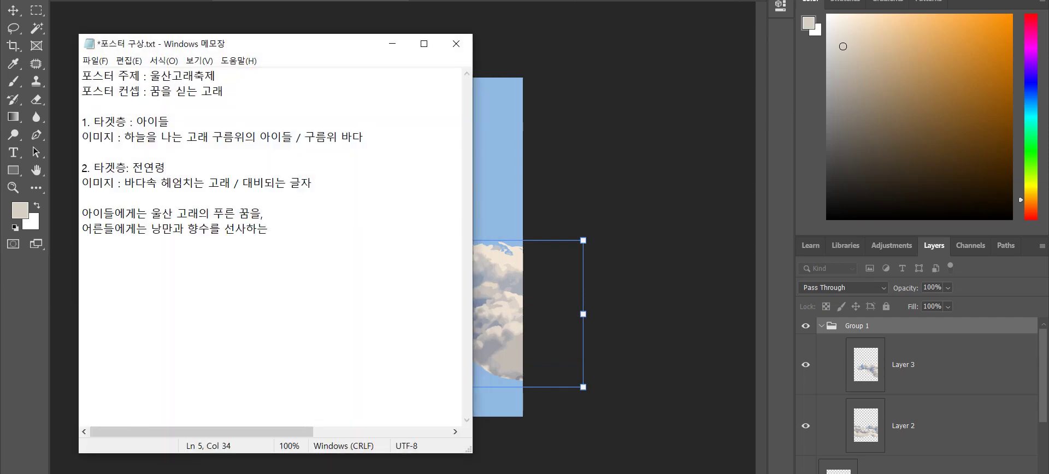
{"action": "key", "text": "alt+Tab"}
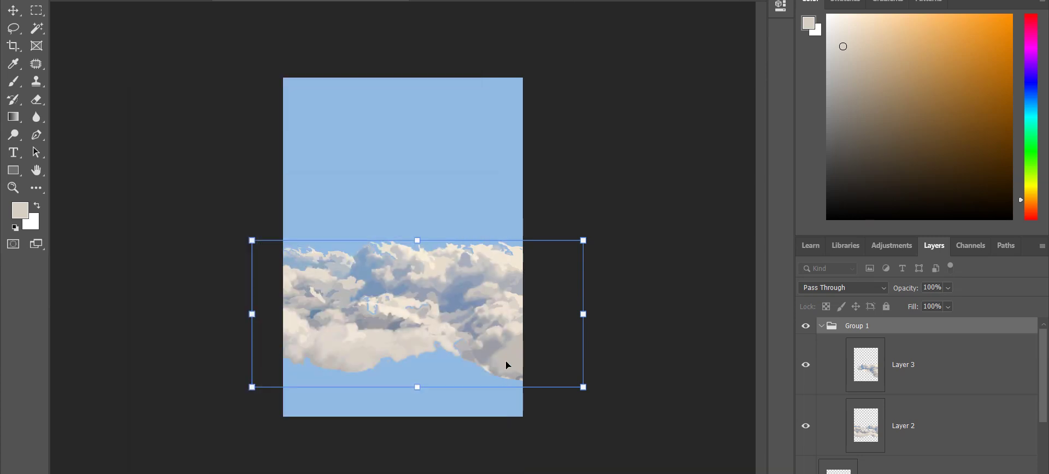
{"action": "left_click_drag", "start_coordinate": [493, 326], "coordinate": [489, 382]}
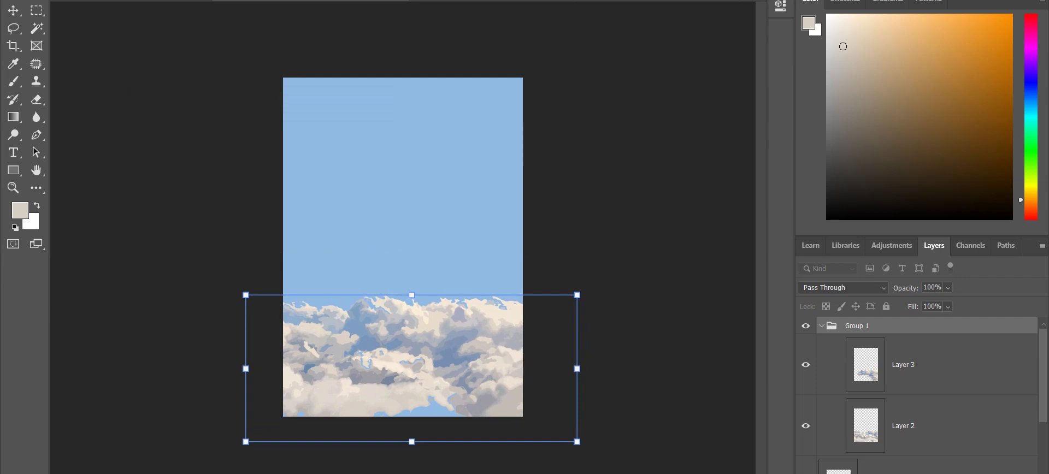
{"action": "key", "text": "Return"}
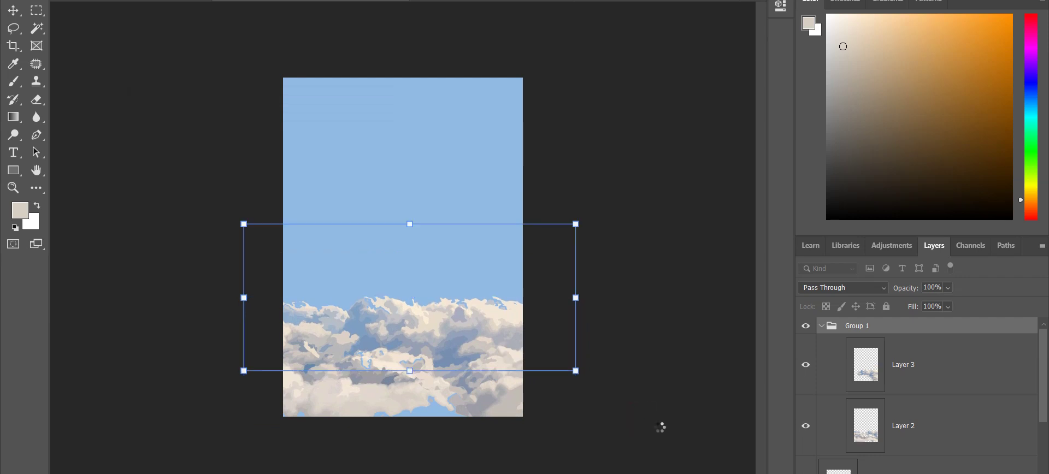
- Collapse the cloud group, deselect all layers and switch to the 2019 whale festival reference poster in the image viewer
{"action": "left_click", "coordinate": [875, 352]}
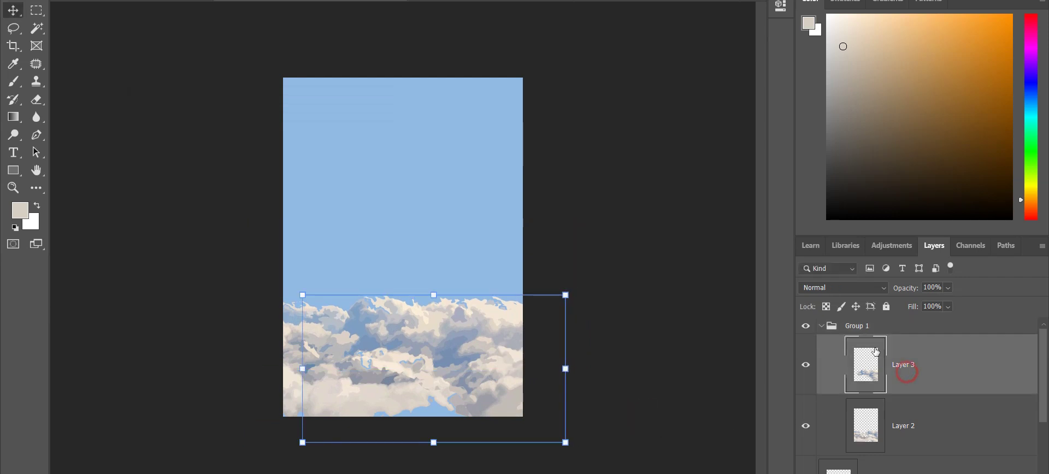
{"action": "left_click", "coordinate": [819, 327]}
{"action": "left_click", "coordinate": [898, 467]}
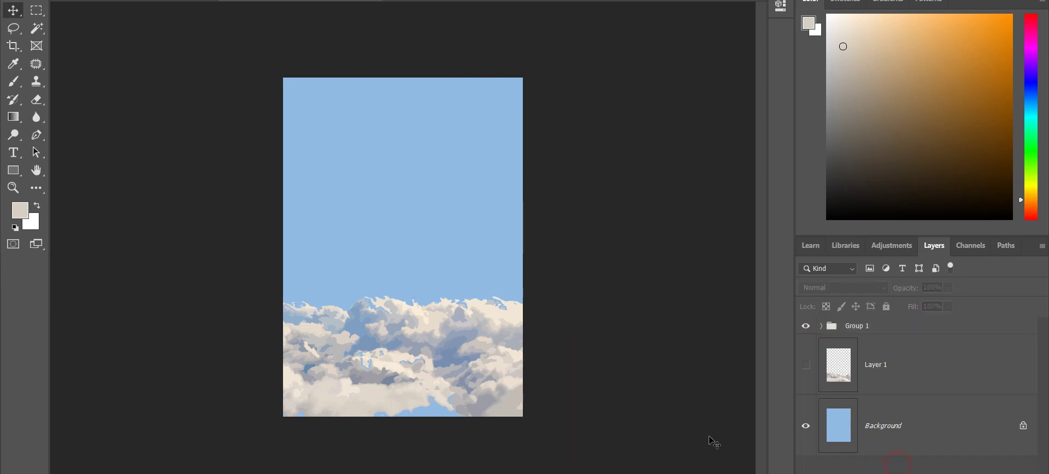
{"action": "key", "text": "alt+Tab"}
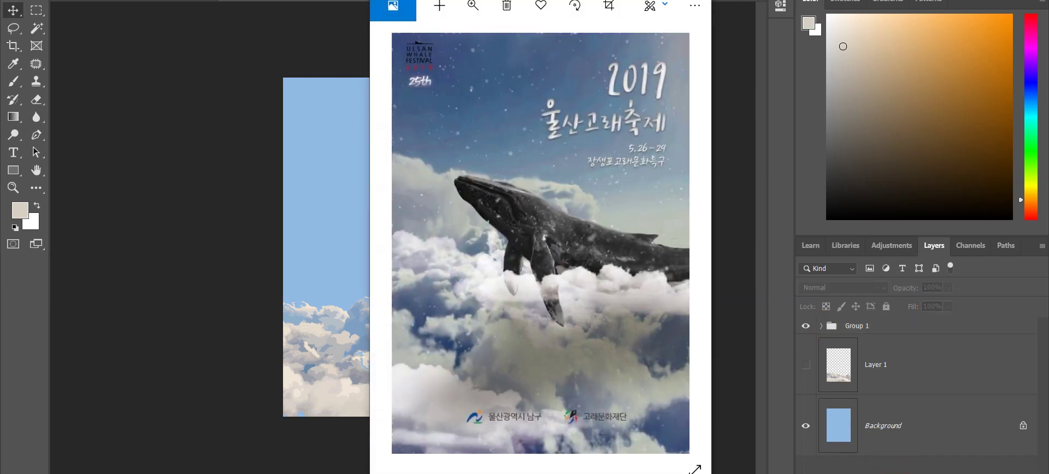
- Paste the copied cloud piece into the poster and try rotating and enlarging it over the right half of the clouds
{"action": "key", "text": "alt+Tab"}
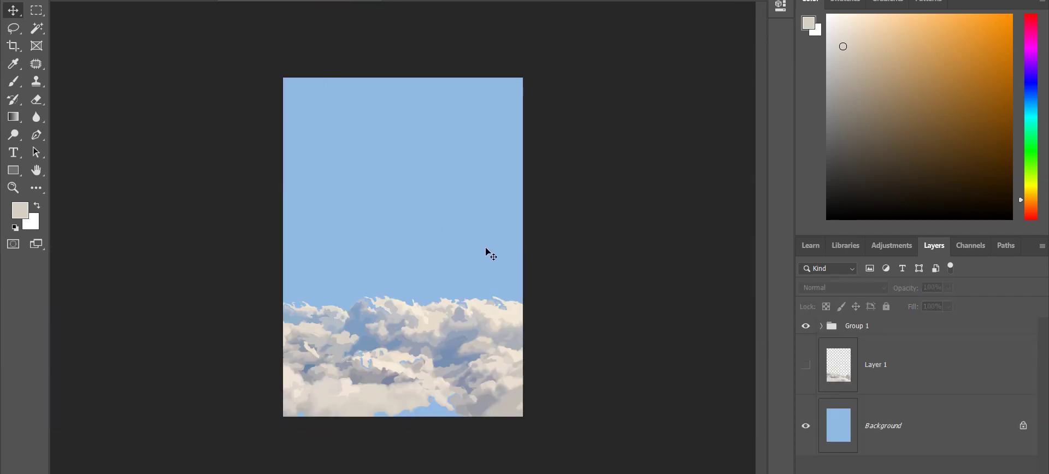
{"action": "key", "text": "ctrl+v"}
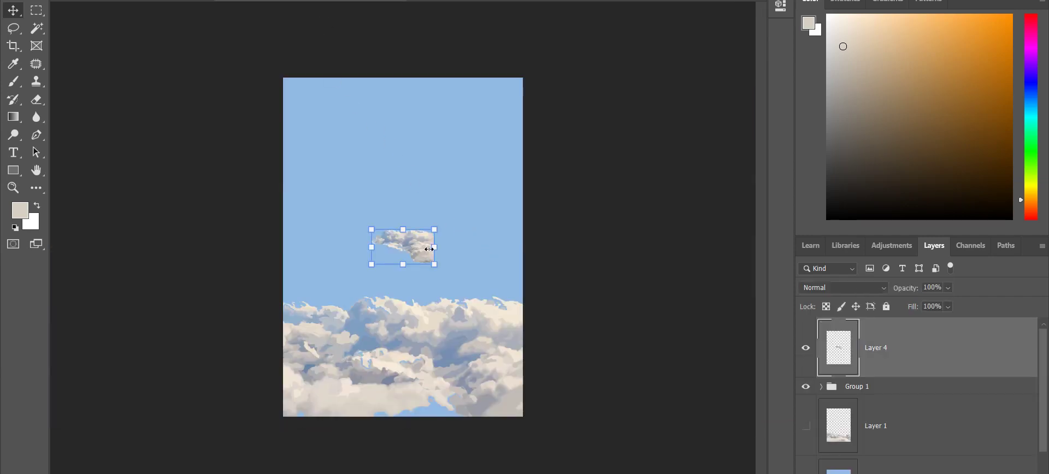
{"action": "left_click_drag", "start_coordinate": [443, 226], "coordinate": [482, 306]}
{"action": "left_click_drag", "start_coordinate": [408, 287], "coordinate": [391, 358]}
{"action": "mouse_move", "coordinate": [405, 366]}
{"action": "left_mouse_down"}
{"action": "mouse_move", "coordinate": [424, 368]}
{"action": "mouse_move", "coordinate": [412, 363]}
{"action": "left_mouse_up"}
{"action": "left_click_drag", "start_coordinate": [440, 335], "coordinate": [569, 262]}
{"action": "left_click_drag", "start_coordinate": [461, 371], "coordinate": [449, 370]}
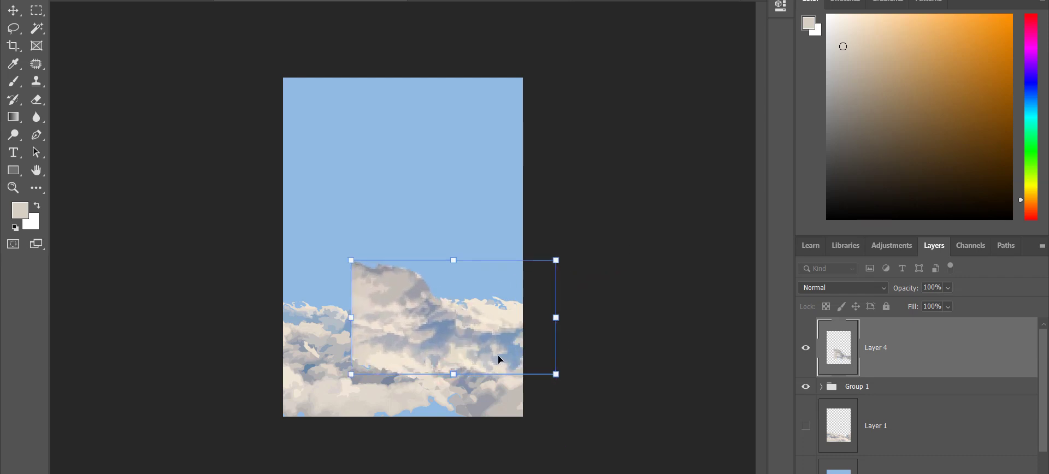
- Undo the moves, rotation and enlargement of the pasted cloud piece
{"action": "key", "text": "ctrl+z"}
{"action": "key", "text": "ctrl+z"}
{"action": "key", "text": "ctrl+z"}
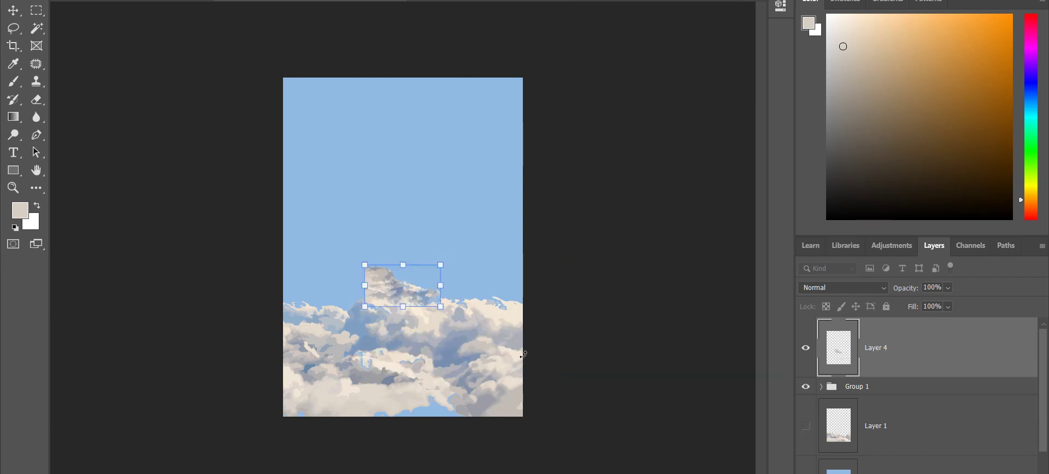
{"action": "key", "text": "ctrl+z"}
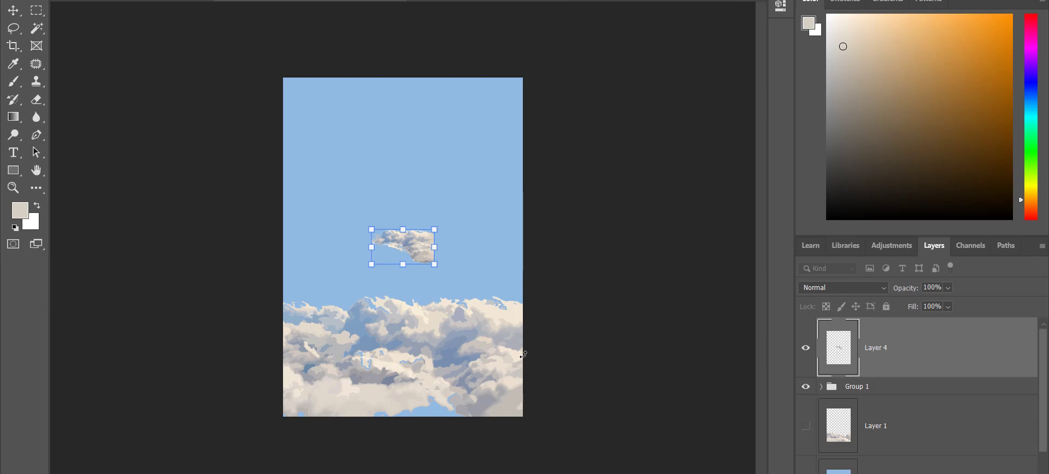
- Move the pasted cloud piece over the blue gap in the lower middle of the cloud bank and apply the transformation
{"action": "key", "text": "ctrl+plus"}
{"action": "key", "text": "ctrl+plus"}
{"action": "left_click_drag", "start_coordinate": [606, 439], "coordinate": [734, 366]}
{"action": "left_click_drag", "start_coordinate": [629, 297], "coordinate": [445, 332]}
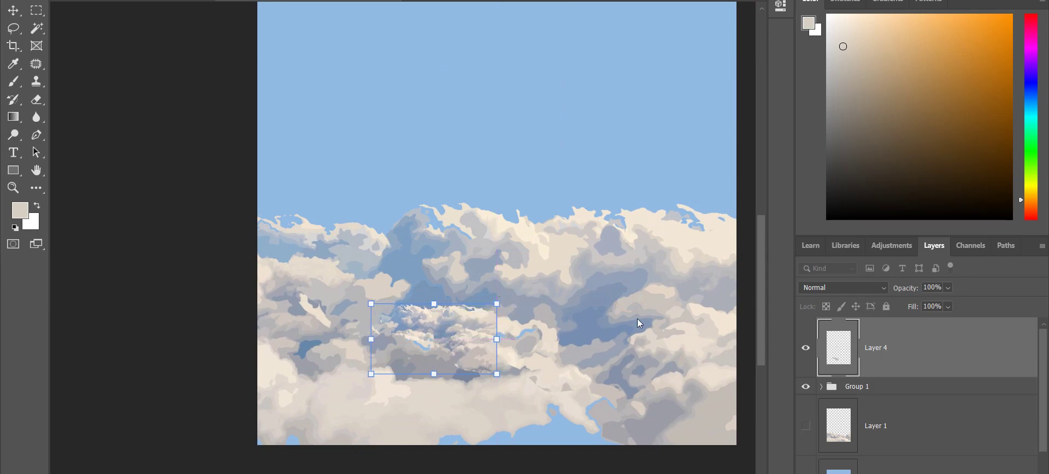
{"action": "left_click", "coordinate": [585, 153]}
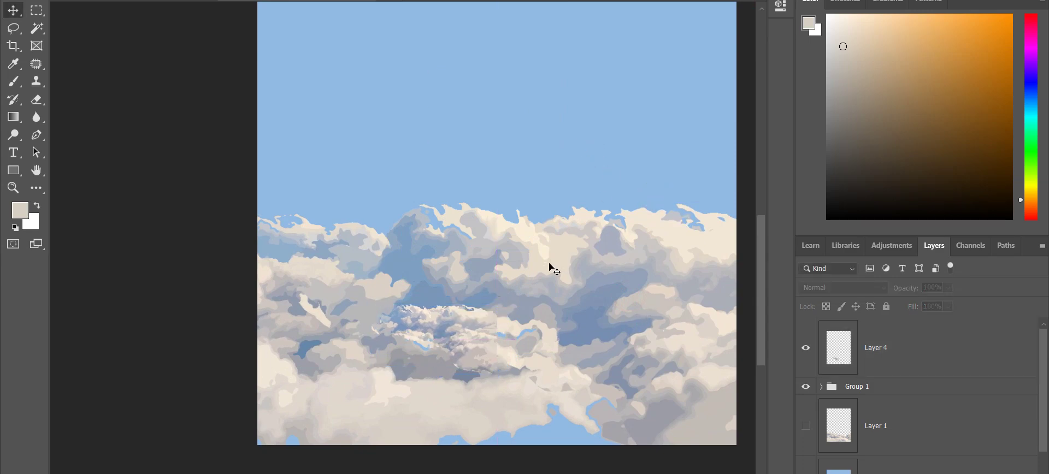
{"action": "scroll", "coordinate": [555, 314], "scroll_direction": "down", "scroll_amount": 3}
{"action": "scroll", "coordinate": [546, 382], "scroll_direction": "right", "scroll_amount": 3}
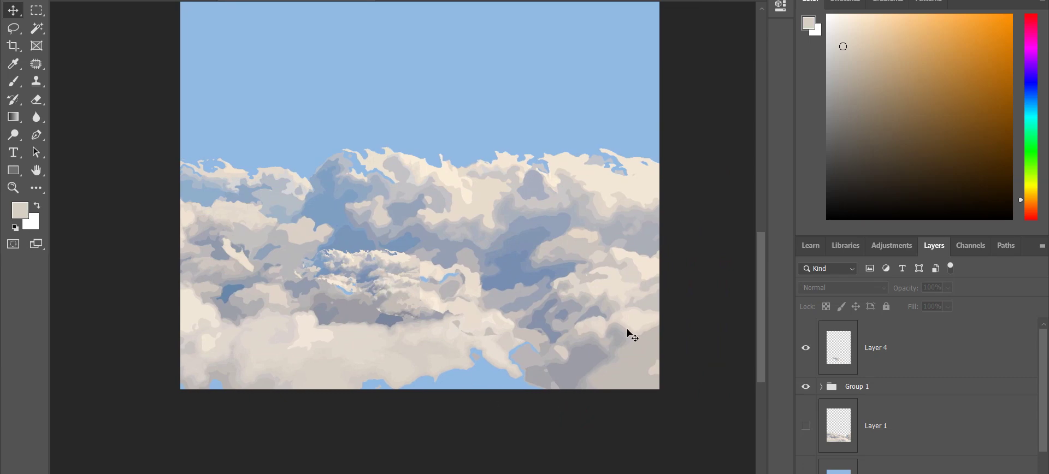
- Try enlarging the pasted cloud piece over the lower clouds, and delete its layer
{"action": "left_click", "coordinate": [903, 356]}
{"action": "left_click_drag", "start_coordinate": [391, 278], "coordinate": [414, 313]}
{"action": "left_click_drag", "start_coordinate": [443, 287], "coordinate": [543, 229]}
{"action": "left_click_drag", "start_coordinate": [499, 274], "coordinate": [693, 302]}
{"action": "left_click", "coordinate": [708, 337]}
{"action": "mouse_move", "coordinate": [594, 295]}
{"action": "left_mouse_down"}
{"action": "mouse_move", "coordinate": [564, 342]}
{"action": "mouse_move", "coordinate": [479, 345]}
{"action": "mouse_move", "coordinate": [532, 327]}
{"action": "mouse_move", "coordinate": [554, 340]}
{"action": "mouse_move", "coordinate": [558, 397]}
{"action": "mouse_move", "coordinate": [556, 285]}
{"action": "mouse_move", "coordinate": [543, 283]}
{"action": "mouse_move", "coordinate": [605, 307]}
{"action": "left_mouse_up"}
{"action": "key", "text": "ctrl+z"}
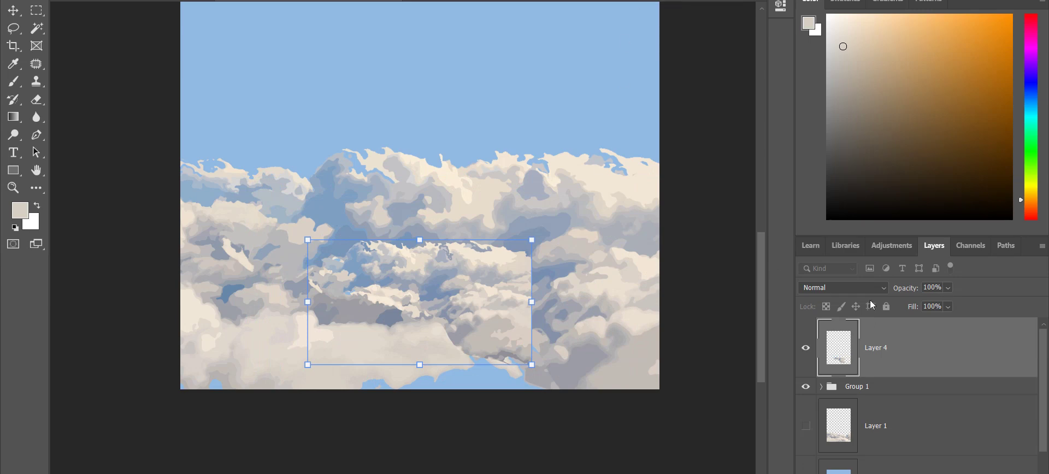
{"action": "left_click", "coordinate": [921, 350]}
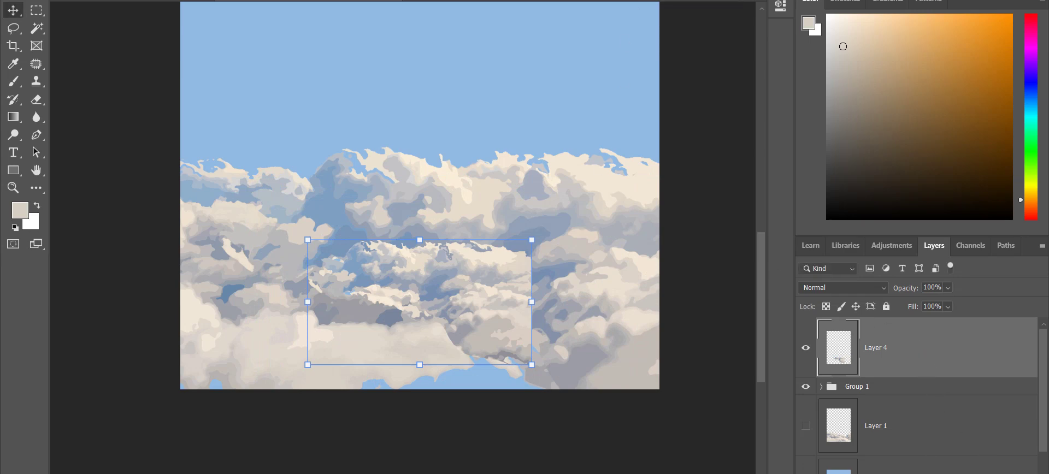
{"action": "key", "text": "Delete"}
- Exclude the pale cloud strip below the blue cloud from the source document's selection with the Lasso, and paste the trimmed piece into the poster
{"action": "left_click", "coordinate": [484, 167]}
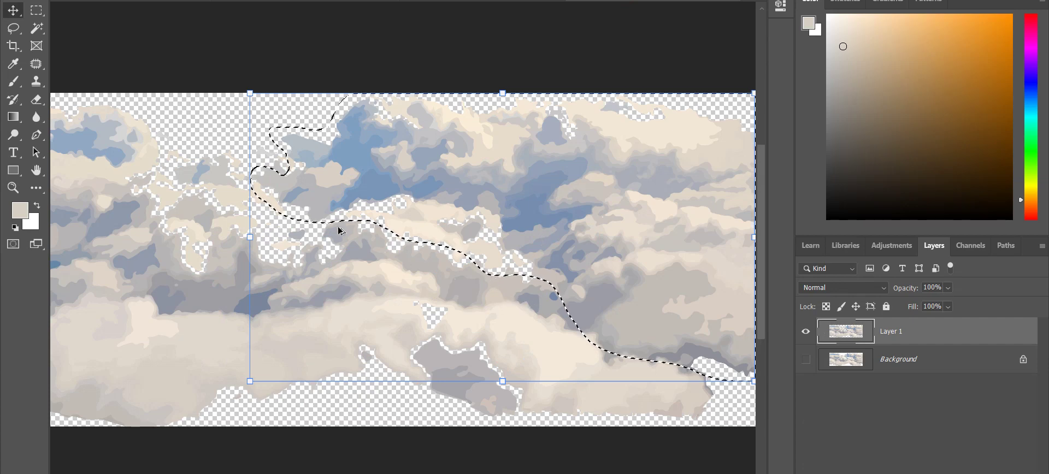
{"action": "left_click", "coordinate": [11, 29]}
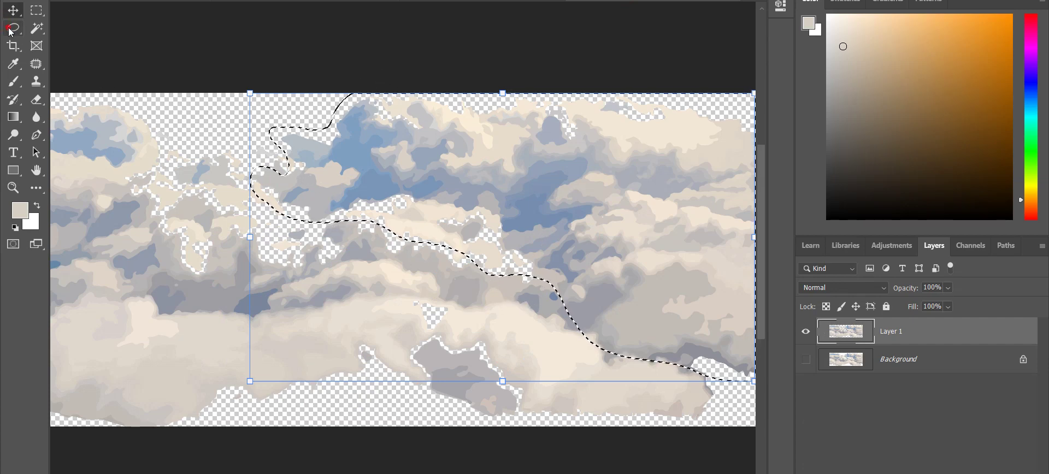
{"action": "left_click_drag", "start_coordinate": [330, 226], "coordinate": [354, 215]}
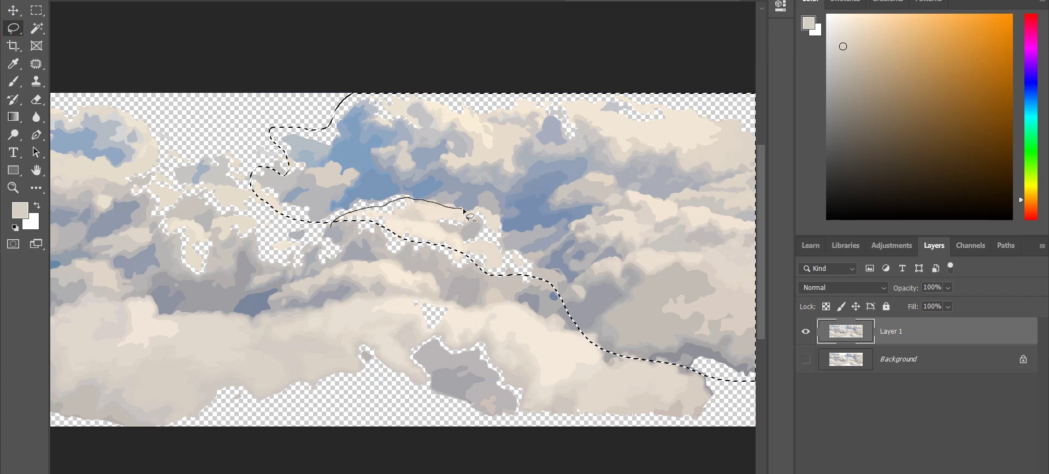
{"action": "left_click_drag", "start_coordinate": [531, 298], "coordinate": [532, 299]}
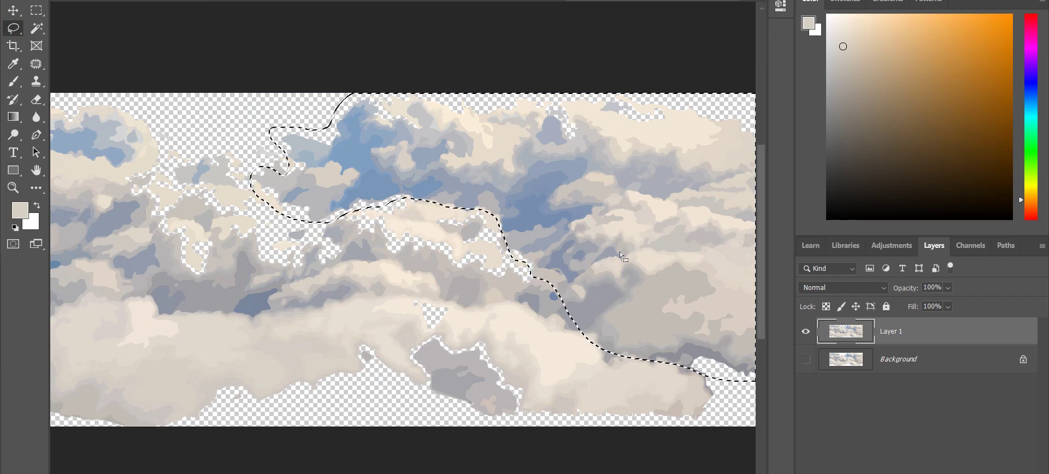
{"action": "left_click_drag", "start_coordinate": [540, 344], "coordinate": [407, 335]}
{"action": "left_click_drag", "start_coordinate": [438, 309], "coordinate": [477, 307]}
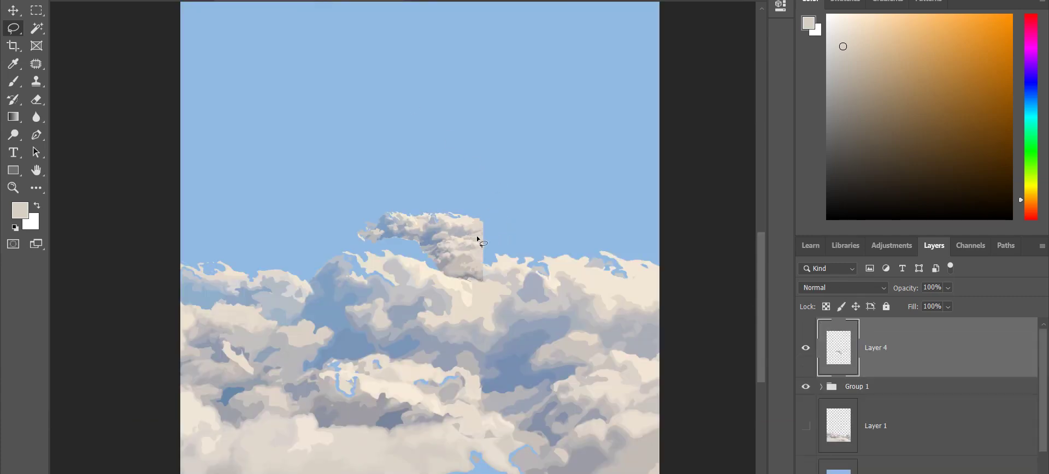
- Turn the pasted cloud piece nearly upside down, enlarge it slightly and place it over the blue gaps in the lower-middle clouds
{"action": "key", "text": "ctrl+t"}
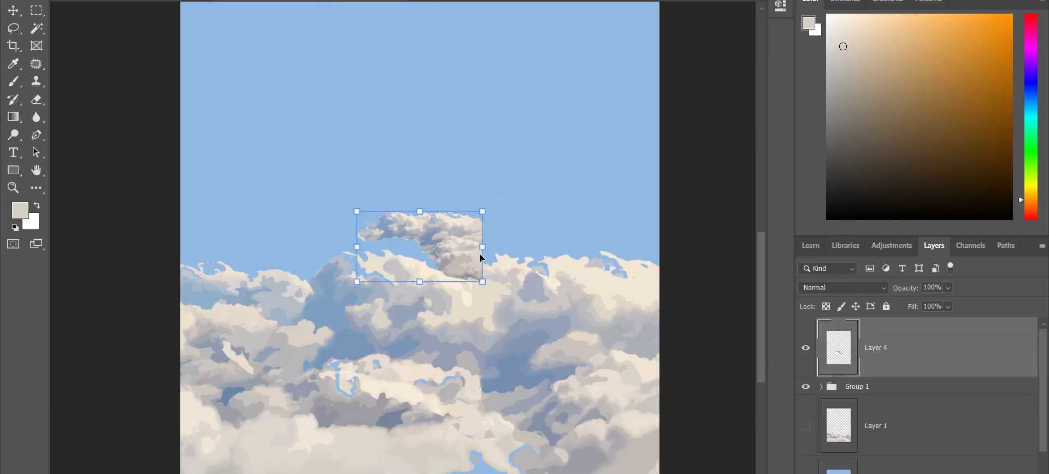
{"action": "mouse_move", "coordinate": [479, 254]}
{"action": "left_mouse_down"}
{"action": "mouse_move", "coordinate": [487, 316]}
{"action": "mouse_move", "coordinate": [451, 394]}
{"action": "left_mouse_up"}
{"action": "left_click_drag", "start_coordinate": [590, 411], "coordinate": [598, 312]}
{"action": "left_click_drag", "start_coordinate": [462, 251], "coordinate": [544, 239]}
{"action": "left_click_drag", "start_coordinate": [474, 279], "coordinate": [482, 357]}
{"action": "left_click_drag", "start_coordinate": [545, 400], "coordinate": [356, 327]}
{"action": "left_click_drag", "start_coordinate": [459, 365], "coordinate": [436, 284]}
{"action": "left_click_drag", "start_coordinate": [520, 272], "coordinate": [476, 279]}
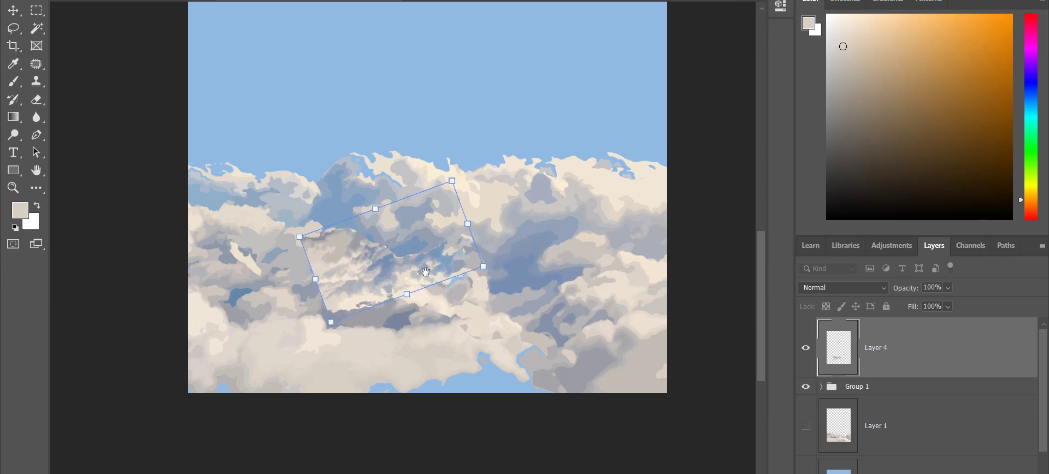
{"action": "scroll", "coordinate": [429, 276], "scroll_direction": "up", "scroll_amount": 1}
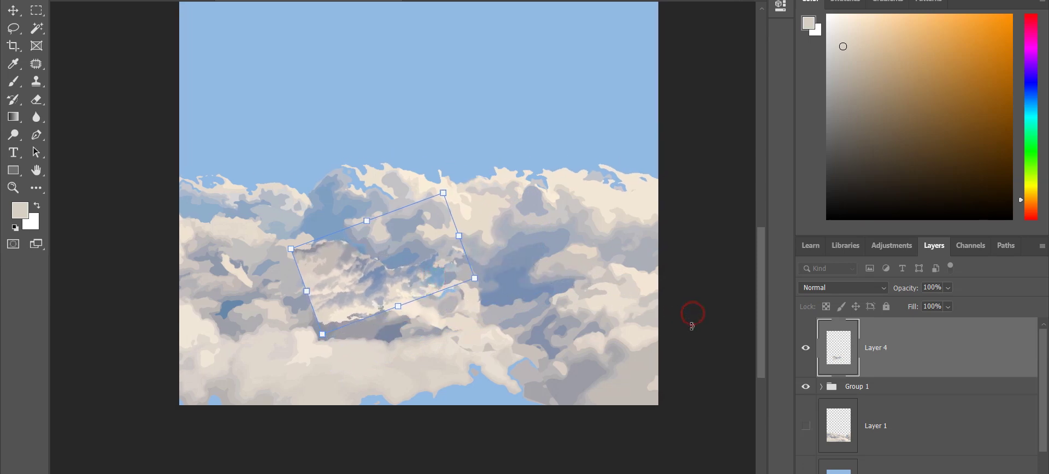
{"action": "key", "text": "Return"}
- Blend the upper part of the pasted cloud's left edge into the surrounding clouds with the Clone Stamp
{"action": "key", "text": "s"}
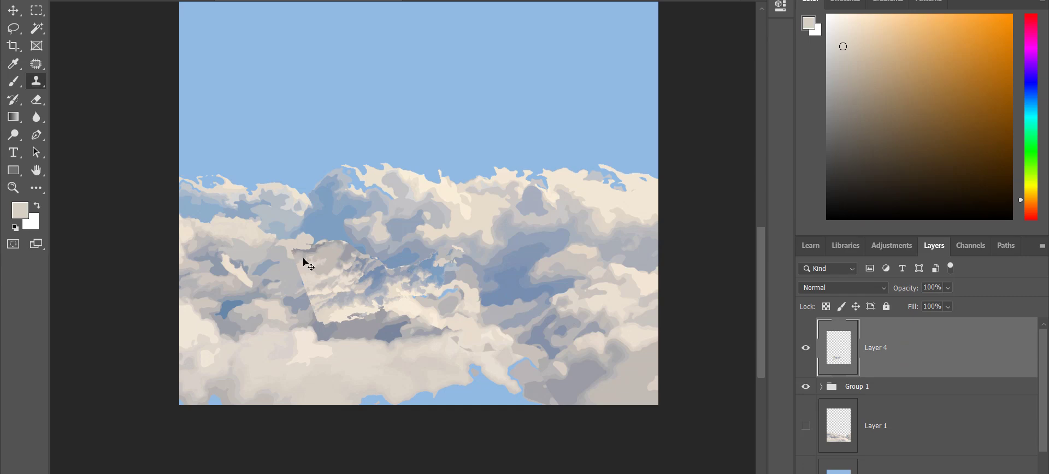
{"action": "key", "text": "ctrl+plus"}
{"action": "key", "text": "ctrl+plus"}
{"action": "left_click_drag", "start_coordinate": [314, 306], "coordinate": [369, 278]}
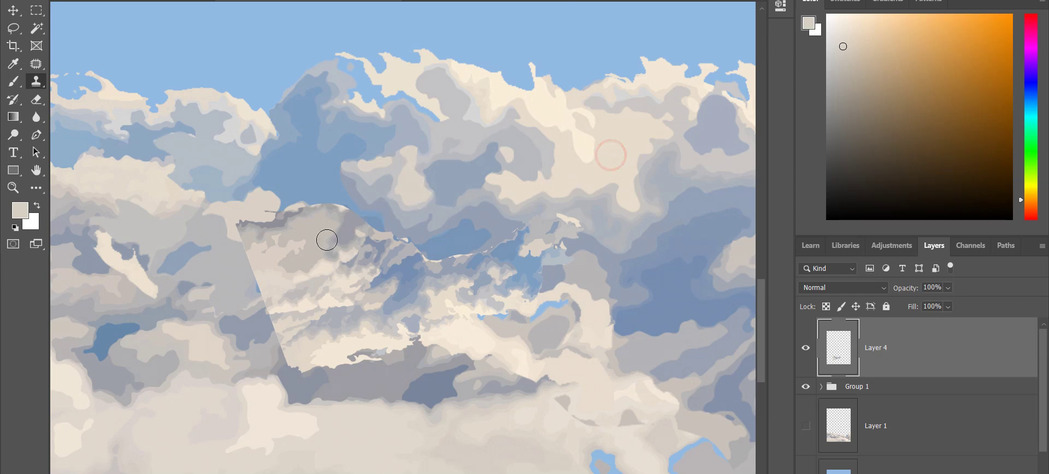
{"action": "left_click_drag", "start_coordinate": [243, 254], "coordinate": [247, 264]}
{"action": "left_click", "coordinate": [238, 231]}
{"action": "left_click", "coordinate": [246, 255]}
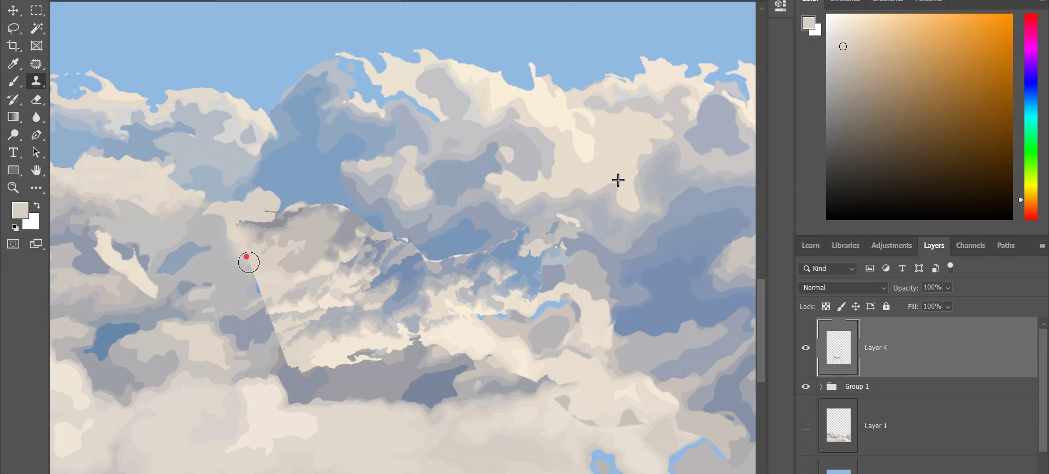
{"action": "left_click", "coordinate": [235, 227]}
{"action": "left_click", "coordinate": [235, 244]}
{"action": "mouse_move", "coordinate": [251, 224]}
{"action": "left_mouse_down"}
{"action": "mouse_move", "coordinate": [230, 241]}
{"action": "mouse_move", "coordinate": [262, 290]}
{"action": "left_mouse_up"}
{"action": "left_click", "coordinate": [254, 248]}
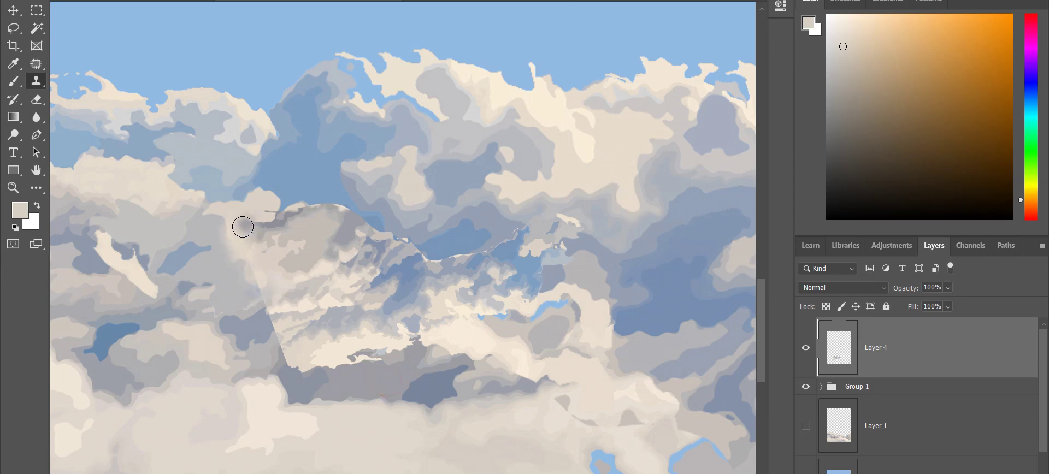
- Clone more cloud texture down the pasted cloud's left edge to hide the remaining straight seam
{"action": "left_click", "coordinate": [237, 228]}
{"action": "left_click", "coordinate": [263, 231]}
{"action": "left_click", "coordinate": [233, 241]}
{"action": "left_click", "coordinate": [264, 237]}
{"action": "mouse_move", "coordinate": [261, 237]}
{"action": "left_mouse_down"}
{"action": "mouse_move", "coordinate": [236, 242]}
{"action": "mouse_move", "coordinate": [247, 241]}
{"action": "mouse_move", "coordinate": [267, 320]}
{"action": "left_mouse_up"}
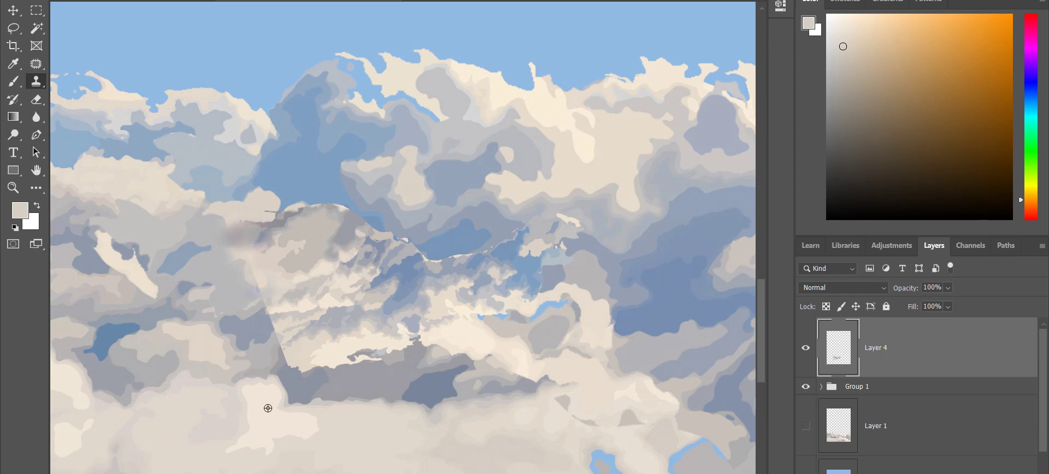
{"action": "mouse_move", "coordinate": [245, 271]}
{"action": "left_mouse_down"}
{"action": "mouse_move", "coordinate": [254, 291]}
{"action": "mouse_move", "coordinate": [242, 261]}
{"action": "mouse_move", "coordinate": [255, 263]}
{"action": "mouse_move", "coordinate": [264, 287]}
{"action": "mouse_move", "coordinate": [243, 254]}
{"action": "mouse_move", "coordinate": [259, 285]}
{"action": "mouse_move", "coordinate": [309, 286]}
{"action": "left_mouse_up"}
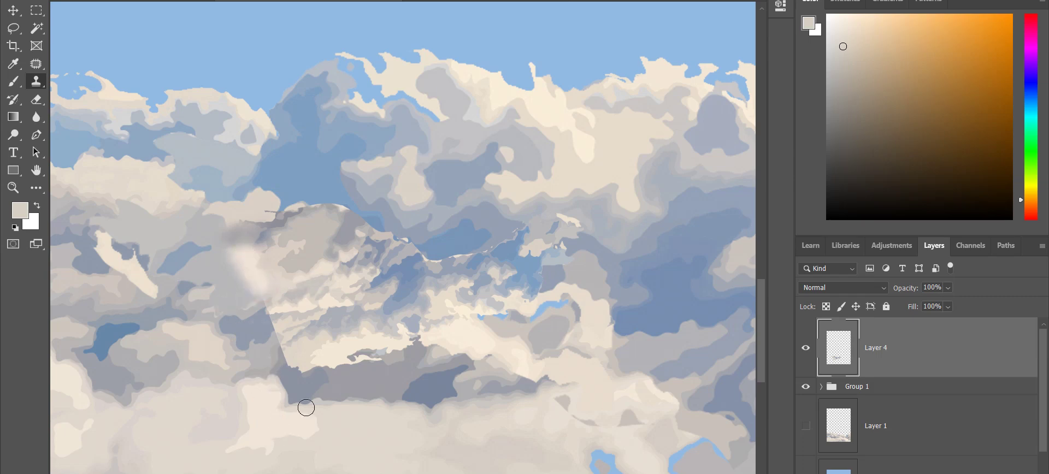
{"action": "mouse_move", "coordinate": [271, 317]}
{"action": "left_mouse_down"}
{"action": "mouse_move", "coordinate": [257, 283]}
{"action": "mouse_move", "coordinate": [277, 340]}
{"action": "mouse_move", "coordinate": [263, 288]}
{"action": "mouse_move", "coordinate": [272, 334]}
{"action": "mouse_move", "coordinate": [269, 301]}
{"action": "mouse_move", "coordinate": [273, 332]}
{"action": "left_mouse_up"}
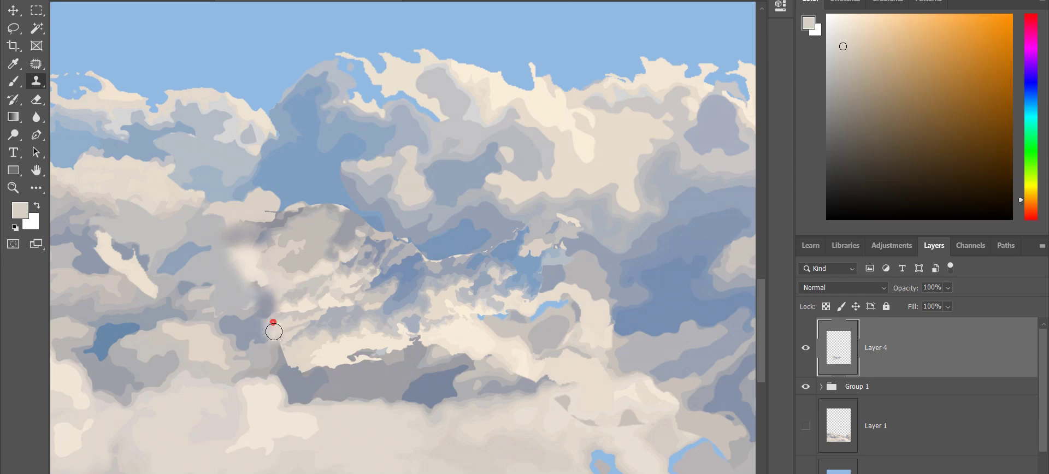
- Clone light cloud texture along the pasted cloud's bottom edge and lower-left corner to soften them
{"action": "mouse_move", "coordinate": [304, 369]}
{"action": "left_mouse_down"}
{"action": "mouse_move", "coordinate": [273, 327]}
{"action": "mouse_move", "coordinate": [318, 369]}
{"action": "mouse_move", "coordinate": [384, 354]}
{"action": "mouse_move", "coordinate": [438, 362]}
{"action": "mouse_move", "coordinate": [405, 344]}
{"action": "left_mouse_up"}
{"action": "left_click", "coordinate": [361, 434], "text": "alt"}
{"action": "left_click", "coordinate": [282, 354]}
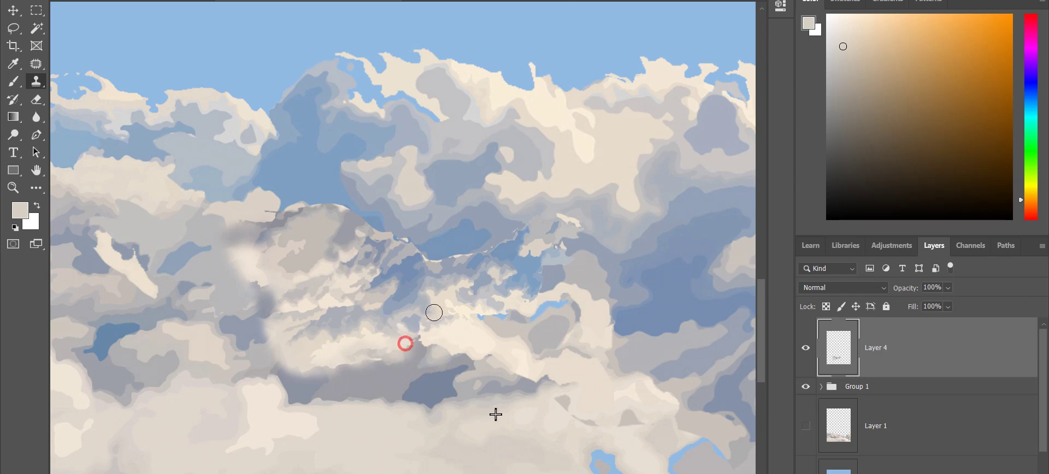
- Clone neighbouring cloud tones along the pasted cloud's top edge to remove its hard outline
{"action": "mouse_move", "coordinate": [435, 249]}
{"action": "left_mouse_down"}
{"action": "mouse_move", "coordinate": [367, 225]}
{"action": "mouse_move", "coordinate": [446, 248]}
{"action": "mouse_move", "coordinate": [465, 240]}
{"action": "mouse_move", "coordinate": [409, 241]}
{"action": "left_mouse_up"}
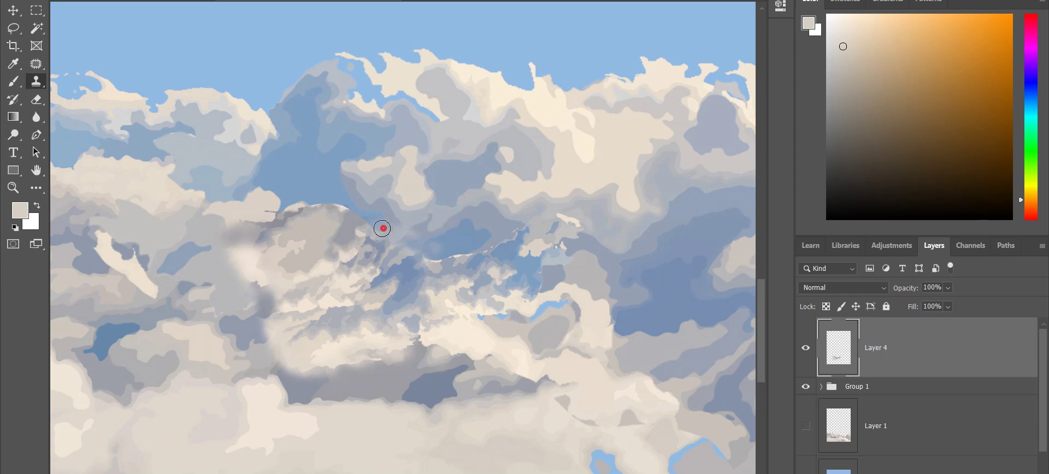
{"action": "mouse_move", "coordinate": [374, 224]}
{"action": "left_mouse_down"}
{"action": "mouse_move", "coordinate": [322, 211]}
{"action": "mouse_move", "coordinate": [369, 218]}
{"action": "mouse_move", "coordinate": [323, 205]}
{"action": "mouse_move", "coordinate": [336, 205]}
{"action": "mouse_move", "coordinate": [268, 219]}
{"action": "left_mouse_up"}
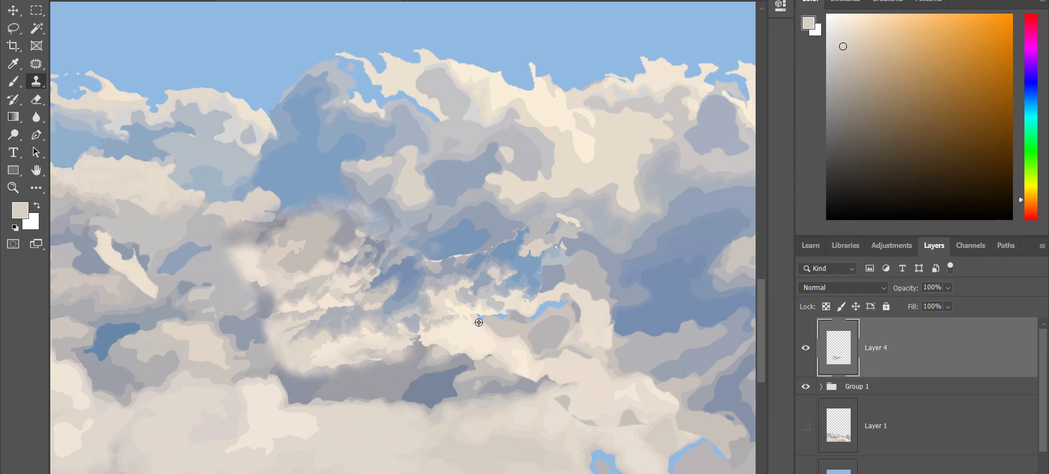
{"action": "mouse_move", "coordinate": [461, 253]}
{"action": "left_mouse_down"}
{"action": "mouse_move", "coordinate": [426, 254]}
{"action": "mouse_move", "coordinate": [479, 252]}
{"action": "mouse_move", "coordinate": [441, 254]}
{"action": "left_mouse_up"}
{"action": "left_click", "coordinate": [472, 237], "text": "alt"}
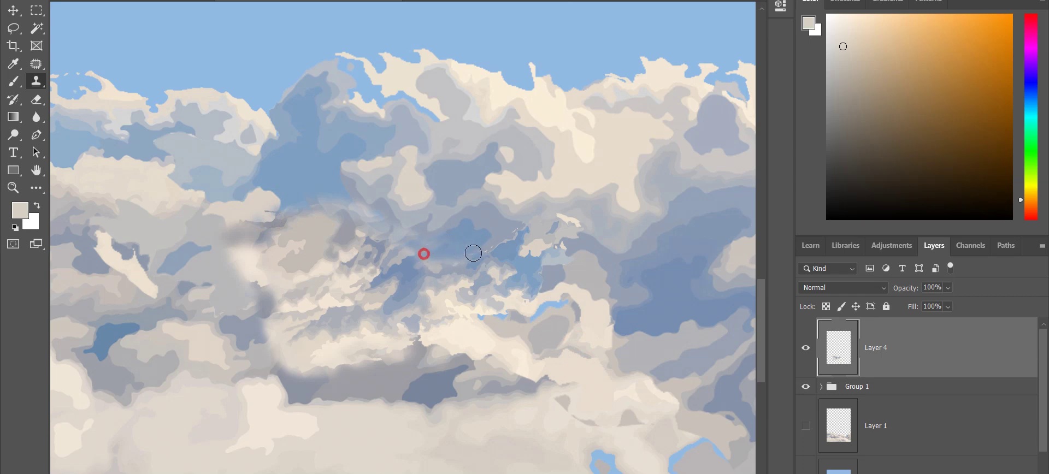
{"action": "mouse_move", "coordinate": [515, 230]}
{"action": "left_mouse_down"}
{"action": "mouse_move", "coordinate": [492, 245]}
{"action": "mouse_move", "coordinate": [519, 283]}
{"action": "mouse_move", "coordinate": [541, 280]}
{"action": "left_mouse_up"}
- Clone soft cloud texture over the blue gap and hard outlines at the right end of the pasted cloud
{"action": "scroll", "coordinate": [685, 371], "scroll_direction": "down", "scroll_amount": 4}
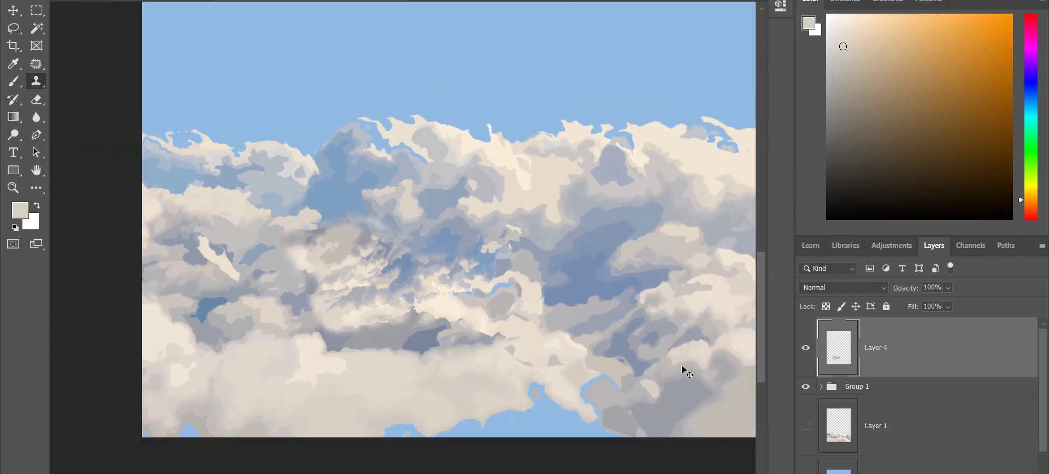
{"action": "left_click_drag", "start_coordinate": [605, 366], "coordinate": [573, 386]}
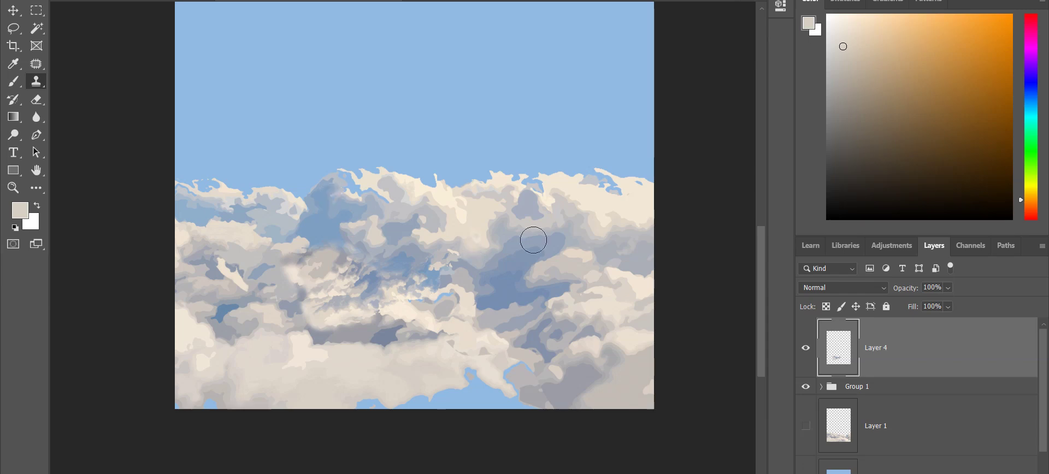
{"action": "left_click", "coordinate": [634, 208], "text": "alt"}
{"action": "mouse_move", "coordinate": [331, 245]}
{"action": "left_mouse_down"}
{"action": "mouse_move", "coordinate": [339, 235]}
{"action": "mouse_move", "coordinate": [335, 243]}
{"action": "mouse_move", "coordinate": [321, 234]}
{"action": "mouse_move", "coordinate": [367, 267]}
{"action": "mouse_move", "coordinate": [415, 275]}
{"action": "mouse_move", "coordinate": [441, 301]}
{"action": "mouse_move", "coordinate": [464, 290]}
{"action": "mouse_move", "coordinate": [398, 290]}
{"action": "mouse_move", "coordinate": [465, 306]}
{"action": "mouse_move", "coordinate": [454, 297]}
{"action": "mouse_move", "coordinate": [455, 307]}
{"action": "mouse_move", "coordinate": [456, 291]}
{"action": "left_mouse_up"}
{"action": "left_click", "coordinate": [625, 375], "text": "alt"}
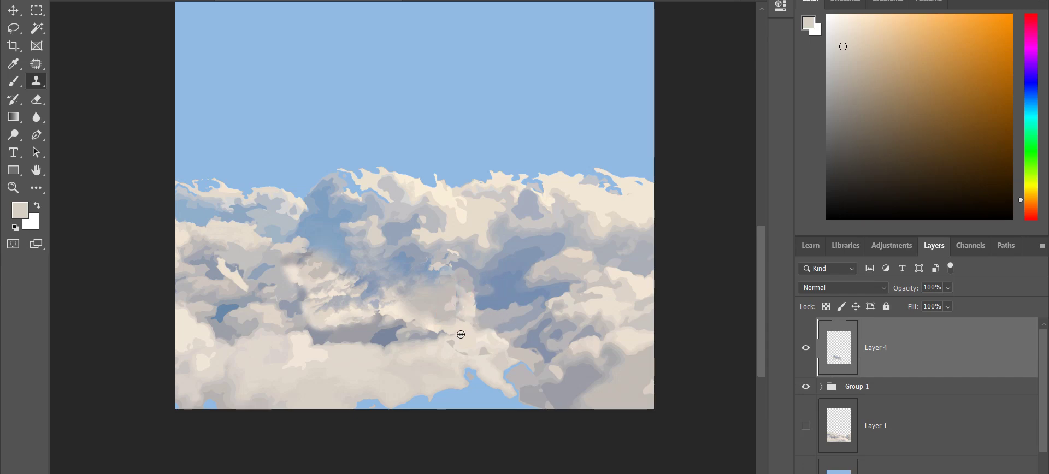
{"action": "mouse_move", "coordinate": [459, 300]}
{"action": "left_mouse_down"}
{"action": "mouse_move", "coordinate": [445, 304]}
{"action": "mouse_move", "coordinate": [468, 301]}
{"action": "mouse_move", "coordinate": [450, 281]}
{"action": "mouse_move", "coordinate": [461, 304]}
{"action": "left_mouse_up"}
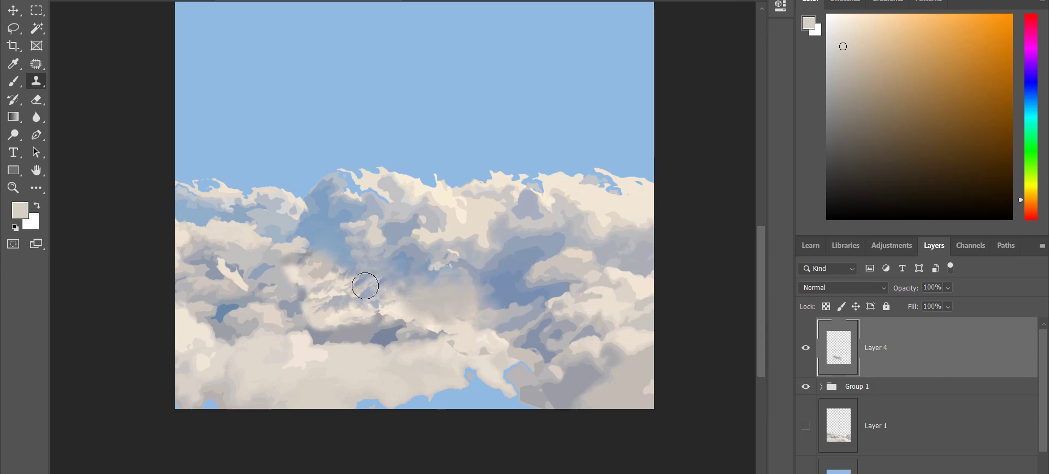
- Clone soft cloud texture across the middle of the pasted cloud and over the dark band beneath it
{"action": "left_click", "coordinate": [344, 271], "text": "alt"}
{"action": "left_click", "coordinate": [347, 277]}
{"action": "mouse_move", "coordinate": [368, 285]}
{"action": "left_mouse_down"}
{"action": "mouse_move", "coordinate": [368, 277]}
{"action": "mouse_move", "coordinate": [386, 290]}
{"action": "mouse_move", "coordinate": [368, 294]}
{"action": "mouse_move", "coordinate": [386, 305]}
{"action": "mouse_move", "coordinate": [415, 295]}
{"action": "mouse_move", "coordinate": [423, 310]}
{"action": "left_mouse_up"}
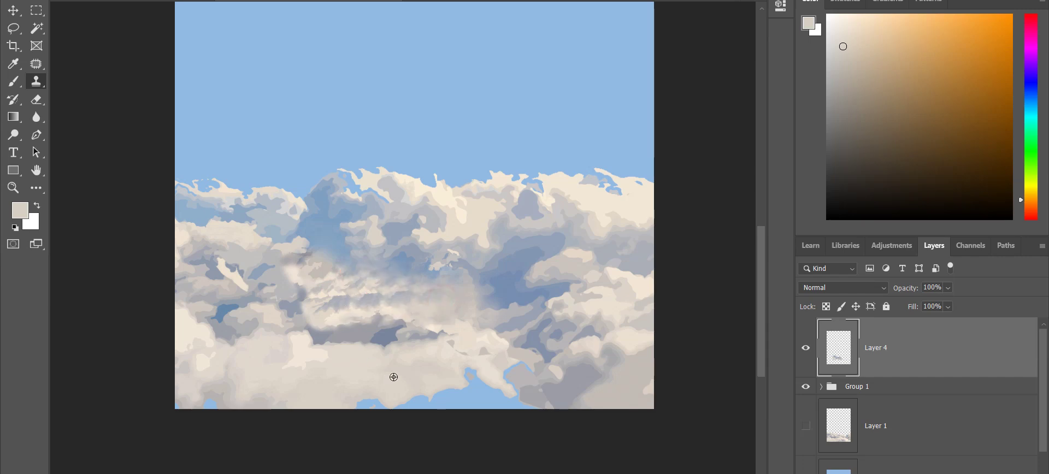
{"action": "left_click", "coordinate": [305, 354], "text": "alt"}
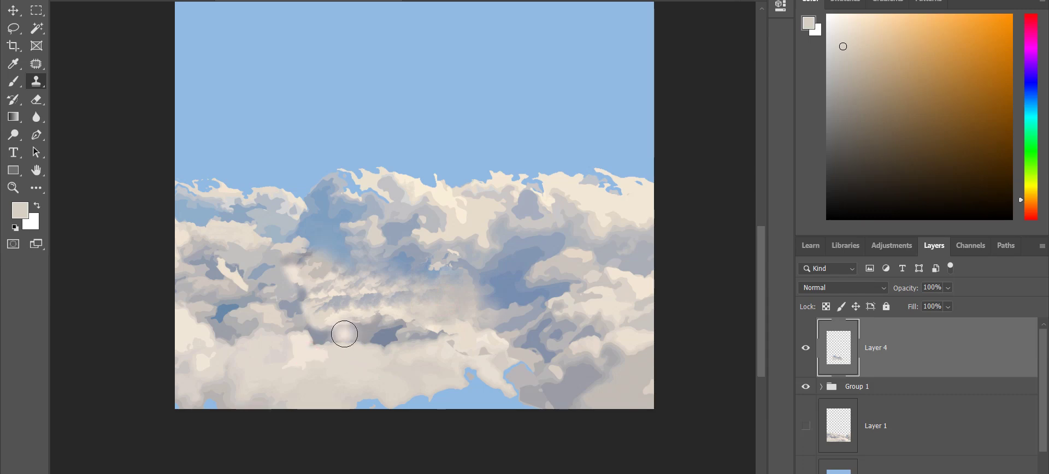
{"action": "mouse_move", "coordinate": [344, 335]}
{"action": "left_mouse_down"}
{"action": "mouse_move", "coordinate": [370, 341]}
{"action": "mouse_move", "coordinate": [353, 317]}
{"action": "mouse_move", "coordinate": [343, 330]}
{"action": "mouse_move", "coordinate": [392, 327]}
{"action": "left_mouse_up"}
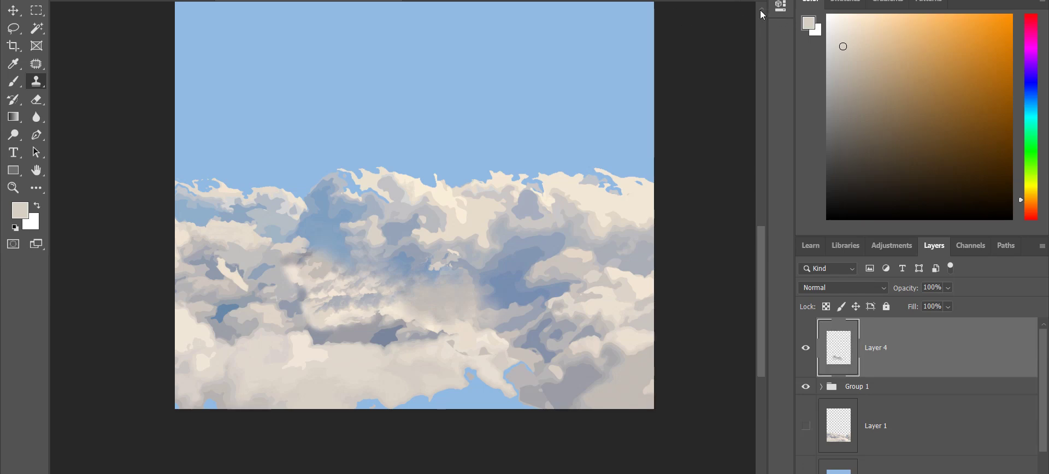
- Look through the layer properties, adjustments, libraries, channels and paths for controls to step back through edits
{"action": "left_click", "coordinate": [781, 8]}
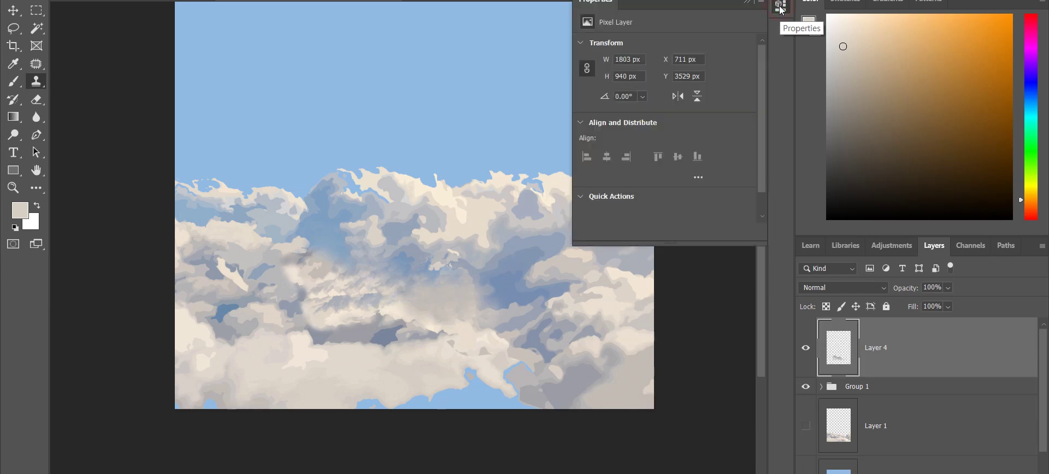
{"action": "left_click", "coordinate": [781, 8]}
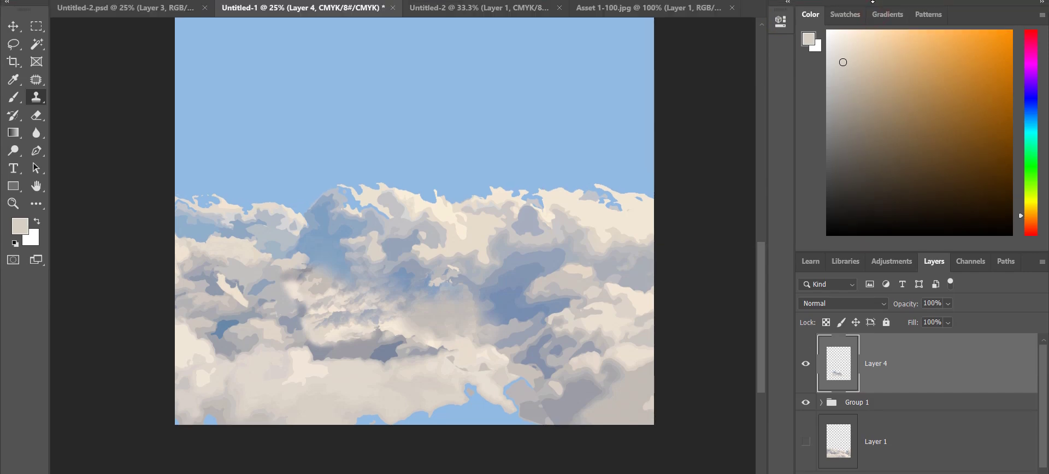
{"action": "left_click", "coordinate": [875, 263]}
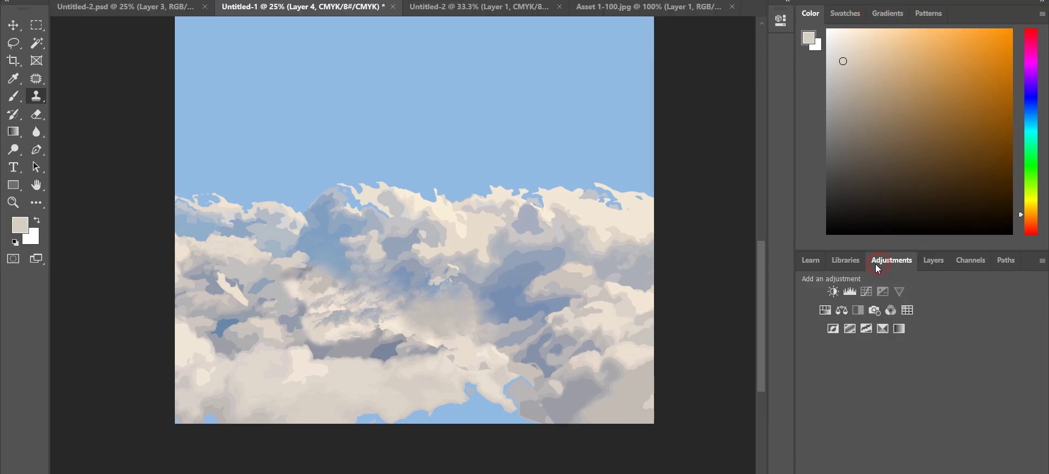
{"action": "left_click", "coordinate": [854, 263]}
{"action": "left_click", "coordinate": [815, 265]}
{"action": "left_click", "coordinate": [887, 262]}
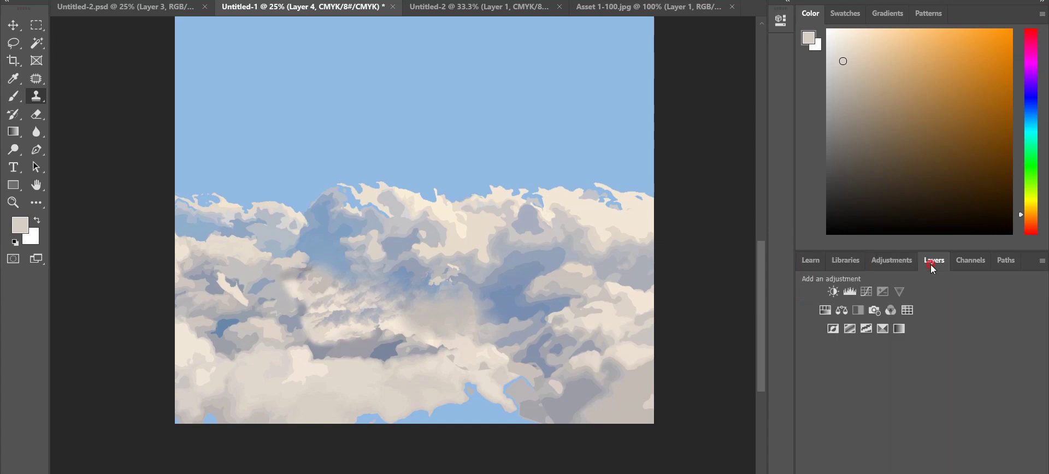
{"action": "left_click", "coordinate": [932, 262]}
{"action": "left_click", "coordinate": [970, 261]}
{"action": "left_click", "coordinate": [1001, 261]}
{"action": "left_click", "coordinate": [933, 261]}
{"action": "left_click", "coordinate": [891, 262]}
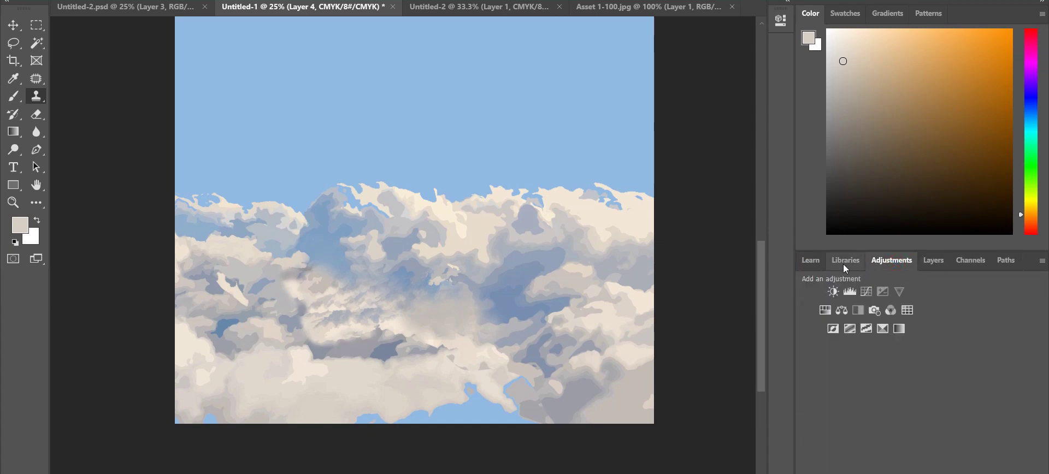
{"action": "left_click", "coordinate": [810, 262]}
{"action": "left_click", "coordinate": [898, 262]}
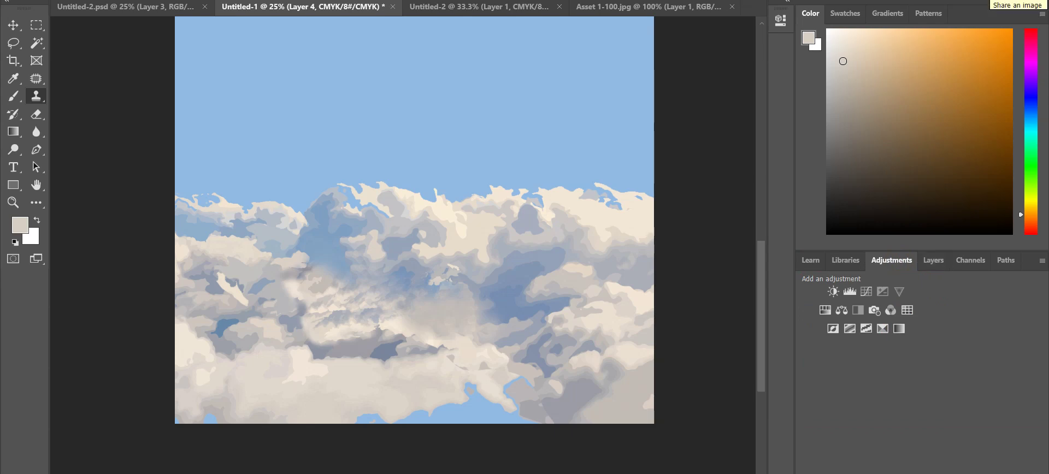
- Check the workspace choices and the file commands for history controls, leaving all settings as they are
{"action": "left_click", "coordinate": [1040, 1]}
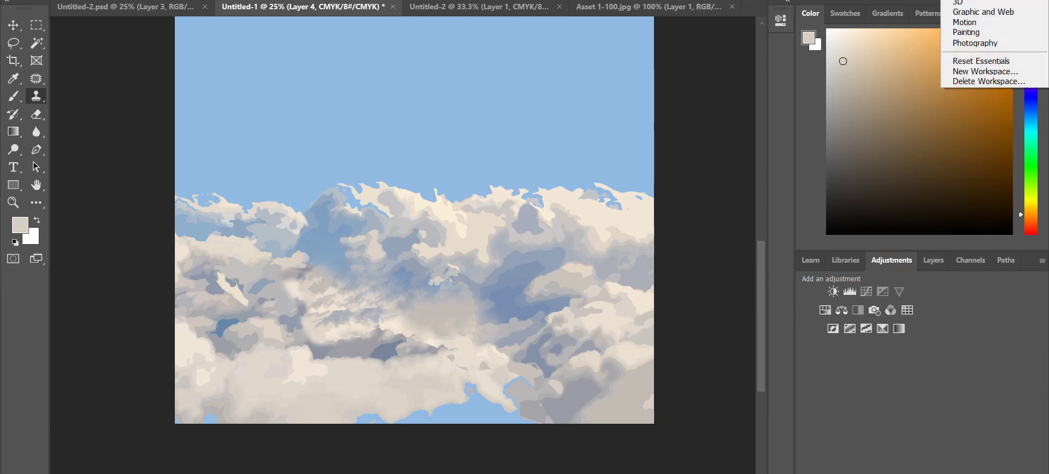
{"action": "key", "text": "Escape"}
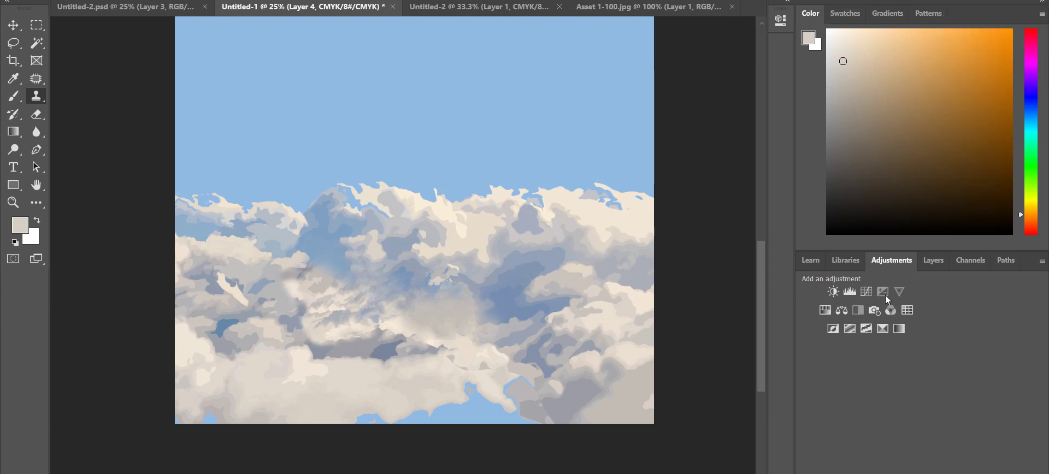
{"action": "left_click", "coordinate": [935, 260]}
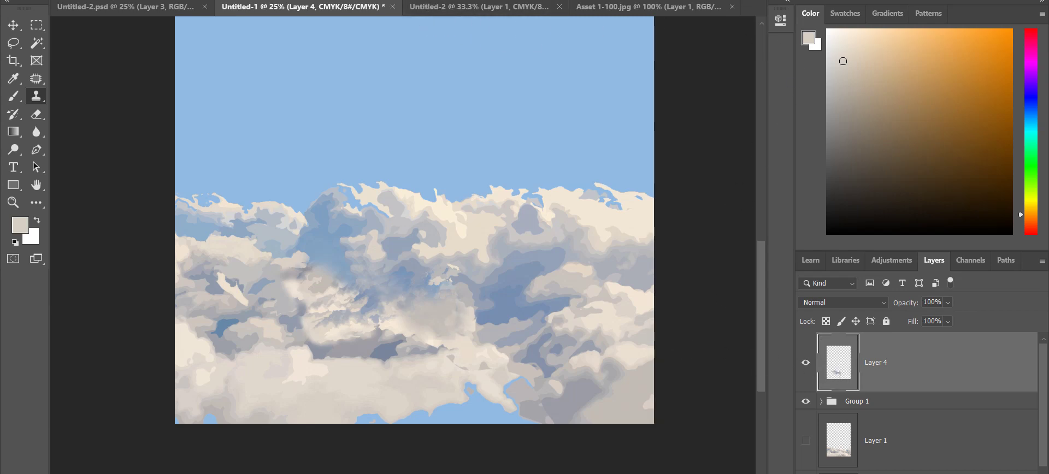
{"action": "key", "text": "alt+f"}
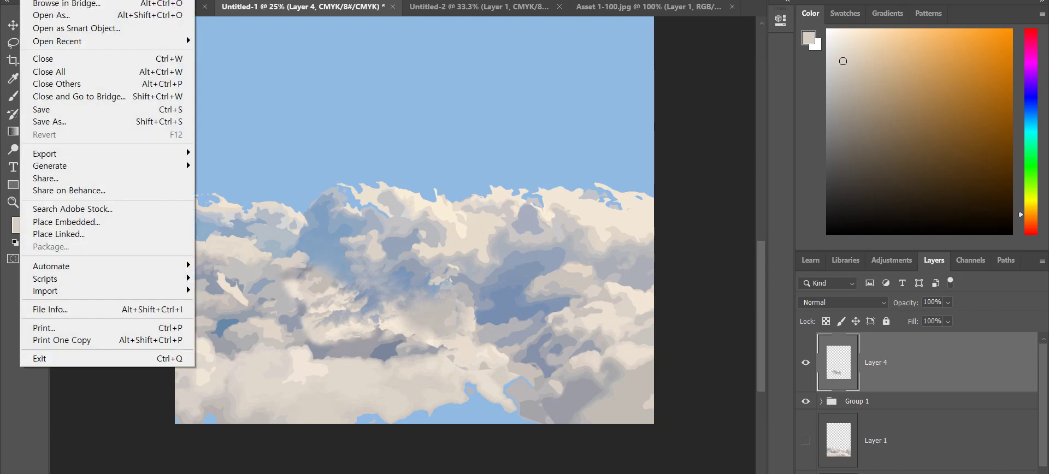
{"action": "key", "text": "Escape"}
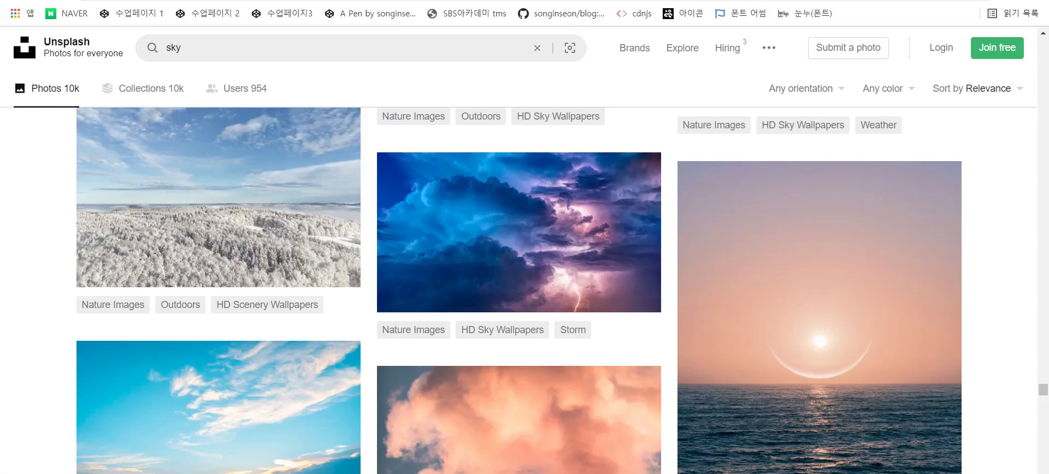
- In the web browser, open Naver in a new tab and search for "포토샵 되돌리기"
{"action": "key", "text": "ctrl+t"}
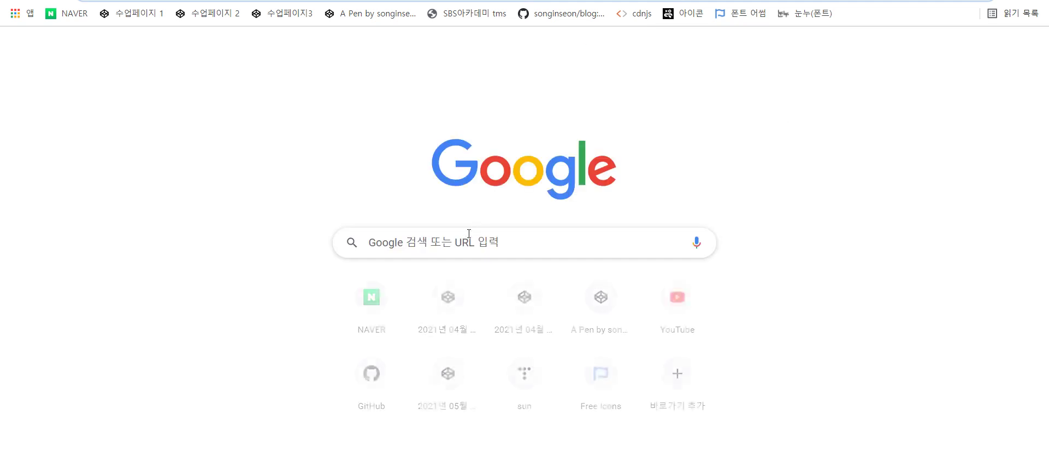
{"action": "left_click", "coordinate": [470, 245]}
{"action": "left_click", "coordinate": [857, 421]}
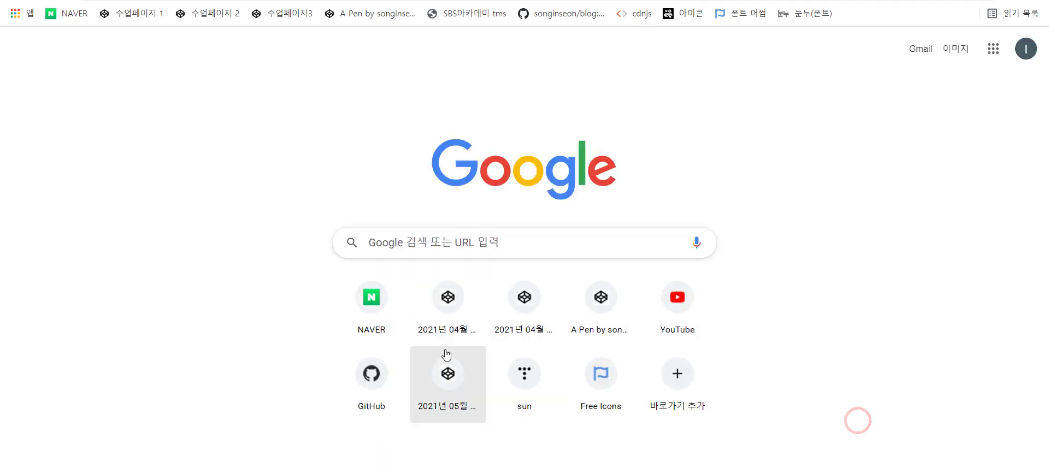
{"action": "left_click", "coordinate": [377, 300]}
{"action": "left_click", "coordinate": [402, 106]}
{"action": "type", "text": "vh"}
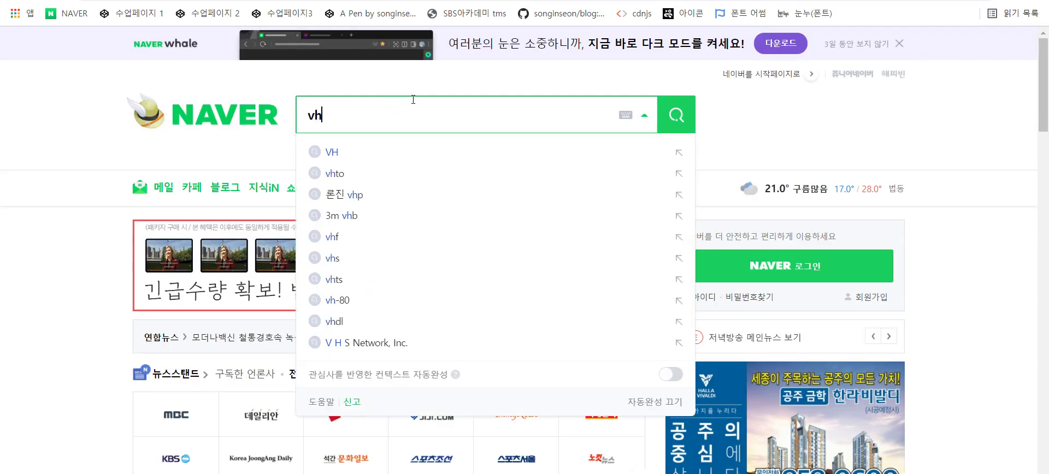
{"action": "type", "text": "x포토샵 되도"}
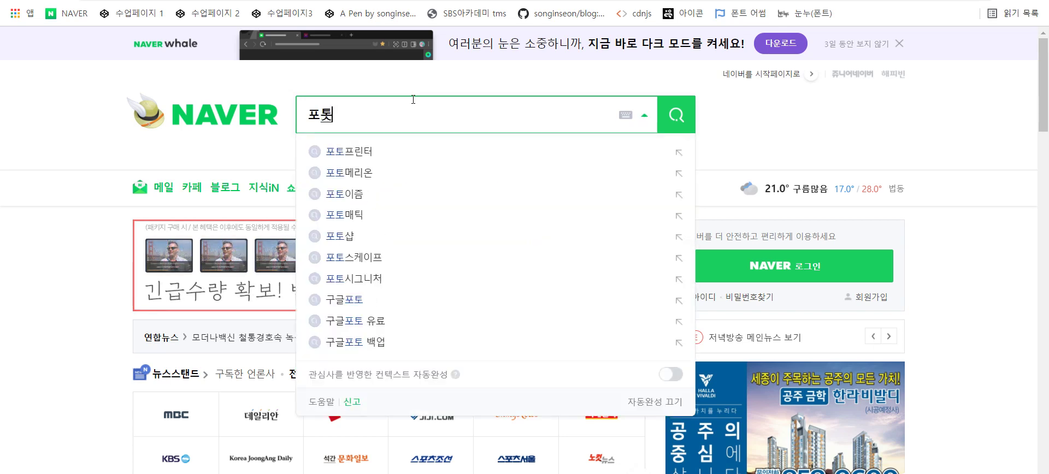
{"action": "type", "text": "ㄹ리기"}
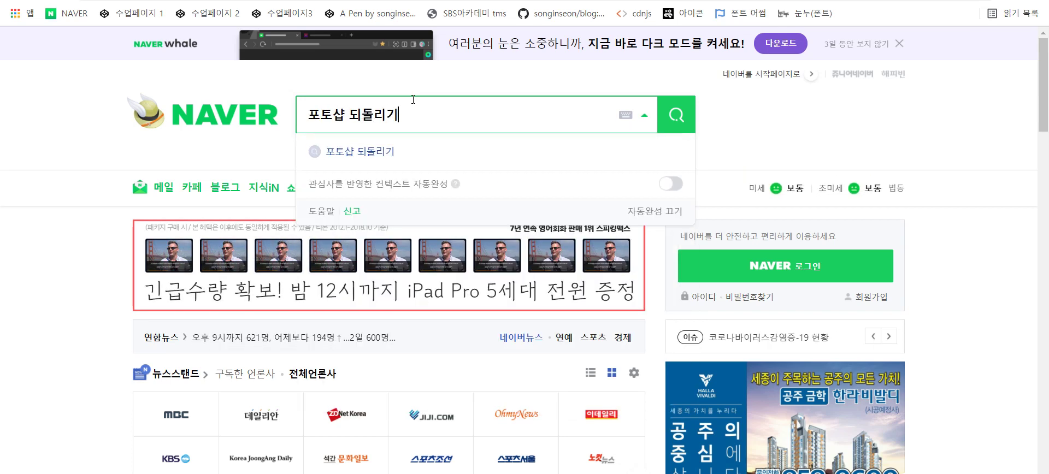
{"action": "key", "text": "Return"}
- Open a blog post on undoing in Photoshop and read its section on the Performance preferences
{"action": "left_click", "coordinate": [277, 192]}
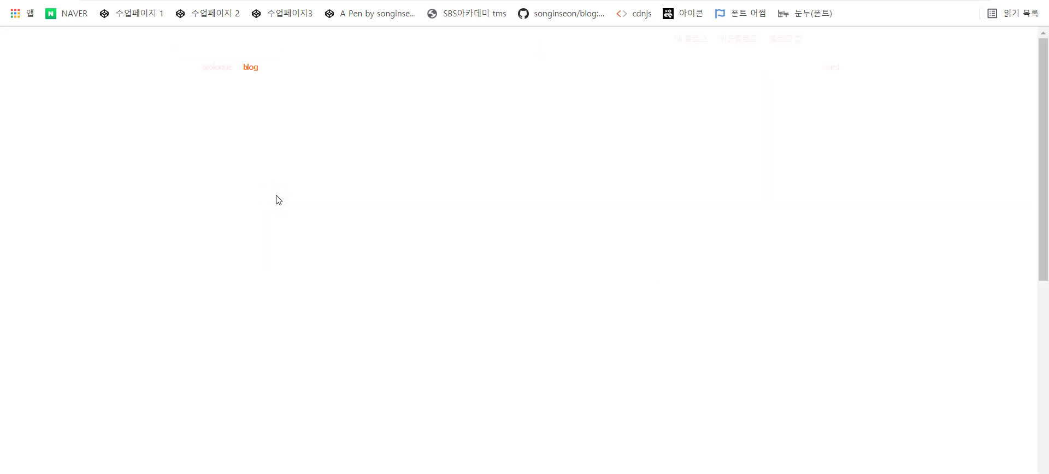
{"action": "scroll", "coordinate": [384, 229], "scroll_direction": "down", "scroll_amount": 20}
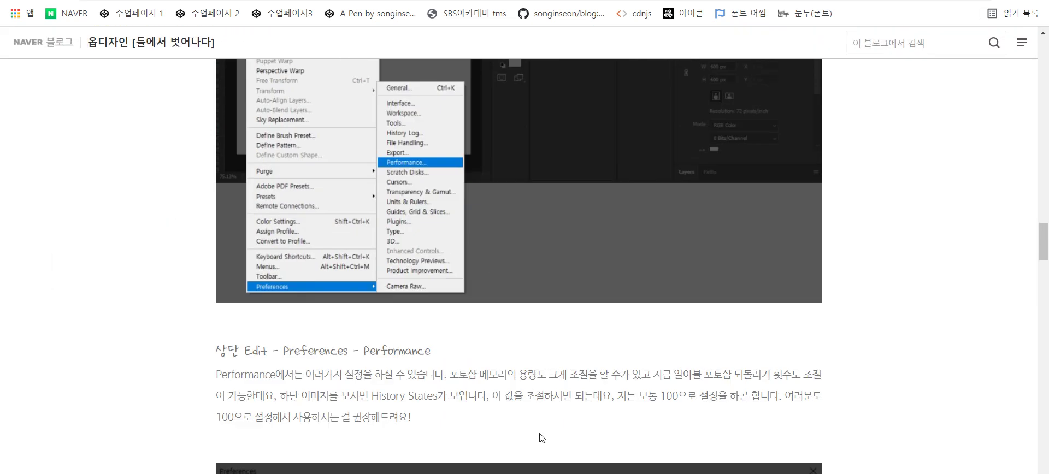
{"action": "scroll", "coordinate": [515, 417], "scroll_direction": "down", "scroll_amount": 1}
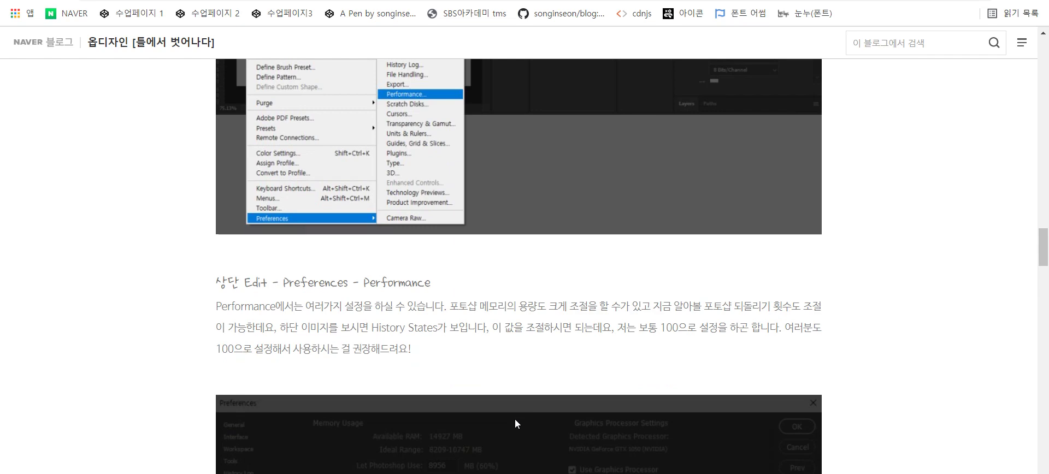
- Switch back to Photoshop and enable the History Log in the preferences
{"action": "mouse_move", "coordinate": [486, 473]}
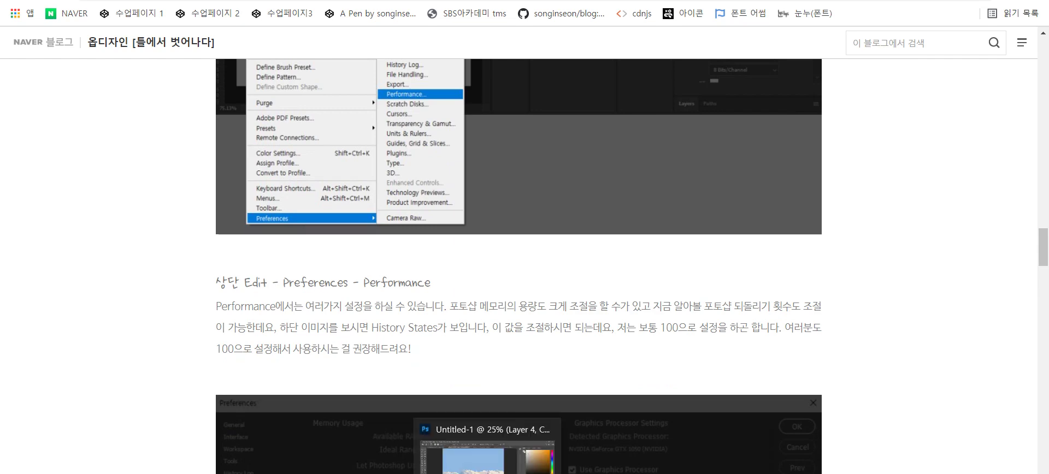
{"action": "left_click", "coordinate": [487, 453]}
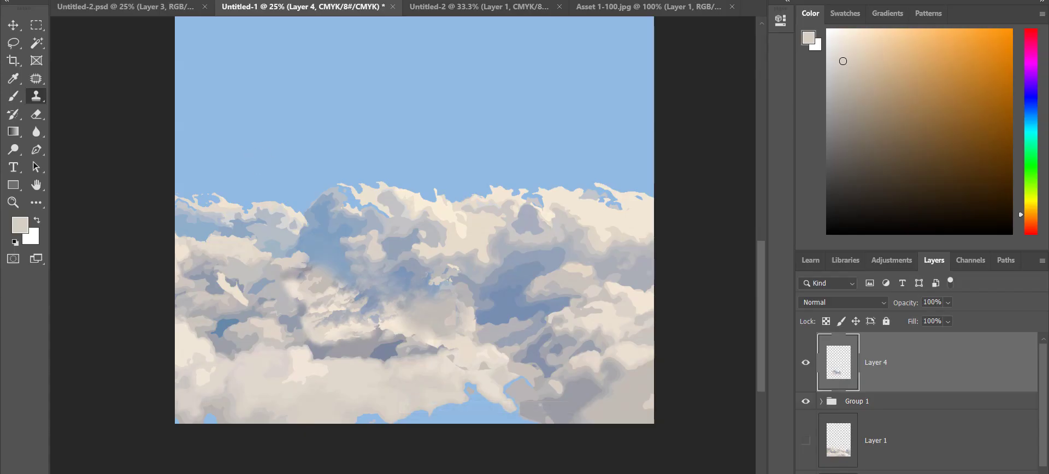
{"action": "left_click", "coordinate": [51, 1]}
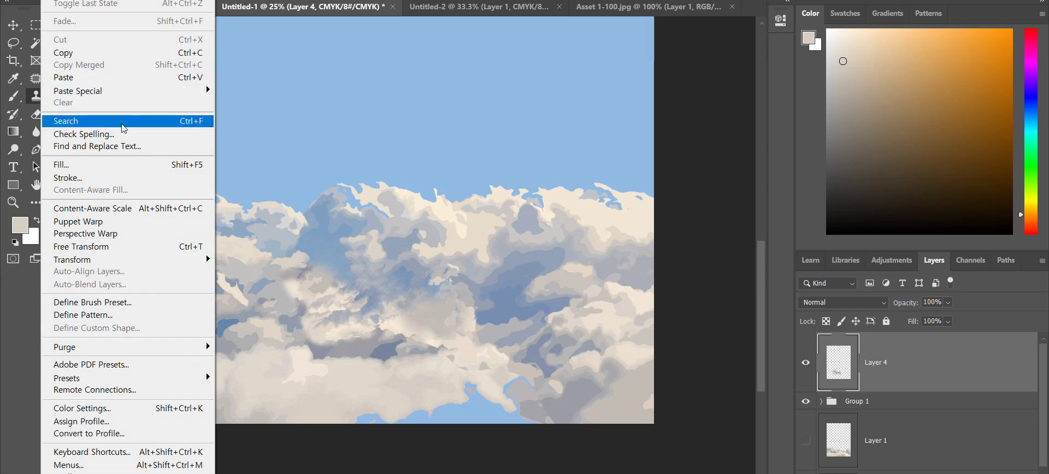
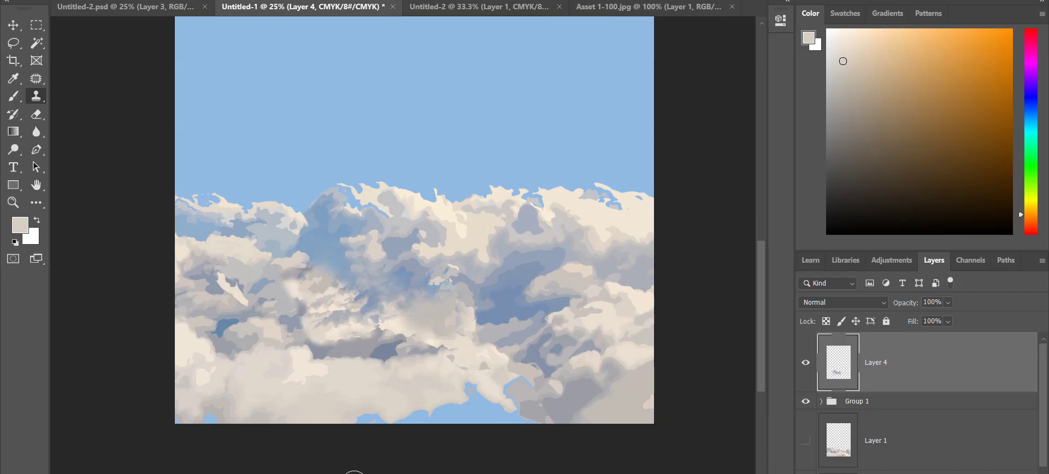
{"action": "key", "text": "alt+e"}
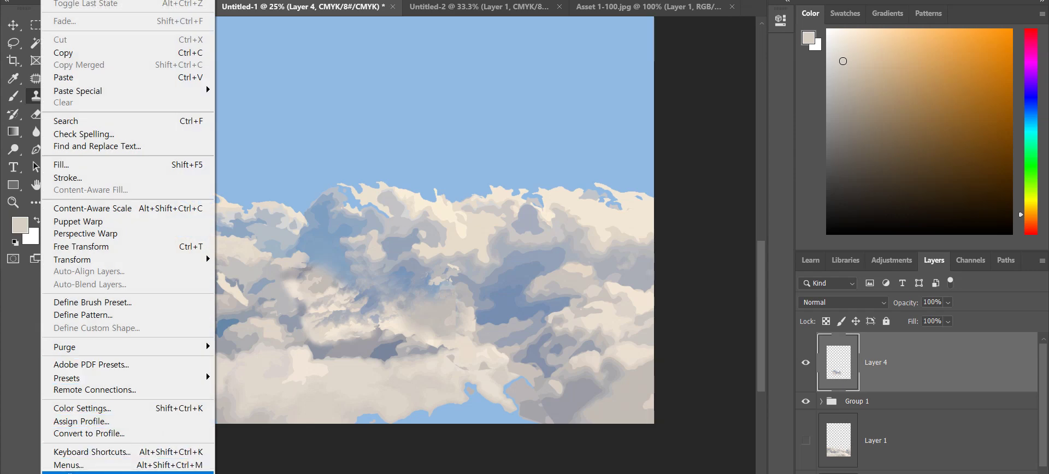
{"action": "mouse_move", "coordinate": [107, 473]}
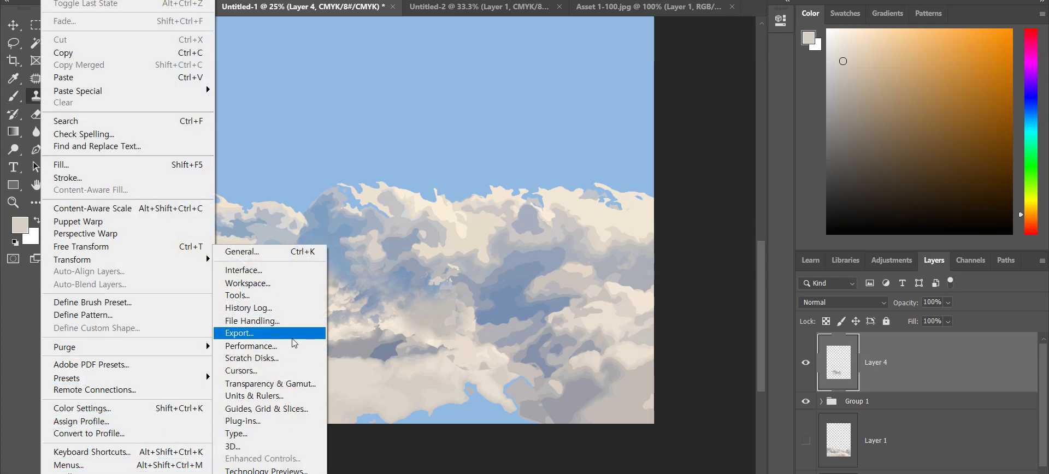
{"action": "left_click", "coordinate": [292, 307]}
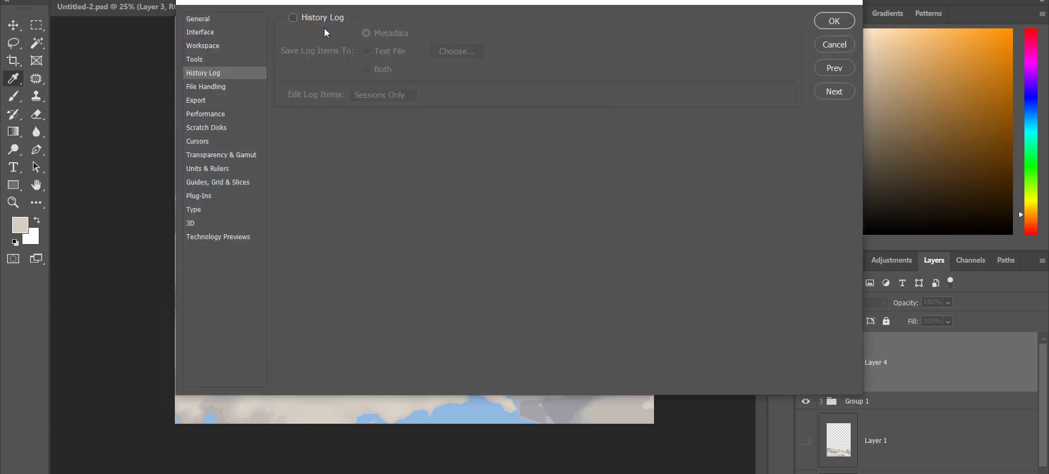
{"action": "left_click", "coordinate": [293, 17]}
{"action": "left_click", "coordinate": [834, 22]}
{"action": "key", "text": "s"}
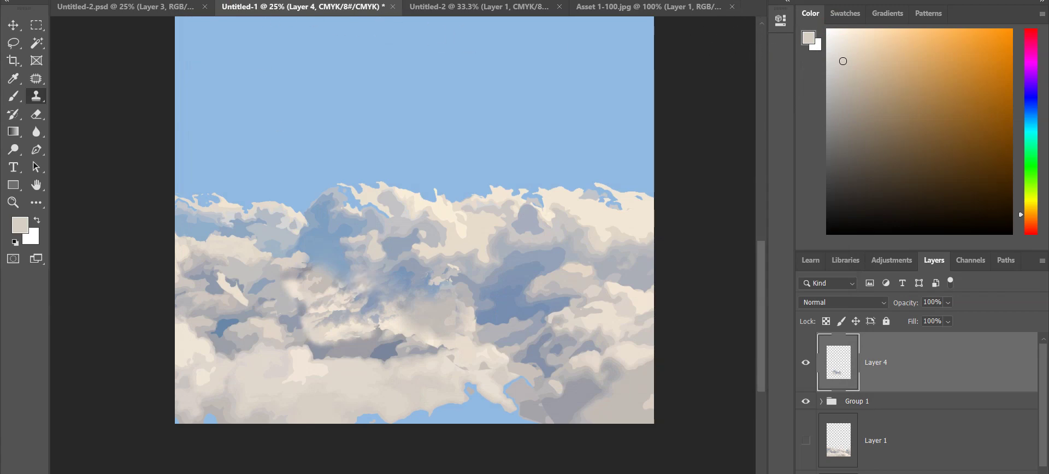
- Return to the blog post in the browser and read its instructions on History States and displaying the History panel
{"action": "key", "text": "alt+Tab"}
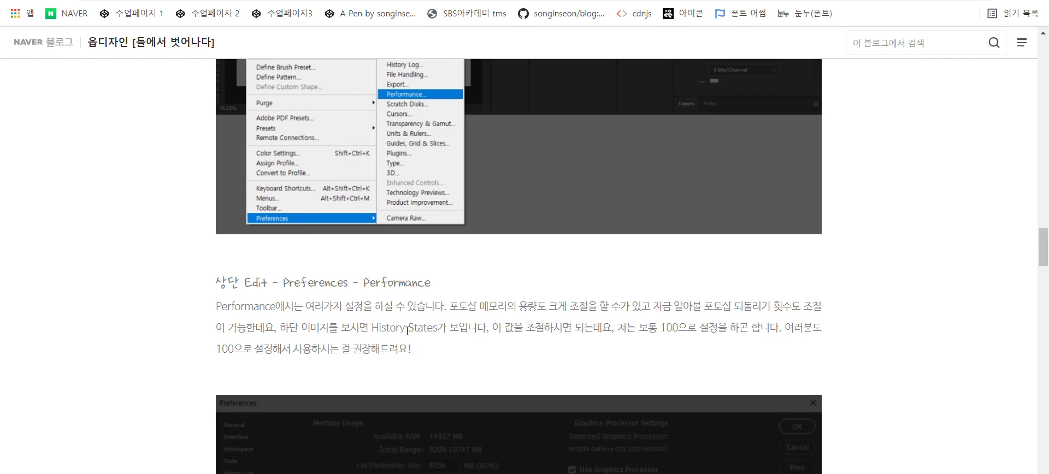
{"action": "scroll", "coordinate": [424, 356], "scroll_direction": "down", "scroll_amount": 9}
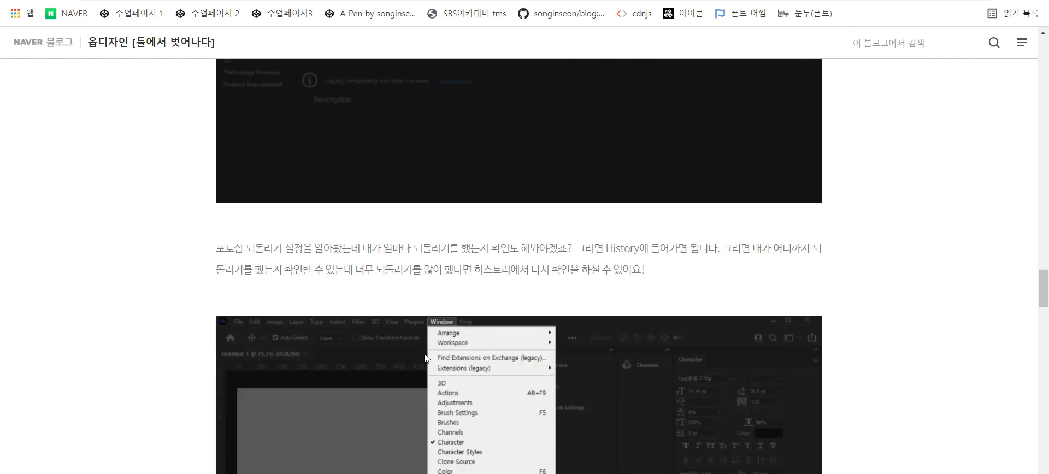
{"action": "scroll", "coordinate": [426, 356], "scroll_direction": "up", "scroll_amount": 5}
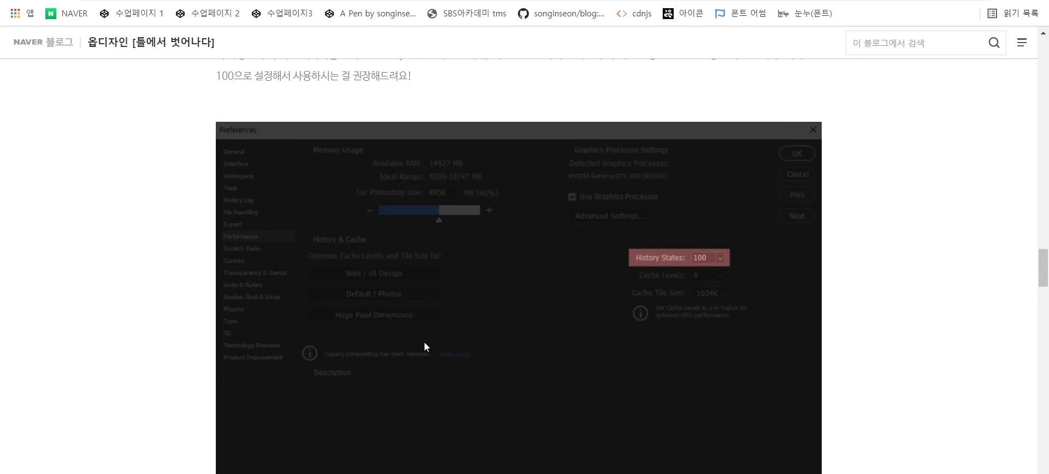
{"action": "scroll", "coordinate": [424, 342], "scroll_direction": "down", "scroll_amount": 5}
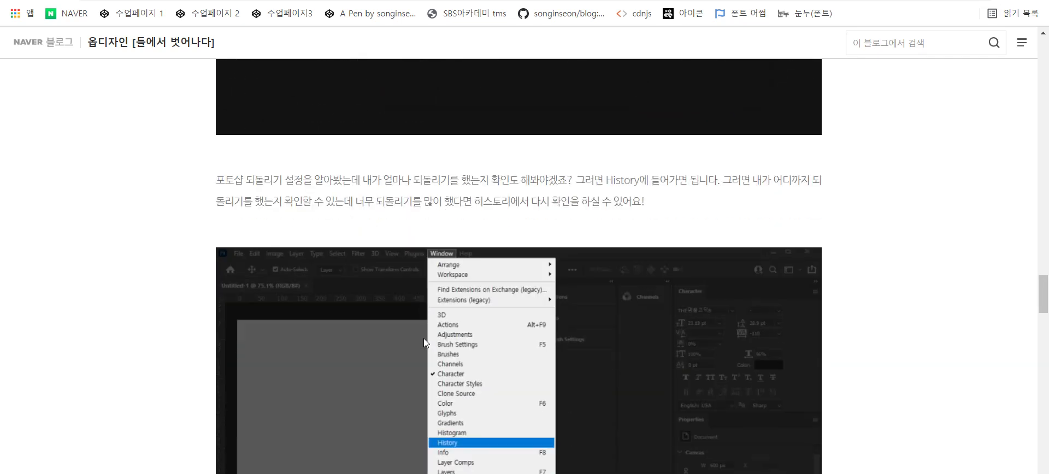
{"action": "scroll", "coordinate": [424, 334], "scroll_direction": "down", "scroll_amount": 11}
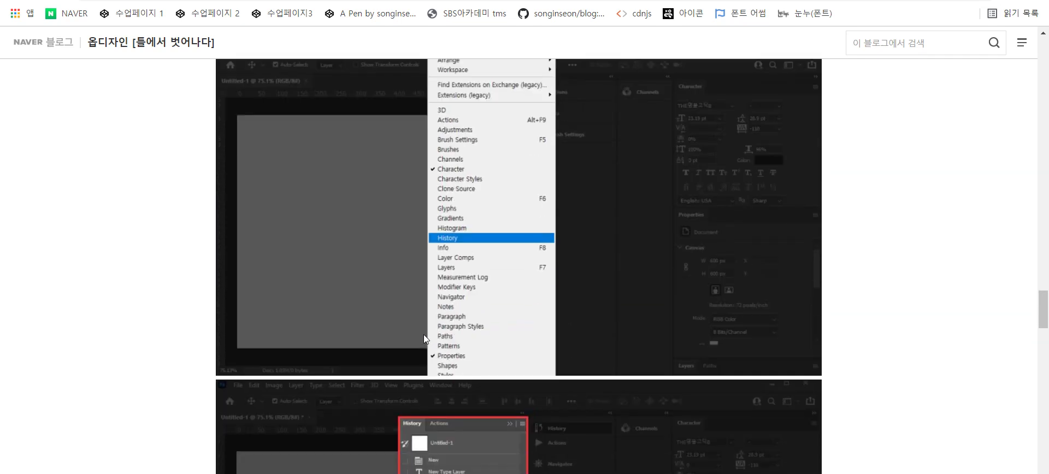
- Finish reading the blog's History section, switch back to Photoshop, display the History panel and look through its Clone Stamp states
{"action": "scroll", "coordinate": [424, 328], "scroll_direction": "up", "scroll_amount": 6}
{"action": "scroll", "coordinate": [424, 323], "scroll_direction": "up", "scroll_amount": 4}
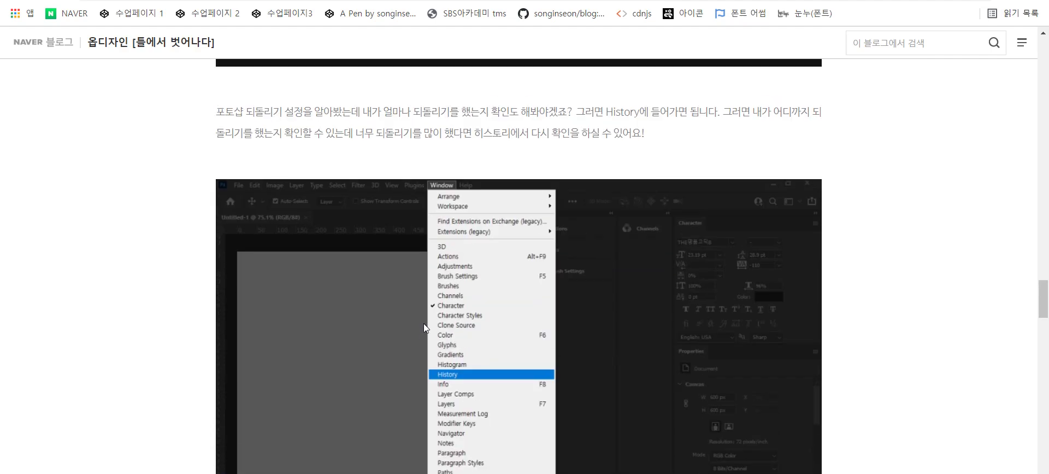
{"action": "scroll", "coordinate": [424, 324], "scroll_direction": "down", "scroll_amount": 7}
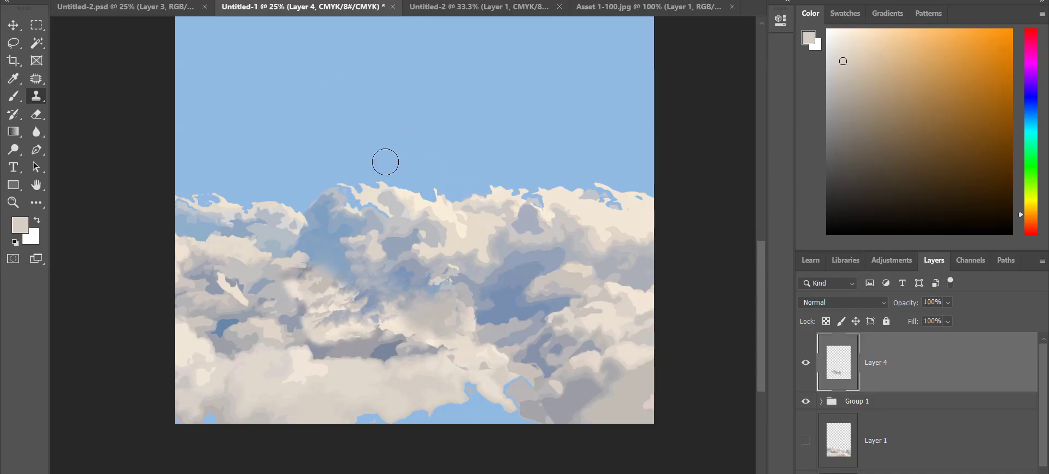
{"action": "left_click", "coordinate": [298, 0]}
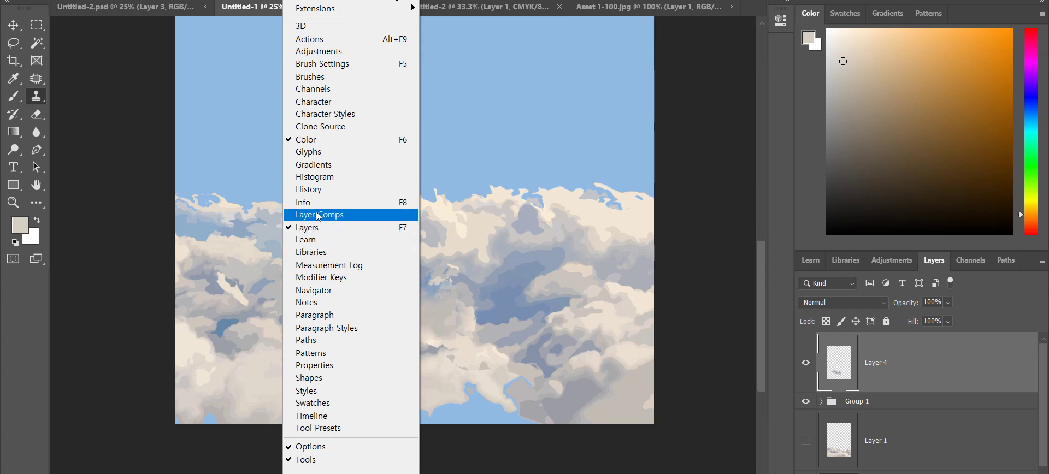
{"action": "left_click", "coordinate": [309, 189]}
{"action": "scroll", "coordinate": [686, 79], "scroll_direction": "up", "scroll_amount": 1}
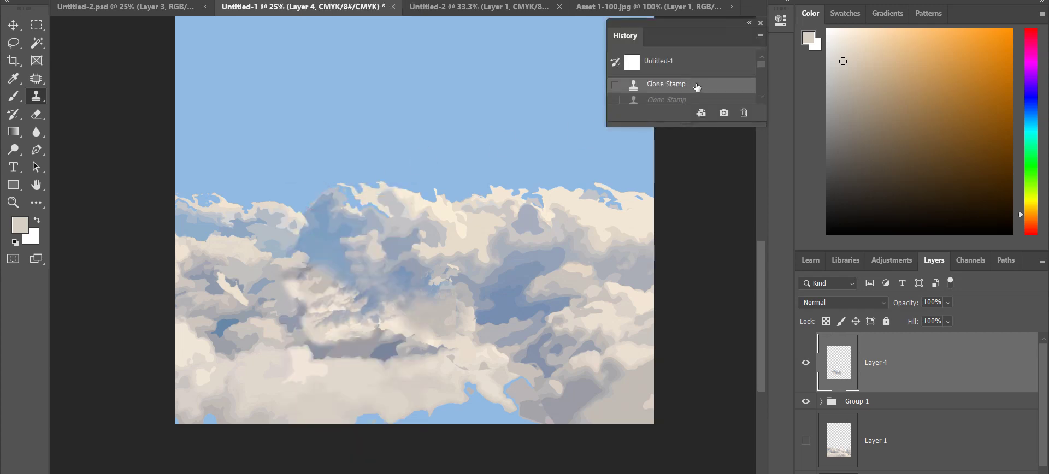
{"action": "scroll", "coordinate": [669, 76], "scroll_direction": "down", "scroll_amount": 5}
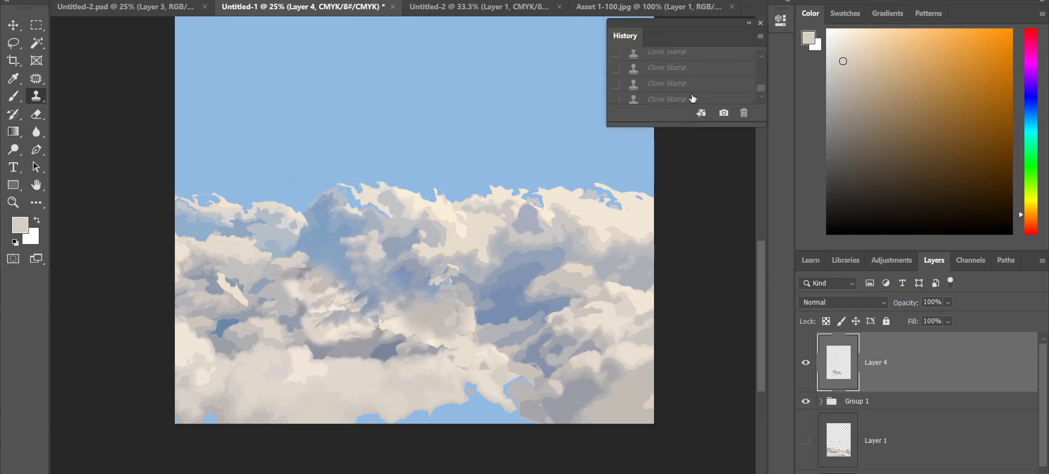
{"action": "scroll", "coordinate": [692, 96], "scroll_direction": "up", "scroll_amount": 5}
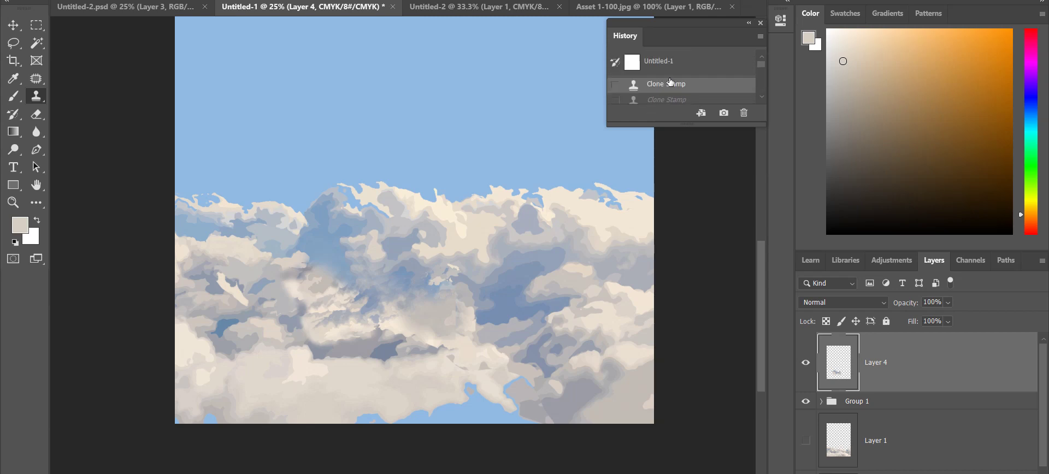
- Delete the cloned cloud layer, Layer 4, from above Group 1 in the Untitled-1 poster
{"action": "left_click", "coordinate": [669, 68]}
{"action": "left_click", "coordinate": [669, 84]}
{"action": "key", "text": "Delete"}
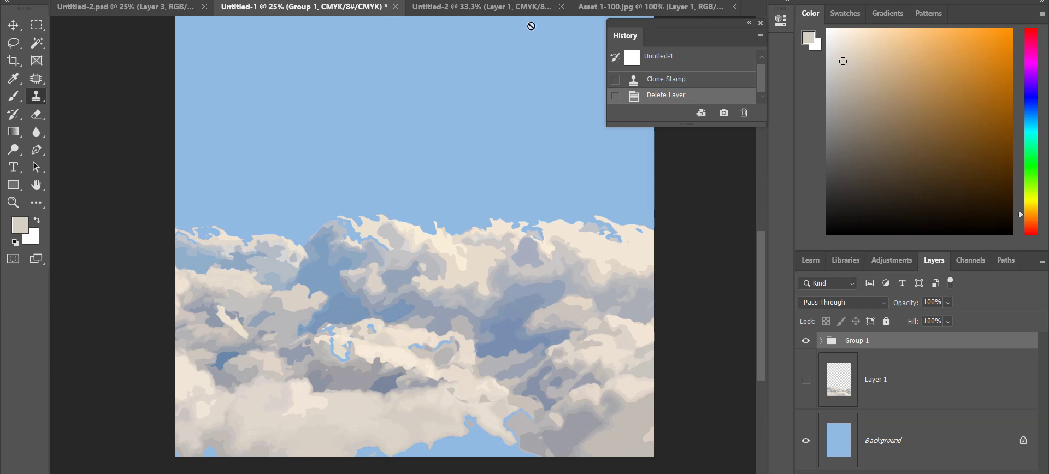
- Dock the History panel with the collapsed panels beside the canvas and bring the Asset 1-100.jpg document to the front
{"action": "left_click", "coordinate": [634, 7]}
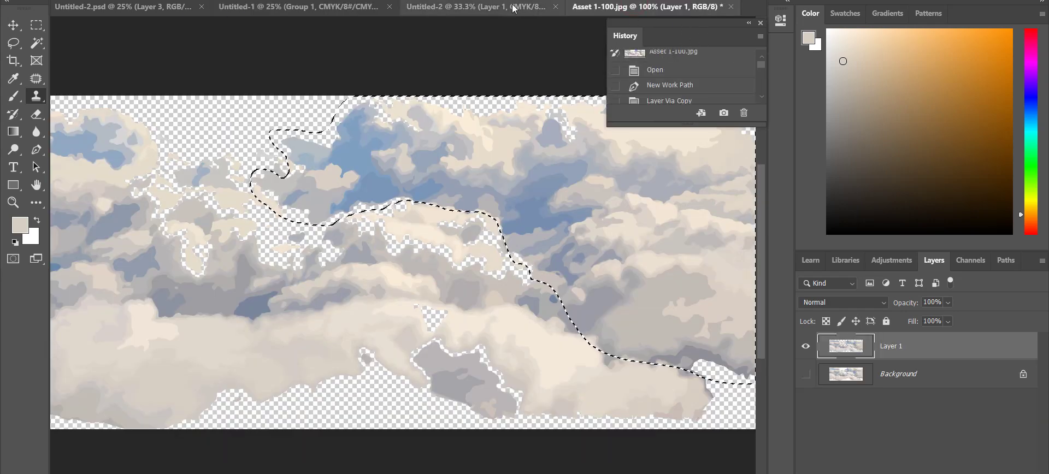
{"action": "left_click", "coordinate": [340, 7]}
{"action": "left_click_drag", "start_coordinate": [630, 39], "coordinate": [778, 45]}
{"action": "left_click", "coordinate": [634, 6]}
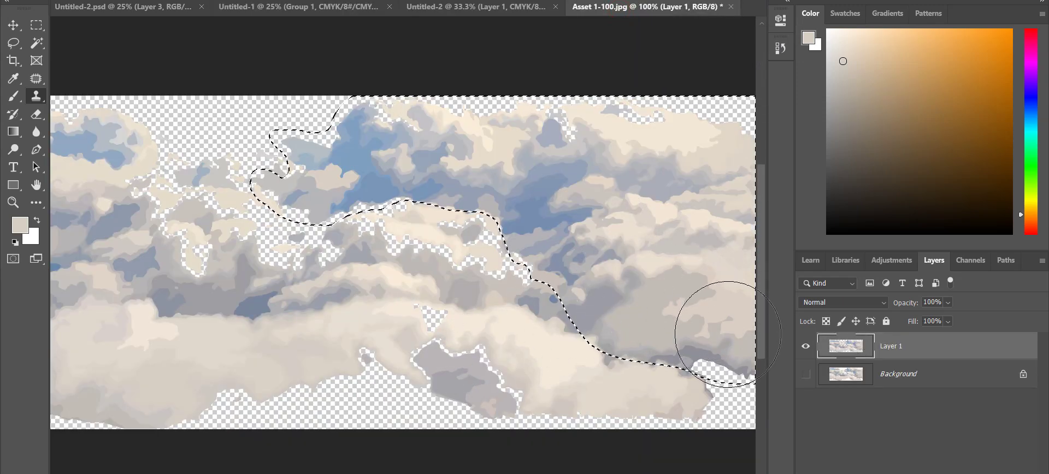
- Try placing the selected part of the clouds in the Untitled-1 poster, moved over the middle of the cloud bank and scaled down
{"action": "key", "text": "v"}
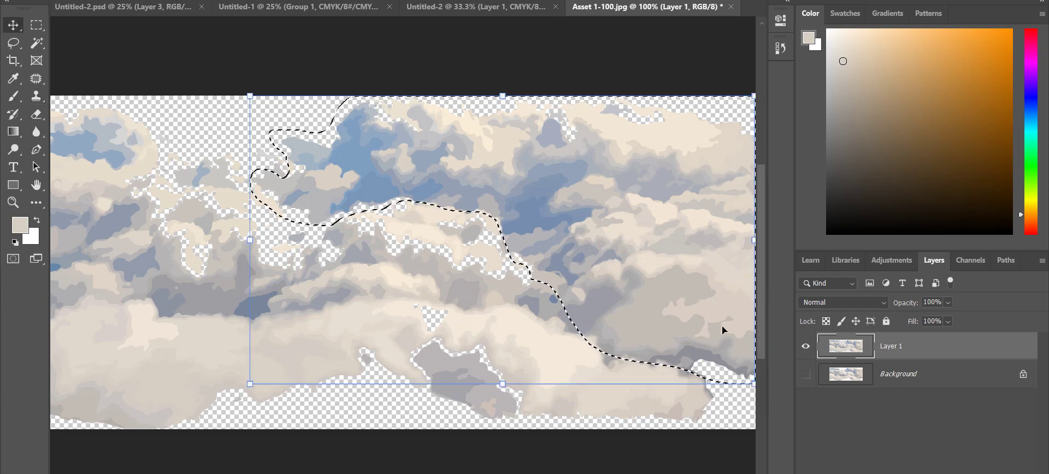
{"action": "left_click_drag", "start_coordinate": [722, 325], "coordinate": [439, 201]}
{"action": "left_click_drag", "start_coordinate": [449, 261], "coordinate": [363, 393]}
{"action": "left_click_drag", "start_coordinate": [383, 353], "coordinate": [153, 473]}
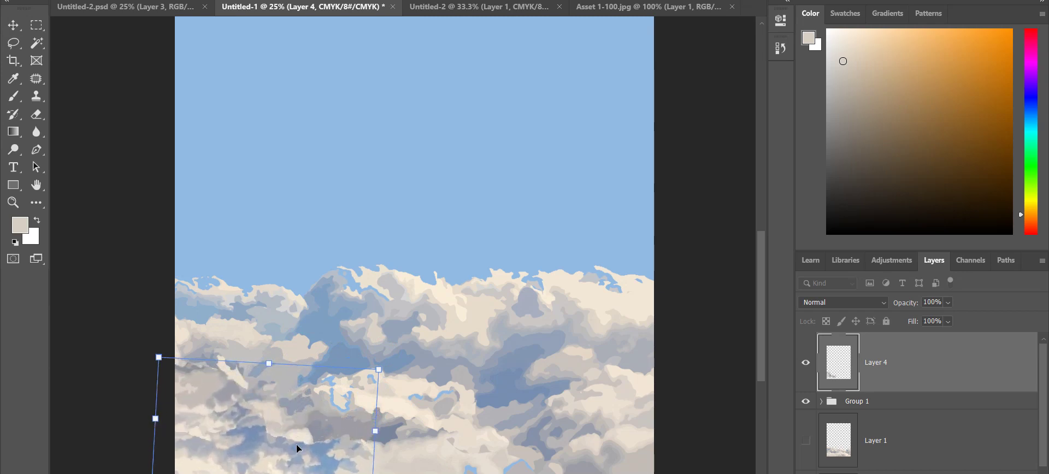
{"action": "left_click_drag", "start_coordinate": [299, 449], "coordinate": [398, 367]}
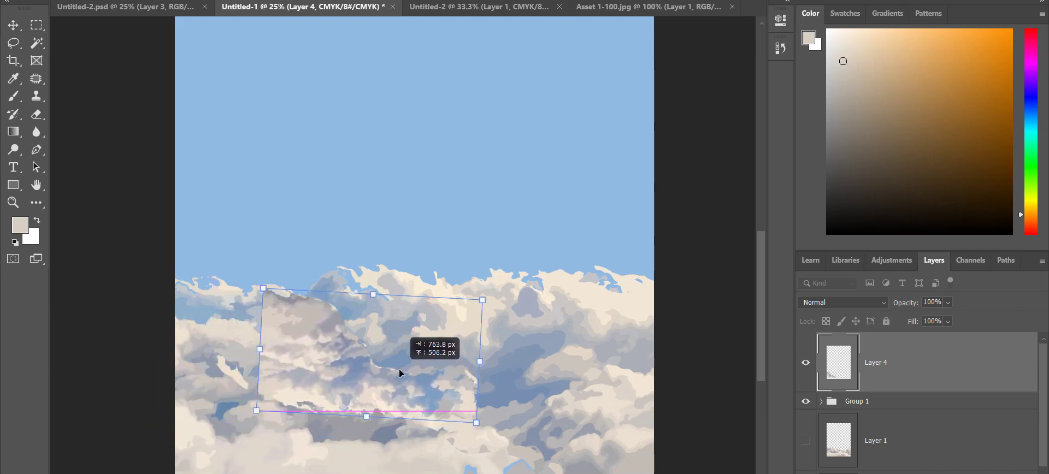
{"action": "left_click_drag", "start_coordinate": [259, 408], "coordinate": [285, 396]}
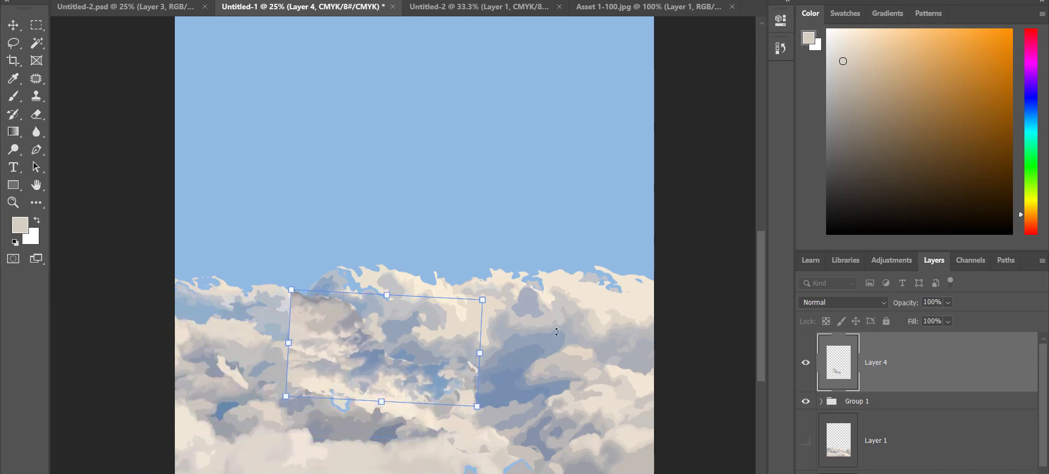
- Delete the newly placed cloud layer above Group 1 and clear the layer selection
{"action": "left_click", "coordinate": [880, 348]}
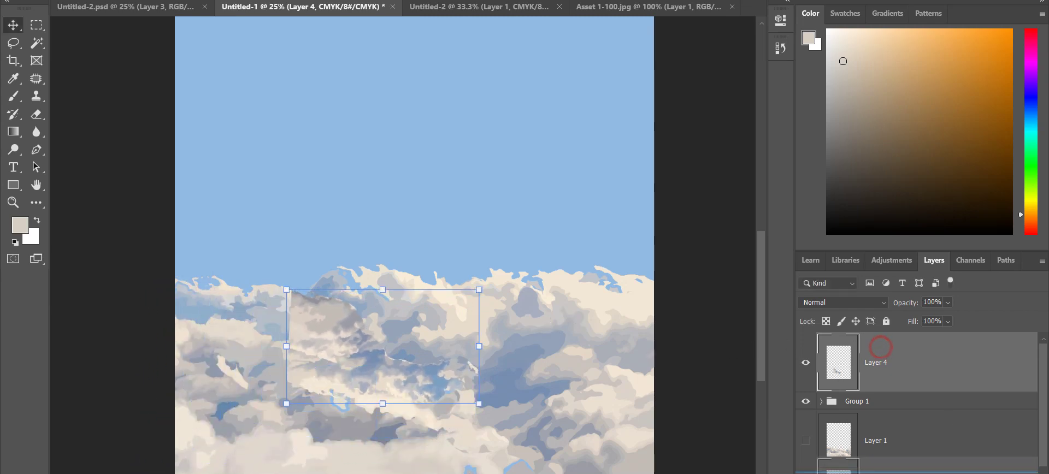
{"action": "scroll", "coordinate": [880, 348], "scroll_direction": "down", "scroll_amount": 1}
{"action": "left_click_drag", "start_coordinate": [886, 343], "coordinate": [887, 473]}
{"action": "key", "text": "Delete"}
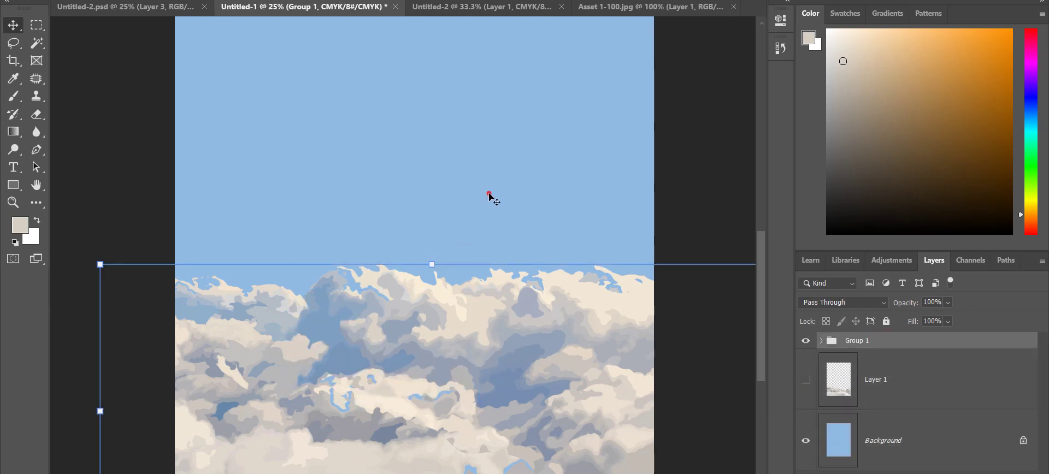
{"action": "left_click", "coordinate": [489, 194]}
{"action": "scroll", "coordinate": [569, 293], "scroll_direction": "down", "scroll_amount": 2}
{"action": "scroll", "coordinate": [553, 273], "scroll_direction": "up", "scroll_amount": 4}
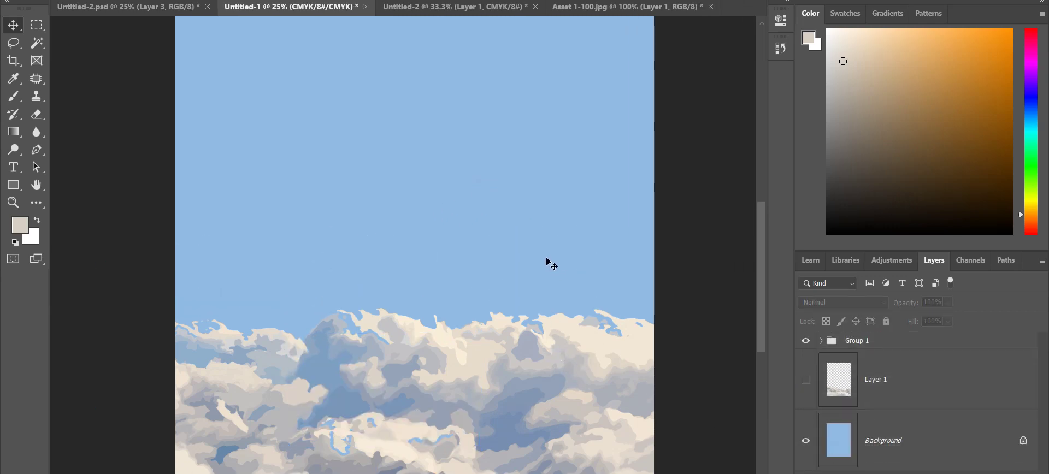
{"action": "scroll", "coordinate": [551, 262], "scroll_direction": "down", "scroll_amount": 4}
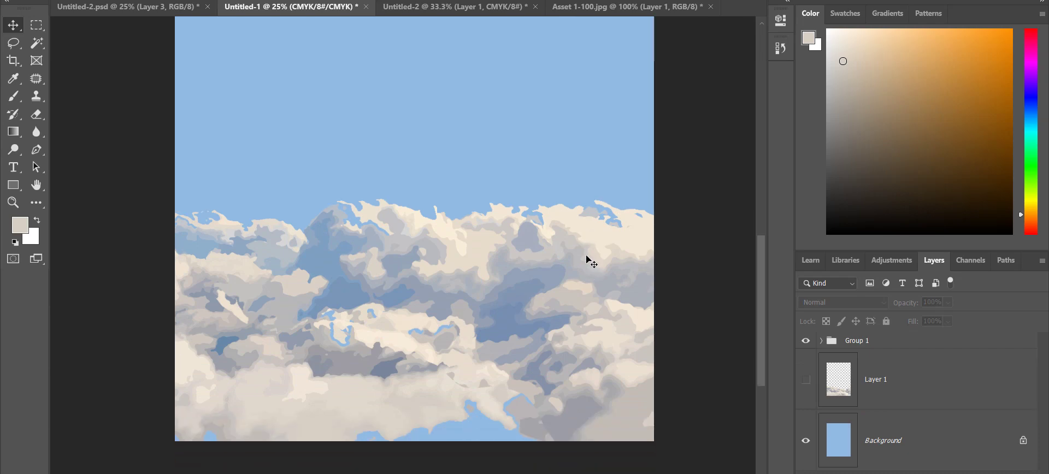
{"action": "scroll", "coordinate": [591, 262], "scroll_direction": "down", "scroll_amount": 1}
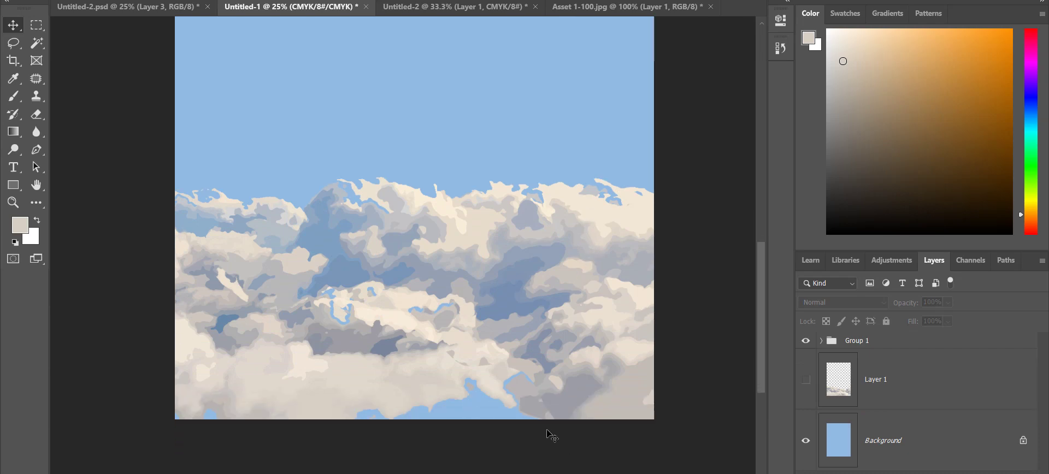
- Return to Asset 1-100.jpg and compare the cut-out clouds with and without the Background layer visible, leaving it hidden
{"action": "left_click", "coordinate": [633, 9]}
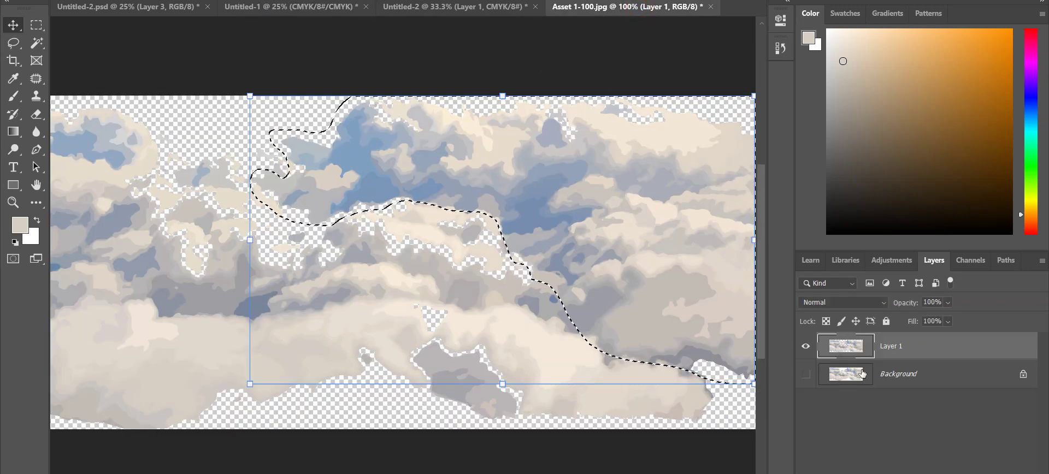
{"action": "left_click", "coordinate": [808, 374]}
{"action": "left_click", "coordinate": [806, 375]}
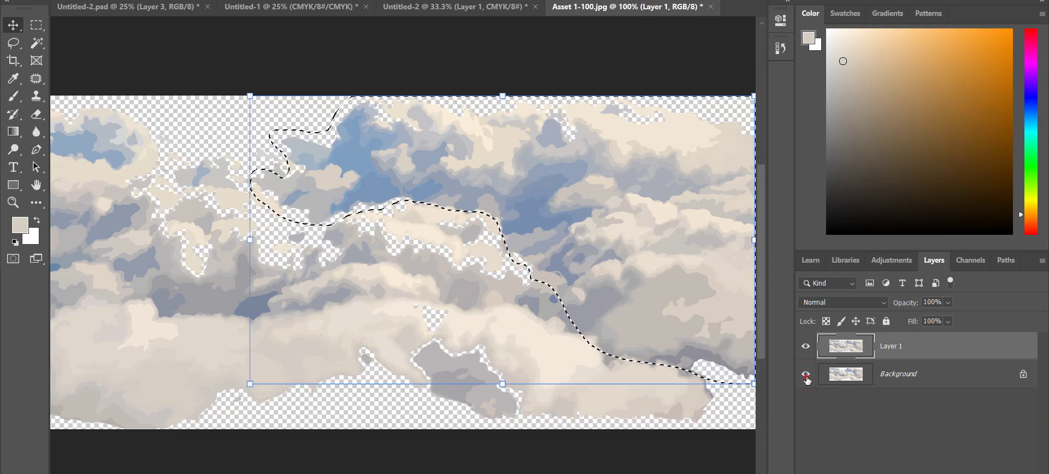
{"action": "left_click", "coordinate": [806, 376]}
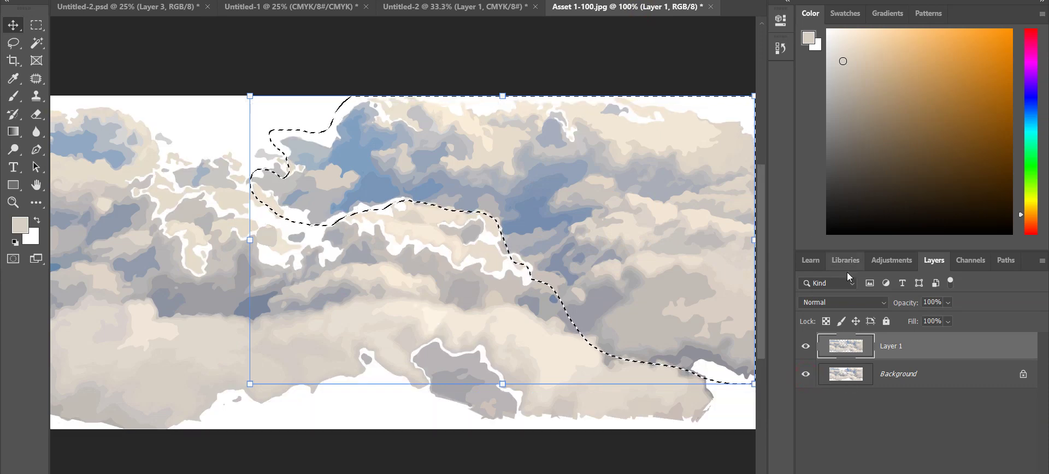
{"action": "left_click", "coordinate": [805, 376]}
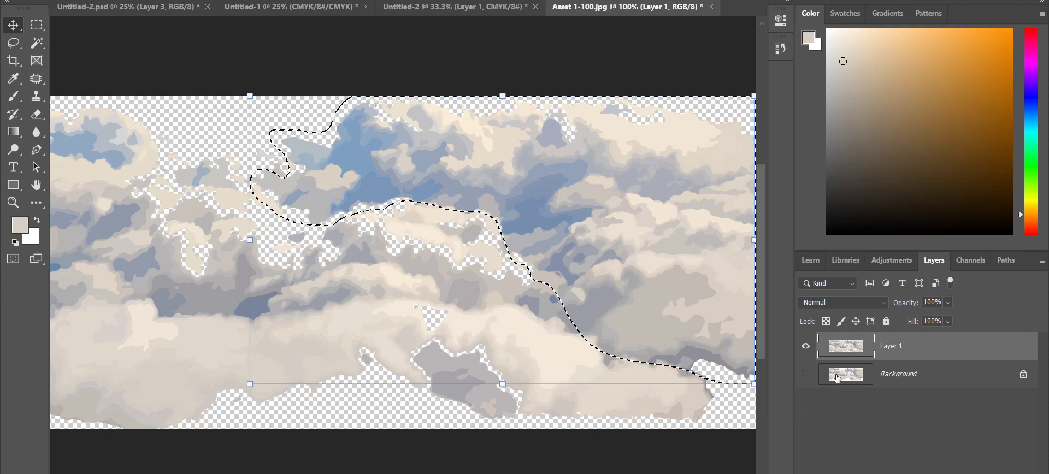
{"action": "left_click", "coordinate": [897, 424]}
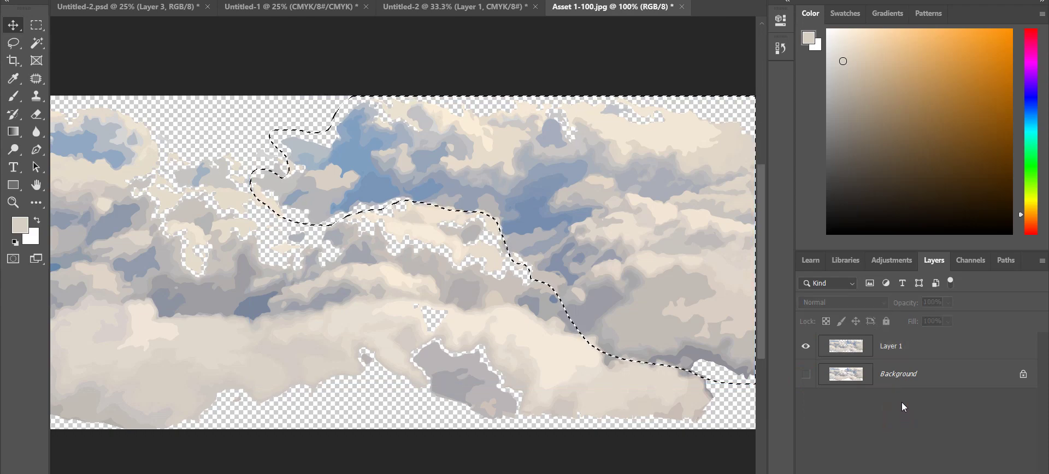
- Add an empty layer to Asset 1-100.jpg and place it between Layer 1 and Background
{"action": "key", "text": "ctrl+n"}
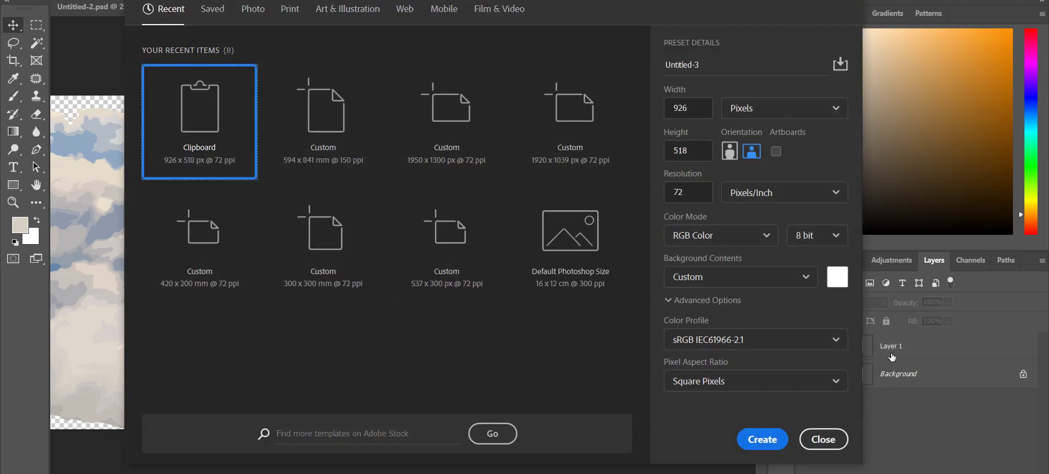
{"action": "key", "text": "Escape"}
{"action": "key", "text": "ctrl+shift+n"}
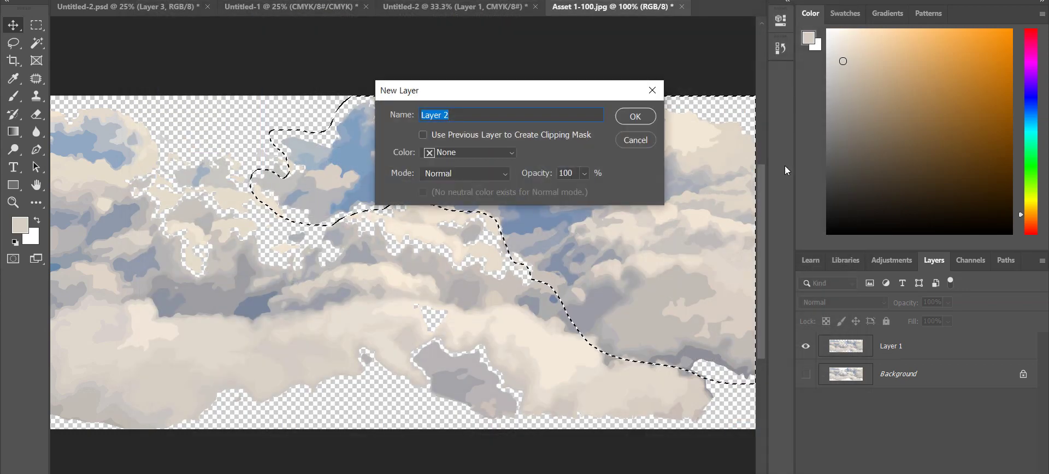
{"action": "left_click", "coordinate": [655, 115]}
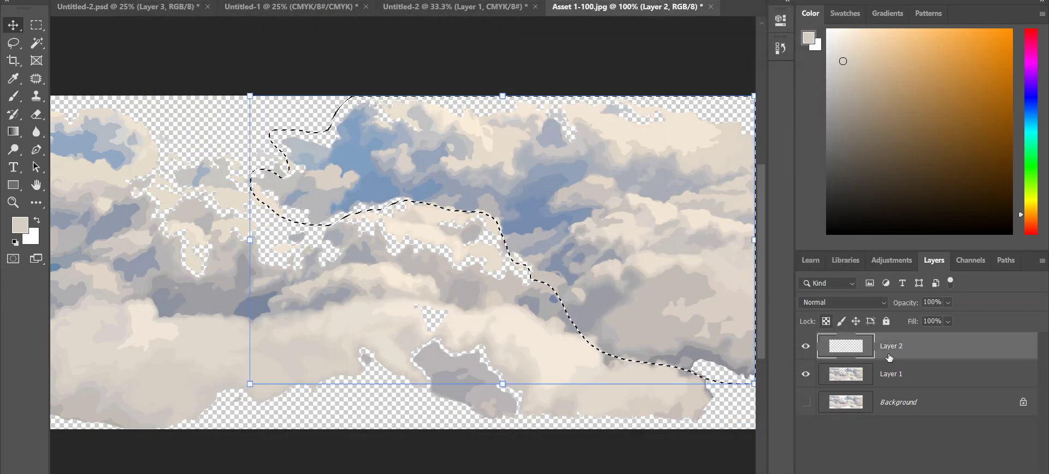
{"action": "left_click_drag", "start_coordinate": [897, 353], "coordinate": [898, 387]}
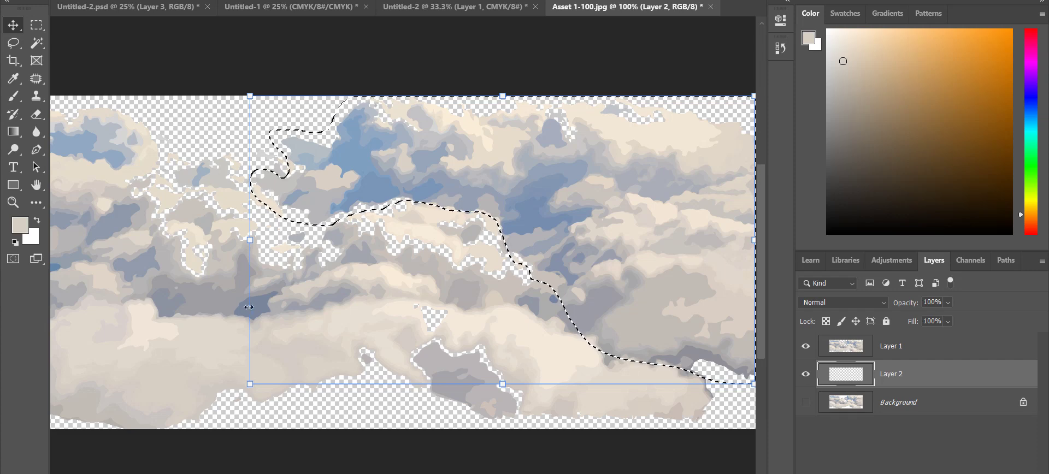
- Swap the foreground and background colors to make white the foreground color
{"action": "left_click", "coordinate": [31, 238]}
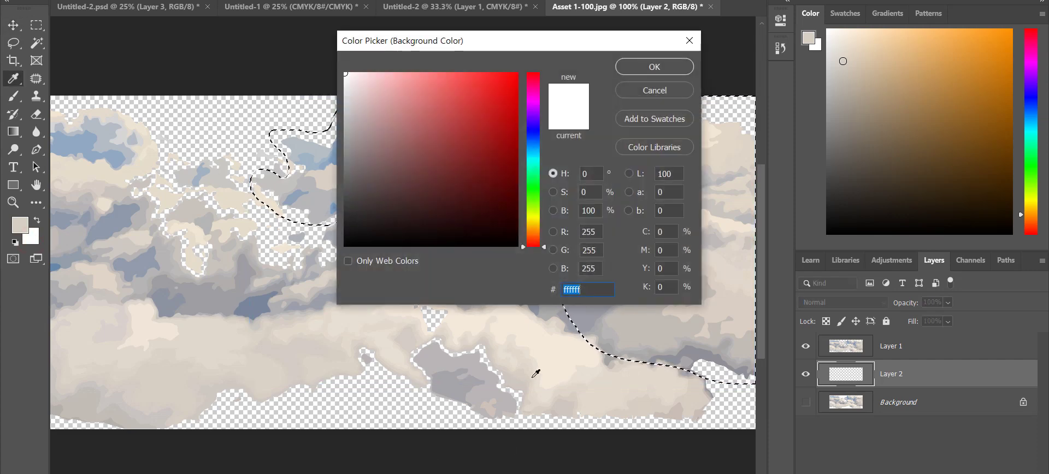
{"action": "left_click", "coordinate": [654, 90]}
{"action": "key", "text": "v"}
{"action": "key", "text": "x"}
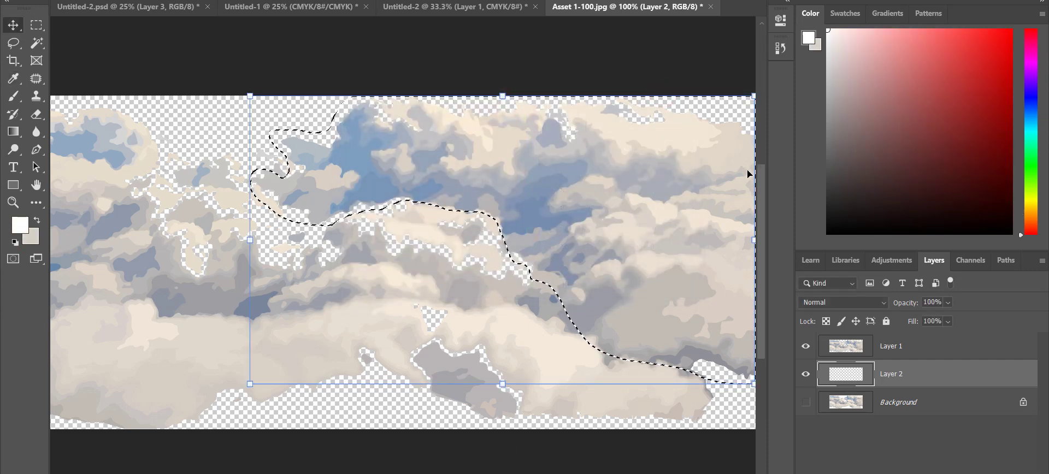
- Try filling the selected area on the empty layer with the foreground and background colors, and undo both fills
{"action": "key", "text": "alt+BackSpace"}
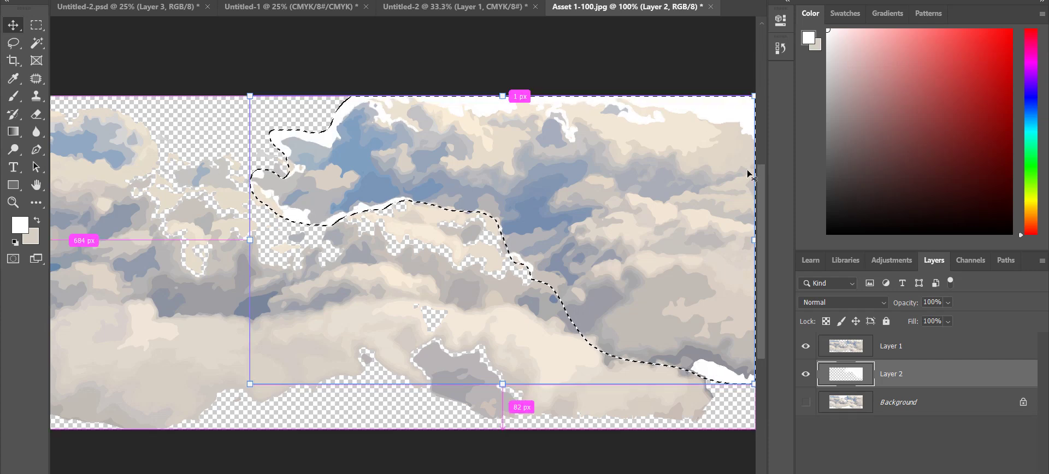
{"action": "key", "text": "ctrl+BackSpace"}
{"action": "key", "text": "ctrl+z"}
{"action": "key", "text": "ctrl+z"}
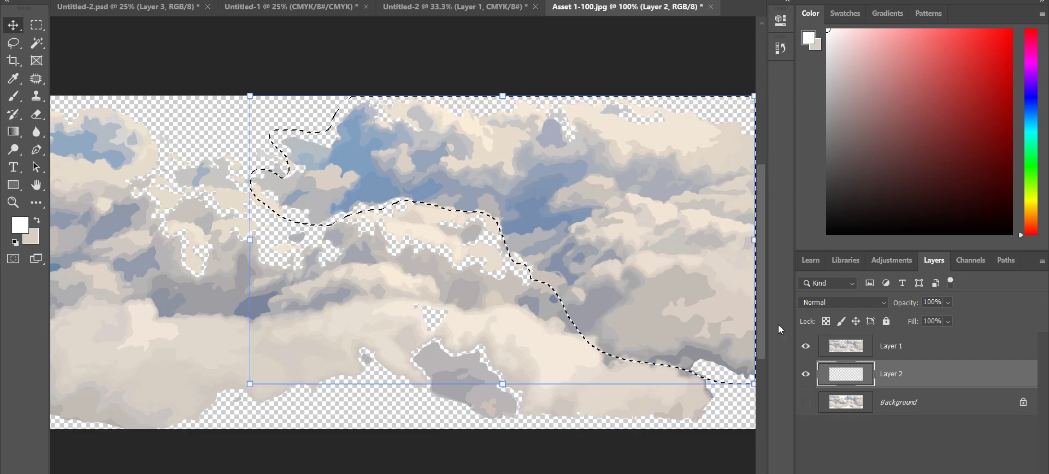
- Remove the pixel selection around the clouds and select the empty layer beneath Layer 1
{"action": "left_click", "coordinate": [856, 465]}
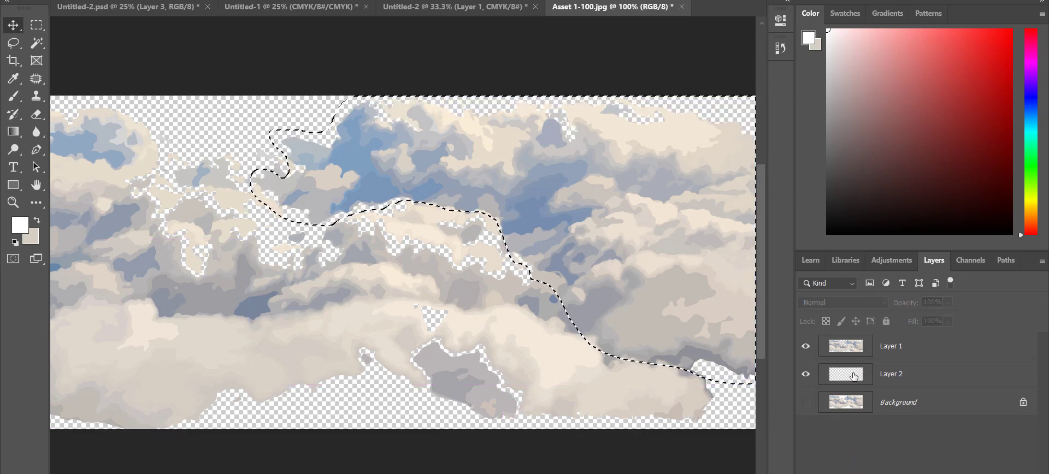
{"action": "left_click", "coordinate": [852, 374]}
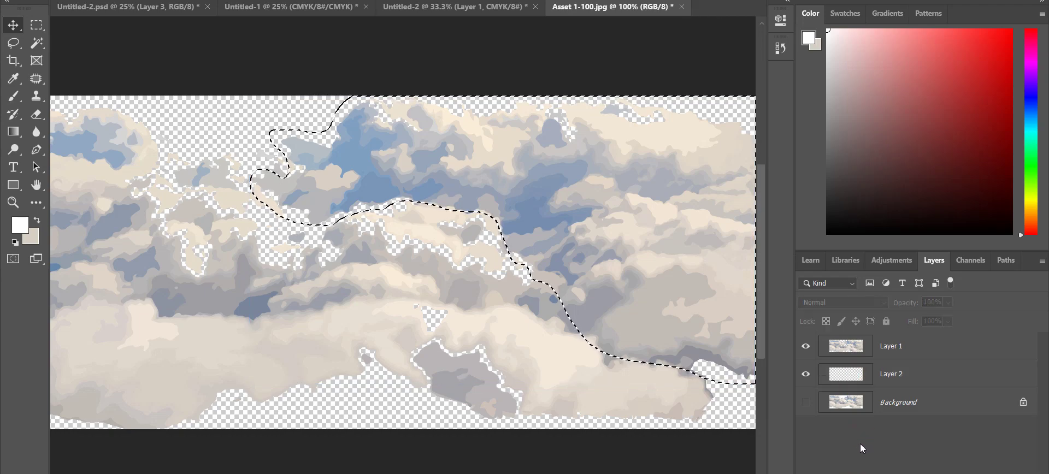
{"action": "key", "text": "ctrl+s"}
{"action": "left_click", "coordinate": [751, 13]}
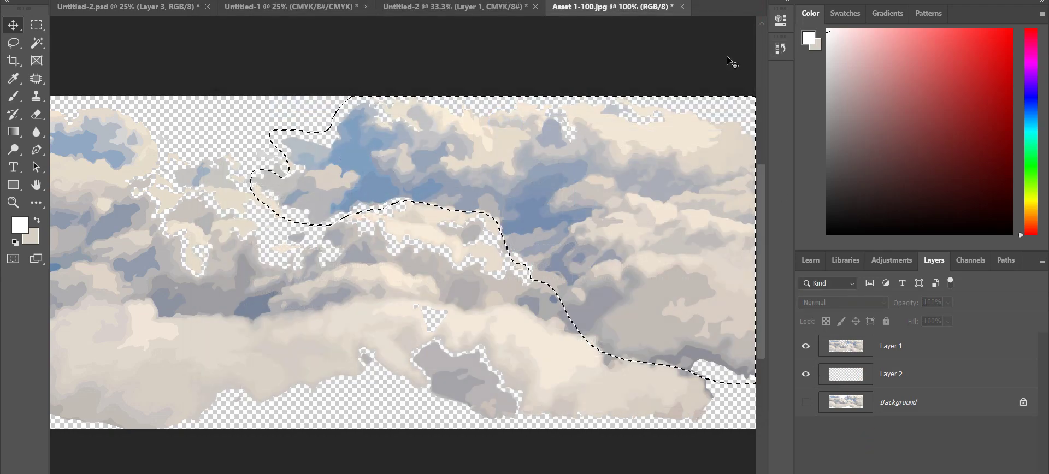
{"action": "left_click", "coordinate": [855, 380]}
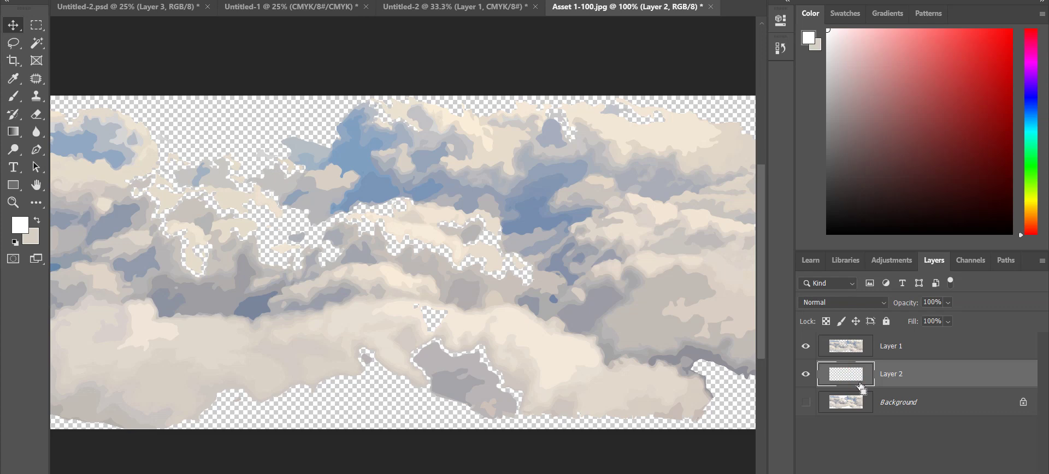
- Fill Layer 2 with the background color, replace it with white behind the clouds, and deselect the layer
{"action": "key", "text": "ctrl+BackSpace"}
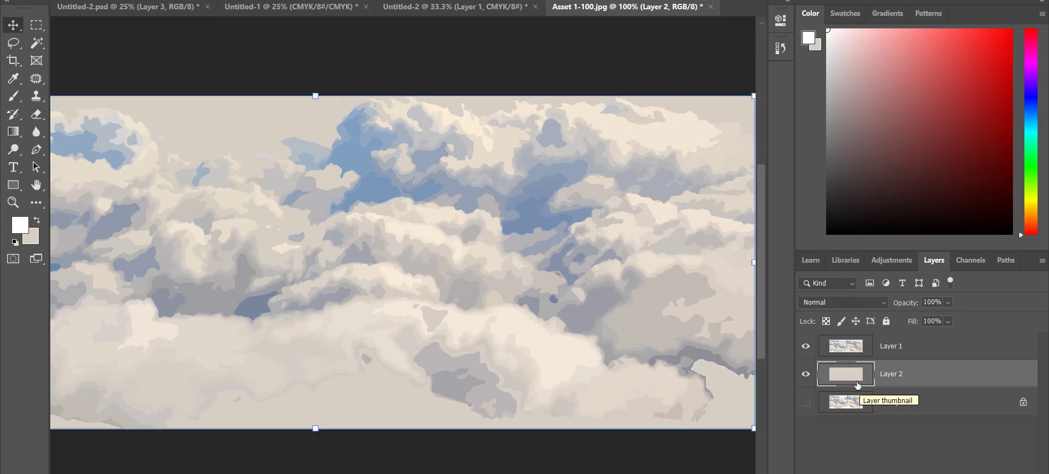
{"action": "key", "text": "alt+BackSpace"}
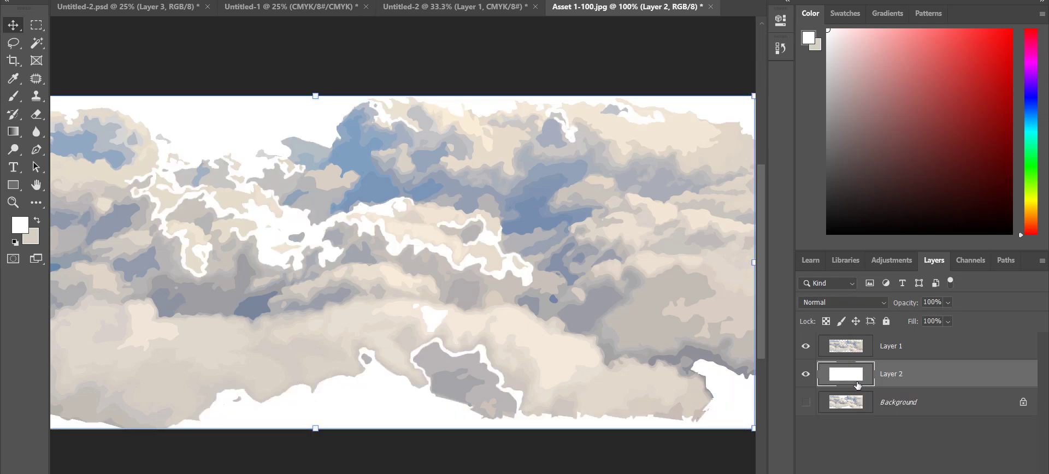
{"action": "left_click_drag", "start_coordinate": [424, 136], "coordinate": [365, 160]}
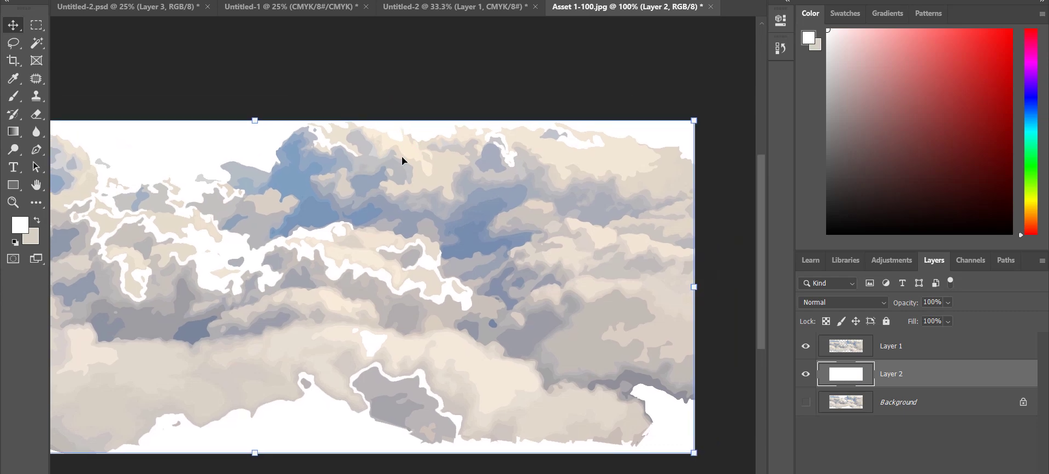
{"action": "left_click", "coordinate": [462, 64]}
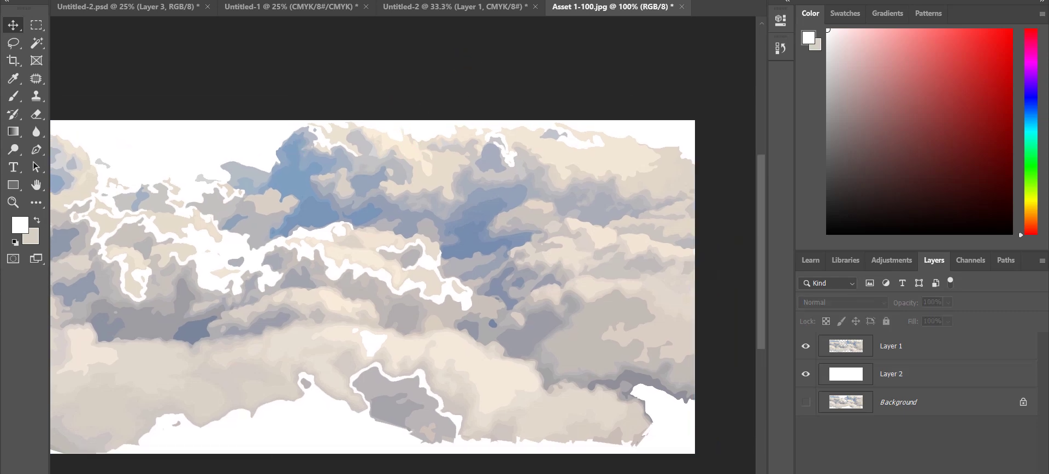
{"action": "key", "text": "ctrl+plus"}
{"action": "key", "text": "ctrl+minus"}
{"action": "left_click", "coordinate": [40, 34]}
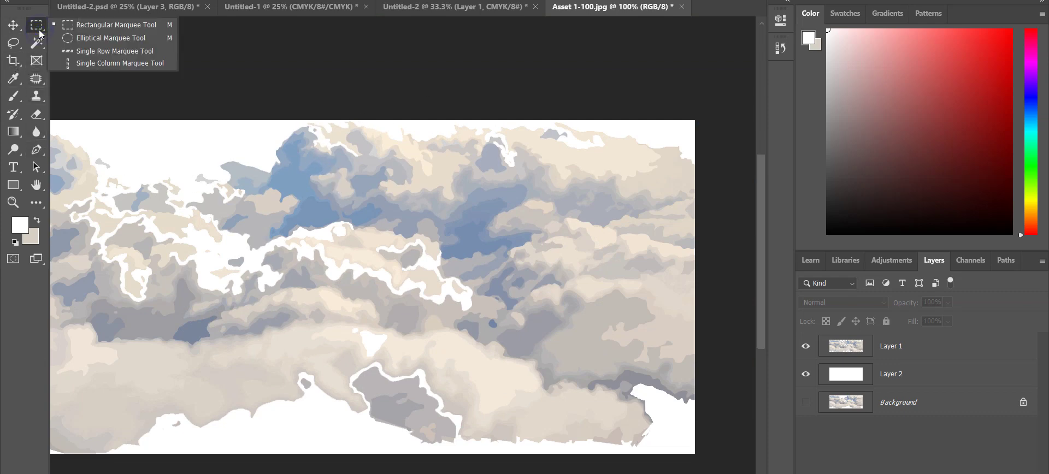
{"action": "left_click", "coordinate": [174, 118]}
- Reset the foreground and background colors to the black and white defaults and fill Layer 2 with black
{"action": "key", "text": "p"}
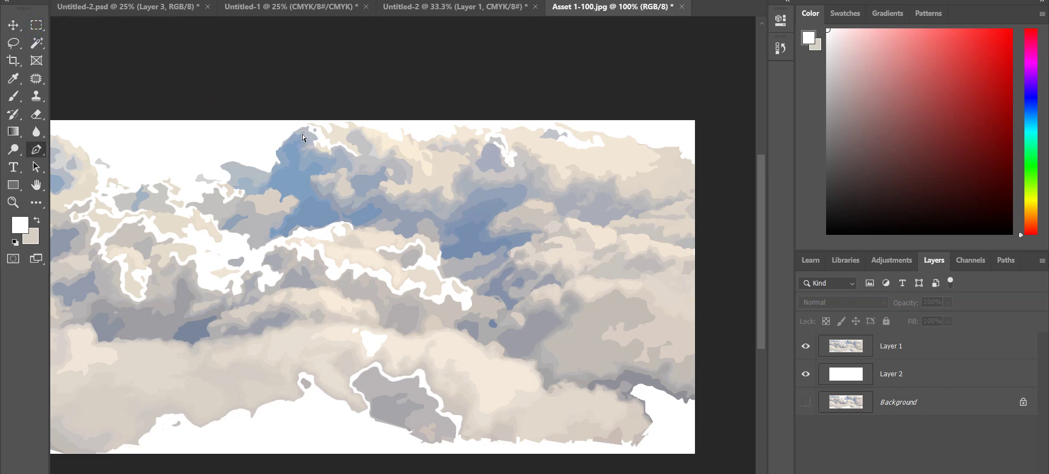
{"action": "key", "text": "ctrl+plus"}
{"action": "left_click_drag", "start_coordinate": [314, 166], "coordinate": [419, 235]}
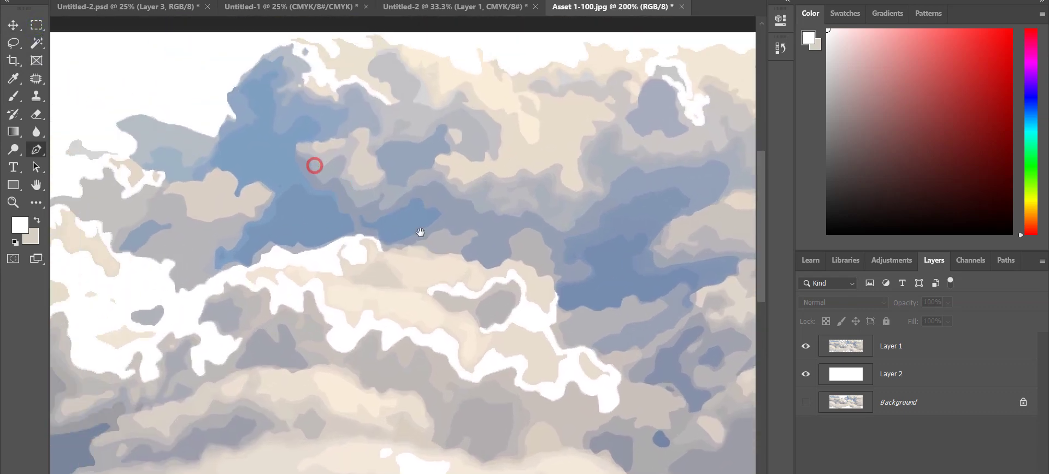
{"action": "left_click", "coordinate": [852, 376]}
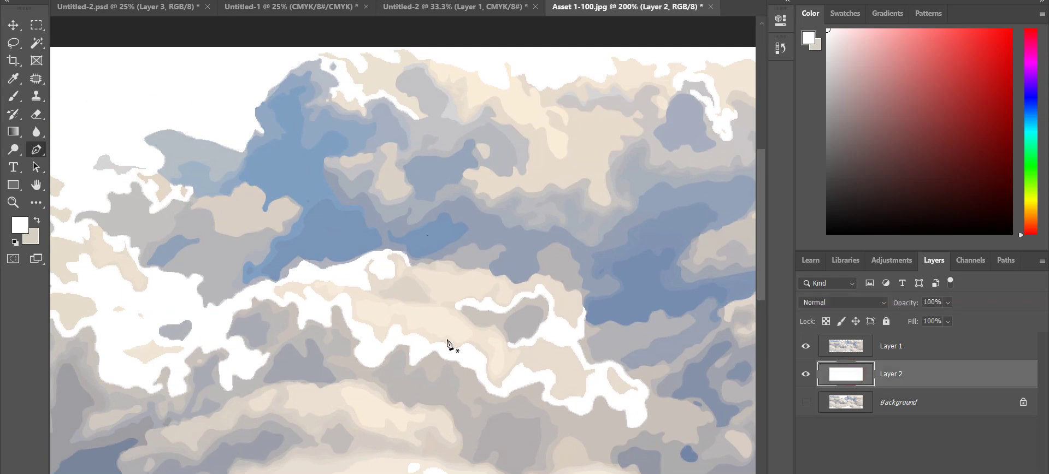
{"action": "left_click", "coordinate": [15, 241]}
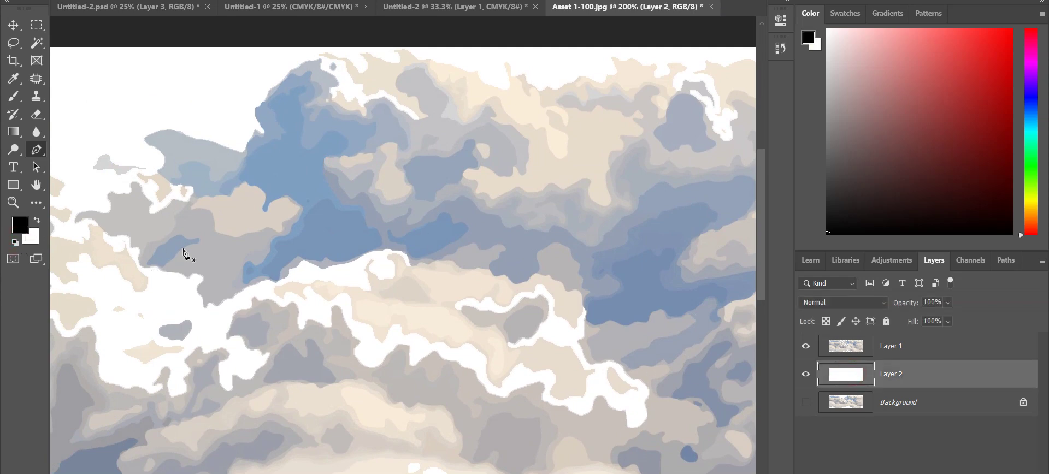
{"action": "key", "text": "alt+BackSpace"}
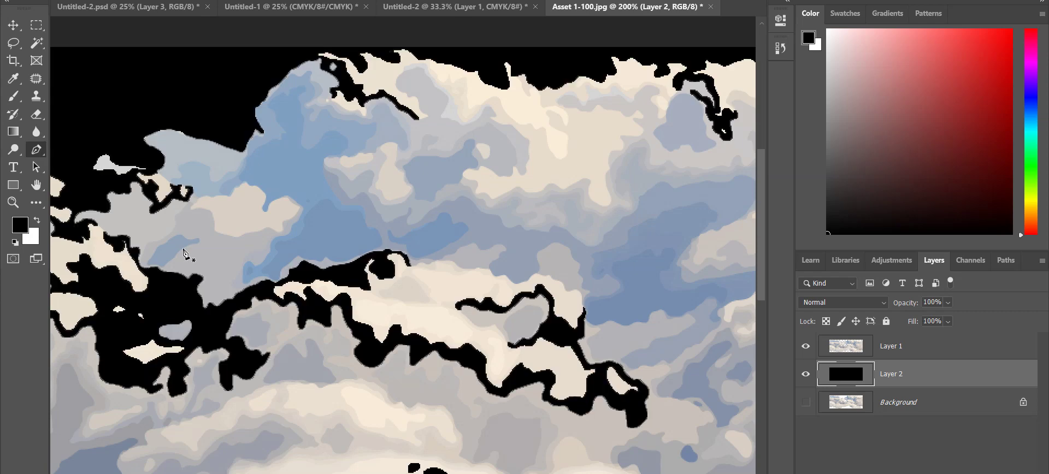
- Try tracing the edge of the blue cloud peak with the Pen tool, and undo the path
{"action": "left_click_drag", "start_coordinate": [359, 259], "coordinate": [345, 289]}
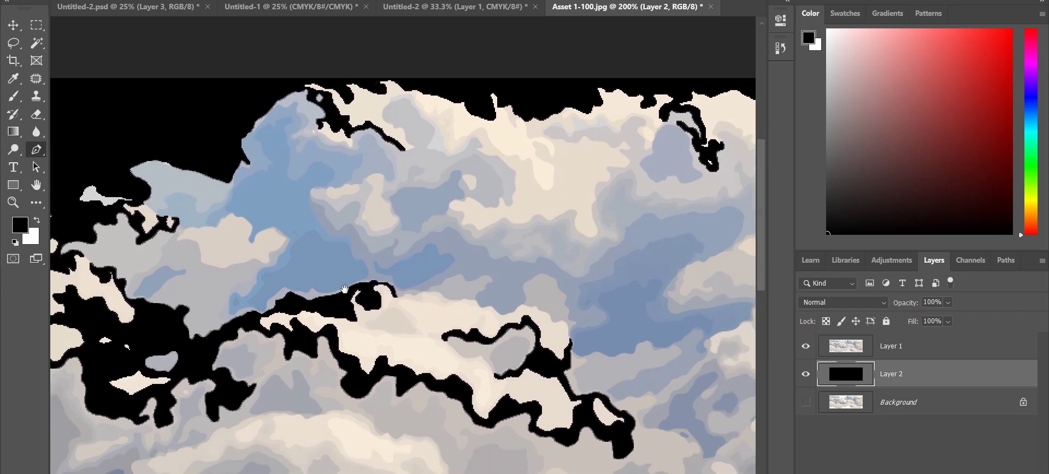
{"action": "left_click_drag", "start_coordinate": [184, 272], "coordinate": [265, 258]}
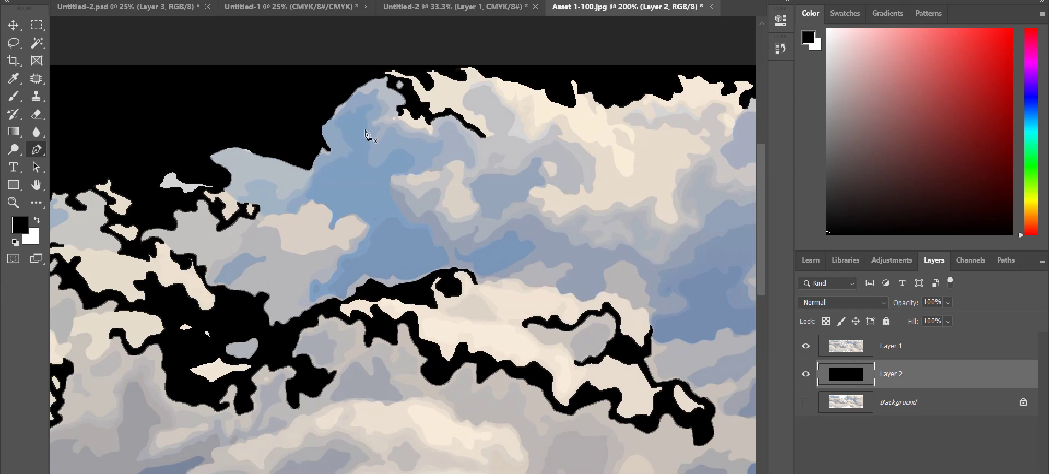
{"action": "left_click", "coordinate": [330, 155]}
{"action": "left_click_drag", "start_coordinate": [316, 171], "coordinate": [313, 191]}
{"action": "left_click_drag", "start_coordinate": [309, 184], "coordinate": [277, 245]}
{"action": "left_click", "coordinate": [290, 211]}
{"action": "key", "text": "ctrl+z"}
{"action": "key", "text": "ctrl+z"}
{"action": "key", "text": "ctrl+z"}
{"action": "key", "text": "ctrl+z"}
{"action": "key", "text": "ctrl+z"}
{"action": "key", "text": "ctrl+z"}
{"action": "key", "text": "ctrl+z"}
- Try selecting the blue cloud peak with the Quick Selection tool, and remove the selection
{"action": "key", "text": "w"}
{"action": "right_click", "coordinate": [37, 43]}
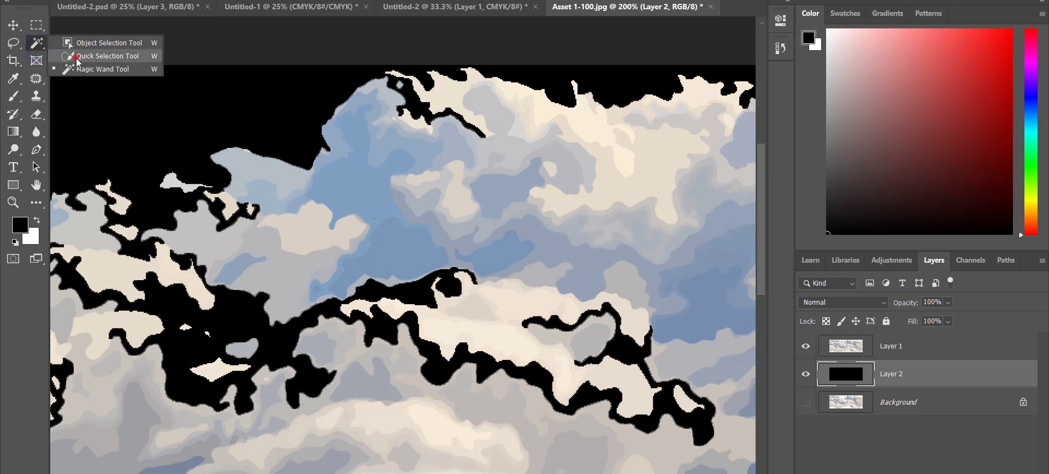
{"action": "left_click", "coordinate": [77, 57]}
{"action": "scroll", "coordinate": [355, 205], "scroll_direction": "down", "scroll_amount": 5}
{"action": "scroll", "coordinate": [355, 204], "scroll_direction": "right", "scroll_amount": 3}
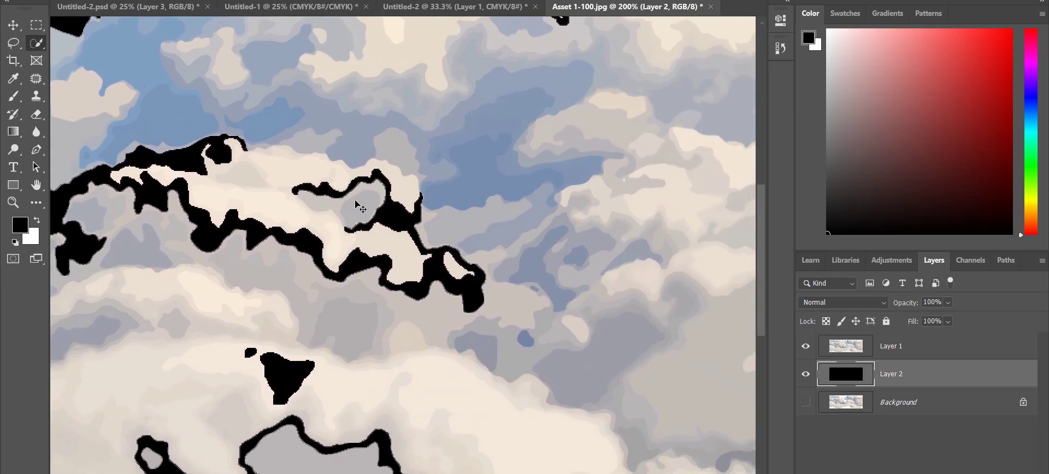
{"action": "scroll", "coordinate": [355, 201], "scroll_direction": "down", "scroll_amount": 2}
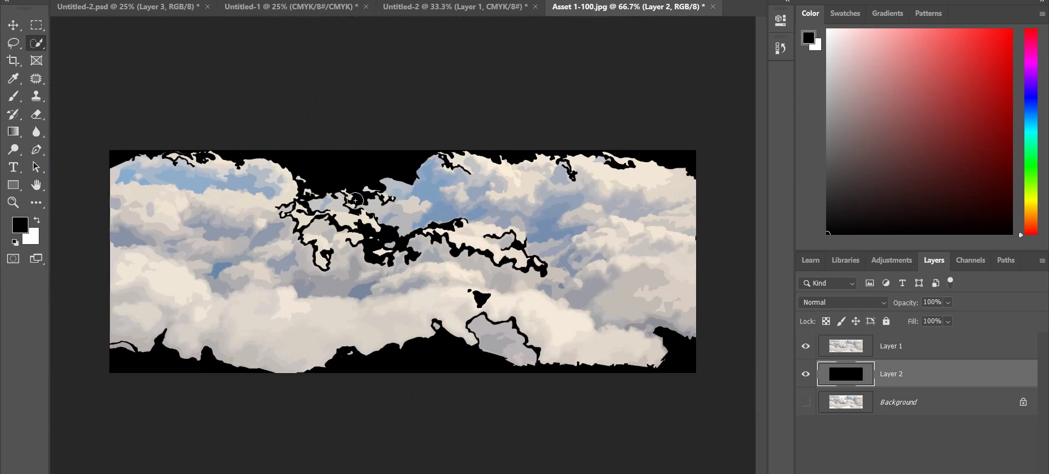
{"action": "scroll", "coordinate": [356, 205], "scroll_direction": "up", "scroll_amount": 1}
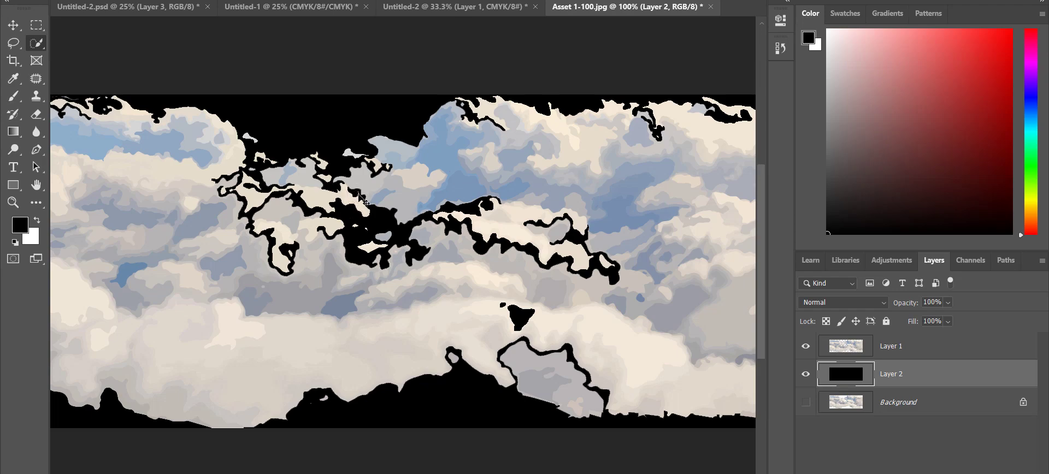
{"action": "key", "text": "ctrl+plus"}
{"action": "left_click_drag", "start_coordinate": [379, 231], "coordinate": [243, 349]}
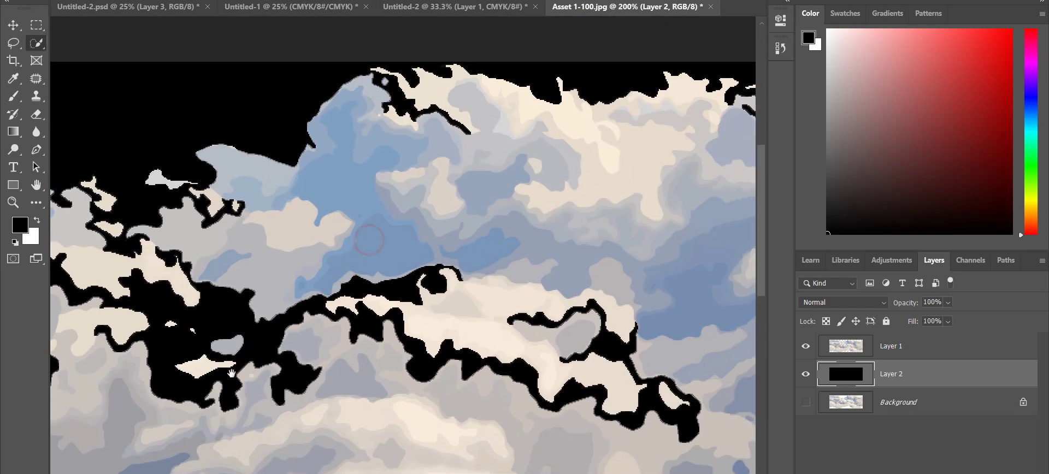
{"action": "left_click", "coordinate": [328, 189]}
{"action": "key", "text": "ctrl+d"}
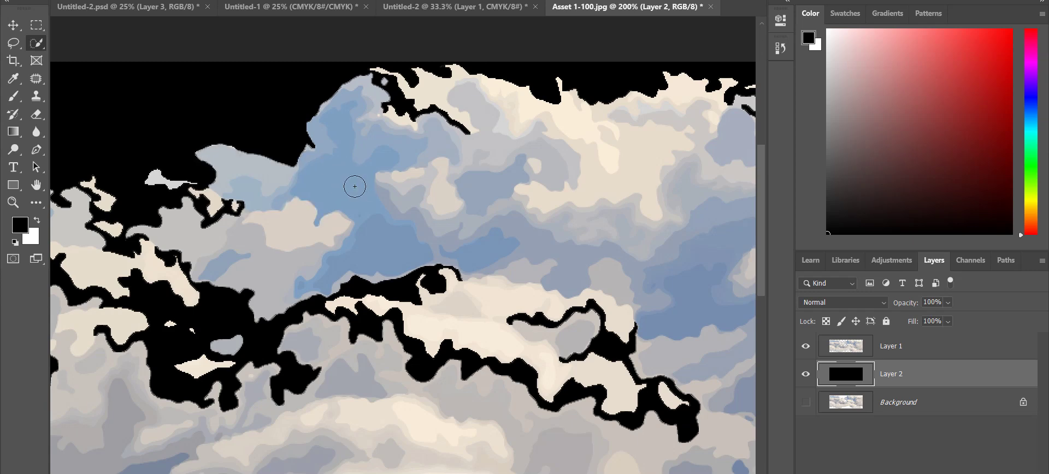
{"action": "mouse_move", "coordinate": [354, 186]}
{"action": "left_mouse_down"}
{"action": "mouse_move", "coordinate": [303, 193]}
{"action": "mouse_move", "coordinate": [312, 178]}
{"action": "mouse_move", "coordinate": [327, 183]}
{"action": "mouse_move", "coordinate": [302, 189]}
{"action": "mouse_move", "coordinate": [342, 175]}
{"action": "left_mouse_up"}
{"action": "key", "text": "ctrl+d"}
{"action": "key", "text": "ctrl+z"}
{"action": "key", "text": "ctrl+z"}
{"action": "key", "text": "ctrl+z"}
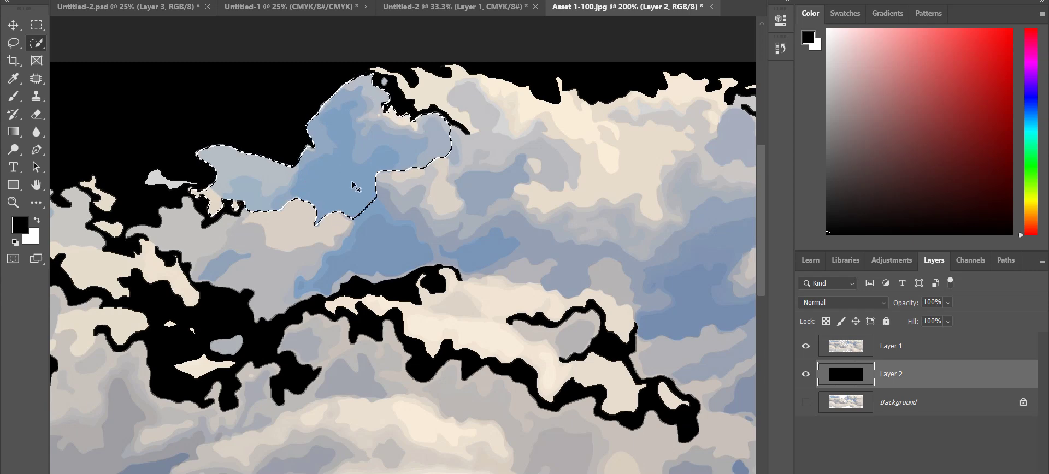
{"action": "key", "text": "ctrl+d"}
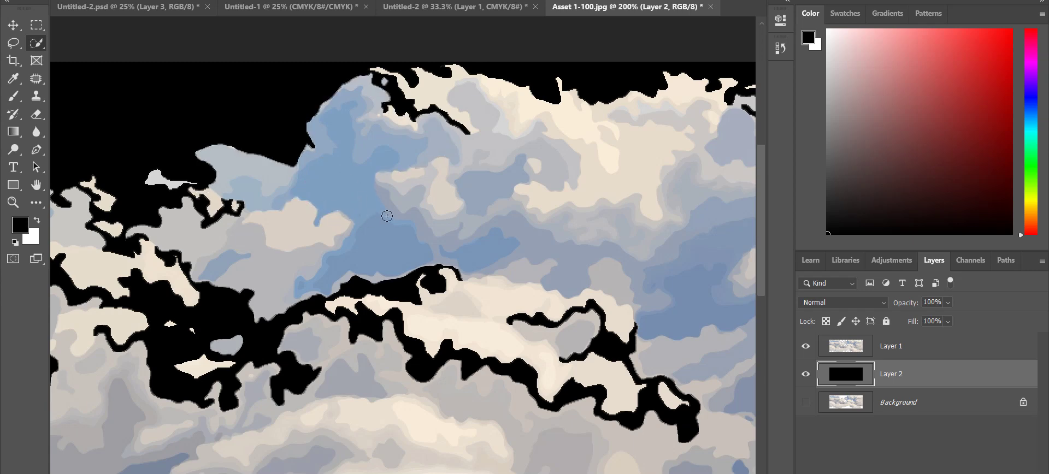
- Try quick-selecting the cloud mass in the image's upper right corner, and remove the selection
{"action": "right_click", "coordinate": [42, 44]}
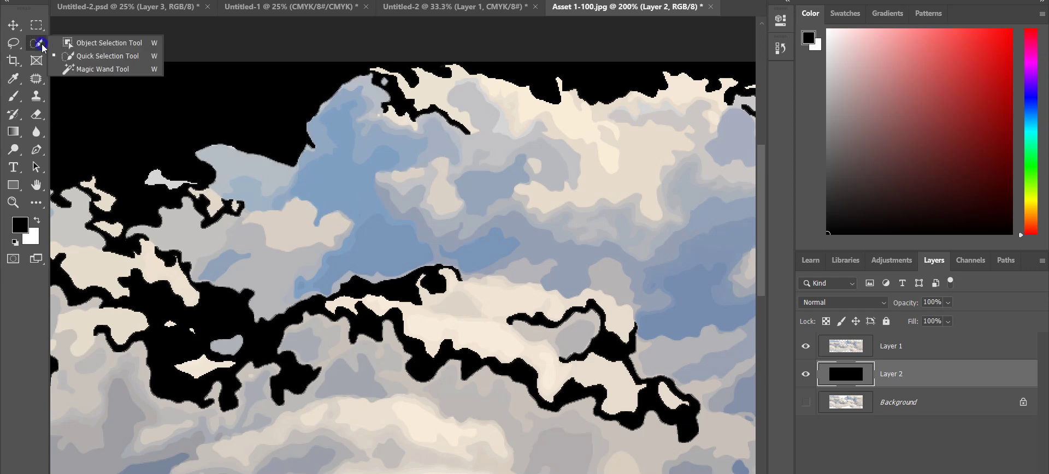
{"action": "left_click", "coordinate": [109, 56]}
{"action": "mouse_move", "coordinate": [385, 214]}
{"action": "left_mouse_down"}
{"action": "mouse_move", "coordinate": [457, 196]}
{"action": "mouse_move", "coordinate": [601, 216]}
{"action": "mouse_move", "coordinate": [625, 300]}
{"action": "mouse_move", "coordinate": [451, 239]}
{"action": "left_mouse_up"}
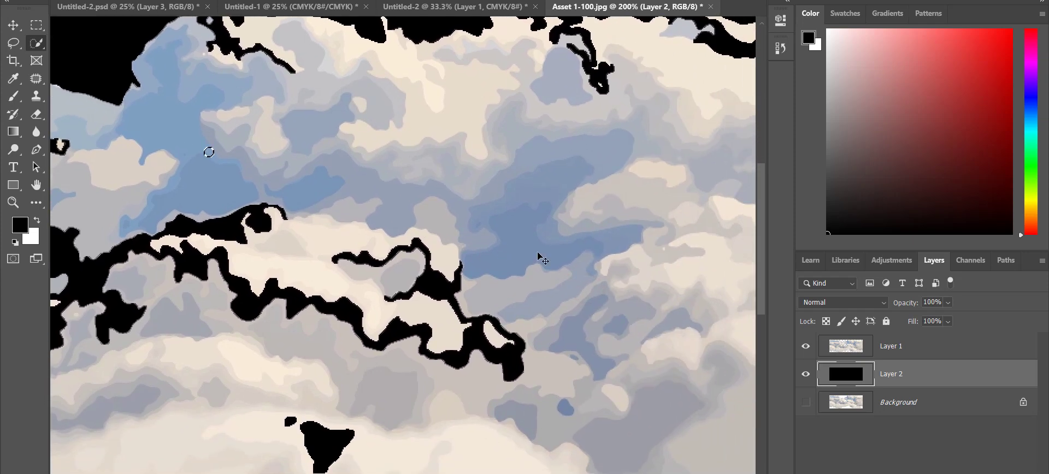
{"action": "left_click_drag", "start_coordinate": [499, 288], "coordinate": [585, 102]}
{"action": "left_click_drag", "start_coordinate": [409, 290], "coordinate": [131, 236]}
{"action": "left_click_drag", "start_coordinate": [527, 220], "coordinate": [520, 272]}
{"action": "scroll", "coordinate": [585, 274], "scroll_direction": "up", "scroll_amount": 5}
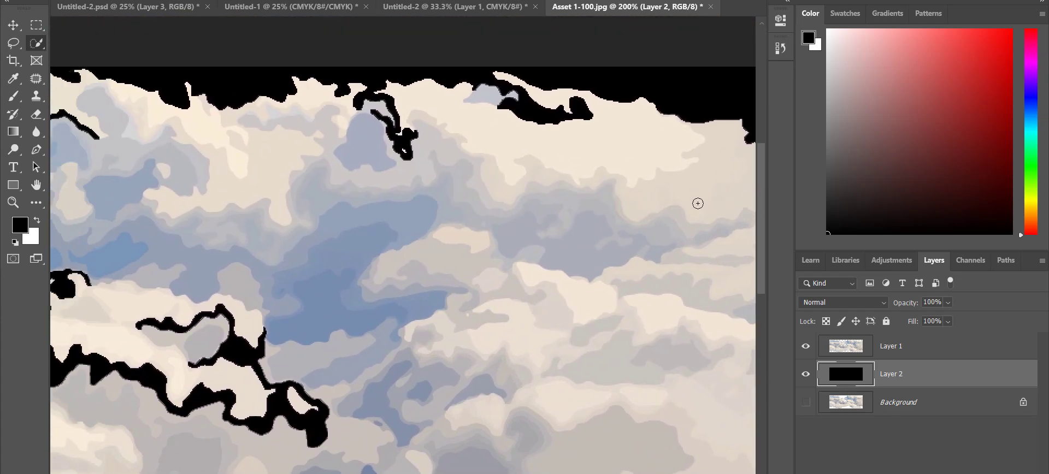
{"action": "mouse_move", "coordinate": [698, 203]}
{"action": "left_mouse_down"}
{"action": "mouse_move", "coordinate": [719, 183]}
{"action": "mouse_move", "coordinate": [557, 191]}
{"action": "left_mouse_up"}
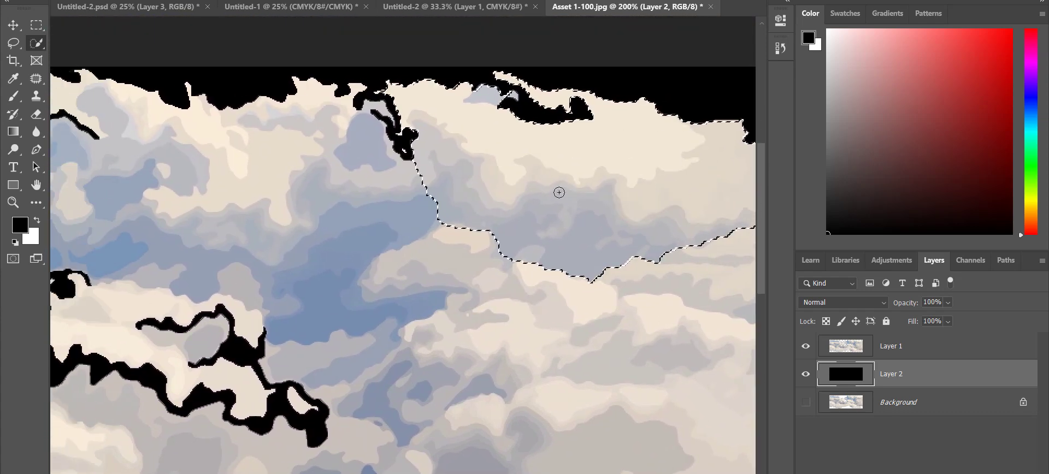
{"action": "key", "text": "ctrl+d"}
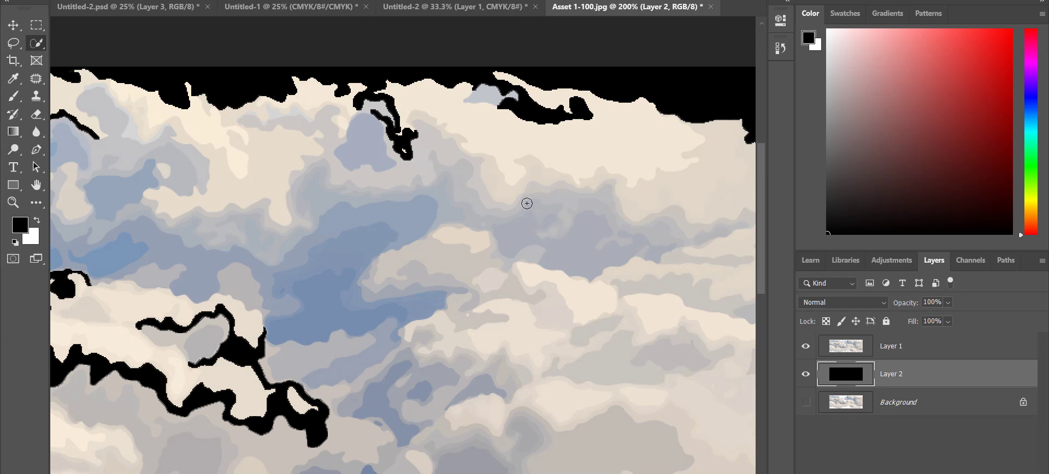
- Start a Pen path just outside the image's right edge and trace leftward along the underside of the upper clouds
{"action": "key", "text": "p"}
{"action": "left_click_drag", "start_coordinate": [588, 225], "coordinate": [511, 225]}
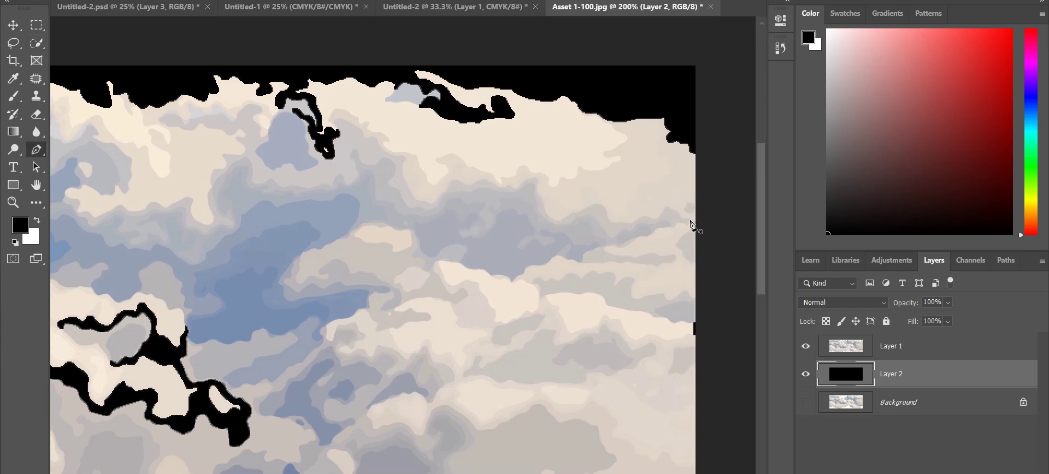
{"action": "left_click_drag", "start_coordinate": [686, 219], "coordinate": [651, 243]}
{"action": "key", "text": "ctrl+z"}
{"action": "left_click", "coordinate": [703, 231]}
{"action": "left_click", "coordinate": [674, 229], "text": "alt"}
{"action": "left_click_drag", "start_coordinate": [650, 234], "coordinate": [642, 244]}
{"action": "left_click_drag", "start_coordinate": [626, 246], "coordinate": [541, 275]}
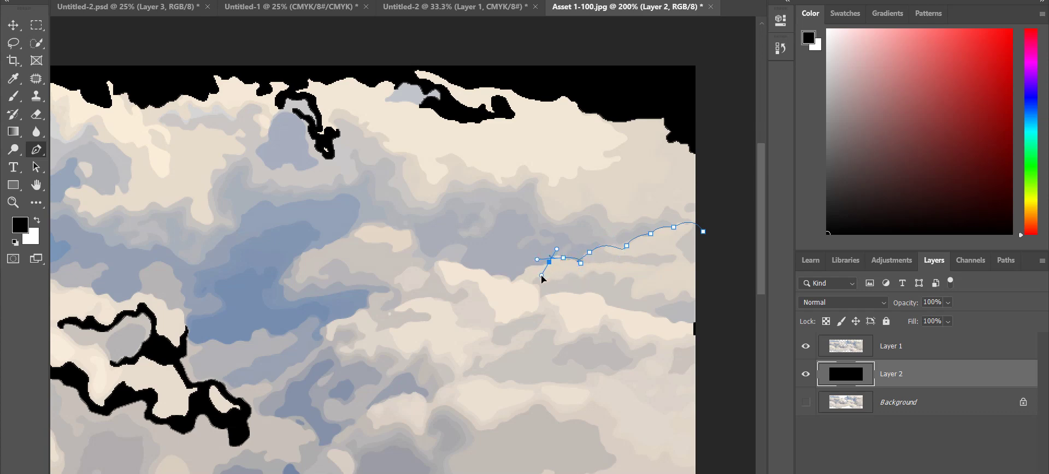
- Replace the misplaced anchors and extend the path around the lowest point of the gray-blue cloud to the bright cloud beside it
{"action": "key", "text": "ctrl+z"}
{"action": "key", "text": "super"}
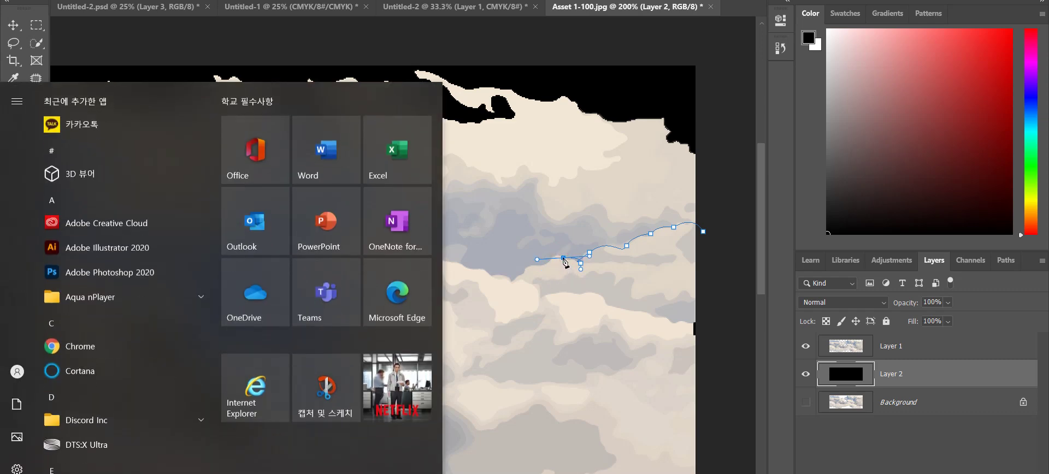
{"action": "left_click", "coordinate": [563, 259]}
{"action": "left_click", "coordinate": [563, 259], "text": "alt"}
{"action": "left_click_drag", "start_coordinate": [548, 263], "coordinate": [518, 290]}
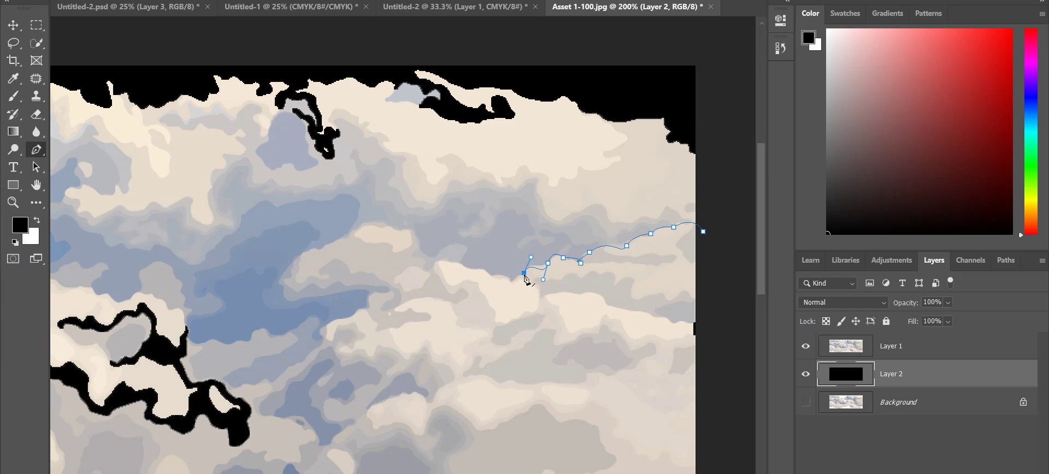
{"action": "left_click", "coordinate": [524, 273], "text": "alt"}
{"action": "key", "text": "ctrl+z"}
{"action": "left_click", "coordinate": [548, 263], "text": "alt"}
{"action": "left_click_drag", "start_coordinate": [524, 272], "coordinate": [523, 277]}
{"action": "left_click_drag", "start_coordinate": [513, 282], "coordinate": [410, 272]}
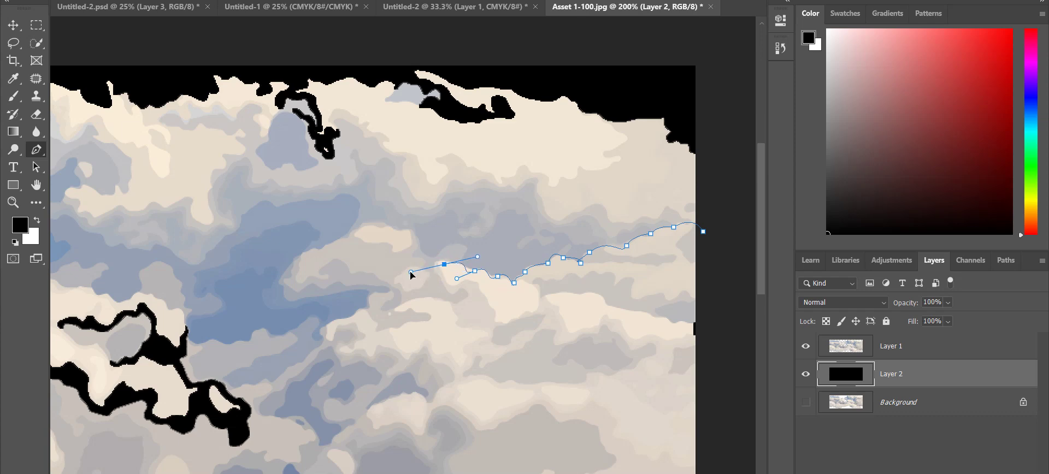
- Continue the path up the right side of the rounded beige cloud toward its top, trimming handles at the corner anchors
{"action": "left_click", "coordinate": [444, 264]}
{"action": "left_click_drag", "start_coordinate": [436, 264], "coordinate": [402, 244]}
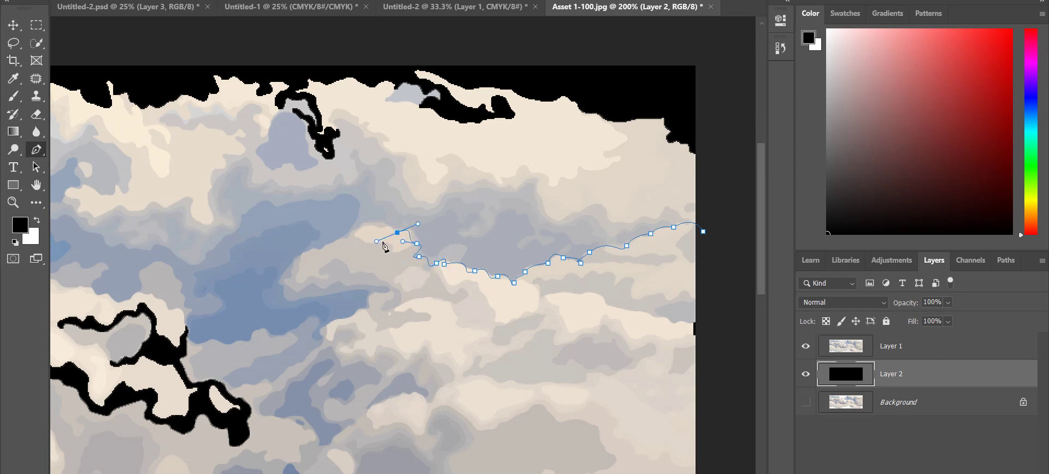
{"action": "left_click", "coordinate": [417, 244]}
{"action": "left_click_drag", "start_coordinate": [398, 233], "coordinate": [381, 238]}
{"action": "left_click", "coordinate": [399, 233]}
- Trace the path over the rounded beige cloud's top and down its left side to the dark blue sky patch
{"action": "left_click_drag", "start_coordinate": [358, 227], "coordinate": [302, 302]}
{"action": "left_click", "coordinate": [359, 226]}
{"action": "left_click", "coordinate": [332, 242]}
{"action": "left_click", "coordinate": [319, 250]}
{"action": "left_click", "coordinate": [319, 250]}
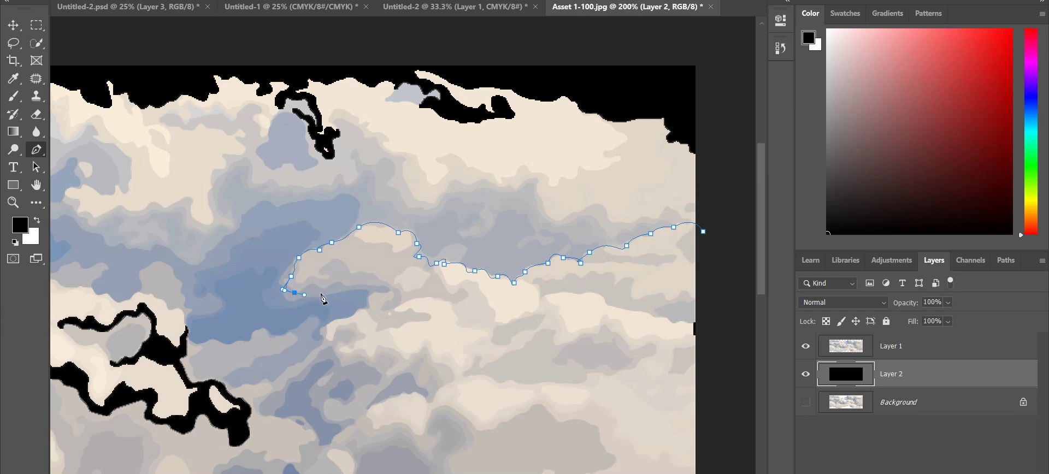
- Trace the path along the rounded cloud's underside and turn it down onto the edge of the cloud below
{"action": "left_click_drag", "start_coordinate": [322, 295], "coordinate": [330, 293]}
{"action": "left_click", "coordinate": [348, 292]}
{"action": "left_click", "coordinate": [371, 295]}
{"action": "left_click_drag", "start_coordinate": [368, 321], "coordinate": [418, 302]}
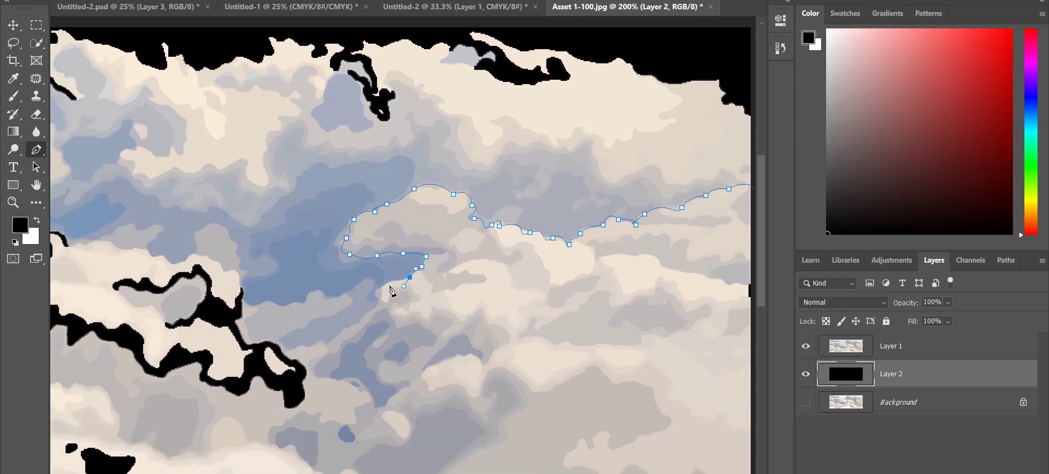
- Trace the path down the lower beige cloud's left side and around the small rounded lobe beneath it
{"action": "left_click_drag", "start_coordinate": [388, 284], "coordinate": [382, 297]}
{"action": "left_click_drag", "start_coordinate": [408, 370], "coordinate": [409, 309]}
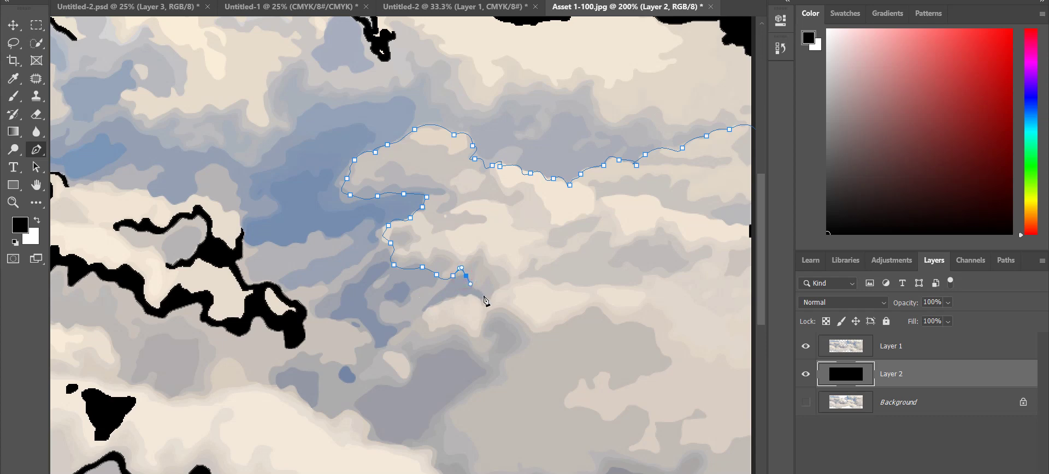
{"action": "left_click_drag", "start_coordinate": [484, 295], "coordinate": [476, 298]}
{"action": "left_click_drag", "start_coordinate": [497, 338], "coordinate": [446, 324]}
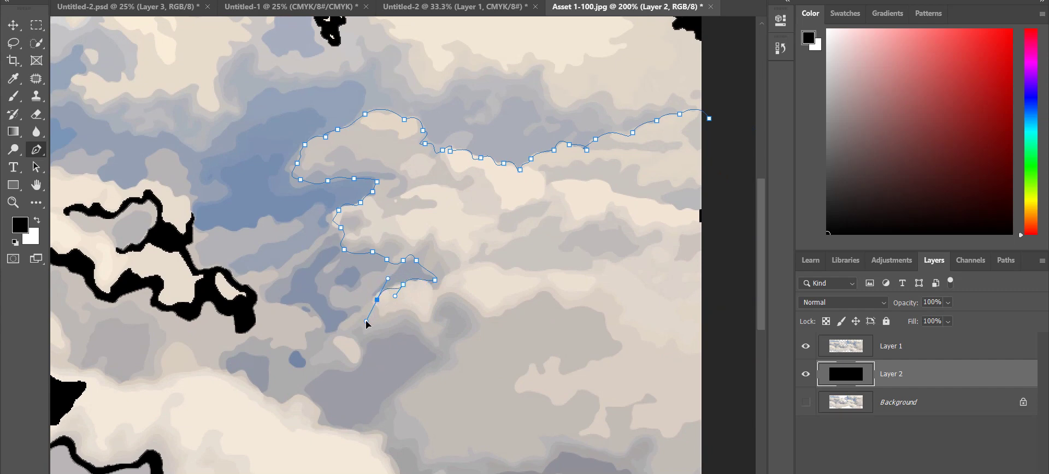
{"action": "left_click_drag", "start_coordinate": [381, 325], "coordinate": [402, 319]}
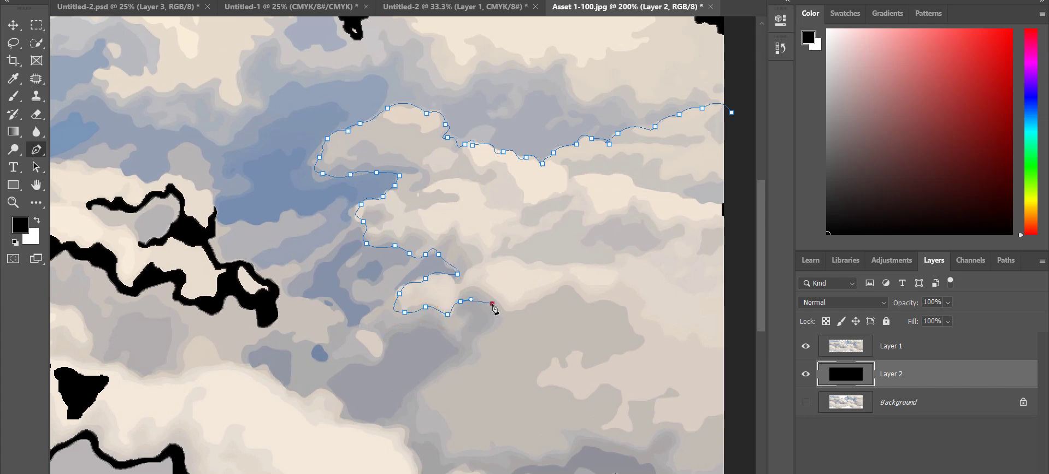
- Continue the path along the cloud's underside past the image's right edge and close it at the starting anchor
{"action": "left_click_drag", "start_coordinate": [595, 300], "coordinate": [596, 302]}
{"action": "left_click_drag", "start_coordinate": [739, 306], "coordinate": [658, 330]}
{"action": "left_click", "coordinate": [634, 331]}
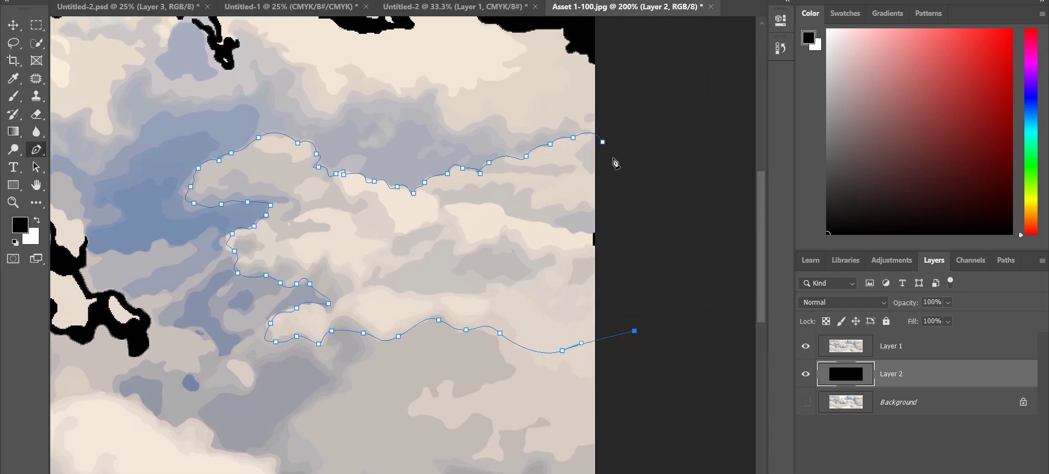
{"action": "left_click", "coordinate": [603, 143]}
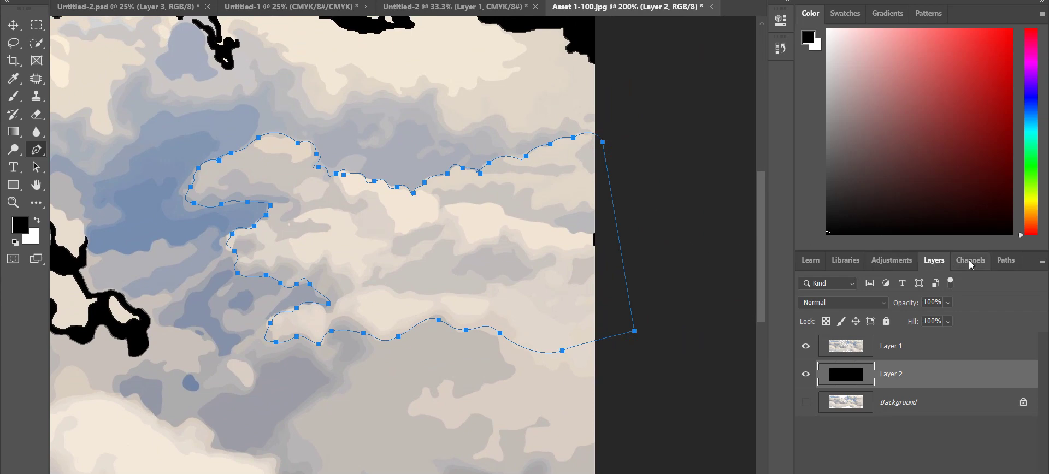
- Save the work path as Path 1 and load it as a selection
{"action": "left_click", "coordinate": [1005, 260]}
{"action": "double_click", "coordinate": [844, 281]}
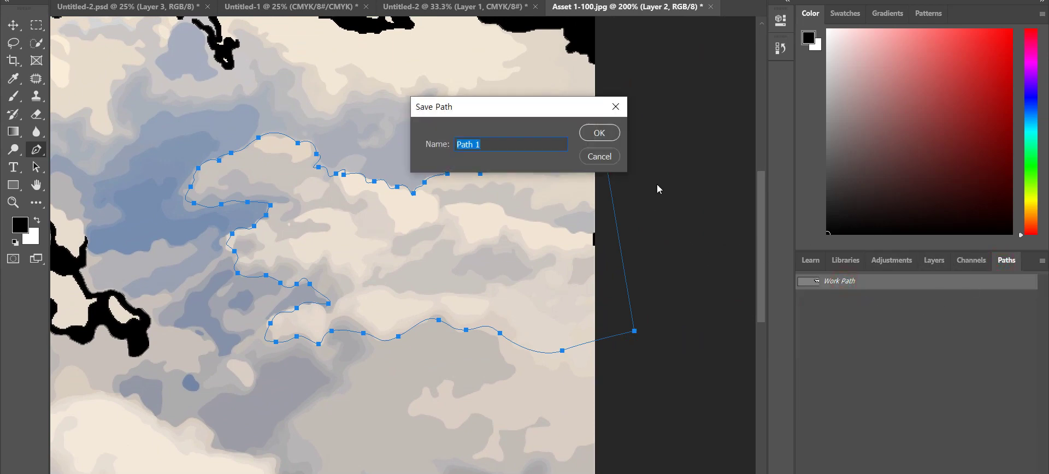
{"action": "left_click", "coordinate": [599, 132]}
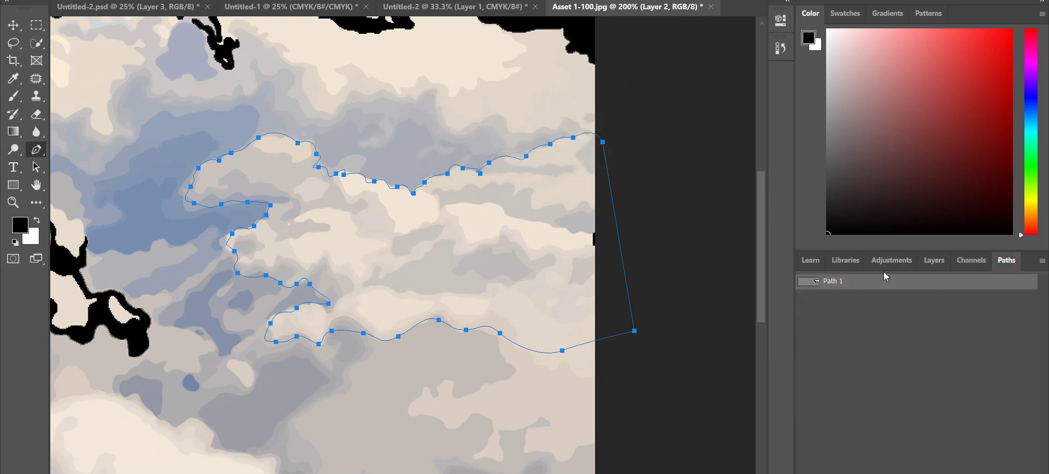
{"action": "left_click", "coordinate": [812, 290], "text": "ctrl"}
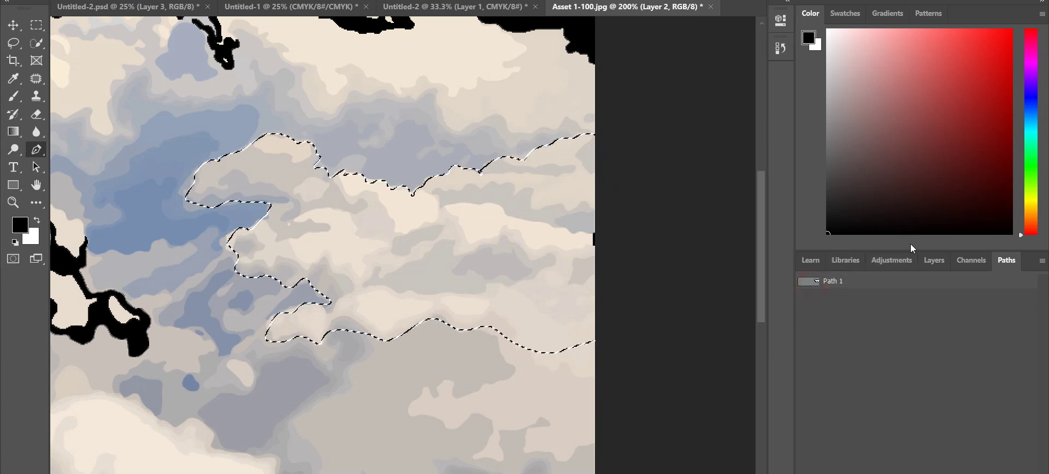
- Copy the selected cloud from Layer 1 and paste it into the Untitled-1 document
{"action": "left_click", "coordinate": [934, 260]}
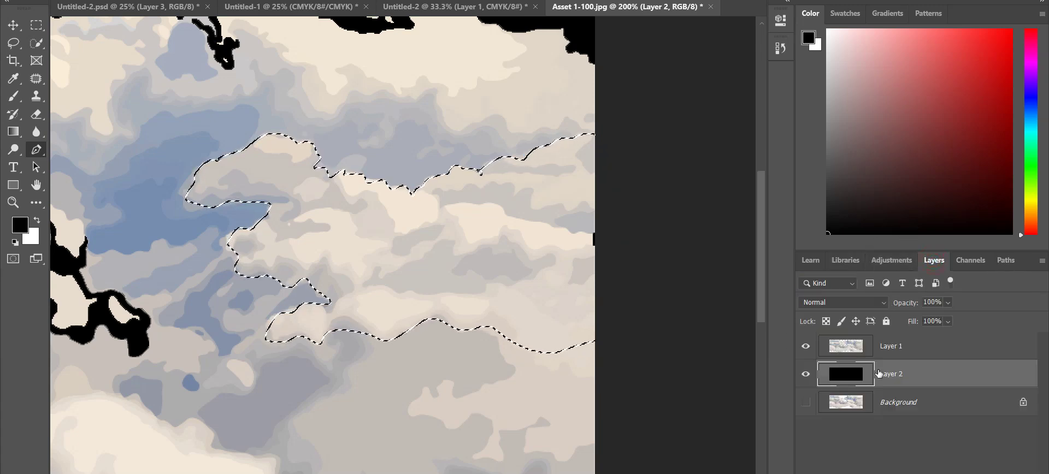
{"action": "left_click", "coordinate": [864, 356]}
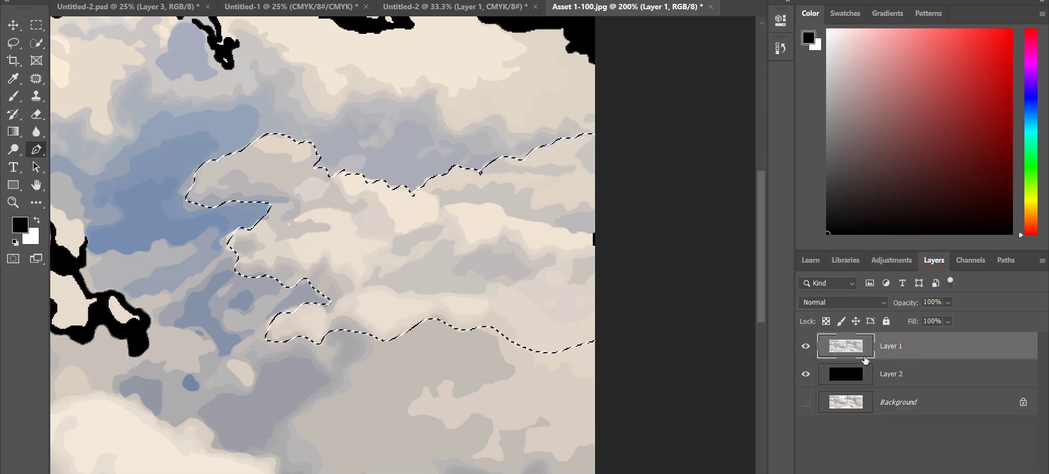
{"action": "left_click", "coordinate": [434, 7]}
{"action": "left_click", "coordinate": [310, 8]}
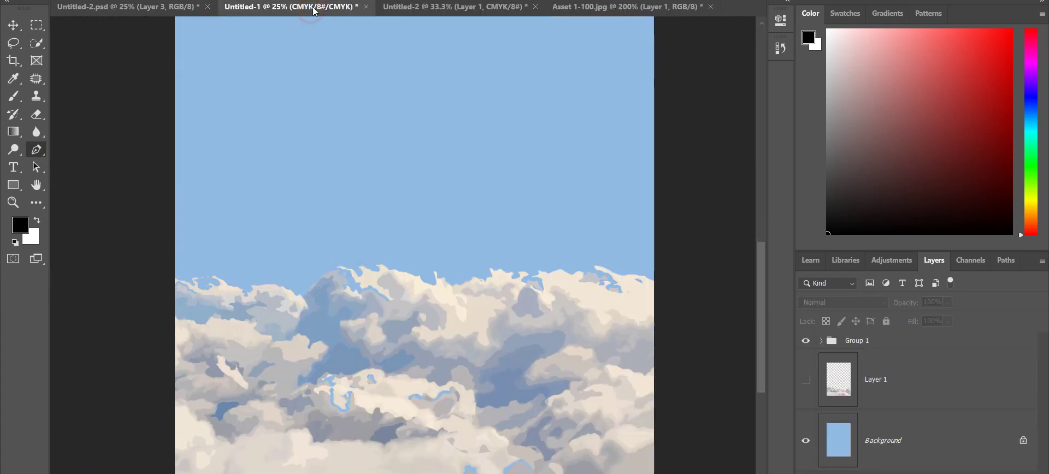
{"action": "key", "text": "ctrl+v"}
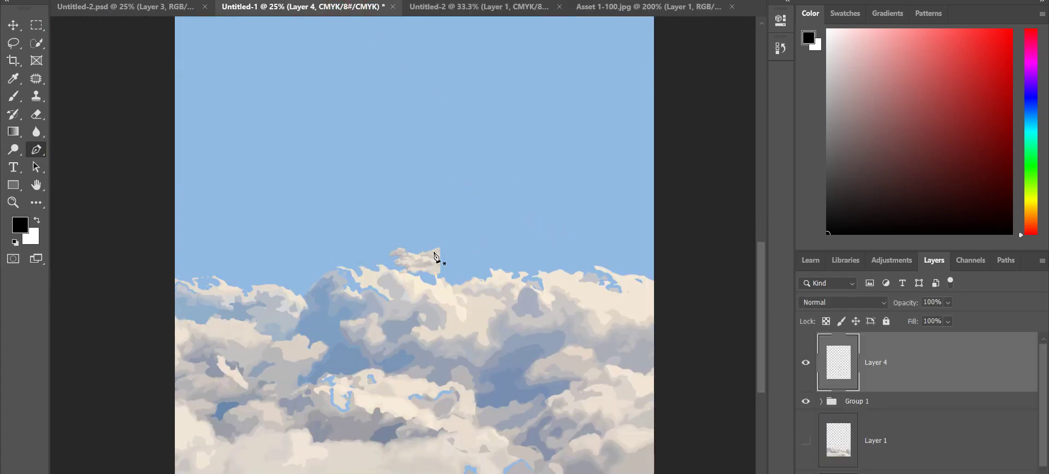
- Enlarge the pasted cloud and place it at the right end of the cloud horizon, overlapping the poster's edge
{"action": "key", "text": "ctrl+t"}
{"action": "left_click_drag", "start_coordinate": [416, 260], "coordinate": [390, 340]}
{"action": "mouse_move", "coordinate": [561, 336]}
{"action": "left_mouse_down"}
{"action": "mouse_move", "coordinate": [566, 320]}
{"action": "mouse_move", "coordinate": [592, 312]}
{"action": "mouse_move", "coordinate": [559, 325]}
{"action": "left_mouse_up"}
{"action": "key", "text": "ctrl+z"}
{"action": "left_click_drag", "start_coordinate": [456, 361], "coordinate": [544, 307]}
{"action": "left_click_drag", "start_coordinate": [589, 285], "coordinate": [594, 303]}
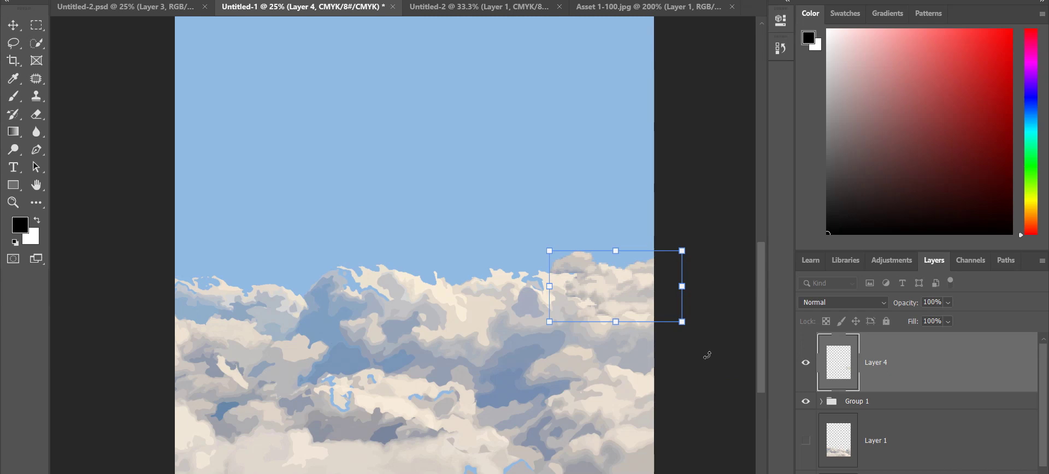
{"action": "key", "text": "Return"}
{"action": "left_click_drag", "start_coordinate": [690, 358], "coordinate": [773, 355]}
{"action": "left_click_drag", "start_coordinate": [747, 411], "coordinate": [657, 369]}
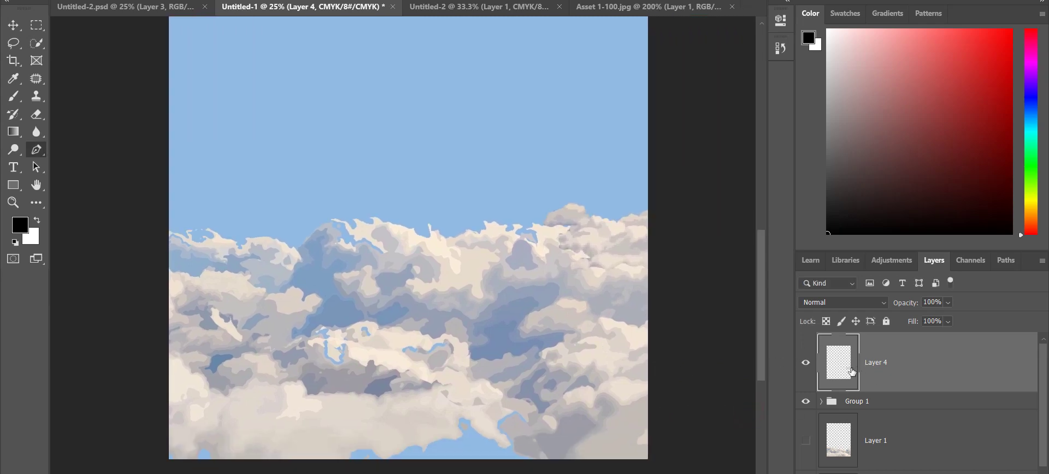
{"action": "key", "text": "ctrl+t"}
{"action": "left_click_drag", "start_coordinate": [598, 237], "coordinate": [476, 243]}
{"action": "left_click", "coordinate": [608, 238]}
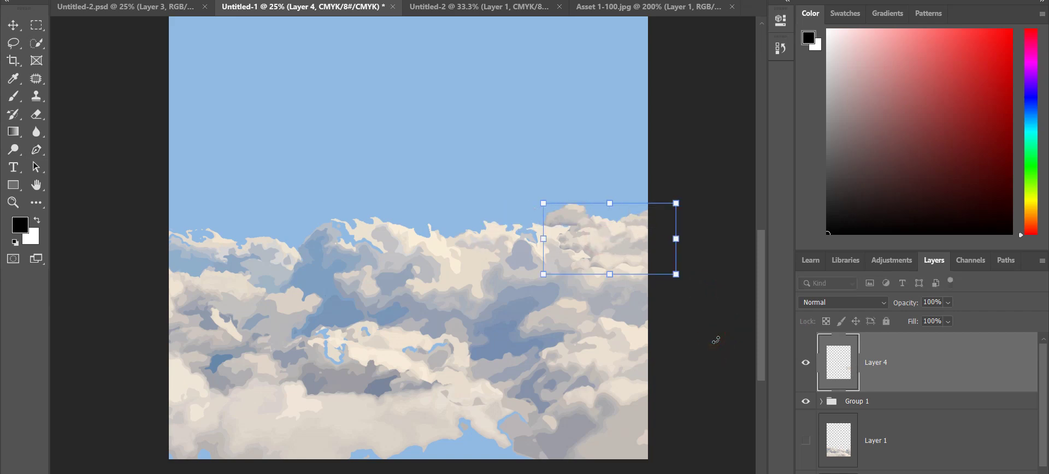
{"action": "key", "text": "Return"}
{"action": "left_click_drag", "start_coordinate": [557, 229], "coordinate": [502, 231]}
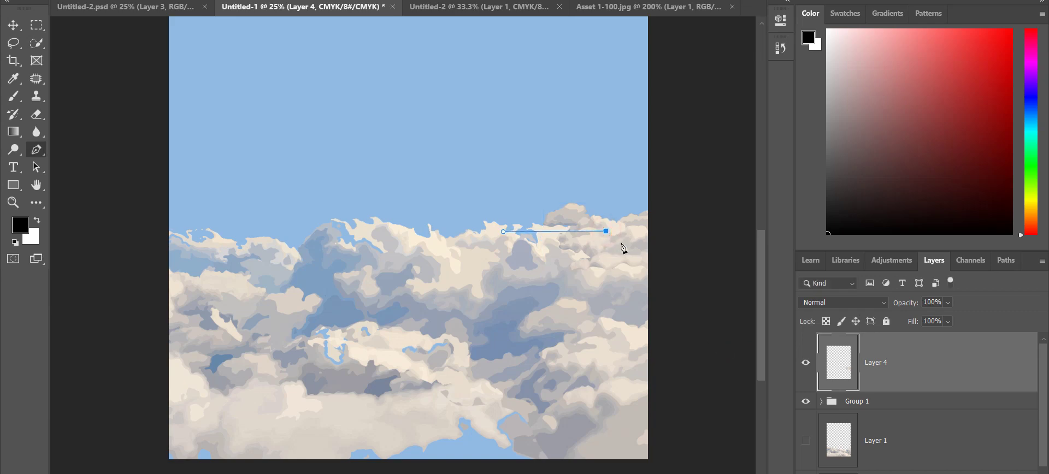
{"action": "key", "text": "ctrl+z"}
- Duplicate the cloud to the left along the horizon and rotate the copy slightly clockwise to continue the cloud bank
{"action": "key", "text": "v"}
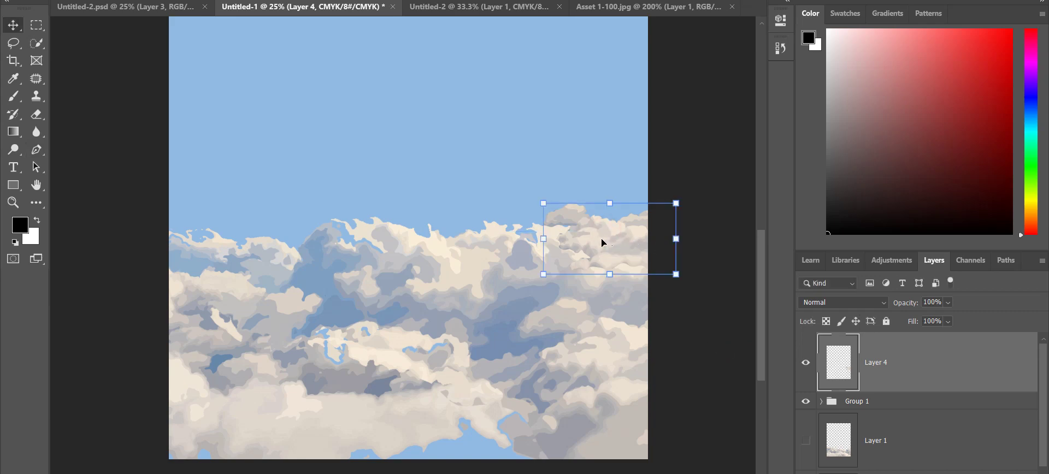
{"action": "left_click_drag", "start_coordinate": [600, 238], "coordinate": [490, 253]}
{"action": "mouse_move", "coordinate": [566, 213]}
{"action": "left_mouse_down"}
{"action": "mouse_move", "coordinate": [578, 232]}
{"action": "mouse_move", "coordinate": [563, 233]}
{"action": "mouse_move", "coordinate": [565, 217]}
{"action": "mouse_move", "coordinate": [571, 246]}
{"action": "mouse_move", "coordinate": [429, 316]}
{"action": "mouse_move", "coordinate": [407, 304]}
{"action": "mouse_move", "coordinate": [483, 342]}
{"action": "mouse_move", "coordinate": [577, 235]}
{"action": "mouse_move", "coordinate": [566, 216]}
{"action": "left_mouse_up"}
{"action": "key", "text": "ctrl+z"}
{"action": "mouse_move", "coordinate": [522, 275]}
{"action": "left_mouse_down"}
{"action": "mouse_move", "coordinate": [503, 260]}
{"action": "mouse_move", "coordinate": [516, 263]}
{"action": "left_mouse_up"}
{"action": "left_click_drag", "start_coordinate": [695, 290], "coordinate": [707, 298]}
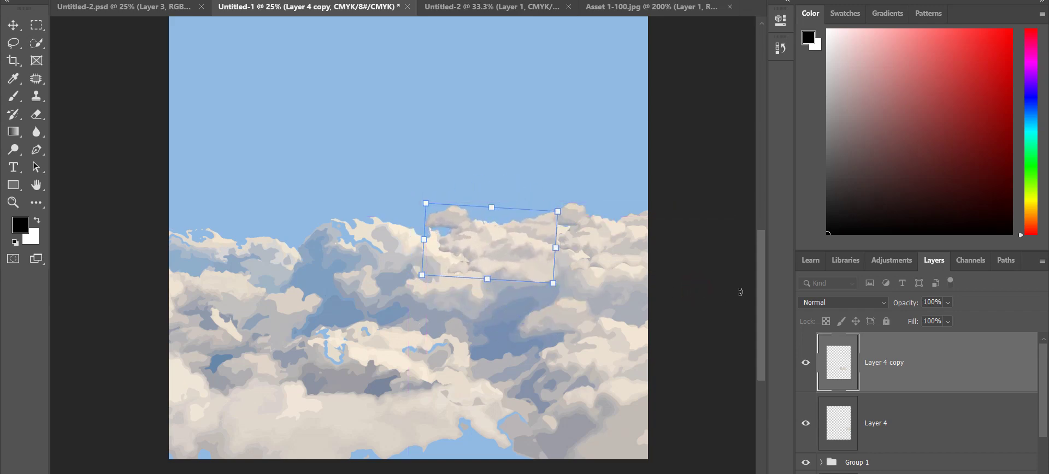
{"action": "key", "text": "Return"}
{"action": "left_click", "coordinate": [748, 323]}
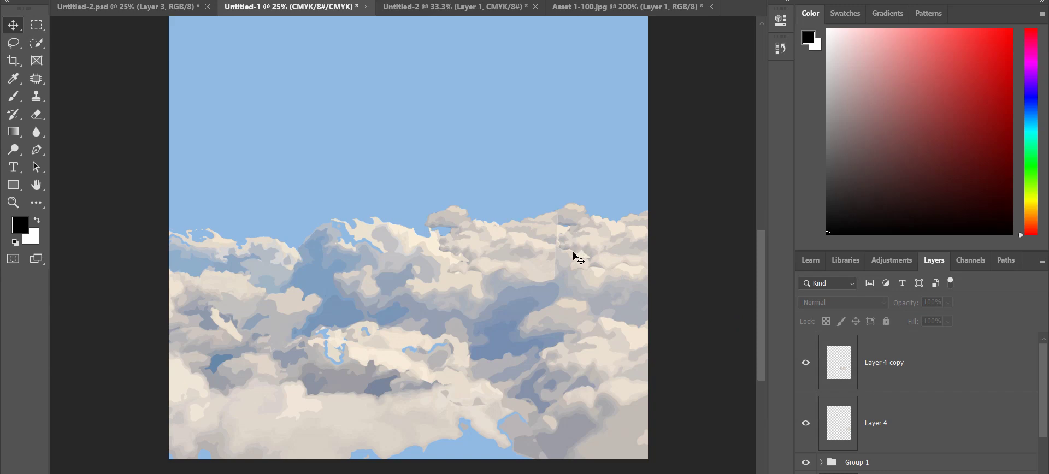
- Blend the seam between the two cloud pieces with the Clone Stamp on Layer 4 copy
{"action": "key", "text": "w"}
{"action": "key", "text": "s"}
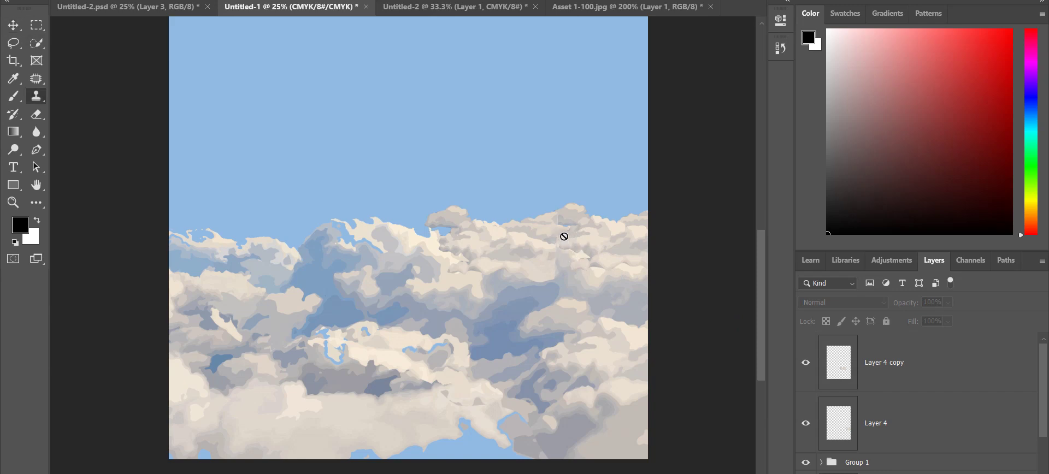
{"action": "left_click", "coordinate": [871, 381]}
{"action": "left_click", "coordinate": [876, 417]}
{"action": "left_click", "coordinate": [871, 378]}
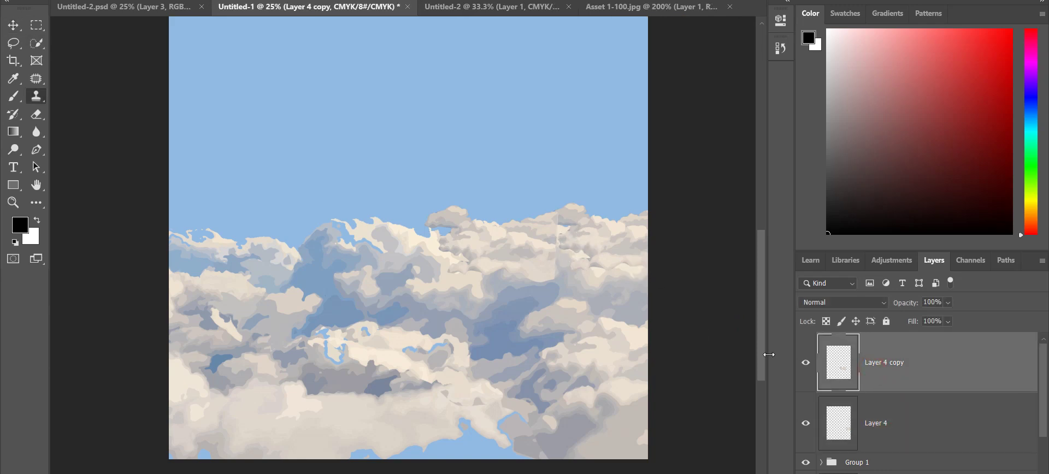
{"action": "mouse_move", "coordinate": [558, 227]}
{"action": "left_mouse_down"}
{"action": "mouse_move", "coordinate": [553, 276]}
{"action": "mouse_move", "coordinate": [556, 219]}
{"action": "mouse_move", "coordinate": [554, 264]}
{"action": "mouse_move", "coordinate": [561, 228]}
{"action": "left_mouse_up"}
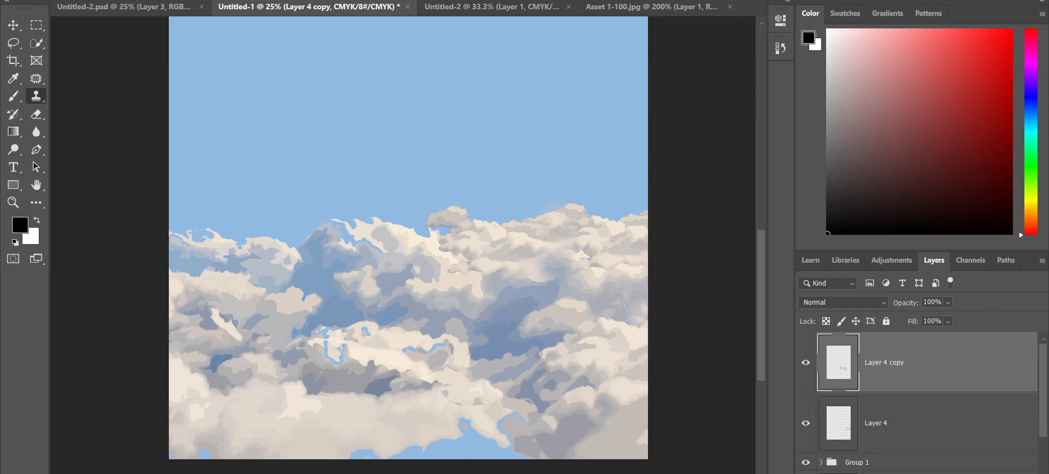
{"action": "left_click_drag", "start_coordinate": [540, 290], "coordinate": [548, 280]}
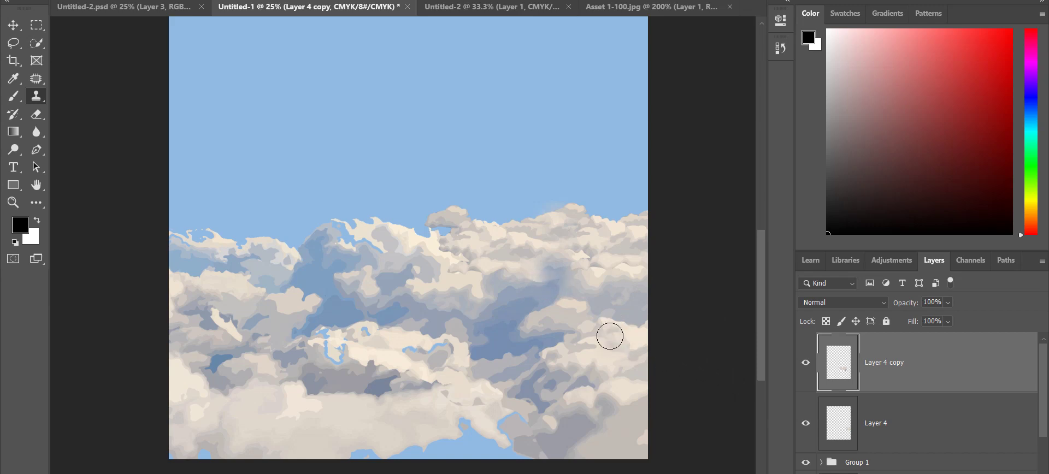
- Clone the fluffy cloud texture leftward over the ragged horizon edge as far as the poster's left side
{"action": "key", "text": "w"}
{"action": "key", "text": "s"}
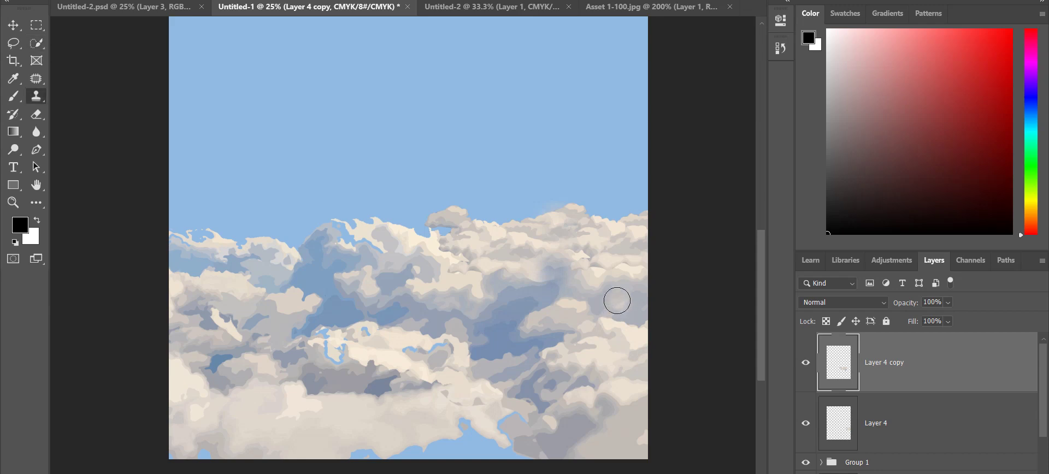
{"action": "left_click", "coordinate": [623, 249], "text": "alt"}
{"action": "mouse_move", "coordinate": [566, 258]}
{"action": "left_mouse_down"}
{"action": "mouse_move", "coordinate": [542, 265]}
{"action": "mouse_move", "coordinate": [566, 267]}
{"action": "mouse_move", "coordinate": [569, 279]}
{"action": "mouse_move", "coordinate": [532, 251]}
{"action": "mouse_move", "coordinate": [566, 243]}
{"action": "mouse_move", "coordinate": [594, 256]}
{"action": "mouse_move", "coordinate": [517, 244]}
{"action": "mouse_move", "coordinate": [557, 234]}
{"action": "mouse_move", "coordinate": [472, 248]}
{"action": "mouse_move", "coordinate": [419, 244]}
{"action": "mouse_move", "coordinate": [455, 235]}
{"action": "mouse_move", "coordinate": [437, 235]}
{"action": "mouse_move", "coordinate": [446, 230]}
{"action": "mouse_move", "coordinate": [411, 248]}
{"action": "mouse_move", "coordinate": [447, 232]}
{"action": "mouse_move", "coordinate": [356, 244]}
{"action": "mouse_move", "coordinate": [391, 248]}
{"action": "mouse_move", "coordinate": [374, 251]}
{"action": "mouse_move", "coordinate": [374, 235]}
{"action": "mouse_move", "coordinate": [332, 242]}
{"action": "mouse_move", "coordinate": [370, 226]}
{"action": "mouse_move", "coordinate": [328, 235]}
{"action": "mouse_move", "coordinate": [406, 241]}
{"action": "mouse_move", "coordinate": [344, 242]}
{"action": "mouse_move", "coordinate": [349, 227]}
{"action": "mouse_move", "coordinate": [330, 230]}
{"action": "mouse_move", "coordinate": [368, 229]}
{"action": "left_mouse_up"}
{"action": "left_click", "coordinate": [564, 249], "text": "alt"}
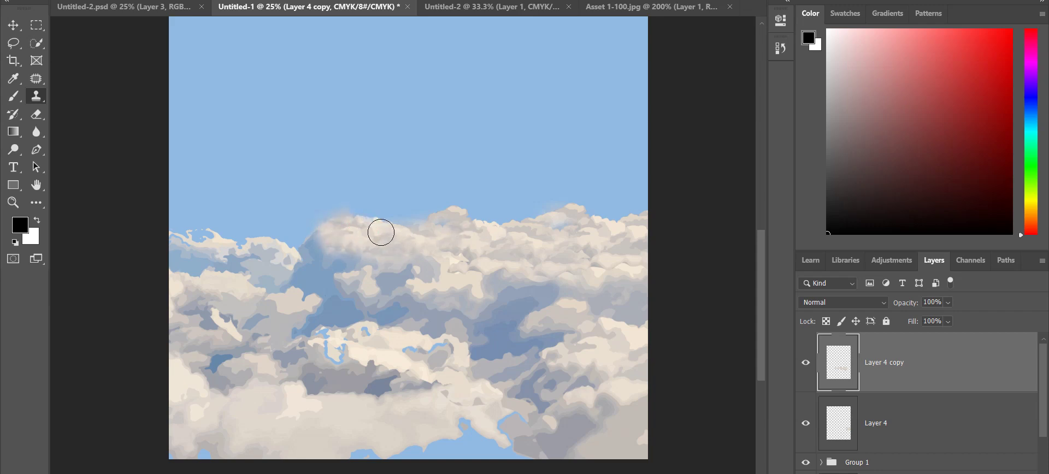
{"action": "left_click", "coordinate": [391, 235]}
{"action": "left_click", "coordinate": [323, 232]}
{"action": "mouse_move", "coordinate": [303, 233]}
{"action": "left_mouse_down"}
{"action": "mouse_move", "coordinate": [330, 226]}
{"action": "mouse_move", "coordinate": [298, 225]}
{"action": "mouse_move", "coordinate": [281, 239]}
{"action": "mouse_move", "coordinate": [304, 228]}
{"action": "mouse_move", "coordinate": [292, 246]}
{"action": "mouse_move", "coordinate": [301, 248]}
{"action": "mouse_move", "coordinate": [330, 238]}
{"action": "mouse_move", "coordinate": [282, 226]}
{"action": "mouse_move", "coordinate": [319, 219]}
{"action": "mouse_move", "coordinate": [225, 234]}
{"action": "mouse_move", "coordinate": [256, 238]}
{"action": "mouse_move", "coordinate": [226, 242]}
{"action": "mouse_move", "coordinate": [236, 244]}
{"action": "mouse_move", "coordinate": [276, 217]}
{"action": "mouse_move", "coordinate": [286, 222]}
{"action": "mouse_move", "coordinate": [163, 245]}
{"action": "mouse_move", "coordinate": [203, 240]}
{"action": "mouse_move", "coordinate": [180, 227]}
{"action": "mouse_move", "coordinate": [209, 225]}
{"action": "mouse_move", "coordinate": [175, 226]}
{"action": "mouse_move", "coordinate": [198, 231]}
{"action": "mouse_move", "coordinate": [187, 220]}
{"action": "mouse_move", "coordinate": [175, 221]}
{"action": "mouse_move", "coordinate": [183, 258]}
{"action": "left_mouse_up"}
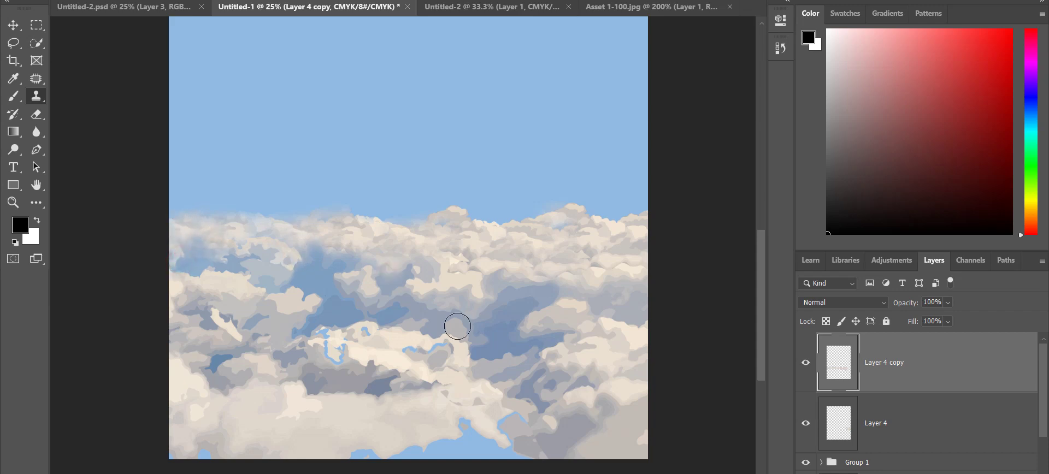
- Clone cloud texture over the thin blue outlines in the middle of the cloud bank
{"action": "mouse_move", "coordinate": [346, 346]}
{"action": "left_mouse_down"}
{"action": "mouse_move", "coordinate": [326, 356]}
{"action": "mouse_move", "coordinate": [339, 357]}
{"action": "left_mouse_up"}
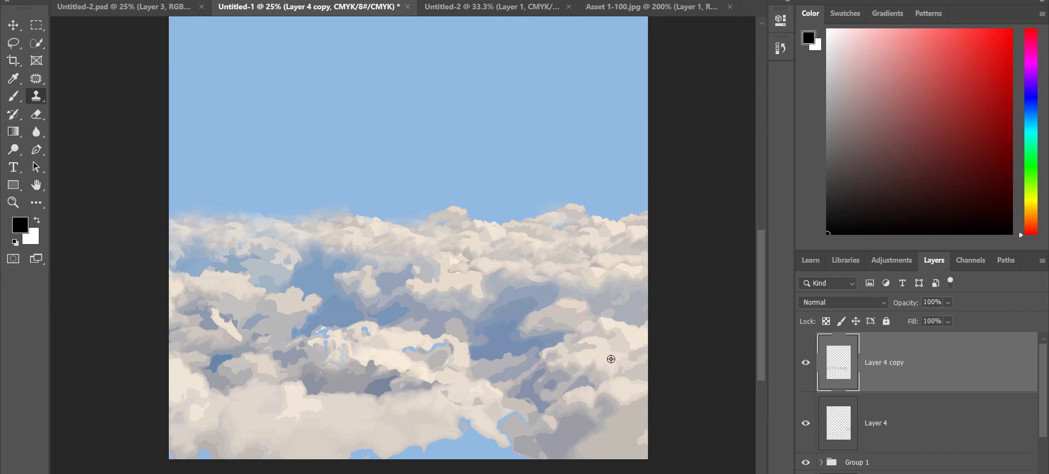
{"action": "left_click", "coordinate": [621, 262], "text": "alt"}
{"action": "mouse_move", "coordinate": [393, 321]}
{"action": "left_mouse_down"}
{"action": "mouse_move", "coordinate": [359, 279]}
{"action": "mouse_move", "coordinate": [409, 301]}
{"action": "left_mouse_up"}
{"action": "mouse_move", "coordinate": [388, 342]}
{"action": "left_mouse_down"}
{"action": "mouse_move", "coordinate": [357, 336]}
{"action": "mouse_move", "coordinate": [366, 329]}
{"action": "mouse_move", "coordinate": [318, 351]}
{"action": "mouse_move", "coordinate": [332, 346]}
{"action": "mouse_move", "coordinate": [328, 333]}
{"action": "mouse_move", "coordinate": [339, 345]}
{"action": "mouse_move", "coordinate": [319, 339]}
{"action": "mouse_move", "coordinate": [340, 350]}
{"action": "mouse_move", "coordinate": [317, 337]}
{"action": "mouse_move", "coordinate": [286, 358]}
{"action": "mouse_move", "coordinate": [310, 361]}
{"action": "mouse_move", "coordinate": [301, 343]}
{"action": "mouse_move", "coordinate": [271, 352]}
{"action": "mouse_move", "coordinate": [273, 367]}
{"action": "mouse_move", "coordinate": [292, 367]}
{"action": "mouse_move", "coordinate": [288, 345]}
{"action": "mouse_move", "coordinate": [270, 360]}
{"action": "mouse_move", "coordinate": [273, 350]}
{"action": "mouse_move", "coordinate": [326, 380]}
{"action": "mouse_move", "coordinate": [310, 380]}
{"action": "mouse_move", "coordinate": [372, 361]}
{"action": "mouse_move", "coordinate": [413, 365]}
{"action": "mouse_move", "coordinate": [443, 349]}
{"action": "mouse_move", "coordinate": [409, 351]}
{"action": "mouse_move", "coordinate": [449, 348]}
{"action": "mouse_move", "coordinate": [407, 347]}
{"action": "mouse_move", "coordinate": [466, 341]}
{"action": "mouse_move", "coordinate": [415, 346]}
{"action": "mouse_move", "coordinate": [445, 347]}
{"action": "left_mouse_up"}
- Clone cloud texture over the jagged blue gap near the lower right of the cloud bank
{"action": "left_click", "coordinate": [503, 244], "text": "alt"}
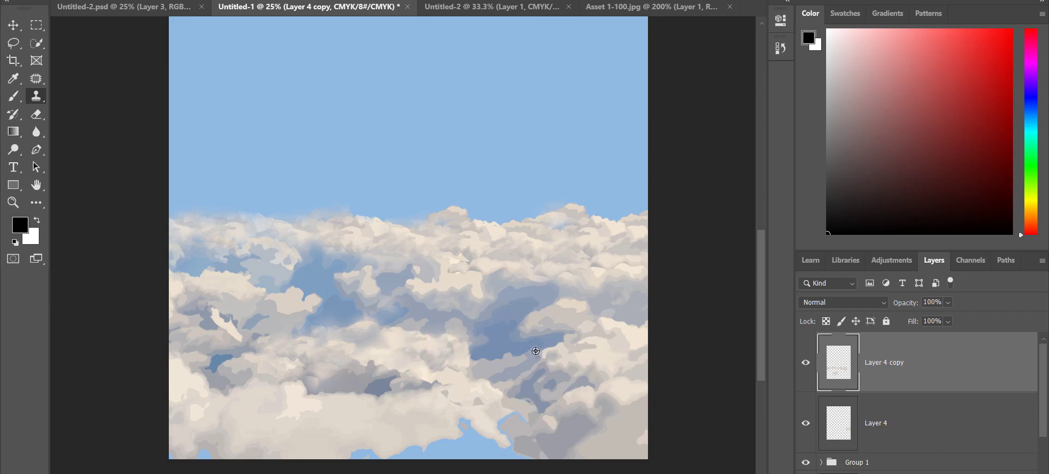
{"action": "mouse_move", "coordinate": [516, 415]}
{"action": "left_mouse_down"}
{"action": "mouse_move", "coordinate": [484, 421]}
{"action": "mouse_move", "coordinate": [512, 436]}
{"action": "mouse_move", "coordinate": [455, 418]}
{"action": "mouse_move", "coordinate": [478, 423]}
{"action": "mouse_move", "coordinate": [461, 427]}
{"action": "mouse_move", "coordinate": [493, 416]}
{"action": "mouse_move", "coordinate": [478, 430]}
{"action": "mouse_move", "coordinate": [531, 442]}
{"action": "mouse_move", "coordinate": [465, 435]}
{"action": "mouse_move", "coordinate": [501, 440]}
{"action": "left_mouse_up"}
{"action": "left_click", "coordinate": [552, 348]}
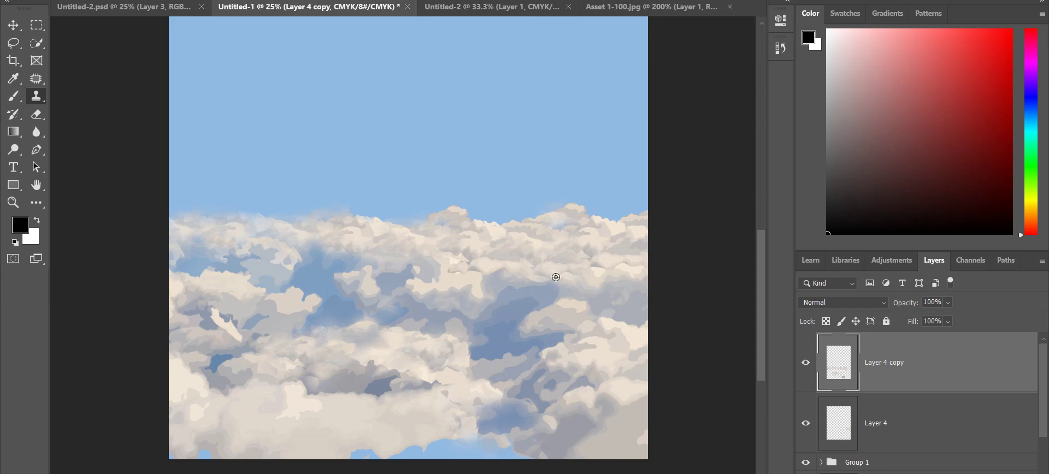
{"action": "left_click", "coordinate": [616, 261], "text": "alt"}
{"action": "mouse_move", "coordinate": [519, 441]}
{"action": "left_mouse_down"}
{"action": "mouse_move", "coordinate": [475, 422]}
{"action": "mouse_move", "coordinate": [521, 450]}
{"action": "mouse_move", "coordinate": [500, 440]}
{"action": "mouse_move", "coordinate": [533, 444]}
{"action": "mouse_move", "coordinate": [364, 453]}
{"action": "left_mouse_up"}
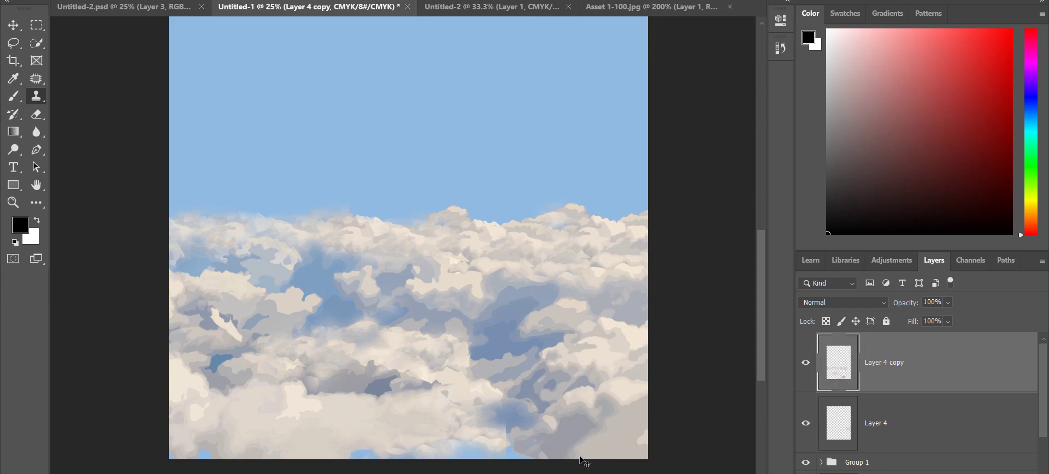
{"action": "left_click", "coordinate": [486, 293]}
{"action": "mouse_move", "coordinate": [507, 434]}
{"action": "left_mouse_down"}
{"action": "mouse_move", "coordinate": [539, 454]}
{"action": "mouse_move", "coordinate": [528, 444]}
{"action": "mouse_move", "coordinate": [467, 447]}
{"action": "left_mouse_up"}
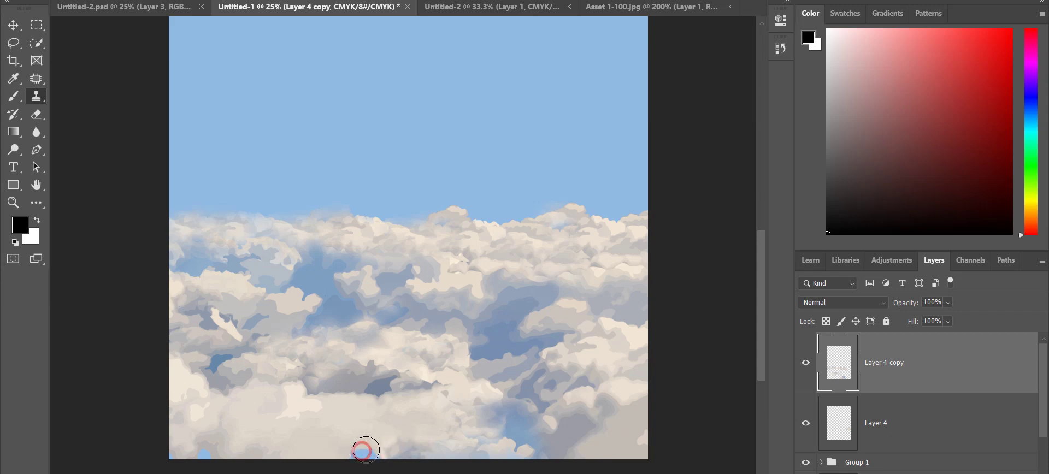
- Clone cloud texture over the remaining blue gaps along the poster's bottom edge, from its center toward the right
{"action": "left_click", "coordinate": [288, 292], "text": "alt"}
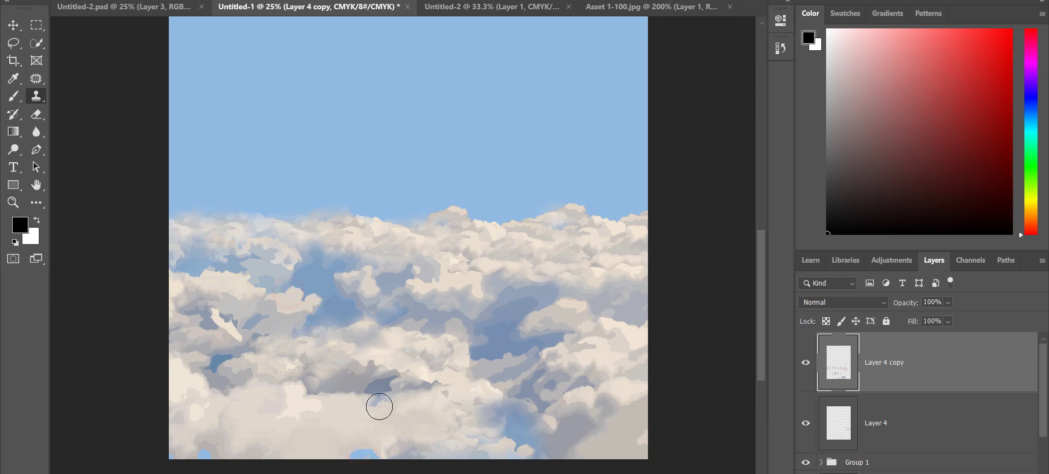
{"action": "left_click_drag", "start_coordinate": [327, 449], "coordinate": [270, 447]}
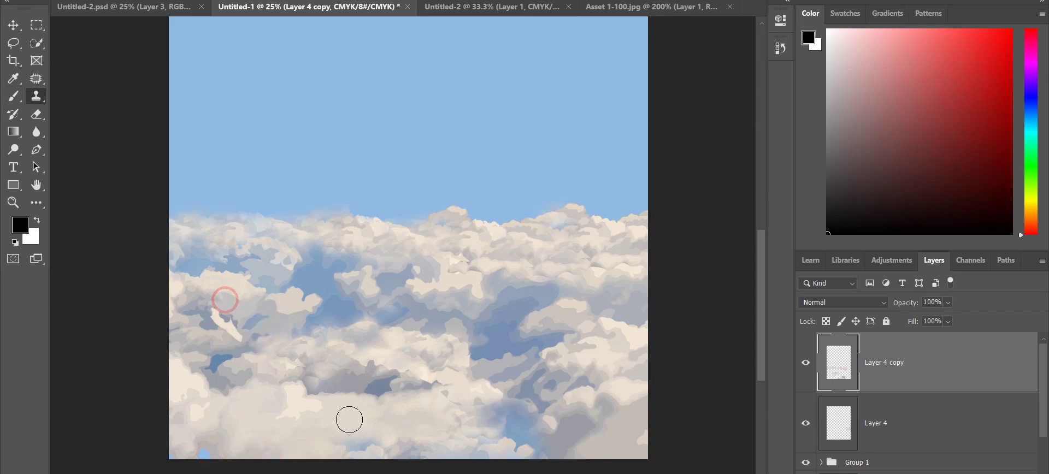
{"action": "left_click_drag", "start_coordinate": [365, 451], "coordinate": [339, 452]}
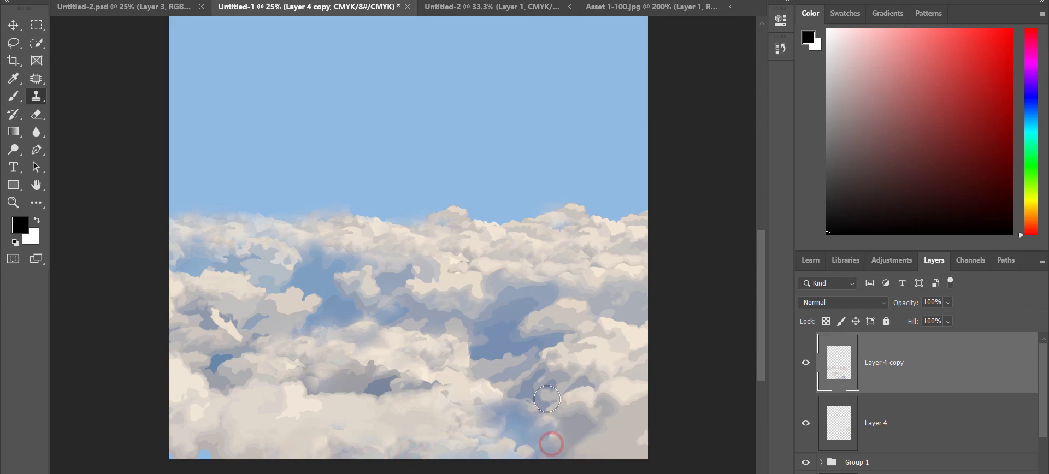
{"action": "mouse_move", "coordinate": [547, 453]}
{"action": "left_mouse_down"}
{"action": "mouse_move", "coordinate": [553, 444]}
{"action": "mouse_move", "coordinate": [454, 451]}
{"action": "left_mouse_up"}
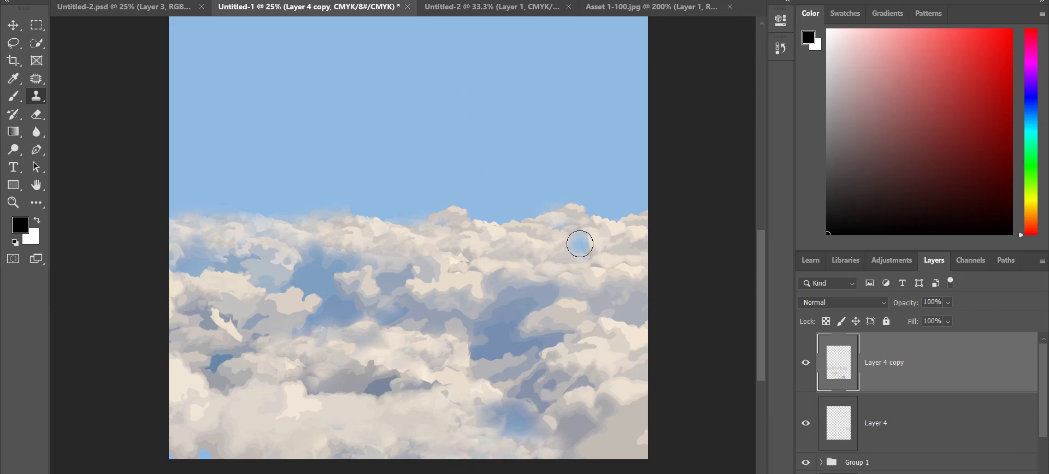
- Clone upper cloud texture over the soft blue patch near the lower right of the cloud bank
{"action": "right_click", "coordinate": [571, 243]}
{"action": "double_click", "coordinate": [639, 412]}
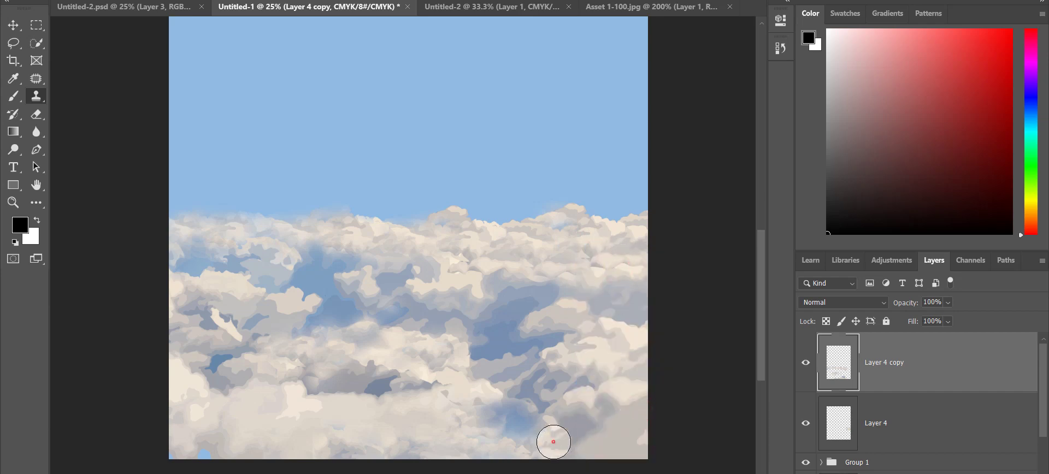
{"action": "mouse_move", "coordinate": [552, 442]}
{"action": "left_mouse_down"}
{"action": "mouse_move", "coordinate": [485, 443]}
{"action": "mouse_move", "coordinate": [556, 433]}
{"action": "mouse_move", "coordinate": [497, 419]}
{"action": "mouse_move", "coordinate": [522, 418]}
{"action": "left_mouse_up"}
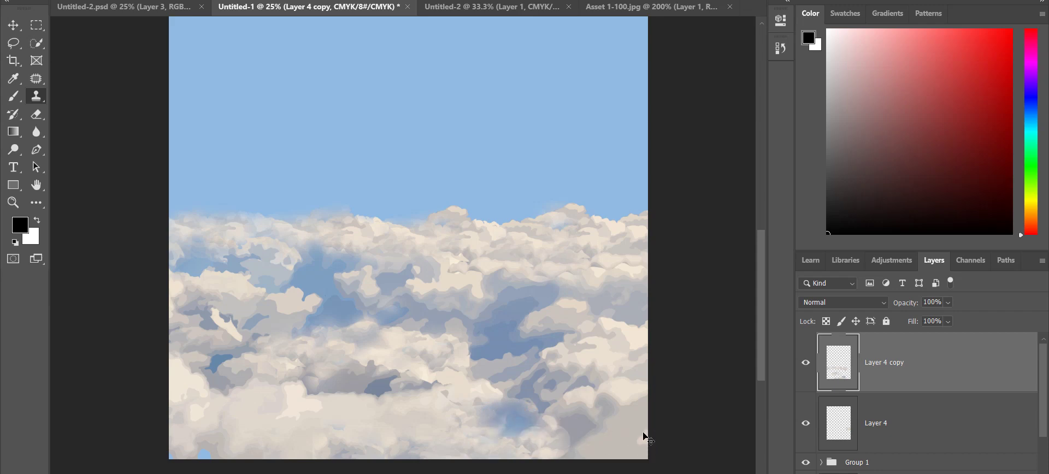
{"action": "key", "text": "ctrl+z"}
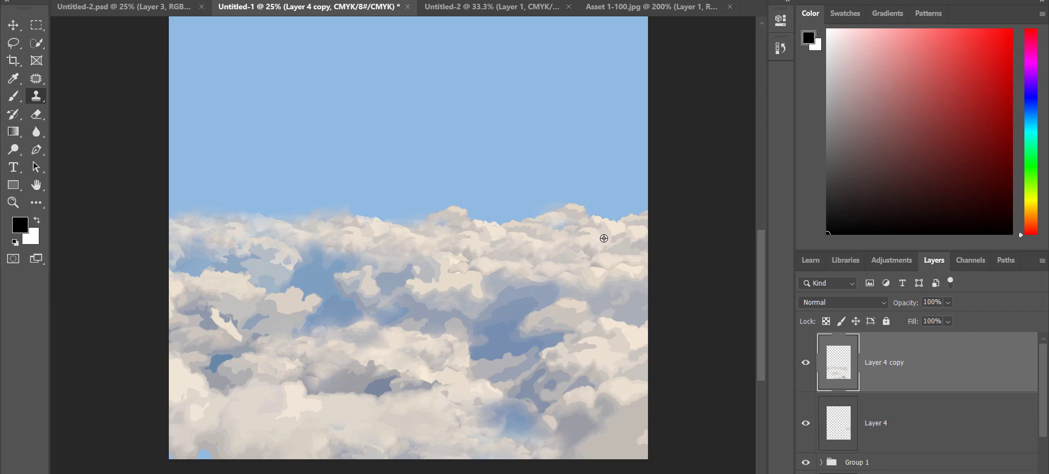
{"action": "left_click", "coordinate": [583, 262], "text": "alt"}
{"action": "left_click", "coordinate": [507, 426]}
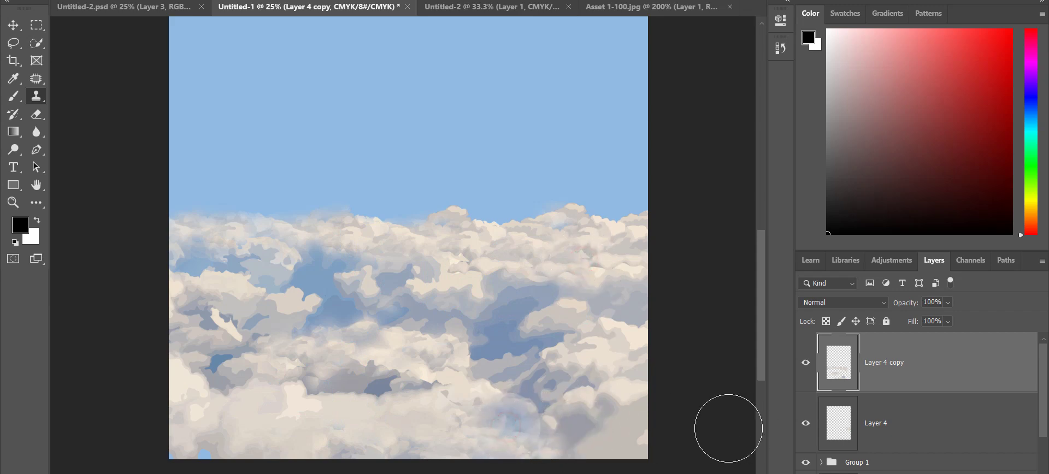
{"action": "left_click_drag", "start_coordinate": [524, 428], "coordinate": [508, 424]}
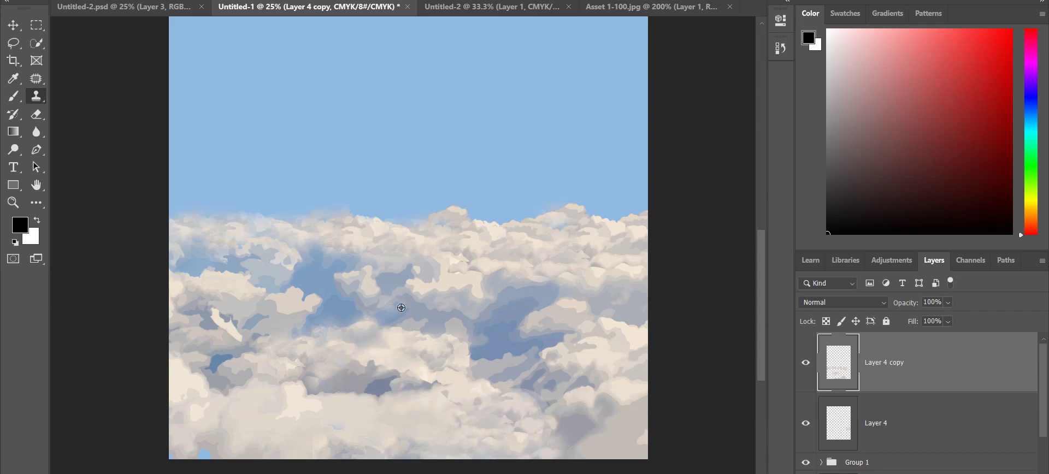
- Clone upper cloud texture over the smooth clouds along the poster's bottom edge, left of its center
{"action": "left_click", "coordinate": [466, 265], "text": "alt"}
{"action": "left_click", "coordinate": [314, 435]}
{"action": "left_click", "coordinate": [364, 431]}
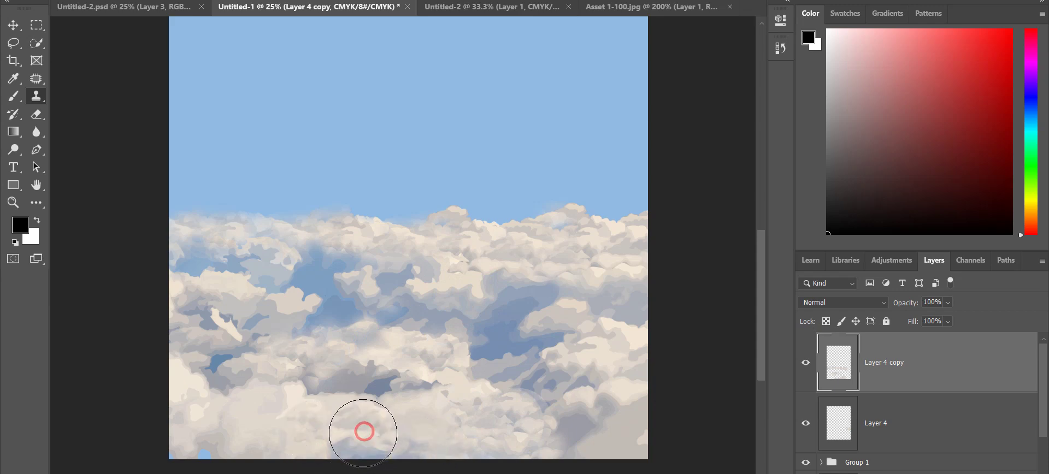
- Try to extend the cloned texture over the lower-left clouds, and undo those strokes
{"action": "mouse_move", "coordinate": [363, 433]}
{"action": "left_mouse_down"}
{"action": "mouse_move", "coordinate": [269, 415]}
{"action": "mouse_move", "coordinate": [269, 432]}
{"action": "mouse_move", "coordinate": [285, 440]}
{"action": "mouse_move", "coordinate": [247, 422]}
{"action": "mouse_move", "coordinate": [203, 443]}
{"action": "mouse_move", "coordinate": [262, 387]}
{"action": "left_mouse_up"}
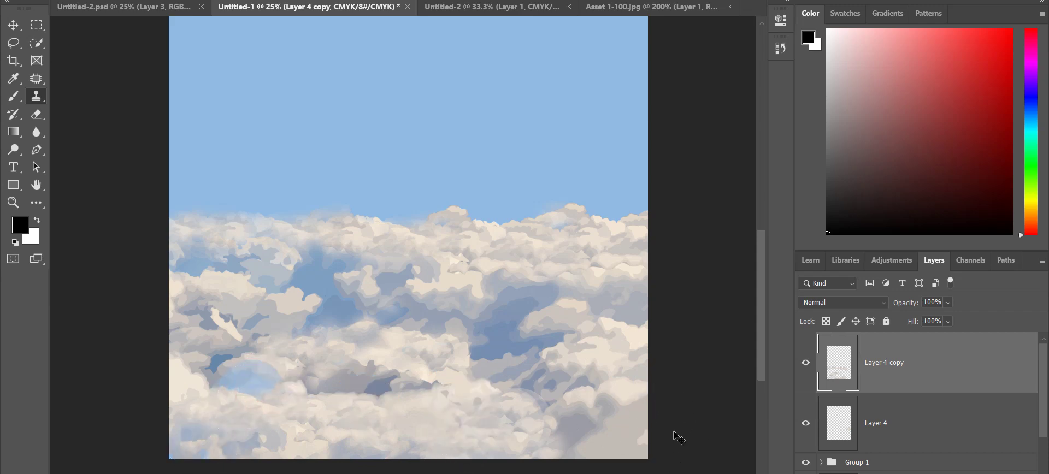
{"action": "key", "text": "ctrl+z"}
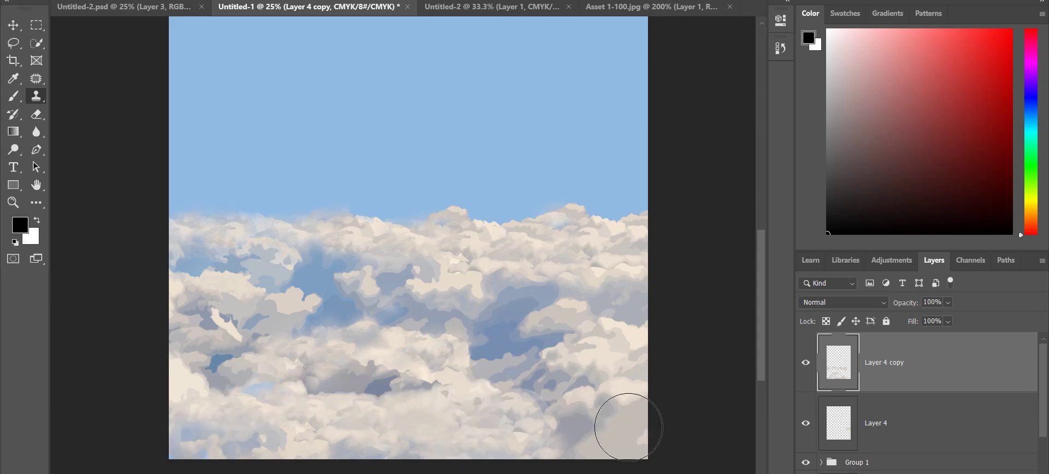
{"action": "key", "text": "ctrl+z"}
{"action": "key", "text": "ctrl+z"}
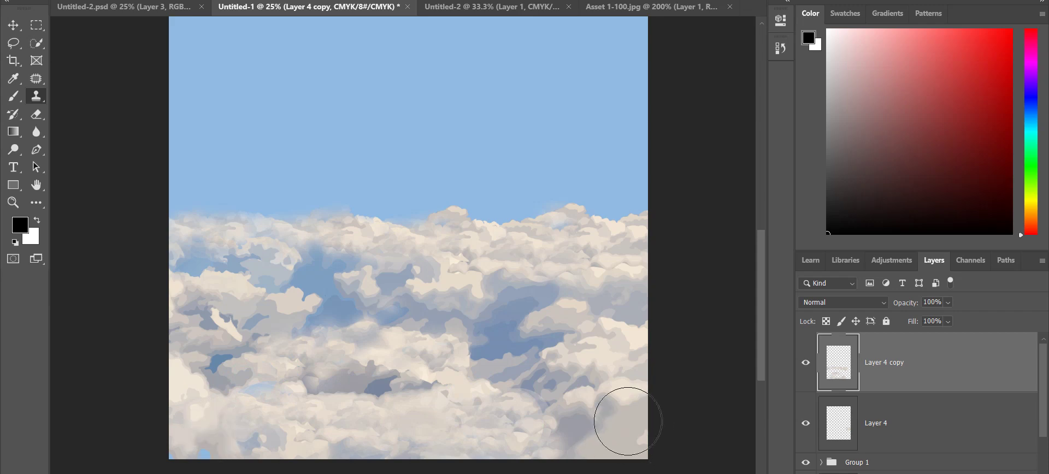
{"action": "key", "text": "ctrl+z"}
{"action": "key", "text": "ctrl+z"}
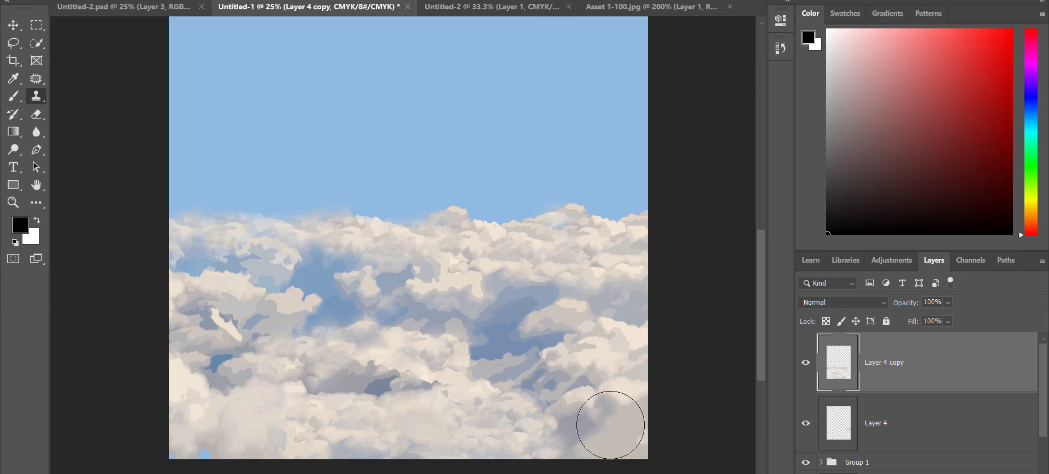
- Clone cloud texture with a smaller brush over the lower-middle clouds and the flat grey patch in the poster's bottom-right corner
{"action": "left_click", "coordinate": [352, 331]}
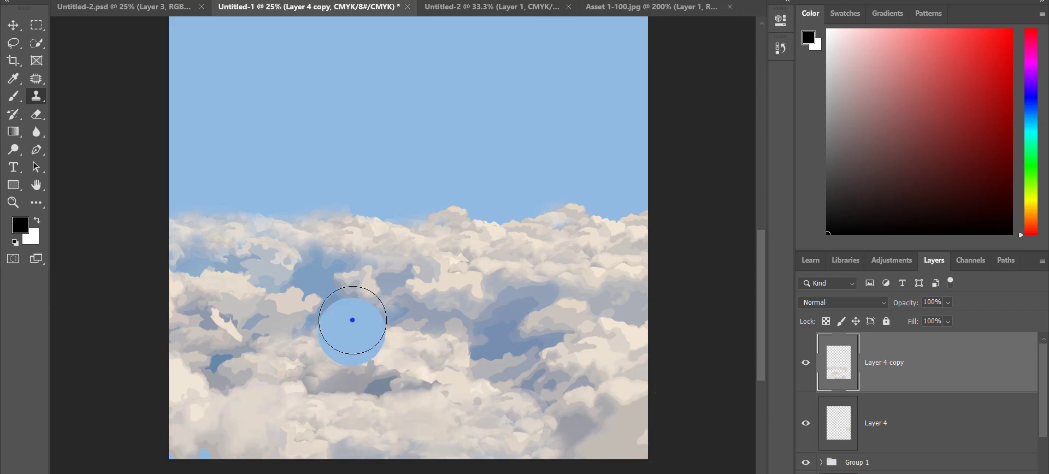
{"action": "right_click", "coordinate": [353, 320]}
{"action": "double_click", "coordinate": [398, 429]}
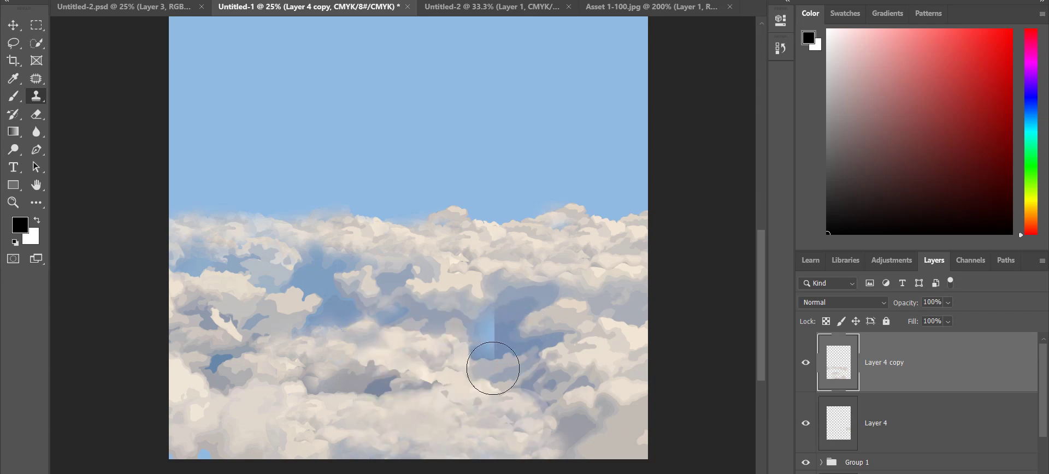
{"action": "left_click_drag", "start_coordinate": [492, 368], "coordinate": [481, 324]}
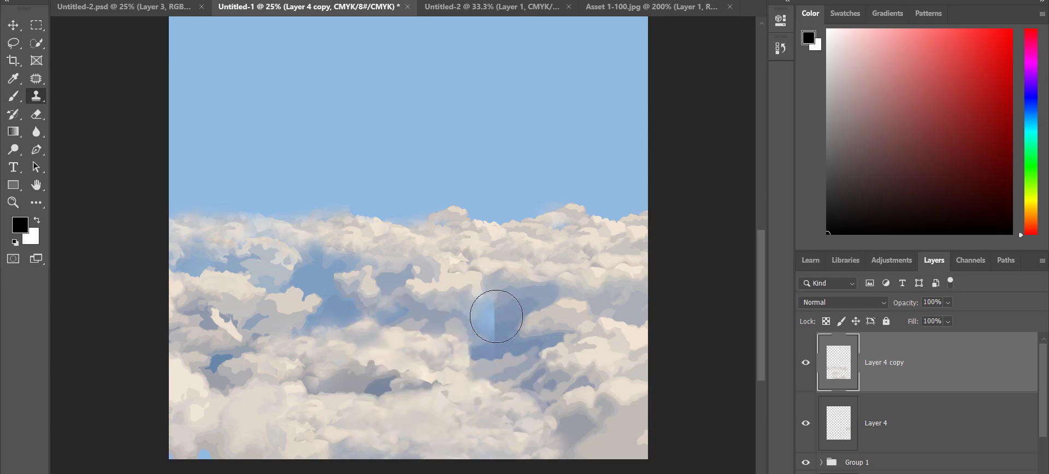
{"action": "left_click", "coordinate": [551, 256], "text": "alt"}
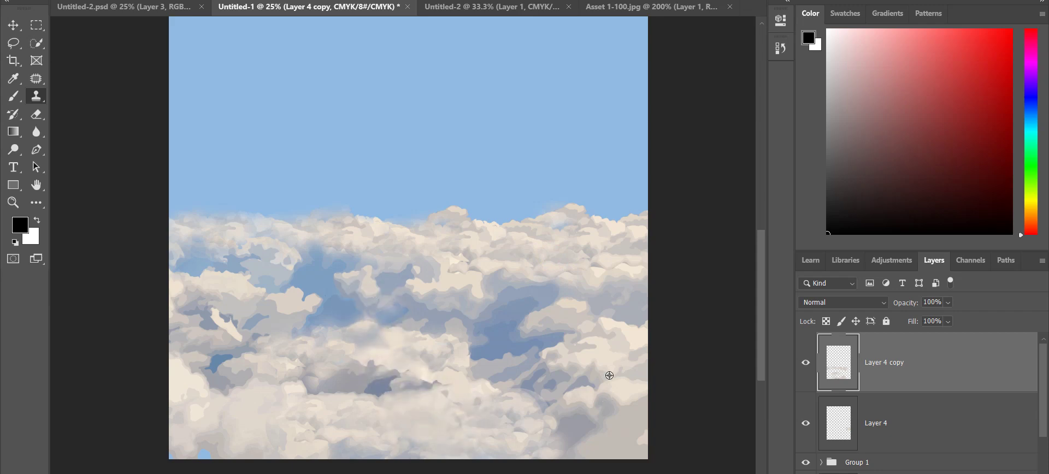
{"action": "mouse_move", "coordinate": [355, 414]}
{"action": "left_mouse_down"}
{"action": "mouse_move", "coordinate": [308, 425]}
{"action": "mouse_move", "coordinate": [334, 434]}
{"action": "mouse_move", "coordinate": [308, 446]}
{"action": "mouse_move", "coordinate": [320, 439]}
{"action": "mouse_move", "coordinate": [204, 445]}
{"action": "mouse_move", "coordinate": [306, 464]}
{"action": "mouse_move", "coordinate": [363, 427]}
{"action": "mouse_move", "coordinate": [359, 444]}
{"action": "mouse_move", "coordinate": [362, 434]}
{"action": "mouse_move", "coordinate": [391, 440]}
{"action": "mouse_move", "coordinate": [345, 430]}
{"action": "mouse_move", "coordinate": [418, 437]}
{"action": "left_mouse_up"}
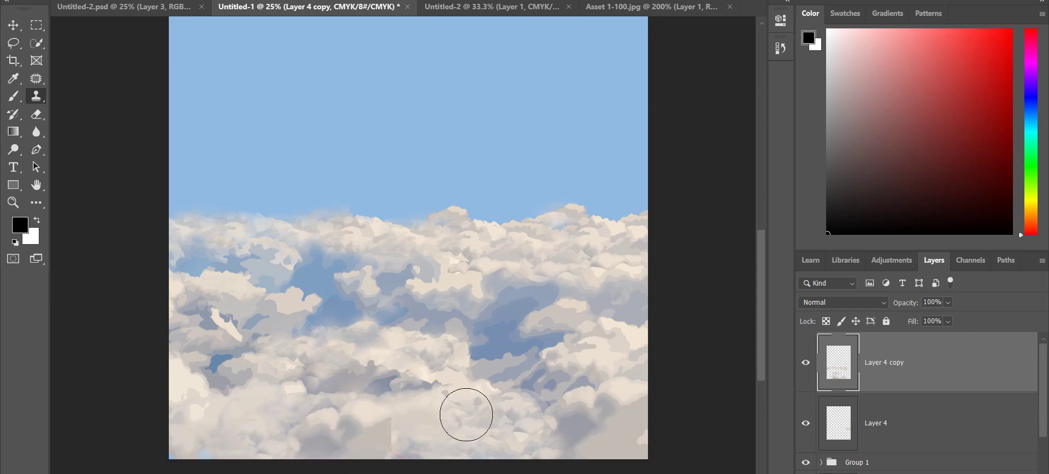
{"action": "left_click", "coordinate": [573, 425], "text": "alt"}
{"action": "mouse_move", "coordinate": [603, 434]}
{"action": "left_mouse_down"}
{"action": "mouse_move", "coordinate": [580, 437]}
{"action": "mouse_move", "coordinate": [636, 434]}
{"action": "left_mouse_up"}
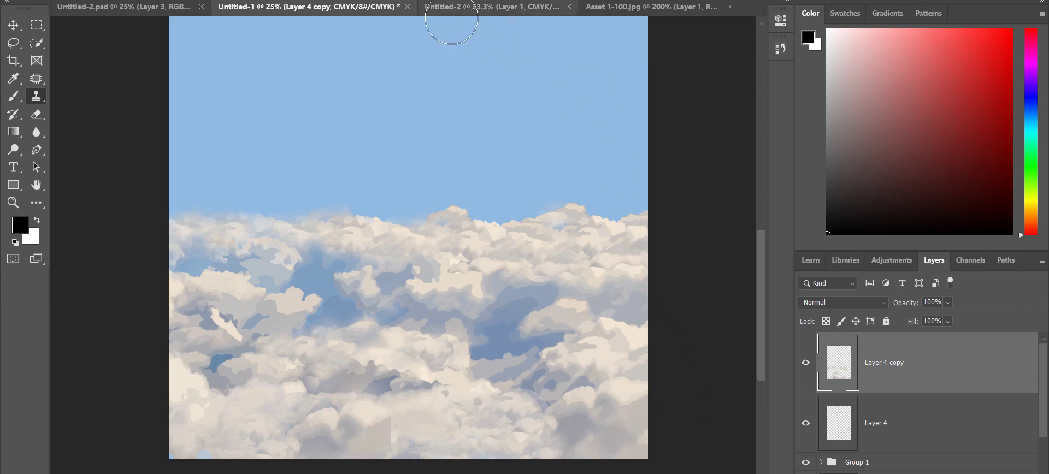
- Clone soft grey cloud shading over the vertical seam at the bottom center of the cloud bank
{"action": "left_click", "coordinate": [373, 401]}
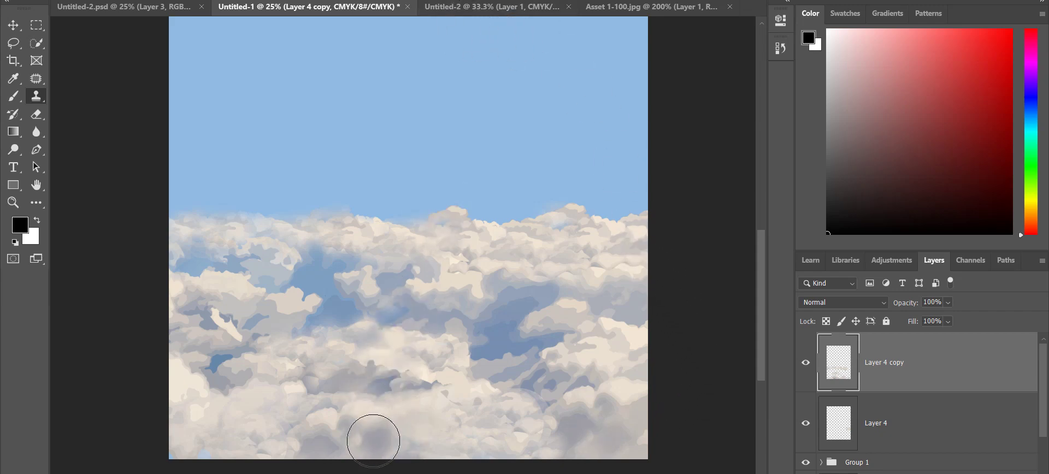
{"action": "left_click", "coordinate": [356, 441]}
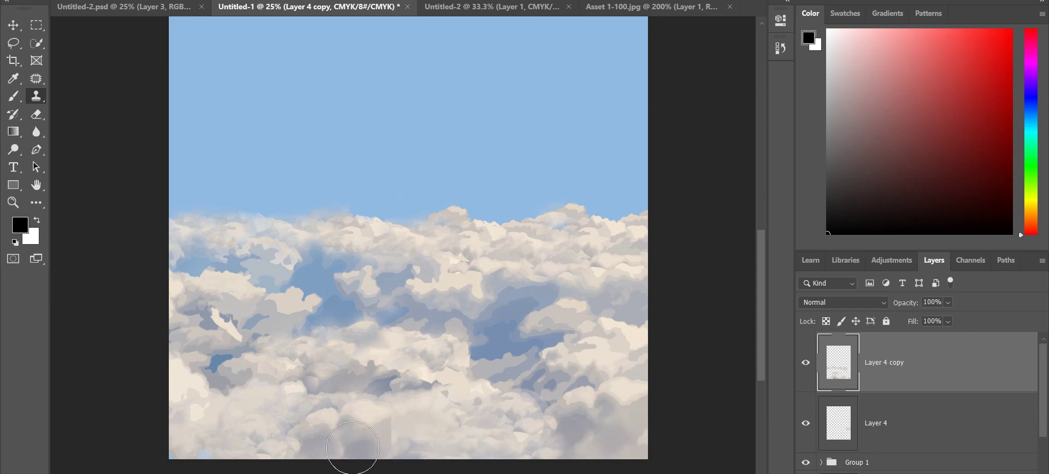
{"action": "left_click", "coordinate": [361, 443]}
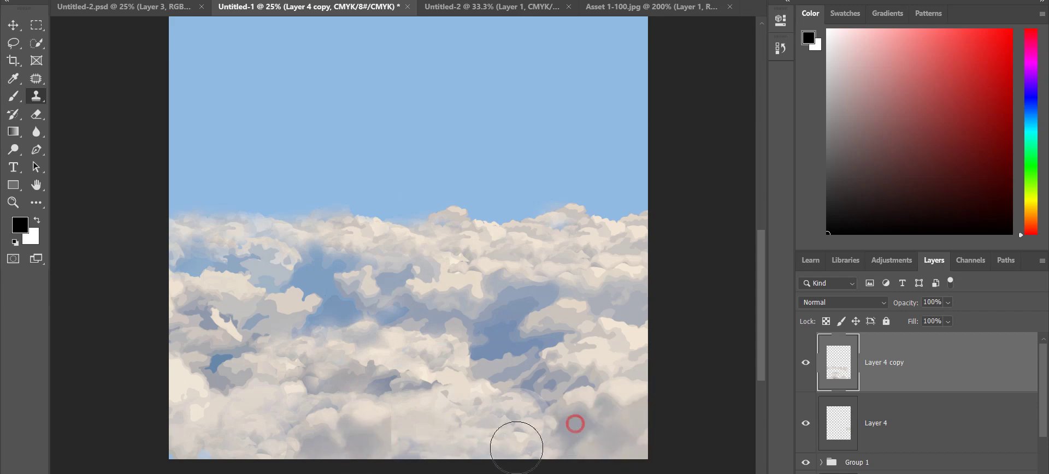
{"action": "left_click", "coordinate": [356, 449]}
{"action": "left_click", "coordinate": [340, 440]}
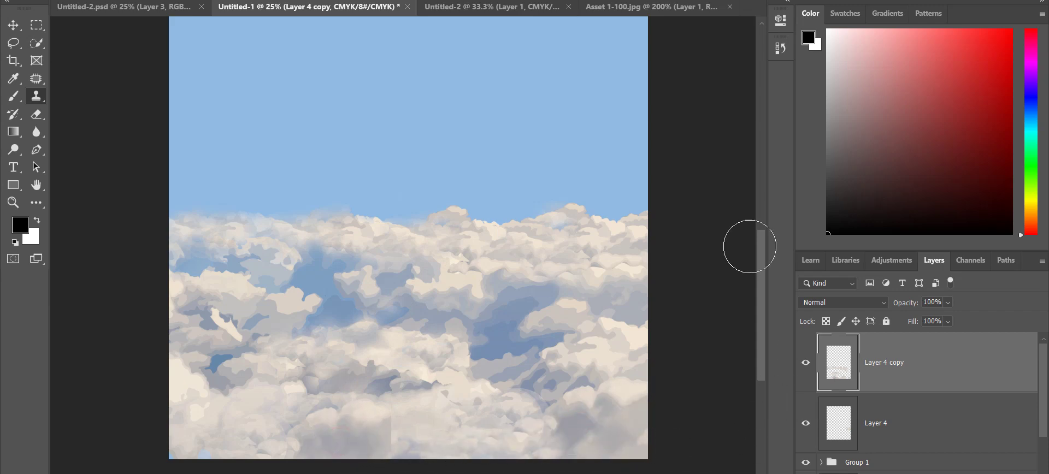
{"action": "left_click", "coordinate": [435, 436]}
{"action": "left_click", "coordinate": [395, 440]}
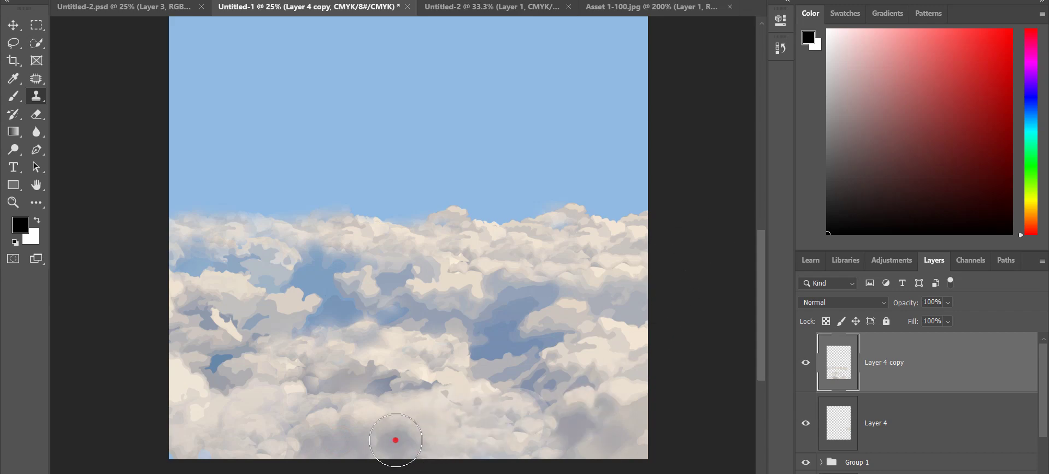
{"action": "left_click", "coordinate": [395, 437]}
{"action": "left_click", "coordinate": [409, 439]}
{"action": "left_click", "coordinate": [374, 432]}
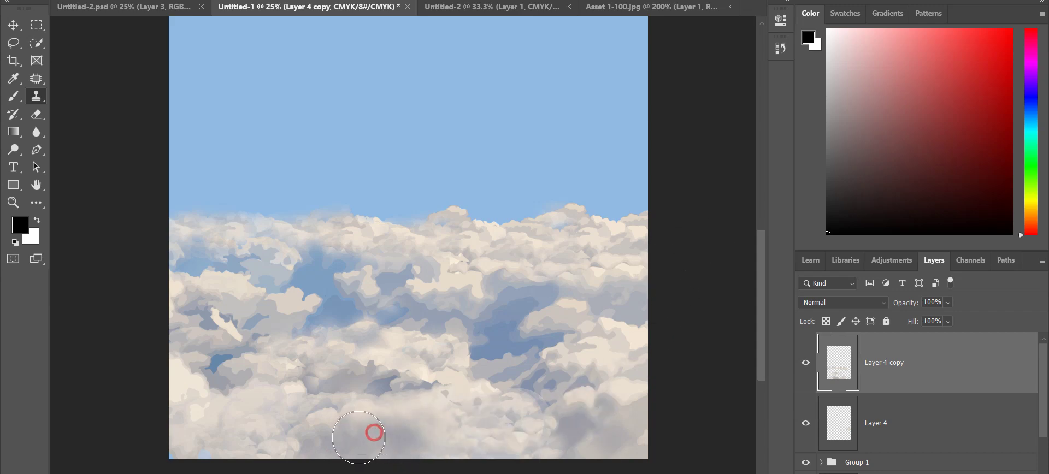
{"action": "left_click_drag", "start_coordinate": [399, 443], "coordinate": [417, 443]}
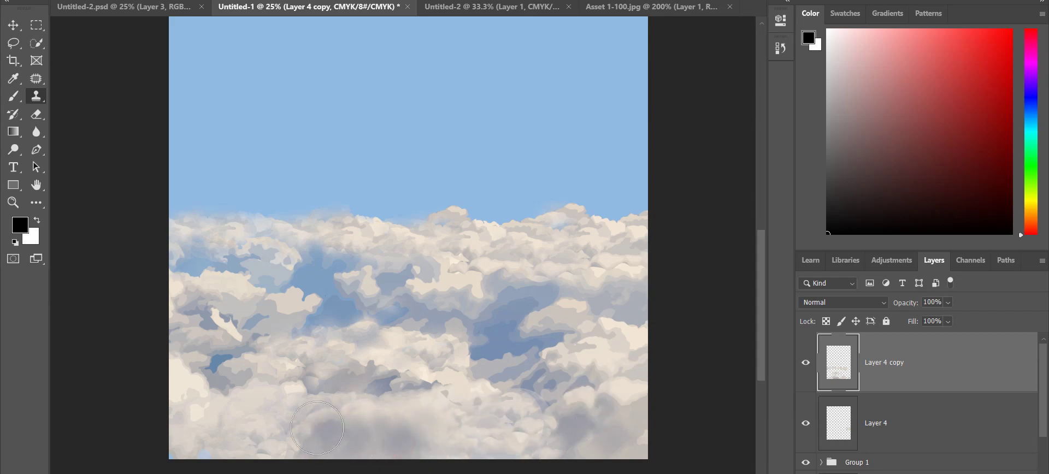
- Extend the soft grey cloud shading leftward along the poster's bottom edge
{"action": "left_click", "coordinate": [300, 455]}
{"action": "left_click", "coordinate": [257, 459]}
{"action": "left_click", "coordinate": [306, 452]}
{"action": "left_click", "coordinate": [303, 454]}
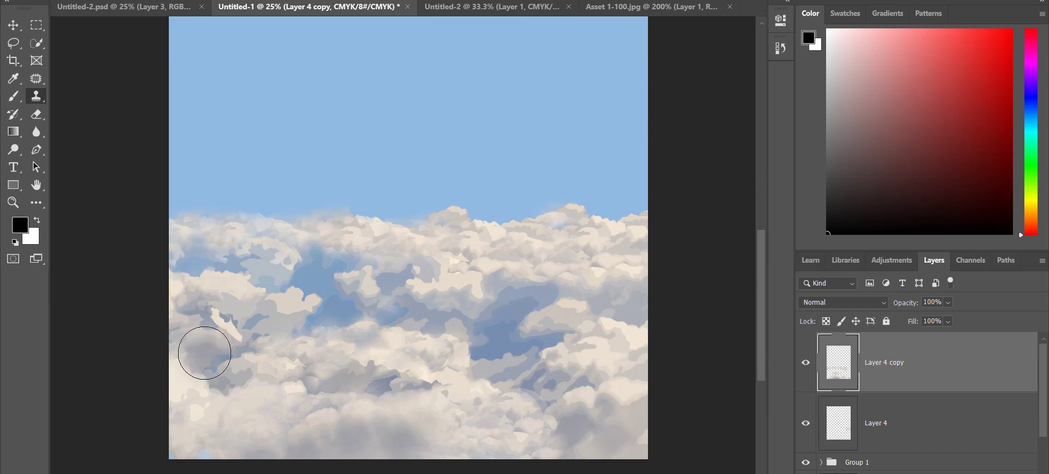
- Try to clone hazy blue texture over the jagged clouds on the left side of the cloud bank
{"action": "mouse_move", "coordinate": [267, 321]}
{"action": "left_mouse_down"}
{"action": "mouse_move", "coordinate": [222, 335]}
{"action": "mouse_move", "coordinate": [205, 328]}
{"action": "mouse_move", "coordinate": [224, 325]}
{"action": "mouse_move", "coordinate": [182, 328]}
{"action": "left_mouse_up"}
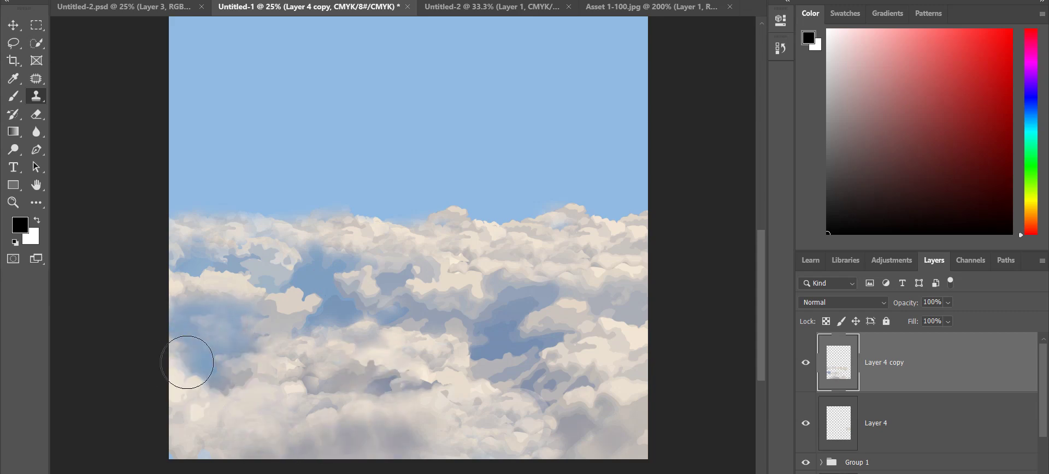
{"action": "mouse_move", "coordinate": [178, 363]}
{"action": "left_mouse_down"}
{"action": "mouse_move", "coordinate": [186, 343]}
{"action": "mouse_move", "coordinate": [160, 343]}
{"action": "left_mouse_up"}
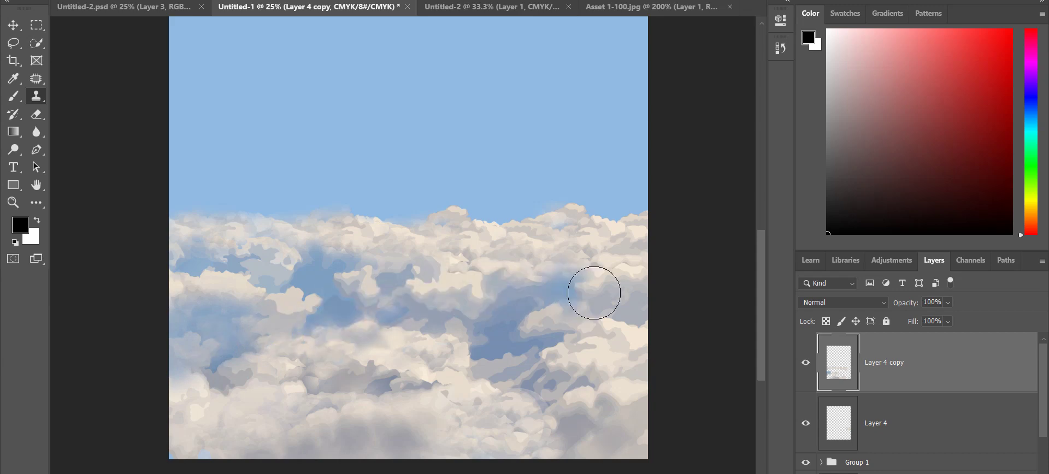
{"action": "mouse_move", "coordinate": [332, 374]}
{"action": "left_mouse_down"}
{"action": "mouse_move", "coordinate": [206, 365]}
{"action": "mouse_move", "coordinate": [268, 371]}
{"action": "left_mouse_up"}
- Undo the hazy blue clone strokes on the left side of the cloud bank
{"action": "key", "text": "ctrl+z"}
{"action": "key", "text": "ctrl+z"}
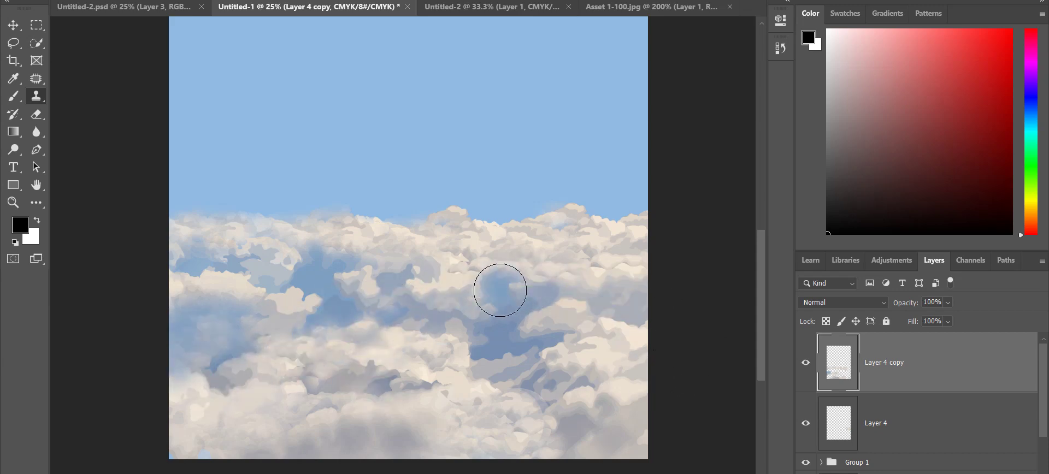
{"action": "left_click", "coordinate": [498, 291]}
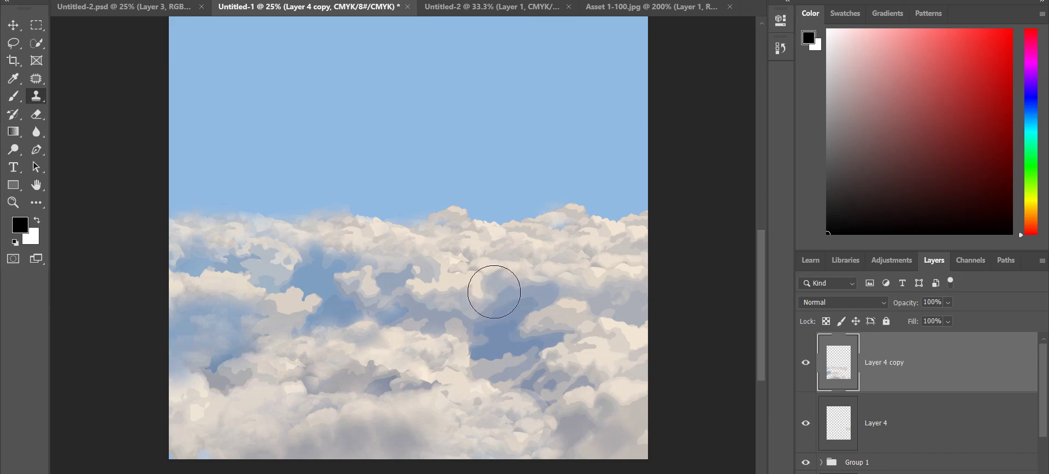
{"action": "key", "text": "ctrl+z"}
{"action": "key", "text": "ctrl+z"}
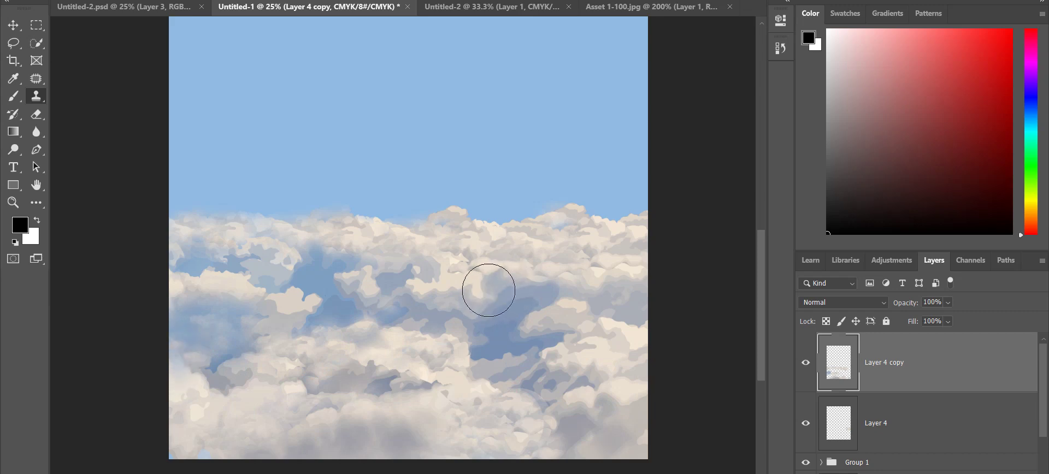
{"action": "key", "text": "ctrl+z"}
{"action": "left_click", "coordinate": [487, 289]}
{"action": "key", "text": "ctrl+z"}
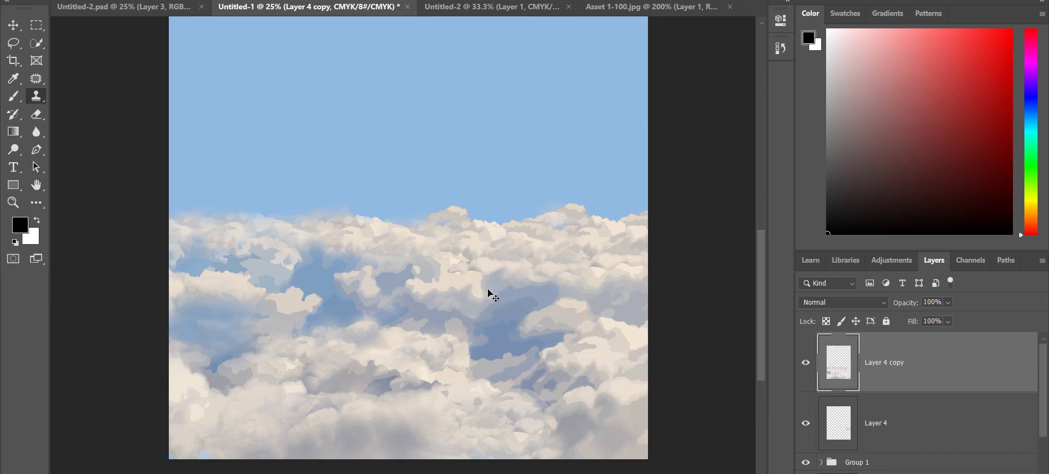
{"action": "left_click", "coordinate": [488, 290]}
{"action": "key", "text": "ctrl+z"}
{"action": "key", "text": "ctrl+z"}
{"action": "key", "text": "ctrl+z"}
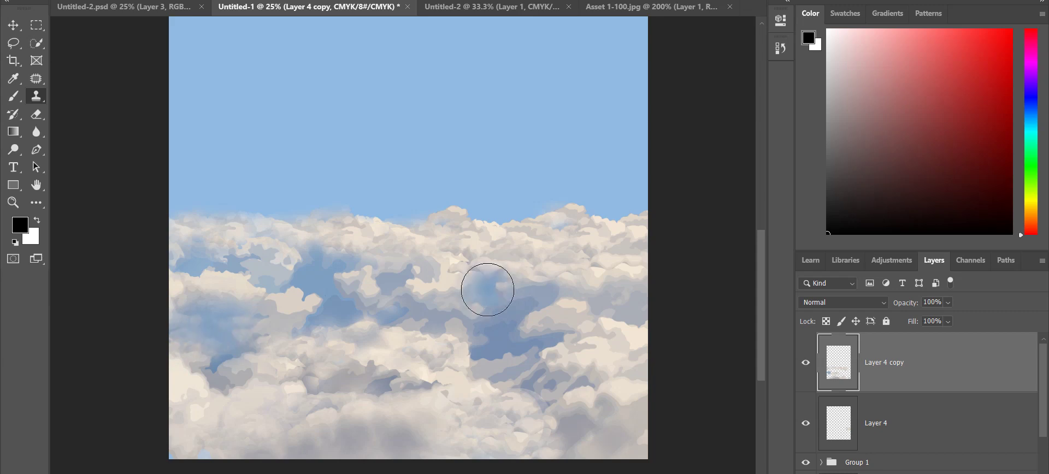
{"action": "key", "text": "ctrl+z"}
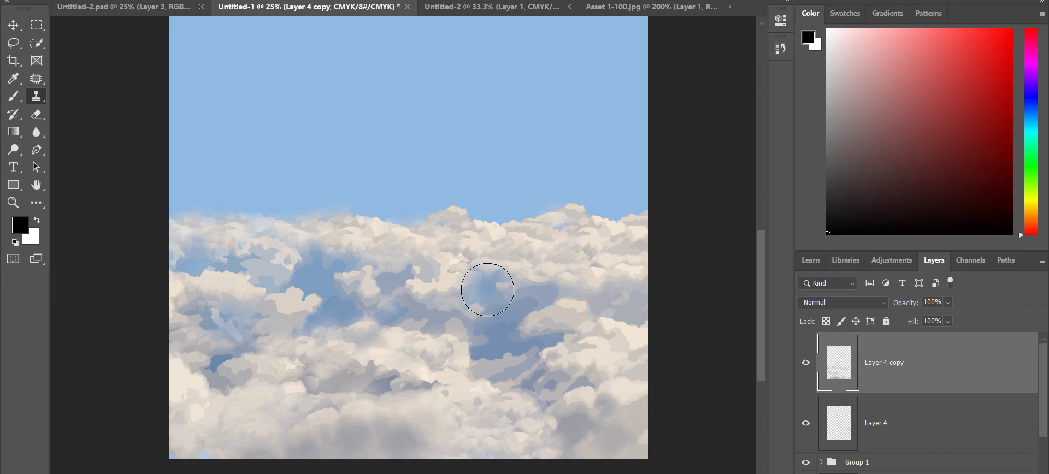
{"action": "key", "text": "ctrl+z"}
{"action": "key", "text": "ctrl+z"}
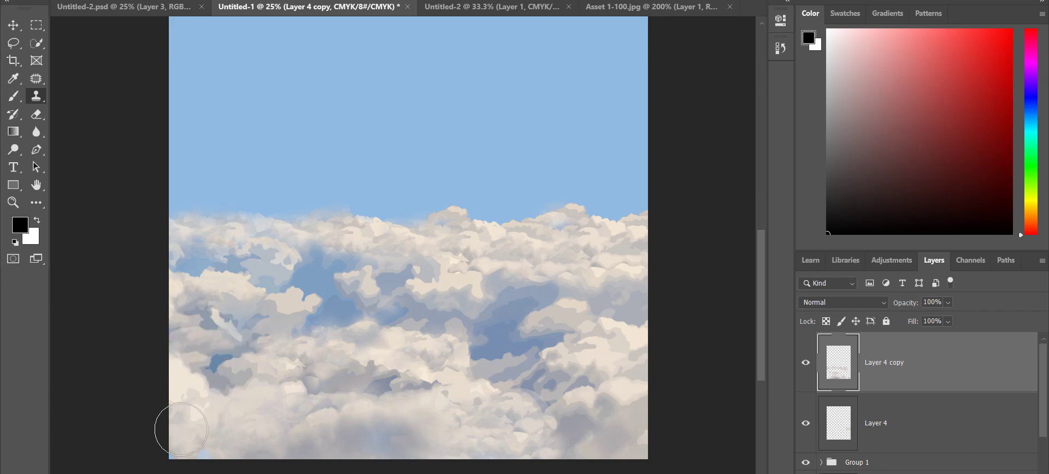
- Clone soft grey cloud texture over the jagged shapes in the left-middle clouds as far as the poster's left edge
{"action": "left_click", "coordinate": [403, 355]}
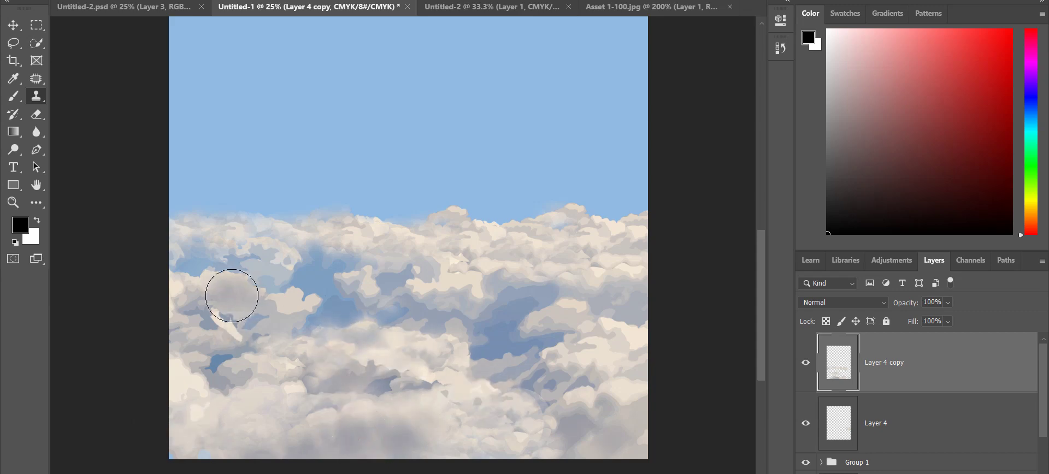
{"action": "mouse_move", "coordinate": [224, 306]}
{"action": "left_mouse_down"}
{"action": "mouse_move", "coordinate": [216, 327]}
{"action": "mouse_move", "coordinate": [239, 324]}
{"action": "mouse_move", "coordinate": [187, 310]}
{"action": "mouse_move", "coordinate": [227, 330]}
{"action": "mouse_move", "coordinate": [180, 322]}
{"action": "mouse_move", "coordinate": [386, 290]}
{"action": "mouse_move", "coordinate": [542, 242]}
{"action": "mouse_move", "coordinate": [470, 278]}
{"action": "mouse_move", "coordinate": [494, 278]}
{"action": "mouse_move", "coordinate": [507, 274]}
{"action": "mouse_move", "coordinate": [383, 281]}
{"action": "mouse_move", "coordinate": [231, 322]}
{"action": "mouse_move", "coordinate": [183, 350]}
{"action": "mouse_move", "coordinate": [220, 371]}
{"action": "mouse_move", "coordinate": [261, 344]}
{"action": "mouse_move", "coordinate": [245, 326]}
{"action": "mouse_move", "coordinate": [273, 328]}
{"action": "mouse_move", "coordinate": [198, 319]}
{"action": "mouse_move", "coordinate": [260, 328]}
{"action": "mouse_move", "coordinate": [169, 324]}
{"action": "mouse_move", "coordinate": [251, 337]}
{"action": "mouse_move", "coordinate": [159, 328]}
{"action": "left_mouse_up"}
{"action": "left_click", "coordinate": [556, 269]}
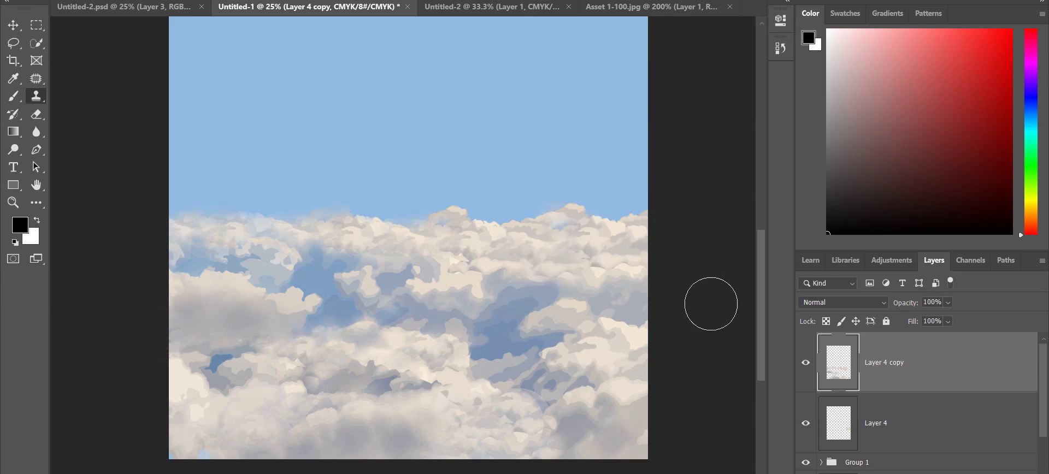
- Clone soft grey cloud shading into the poster's bottom-right corner
{"action": "left_click_drag", "start_coordinate": [344, 444], "coordinate": [384, 443]}
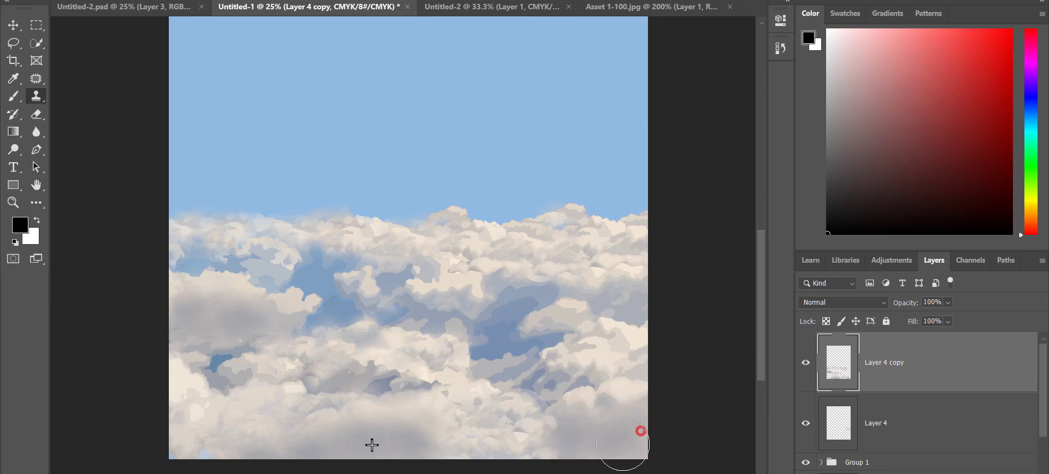
{"action": "scroll", "coordinate": [437, 228], "scroll_direction": "up", "scroll_amount": 1}
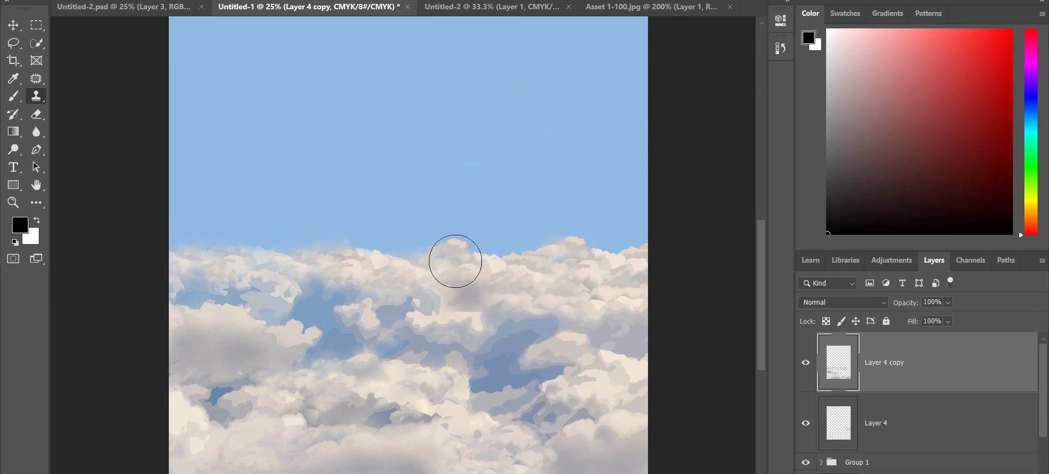
- Try to clone crisp cloud tops over the hazy left part of the horizon with a Hard Round tip
{"action": "right_click", "coordinate": [453, 234]}
{"action": "left_click", "coordinate": [545, 405]}
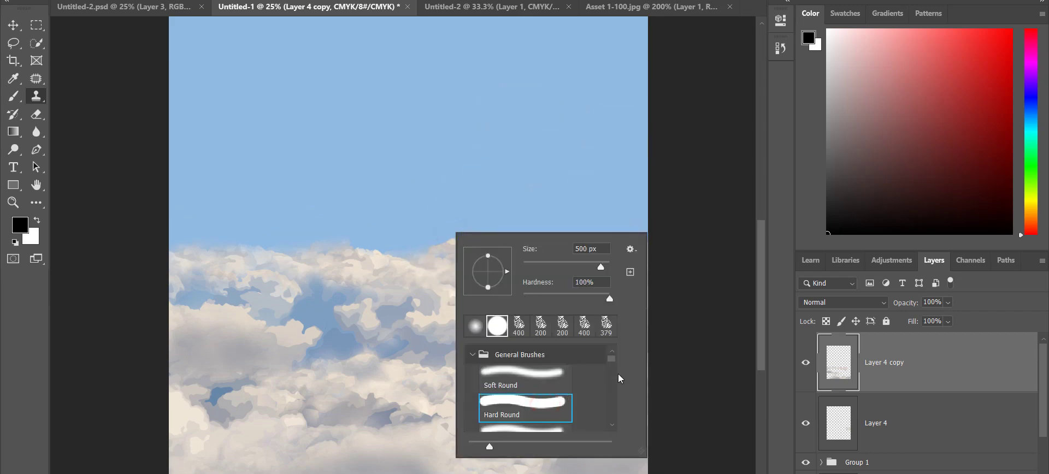
{"action": "left_click", "coordinate": [703, 344]}
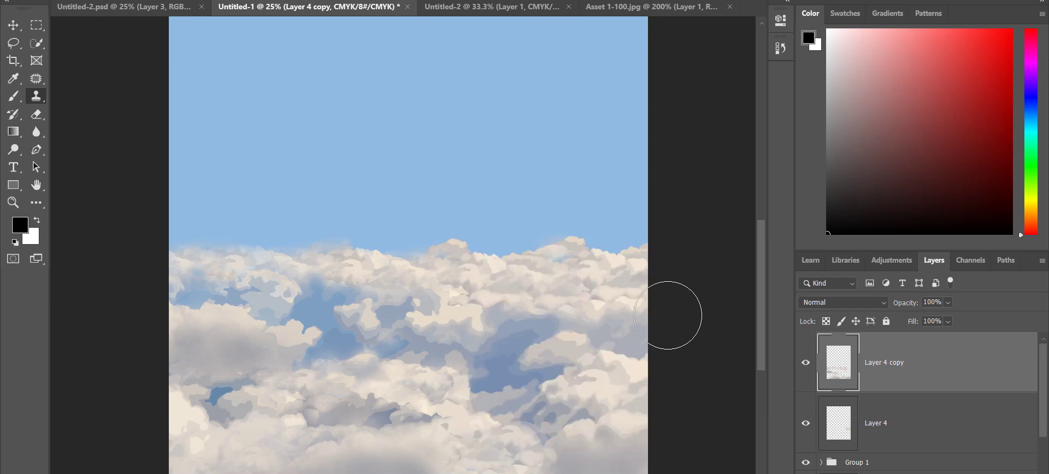
{"action": "left_click", "coordinate": [562, 266], "text": "alt"}
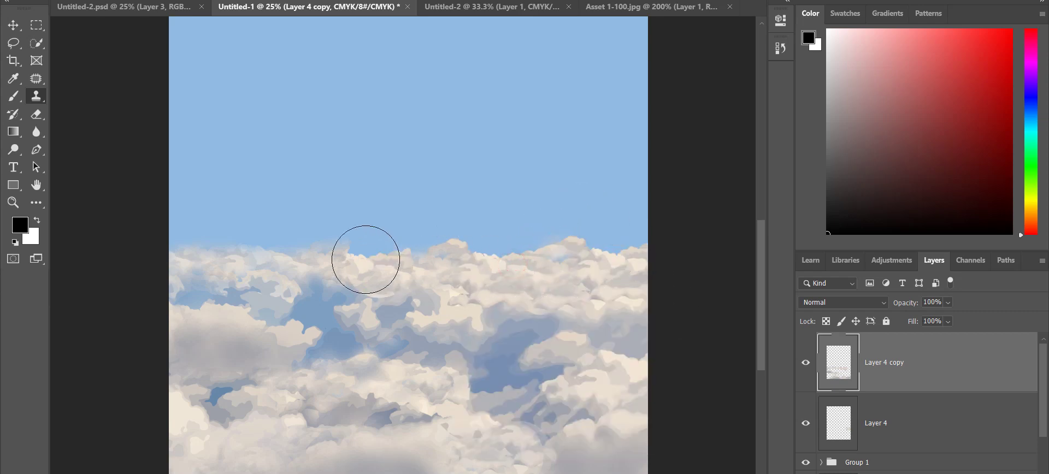
{"action": "mouse_move", "coordinate": [332, 264]}
{"action": "left_mouse_down"}
{"action": "mouse_move", "coordinate": [187, 259]}
{"action": "mouse_move", "coordinate": [171, 245]}
{"action": "left_mouse_up"}
{"action": "key", "text": "ctrl+z"}
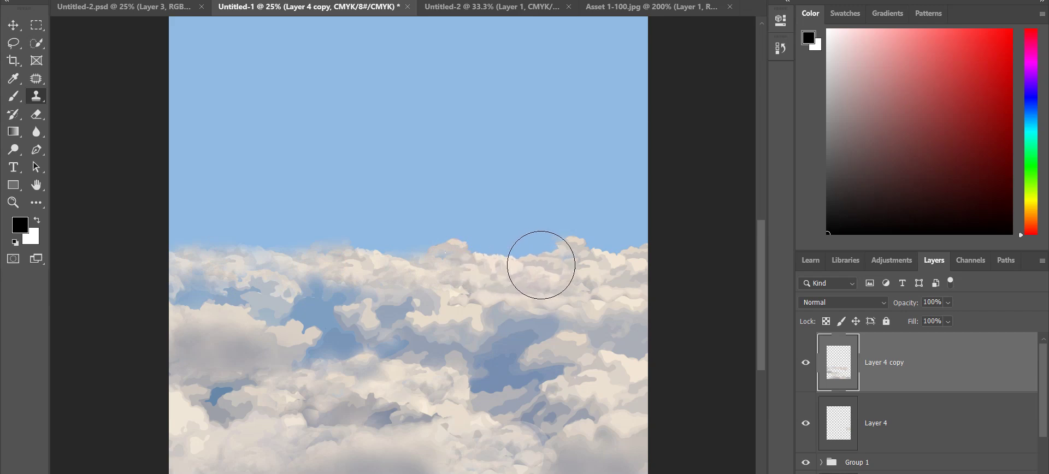
- Reduce the Hard Round clone tip's size and try to stamp crisp cloud tops onto the left-middle horizon
{"action": "right_click", "coordinate": [453, 239]}
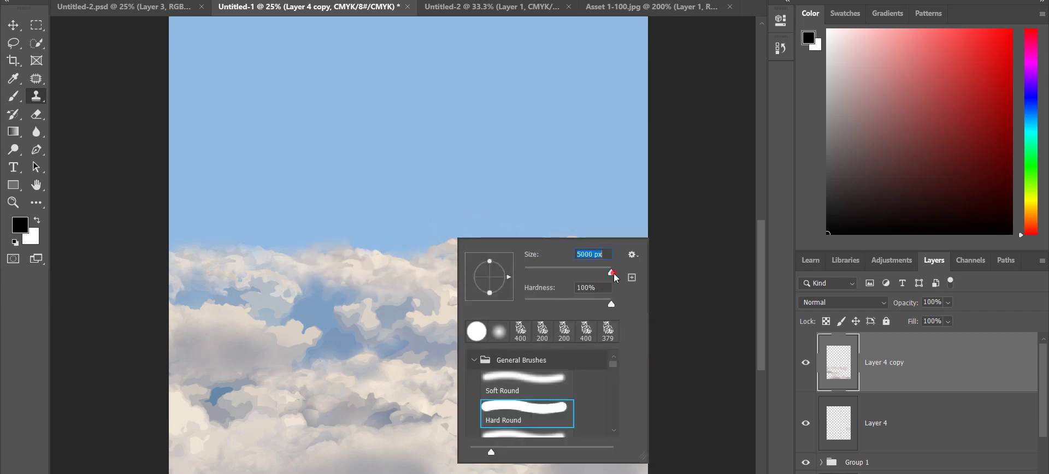
{"action": "left_click_drag", "start_coordinate": [583, 274], "coordinate": [596, 273]}
{"action": "double_click", "coordinate": [551, 417]}
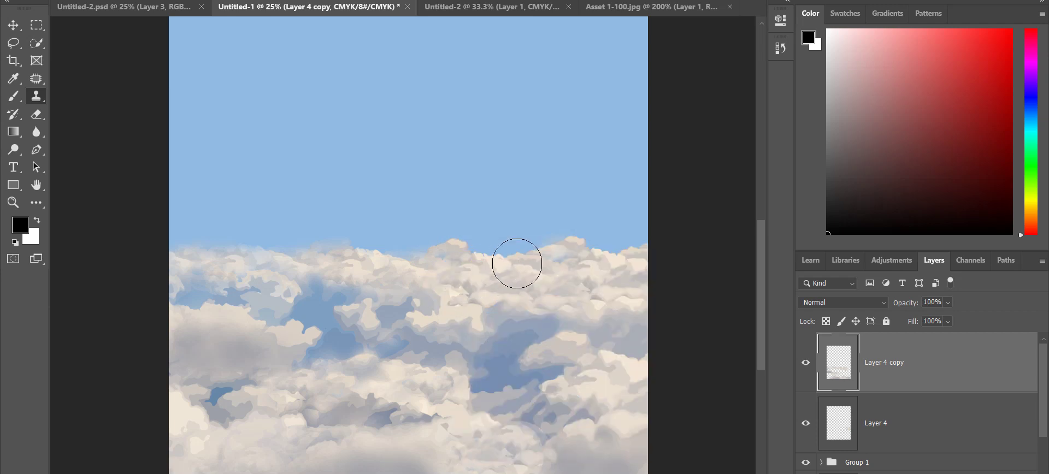
{"action": "left_click", "coordinate": [337, 260]}
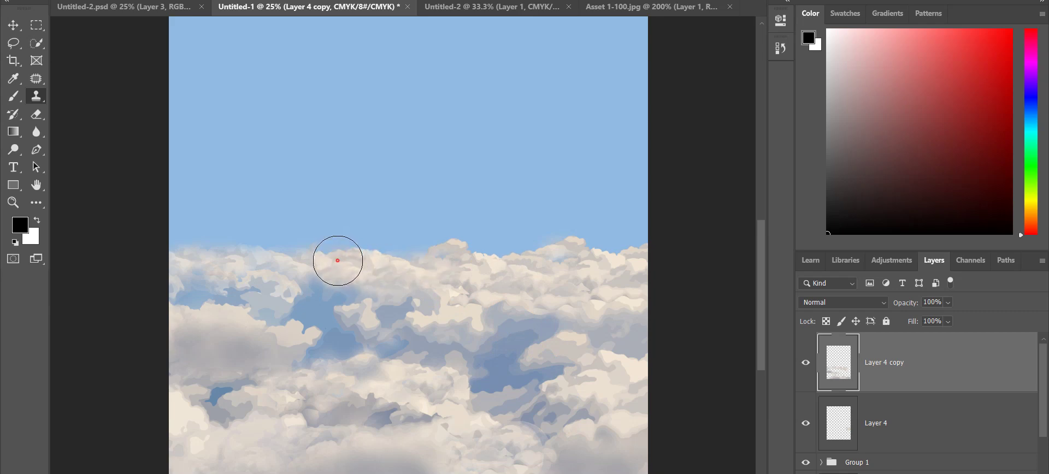
{"action": "left_click", "coordinate": [528, 248]}
- Undo the trial clone stamps along the cloud horizon
{"action": "key", "text": "ctrl+z"}
{"action": "key", "text": "ctrl+z"}
{"action": "key", "text": "ctrl+z"}
{"action": "key", "text": "ctrl+z"}
{"action": "key", "text": "ctrl+z"}
- Clone crisp cloud tops over the hazy cloud edge on the left part of the horizon
{"action": "left_click", "coordinate": [282, 284], "text": "alt"}
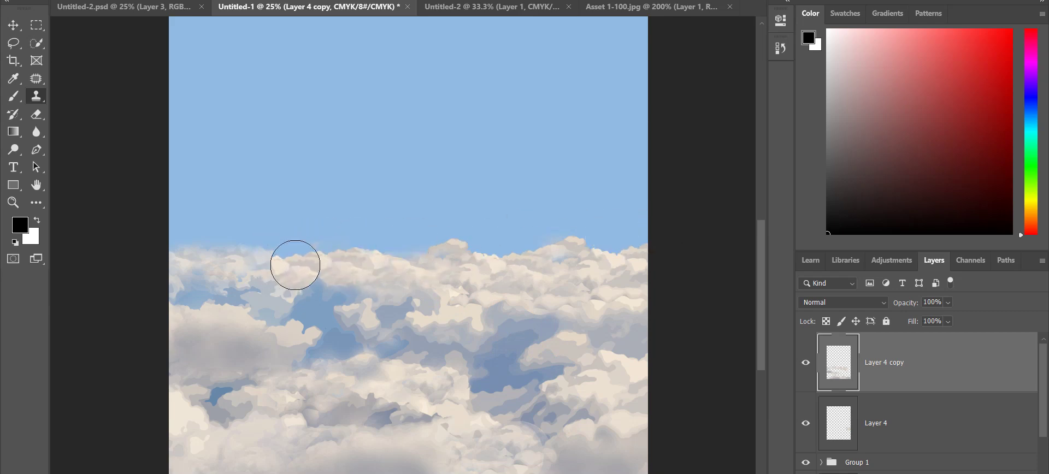
{"action": "left_click", "coordinate": [295, 265]}
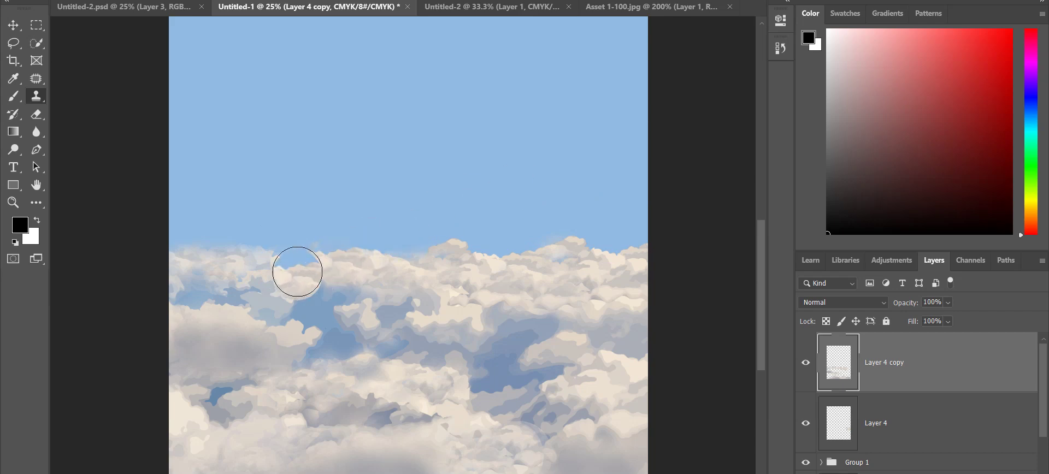
{"action": "left_click", "coordinate": [255, 269]}
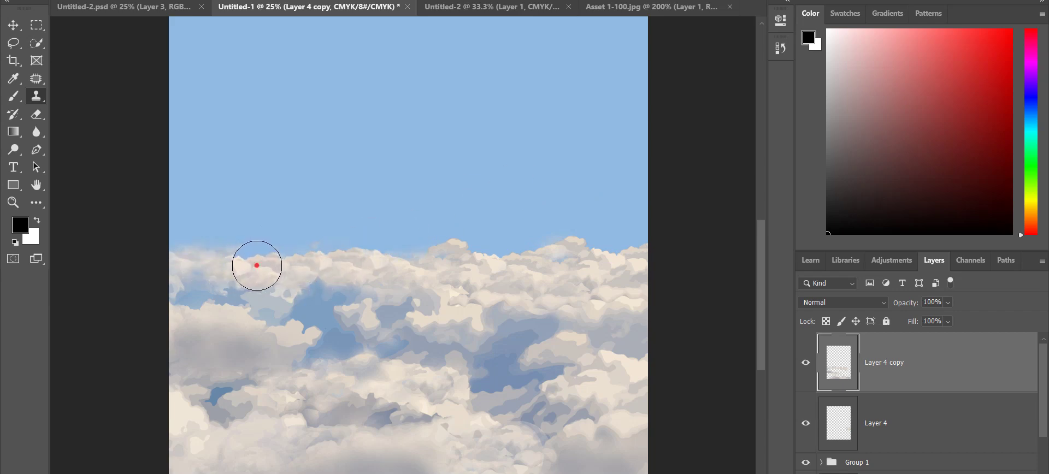
{"action": "left_click", "coordinate": [446, 213]}
{"action": "left_click", "coordinate": [253, 260]}
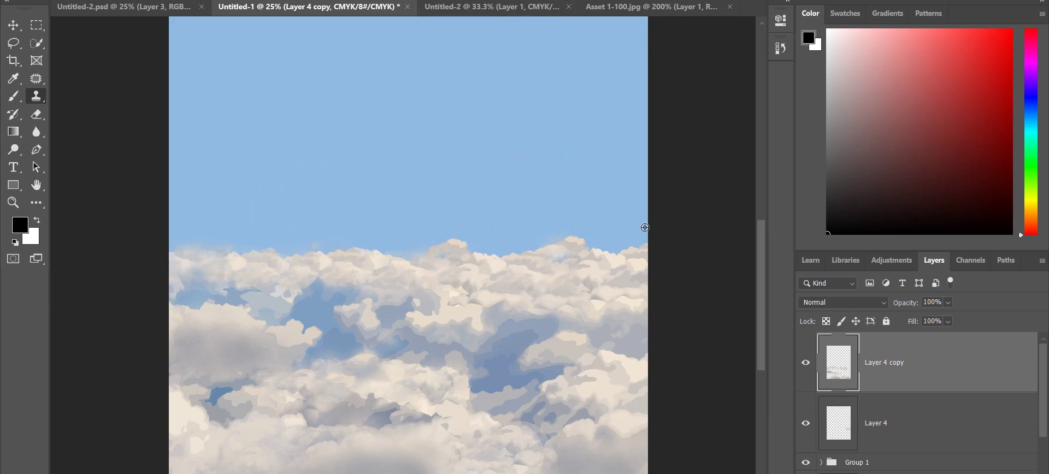
- Sample clouds from the right and middle of the horizon and clone them as crisp peaks along the far-left cloud edge
{"action": "left_click", "coordinate": [623, 265], "text": "alt"}
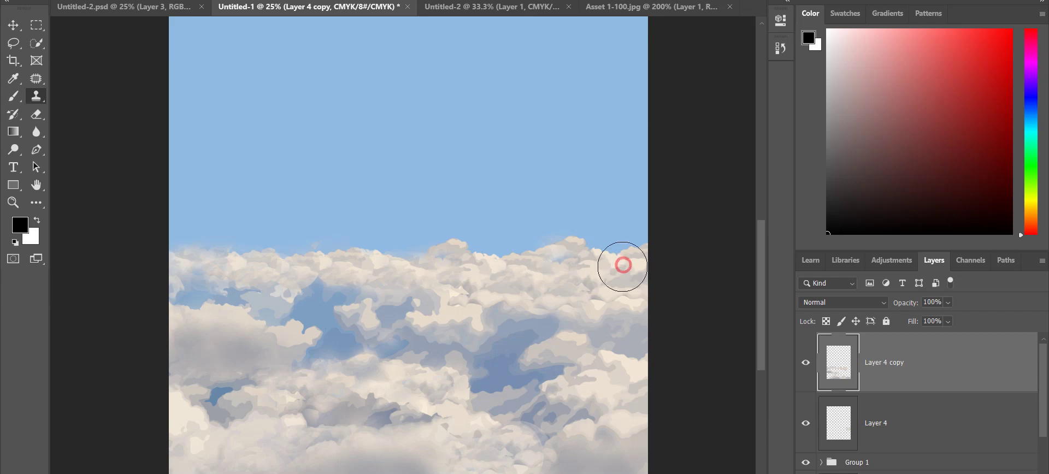
{"action": "left_click", "coordinate": [196, 285]}
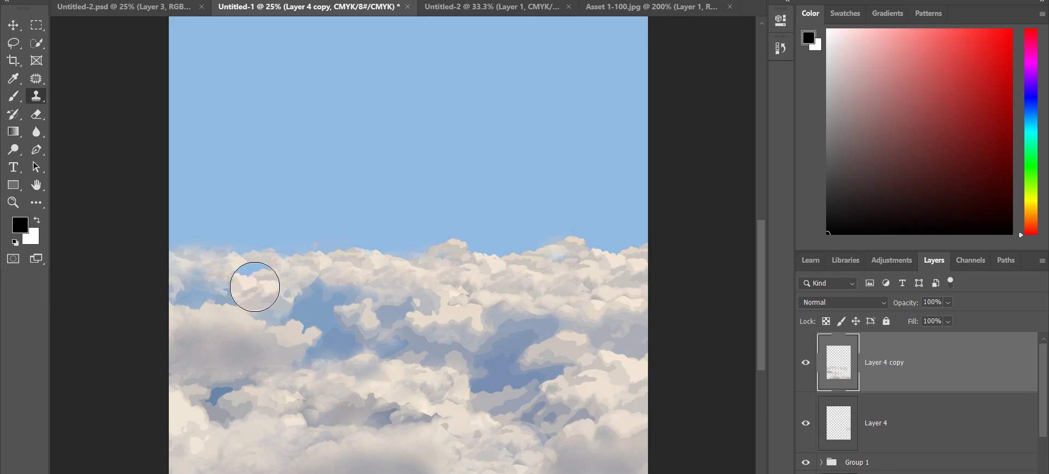
{"action": "left_click", "coordinate": [229, 263]}
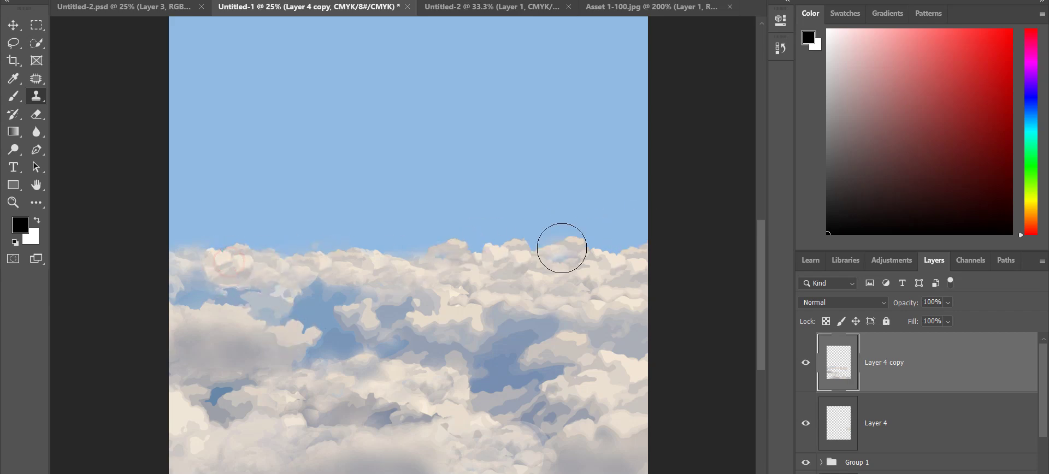
{"action": "left_click", "coordinate": [327, 285]}
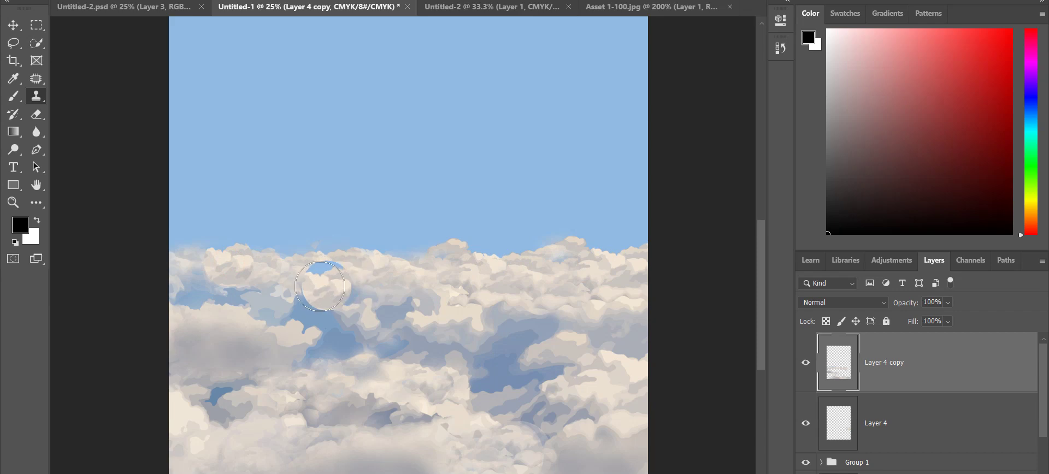
{"action": "left_click", "coordinate": [491, 260], "text": "alt"}
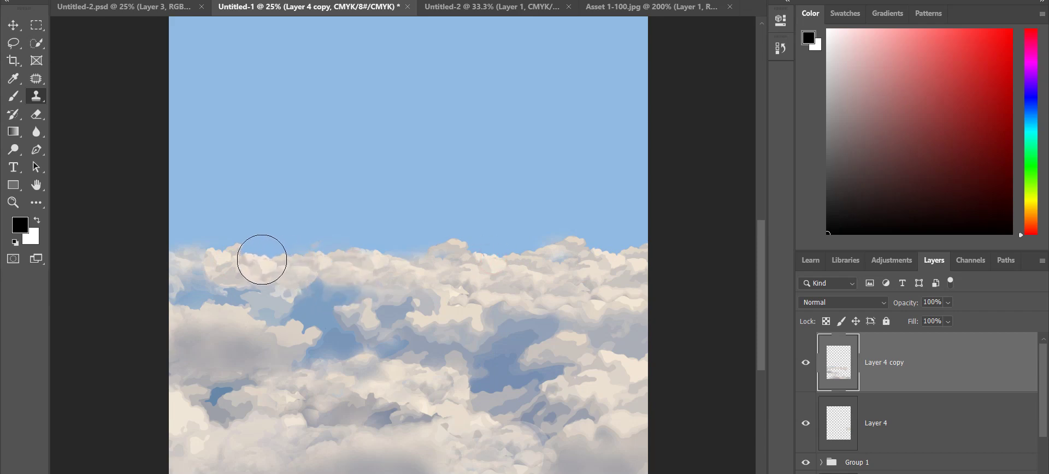
{"action": "left_click", "coordinate": [264, 250]}
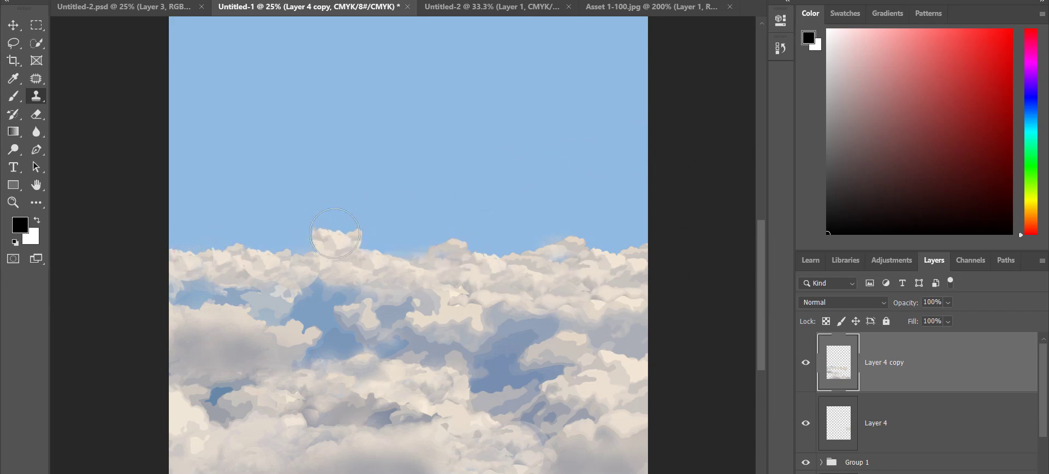
- Sample the sky blue and paint over the haze above the cloud edge with a Hard Round 200 px brush
{"action": "key", "text": "b"}
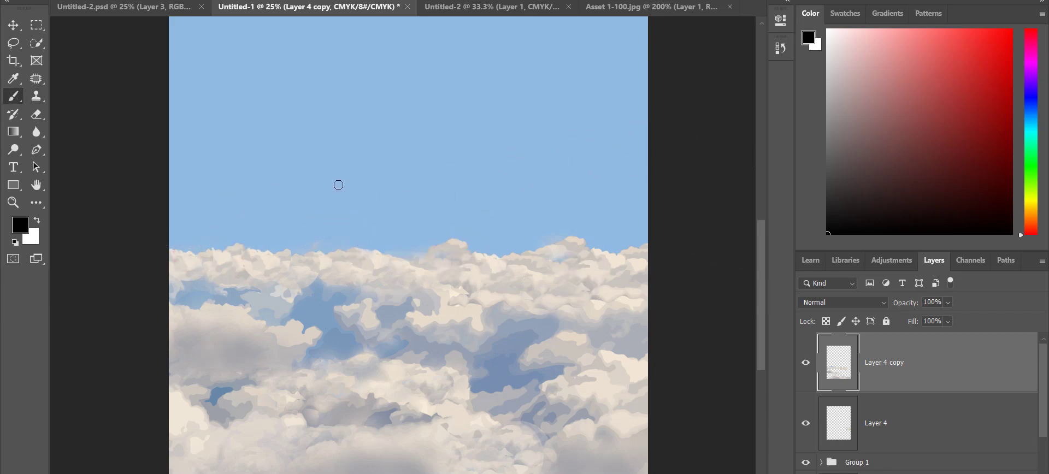
{"action": "left_click", "coordinate": [271, 185], "text": "alt"}
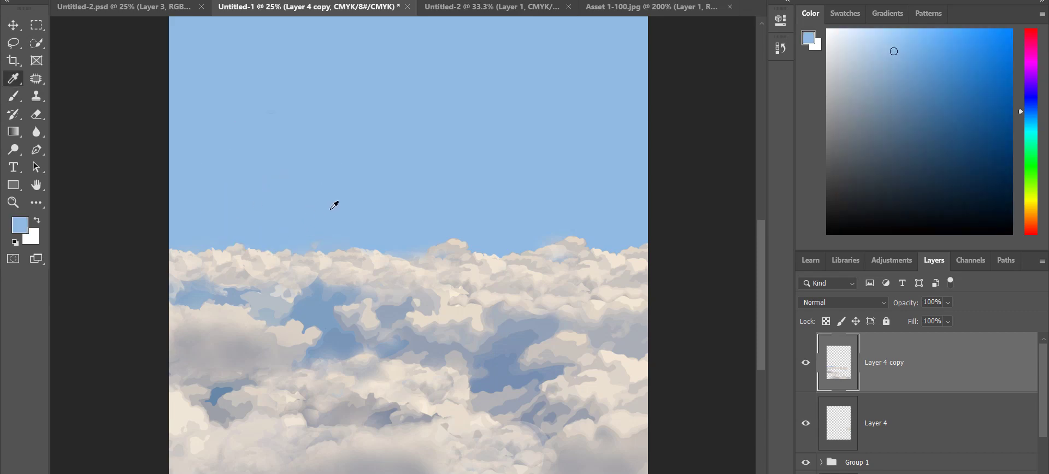
{"action": "key", "text": "b"}
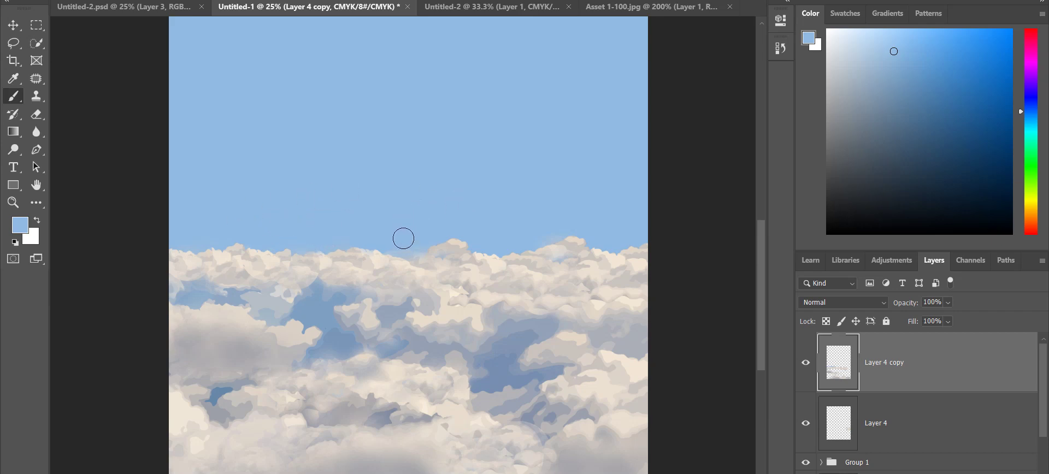
{"action": "right_click", "coordinate": [444, 194]}
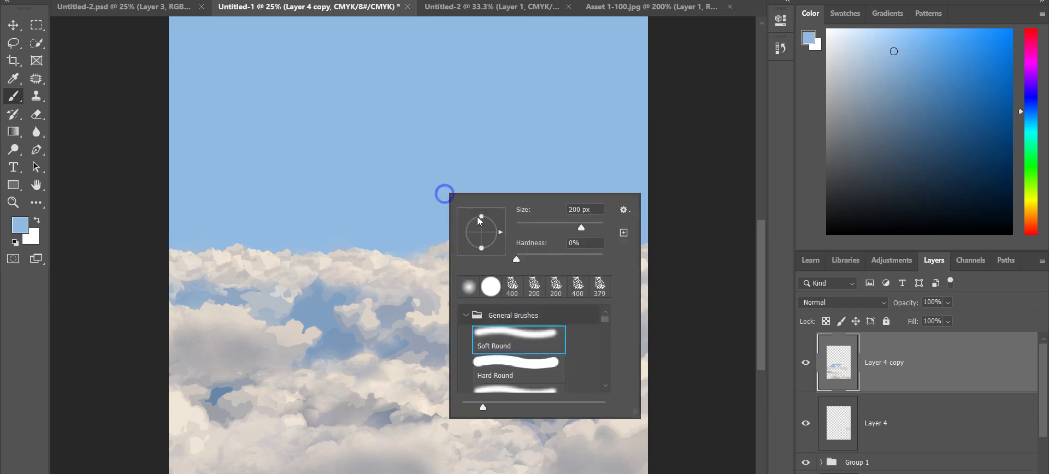
{"action": "double_click", "coordinate": [523, 354]}
{"action": "left_click_drag", "start_coordinate": [394, 229], "coordinate": [407, 238]}
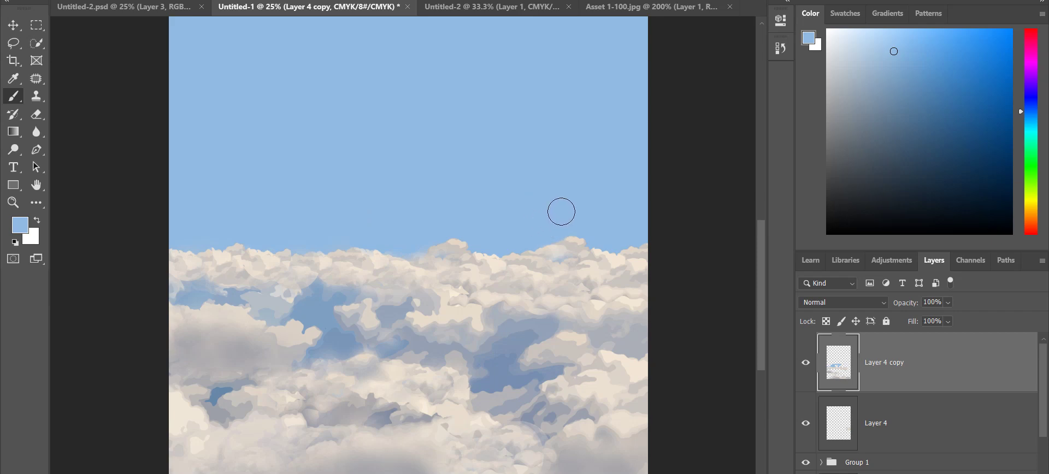
- Paint sky blue over the remaining haze beside the middle cloud peak
{"action": "scroll", "coordinate": [419, 177], "scroll_direction": "up", "scroll_amount": 8}
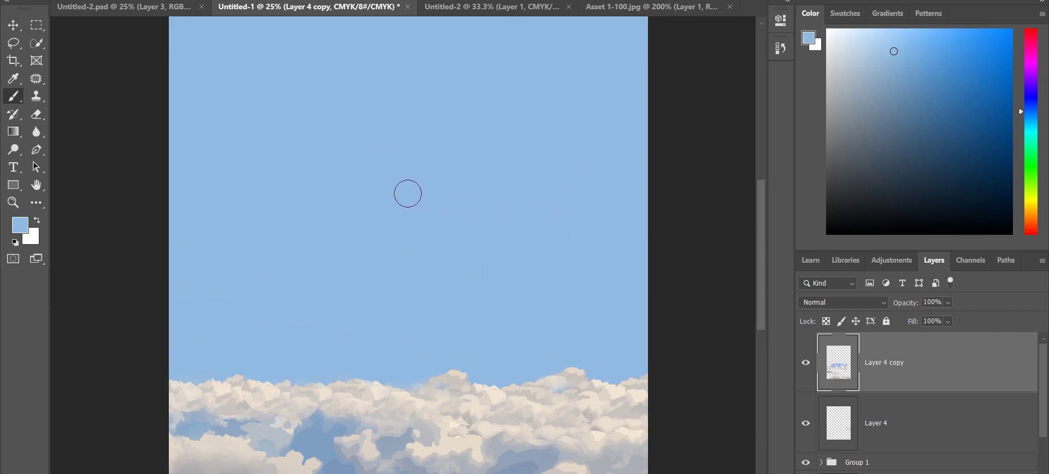
{"action": "scroll", "coordinate": [392, 187], "scroll_direction": "down", "scroll_amount": 8}
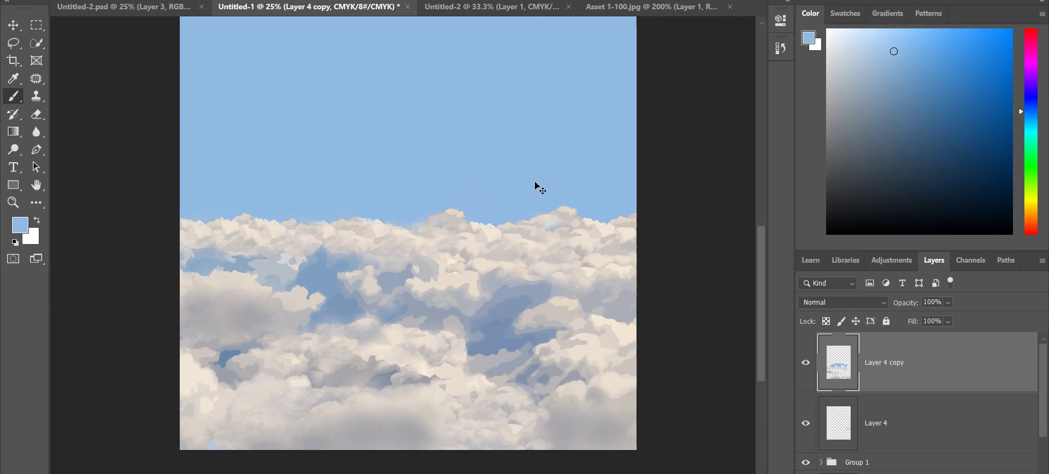
{"action": "key", "text": "ctrl+minus"}
{"action": "key", "text": "ctrl+plus"}
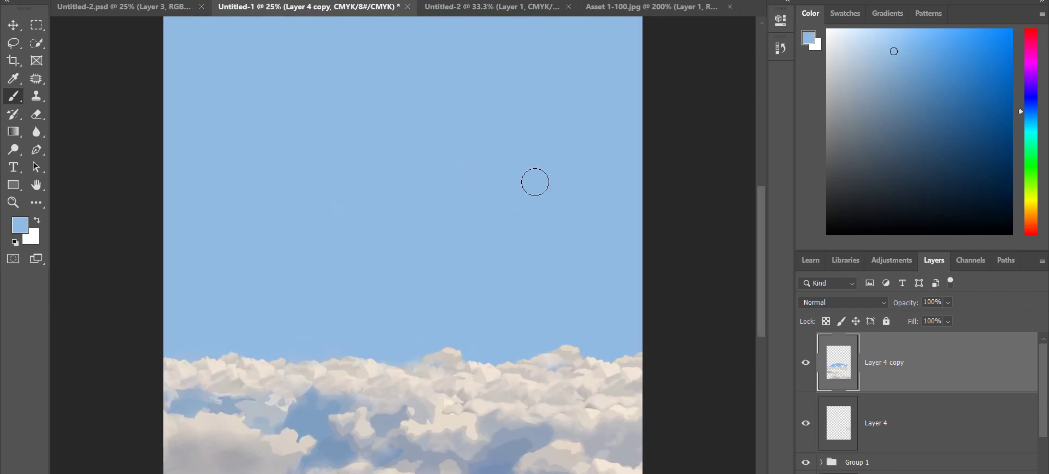
{"action": "left_click_drag", "start_coordinate": [533, 347], "coordinate": [538, 278]}
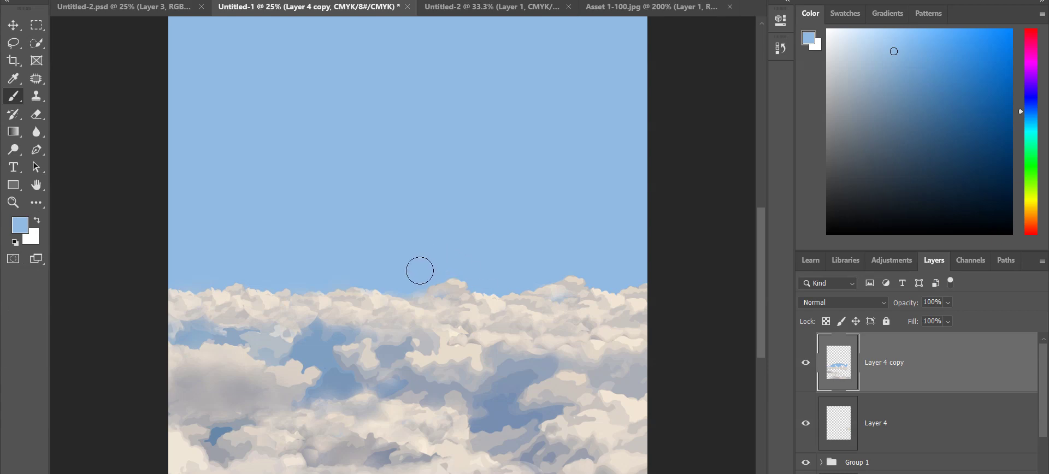
{"action": "left_click", "coordinate": [419, 271]}
{"action": "scroll", "coordinate": [413, 306], "scroll_direction": "up", "scroll_amount": 1}
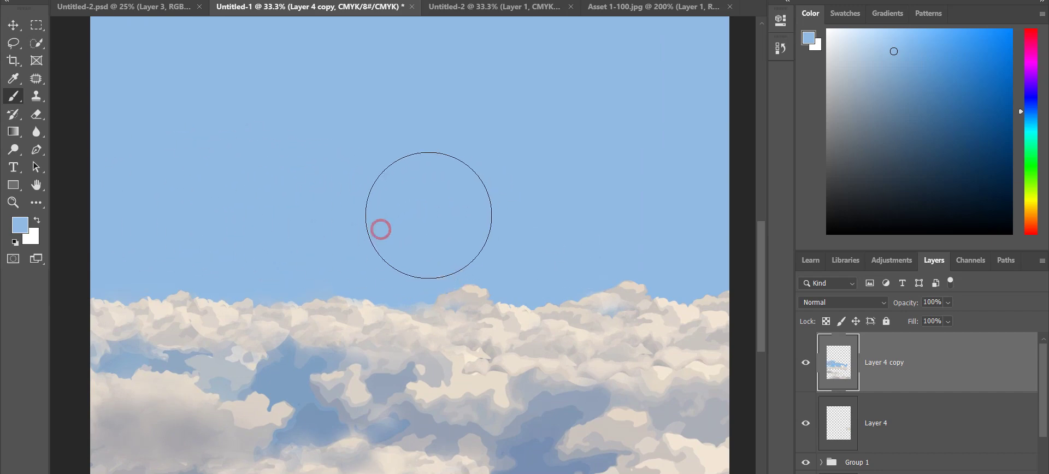
- Even out the sky above the cloud bank with broad sky-blue strokes, undoing the one that cuts into the right cloud peak
{"action": "left_click_drag", "start_coordinate": [429, 215], "coordinate": [532, 187]}
{"action": "mouse_move", "coordinate": [590, 164]}
{"action": "left_mouse_down"}
{"action": "mouse_move", "coordinate": [642, 173]}
{"action": "mouse_move", "coordinate": [618, 200]}
{"action": "left_mouse_up"}
{"action": "mouse_move", "coordinate": [613, 210]}
{"action": "left_mouse_down"}
{"action": "mouse_move", "coordinate": [600, 236]}
{"action": "mouse_move", "coordinate": [680, 165]}
{"action": "left_mouse_up"}
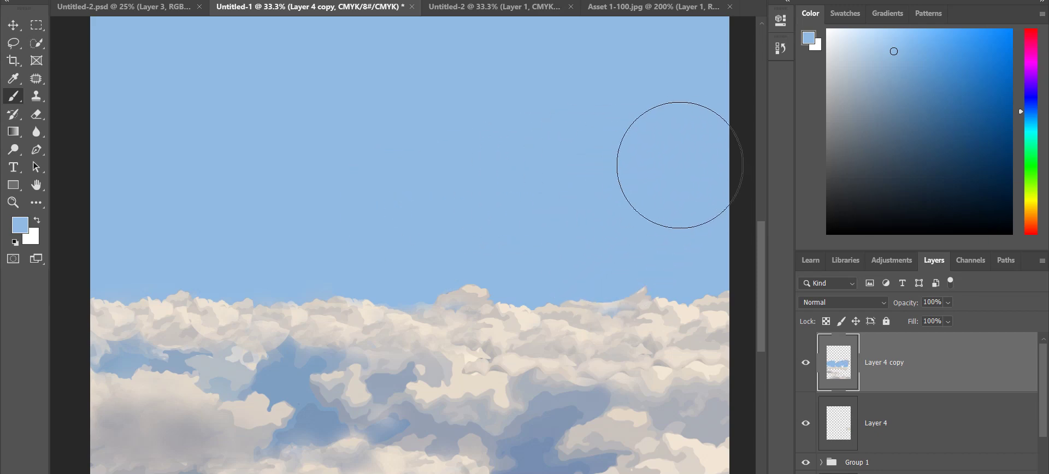
{"action": "key", "text": "ctrl+z"}
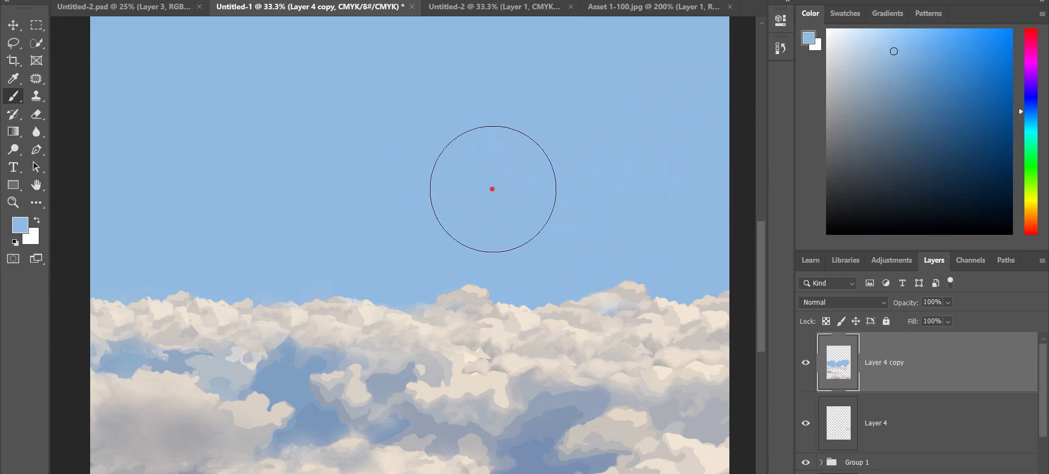
{"action": "mouse_move", "coordinate": [492, 189]}
{"action": "left_mouse_down"}
{"action": "mouse_move", "coordinate": [542, 214]}
{"action": "mouse_move", "coordinate": [528, 220]}
{"action": "left_mouse_up"}
{"action": "mouse_move", "coordinate": [390, 144]}
{"action": "left_mouse_down"}
{"action": "mouse_move", "coordinate": [380, 199]}
{"action": "mouse_move", "coordinate": [395, 218]}
{"action": "mouse_move", "coordinate": [386, 217]}
{"action": "left_mouse_up"}
{"action": "left_click_drag", "start_coordinate": [304, 194], "coordinate": [287, 223]}
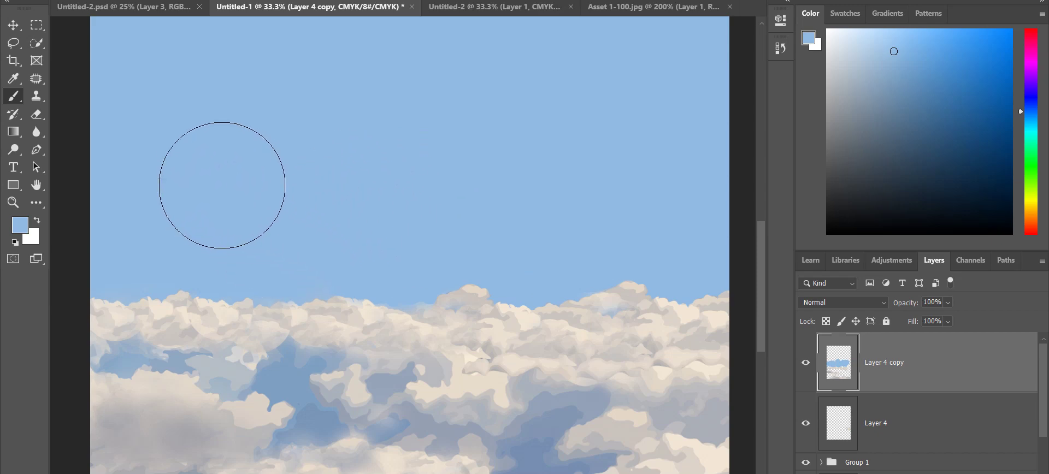
{"action": "left_click", "coordinate": [395, 189]}
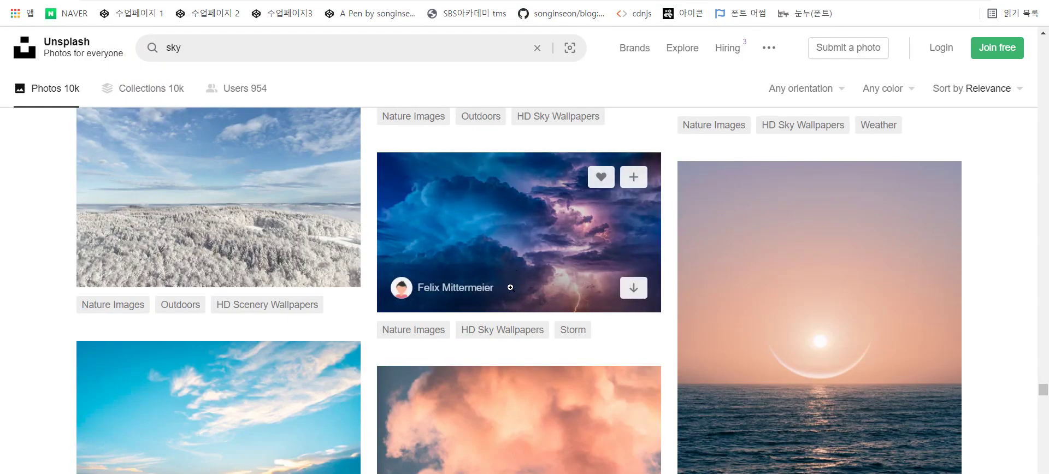
- Switch to the Unsplash results for "sky" and examine the photos for a suitable cloud or sky reference
{"action": "scroll", "coordinate": [506, 284], "scroll_direction": "up", "scroll_amount": 3}
{"action": "scroll", "coordinate": [507, 285], "scroll_direction": "down", "scroll_amount": 15}
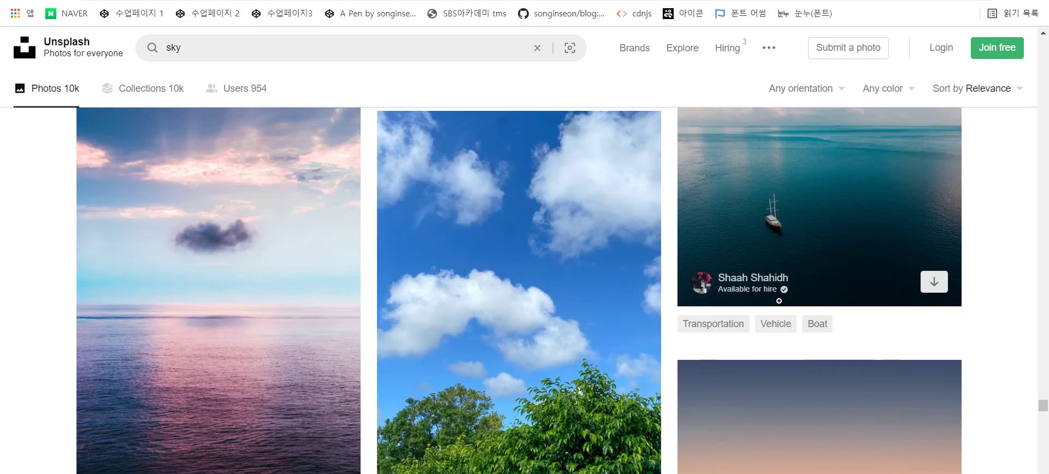
{"action": "scroll", "coordinate": [769, 308], "scroll_direction": "down", "scroll_amount": 10}
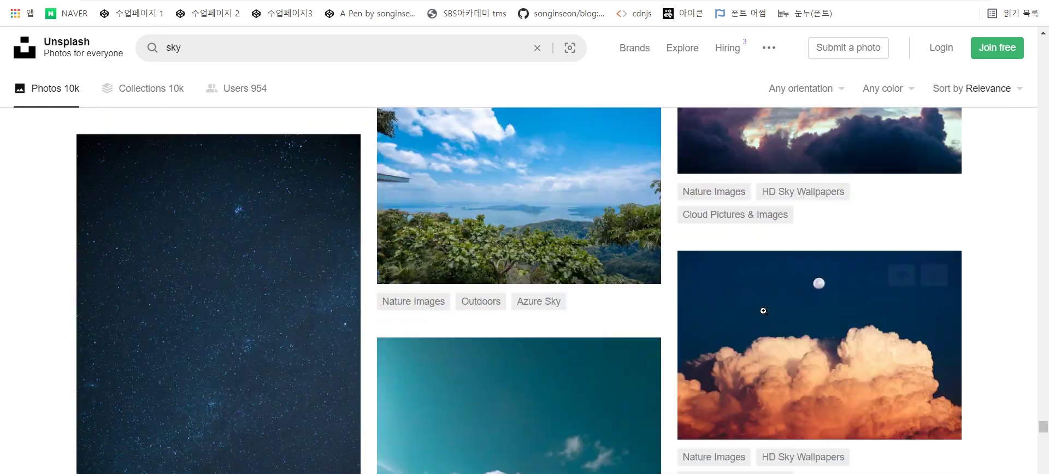
{"action": "scroll", "coordinate": [758, 310], "scroll_direction": "down", "scroll_amount": 10}
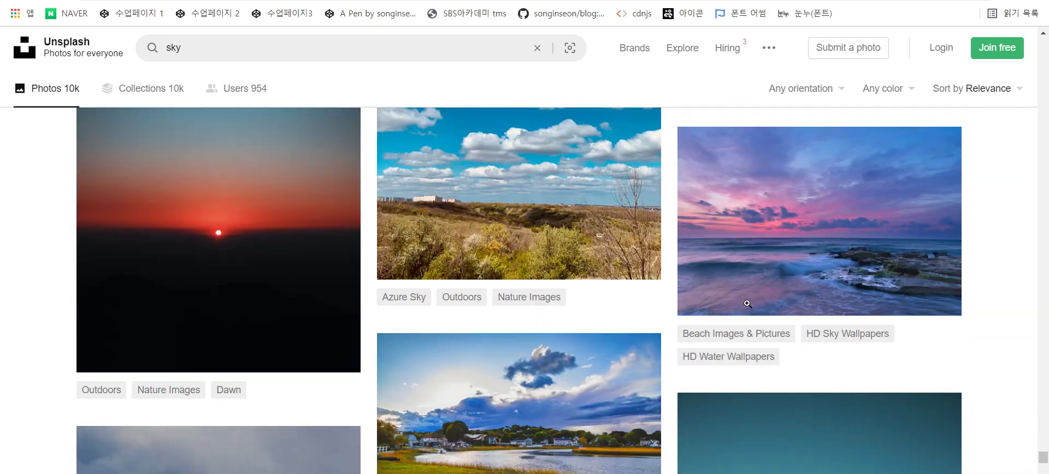
{"action": "scroll", "coordinate": [752, 311], "scroll_direction": "down", "scroll_amount": 10}
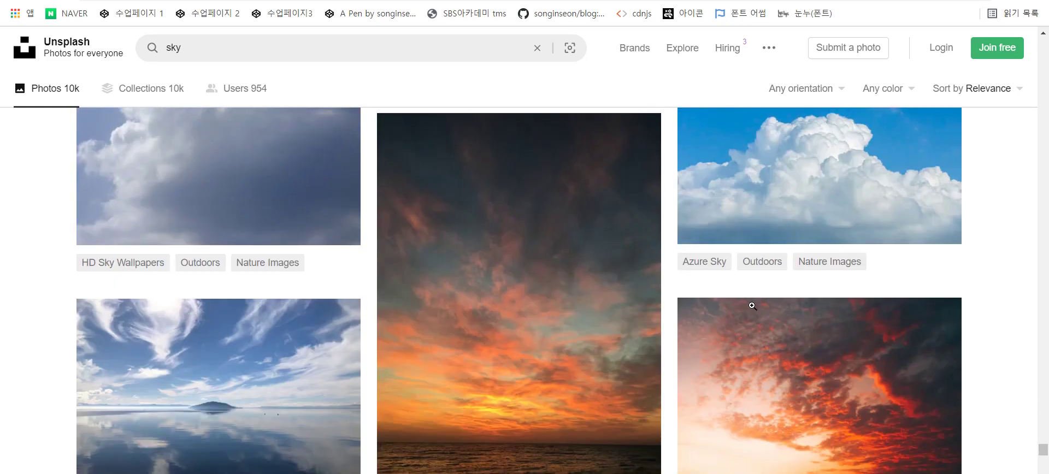
{"action": "scroll", "coordinate": [751, 310], "scroll_direction": "down", "scroll_amount": 10}
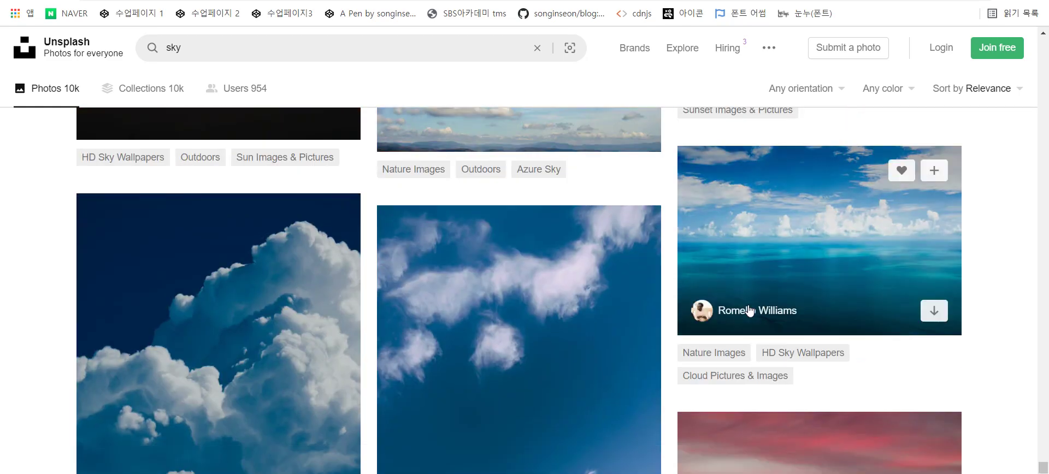
{"action": "scroll", "coordinate": [637, 298], "scroll_direction": "down", "scroll_amount": 10}
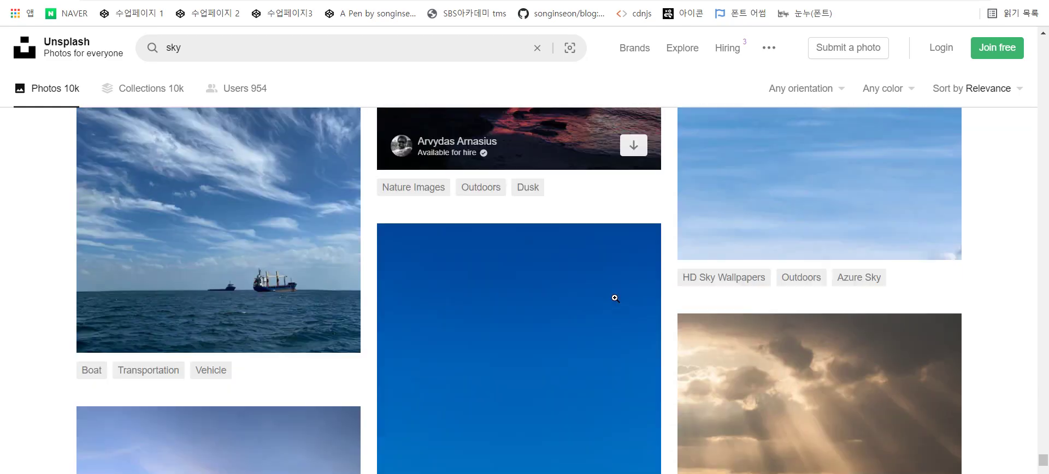
{"action": "scroll", "coordinate": [616, 299], "scroll_direction": "down", "scroll_amount": 10}
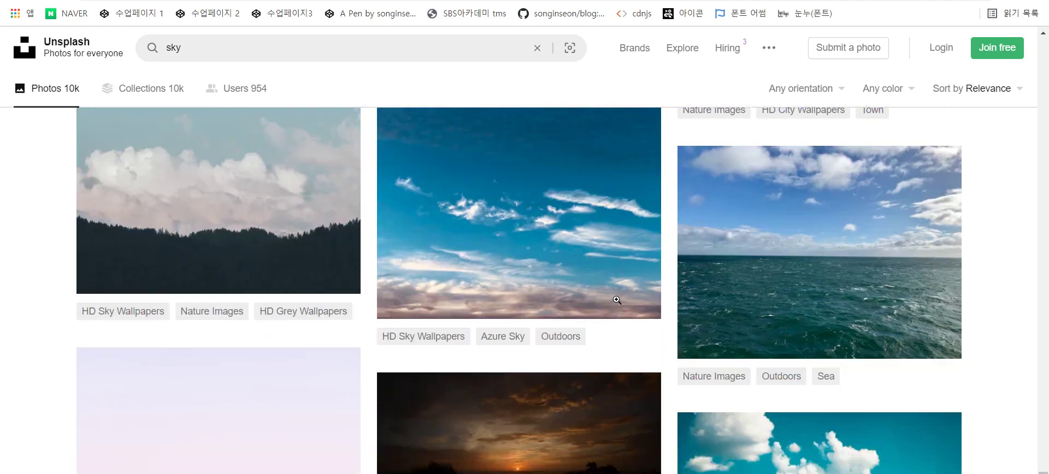
{"action": "scroll", "coordinate": [618, 296], "scroll_direction": "down", "scroll_amount": 2}
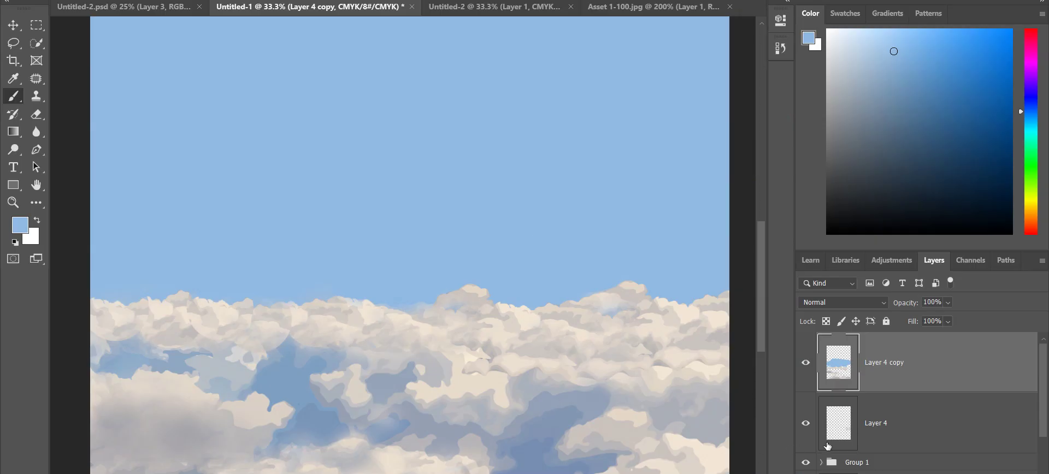
{"action": "scroll", "coordinate": [936, 404], "scroll_direction": "down", "scroll_amount": 2}
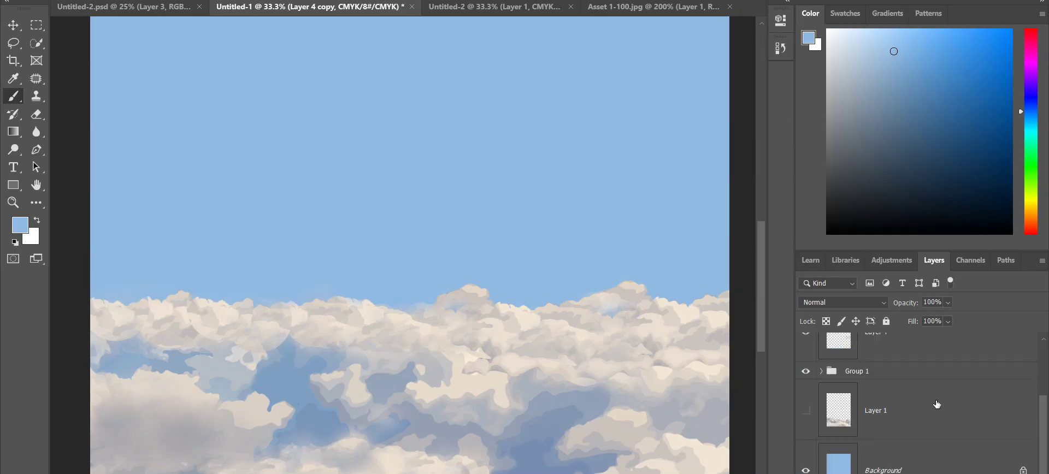
{"action": "right_click", "coordinate": [933, 461]}
{"action": "right_click", "coordinate": [873, 412]}
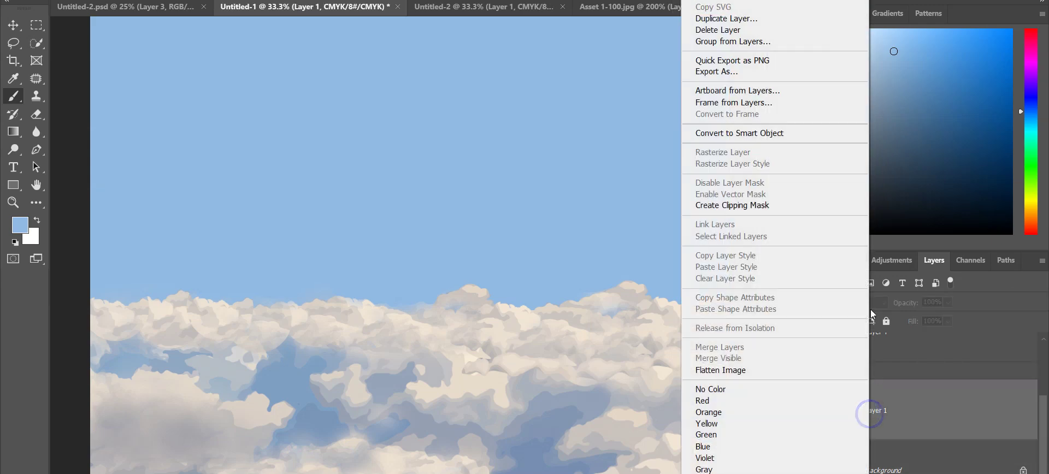
{"action": "left_click", "coordinate": [908, 267]}
- Export the cloud photo on Layer 1 of the Untitled-2 document to the desktop as the PNG file Layer 1.png
{"action": "left_click", "coordinate": [464, 11]}
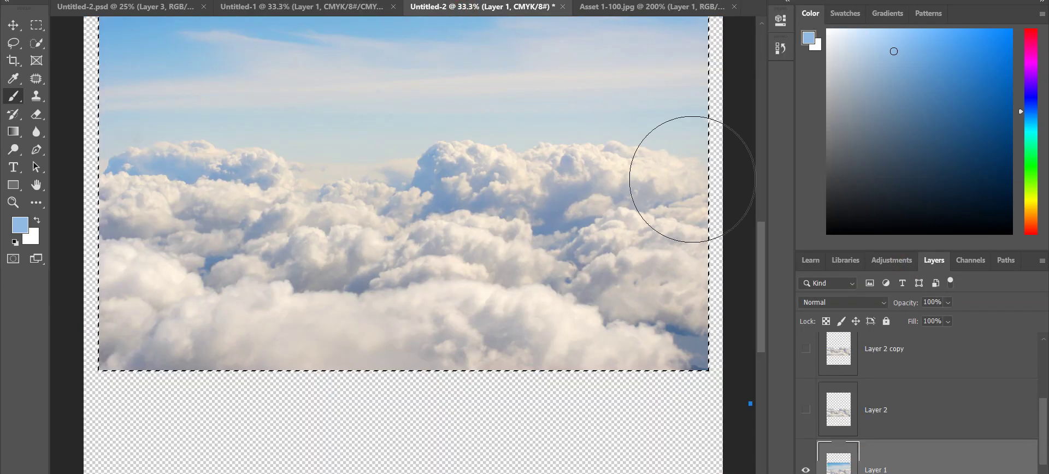
{"action": "right_click", "coordinate": [879, 464]}
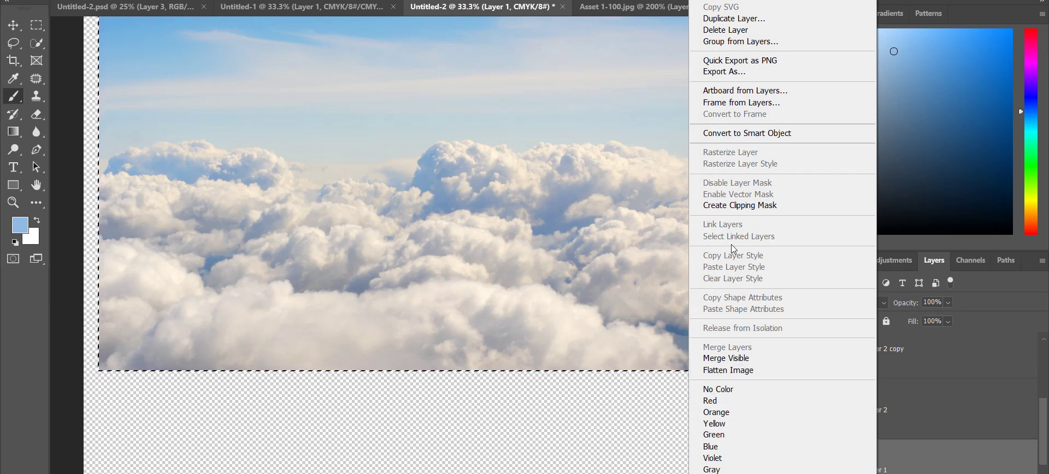
{"action": "left_click", "coordinate": [742, 73]}
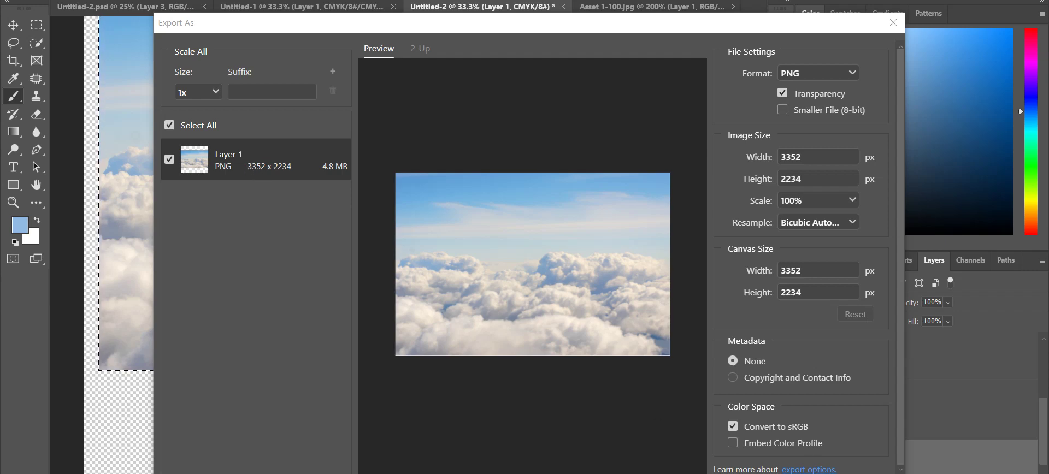
{"action": "key", "text": "Return"}
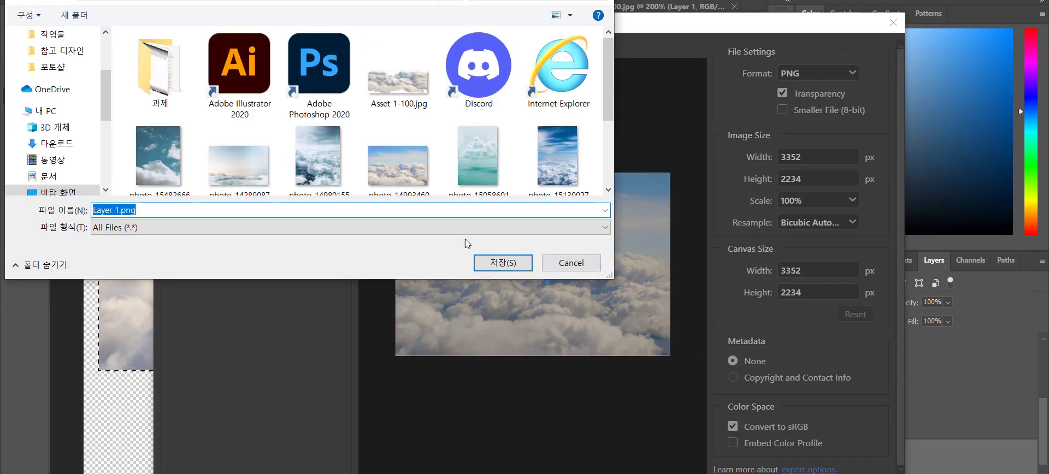
{"action": "left_click", "coordinate": [523, 258]}
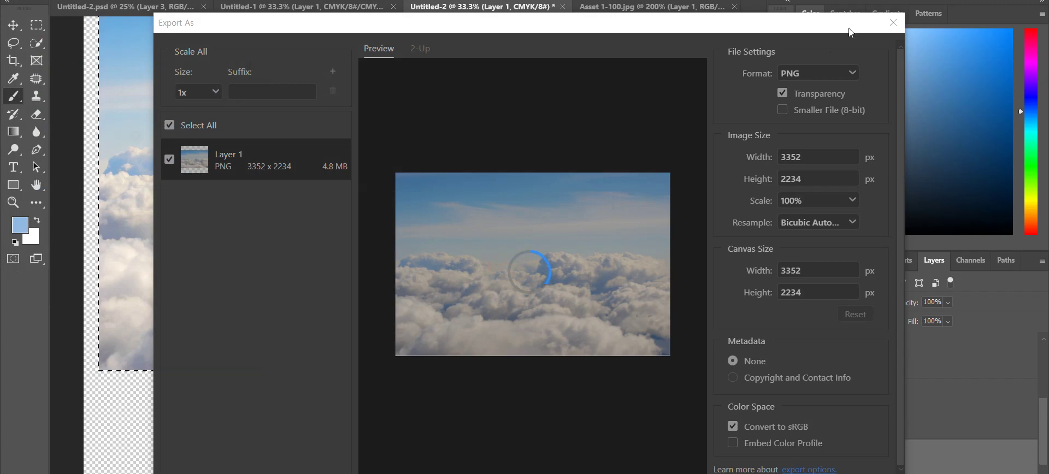